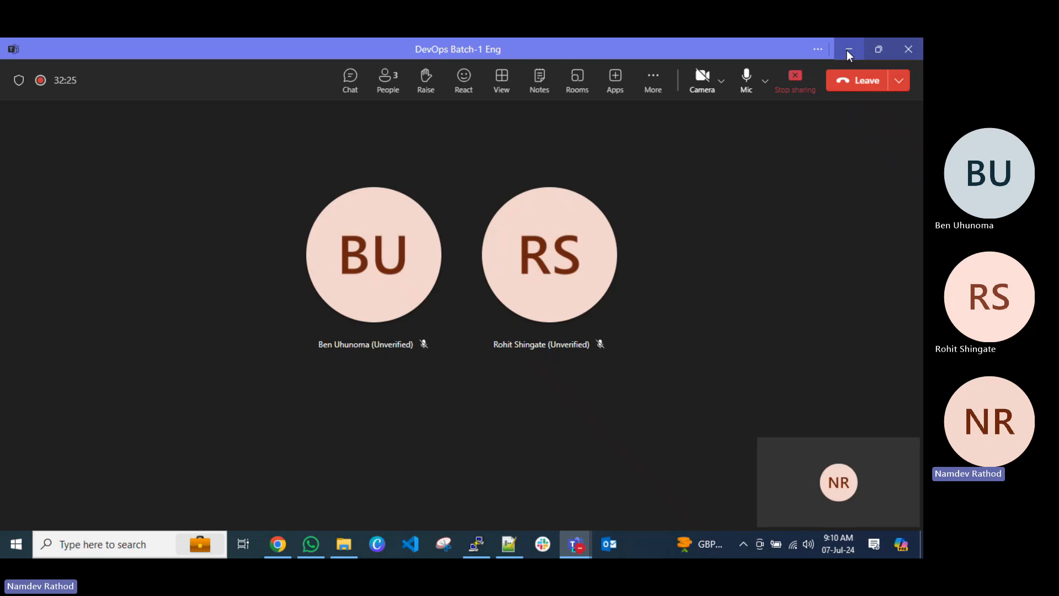
# Minimise the meeting window, search the web for "grafana latest version" and open the Download Grafana result in a separate tab.
pyautogui.click(848, 53)
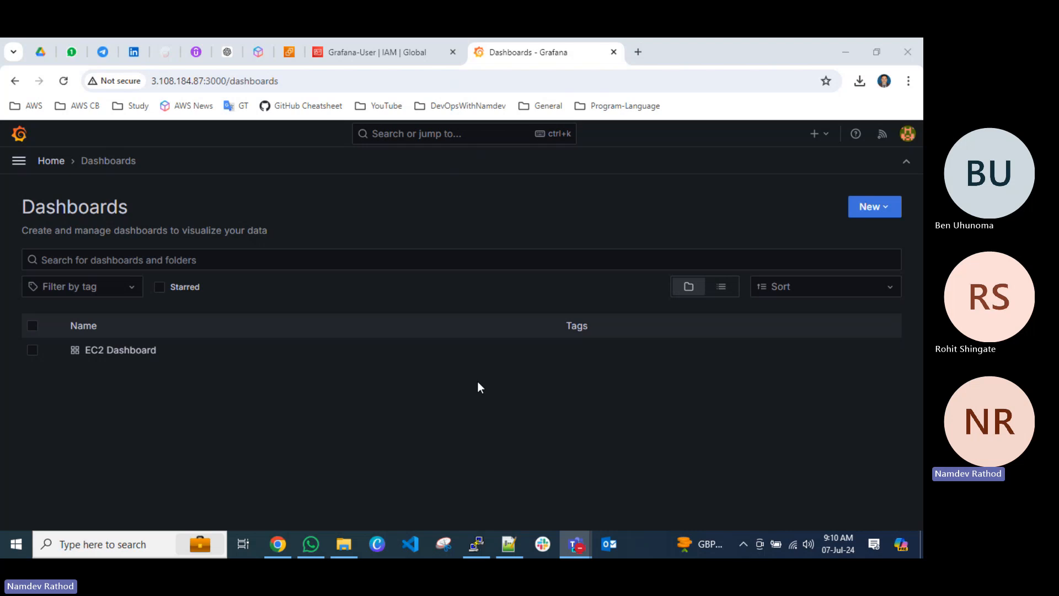
pyautogui.click(638, 53)
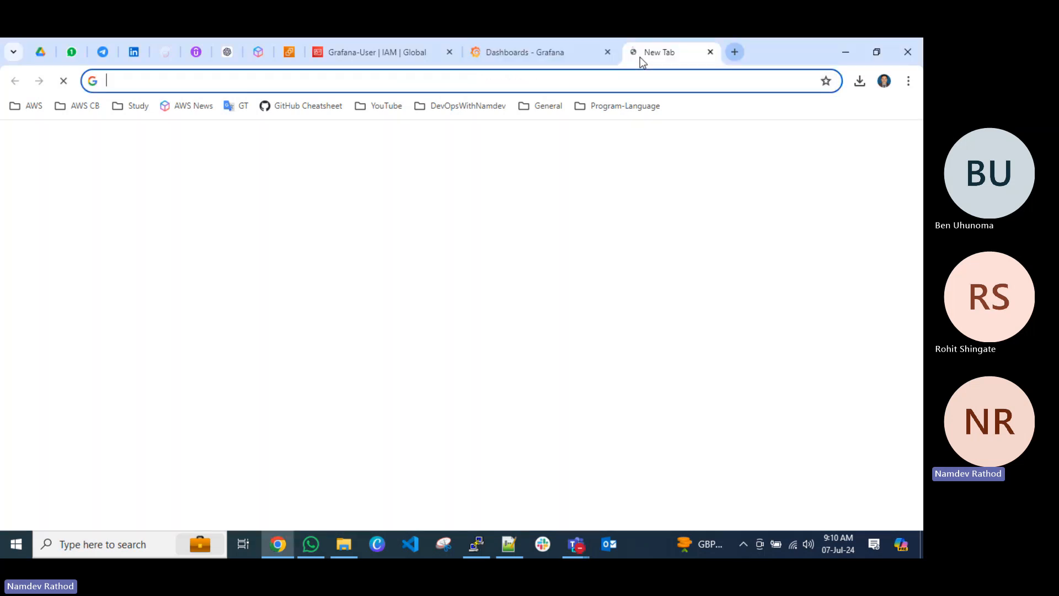
pyautogui.write('grafa')
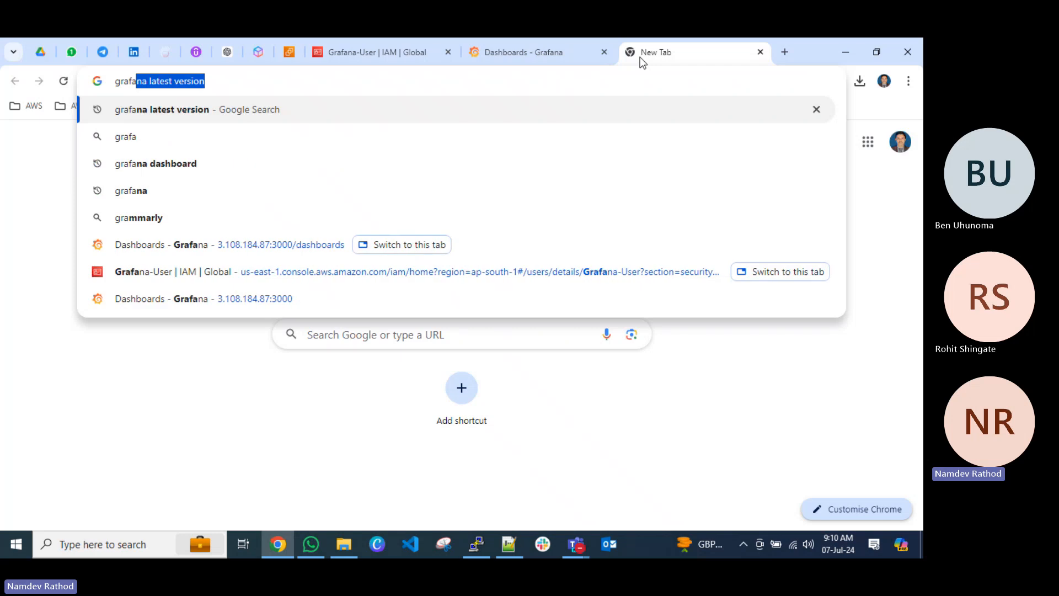
pyautogui.press('Return')
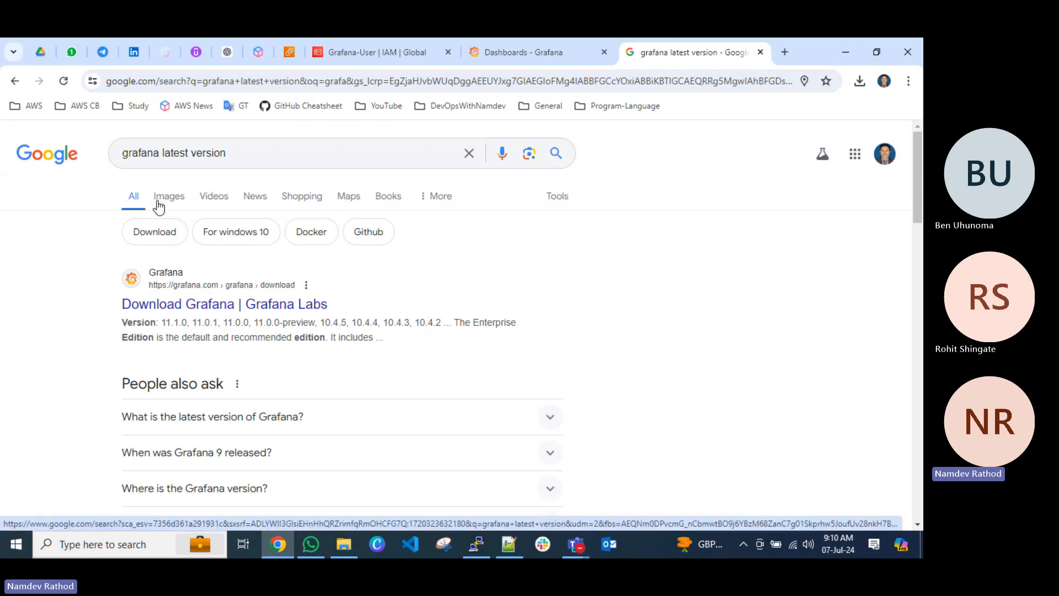
pyautogui.rightClick(194, 286)
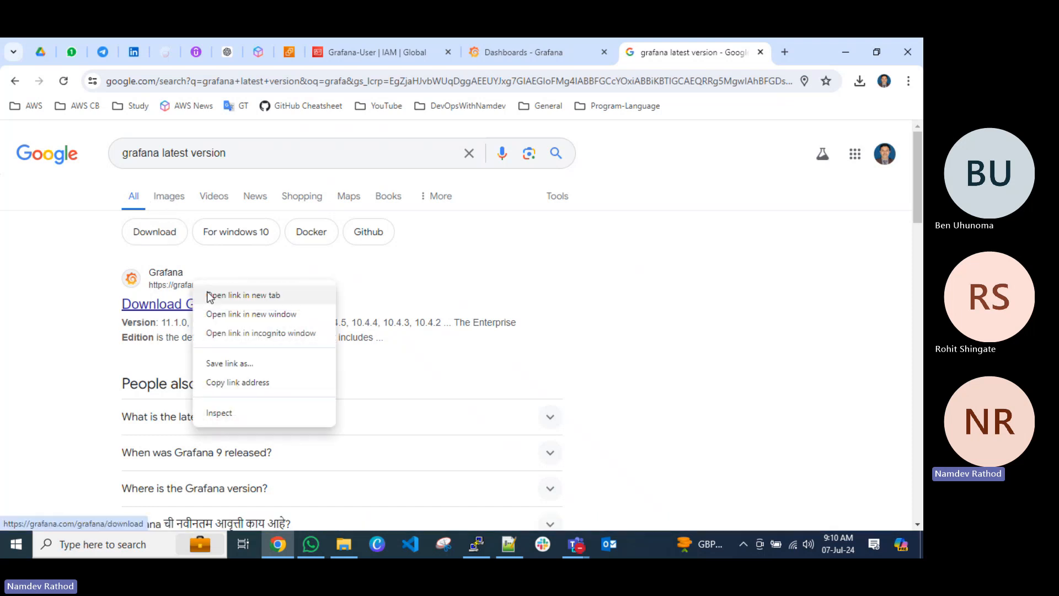
pyautogui.click(243, 294)
pyautogui.click(709, 50)
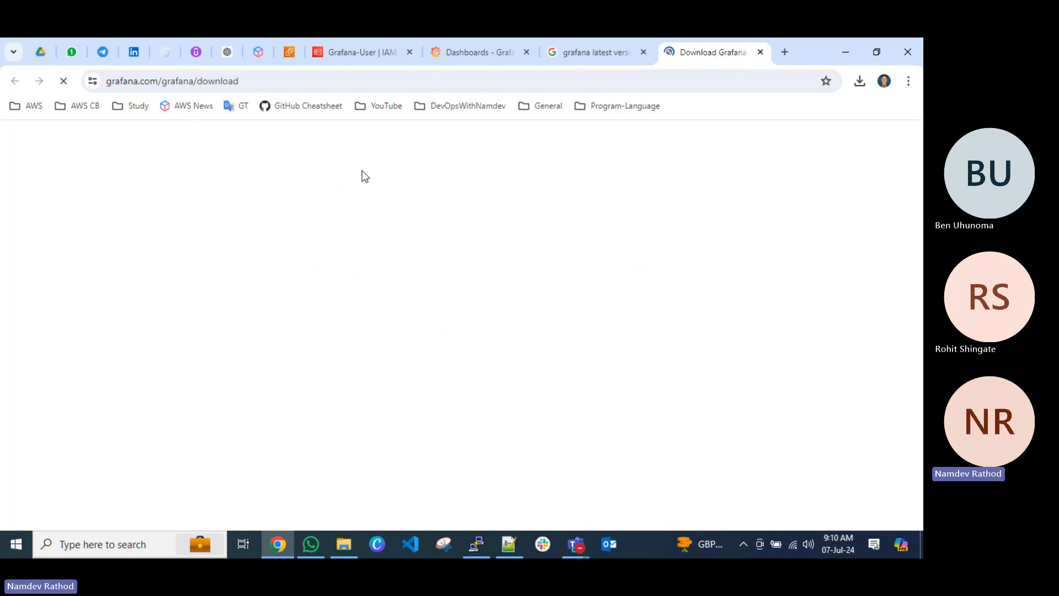
# Go to the grafana.com home page by removing "grafana/download" from the address.
pyautogui.moveTo(164, 81); pyautogui.dragTo(318, 84)
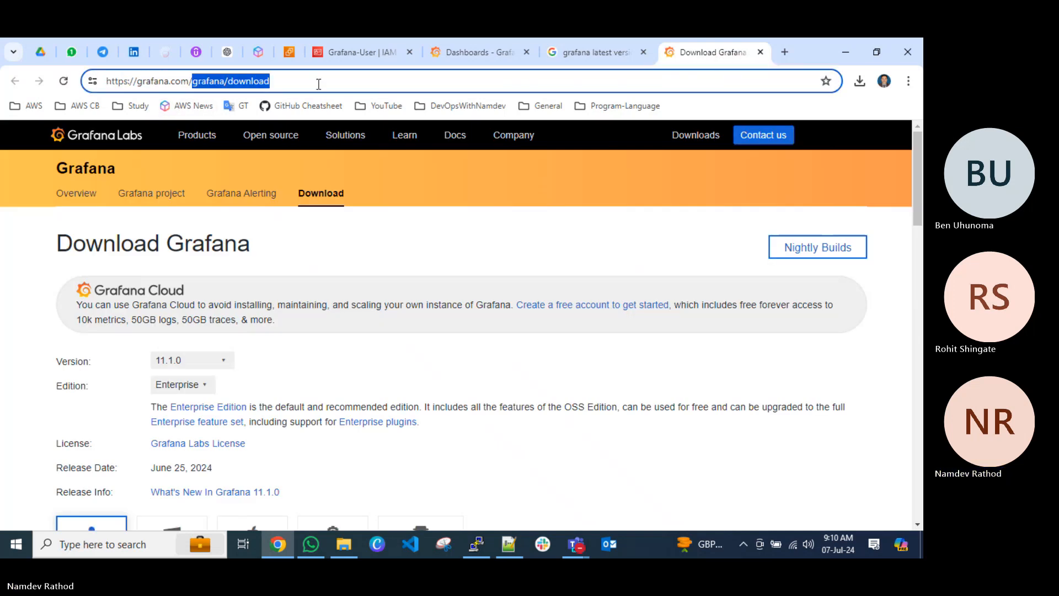
pyautogui.press('BackSpace')
pyautogui.press('Return')
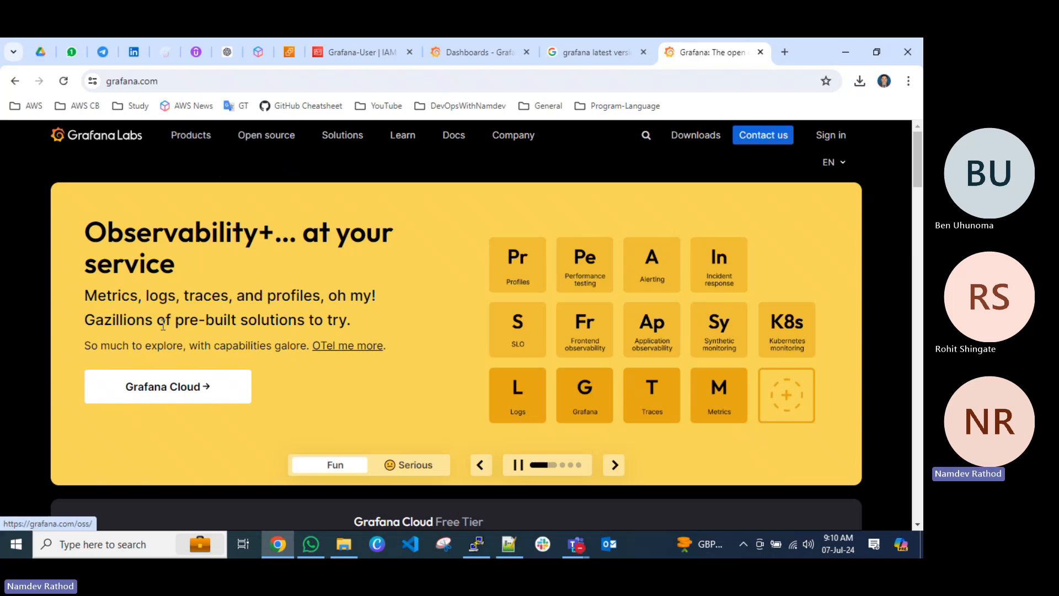
# Examine the Grafana Stack diagram on the home page, including its data sources, metrics, logs, traces and hosting options.
pyautogui.scroll(-10, 161, 324)
pyautogui.scroll(5, 182, 325)
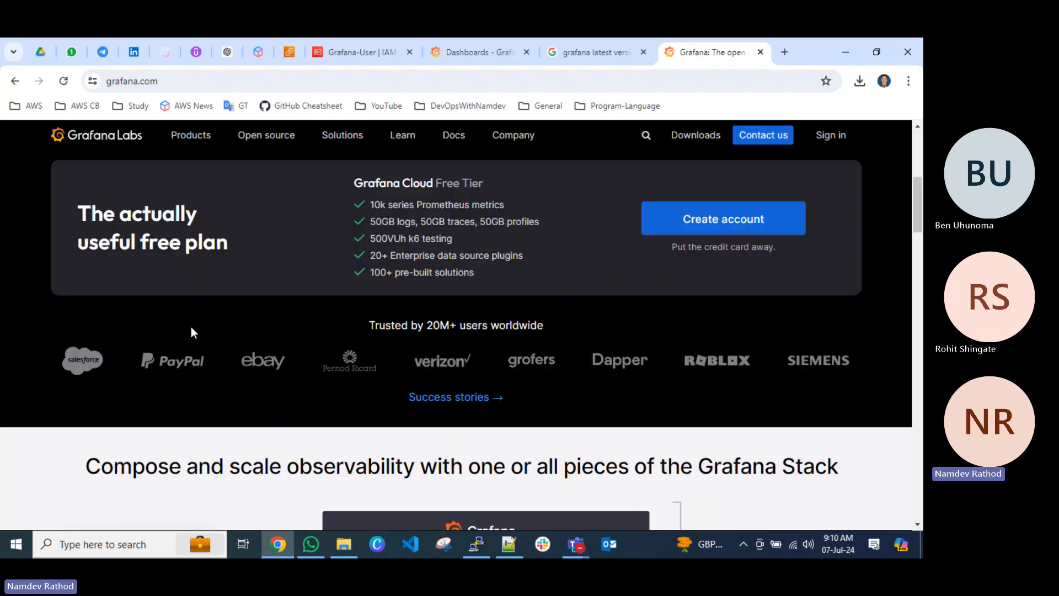
pyautogui.scroll(-5, 191, 326)
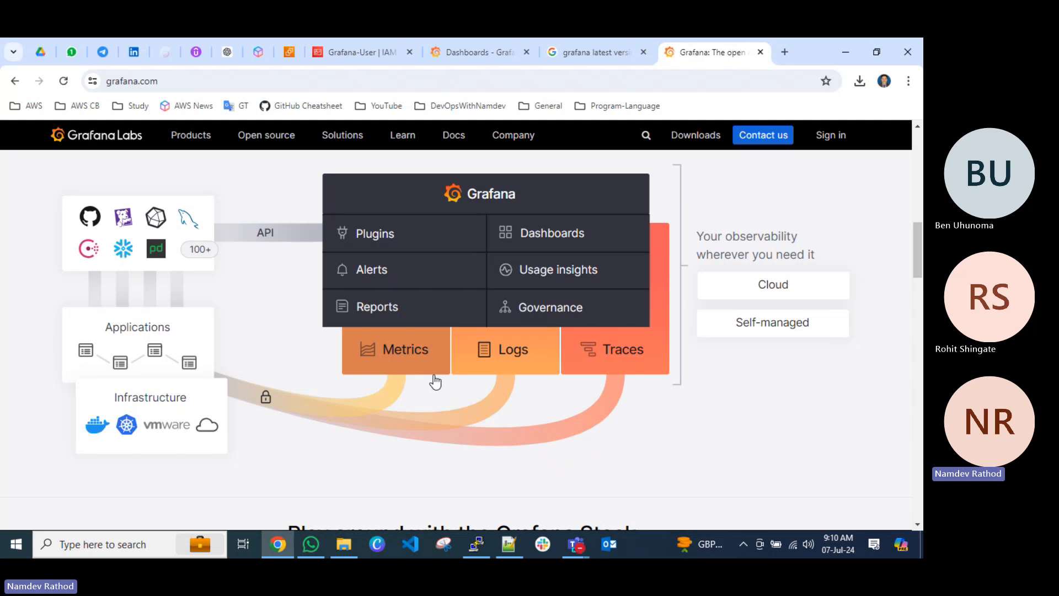
pyautogui.scroll(5, 435, 379)
pyautogui.scroll(-5, 434, 378)
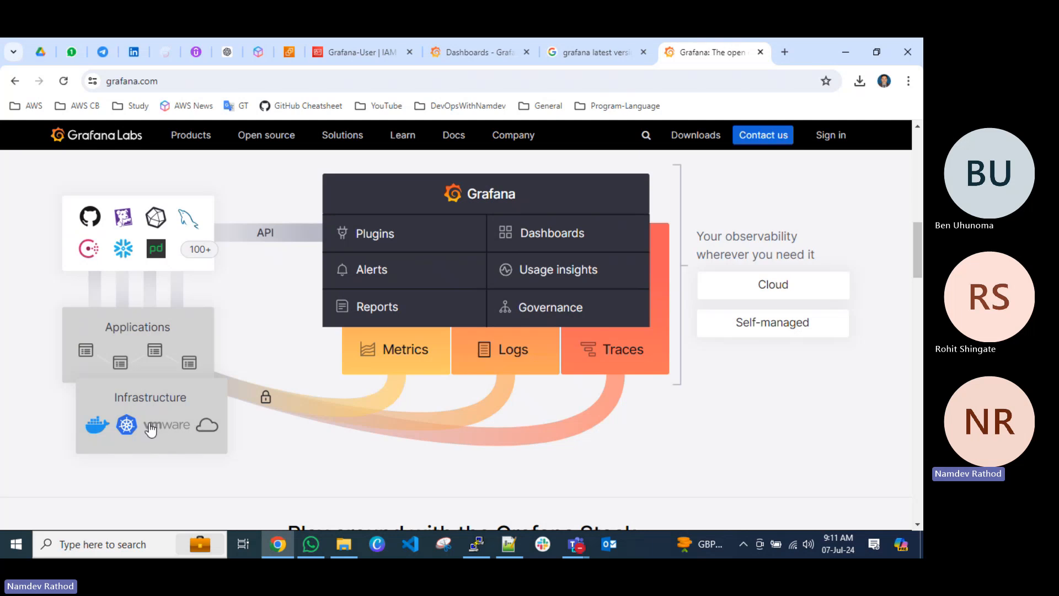
pyautogui.scroll(4, 585, 359)
pyautogui.scroll(-4, 585, 359)
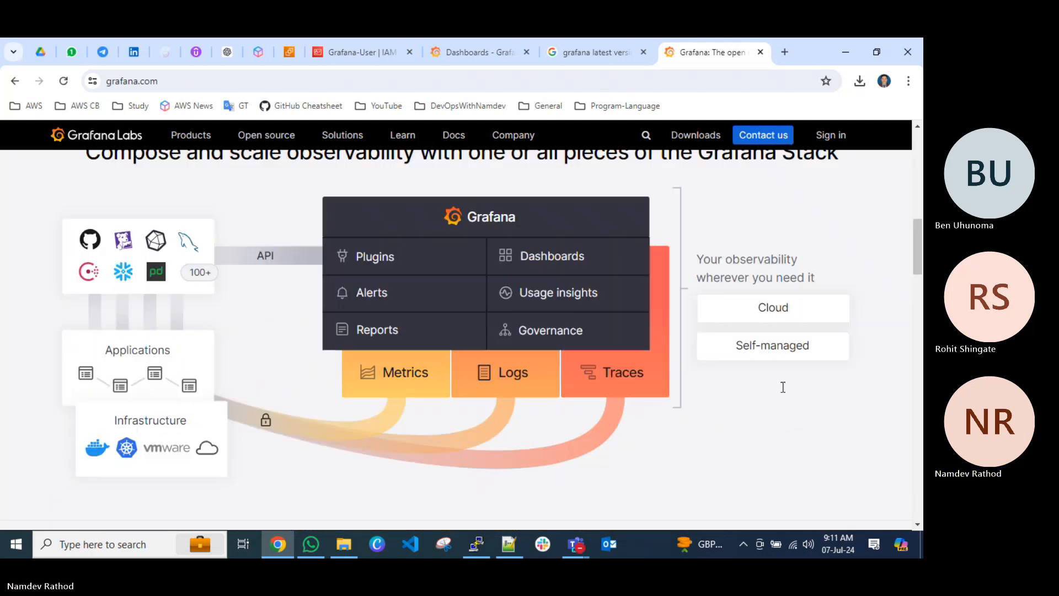
pyautogui.scroll(1, 759, 345)
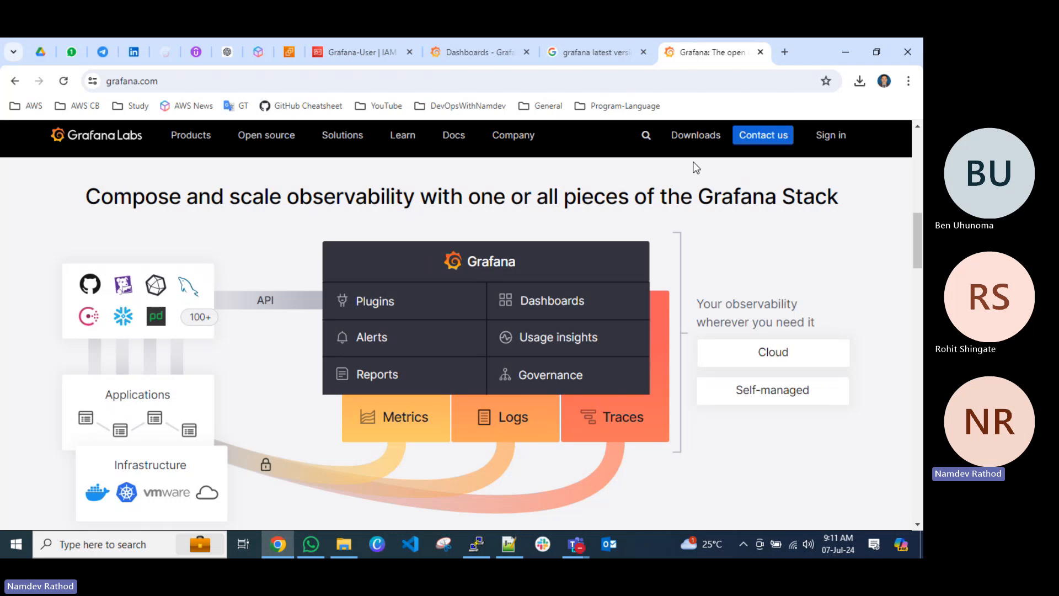
# Close the grafana.com and search results pages, returning to the maximised Grafana Dashboards page.
pyautogui.click(760, 52)
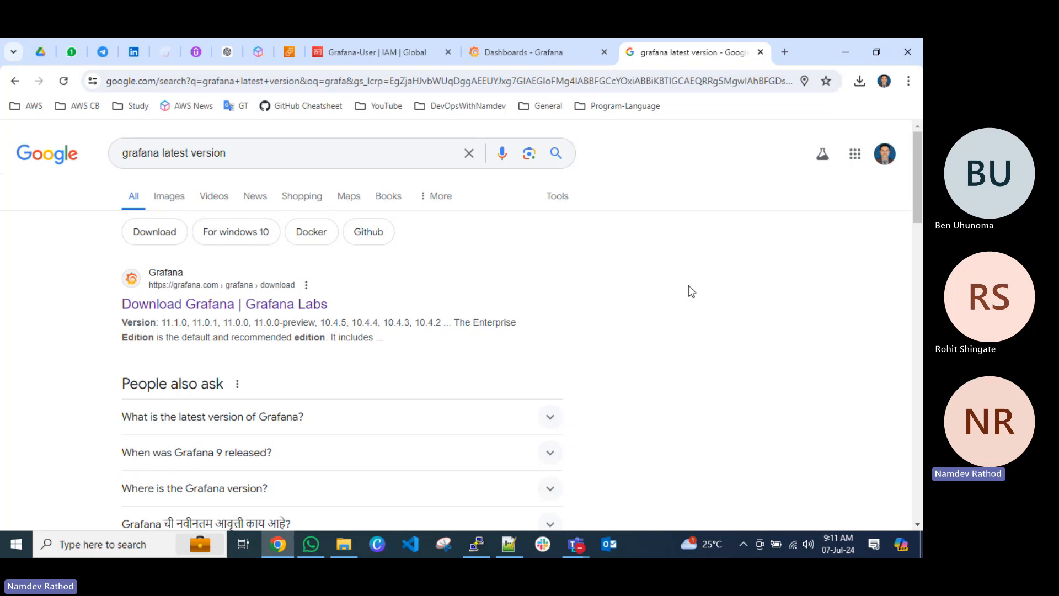
pyautogui.click(760, 52)
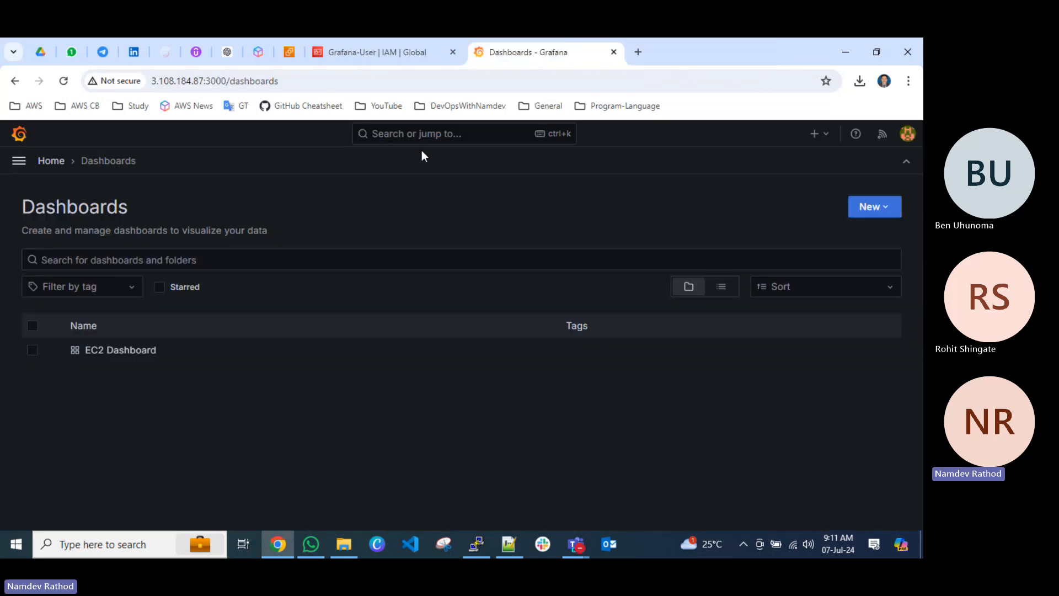
pyautogui.doubleClick(725, 50)
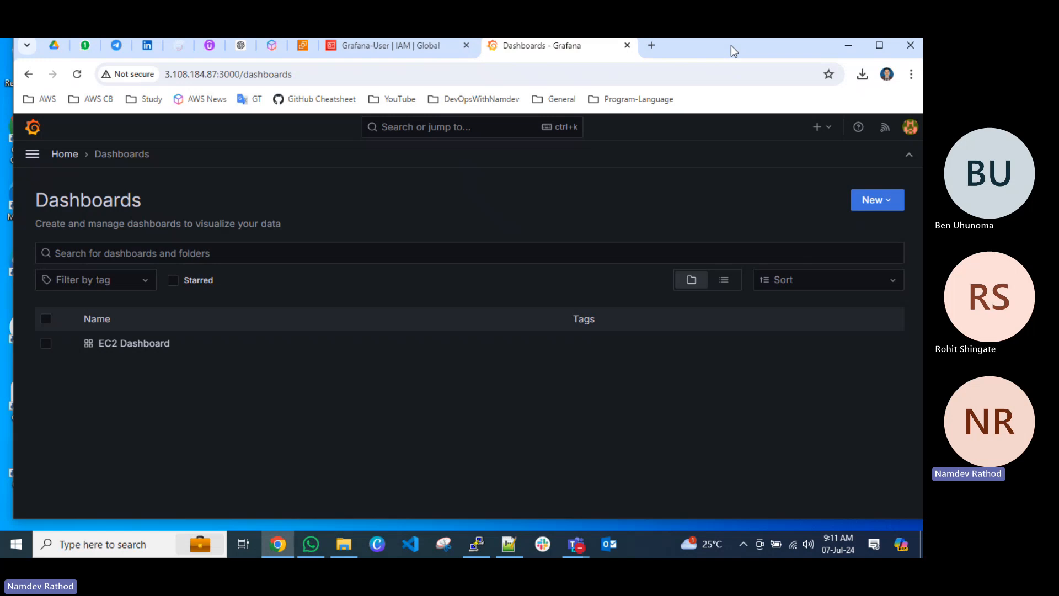
pyautogui.doubleClick(729, 47)
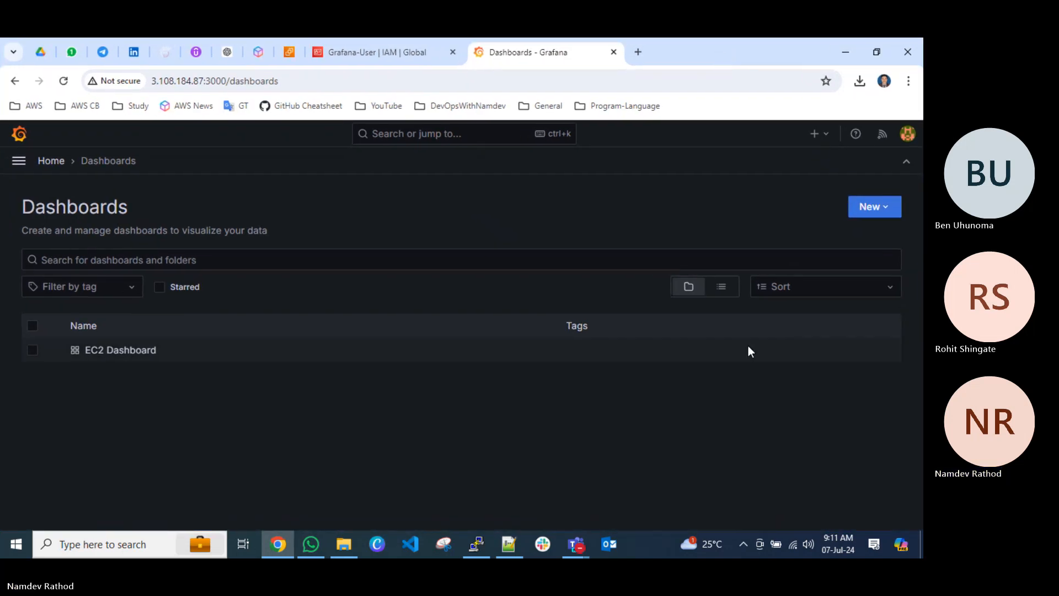
# Switch to Grafana.txt in Notepad++ and insert blank lines above the installation notes.
pyautogui.click(518, 544)
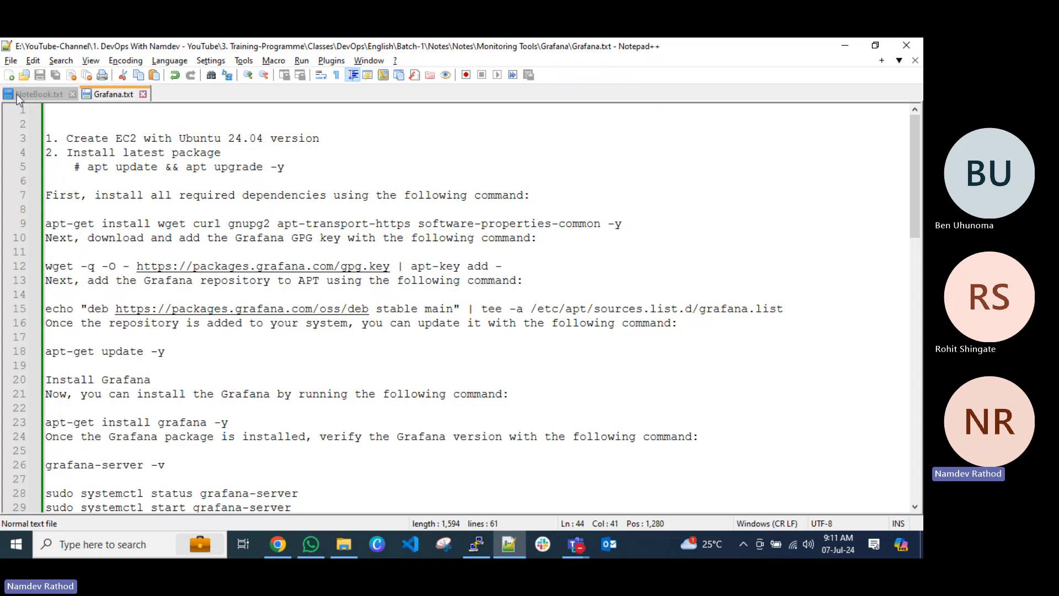
pyautogui.click(57, 113)
pyautogui.press('Return')
pyautogui.press('Return')
pyautogui.press('Return')
pyautogui.press('Return')
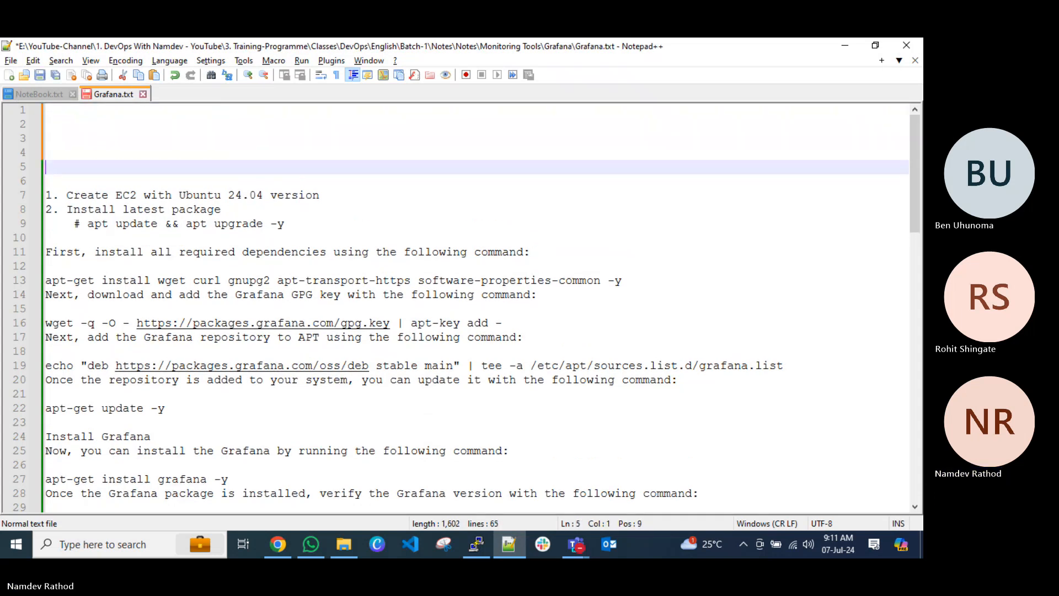
pyautogui.press('Up')
pyautogui.press('Up')
# Enter the heading "Pre-requisites" on line 2 and underline it with a row of dashes.
pyautogui.write('Pre')
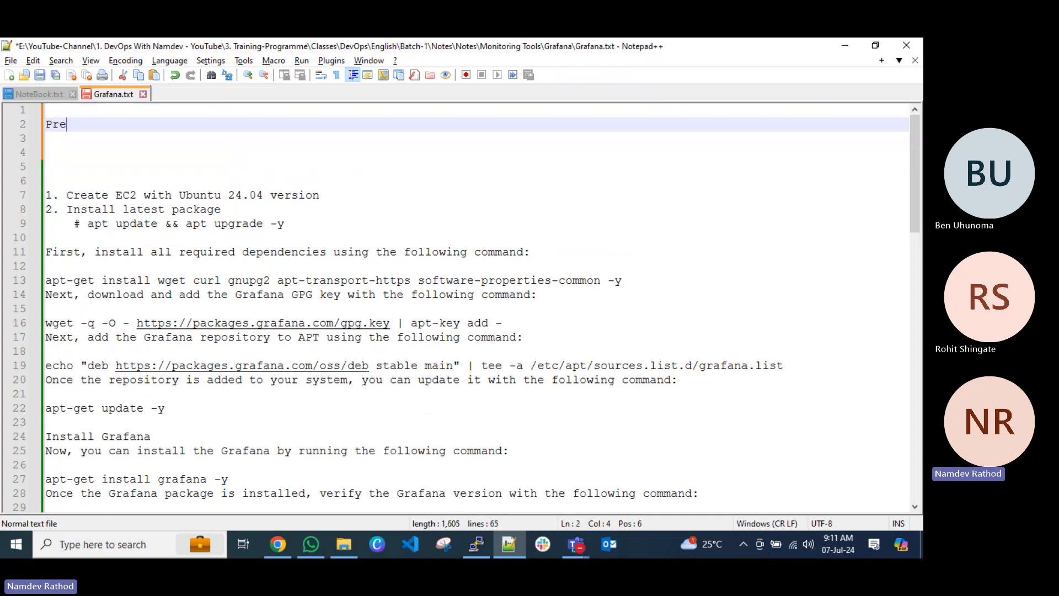
pyautogui.write('-Req')
pyautogui.press('BackSpace')
pyautogui.press('BackSpace')
pyautogui.press('BackSpace')
pyautogui.write('reqs')
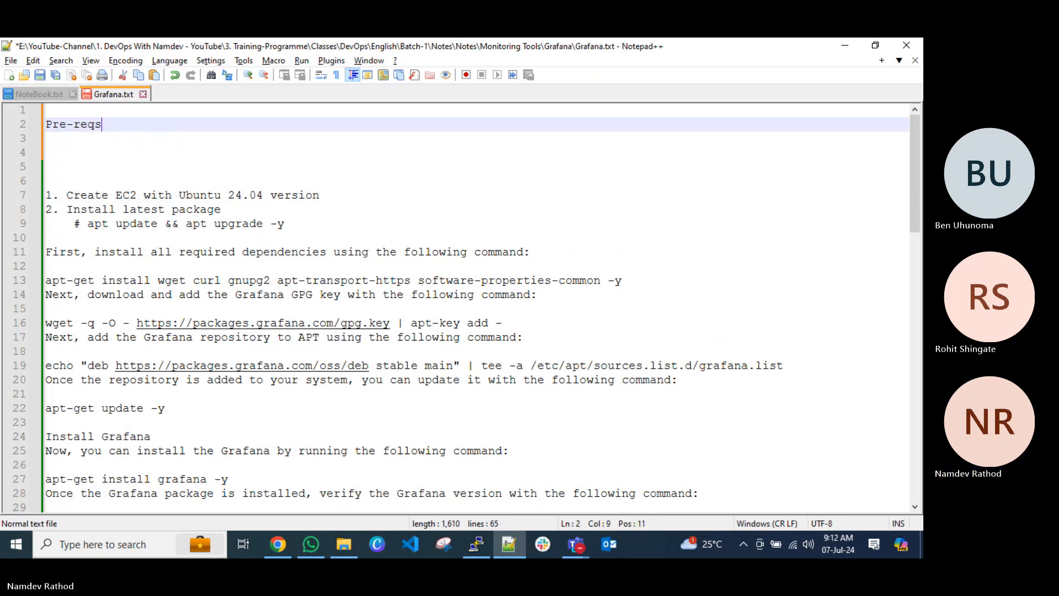
pyautogui.press('BackSpace')
pyautogui.write('uisites')
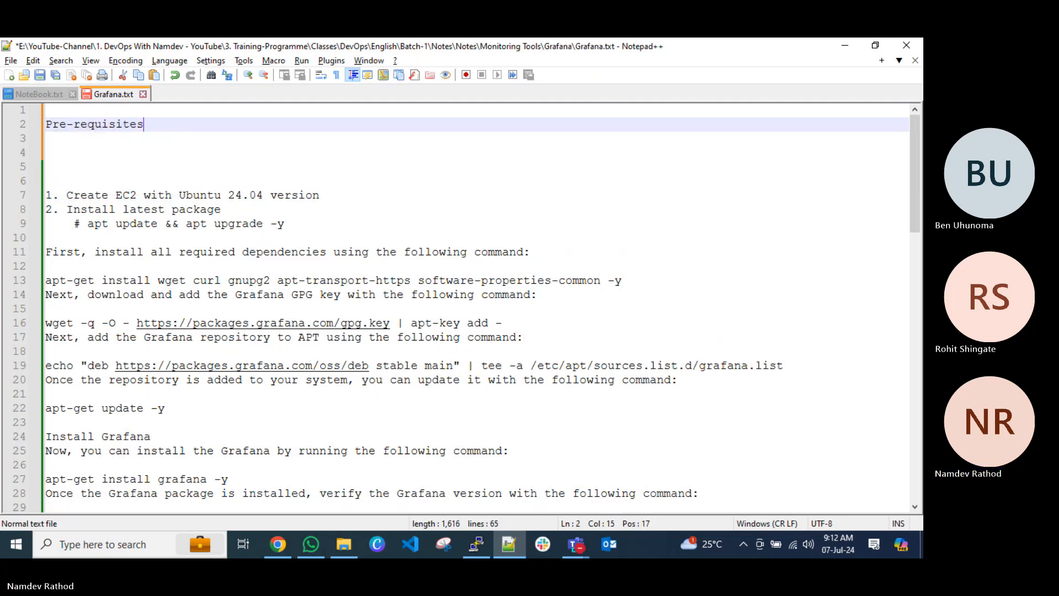
pyautogui.press('Return')
pyautogui.write('--------------')
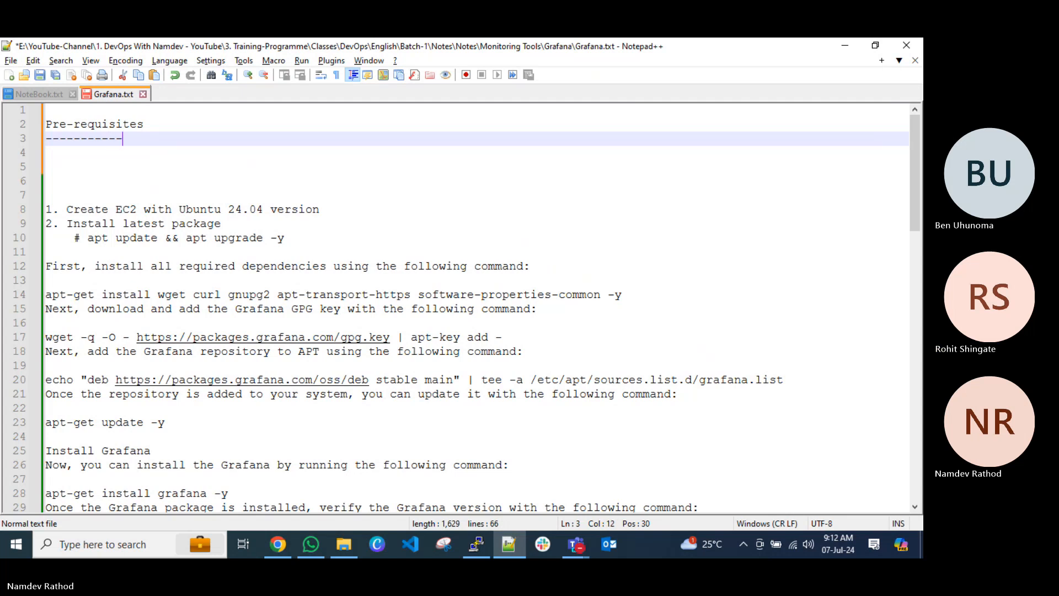
# Add the first prerequisite, "1. EC2 - Ubuntu 24.04", below the heading after a blank line.
pyautogui.press('Return')
pyautogui.press('Return')
pyautogui.write('1. ')
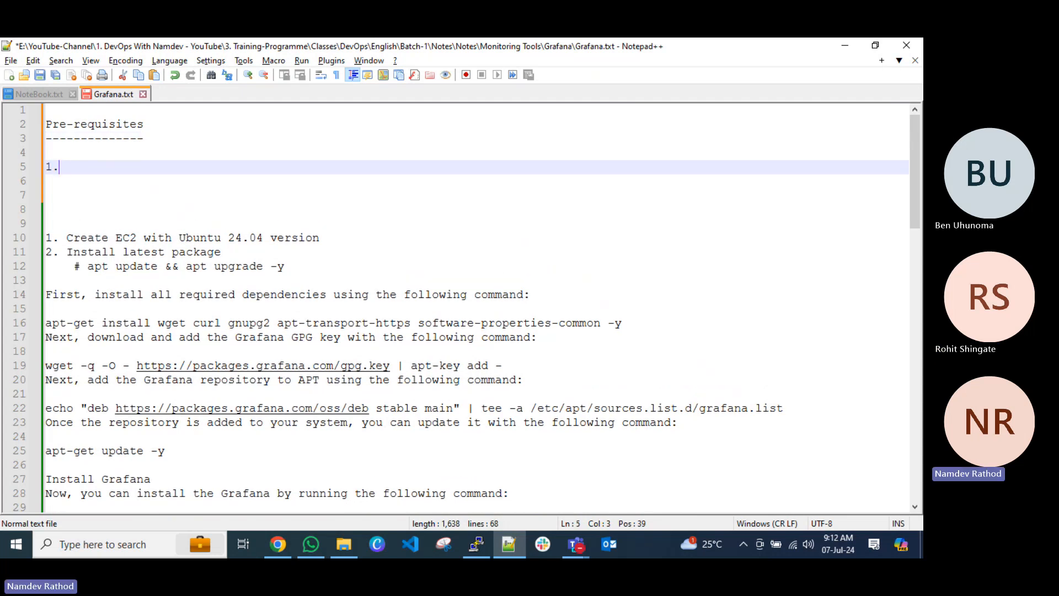
pyautogui.write('EC2 ')
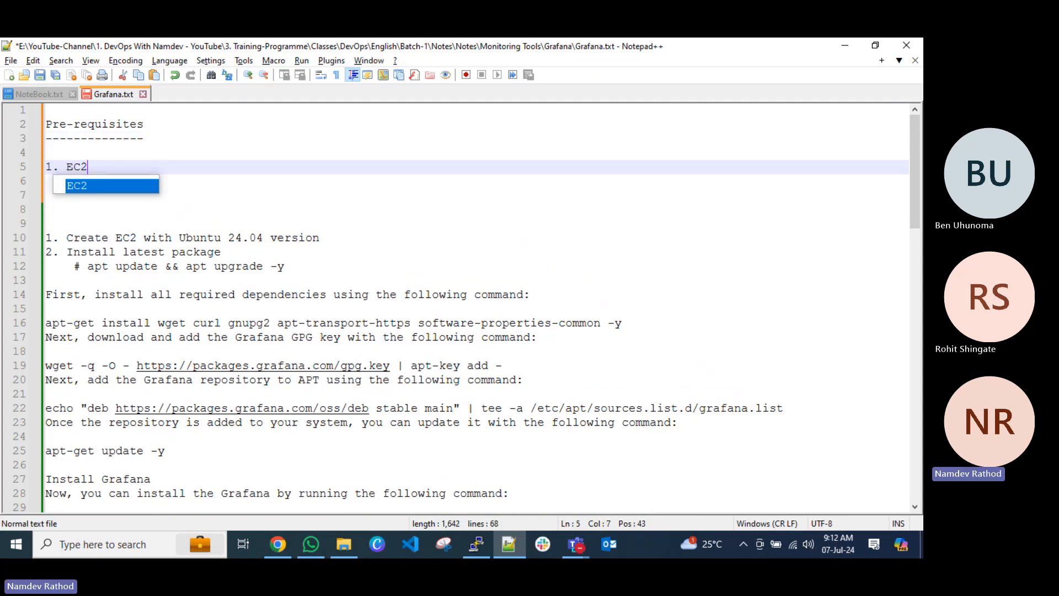
pyautogui.write('- ')
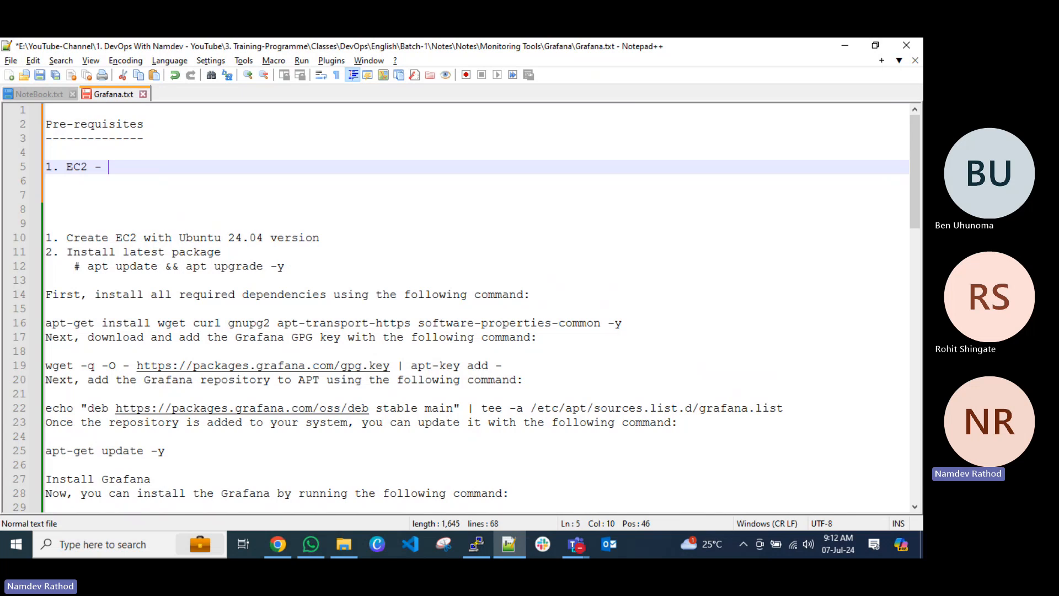
pyautogui.write('Ubuntu')
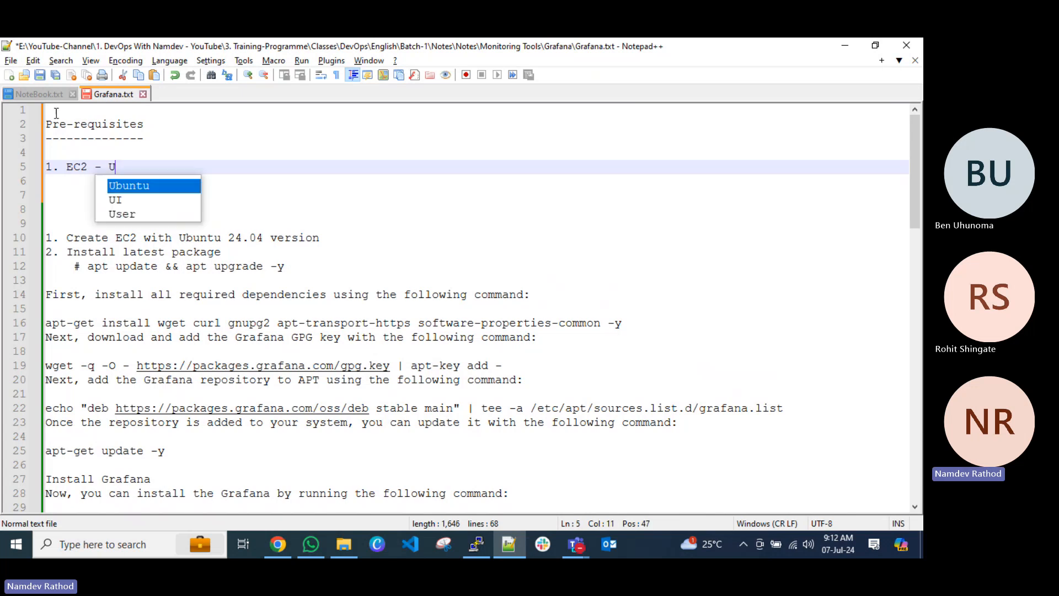
pyautogui.press('BackSpace')
pyautogui.press('BackSpace')
pyautogui.press('BackSpace')
pyautogui.press('BackSpace')
pyautogui.write('u')
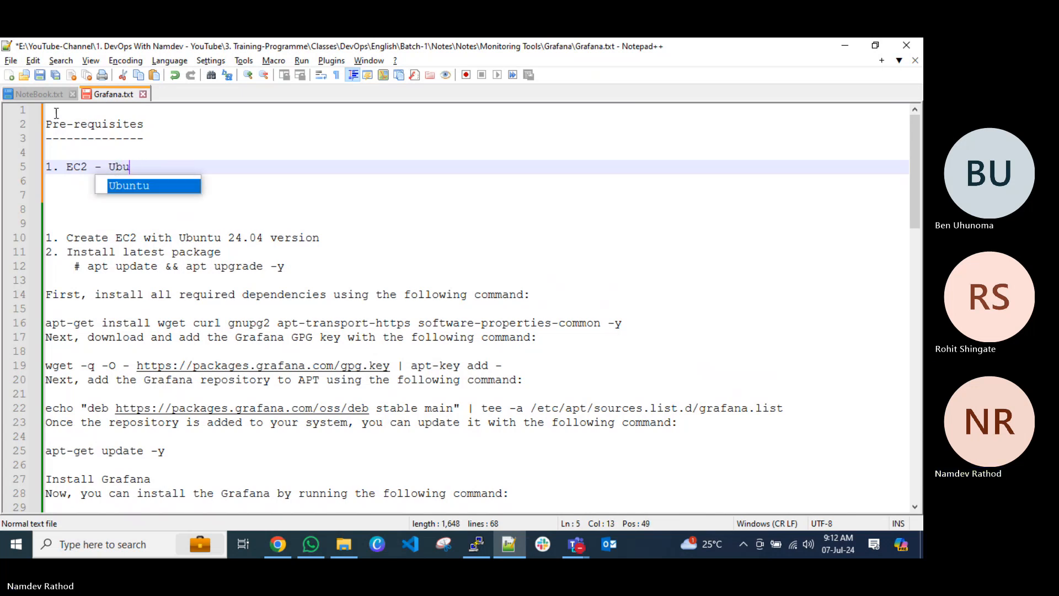
pyautogui.write('ntu 24.04')
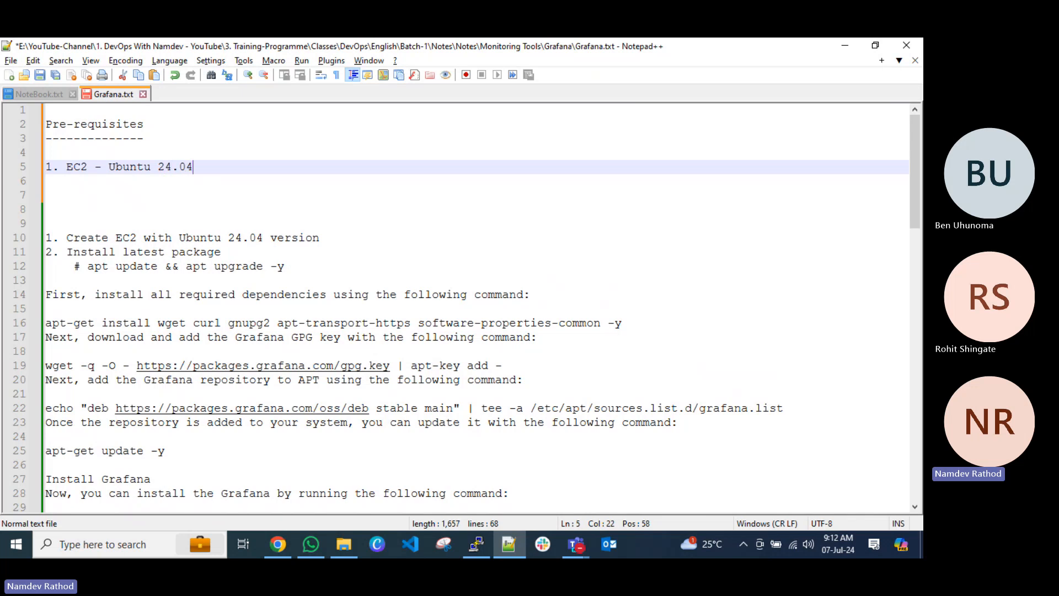
# Add the second prerequisite, "2. root access of ec2", on the next line.
pyautogui.press('Return')
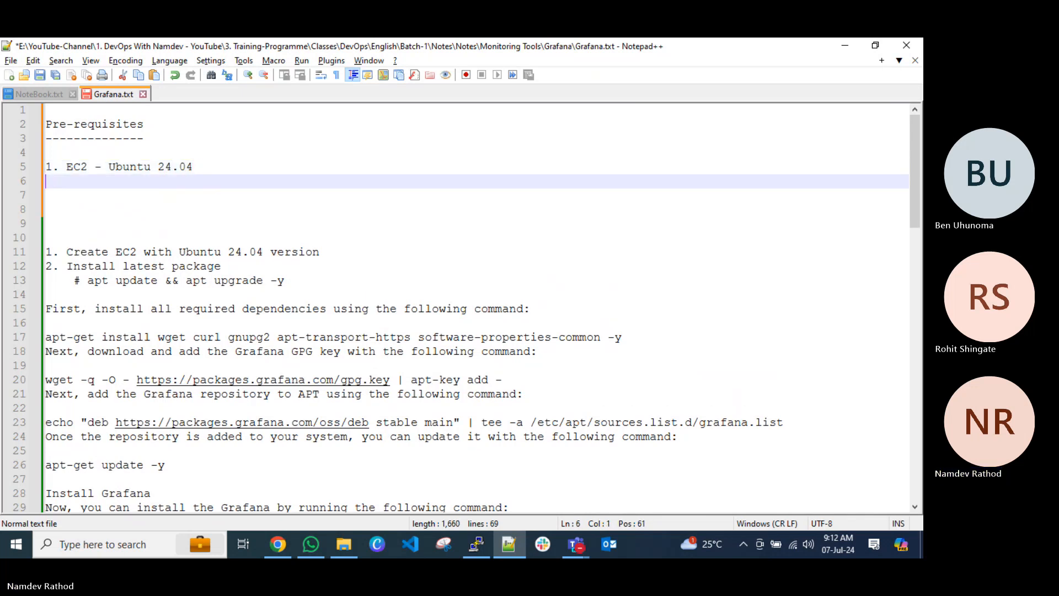
pyautogui.write('2.')
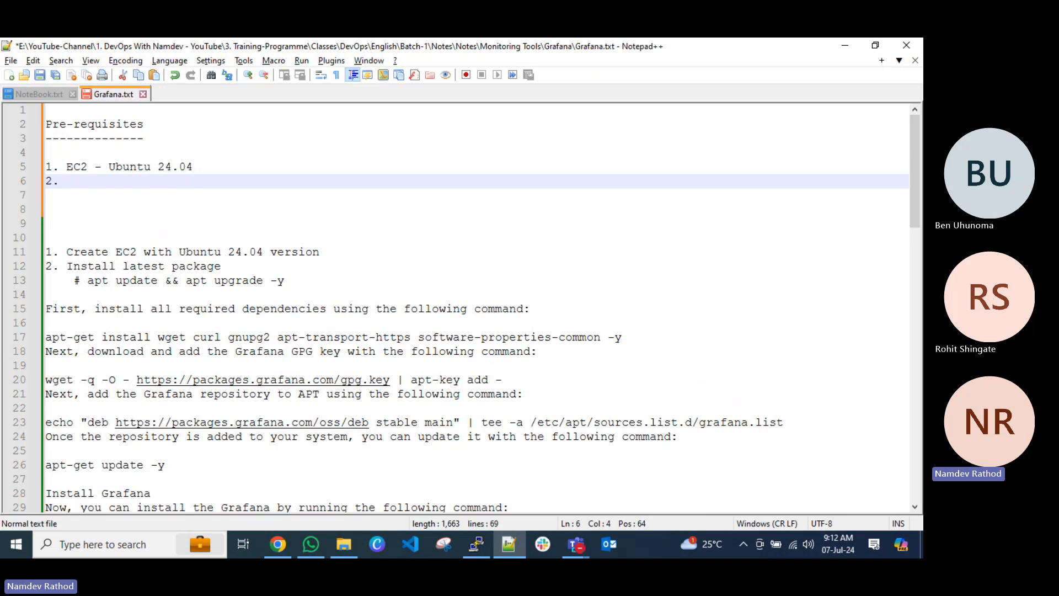
pyautogui.write(' root access')
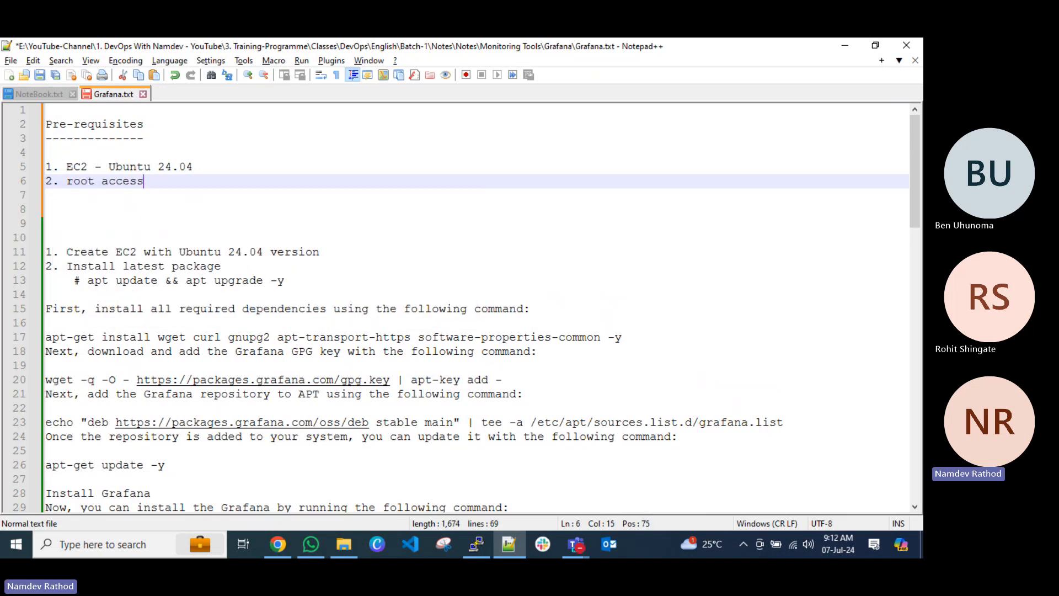
pyautogui.write('s')
pyautogui.press('BackSpace')
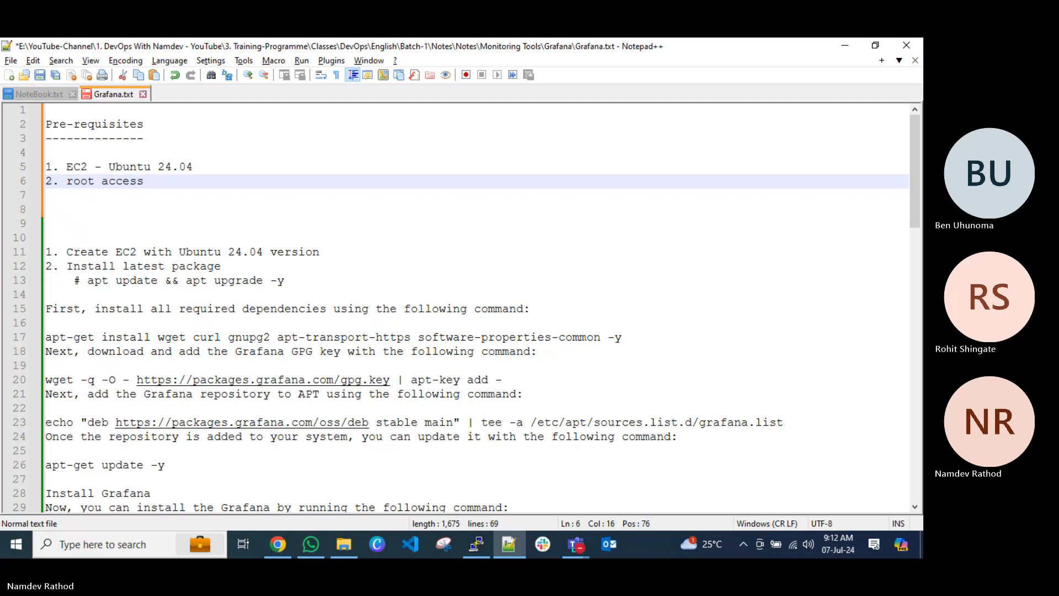
pyautogui.write('of ec2')
# Add the third prerequisite, "3. IAM User credentials", on the next line and save the notes.
pyautogui.press('Return')
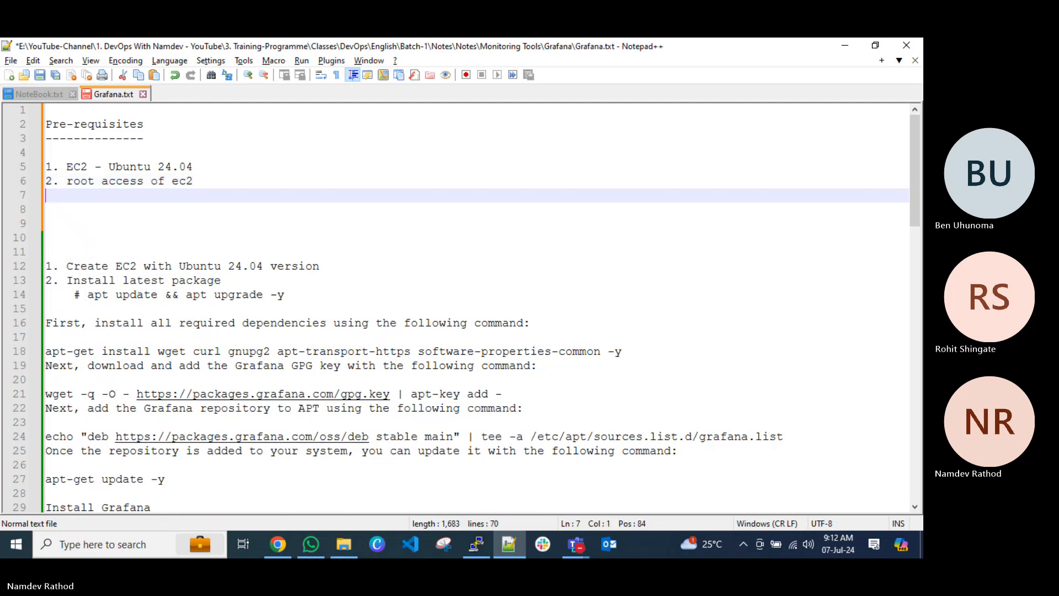
pyautogui.write('3')
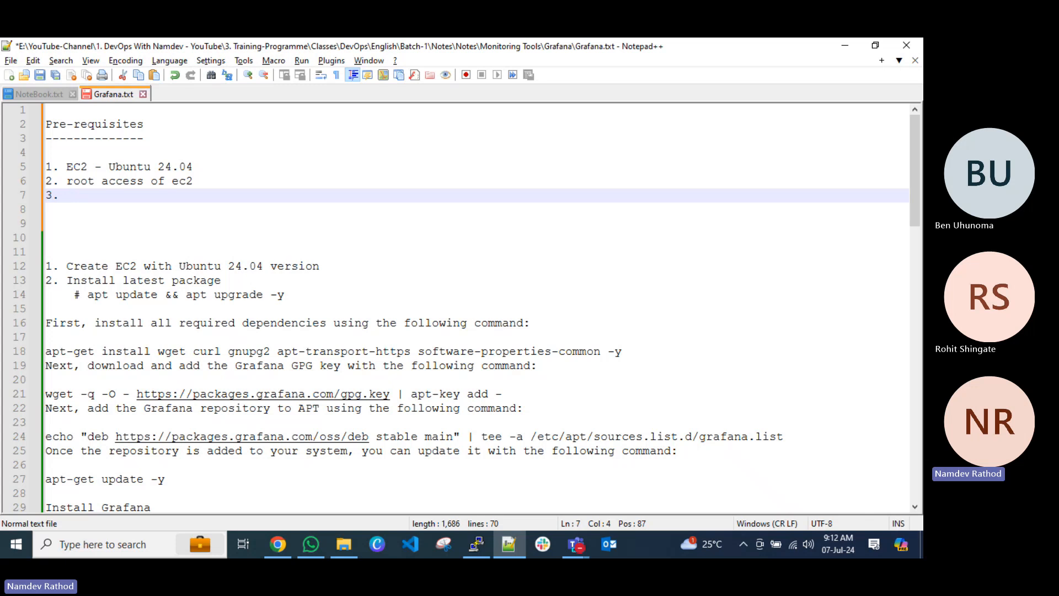
pyautogui.write('. IAM User c')
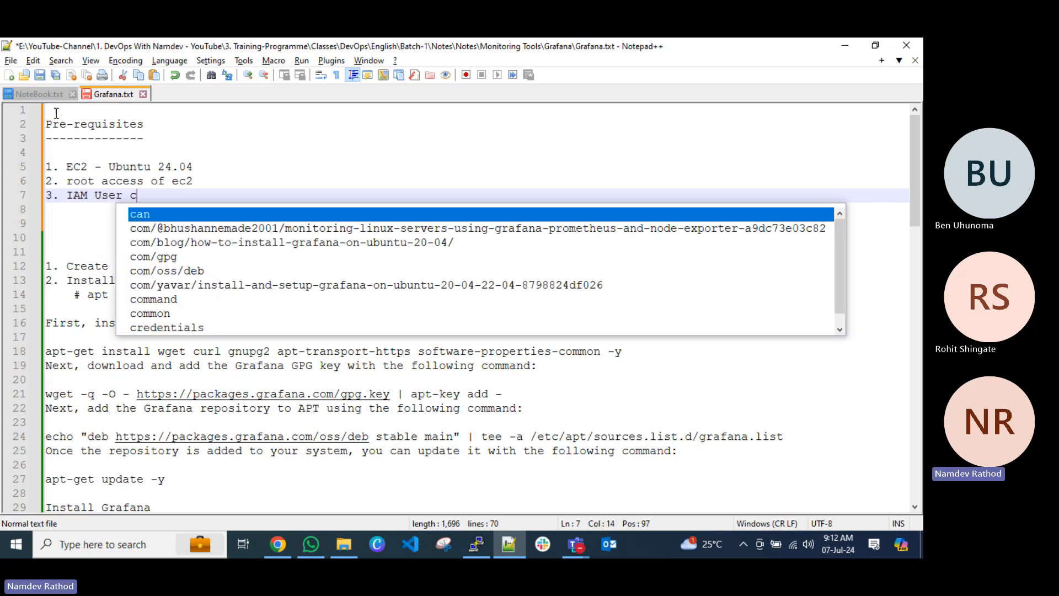
pyautogui.write('rede')
pyautogui.press('Return')
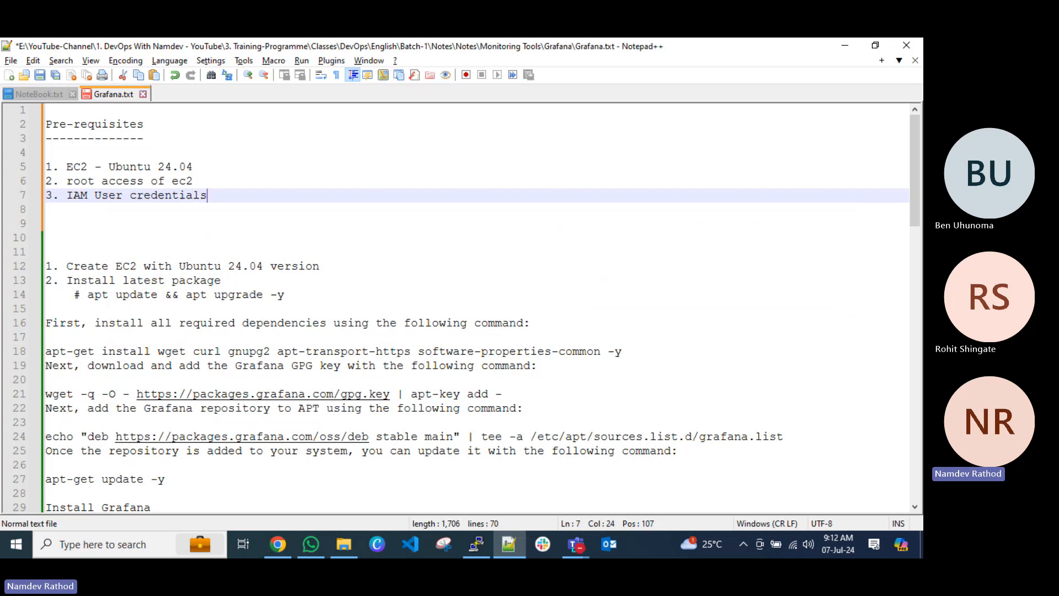
pyautogui.hotkey('ctrl', 's')
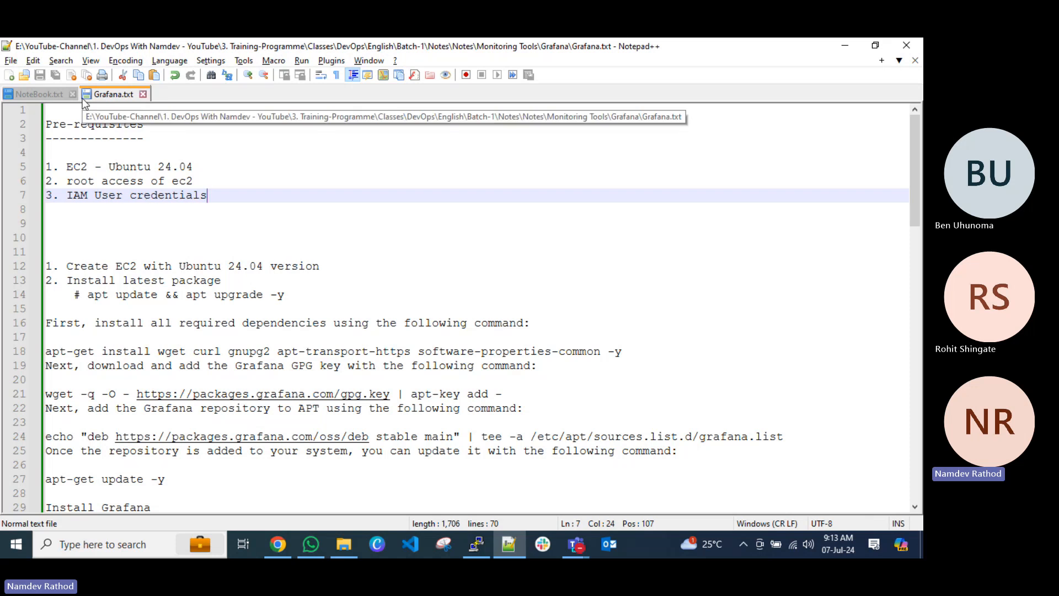
# Delete the "Create EC2" and "Install latest package" lines, remove the indent before "# apt update && apt upgrade -y", and save the file.
pyautogui.click(73, 231)
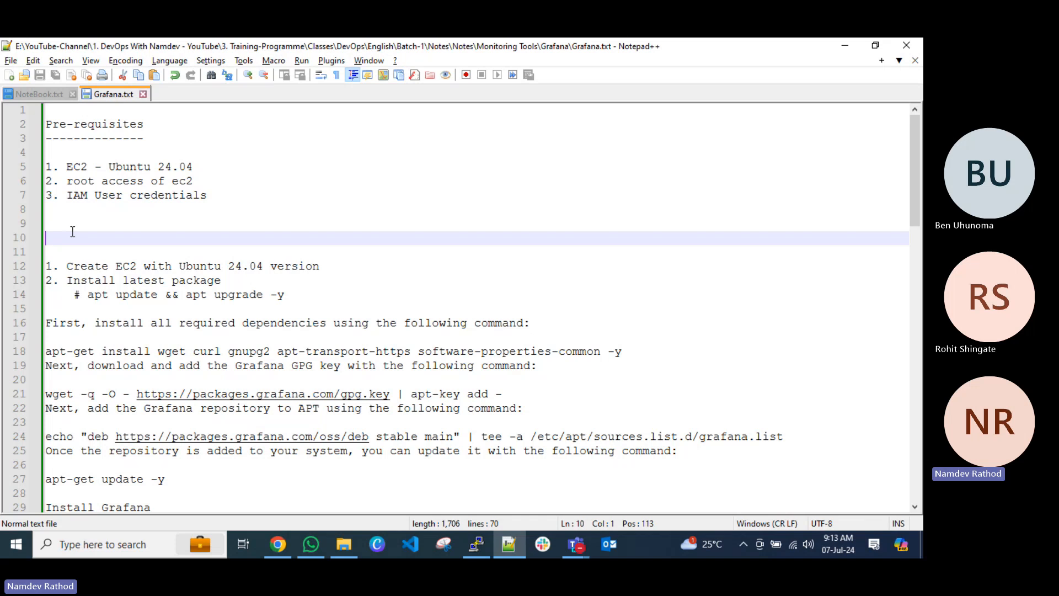
pyautogui.click(54, 208)
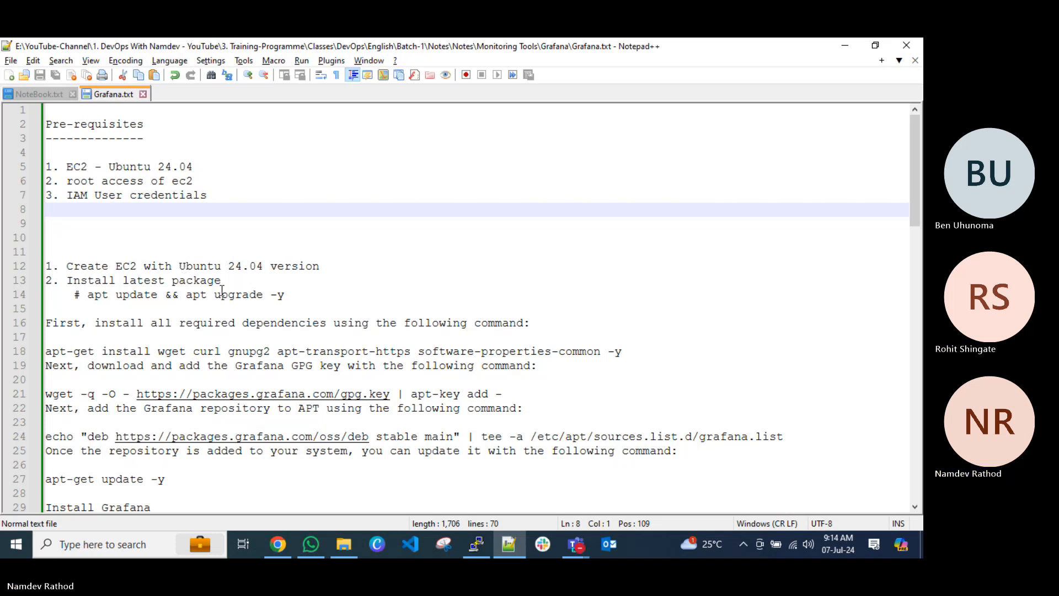
pyautogui.moveTo(236, 286); pyautogui.dragTo(59, 227)
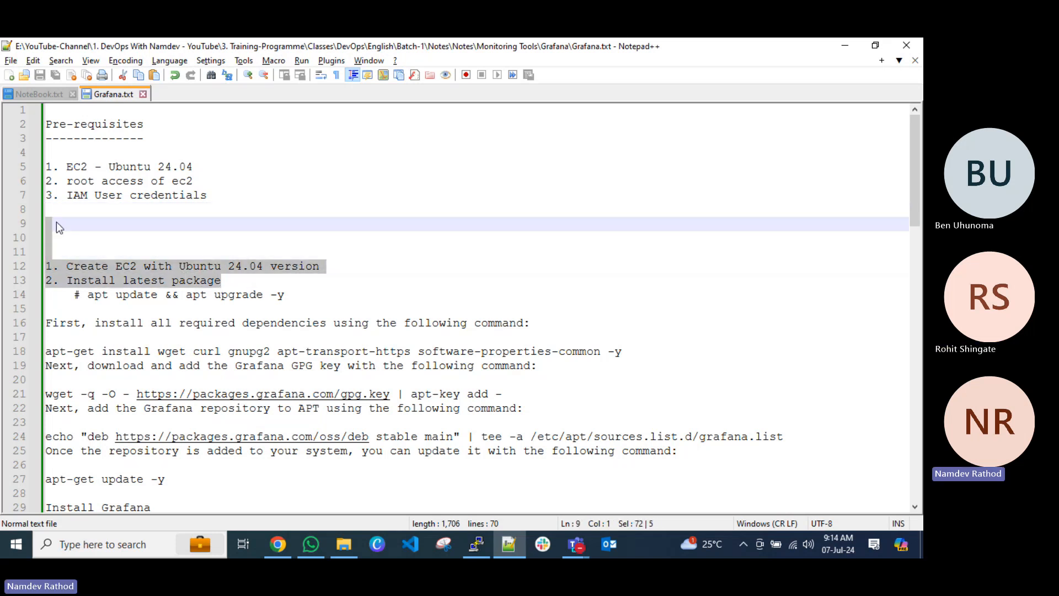
pyautogui.press('Delete')
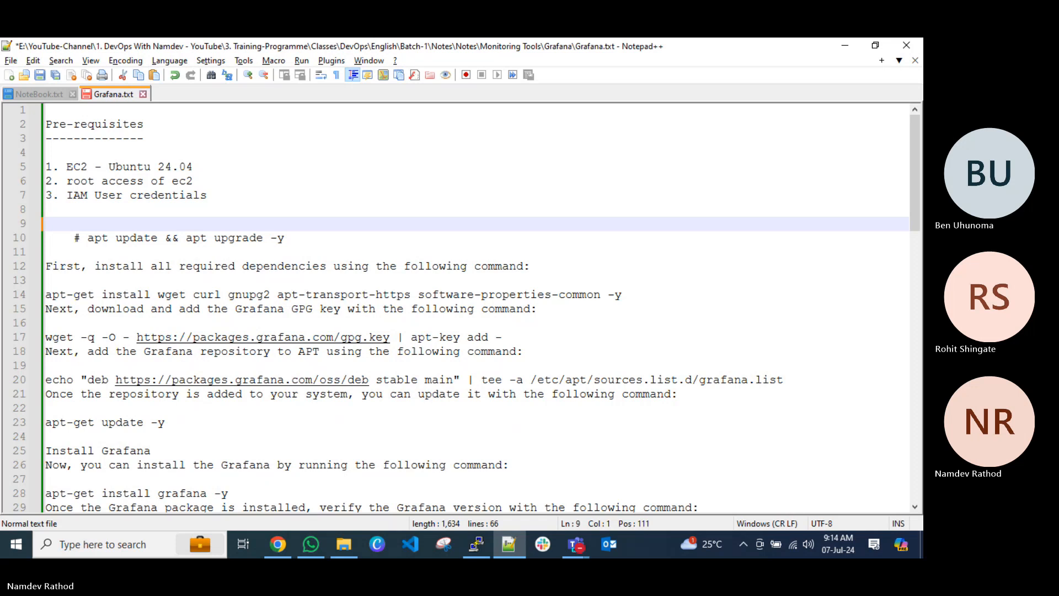
pyautogui.click(75, 239)
pyautogui.press('BackSpace')
pyautogui.press('BackSpace')
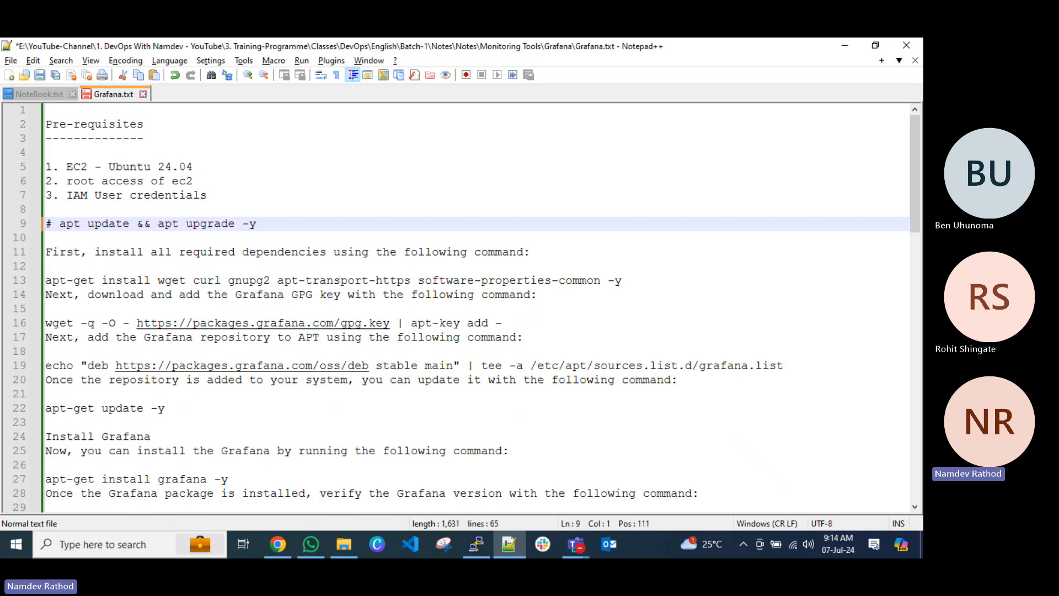
pyautogui.hotkey('ctrl', 's')
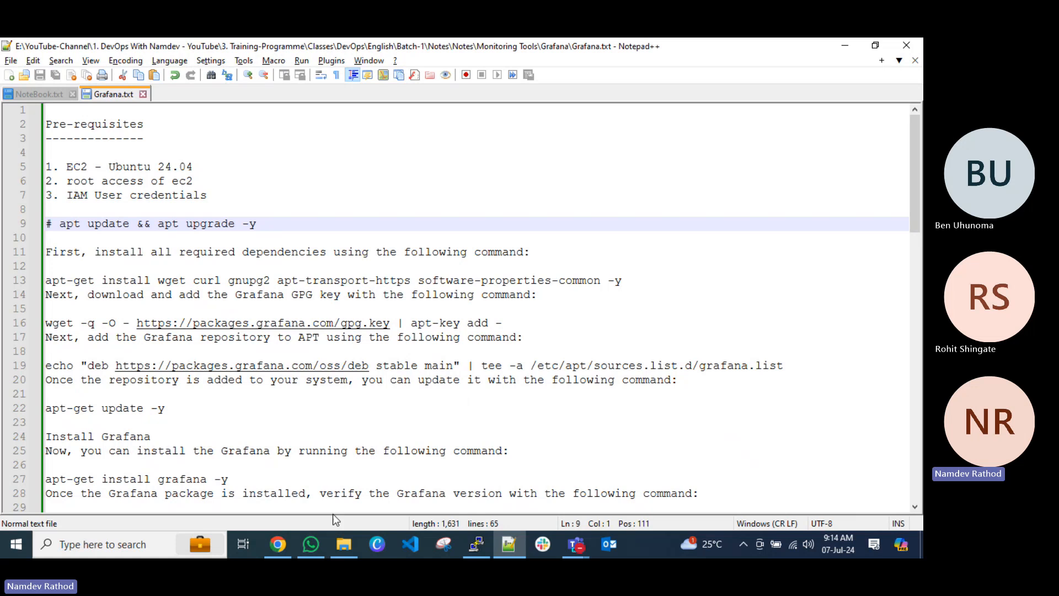
# Switch to the EC2 instances page in Chrome, select the Grafana-Server instance and copy its public IPv4 address.
pyautogui.click(278, 545)
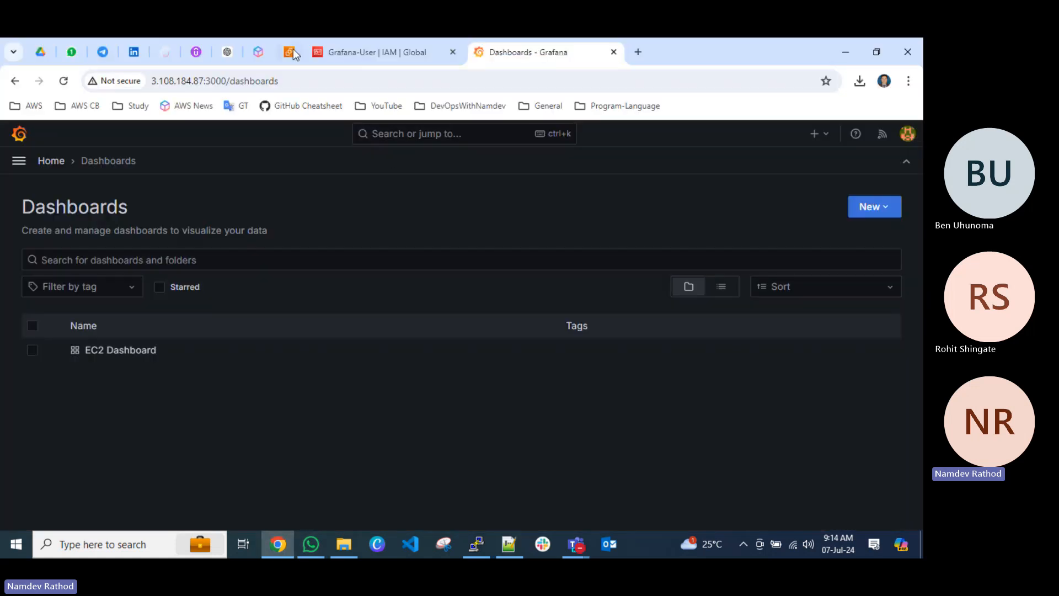
pyautogui.click(319, 54)
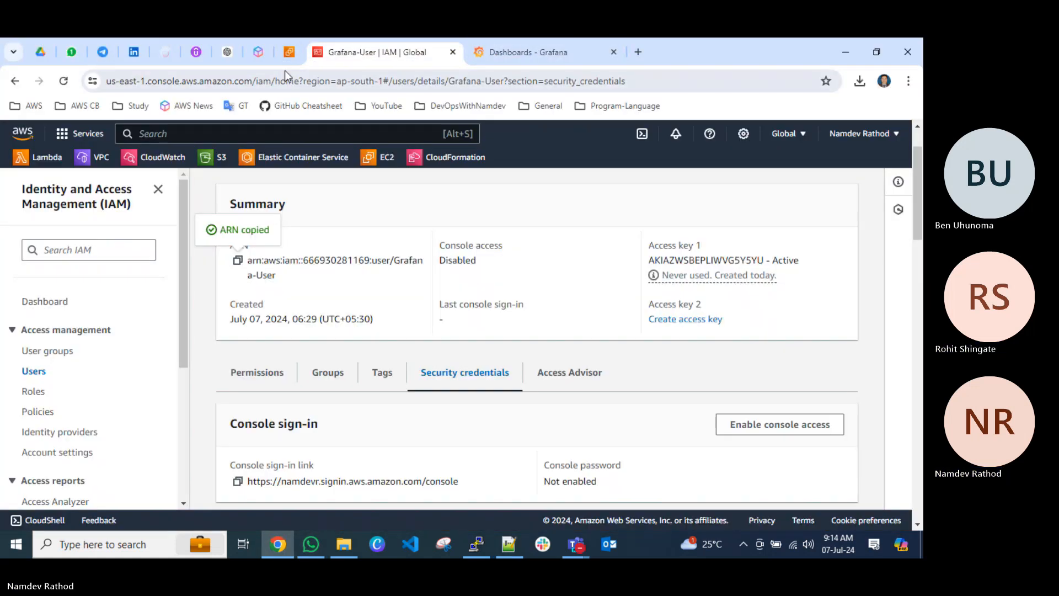
pyautogui.click(289, 51)
pyautogui.click(434, 322)
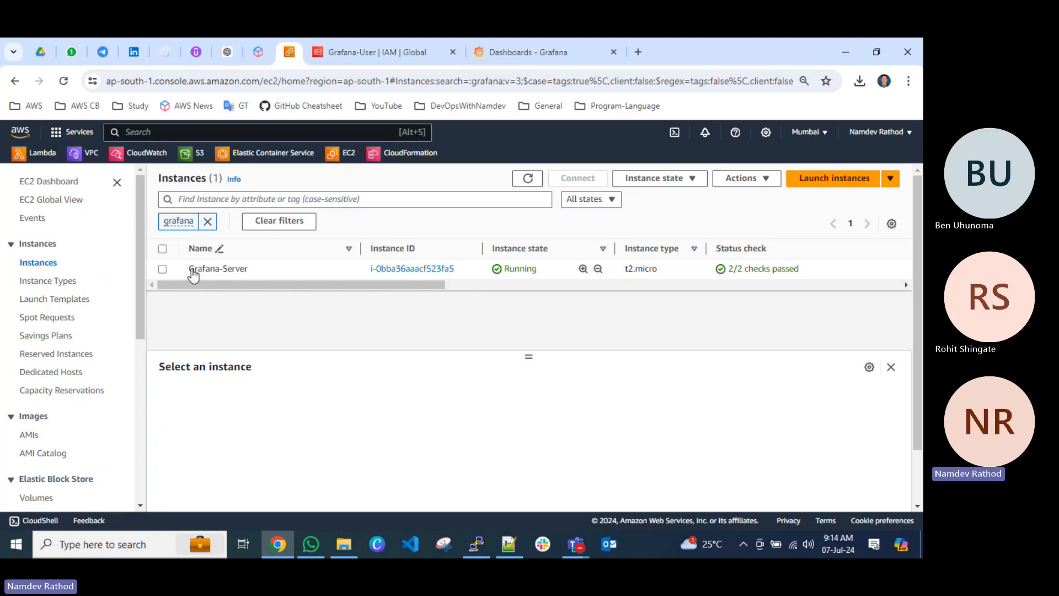
pyautogui.click(163, 269)
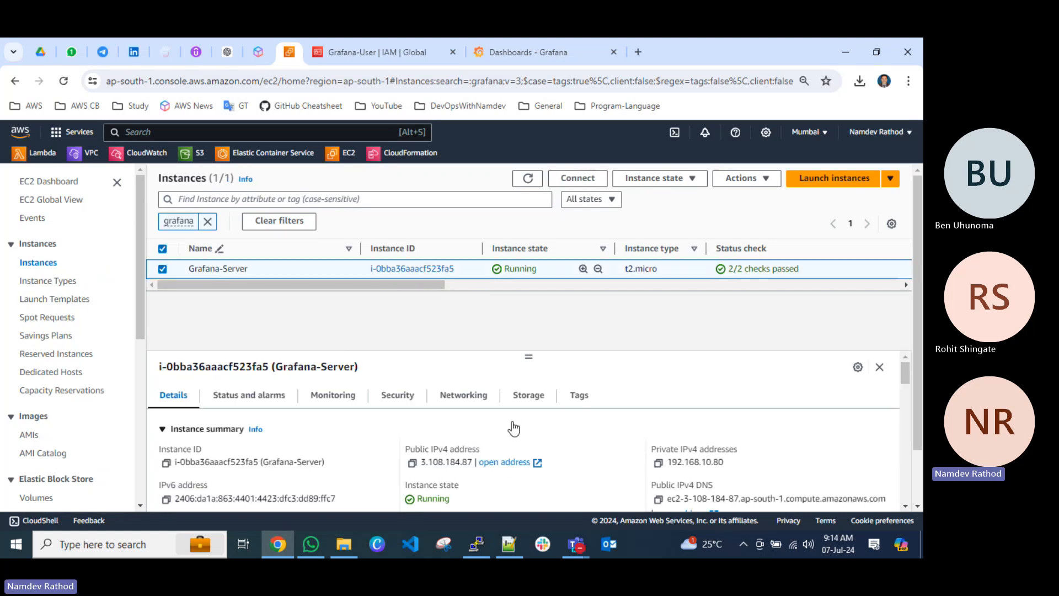
pyautogui.click(412, 462)
# Close the inactive PuTTY window and open a new connection from the saved Grafana-Server session.
pyautogui.click(475, 546)
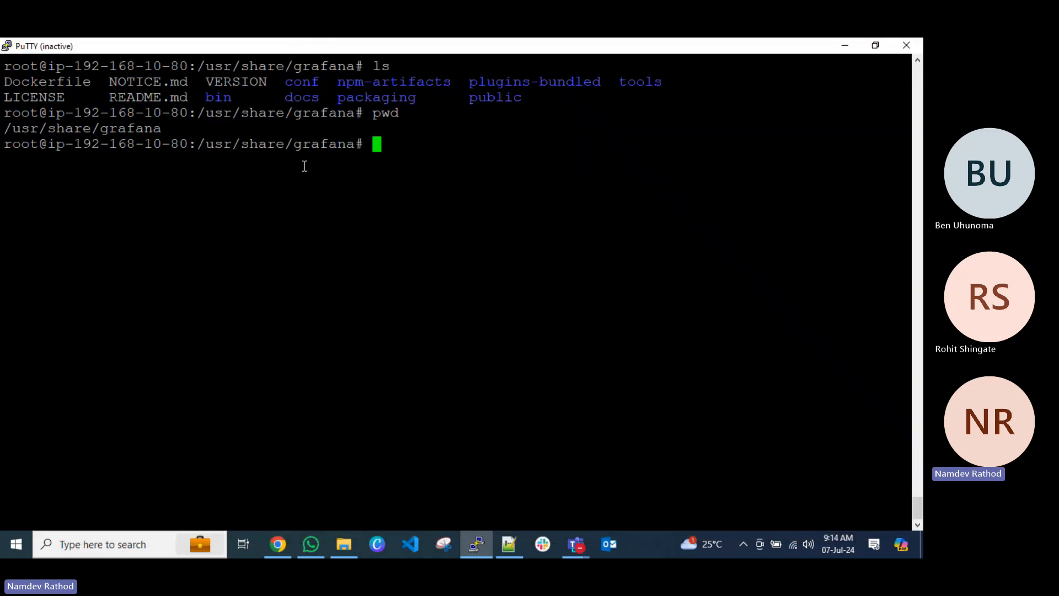
pyautogui.click(901, 47)
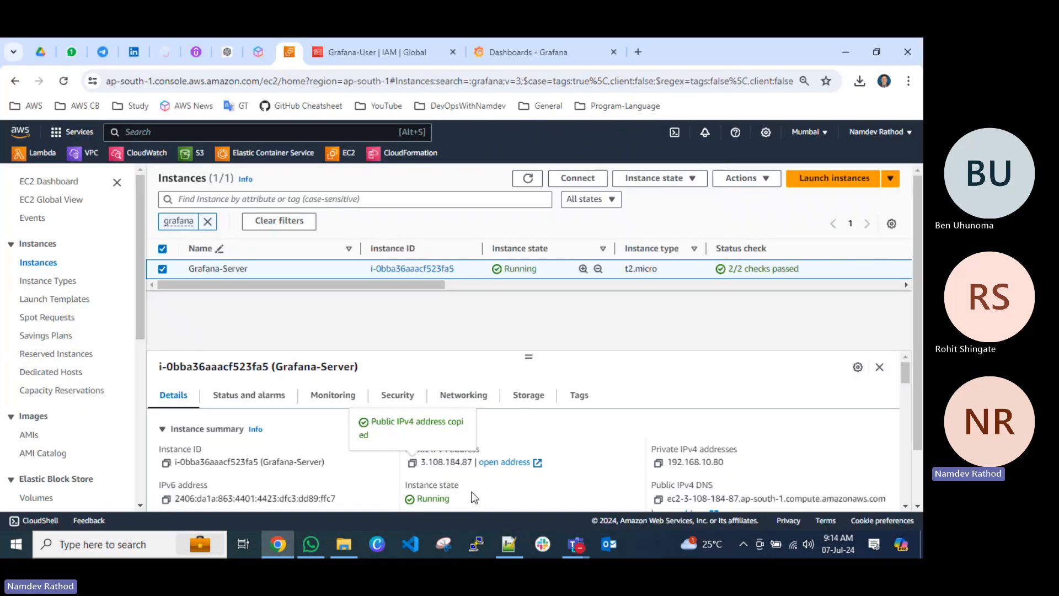
pyautogui.click(479, 545)
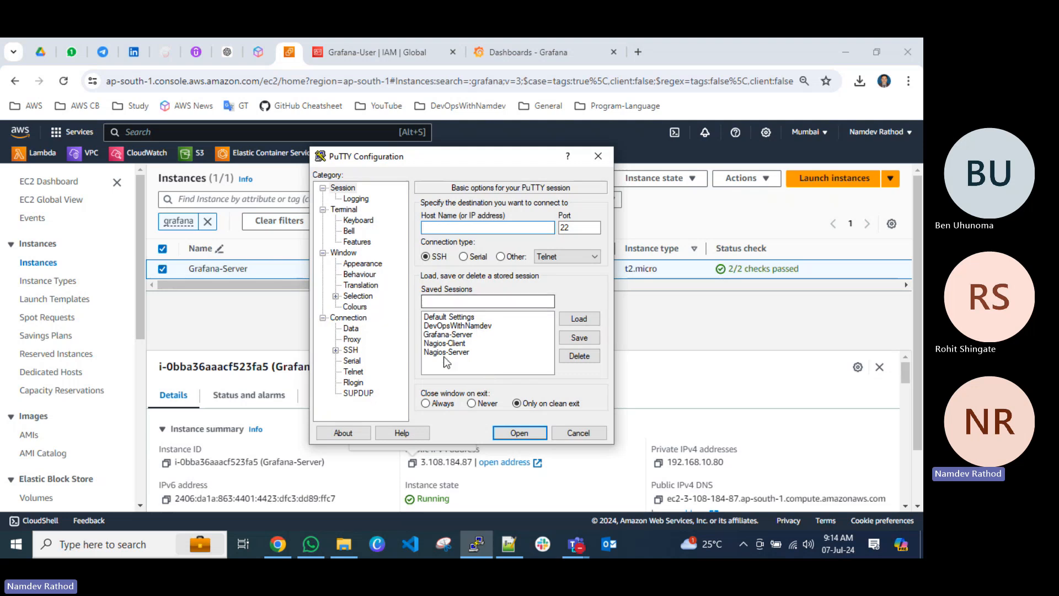
pyautogui.click(447, 334)
pyautogui.click(579, 319)
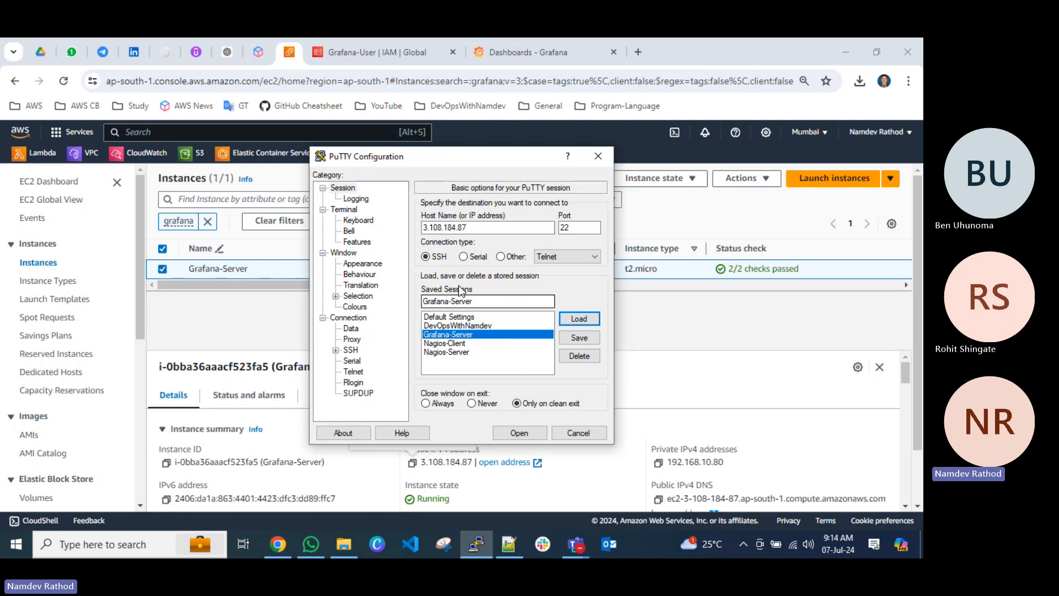
pyautogui.click(511, 434)
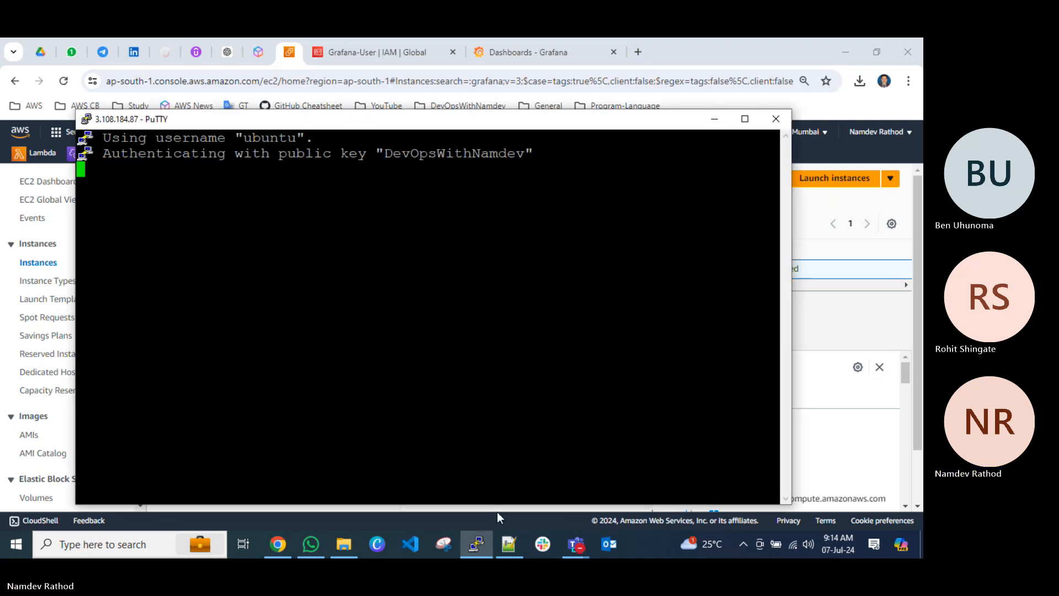
pyautogui.moveTo(453, 123); pyautogui.dragTo(468, 97)
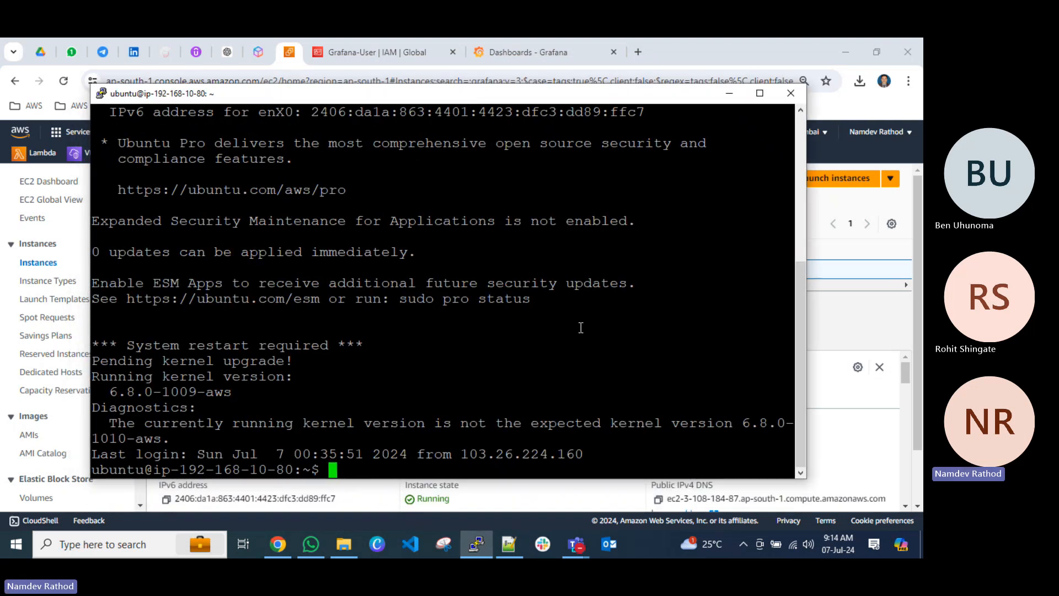
# Become root on the server with sudo su and change to root's home directory.
pyautogui.write('sudo su')
pyautogui.press('Return')
pyautogui.write('cd')
pyautogui.press('Return')
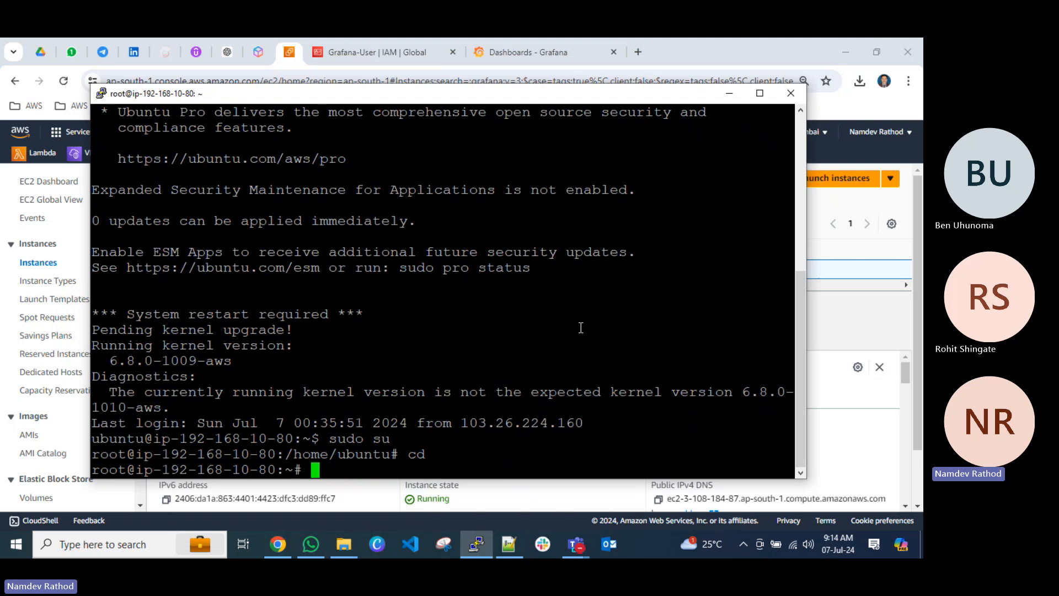
# Refresh the server's package lists with apt update, clearing the terminal before and after.
pyautogui.hotkey('ctrl', 'l')
pyautogui.write('apt')
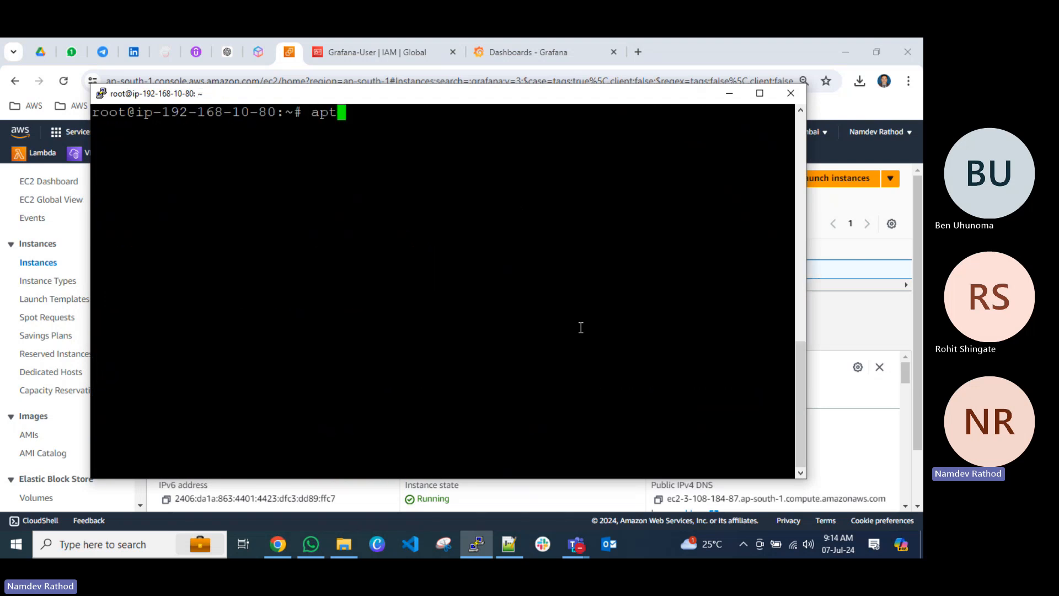
pyautogui.write(' update')
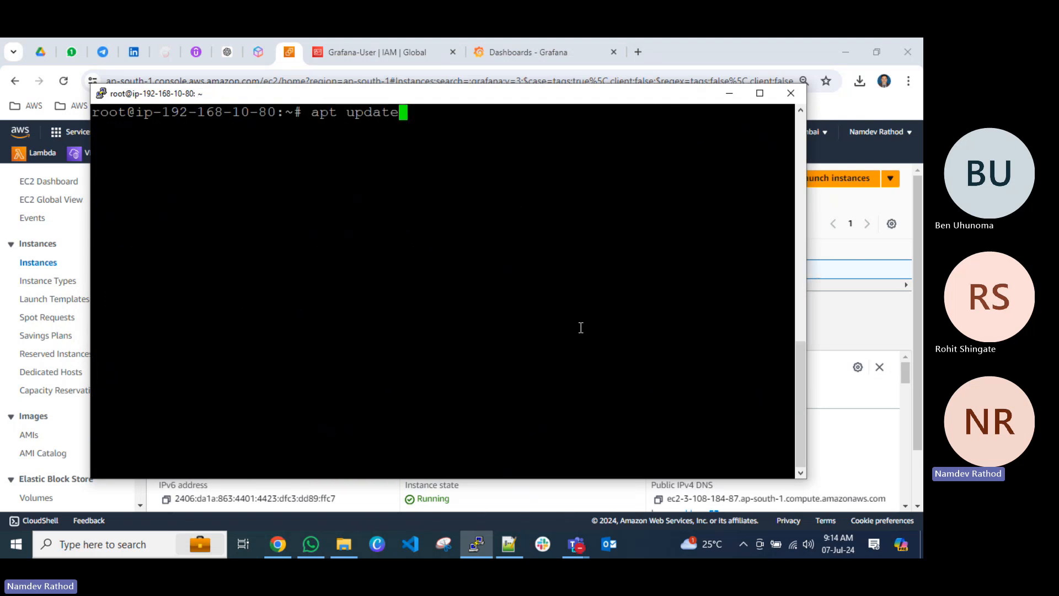
pyautogui.press('Return')
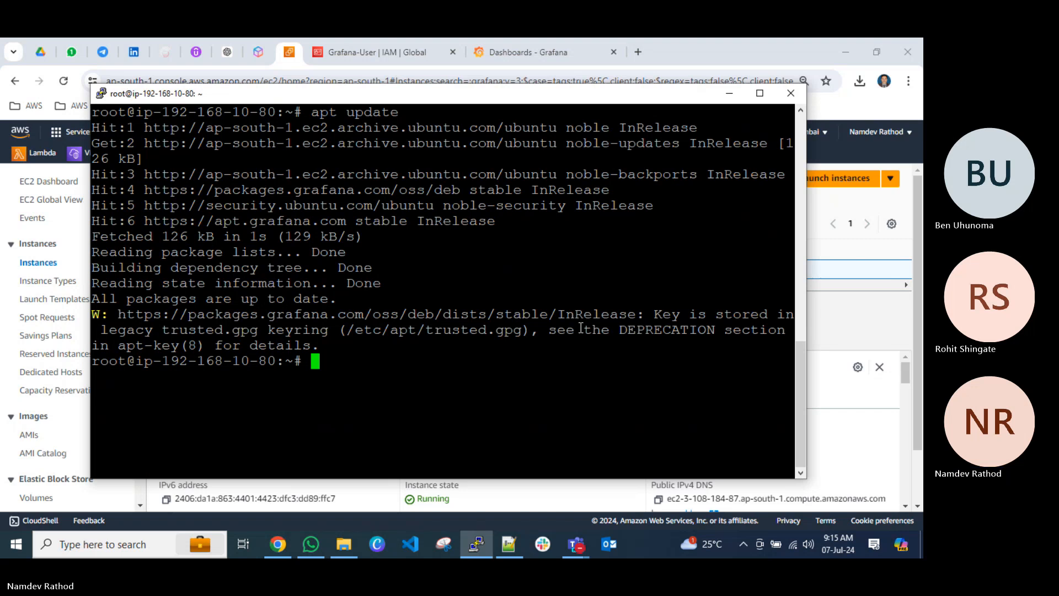
pyautogui.hotkey('ctrl', 'l')
pyautogui.press('Up')
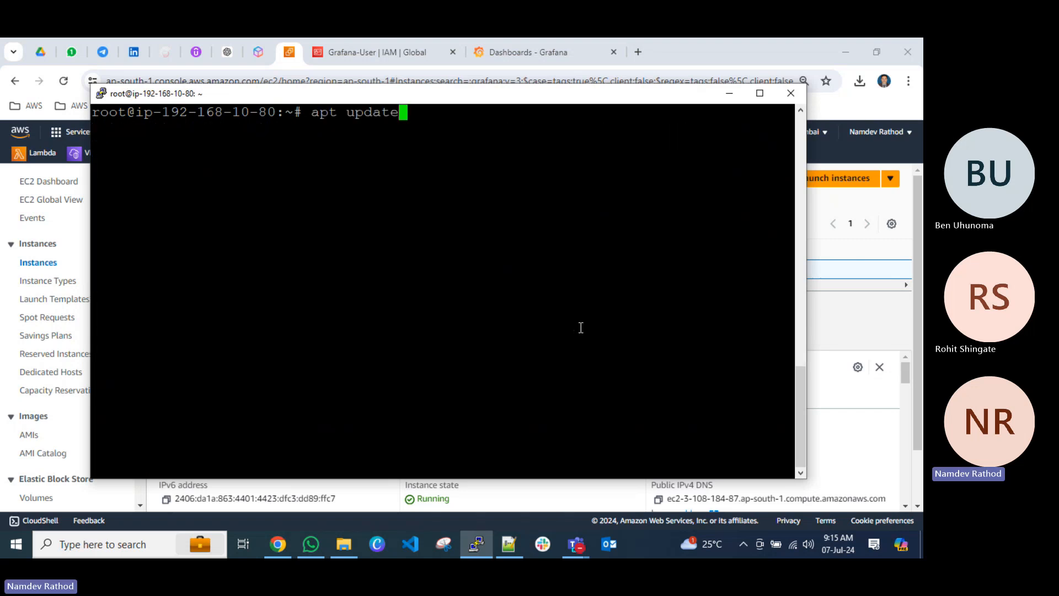
pyautogui.press('BackSpace')
pyautogui.press('BackSpace')
pyautogui.press('BackSpace')
pyautogui.press('BackSpace')
pyautogui.write('grade')
pyautogui.press('BackSpace')
pyautogui.press('BackSpace')
pyautogui.press('BackSpace')
pyautogui.press('BackSpace')
pyautogui.press('BackSpace')
pyautogui.press('BackSpace')
pyautogui.press('BackSpace')
pyautogui.press('BackSpace')
pyautogui.press('BackSpace')
pyautogui.press('BackSpace')
pyautogui.press('BackSpace')
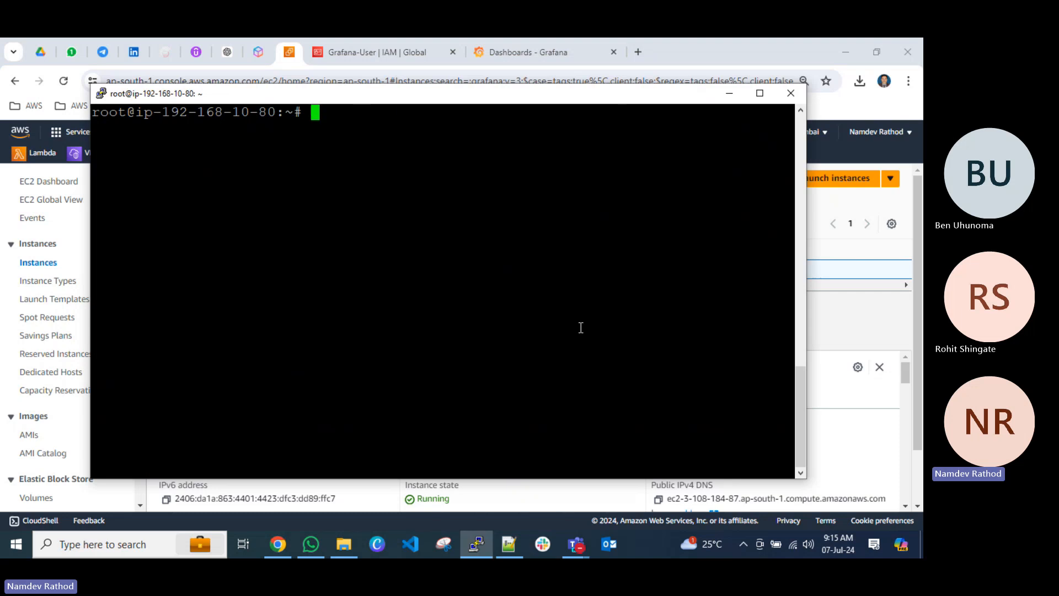
# Switch back to Grafana.txt in Notepad++ and delete the sentence about downloading and adding the Grafana GPG key.
pyautogui.click(508, 543)
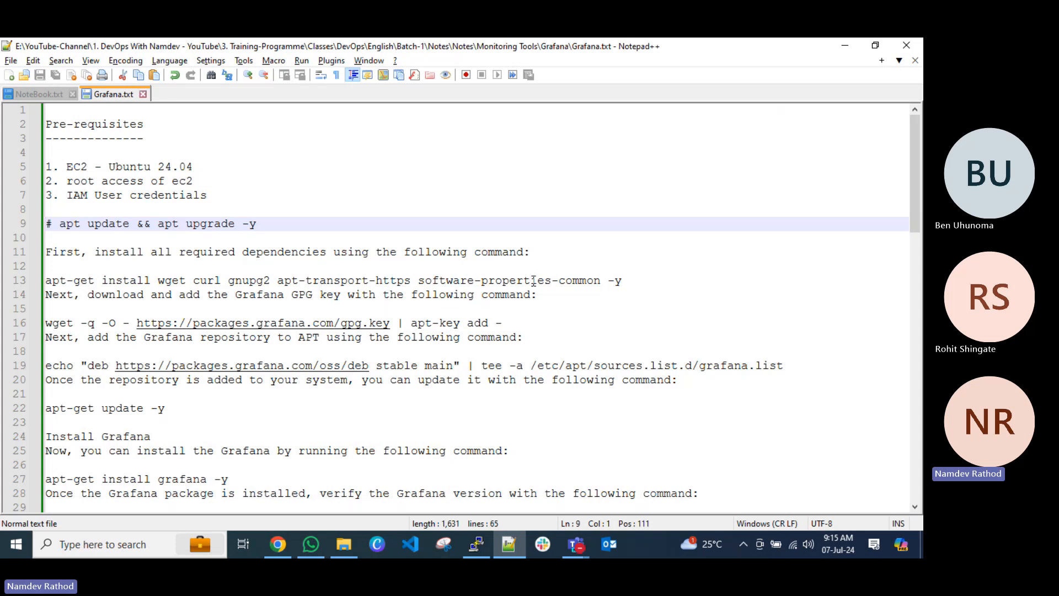
pyautogui.moveTo(623, 281); pyautogui.dragTo(32, 282)
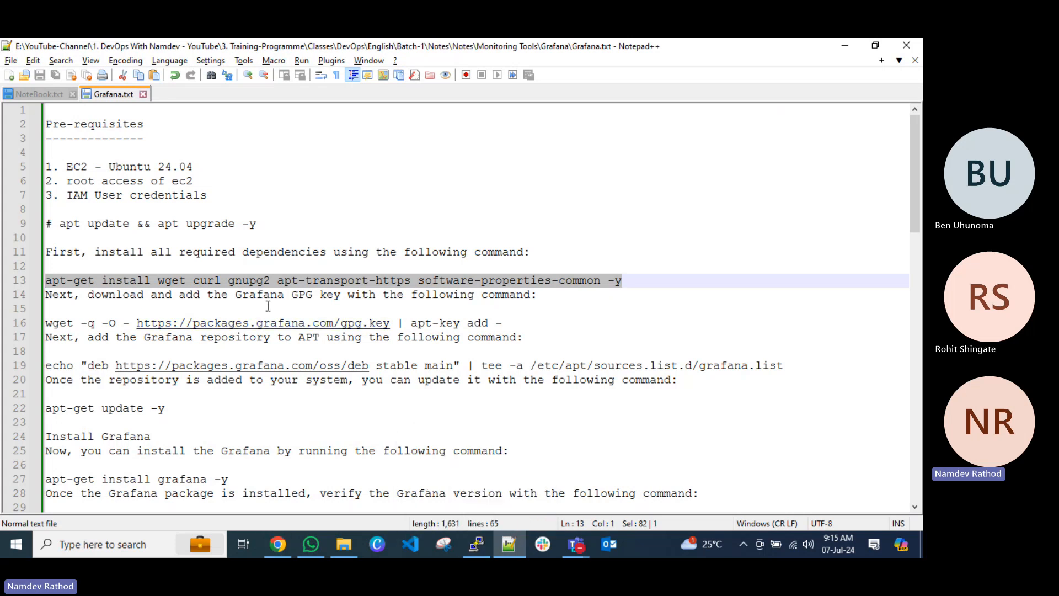
pyautogui.click(293, 296)
pyautogui.moveTo(543, 297); pyautogui.dragTo(14, 296)
pyautogui.press('Delete')
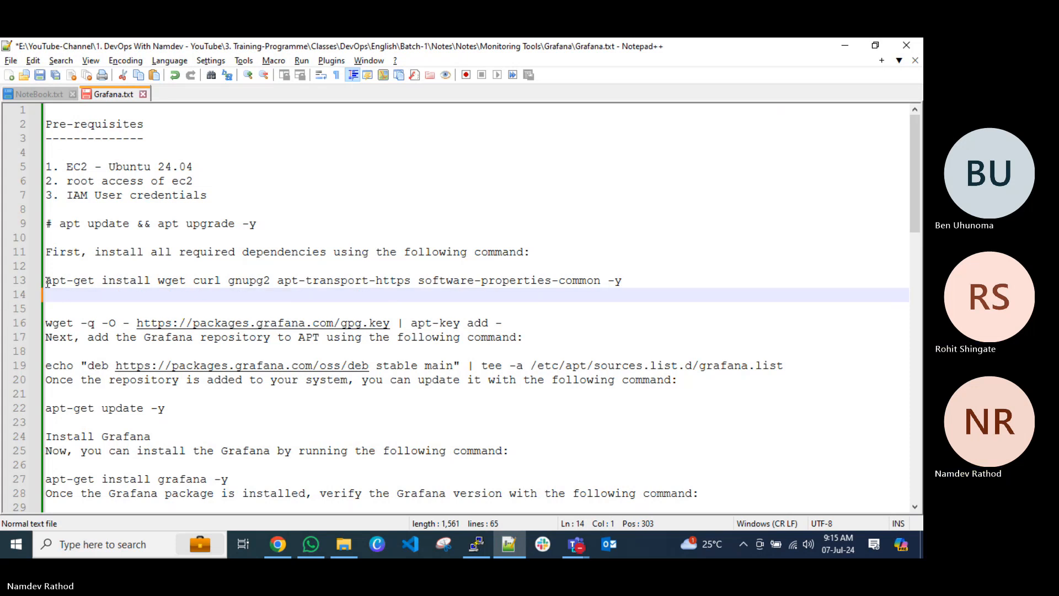
# Prefix the dependency install and wget GPG key commands with "# " and remove the blank lines between them.
pyautogui.click(47, 281)
pyautogui.write('#')
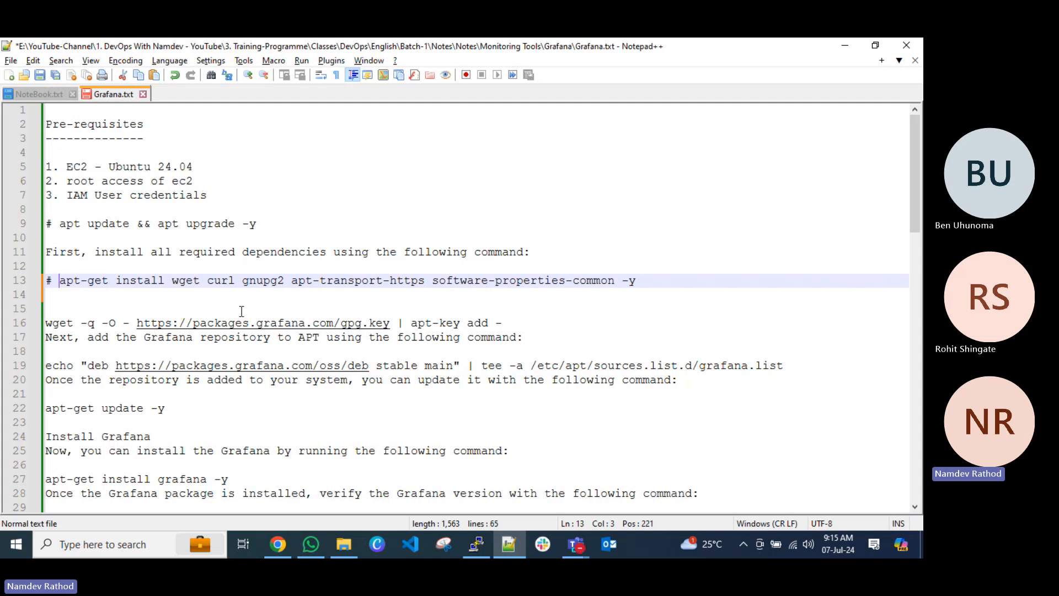
pyautogui.click(48, 323)
pyautogui.press('BackSpace')
pyautogui.press('BackSpace')
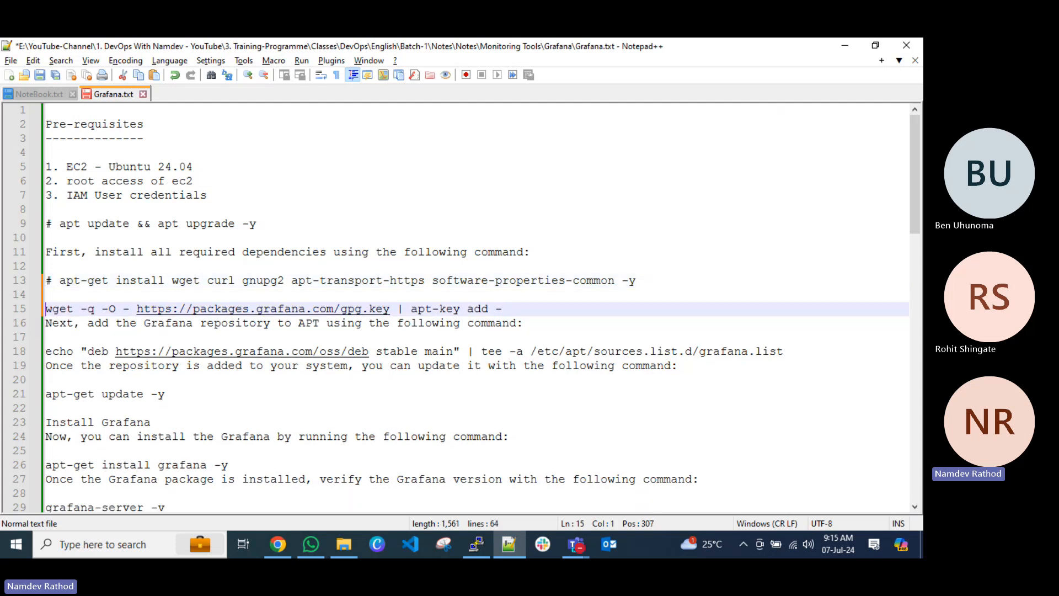
pyautogui.write('#')
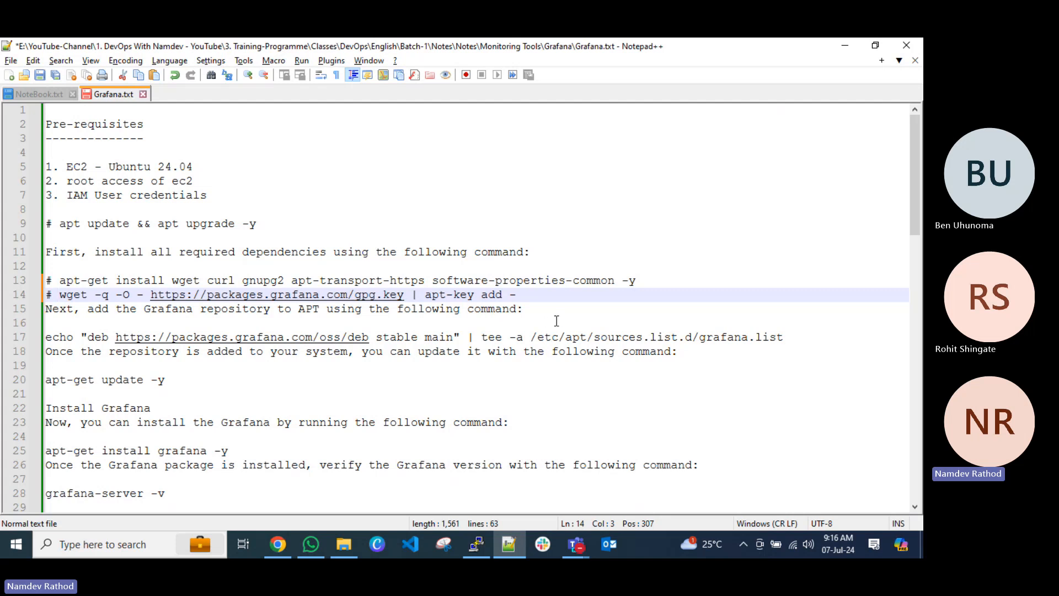
# Delete the sentence "Next, add the Grafana repository to APT using the following command:" below the wget command.
pyautogui.moveTo(553, 312); pyautogui.dragTo(27, 319)
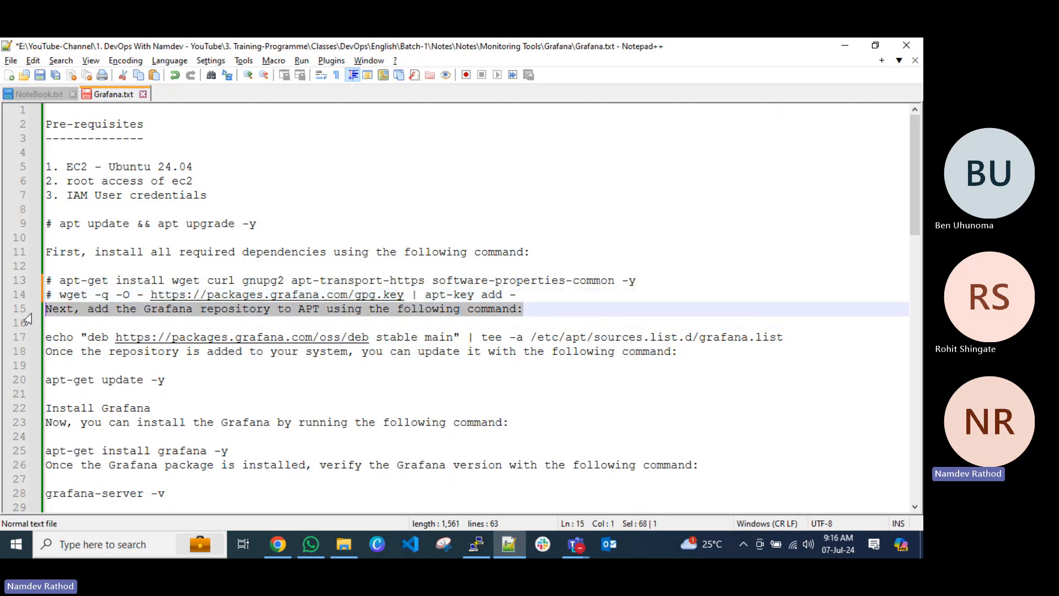
pyautogui.press('Delete')
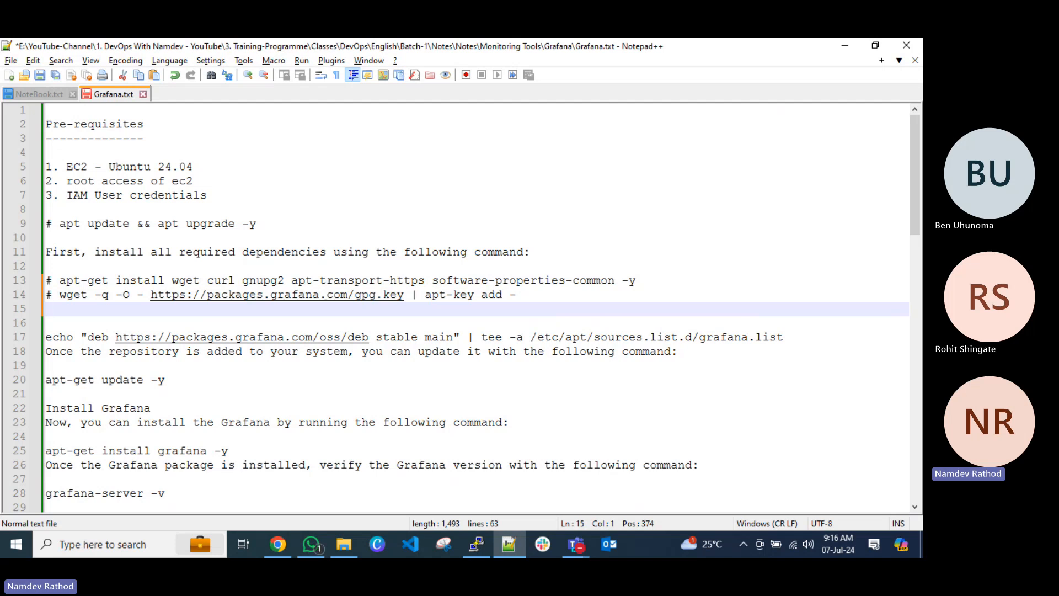
pyautogui.scroll(-8, 309, 357)
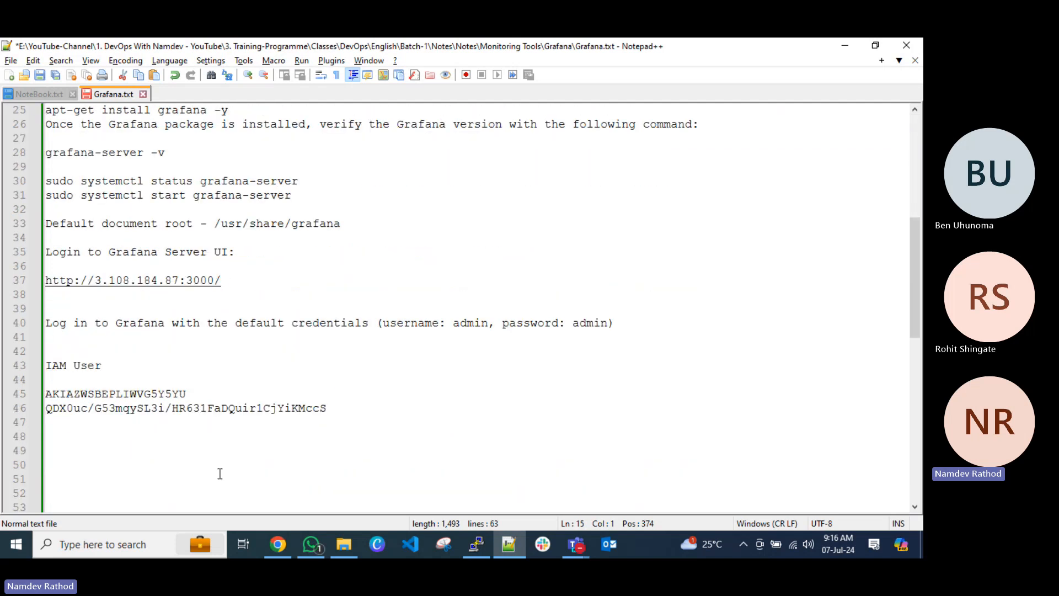
pyautogui.scroll(-6, 226, 449)
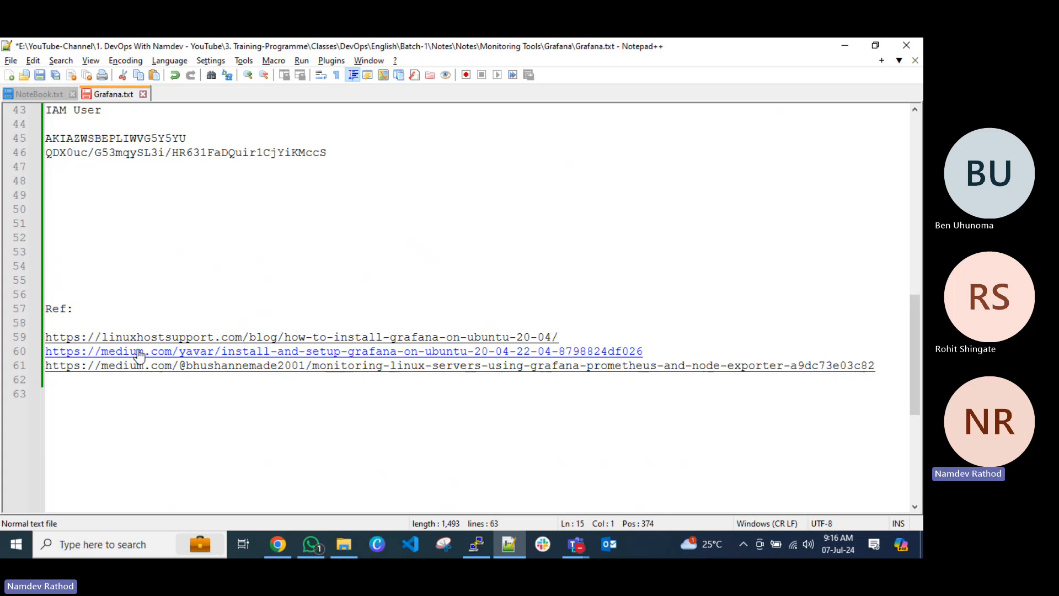
pyautogui.scroll(13, 257, 365)
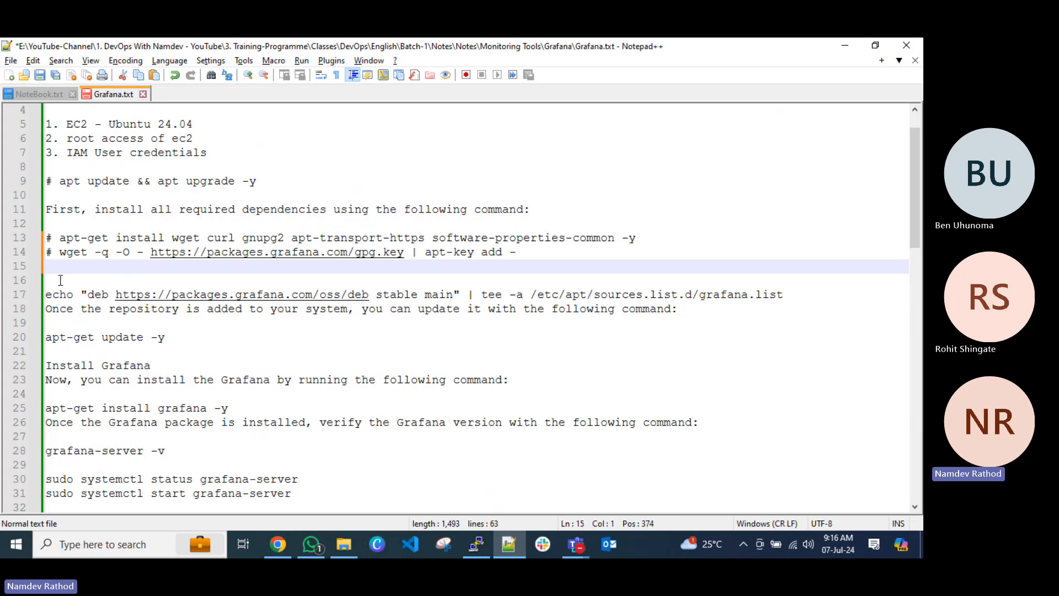
pyautogui.press('Delete')
pyautogui.press('BackSpace')
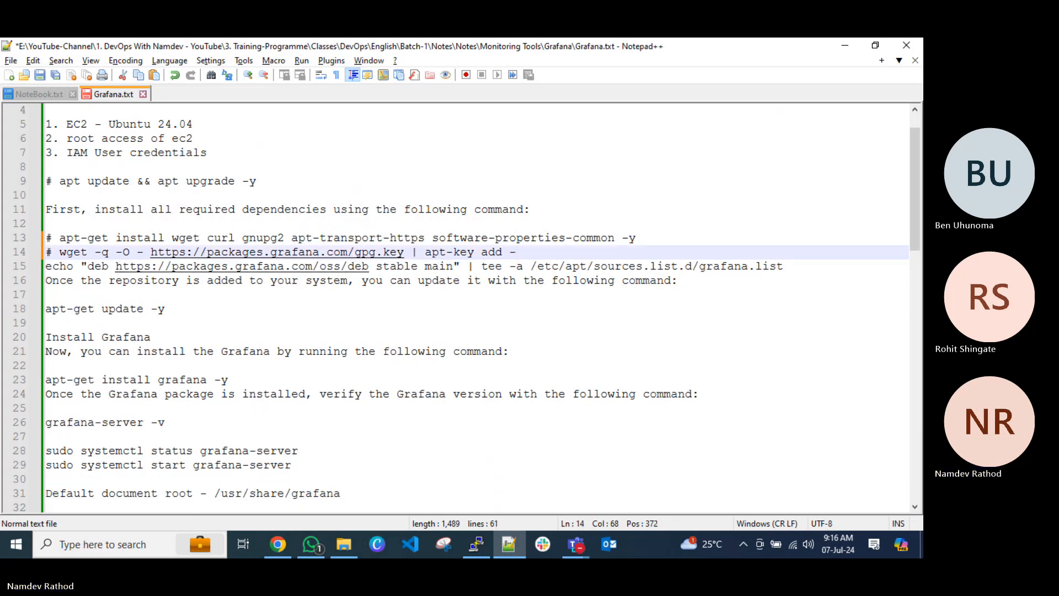
pyautogui.write('#')
pyautogui.press('BackSpace')
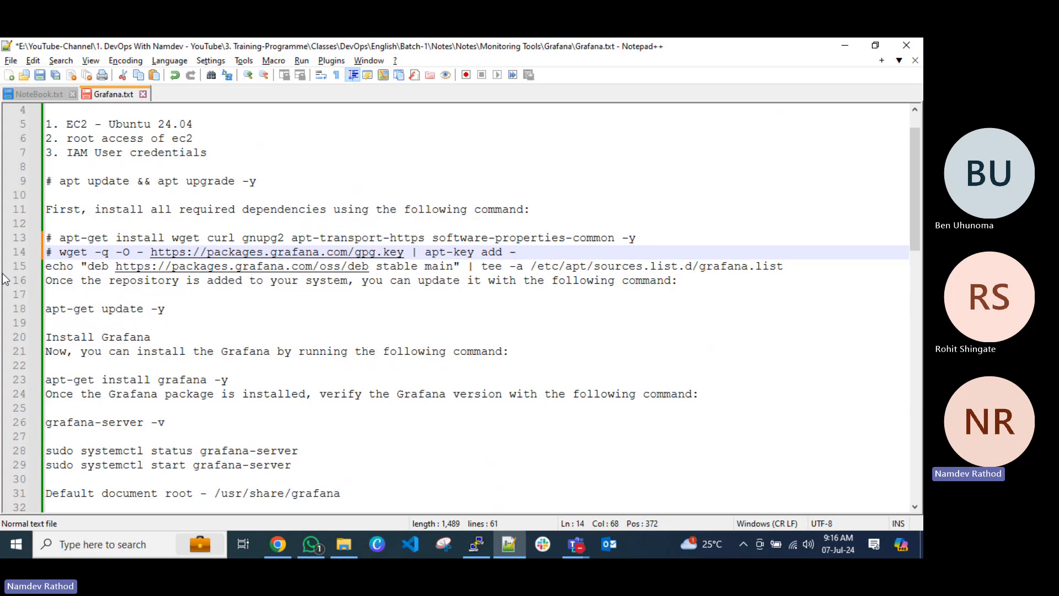
pyautogui.click(48, 267)
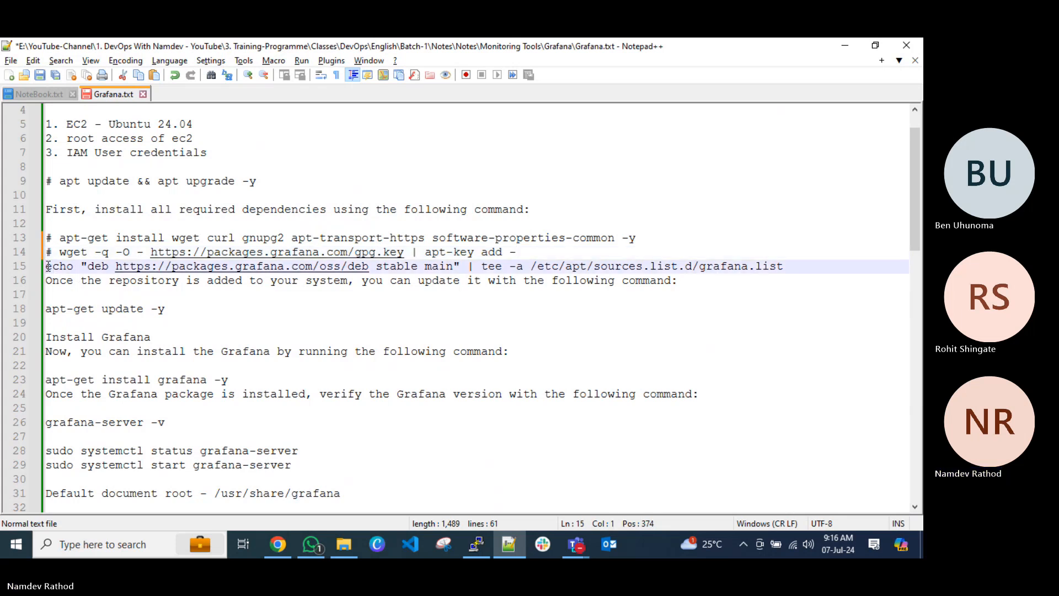
pyautogui.write('#')
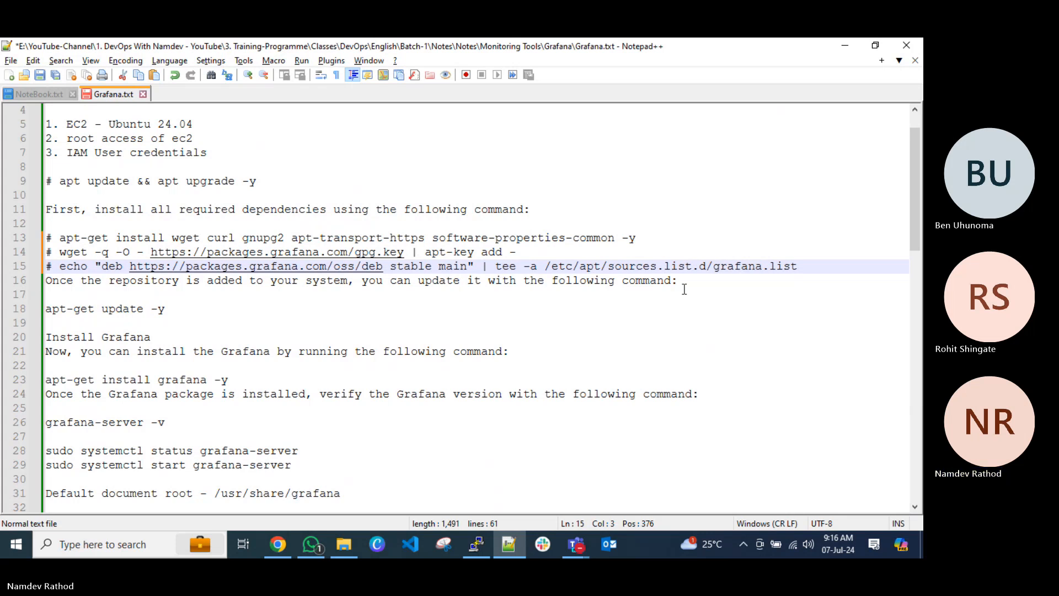
# Delete the "Once the repository is added to your system" sentence, prefix apt-get update -y with "# ", and save the notes.
pyautogui.moveTo(705, 280); pyautogui.dragTo(25, 282)
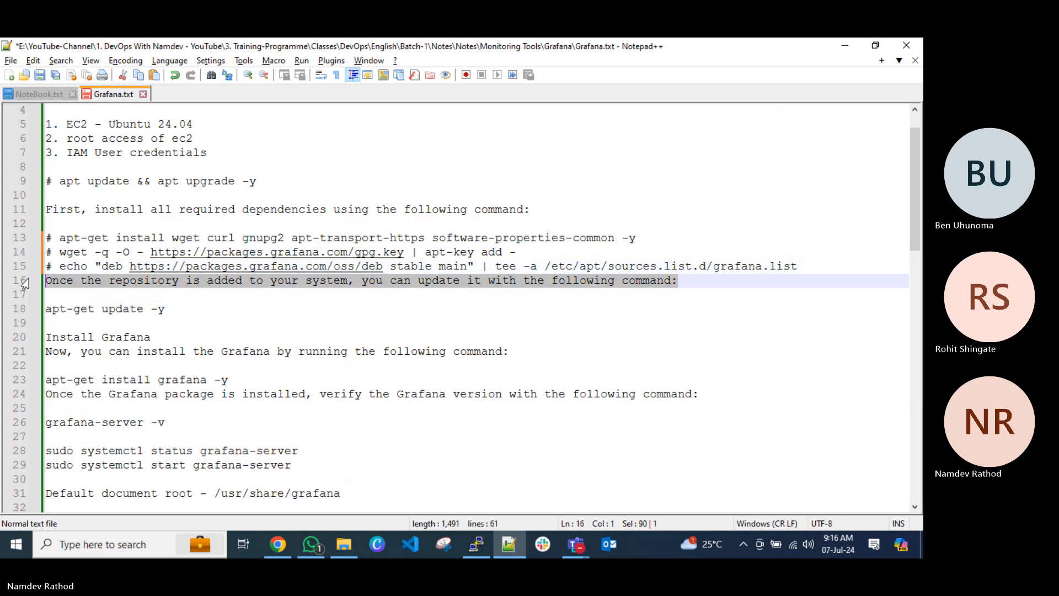
pyautogui.press('Delete')
pyautogui.press('Return')
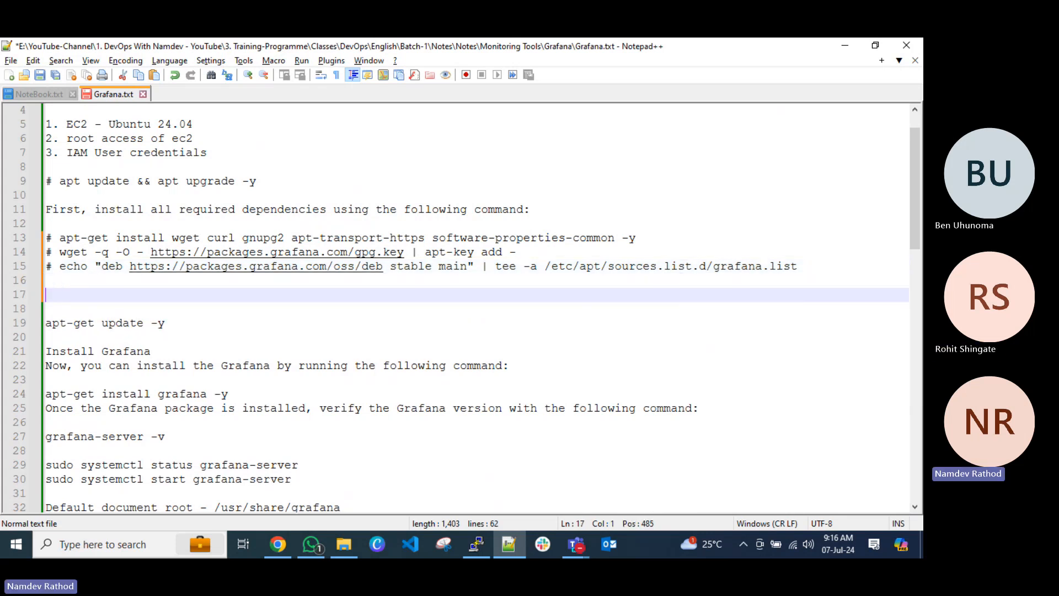
pyautogui.press('Delete')
pyautogui.press('Delete')
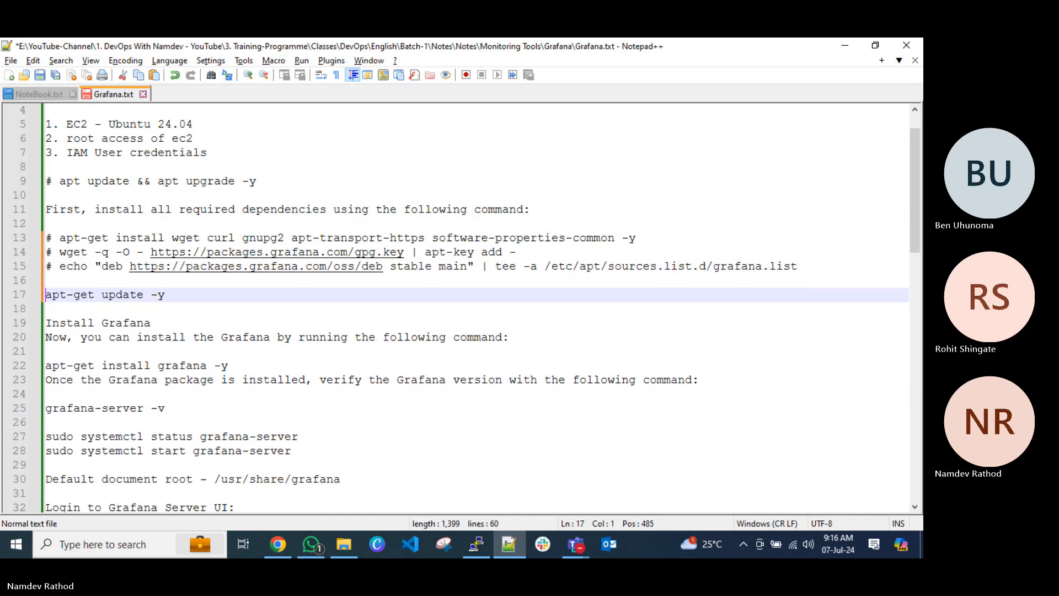
pyautogui.write('#')
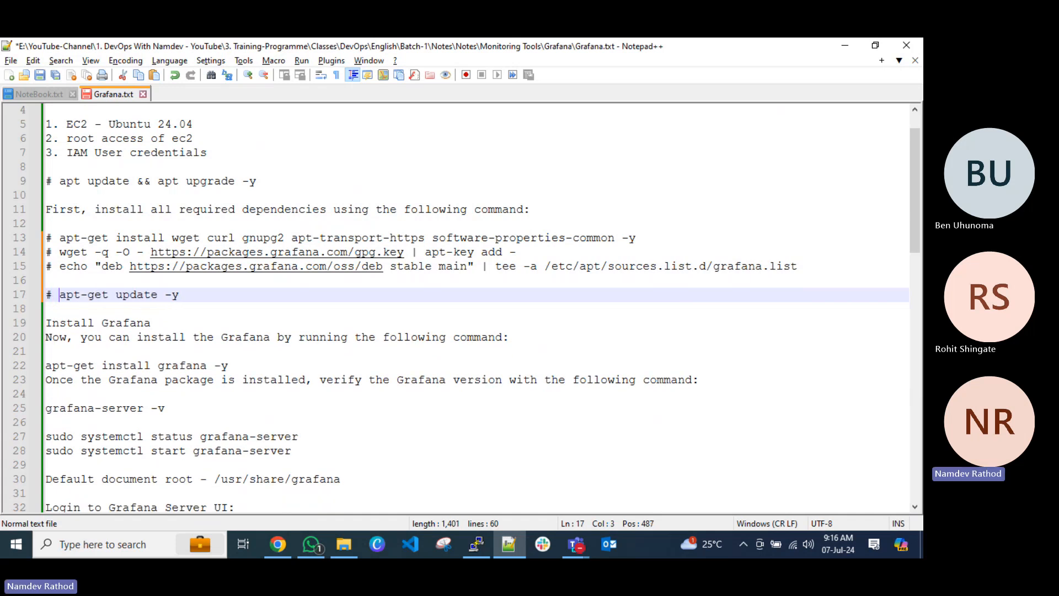
pyautogui.hotkey('ctrl', 's')
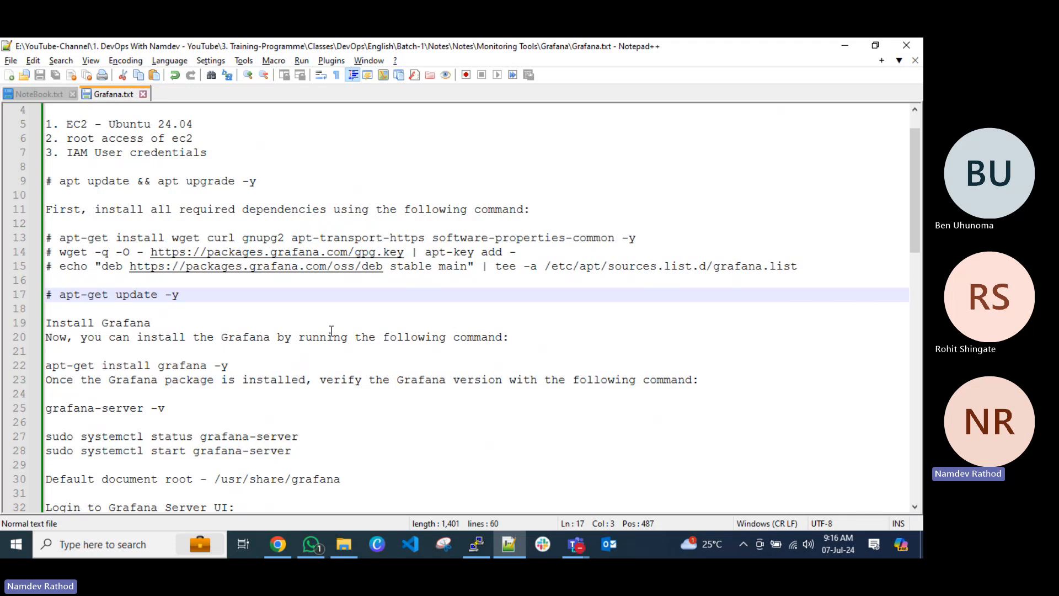
# Insert a blank line below apt-get install grafana -y, prefix that command with "# ", and save the file.
pyautogui.scroll(-1, 331, 329)
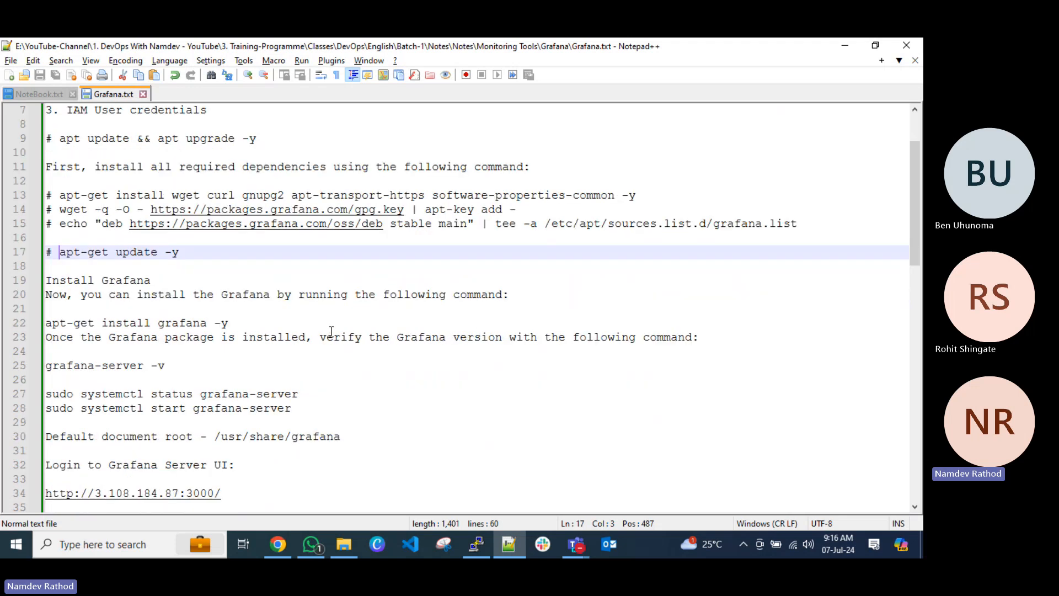
pyautogui.click(247, 326)
pyautogui.press('Return')
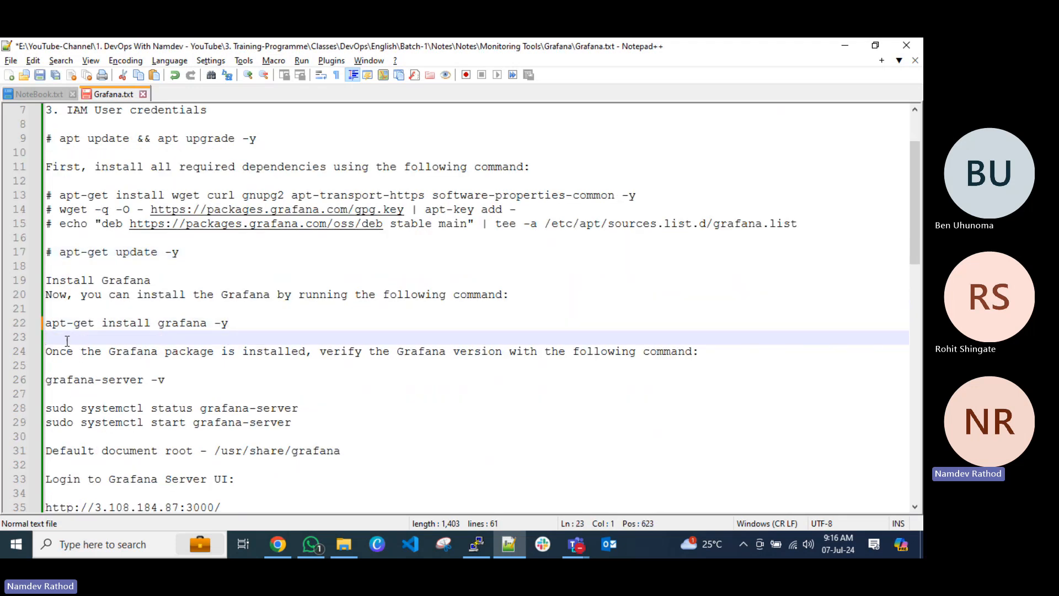
pyautogui.click(49, 327)
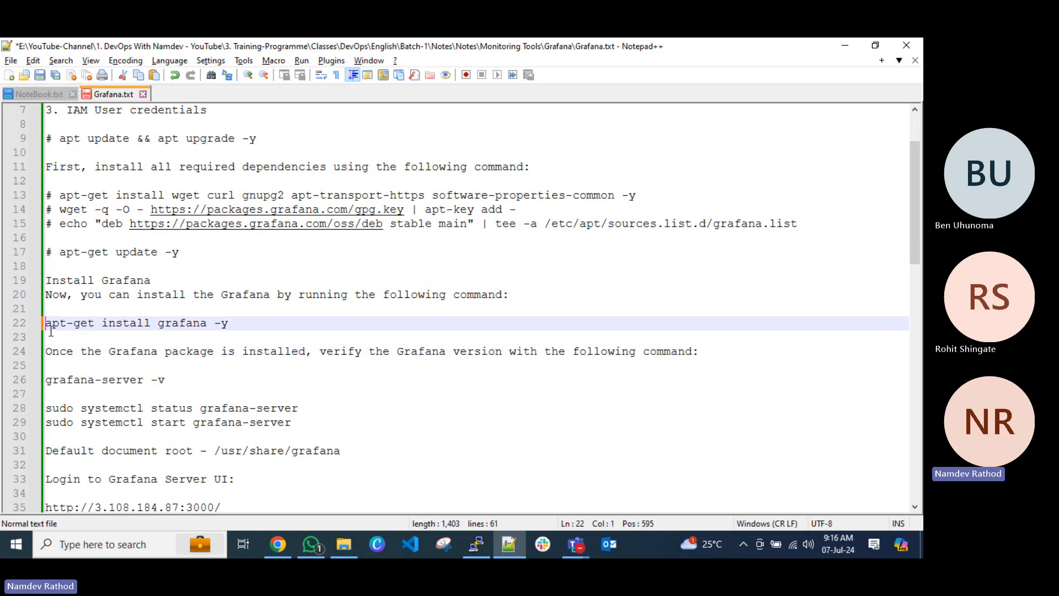
pyautogui.write('#')
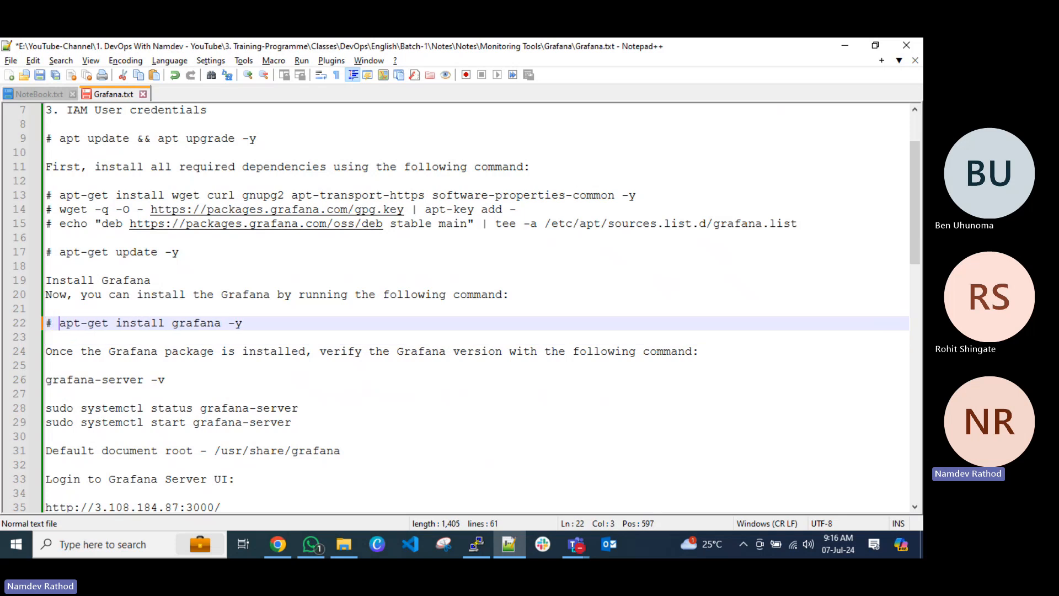
pyautogui.hotkey('ctrl', 's')
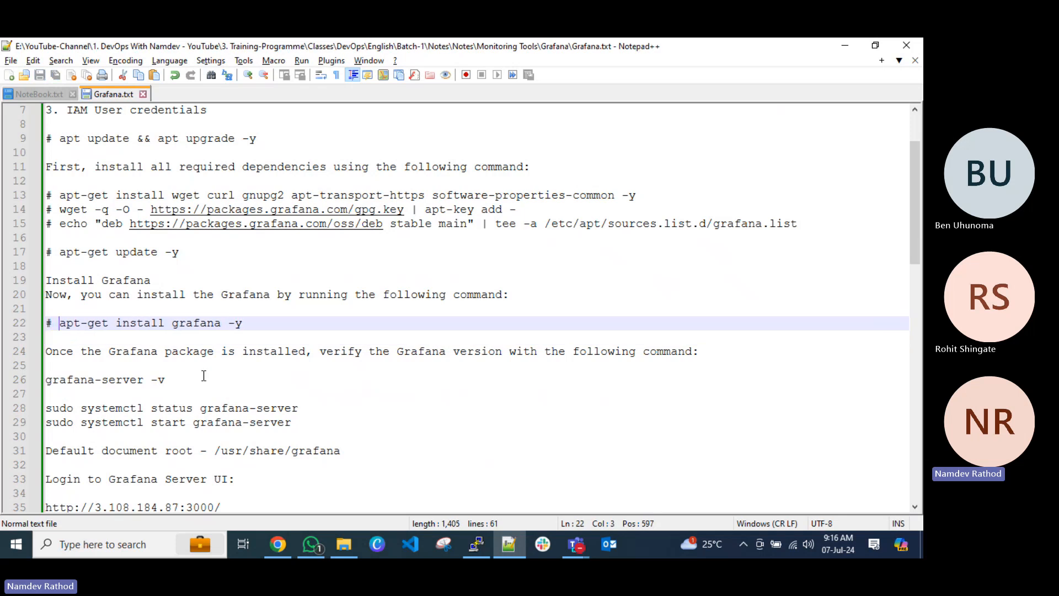
# Copy grafana-server -v from the notes, run it in the maximized PuTTY session to check the version, and clear the terminal.
pyautogui.click(174, 381)
pyautogui.moveTo(175, 381); pyautogui.dragTo(28, 385)
pyautogui.hotkey('ctrl', 'c')
pyautogui.click(158, 351)
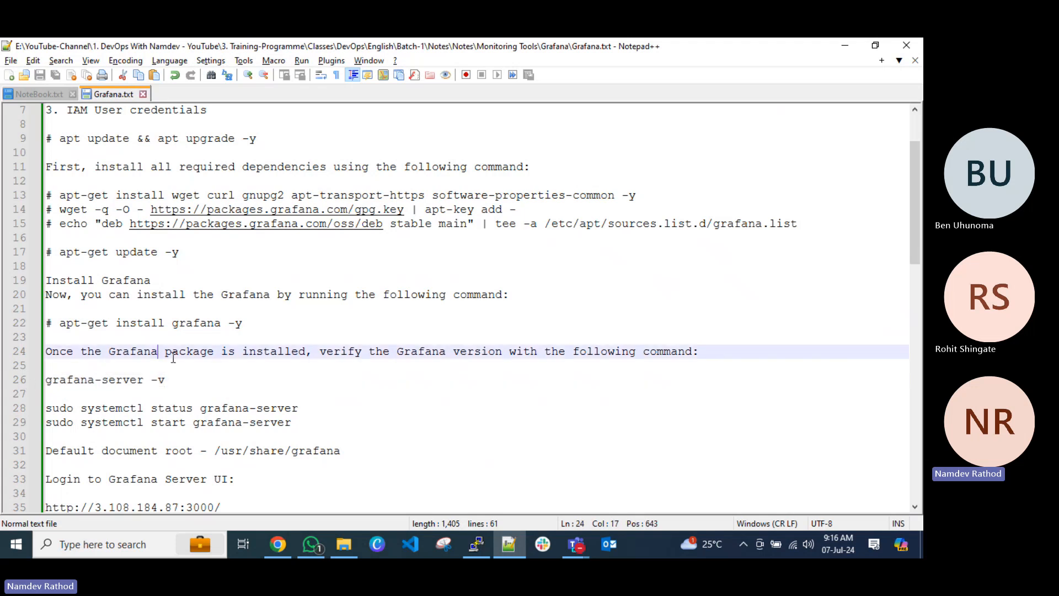
pyautogui.click(475, 544)
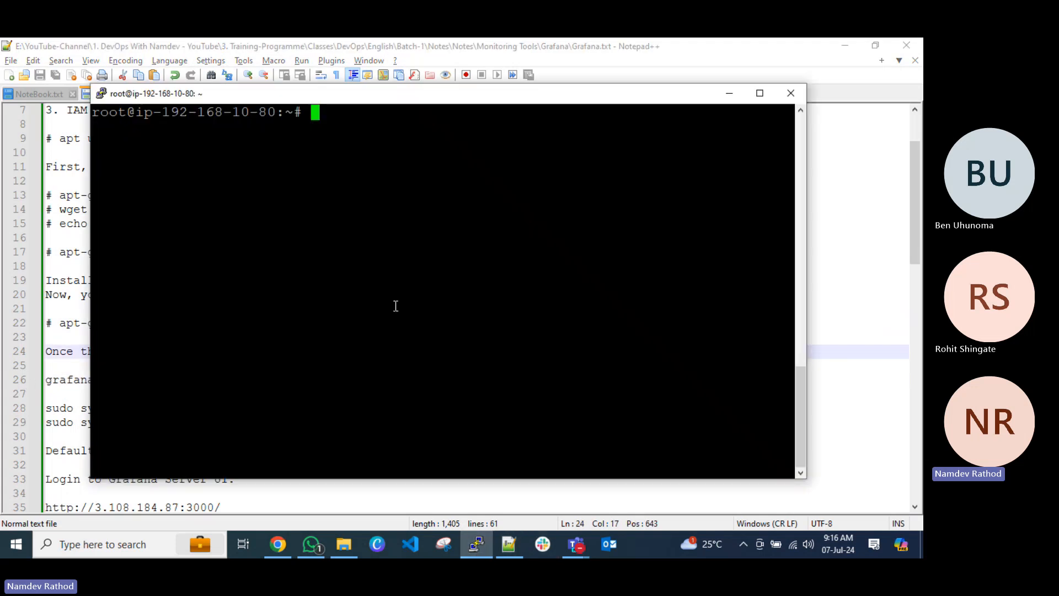
pyautogui.rightClick(428, 297)
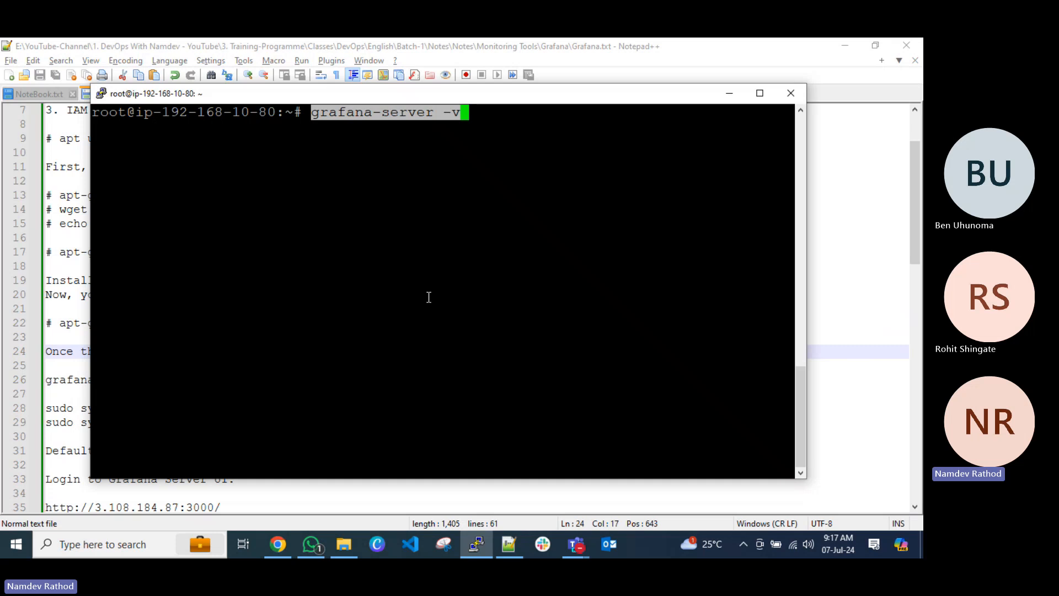
pyautogui.press('Return')
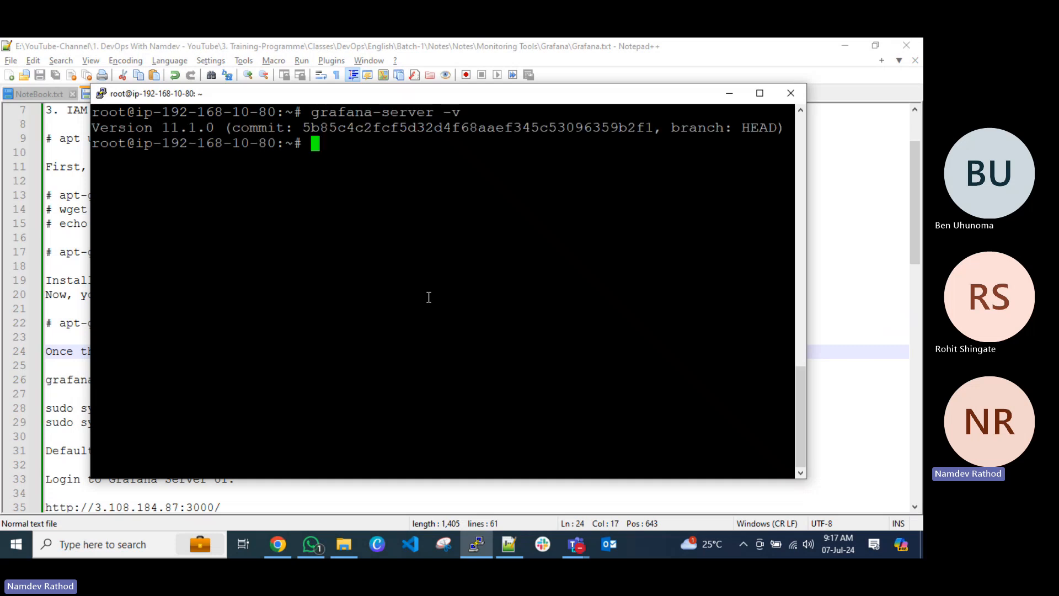
pyautogui.click(759, 94)
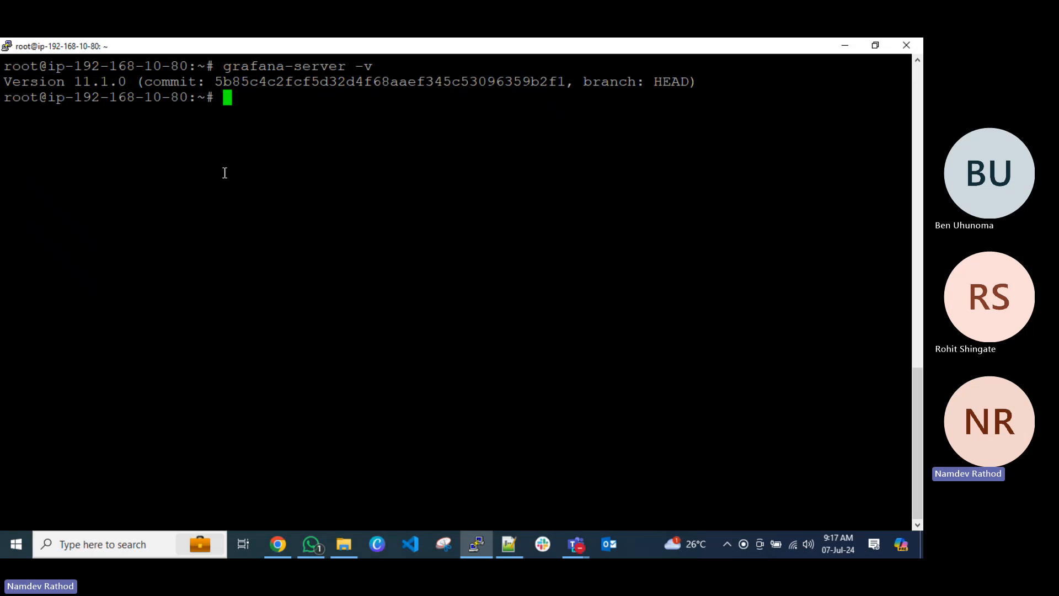
pyautogui.hotkey('ctrl', 'l')
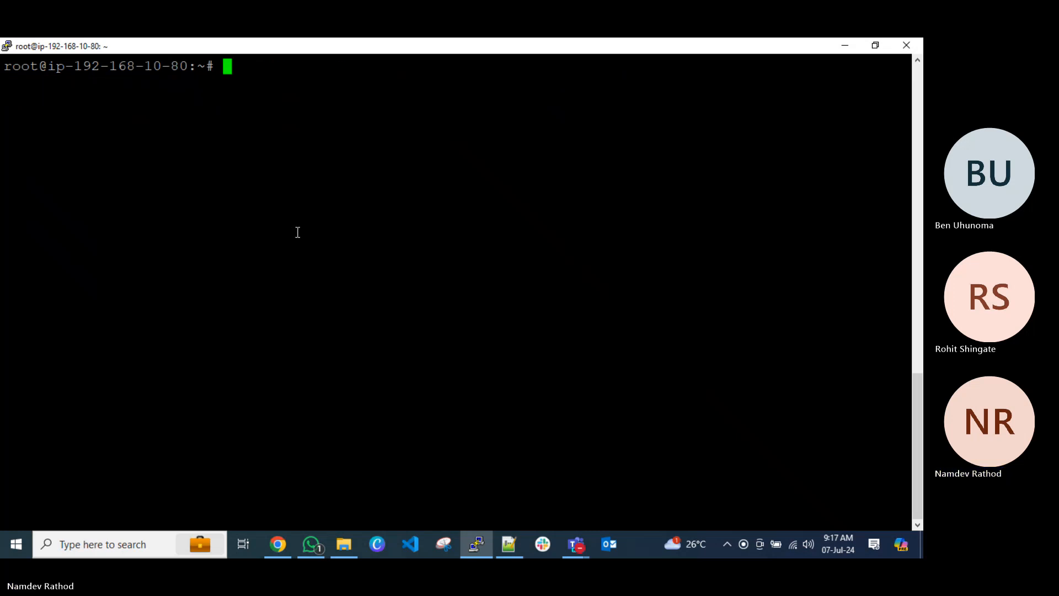
# Switch to Chrome and search Google for "grafana latest version", close the results page, and return to the notes.
pyautogui.hotkey('alt', 'Tab')
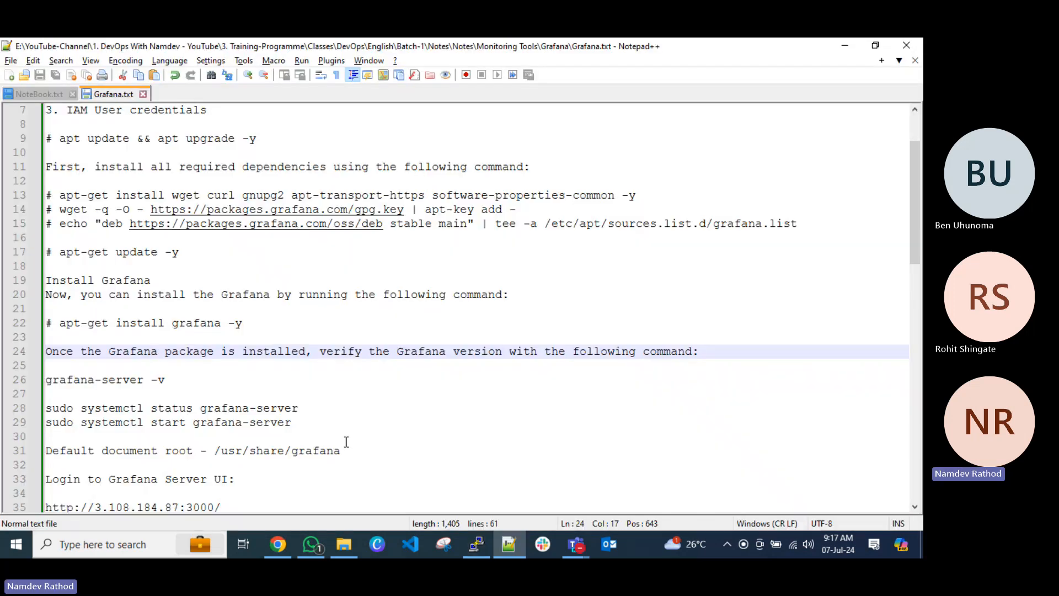
pyautogui.click(277, 544)
pyautogui.click(631, 53)
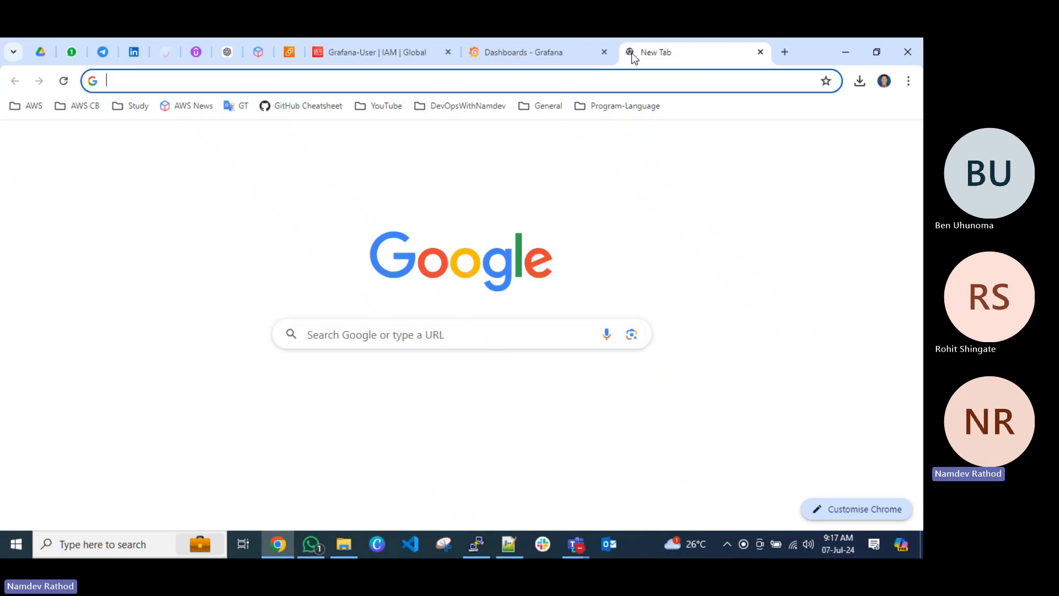
pyautogui.write('g')
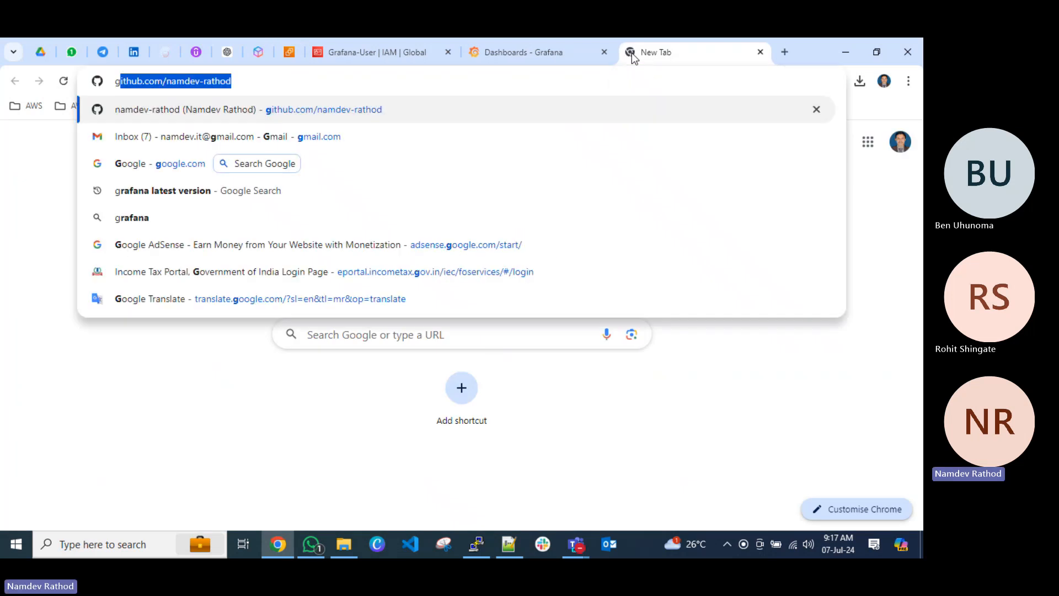
pyautogui.write('raf')
pyautogui.press('BackSpace')
pyautogui.write('rafana.com')
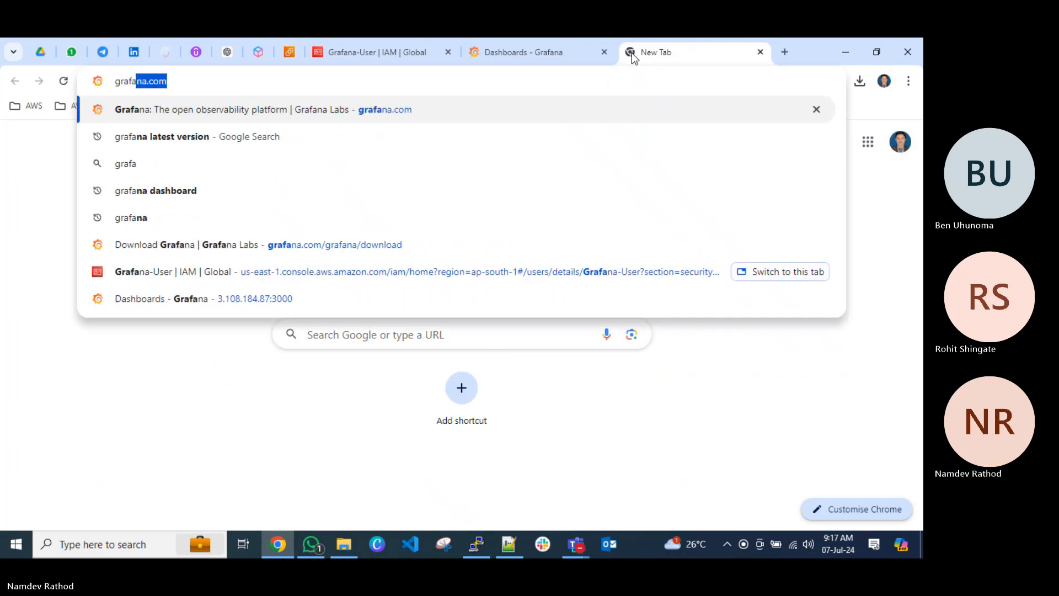
pyautogui.click(319, 135)
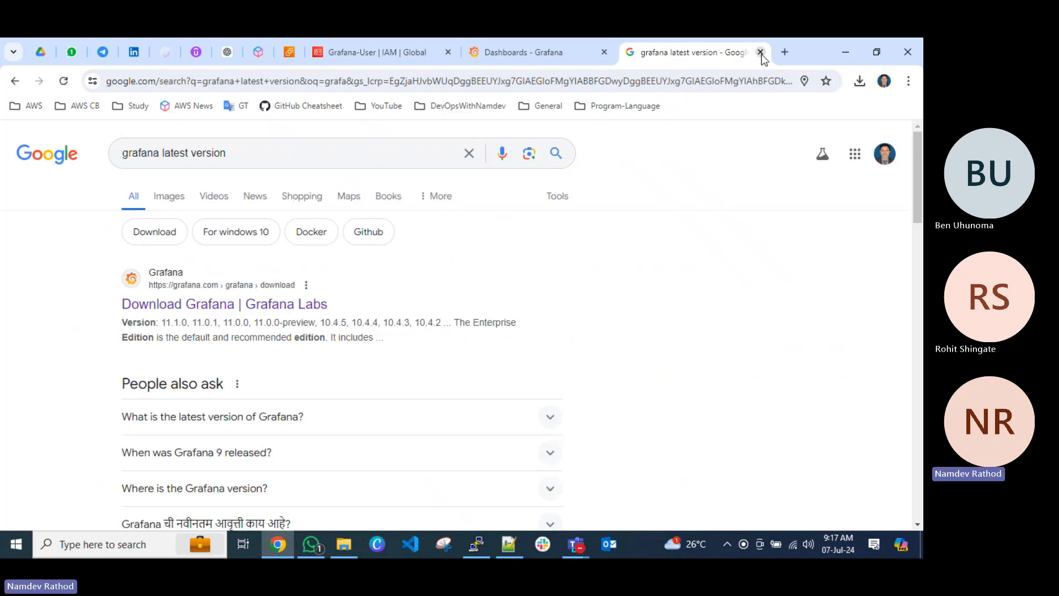
pyautogui.click(761, 54)
pyautogui.click(838, 52)
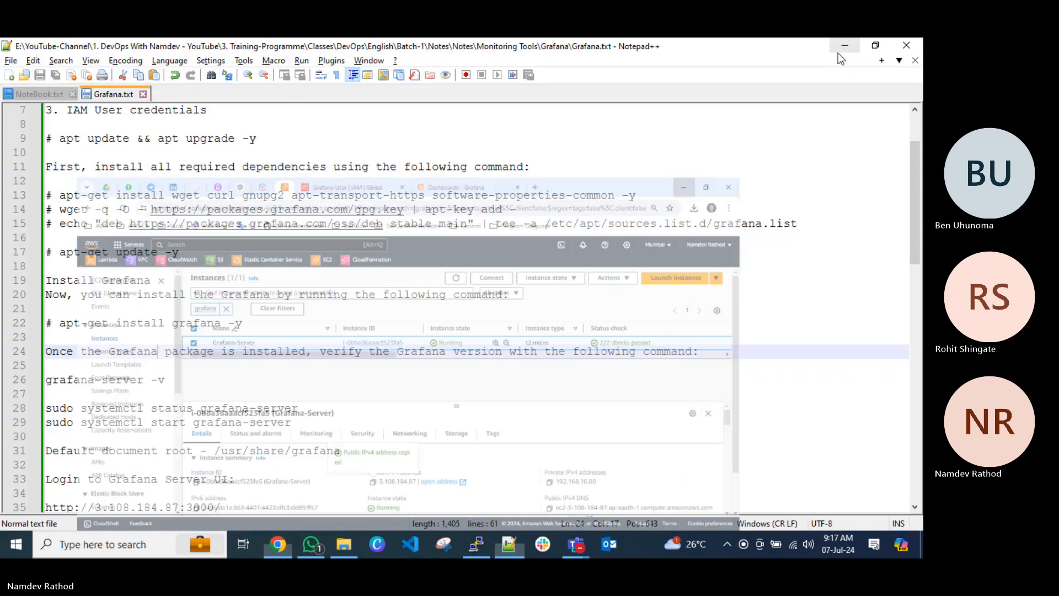
# Copy sudo systemctl status grafana-server from the notes, run it in PuTTY to check the service, and exit the status output.
pyautogui.scroll(-2, 331, 349)
pyautogui.scroll(-2, 331, 349)
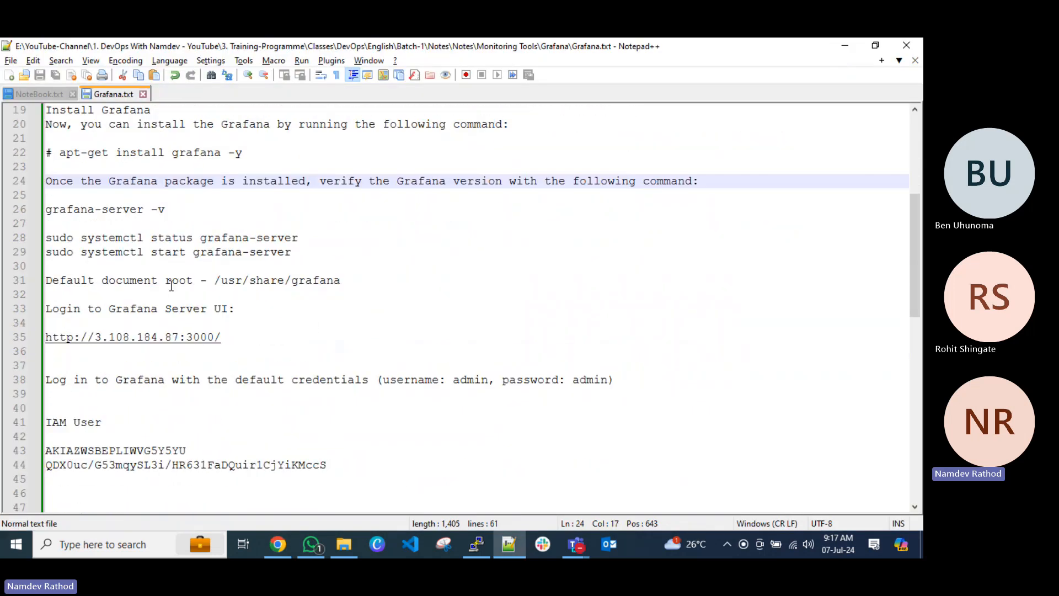
pyautogui.moveTo(299, 238); pyautogui.dragTo(48, 239)
pyautogui.hotkey('ctrl', 'c')
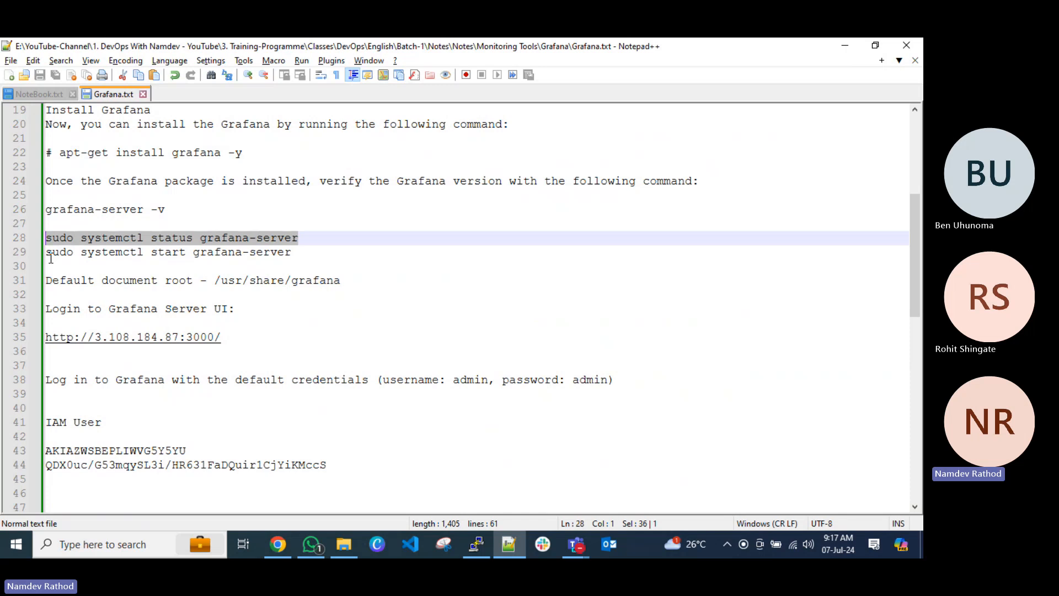
pyautogui.click(152, 252)
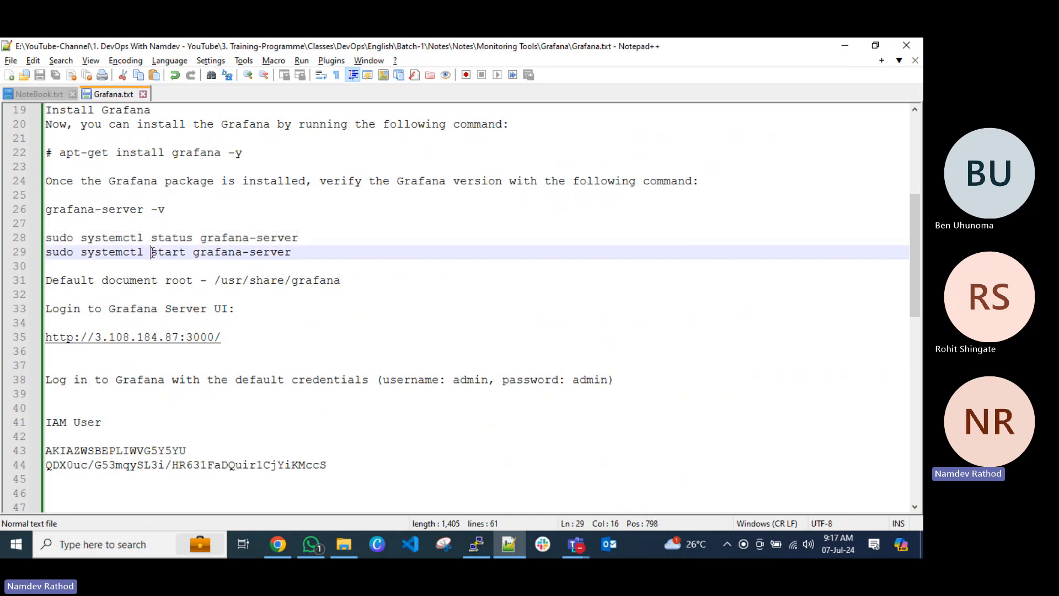
pyautogui.click(483, 544)
pyautogui.rightClick(440, 350)
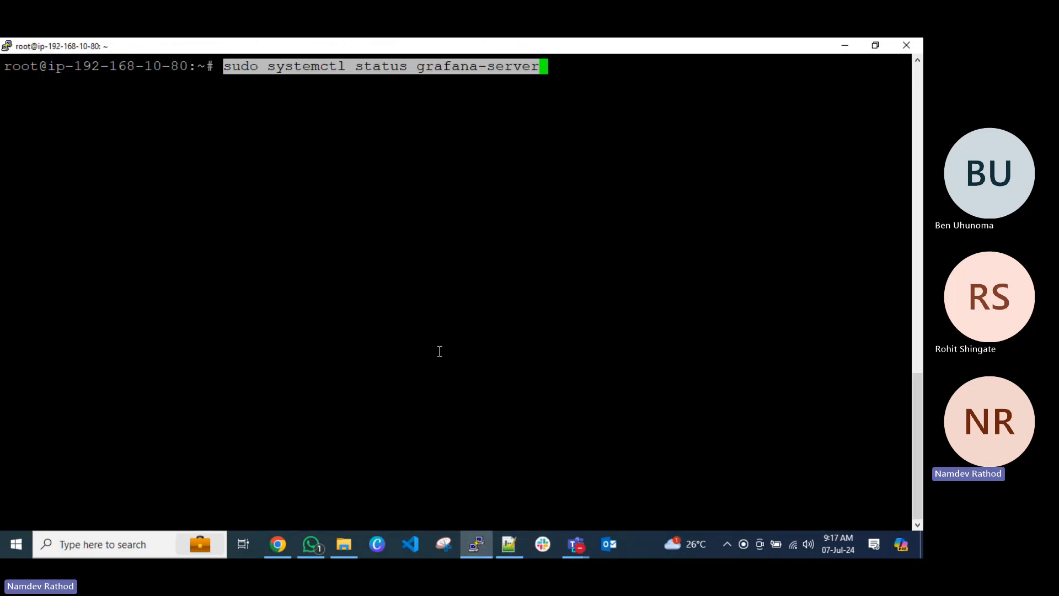
pyautogui.press('Return')
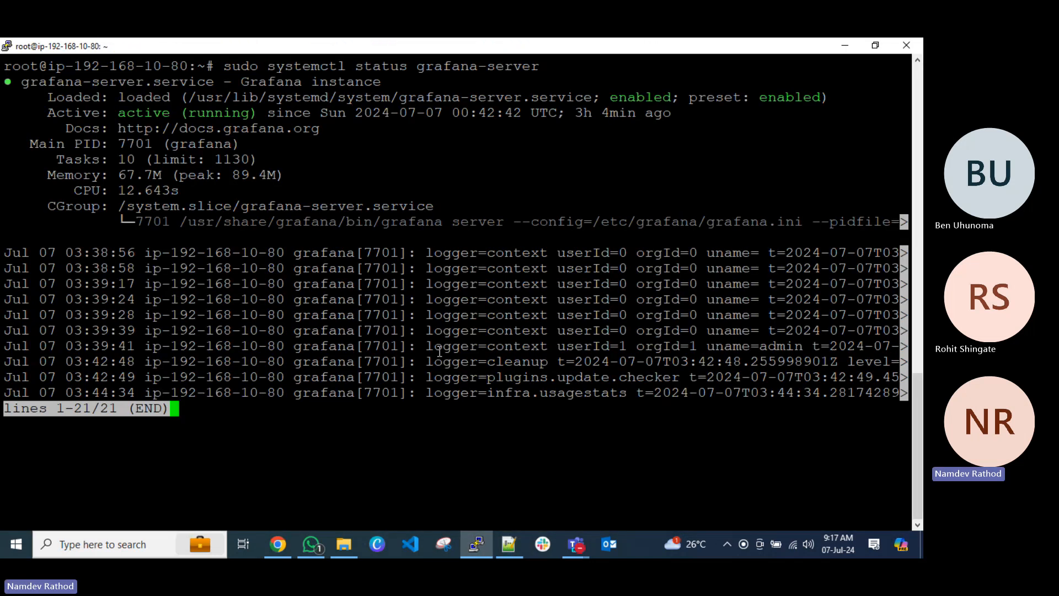
pyautogui.press('q')
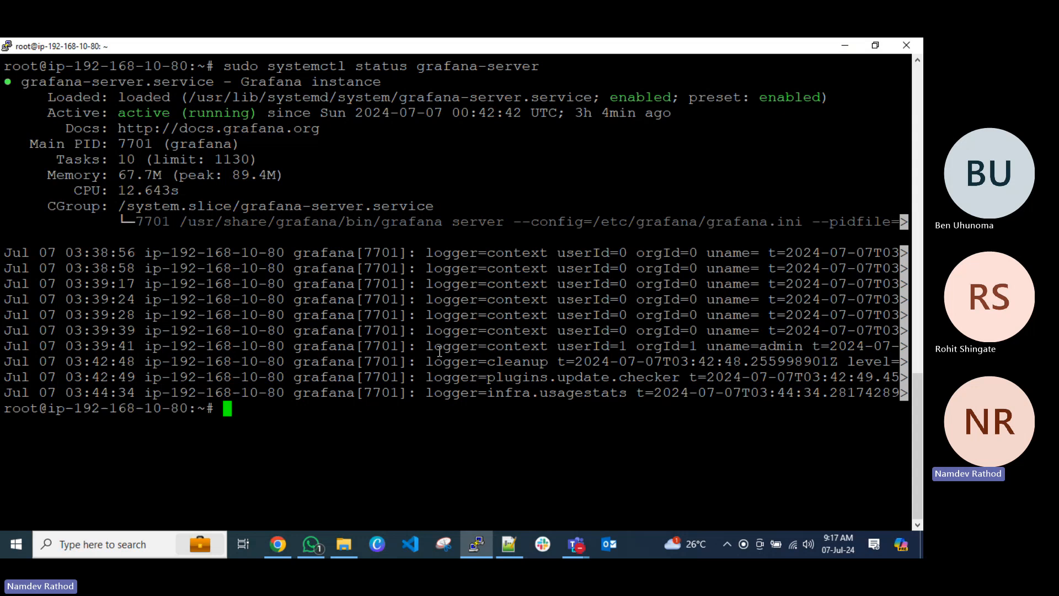
# Clear the terminal, run netstat -tlupn, and highlight the grafana listener's entry to examine its port.
pyautogui.hotkey('ctrl', 'l')
pyautogui.write('net')
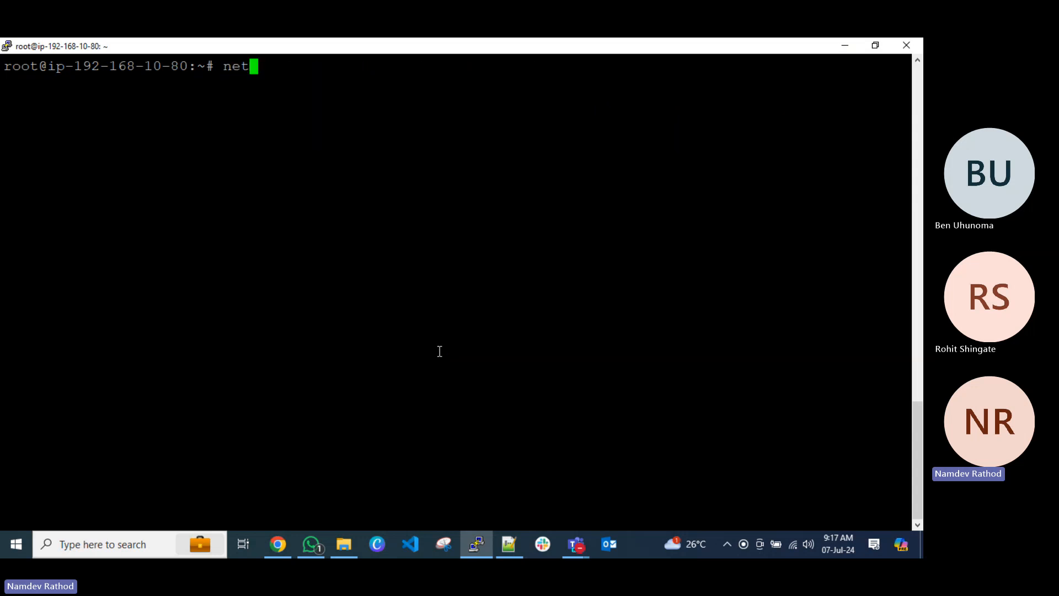
pyautogui.write('stat -tlupn')
pyautogui.press('Return')
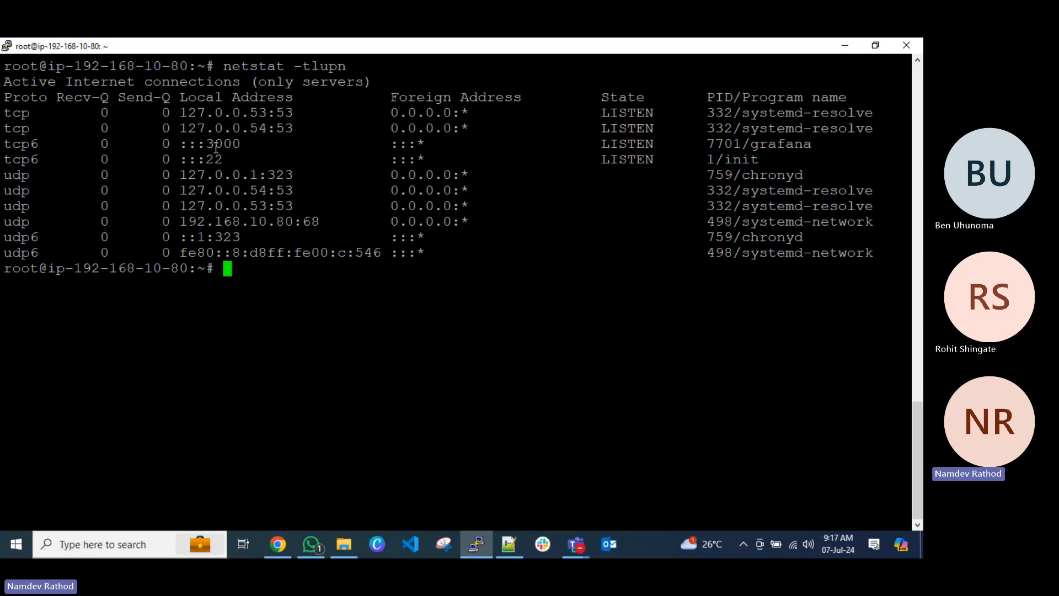
pyautogui.moveTo(812, 145); pyautogui.dragTo(5, 146)
pyautogui.click(246, 202)
# In the Notepad++ notes, add "# Open security group inbound rule for port 3000 which is for Grafana." below the systemctl start command and save the file.
pyautogui.click(485, 543)
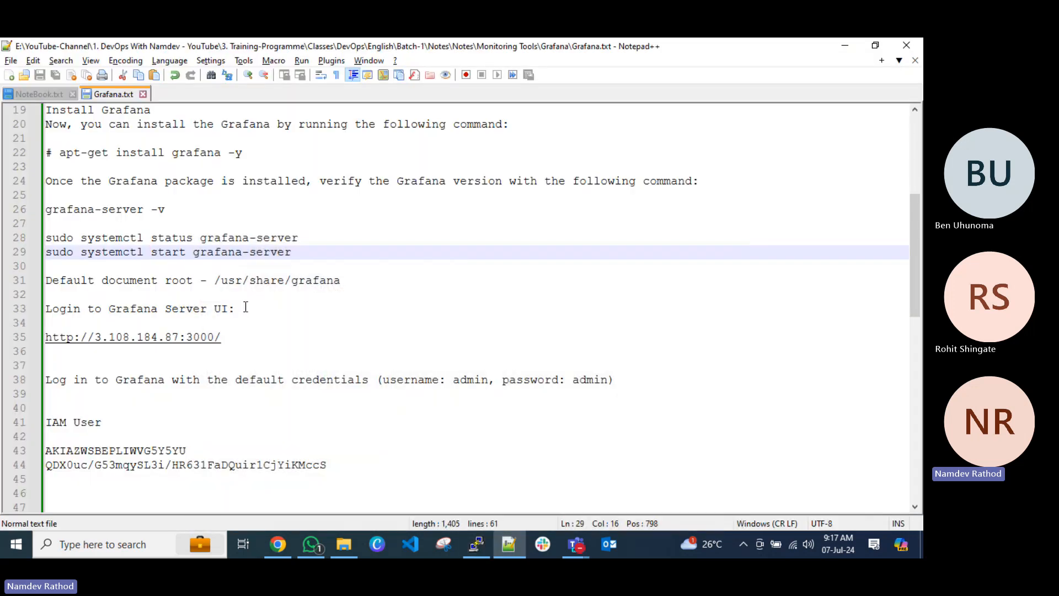
pyautogui.click(316, 250)
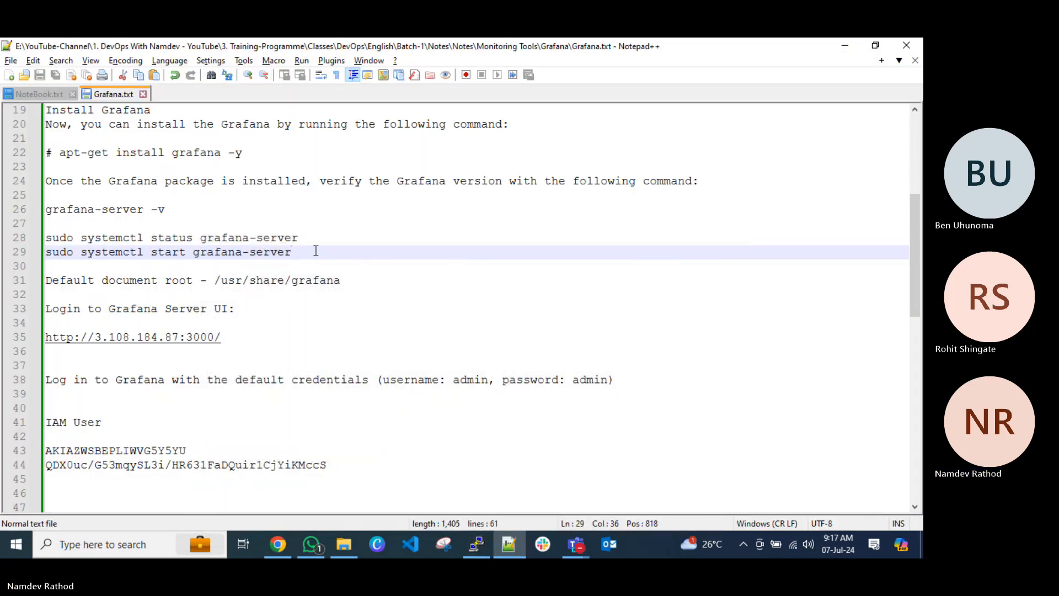
pyautogui.press('Return')
pyautogui.press('Return')
pyautogui.write('# ')
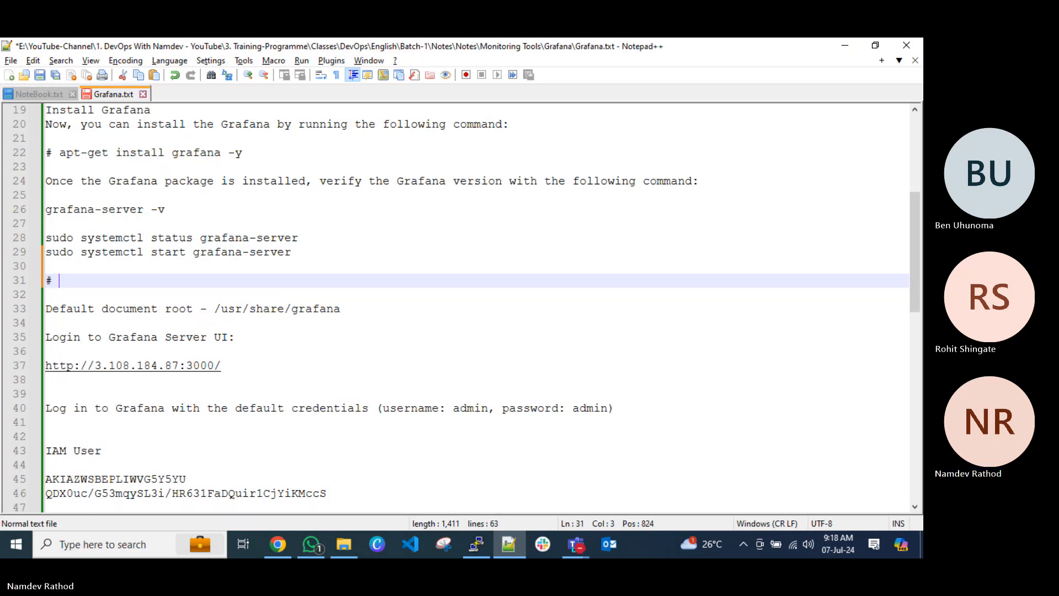
pyautogui.write('Open securi')
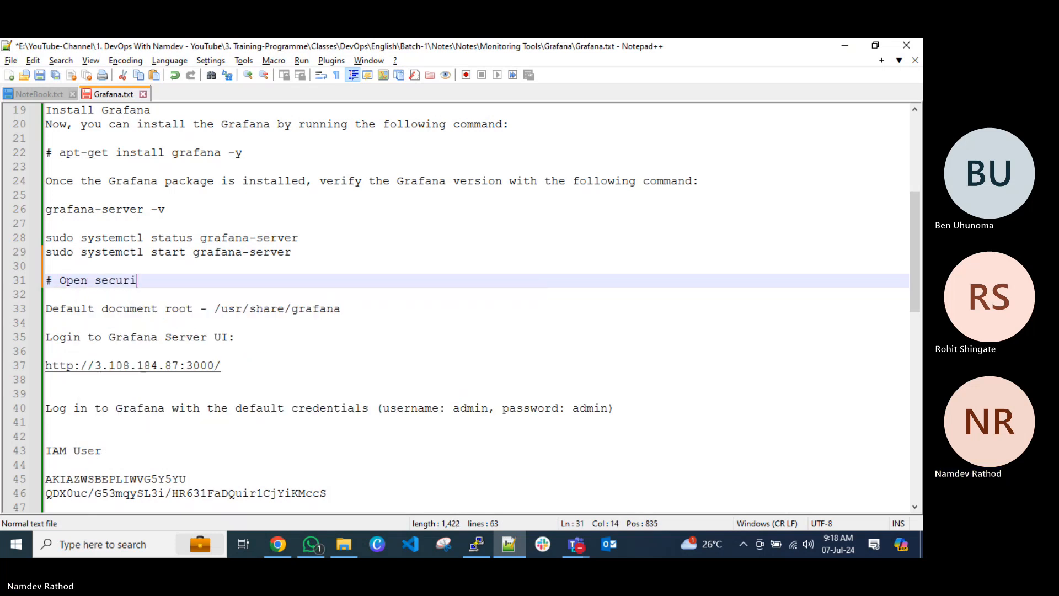
pyautogui.write('ty group inbound rule f')
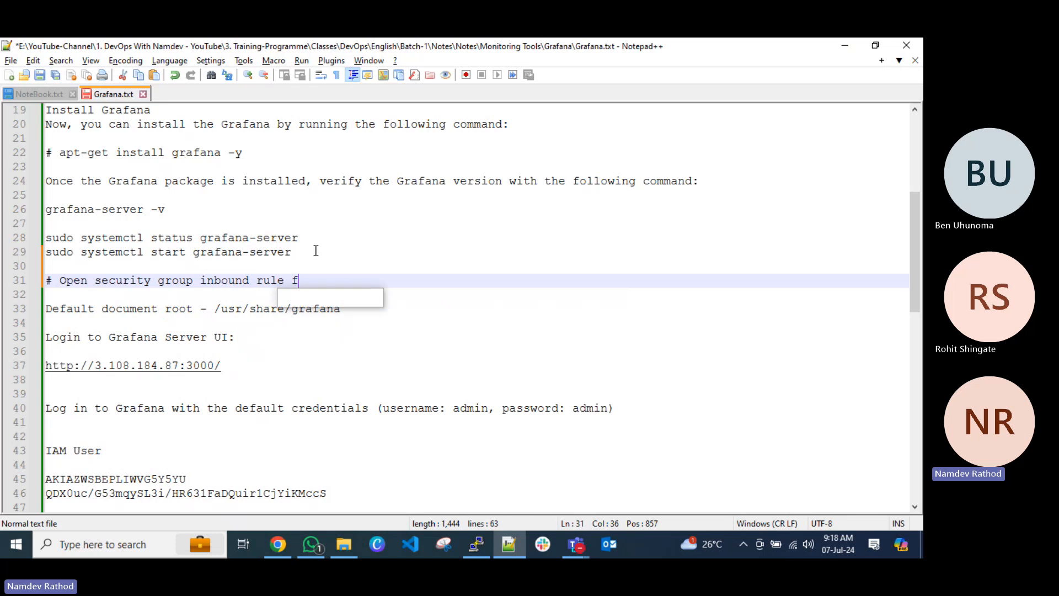
pyautogui.write('or port 3')
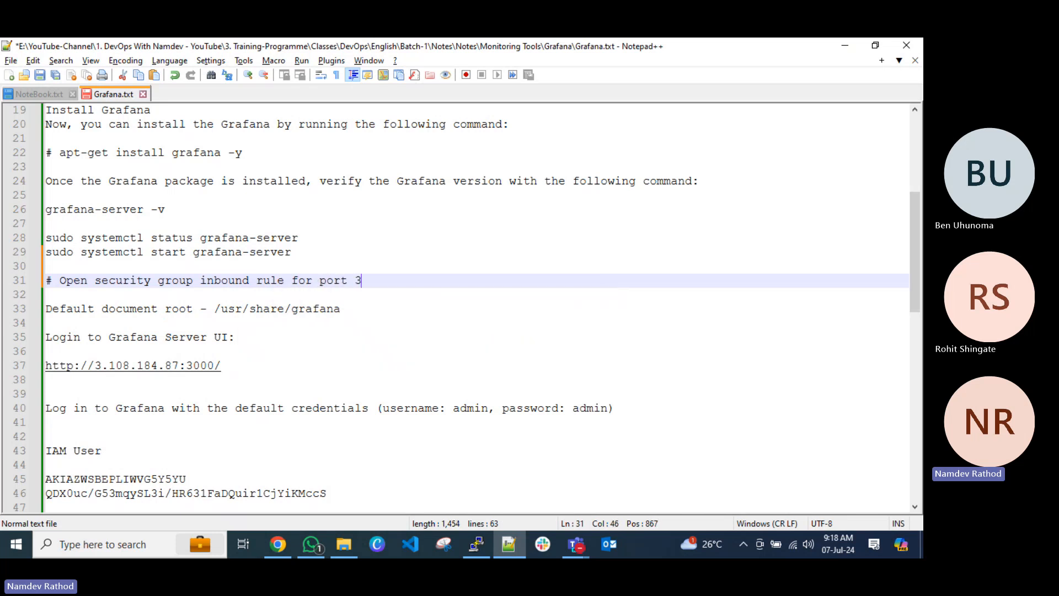
pyautogui.write('000 which for')
pyautogui.press('BackSpace')
pyautogui.press('BackSpace')
pyautogui.press('BackSpace')
pyautogui.press('BackSpace')
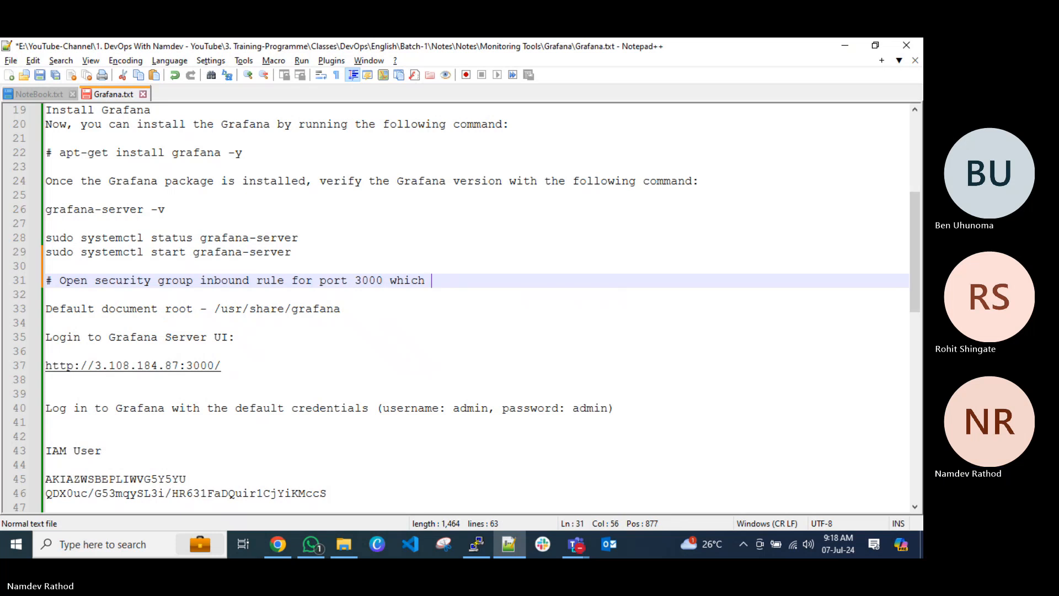
pyautogui.write('is for Grafana.')
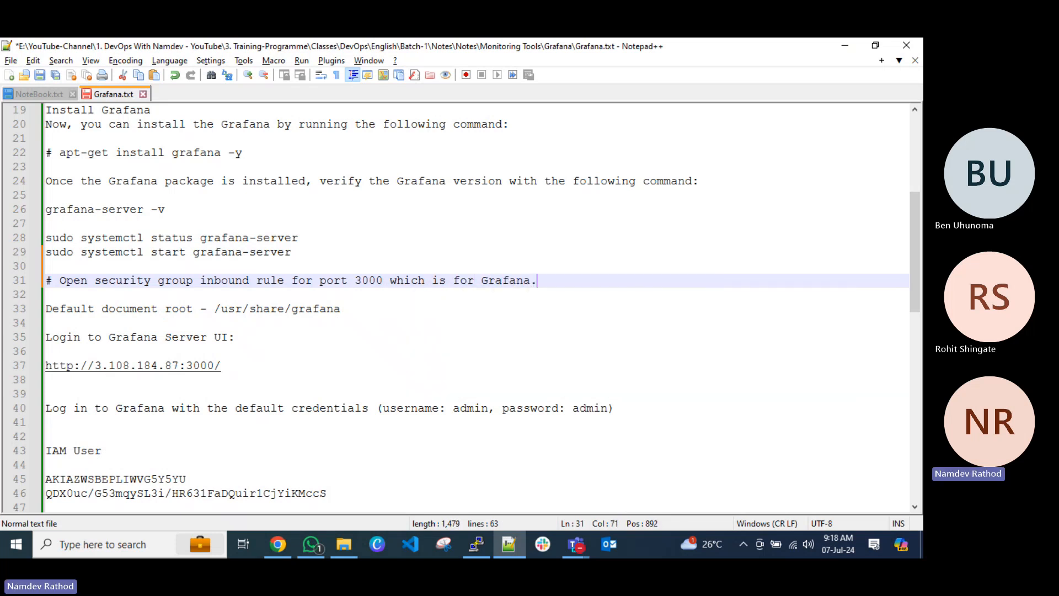
pyautogui.hotkey('ctrl', 's')
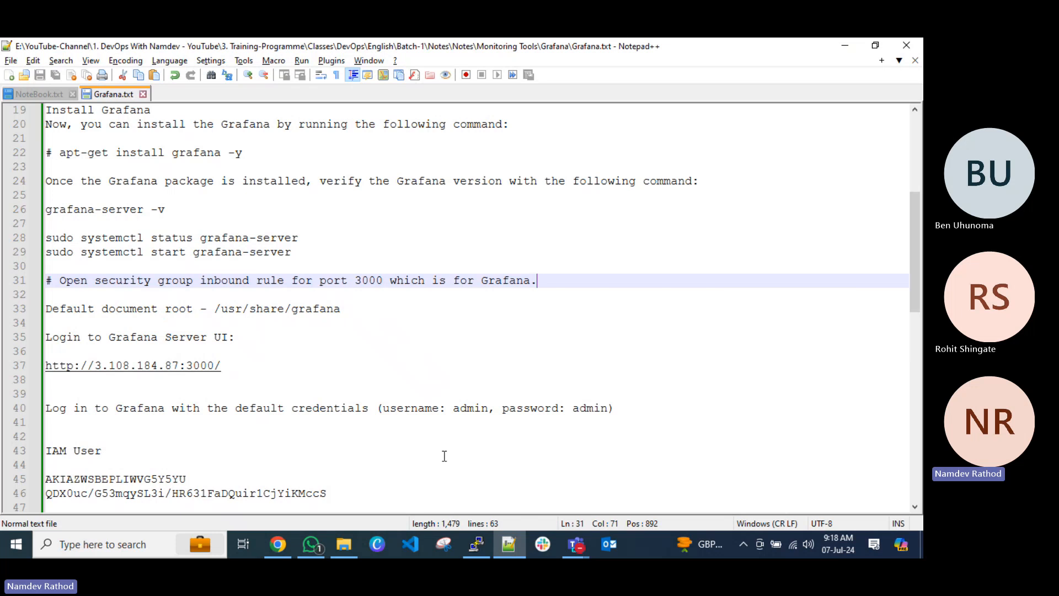
# Switch to PuTTY, clear the terminal, change to /usr/share/grafana/, and list its contents with ls.
pyautogui.hotkey('alt', 'Tab')
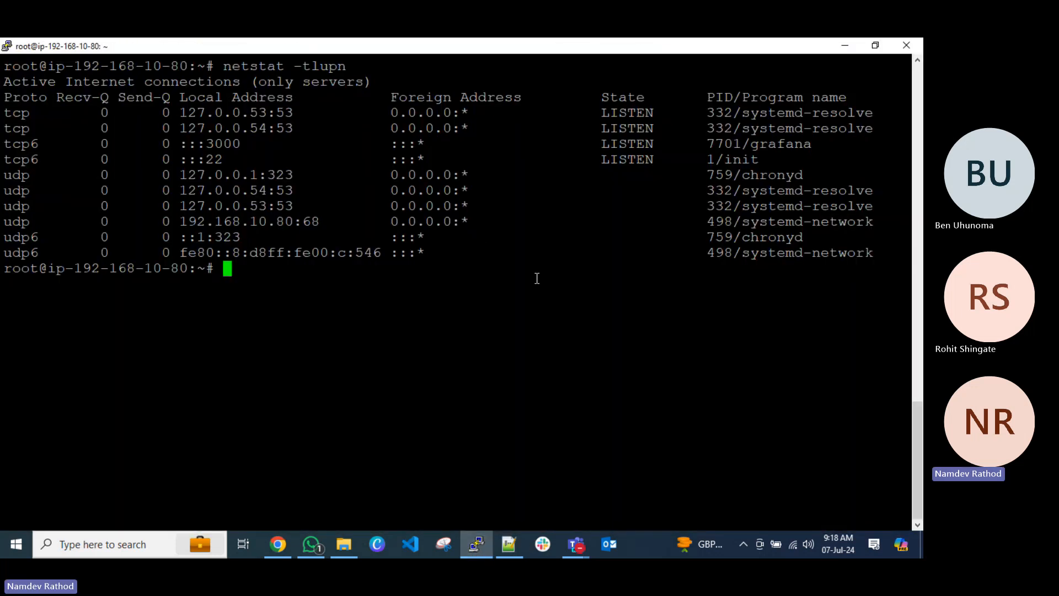
pyautogui.hotkey('ctrl', 'l')
pyautogui.write('cd /u')
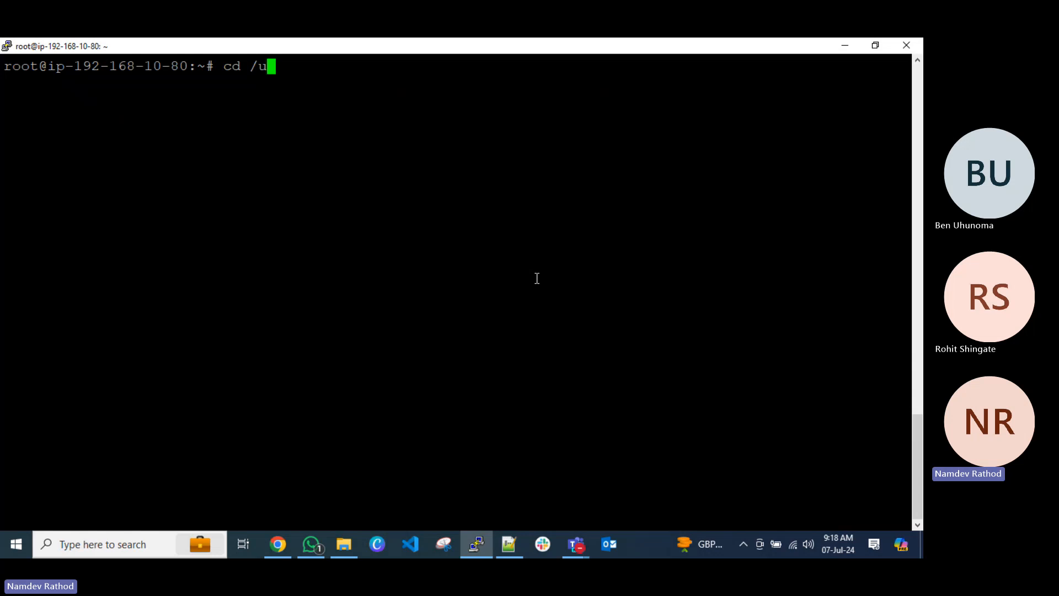
pyautogui.write('sr/share/grafana/')
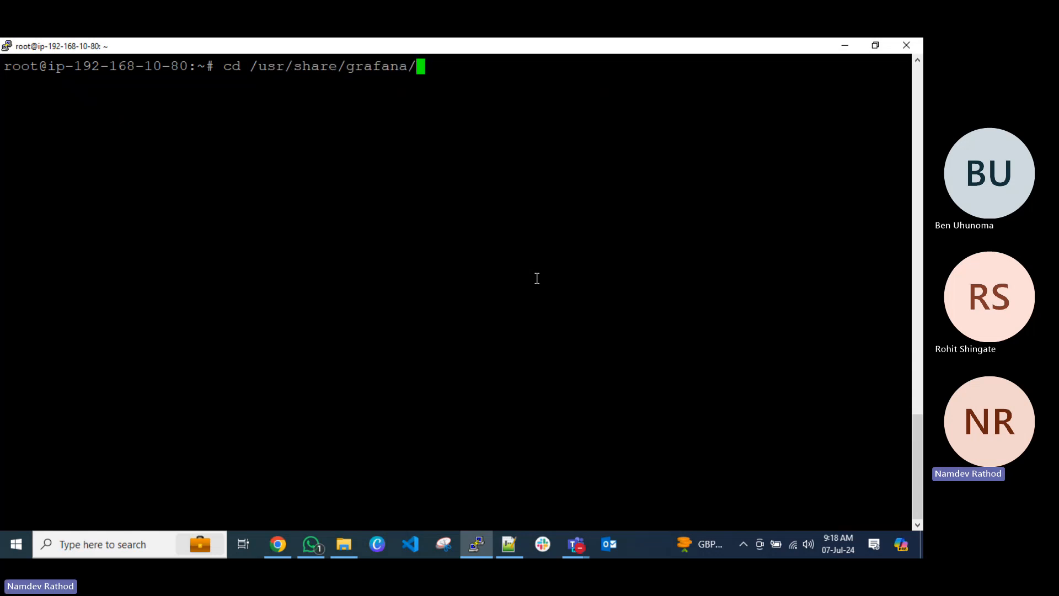
pyautogui.press('Return')
pyautogui.write('ls')
pyautogui.press('Return')
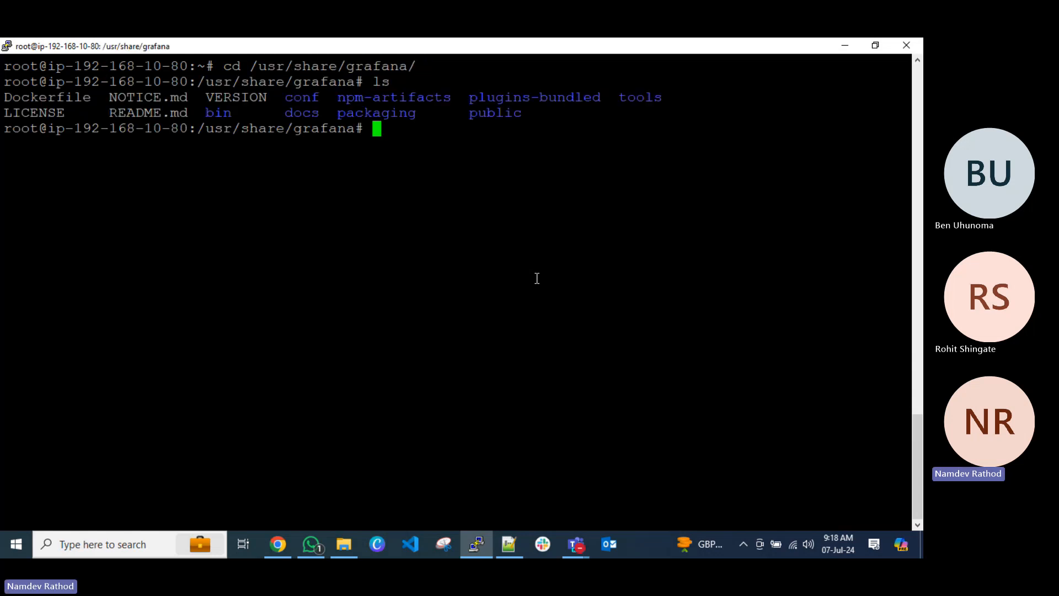
# Run ls -la to examine the Grafana directory's detailed listing, and clear the terminal.
pyautogui.write('ls -la')
pyautogui.press('Return')
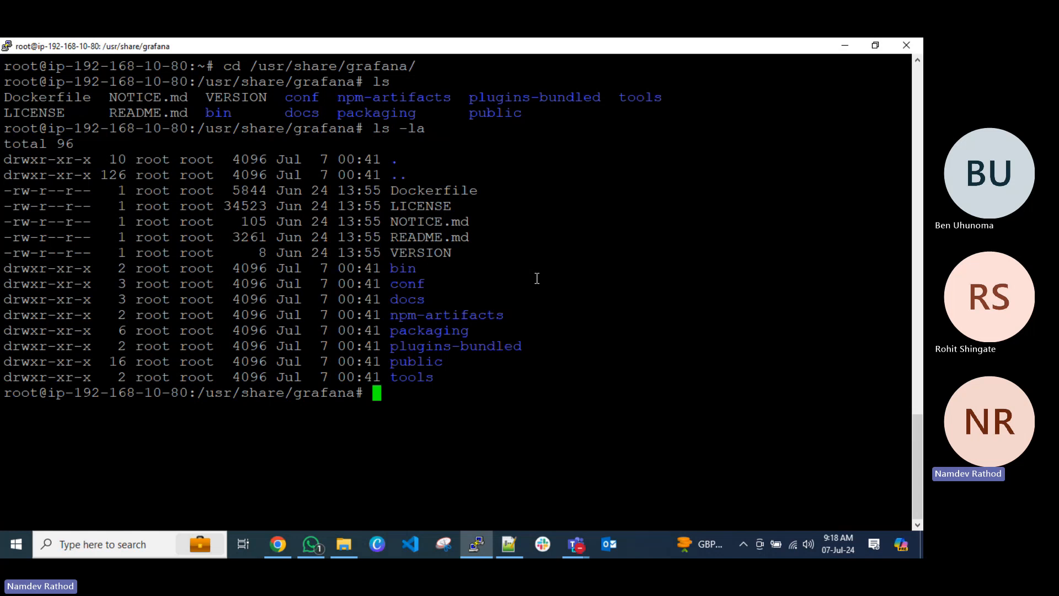
pyautogui.moveTo(467, 382); pyautogui.dragTo(351, 221)
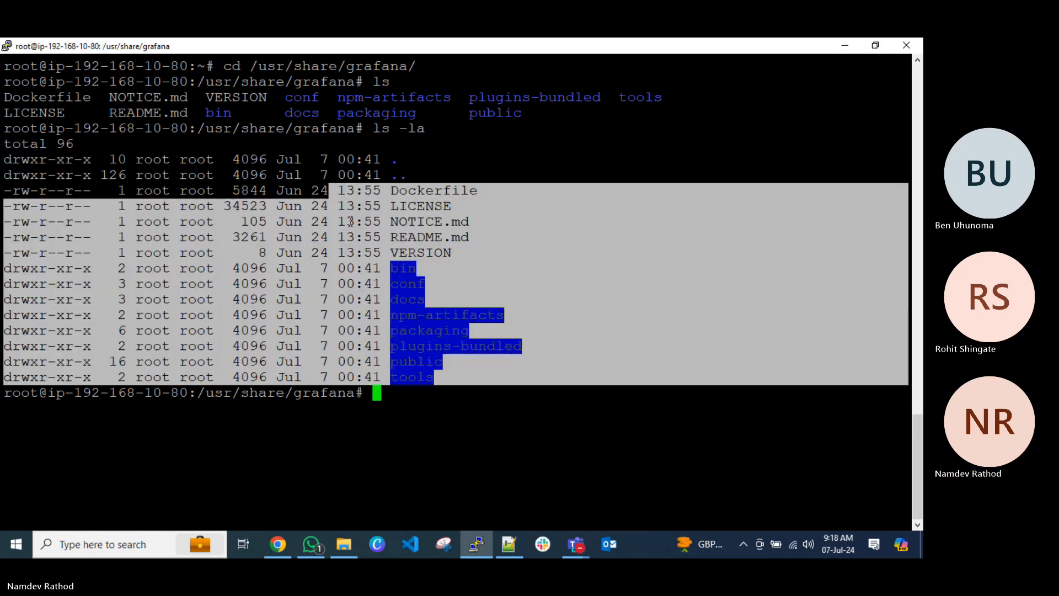
pyautogui.click(364, 260)
pyautogui.hotkey('ctrl', 'l')
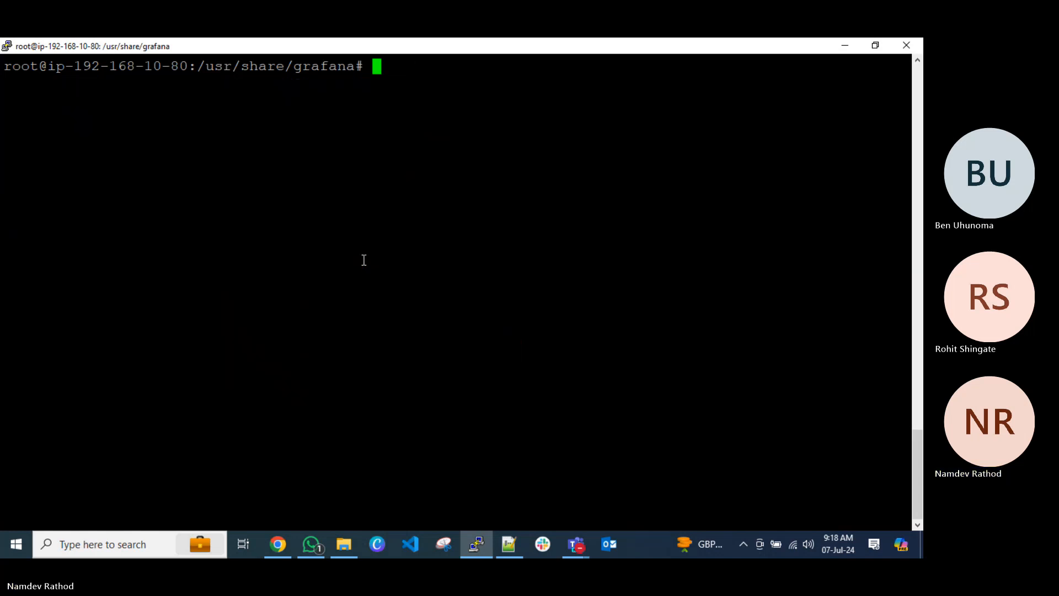
# Return to the home directory with cd, clear the terminal, and switch back to the Grafana login section of the Notepad++ notes.
pyautogui.write('cd')
pyautogui.press('Return')
pyautogui.hotkey('ctrl', 'l')
pyautogui.hotkey('alt', 'Tab')
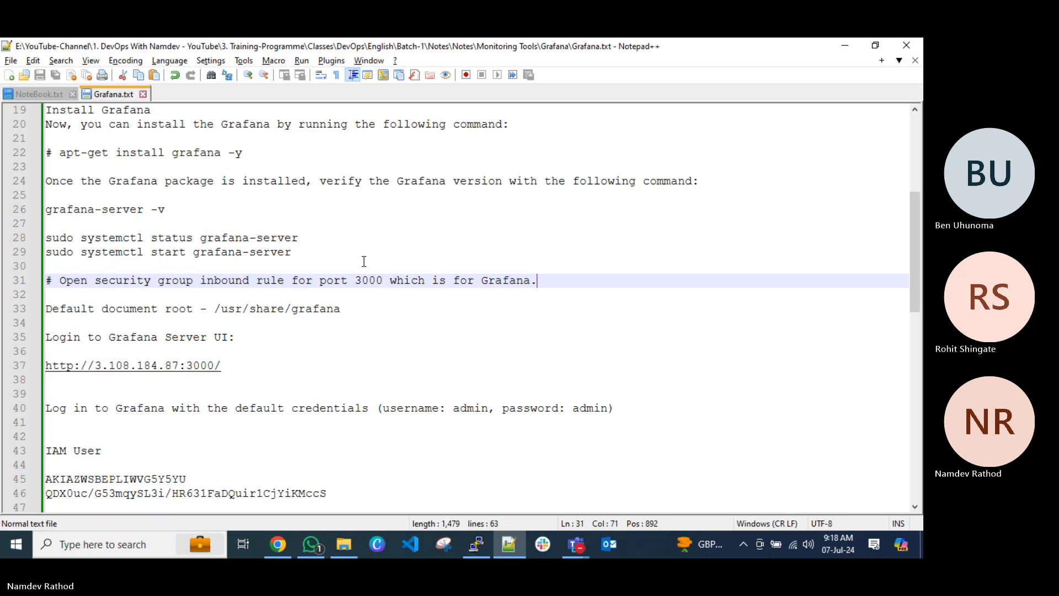
pyautogui.scroll(-1, 303, 352)
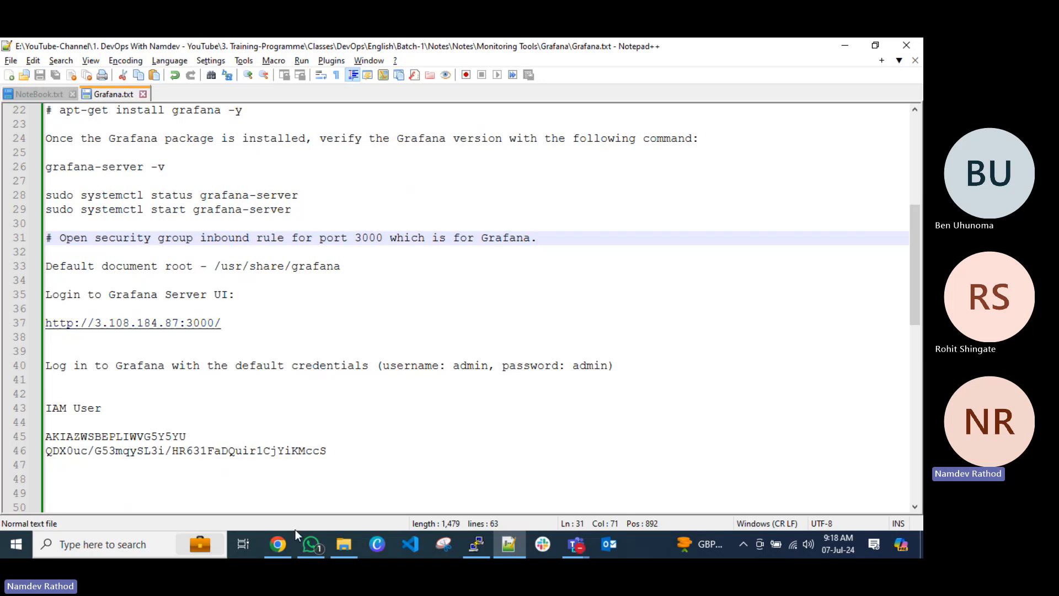
# Switch to Chrome, copy the public IPv4 address of the Grafana-Server EC2 instance, and close the existing Grafana Dashboards page.
pyautogui.click(279, 544)
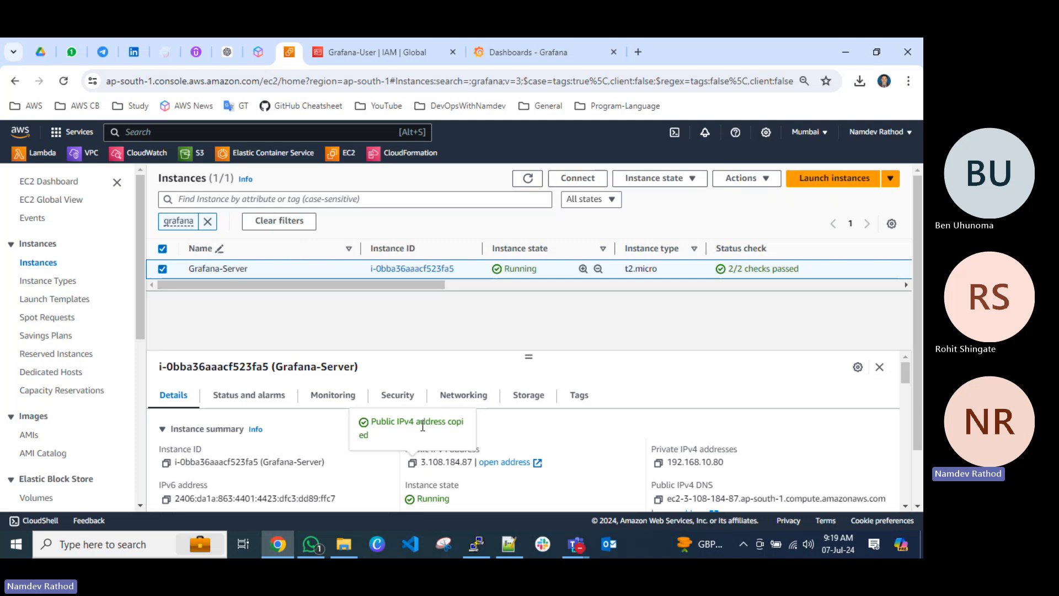
pyautogui.click(411, 462)
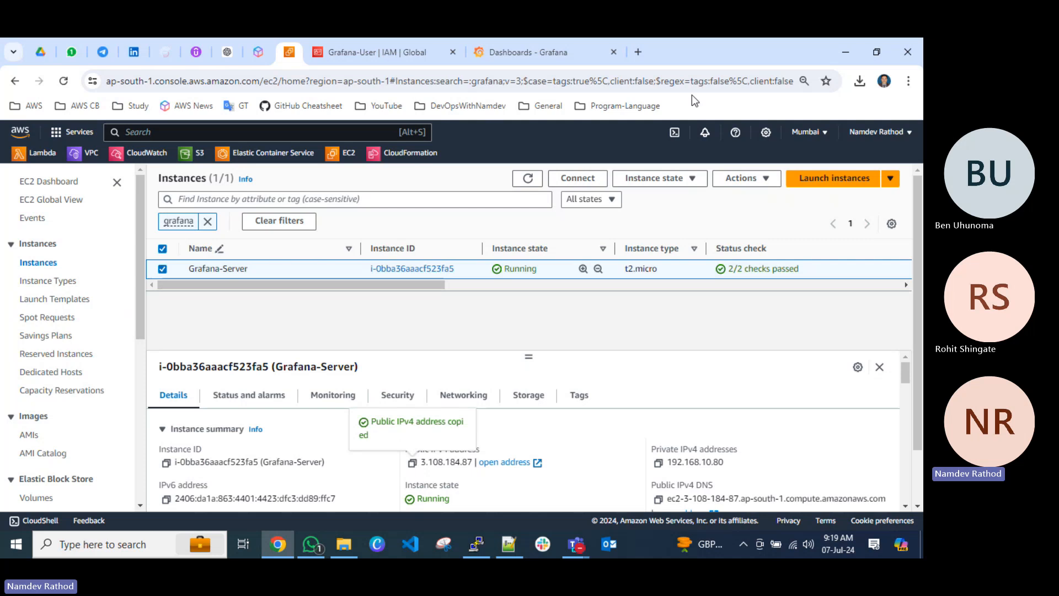
pyautogui.doubleClick(703, 49)
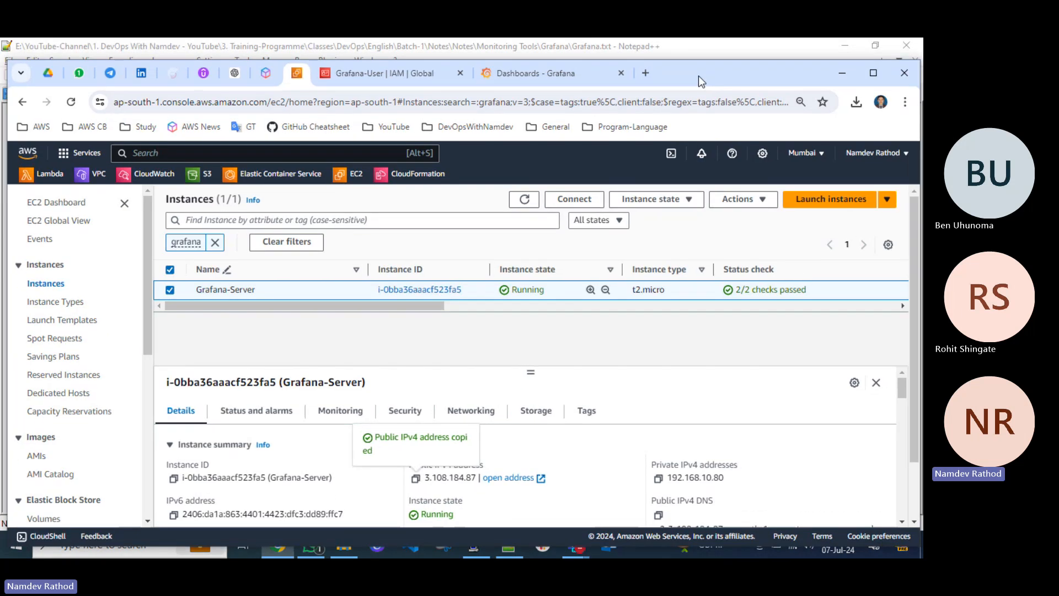
pyautogui.click(526, 75)
pyautogui.click(621, 73)
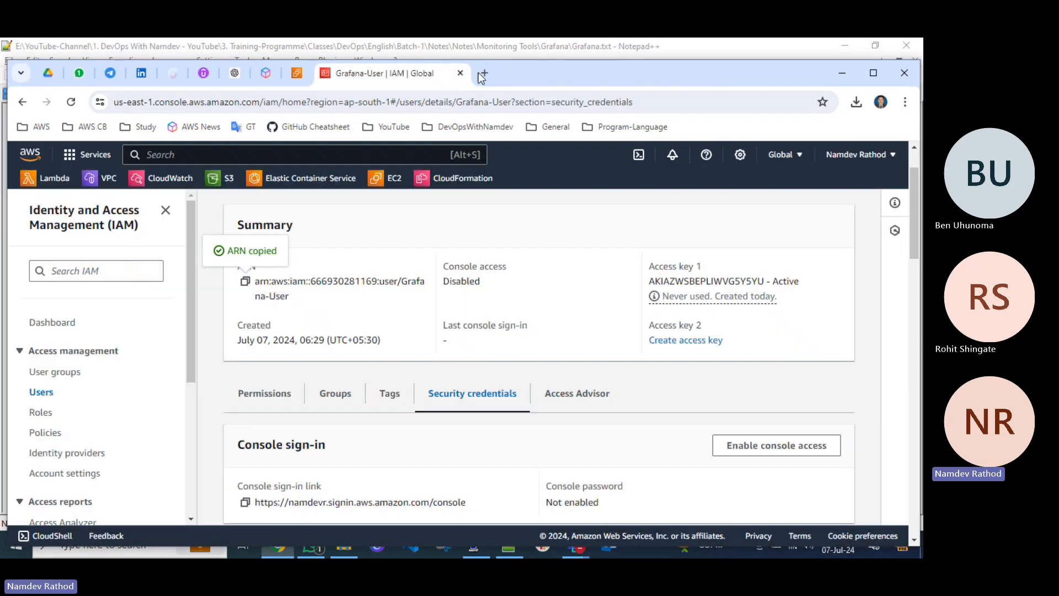
# Load 3.108.184.87:3000 in a new browser tab, maximize the window, and briefly check the Notepad++ notes.
pyautogui.click(490, 75)
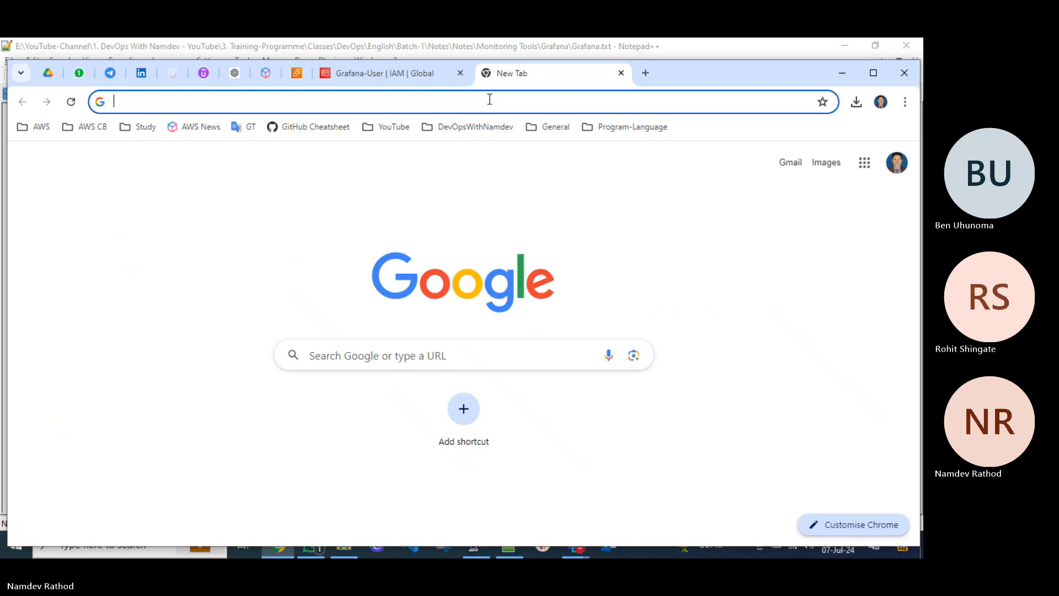
pyautogui.hotkey('ctrl', 'v')
pyautogui.write(':3000')
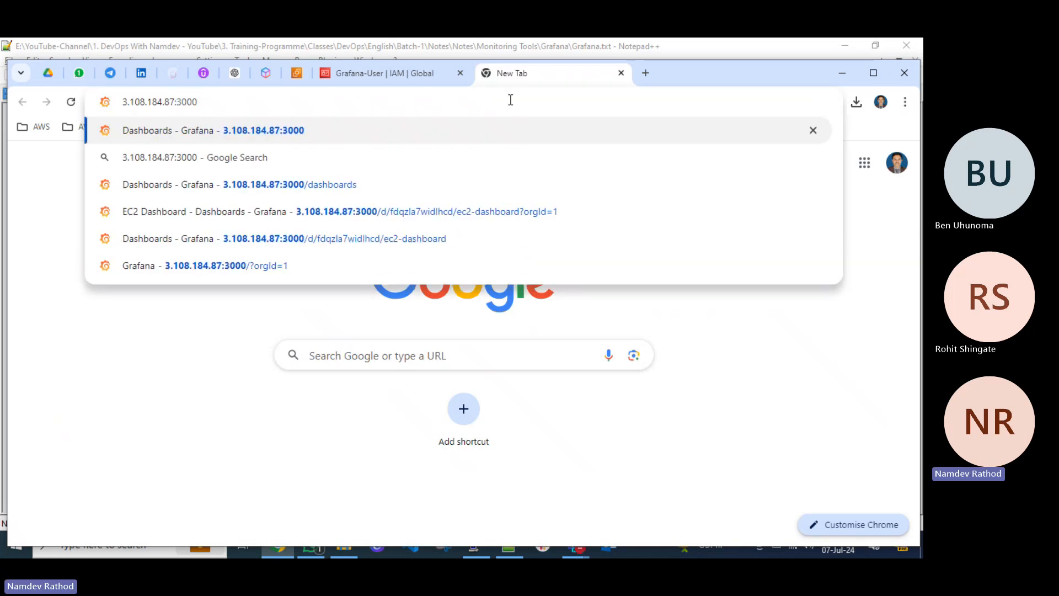
pyautogui.press('Return')
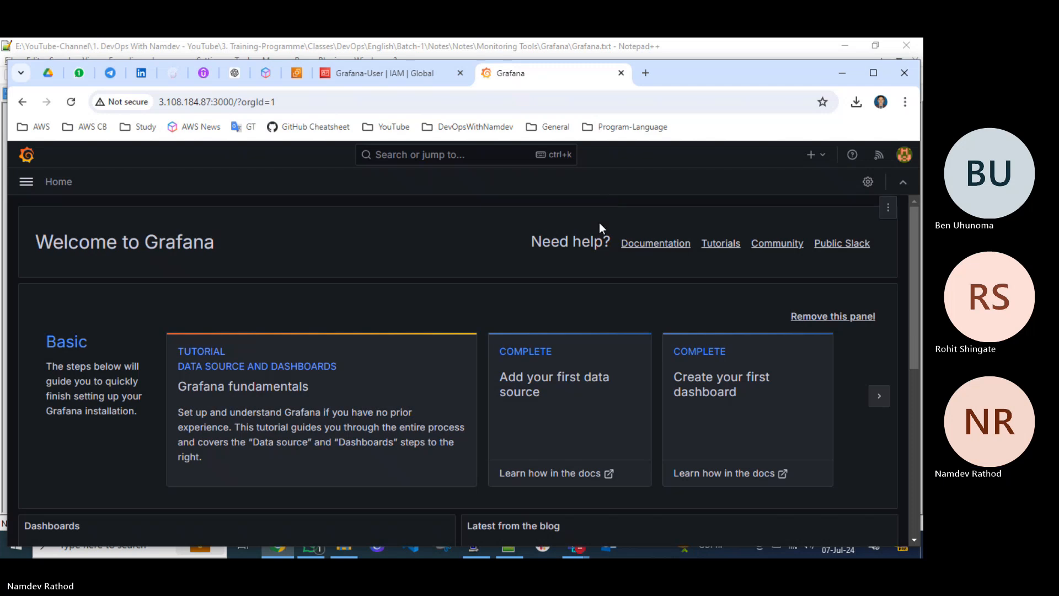
pyautogui.click(873, 73)
pyautogui.click(511, 541)
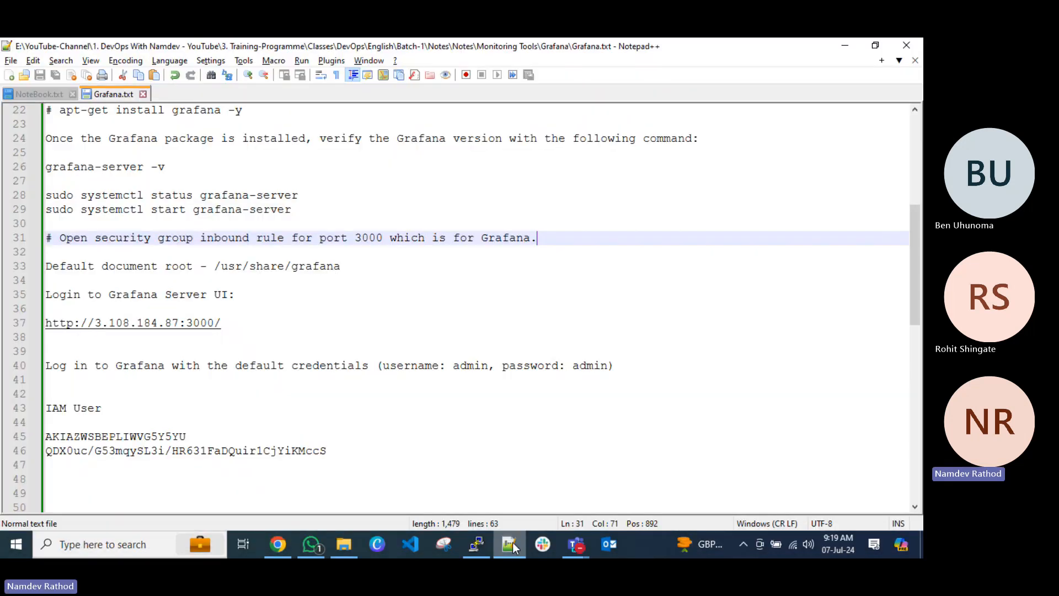
pyautogui.click(511, 542)
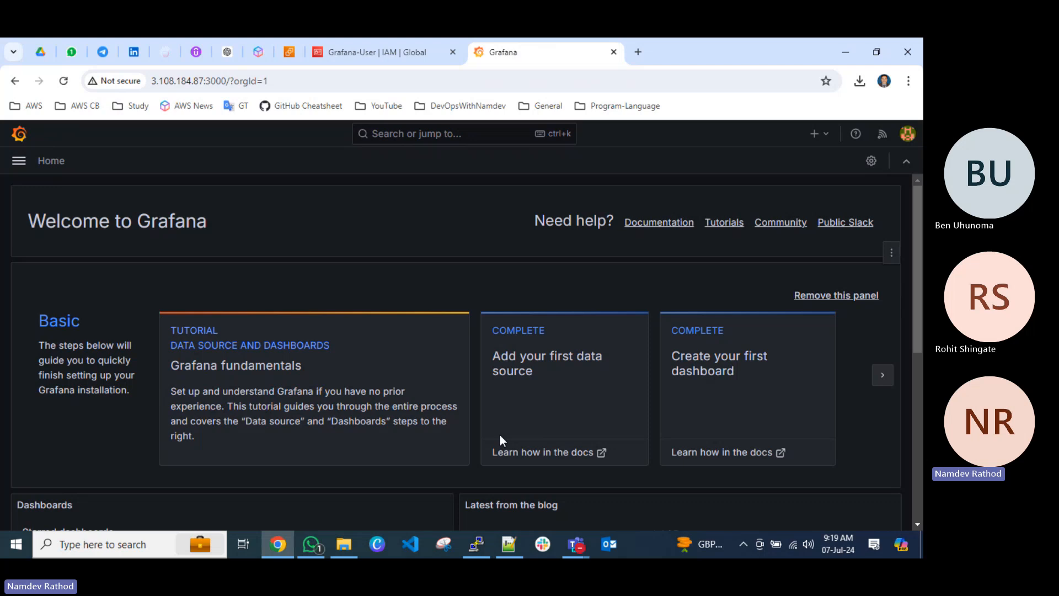
# Open a new Incognito window and load the Grafana server at 3.108.184.87 on port 3000.
pyautogui.hotkey('ctrl', 'shift', 'n')
pyautogui.write('3.108.184.87')
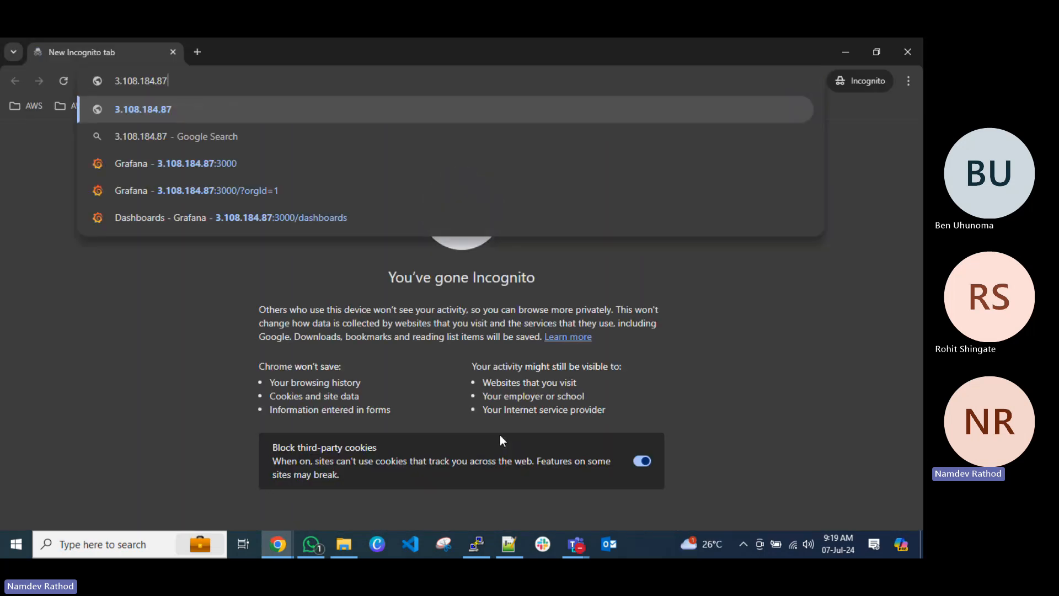
pyautogui.write(':30')
pyautogui.press('Return')
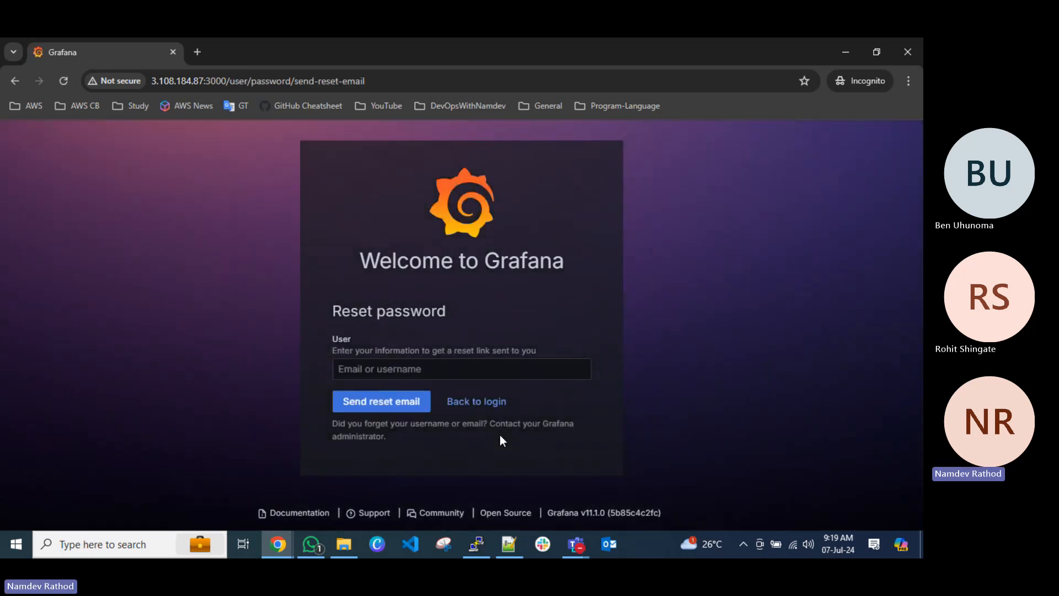
pyautogui.click(441, 373)
pyautogui.write('adm')
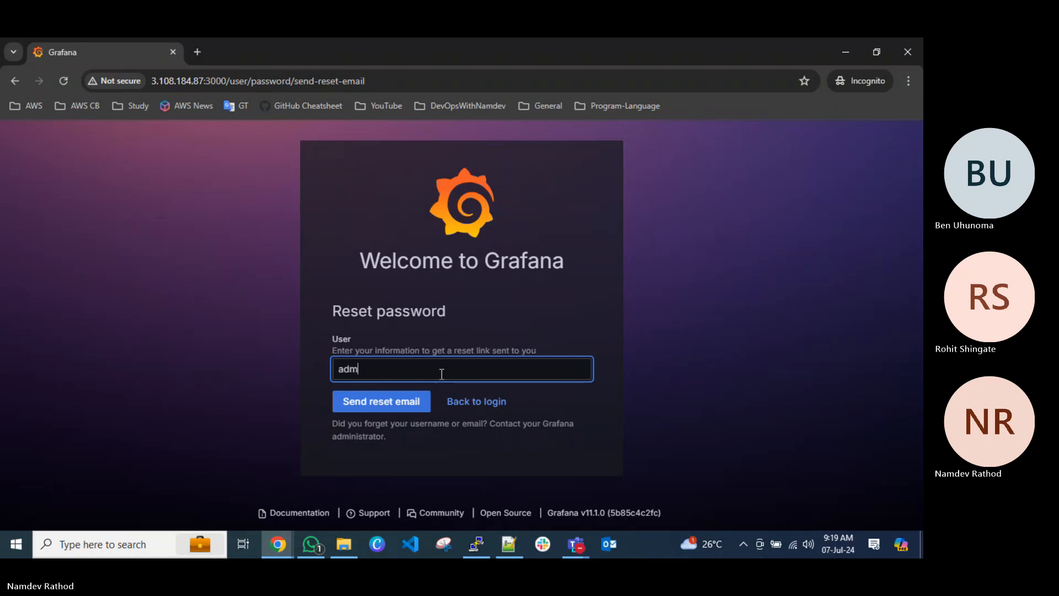
pyautogui.write('in')
# Return to the Grafana login page, sign in as admin with the account password, and close the Incognito window at the password update page.
pyautogui.click(469, 403)
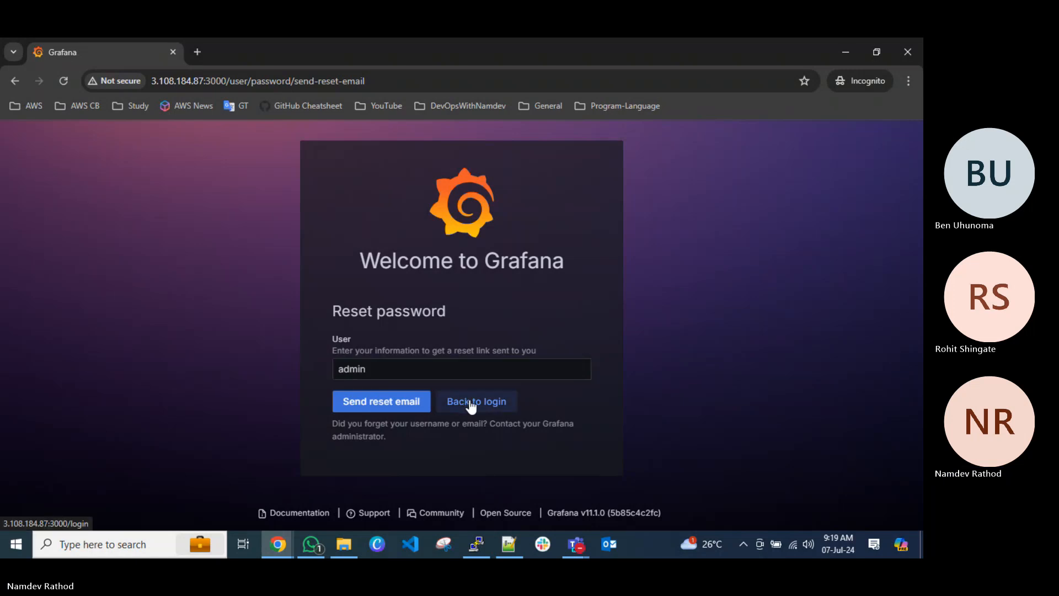
pyautogui.write('admin')
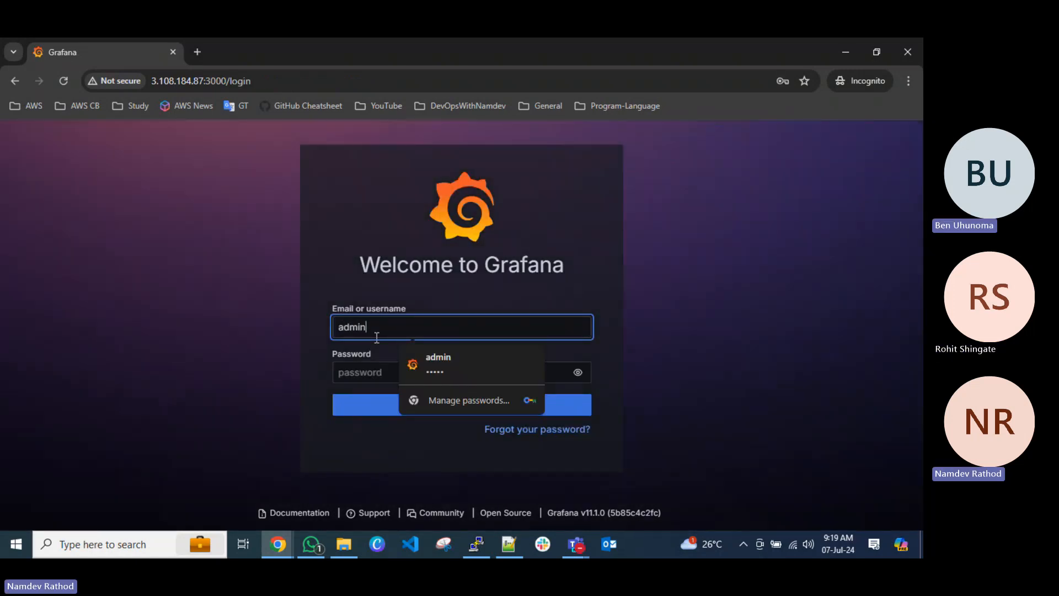
pyautogui.press('Tab')
pyautogui.write('admin')
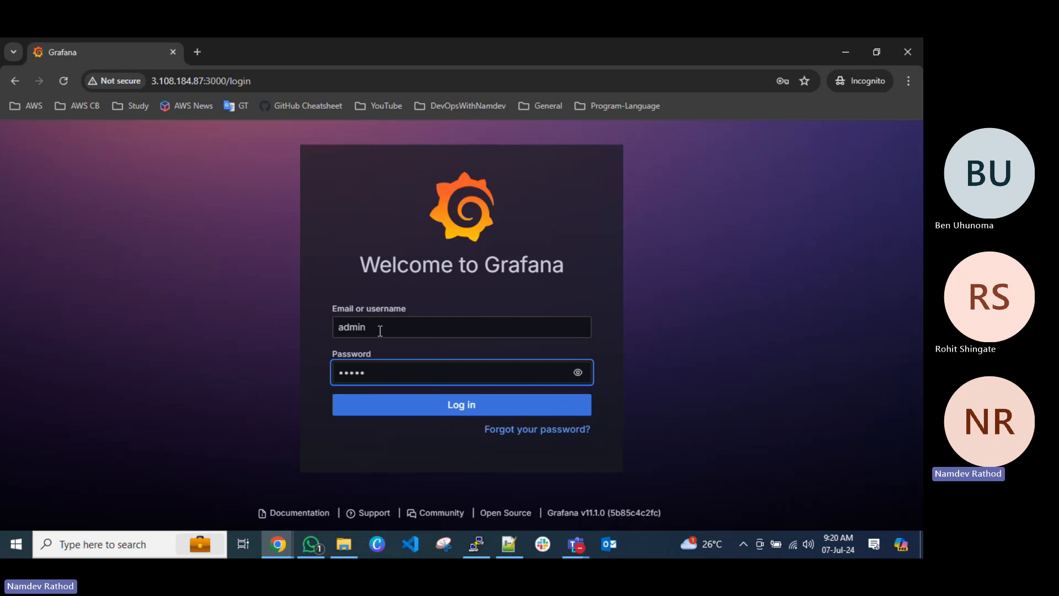
pyautogui.click(412, 406)
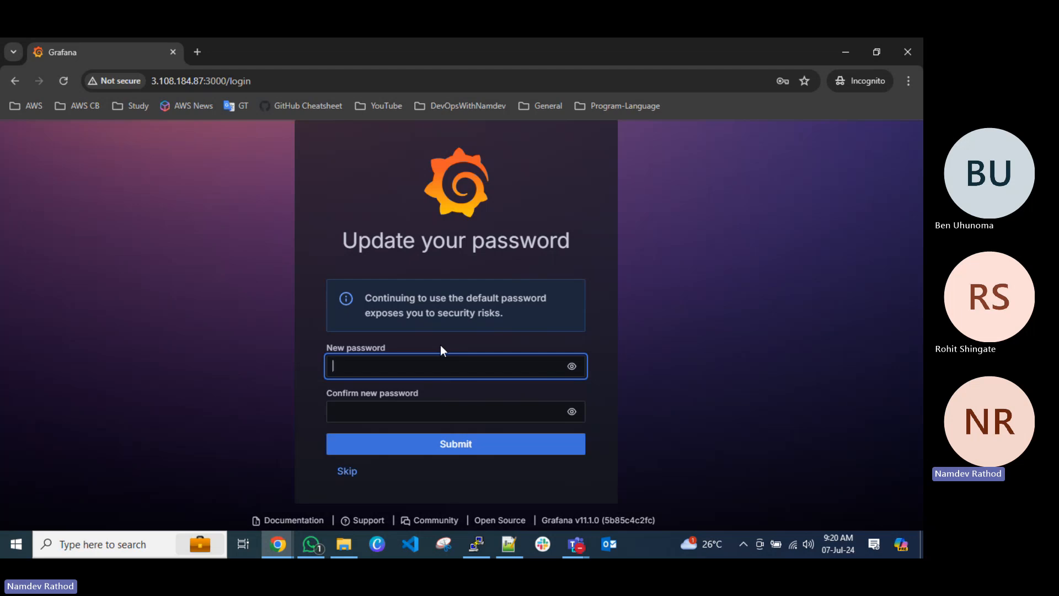
pyautogui.click(907, 56)
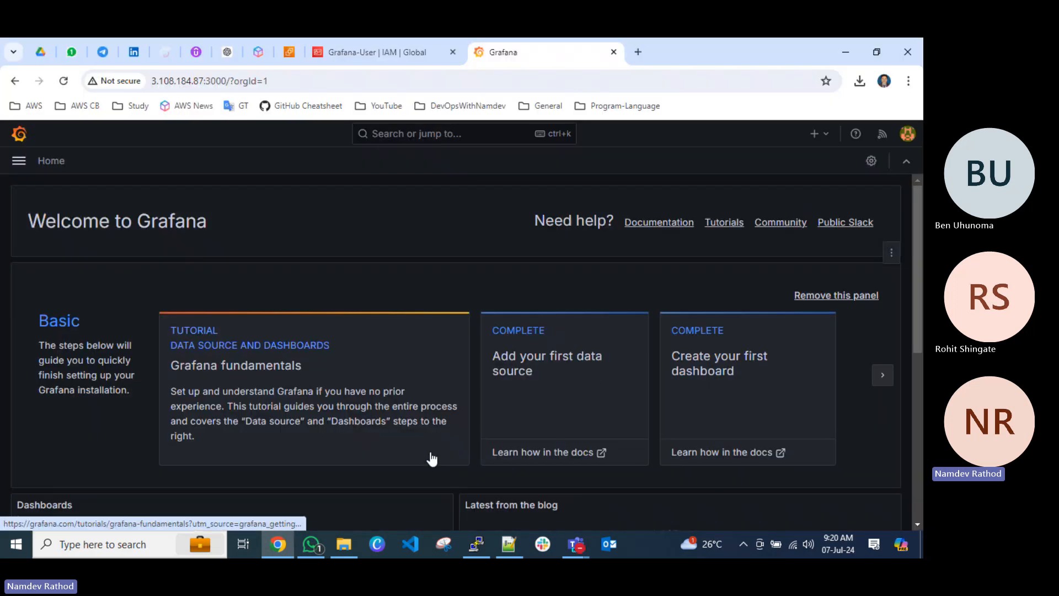
# Switch to the Notepad++ notes and add the heading "# Default login details:" below the Grafana server URL.
pyautogui.click(510, 549)
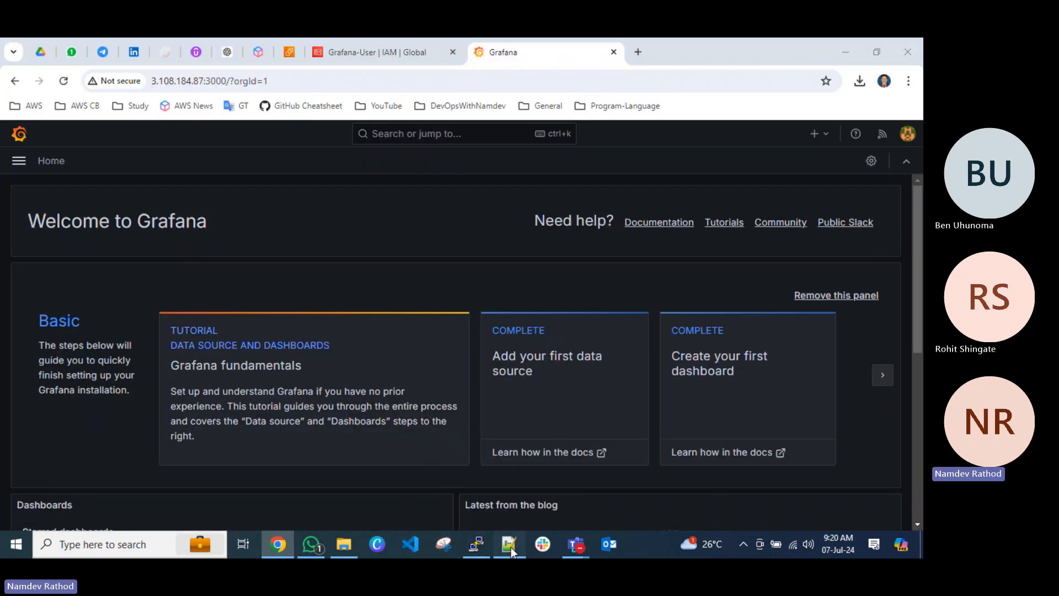
pyautogui.click(239, 327)
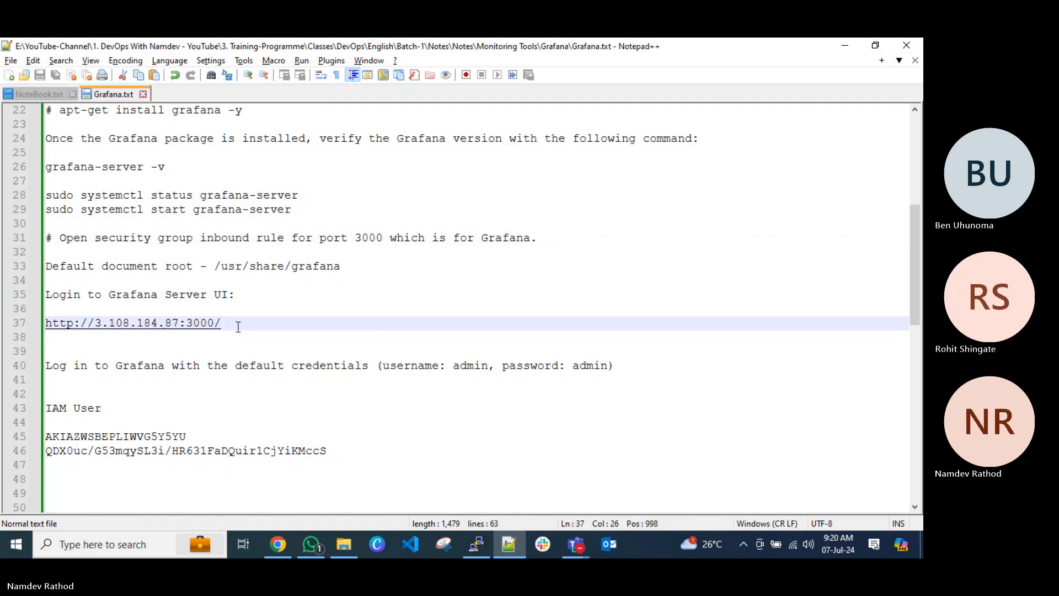
pyautogui.press('Return')
pyautogui.press('Return')
pyautogui.write('#')
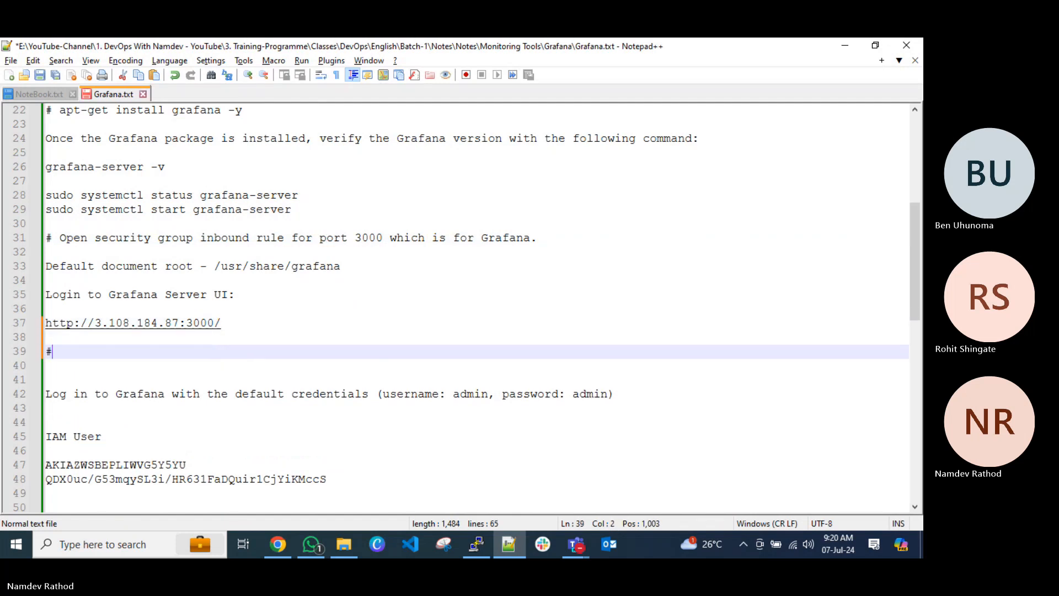
pyautogui.write(' Default l')
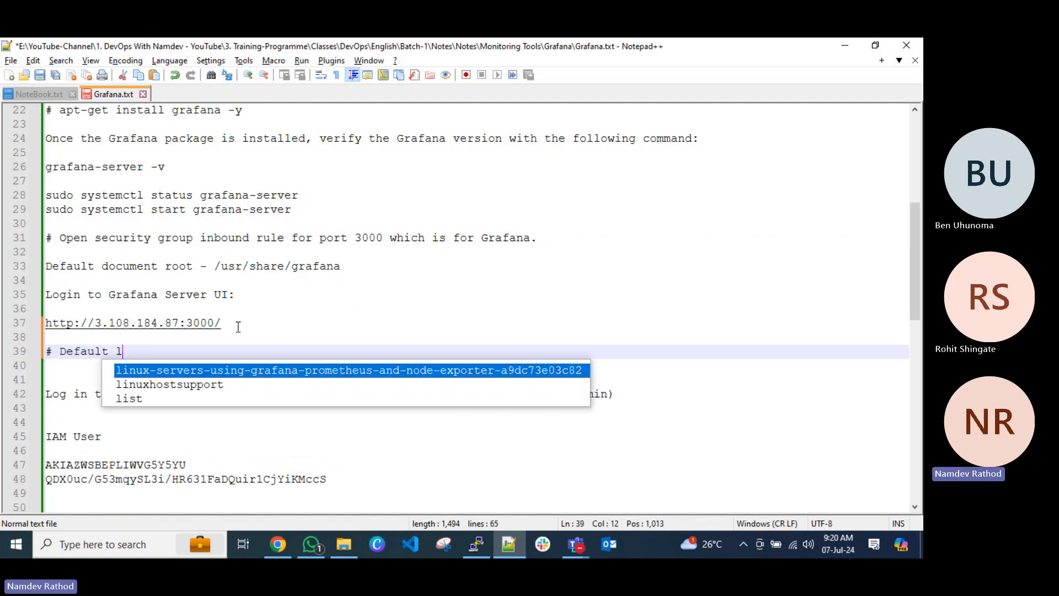
pyautogui.write('ogin details:')
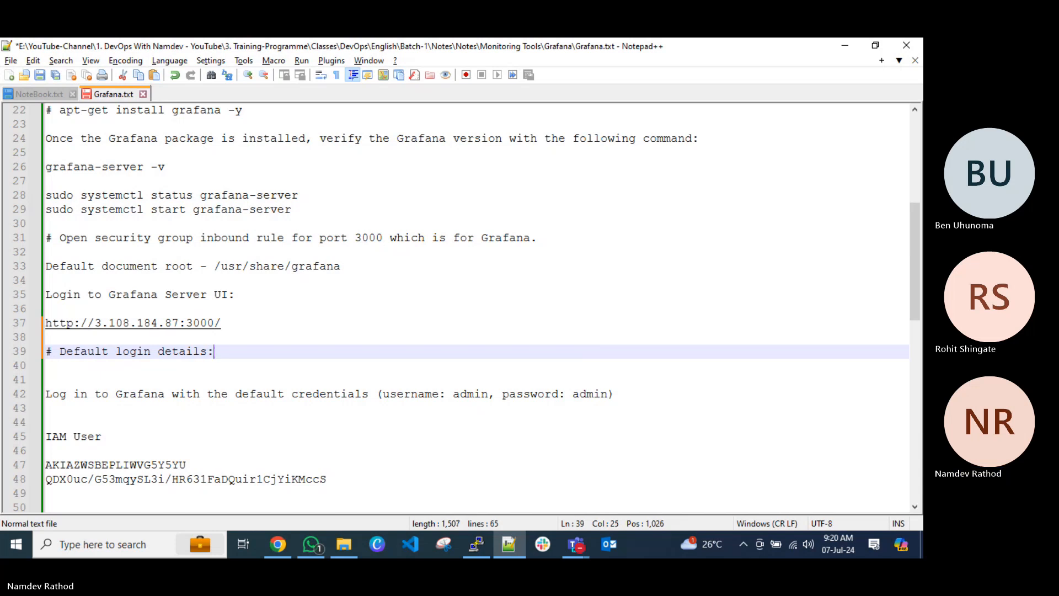
# Add a "User Name: admin" line and a "Password" line with the default password under the login details heading.
pyautogui.press('Return')
pyautogui.press('Return')
pyautogui.write('U')
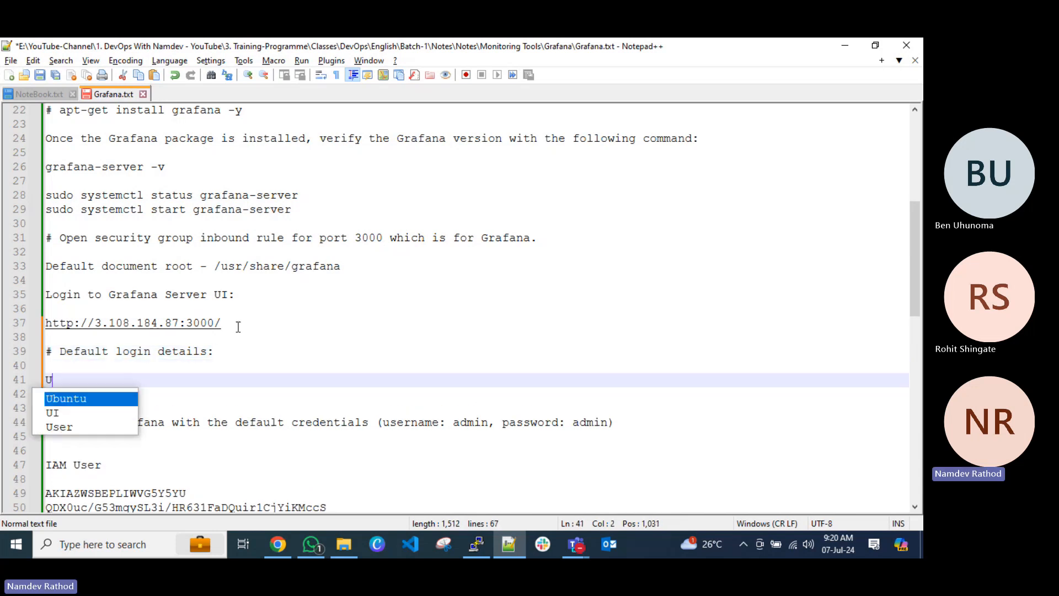
pyautogui.write('ser Name: admin')
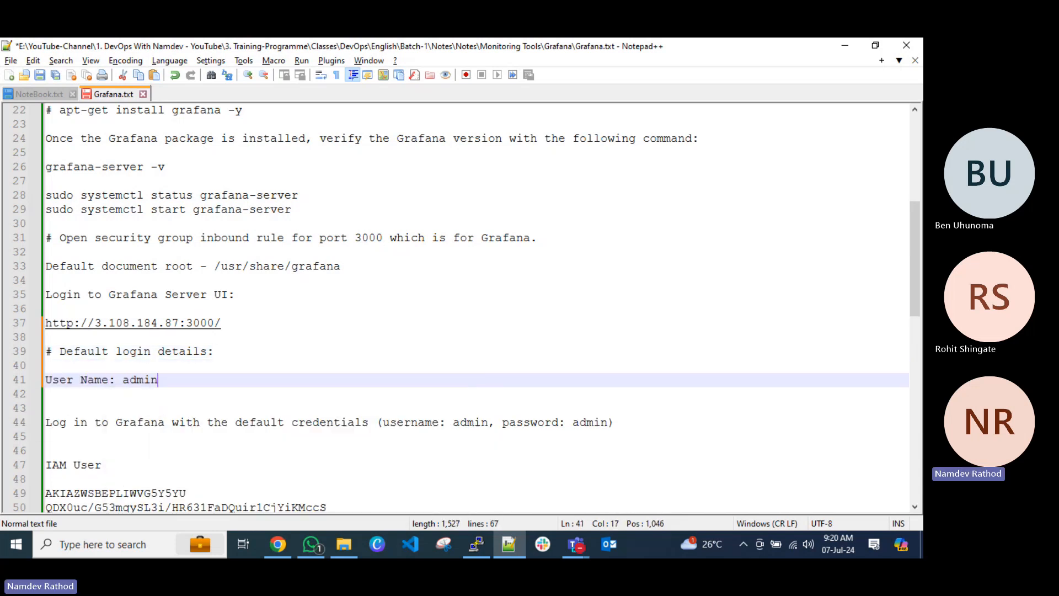
pyautogui.press('Return')
pyautogui.write('Pas')
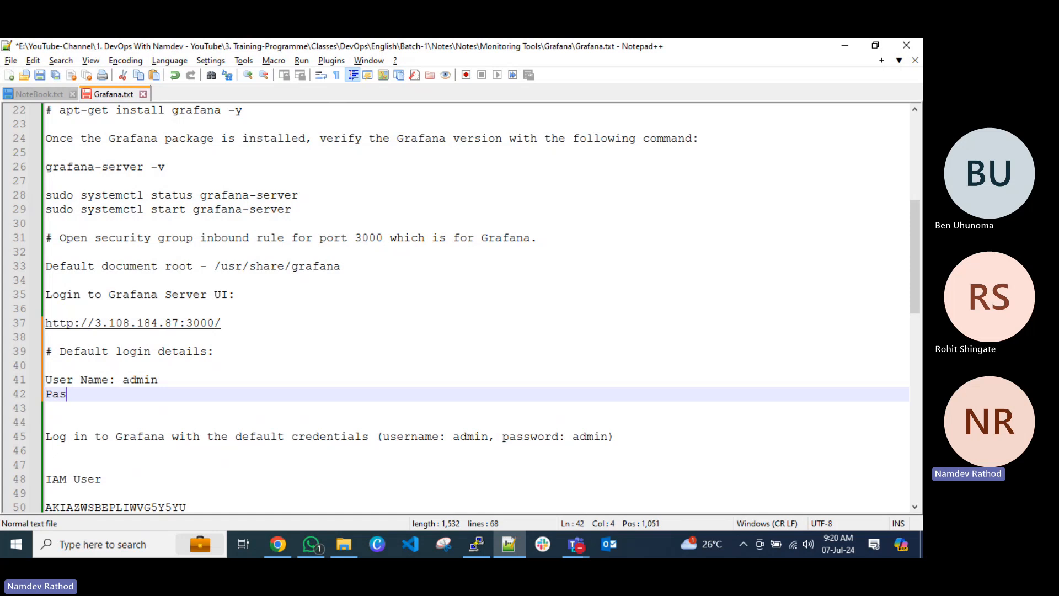
pyautogui.write('sword : admin')
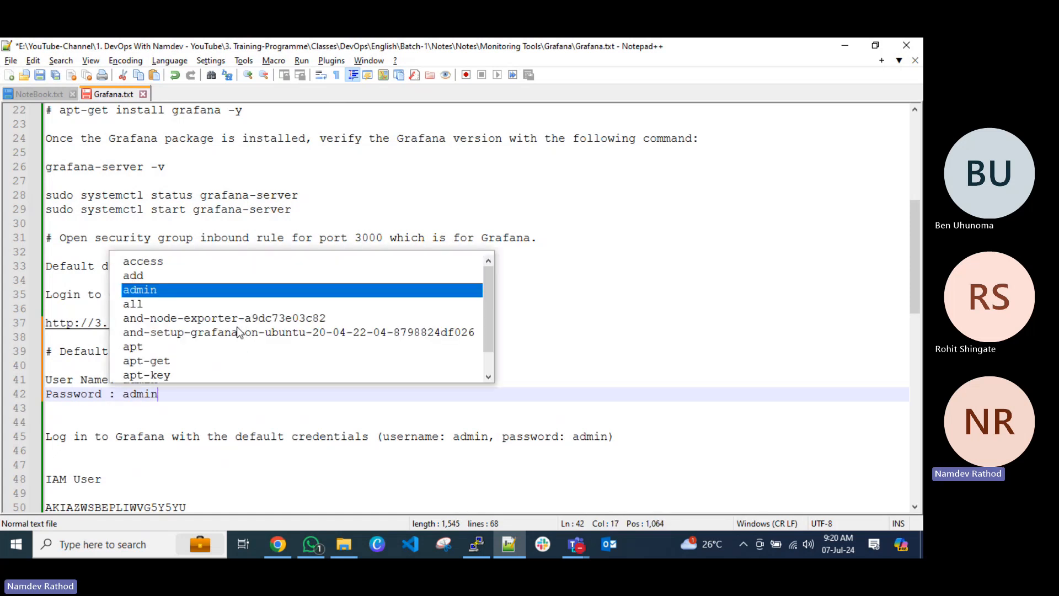
# Add the line "Note: Please change the password at first login." below the credentials and save the file.
pyautogui.press('Return')
pyautogui.press('Return')
pyautogui.press('Return')
pyautogui.write('N')
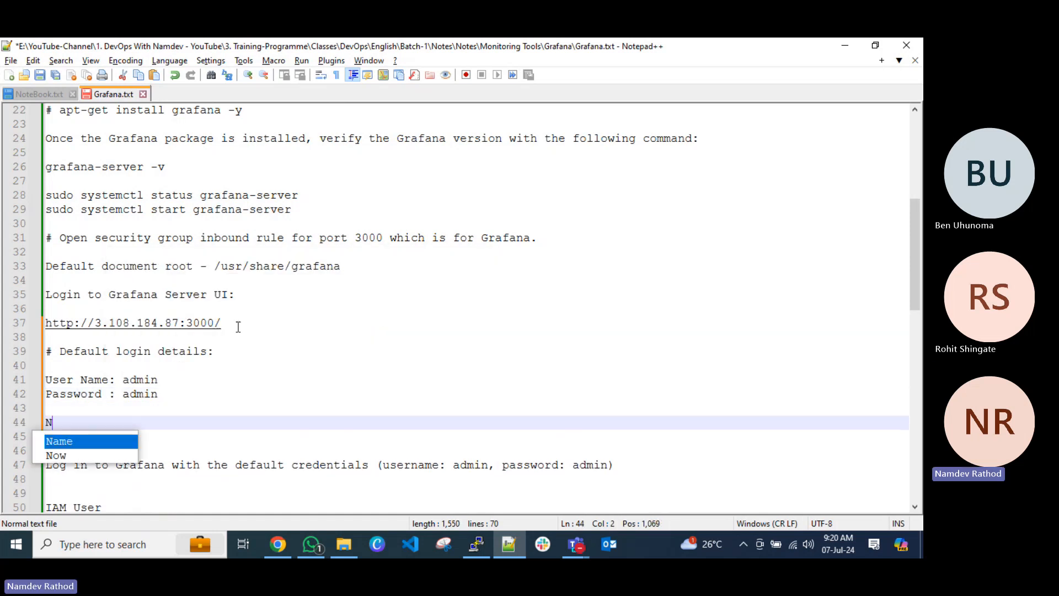
pyautogui.write('ote: Please ')
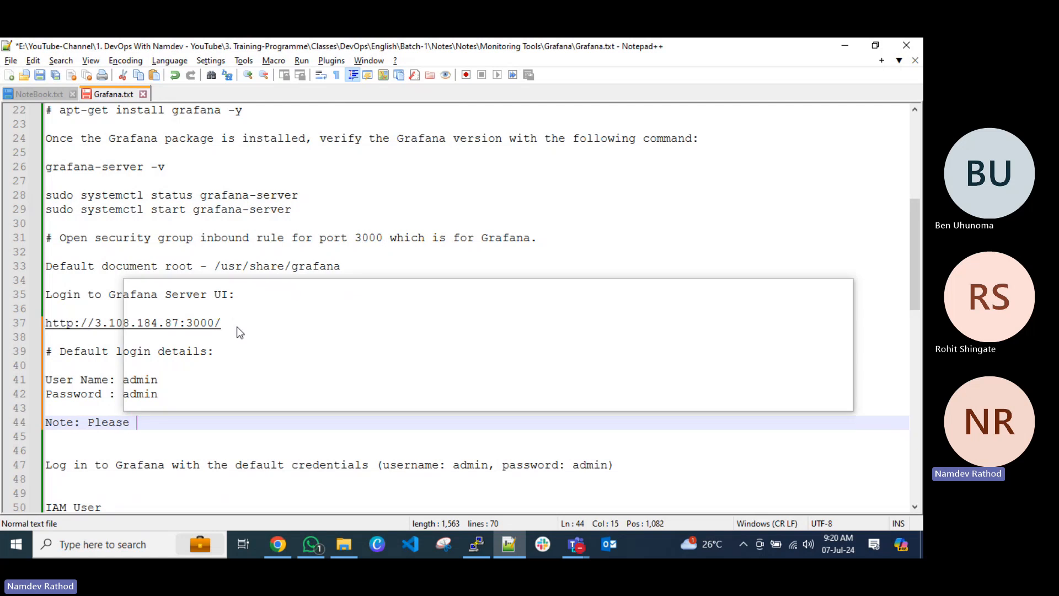
pyautogui.write('change th')
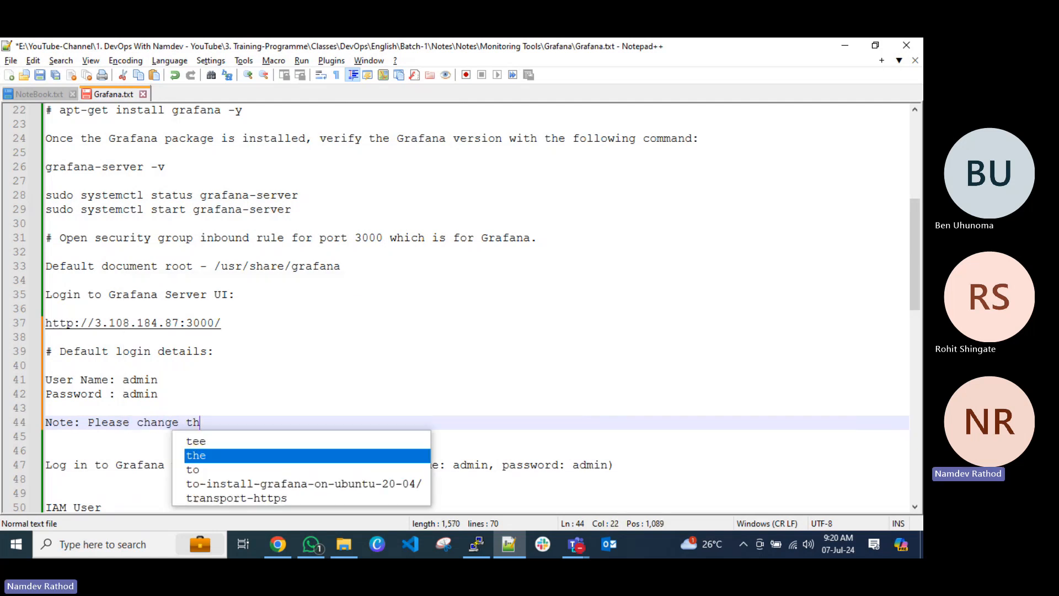
pyautogui.write('e passwor')
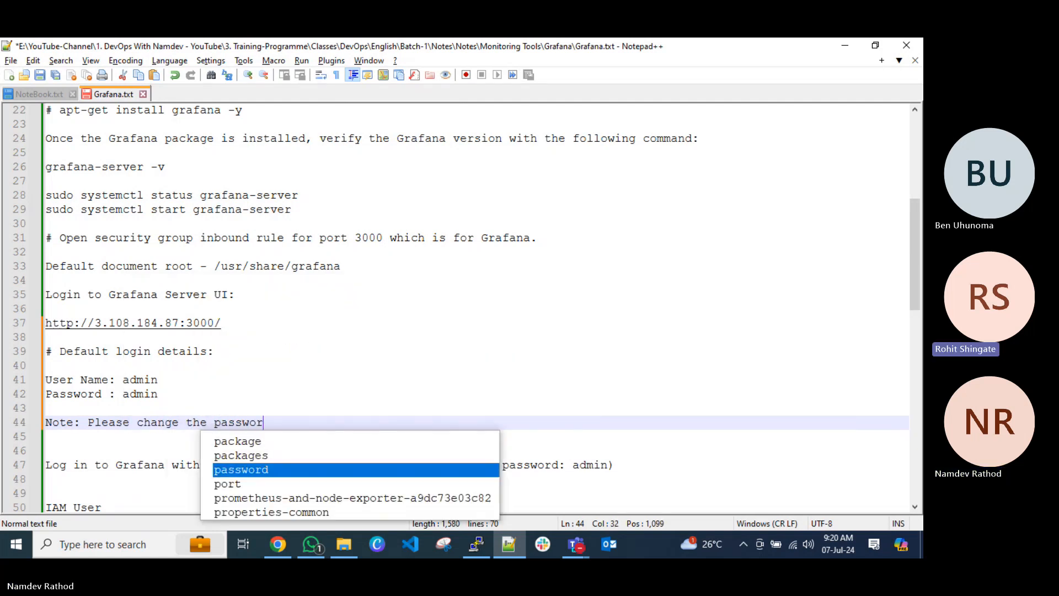
pyautogui.write('d at first login')
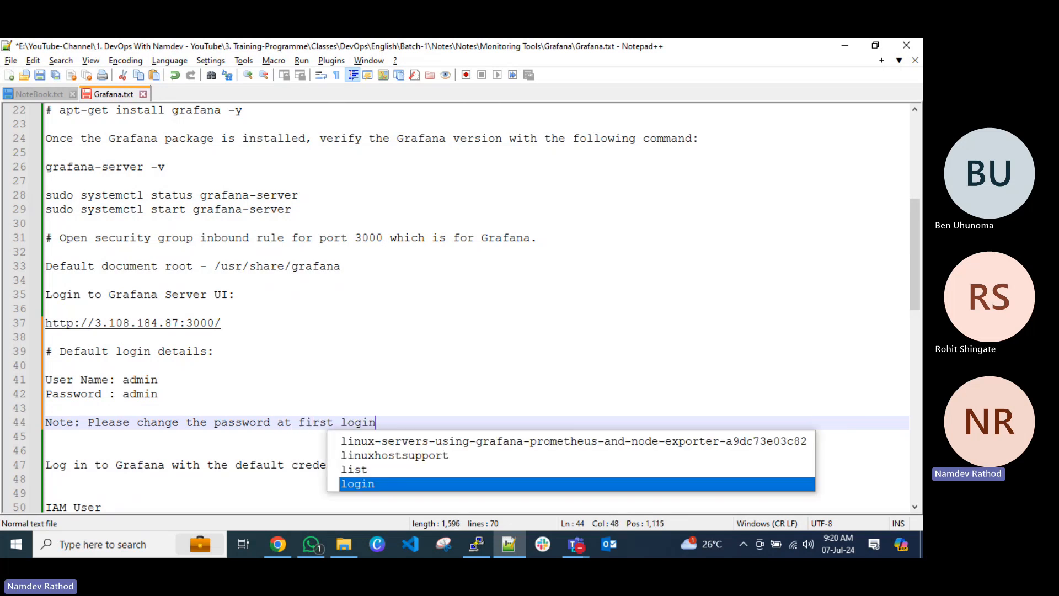
pyautogui.write('.')
pyautogui.hotkey('ctrl', 's')
# Delete the redundant "Log in to Grafana with the default credentials" line and its surplus blank lines, and save the notes.
pyautogui.scroll(-3, 286, 319)
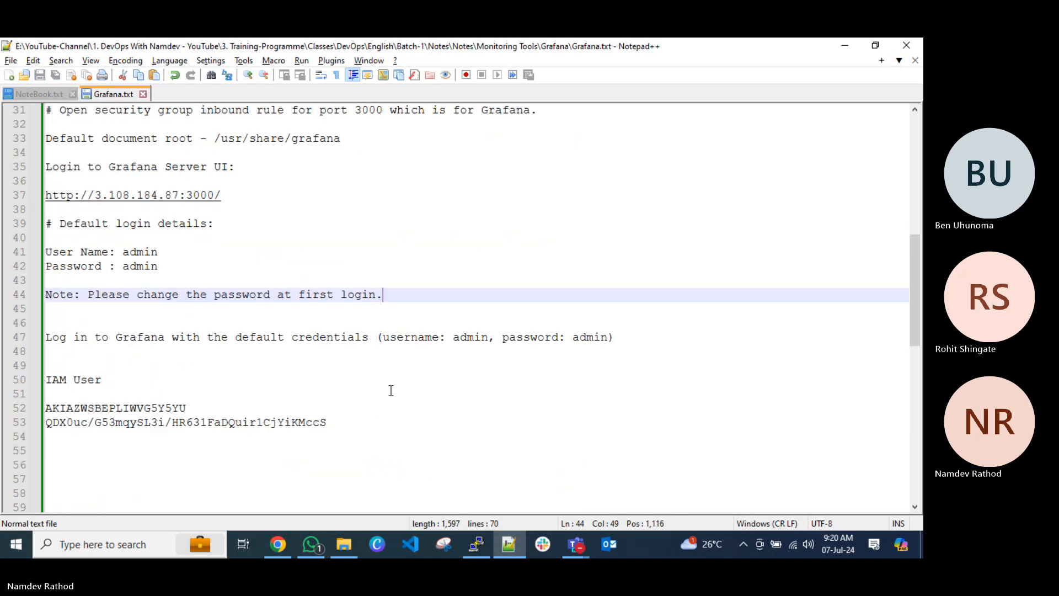
pyautogui.moveTo(62, 356); pyautogui.dragTo(47, 325)
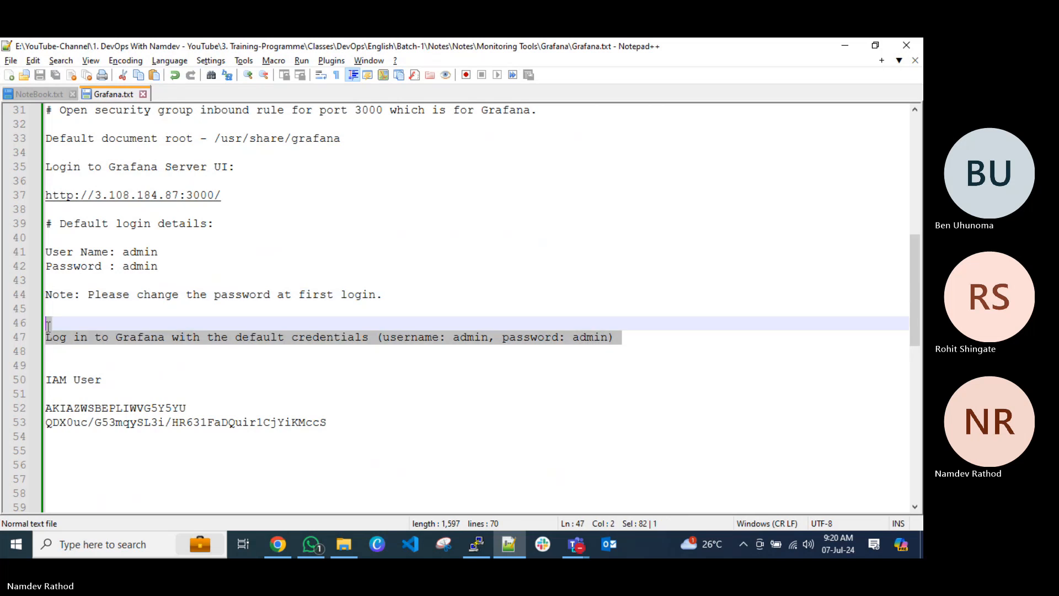
pyautogui.press('Delete')
pyautogui.press('Delete')
pyautogui.press('BackSpace')
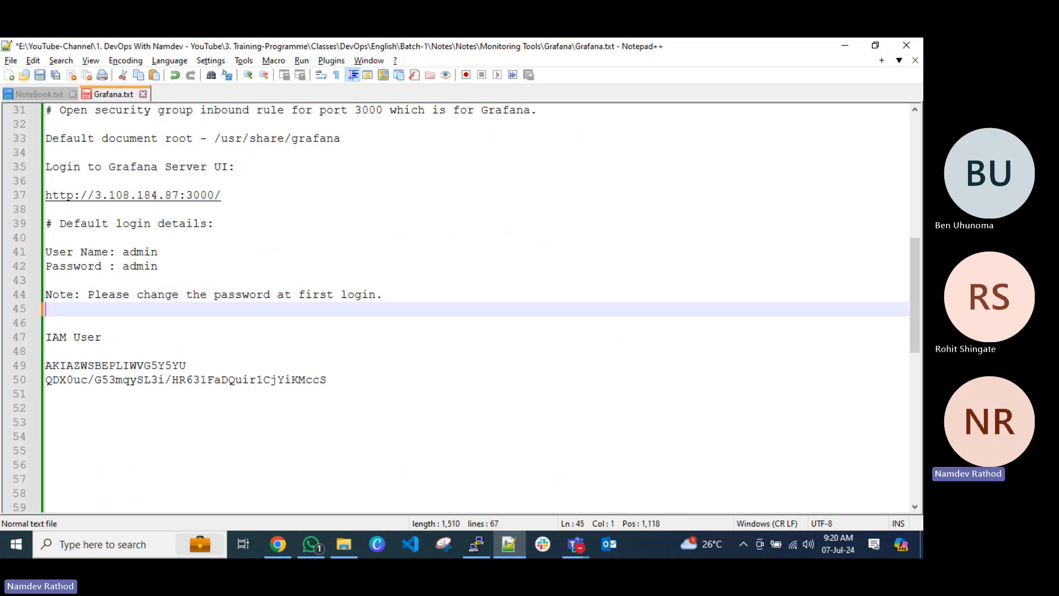
pyautogui.hotkey('ctrl', 's')
# Add the heading "# Setup the Datasource" above the IAM User section and save the notes.
pyautogui.press('Return')
pyautogui.press('Return')
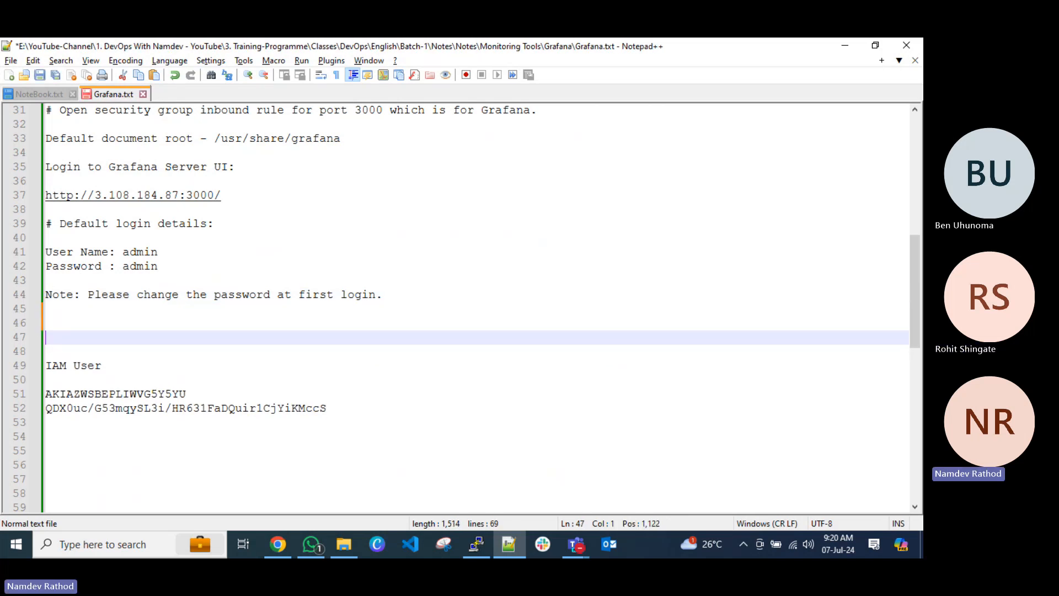
pyautogui.write('#')
pyautogui.hotkey('ctrl', 's')
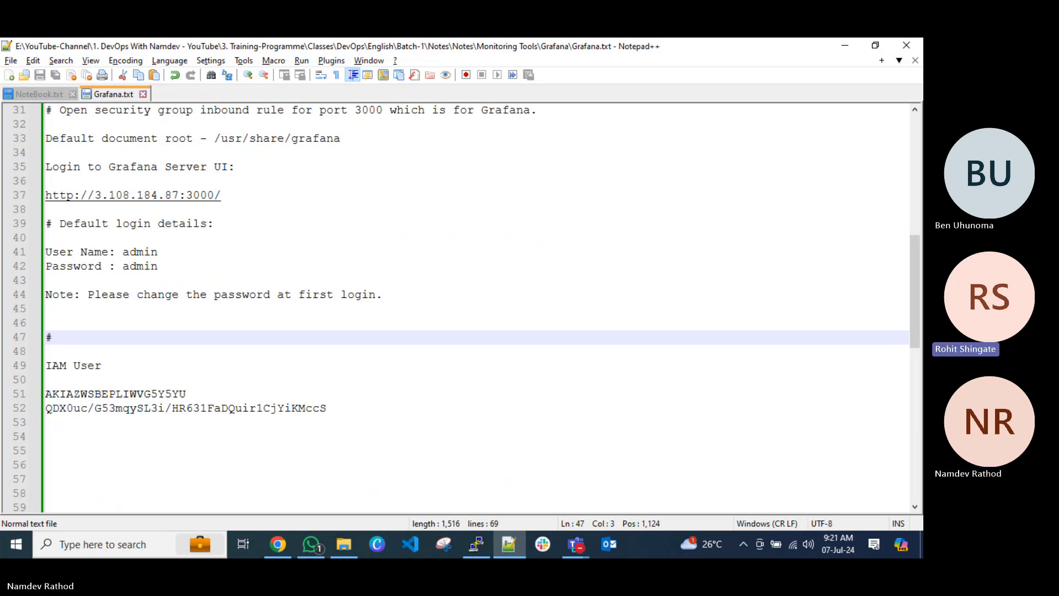
pyautogui.write('Setup th')
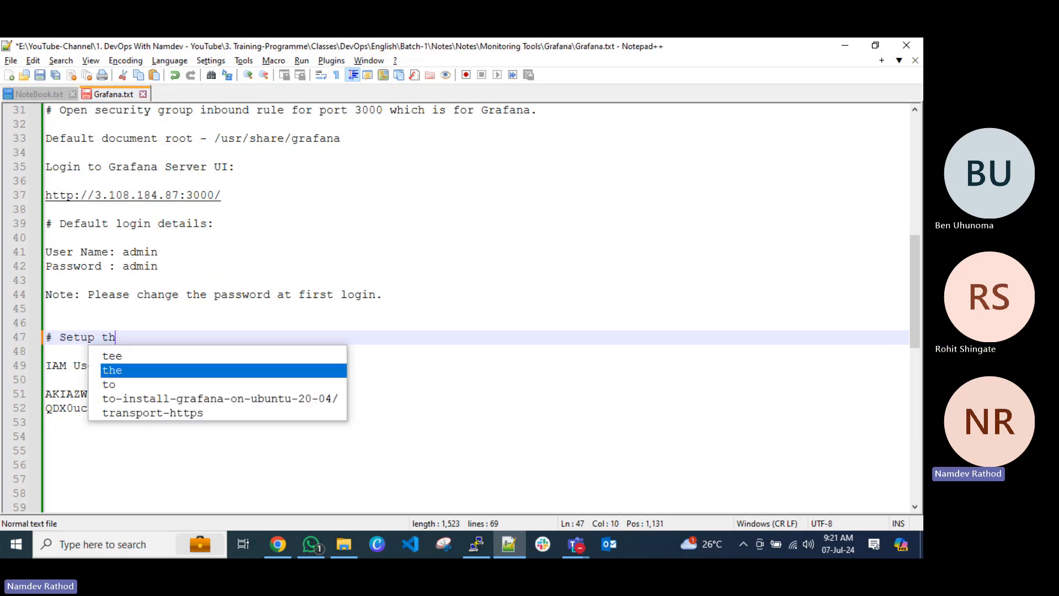
pyautogui.write('e Datasource')
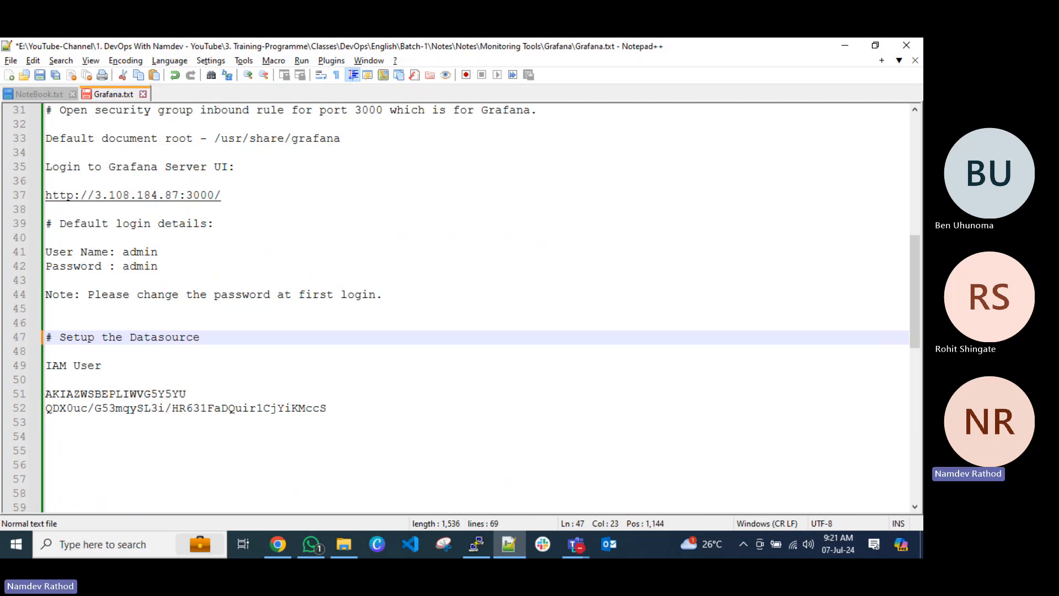
pyautogui.hotkey('ctrl', 's')
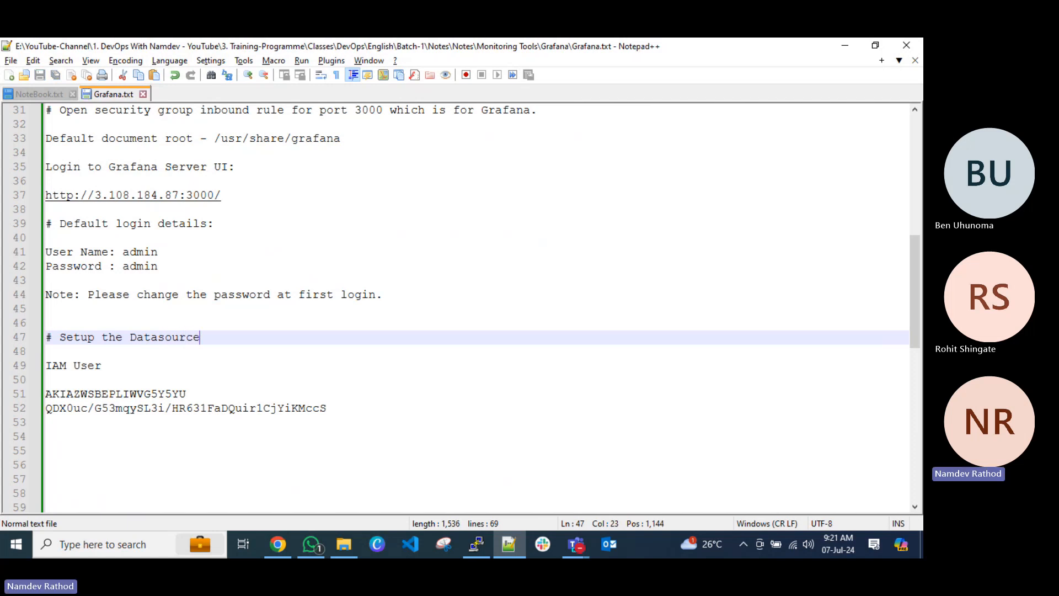
# Add the line "# Consider CloudWatch as a data source." below the Setup the Datasource heading, separated by a blank line.
pyautogui.press('Return')
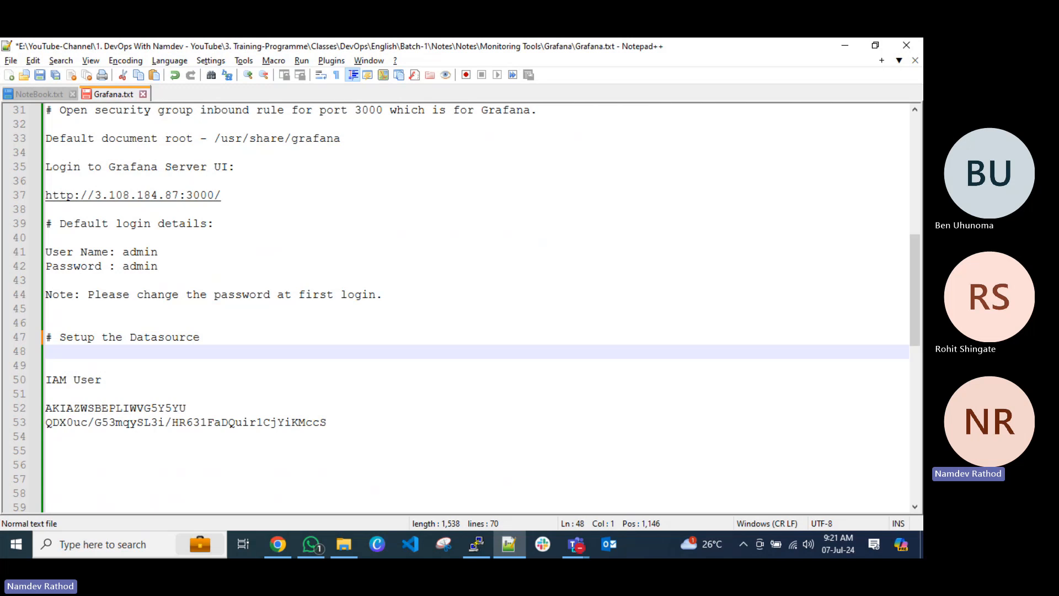
pyautogui.hotkey('ctrl', 's')
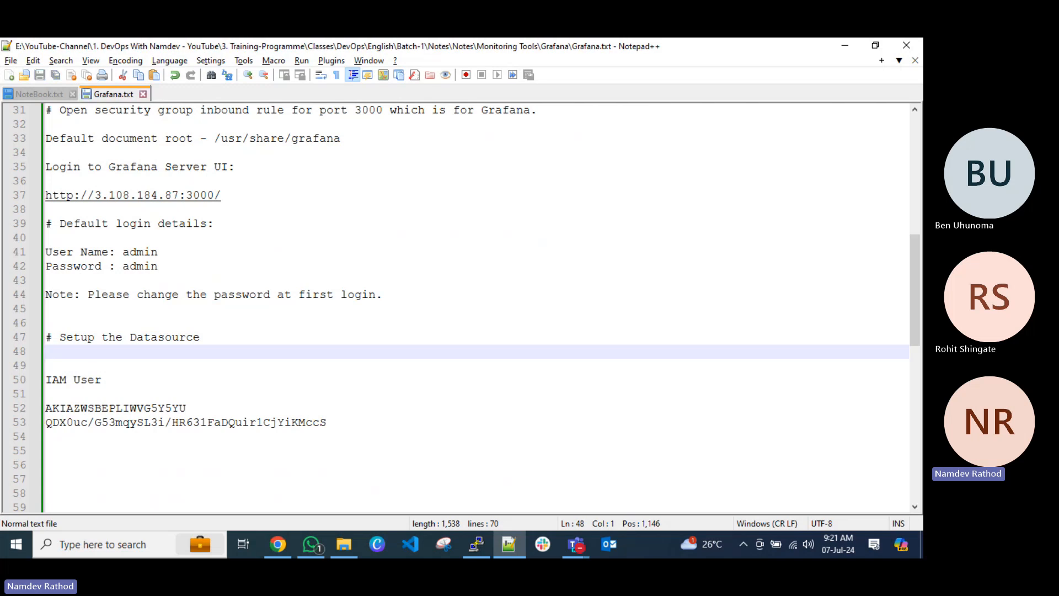
pyautogui.press('Return')
pyautogui.write('# ')
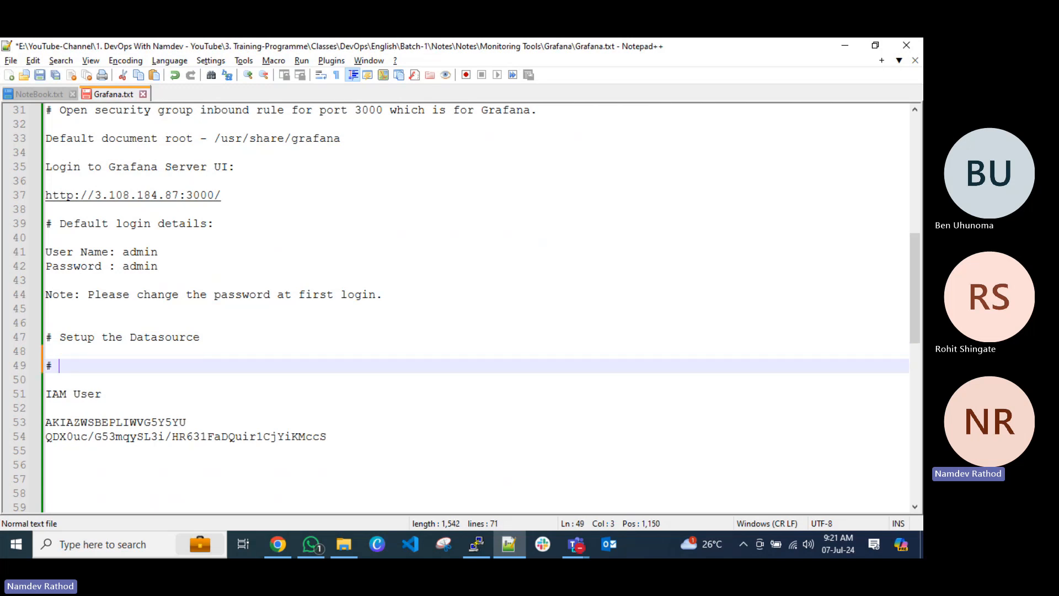
pyautogui.write('Add C')
pyautogui.press('BackSpace')
pyautogui.press('BackSpace')
pyautogui.press('BackSpace')
pyautogui.press('BackSpace')
pyautogui.press('BackSpace')
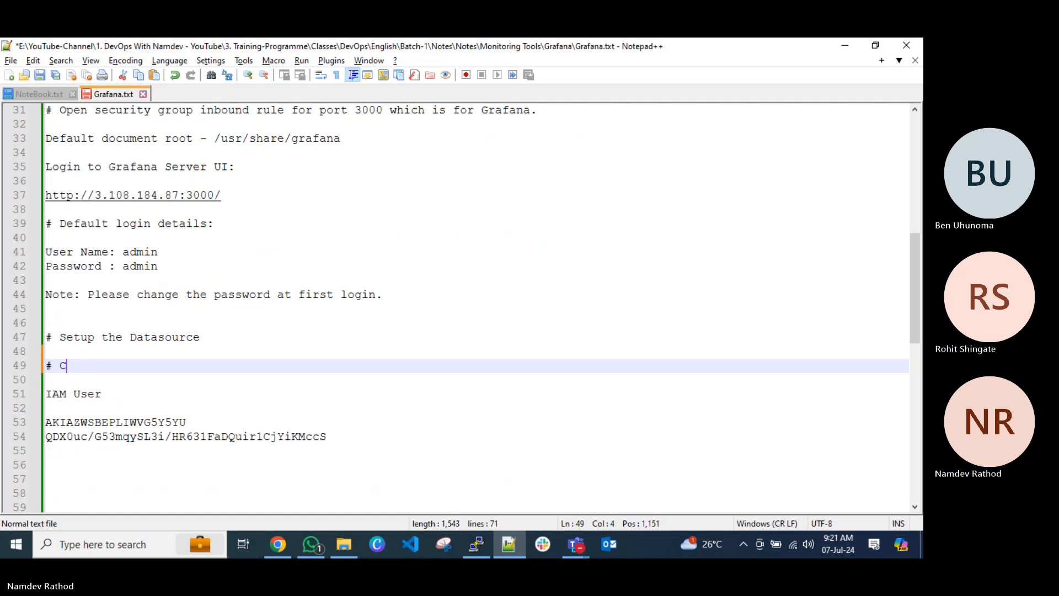
pyautogui.write('Consider C')
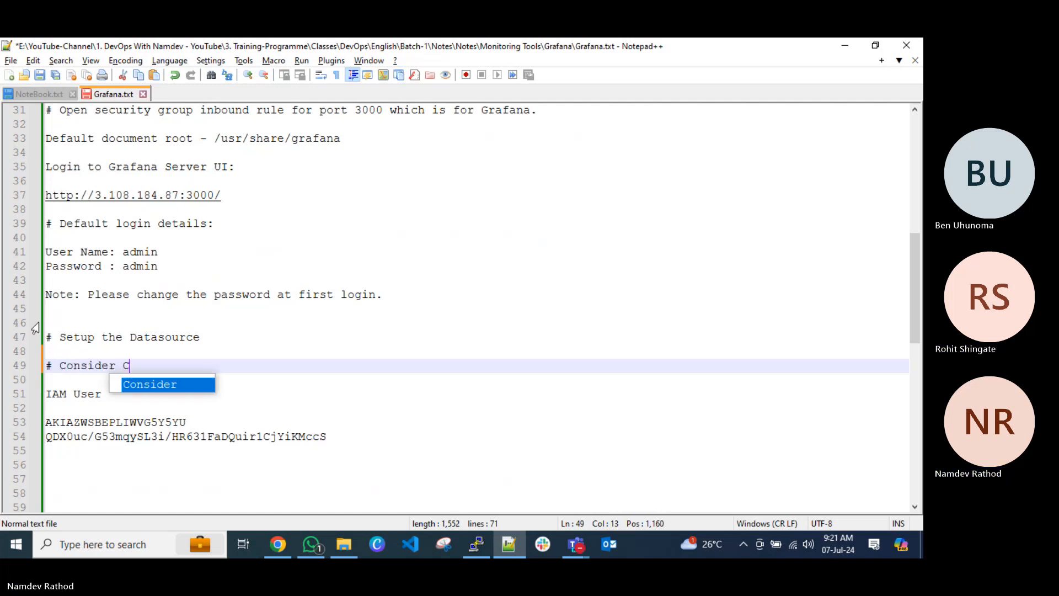
pyautogui.write('loudWatch ')
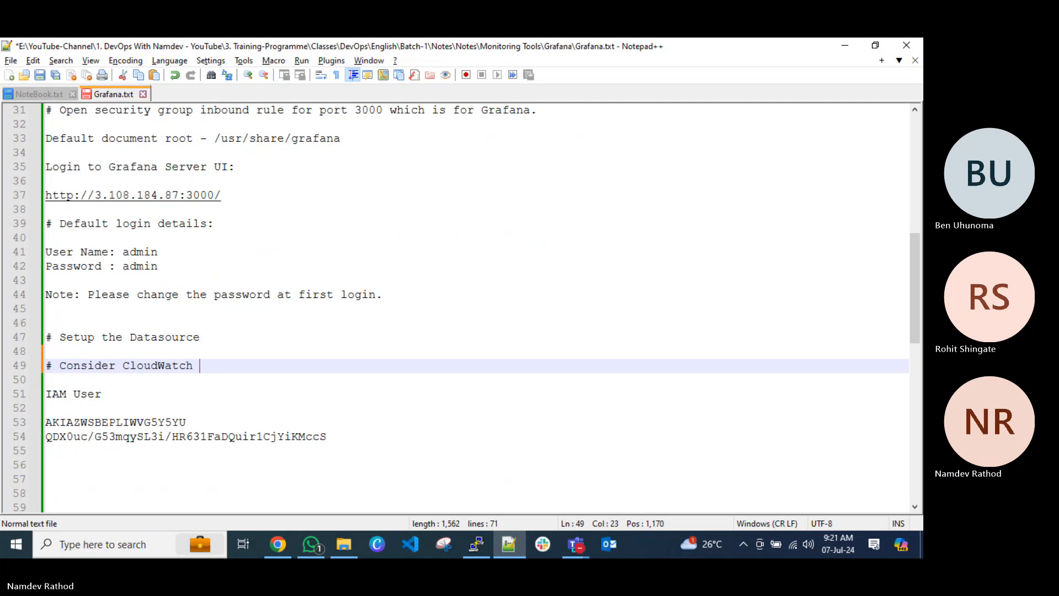
pyautogui.write('as a data s')
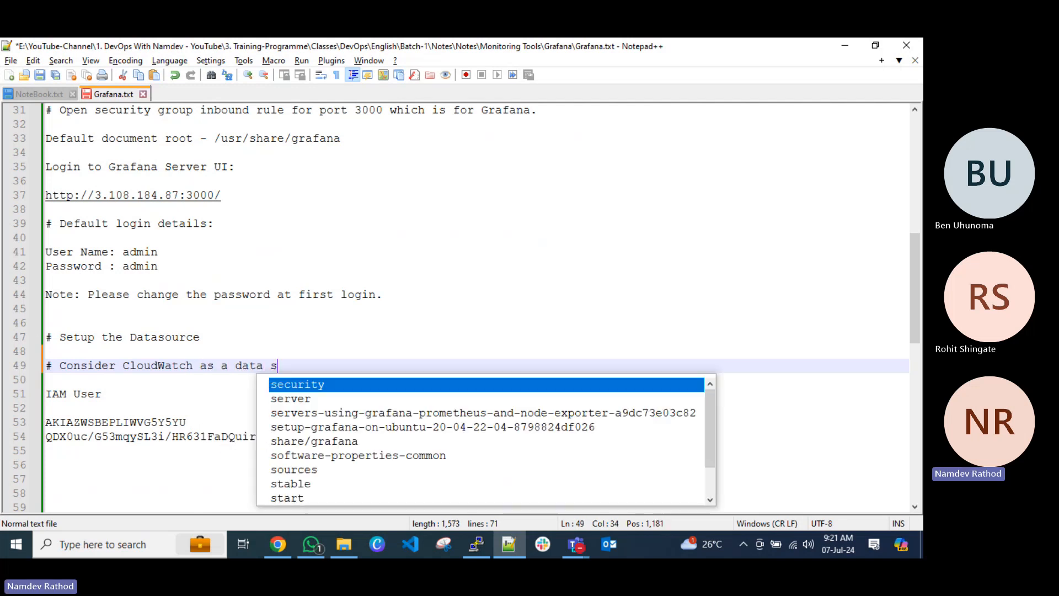
pyautogui.write('ource.')
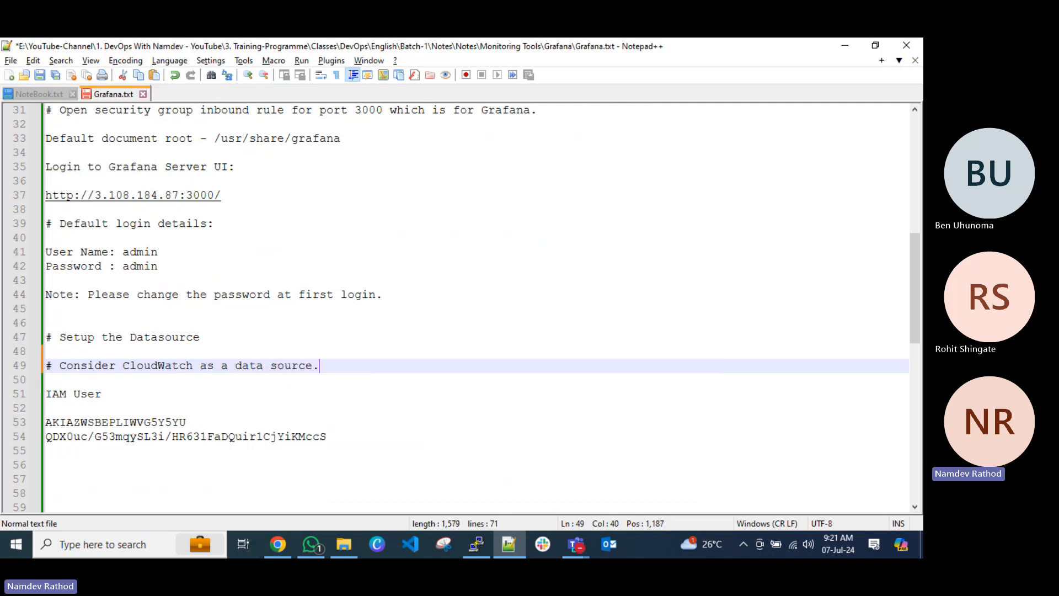
# Start a new line below the CloudWatch note, and switch to Grafana in Chrome to add the first data source.
pyautogui.press('Return')
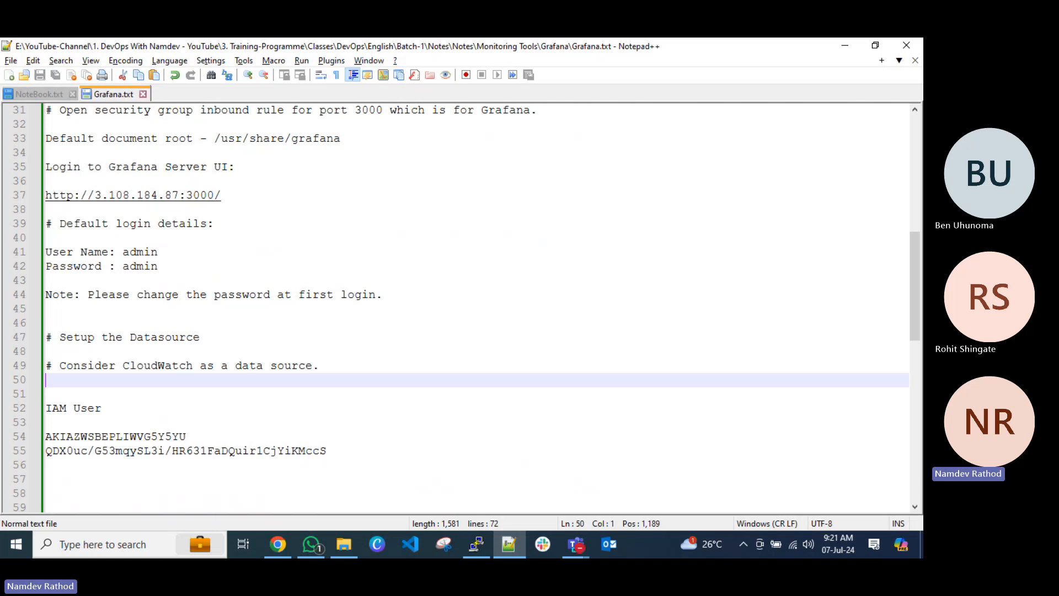
pyautogui.click(509, 546)
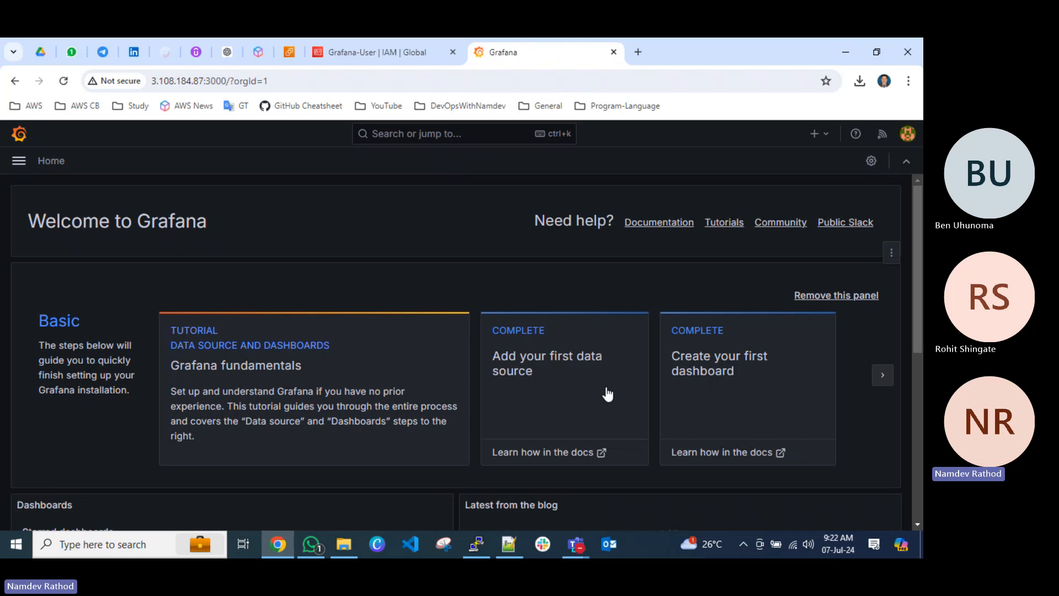
pyautogui.scroll(-1, 559, 395)
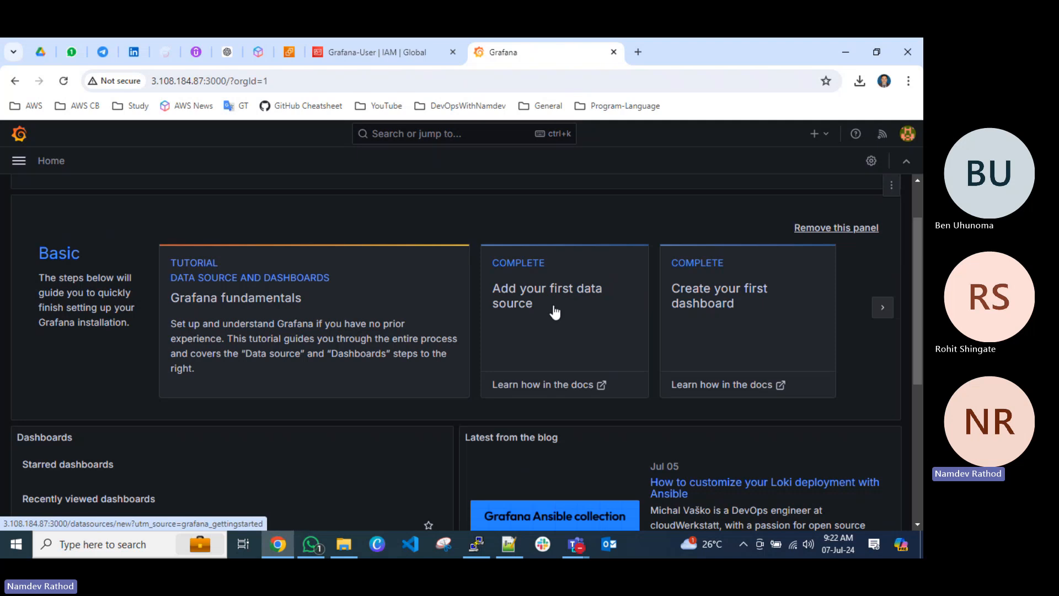
pyautogui.click(527, 293)
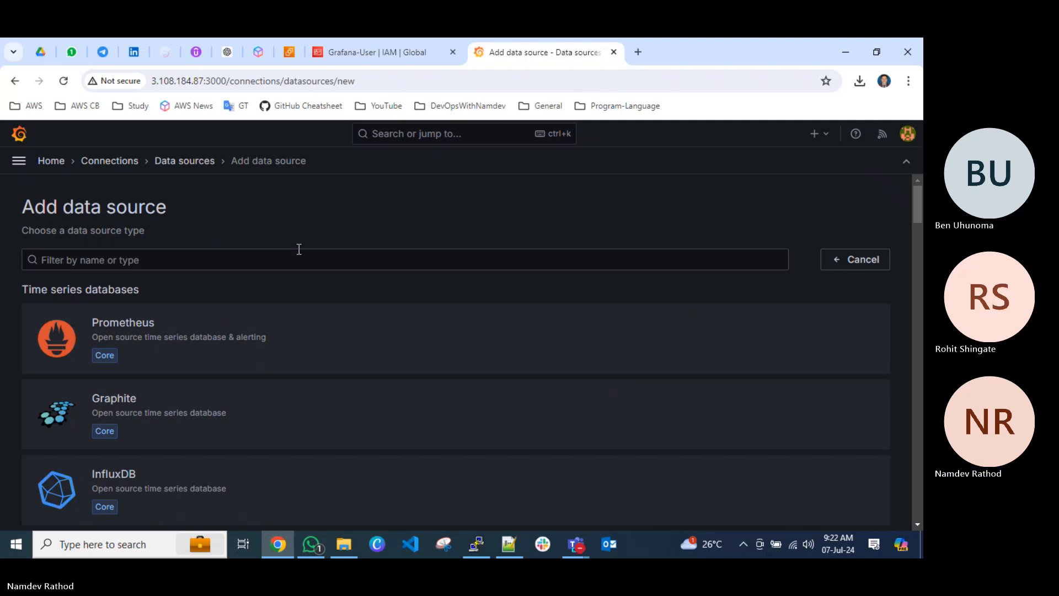
# Look through the available data source types, from time series databases to cloud services, enterprise plugins and others.
pyautogui.scroll(-1, 298, 248)
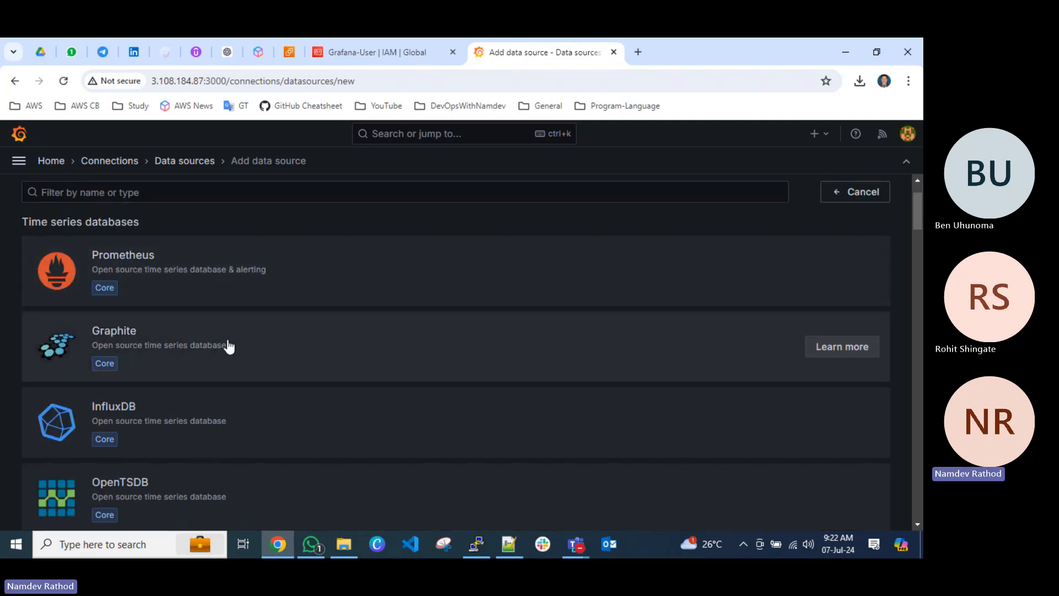
pyautogui.scroll(-2, 232, 345)
pyautogui.scroll(-2, 251, 341)
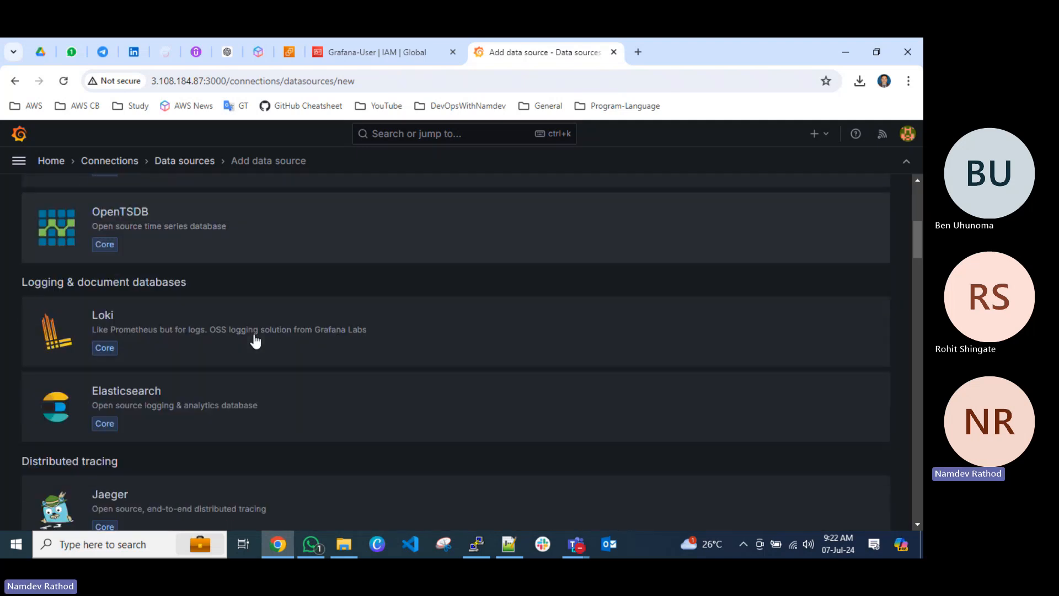
pyautogui.scroll(-2, 253, 338)
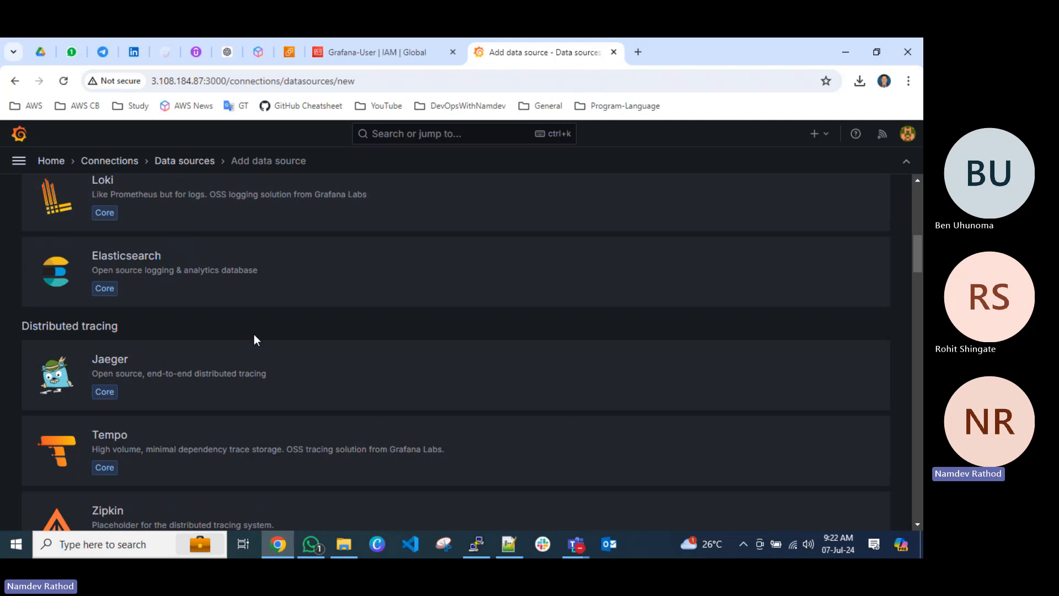
pyautogui.scroll(-2, 184, 292)
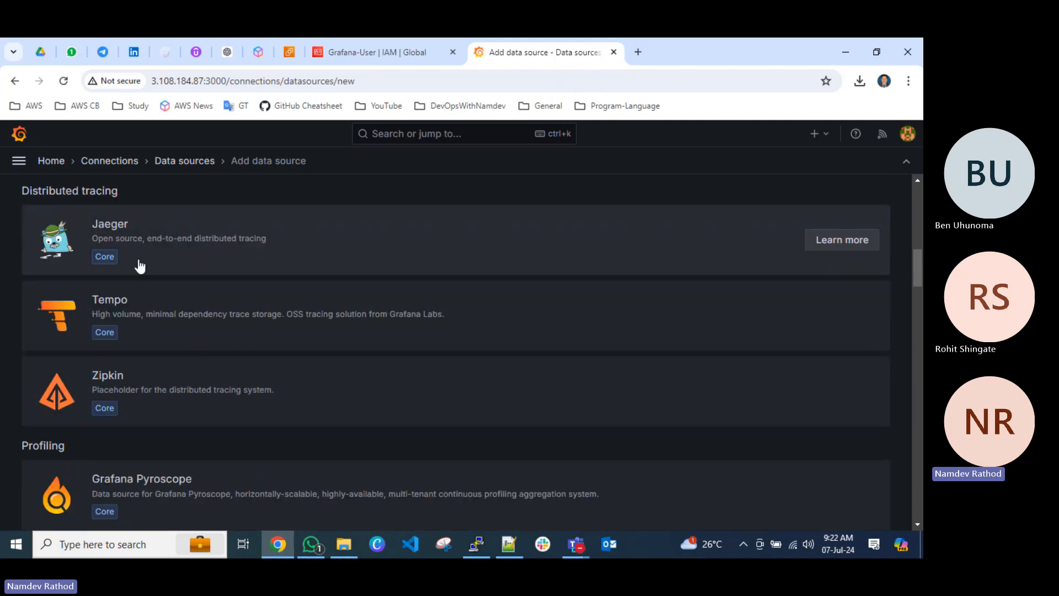
pyautogui.scroll(-2, 249, 329)
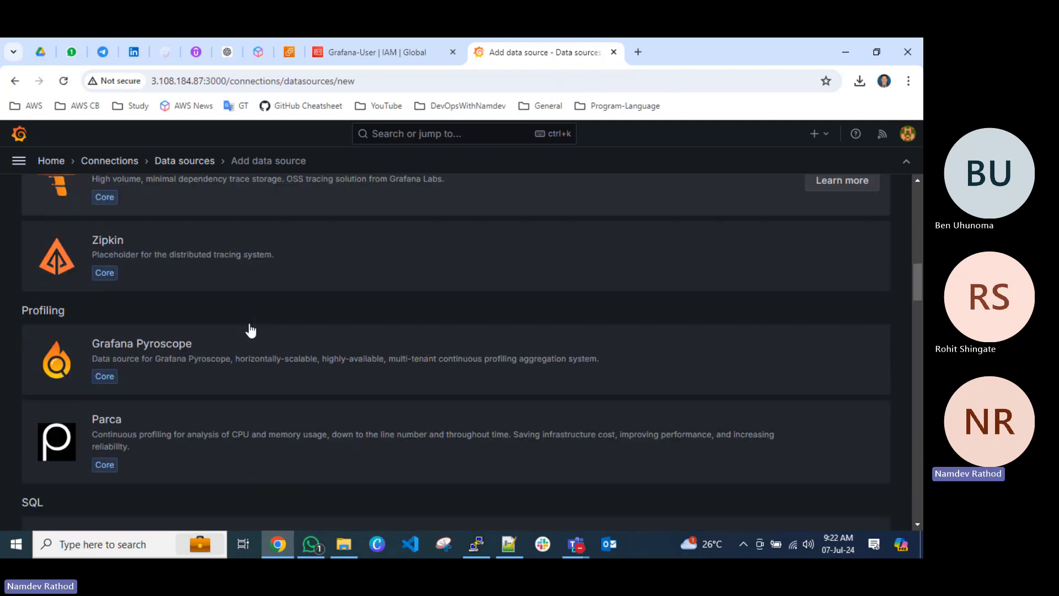
pyautogui.scroll(-2, 213, 305)
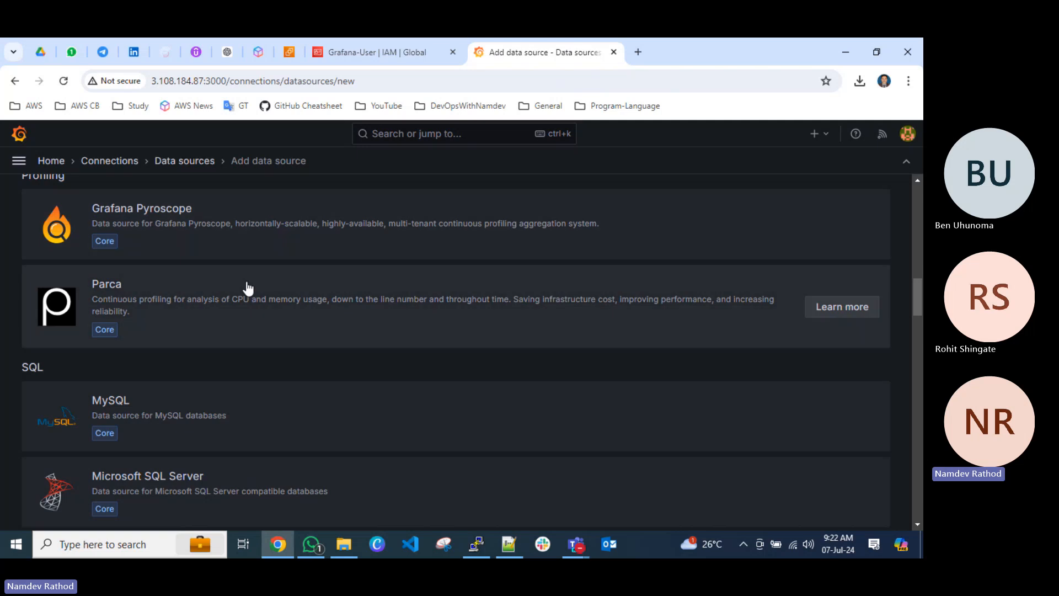
pyautogui.scroll(-2, 247, 288)
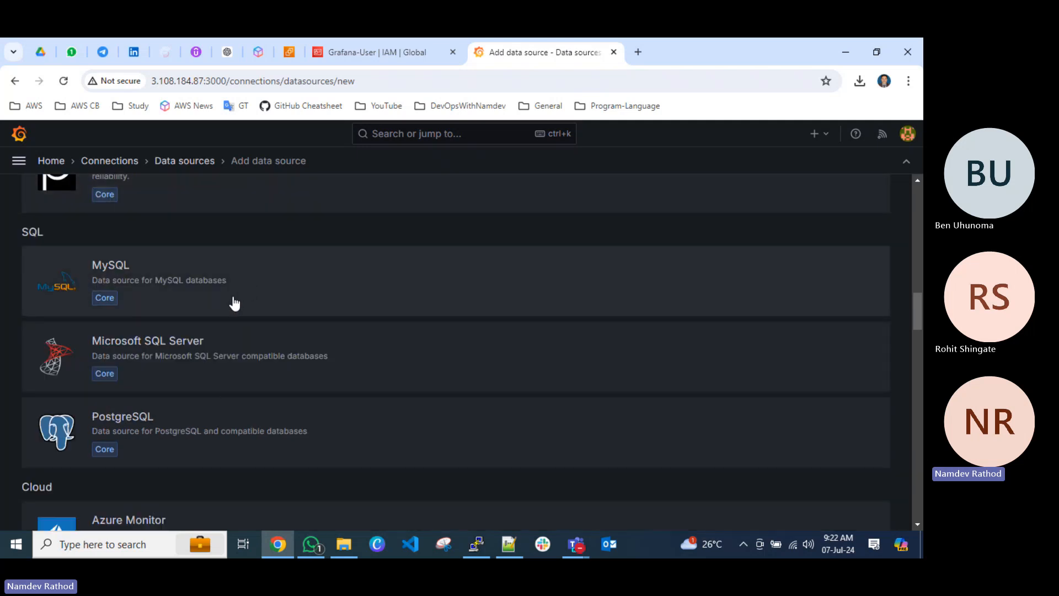
pyautogui.scroll(-2, 300, 317)
pyautogui.scroll(-2, 302, 319)
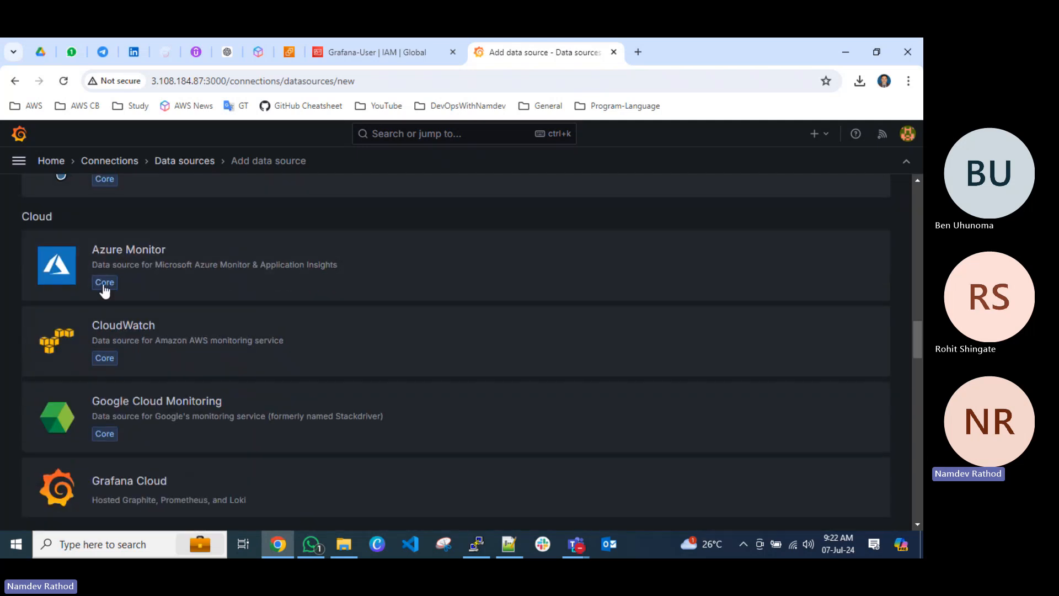
pyautogui.scroll(-2, 268, 362)
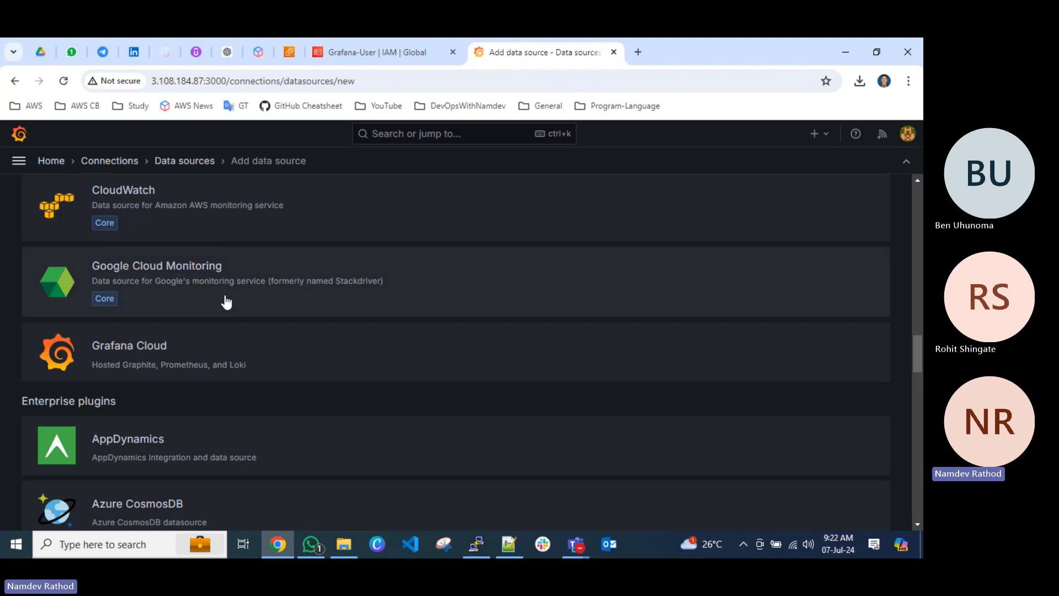
pyautogui.scroll(-3, 271, 367)
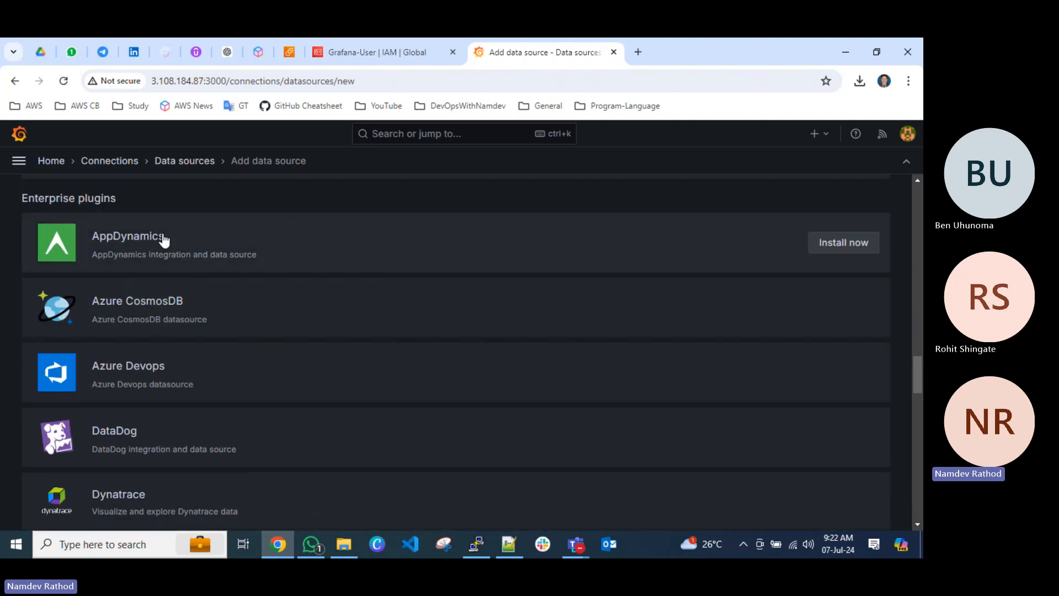
pyautogui.scroll(-2, 237, 343)
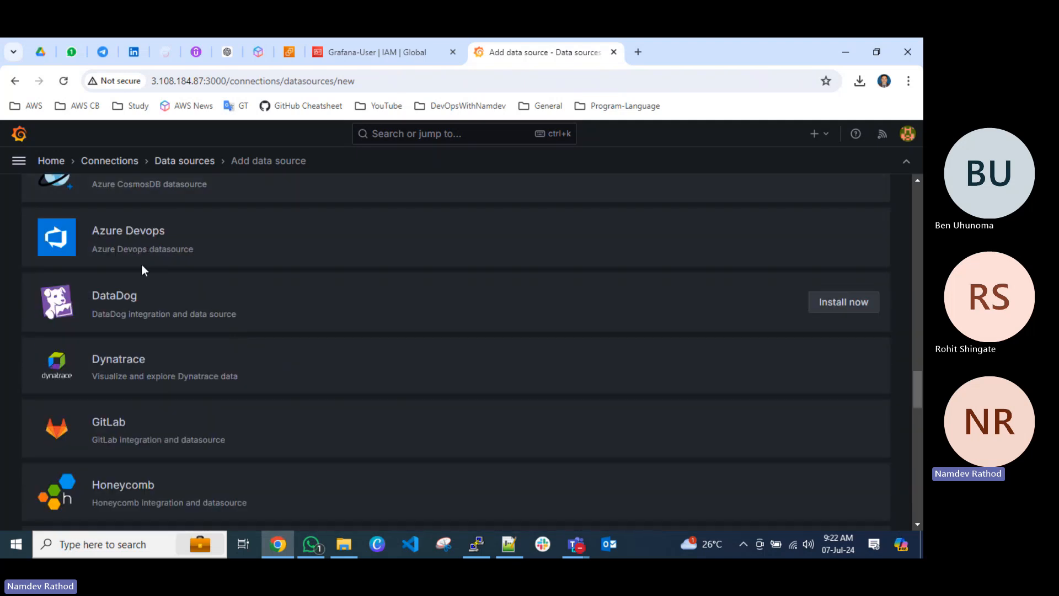
pyautogui.scroll(-5, 232, 337)
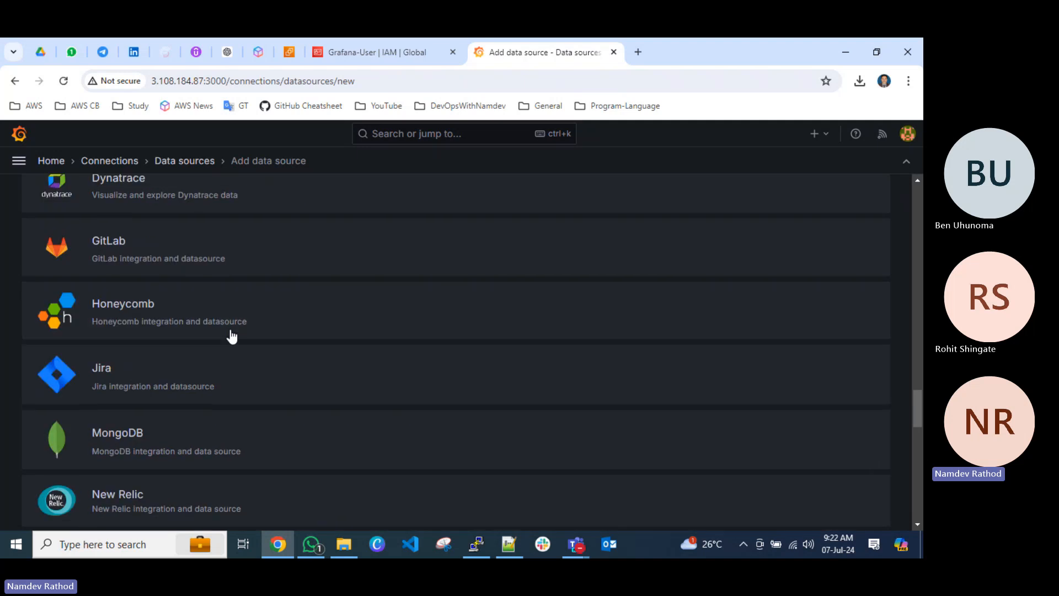
pyautogui.scroll(-6, 232, 335)
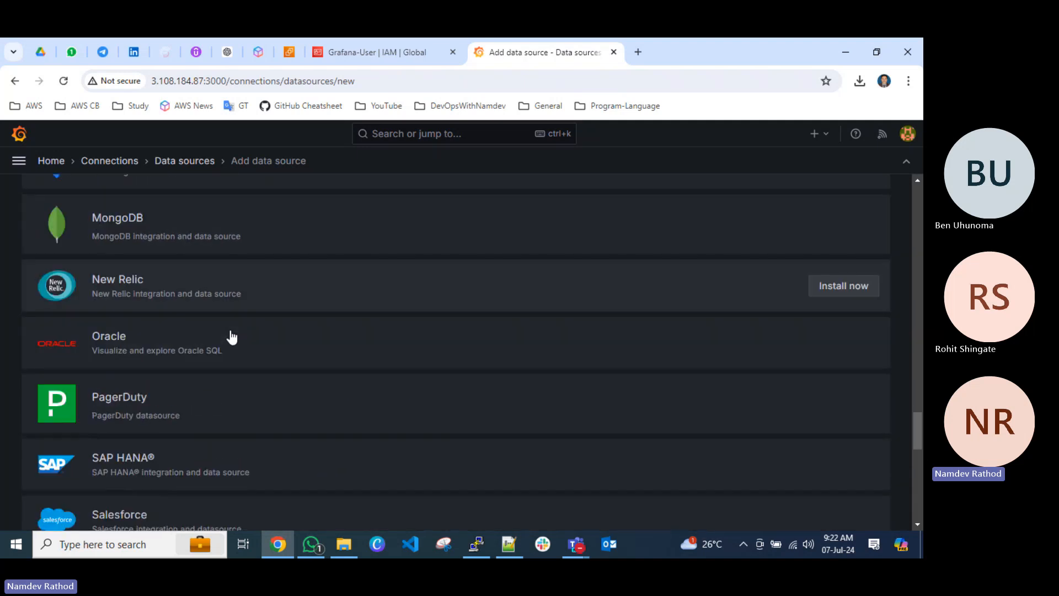
pyautogui.scroll(-4, 210, 329)
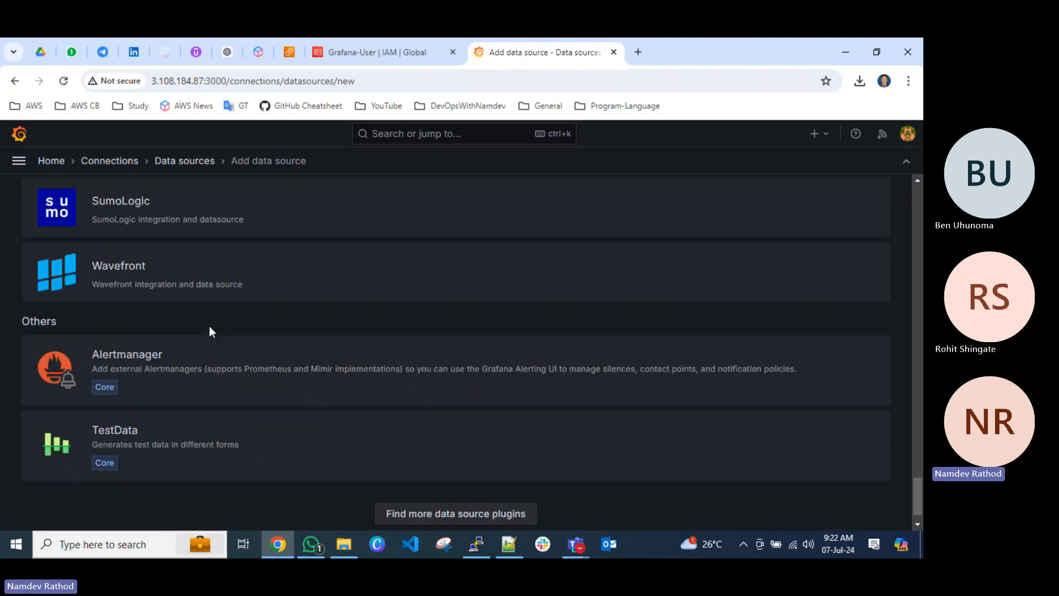
# Choose CloudWatch in the Cloud category as the type of the new data source.
pyautogui.scroll(11, 210, 329)
pyautogui.scroll(10, 210, 326)
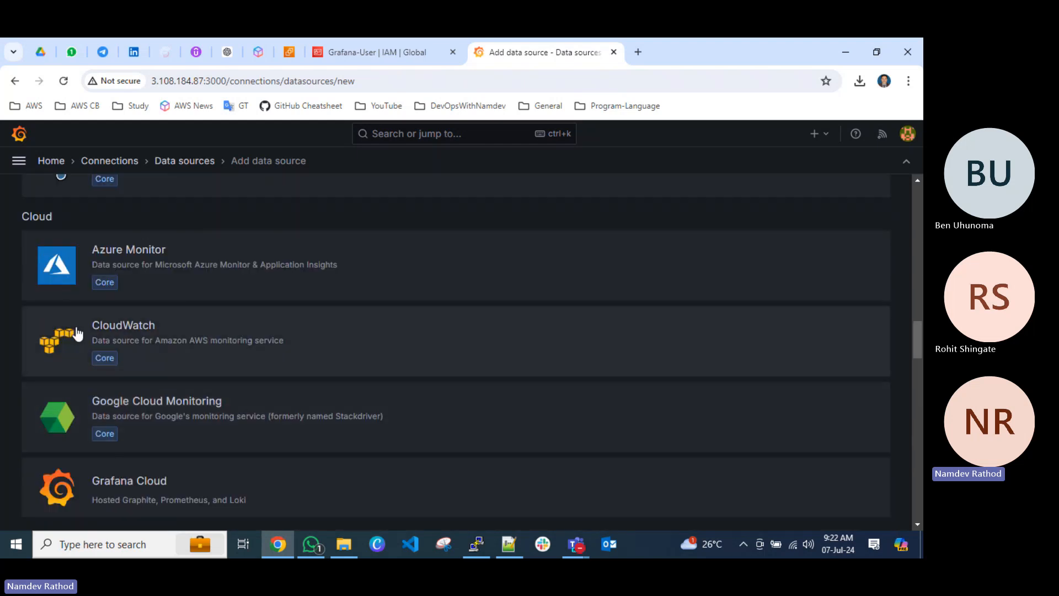
pyautogui.click(116, 329)
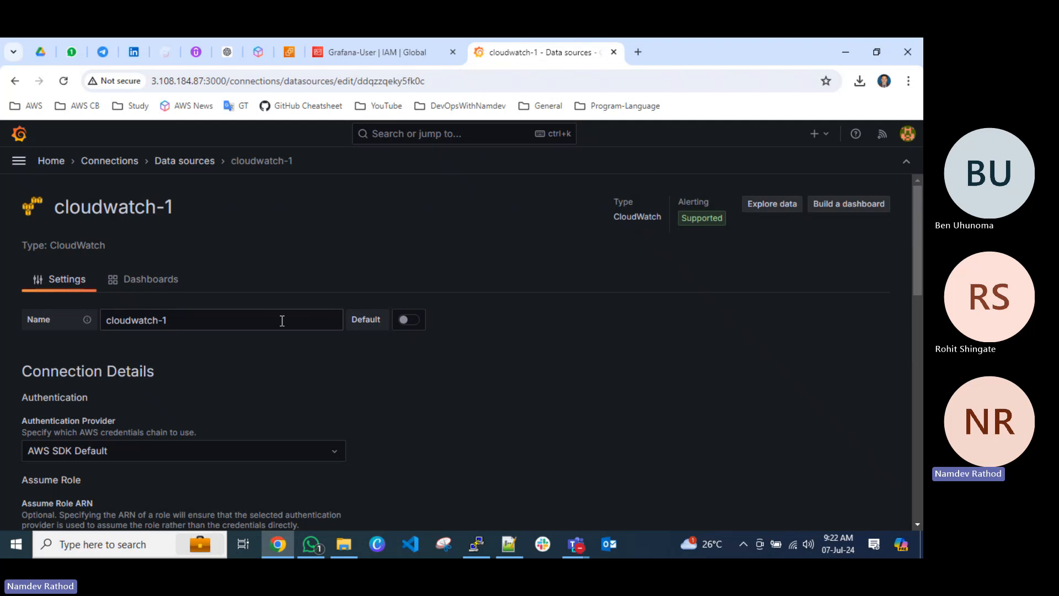
# Set the CloudWatch data source's authentication provider to Access & secret key.
pyautogui.scroll(-1, 282, 321)
pyautogui.scroll(-3, 254, 317)
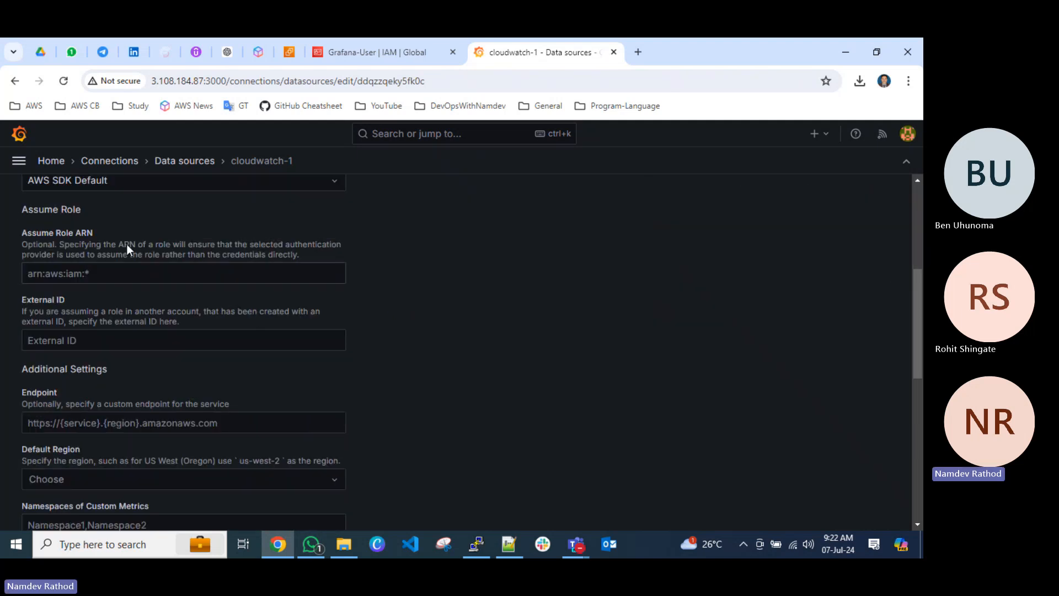
pyautogui.scroll(3, 129, 299)
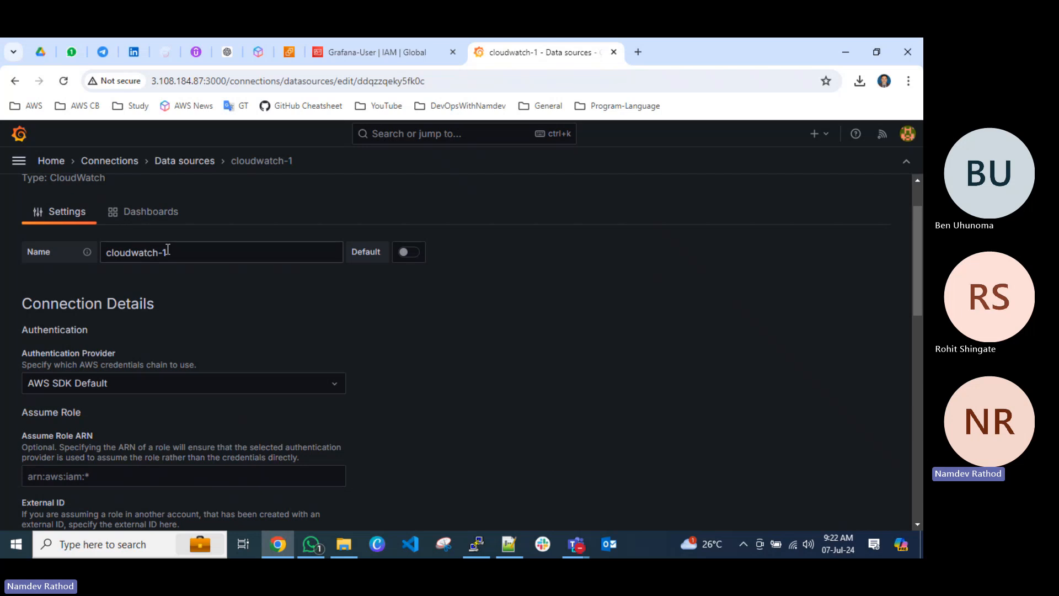
pyautogui.scroll(-2, 191, 291)
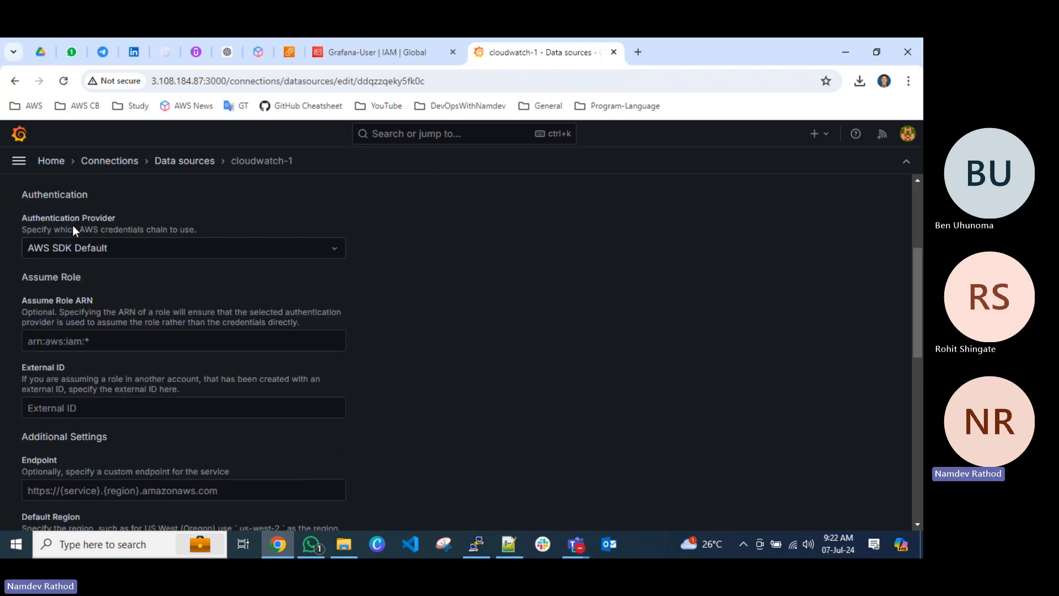
pyautogui.click(143, 248)
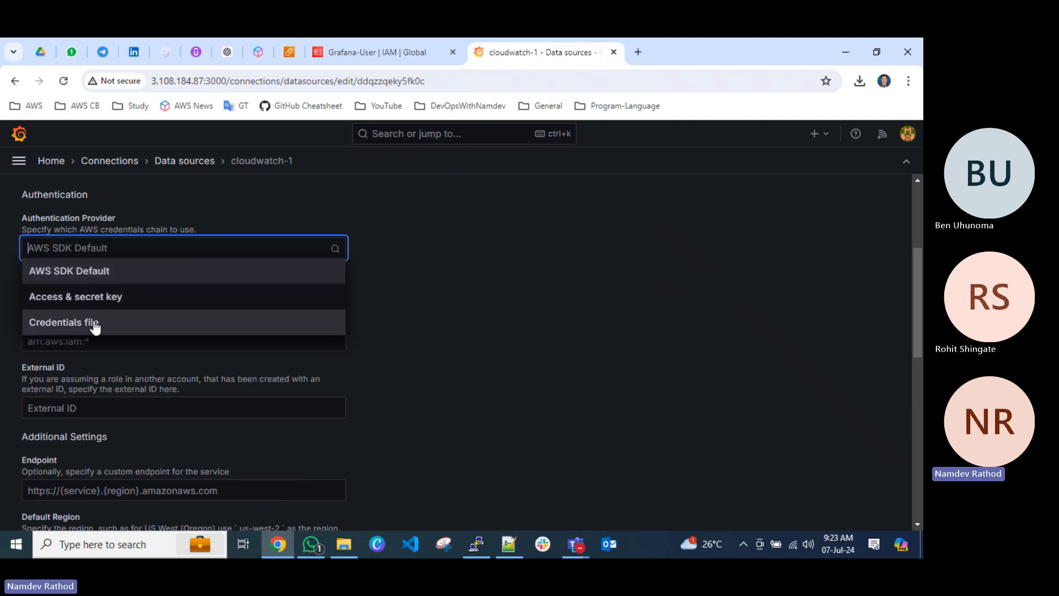
pyautogui.click(110, 300)
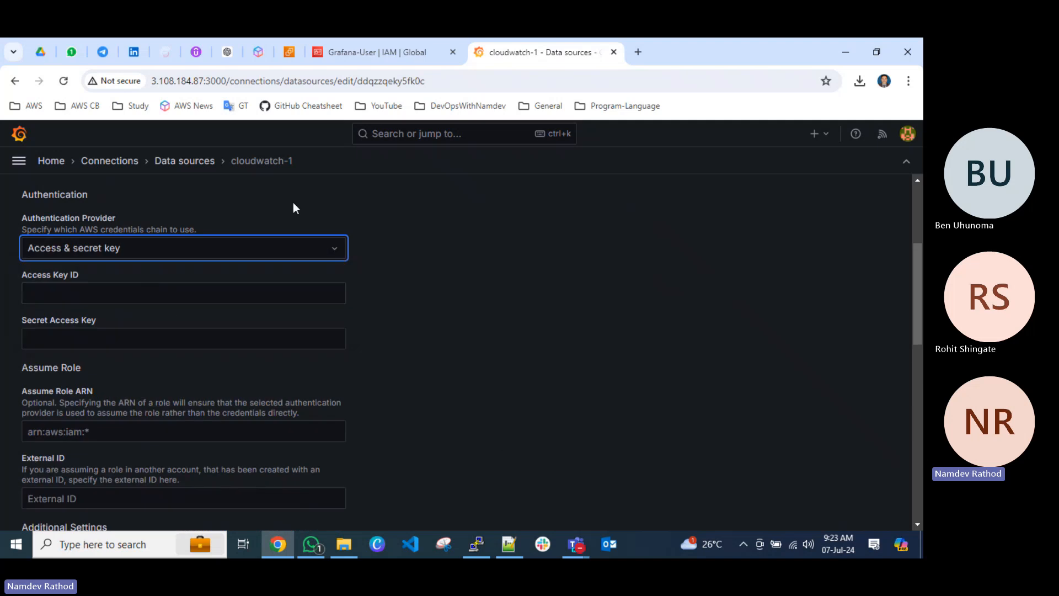
# In the Notepad++ notes, add the line "# Create IAM User with CloudWatch permission" below the CloudWatch data source line, separated by a blank line.
pyautogui.click(506, 544)
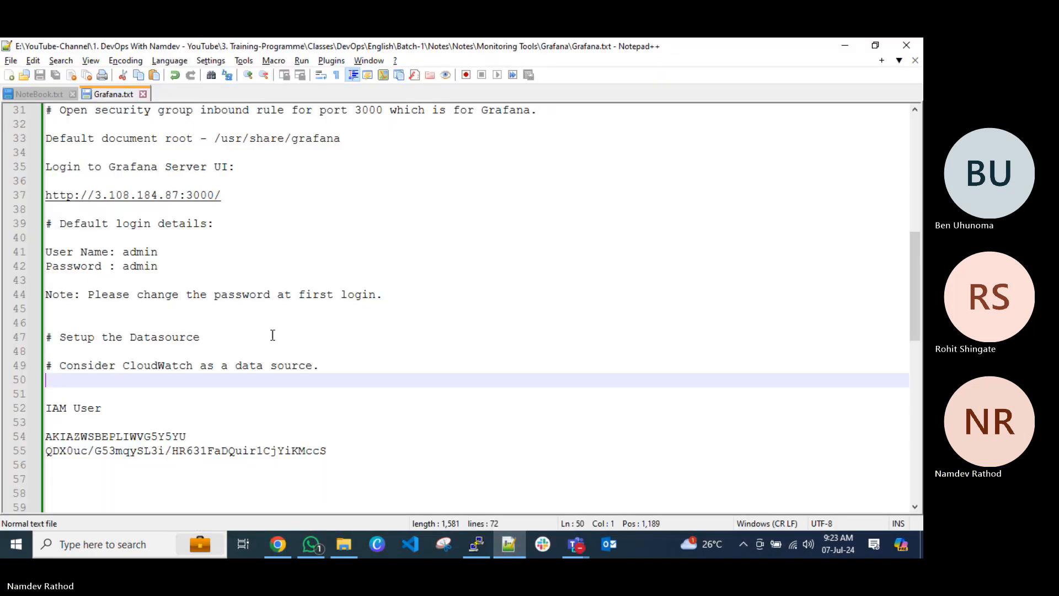
pyautogui.press('Return')
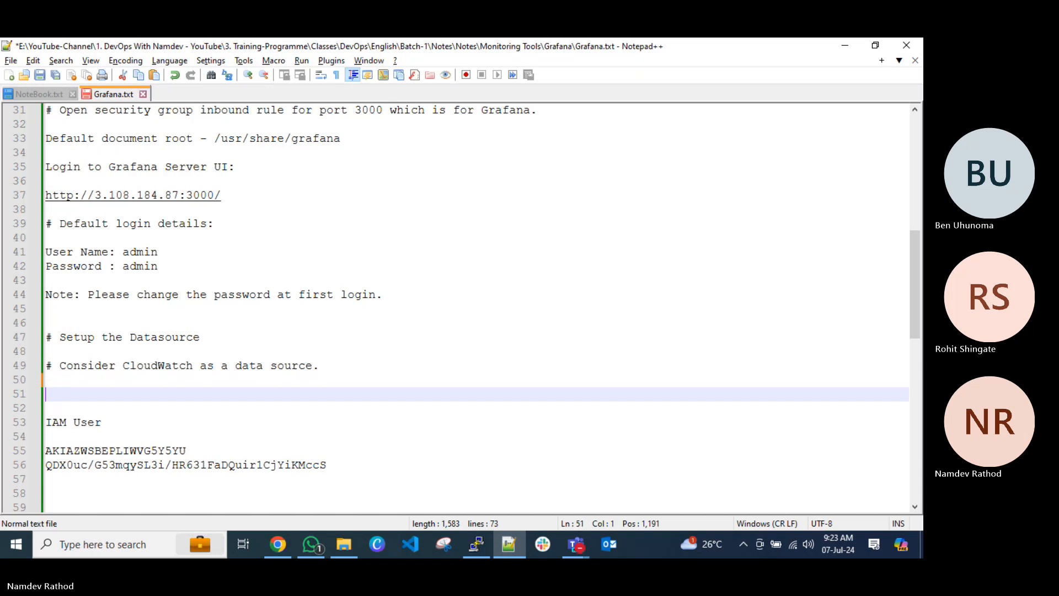
pyautogui.write('# Crea')
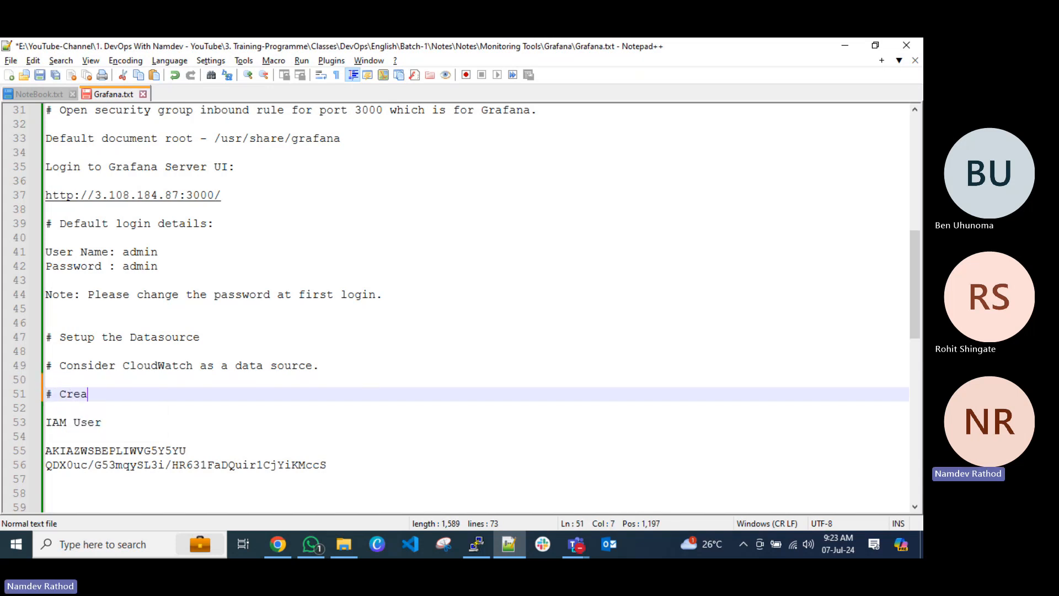
pyautogui.write('te IA')
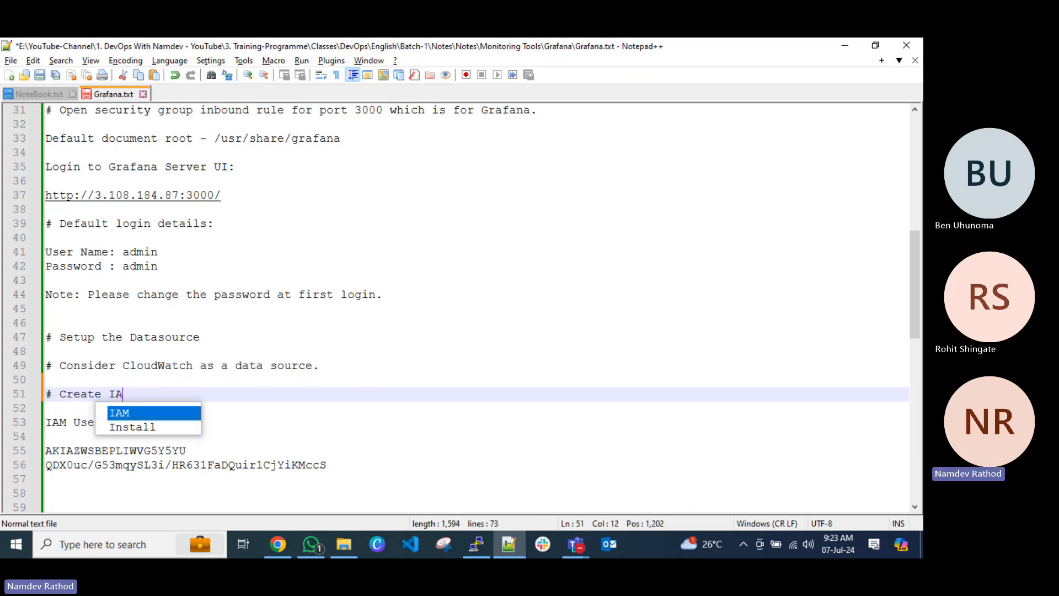
pyautogui.write('M User with Cloud')
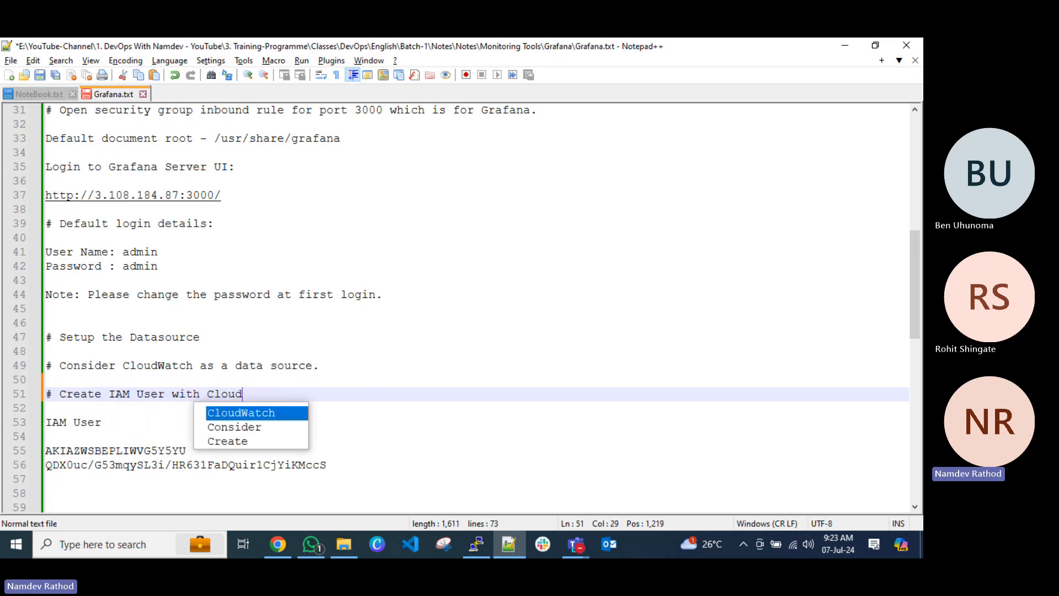
pyautogui.press('Return')
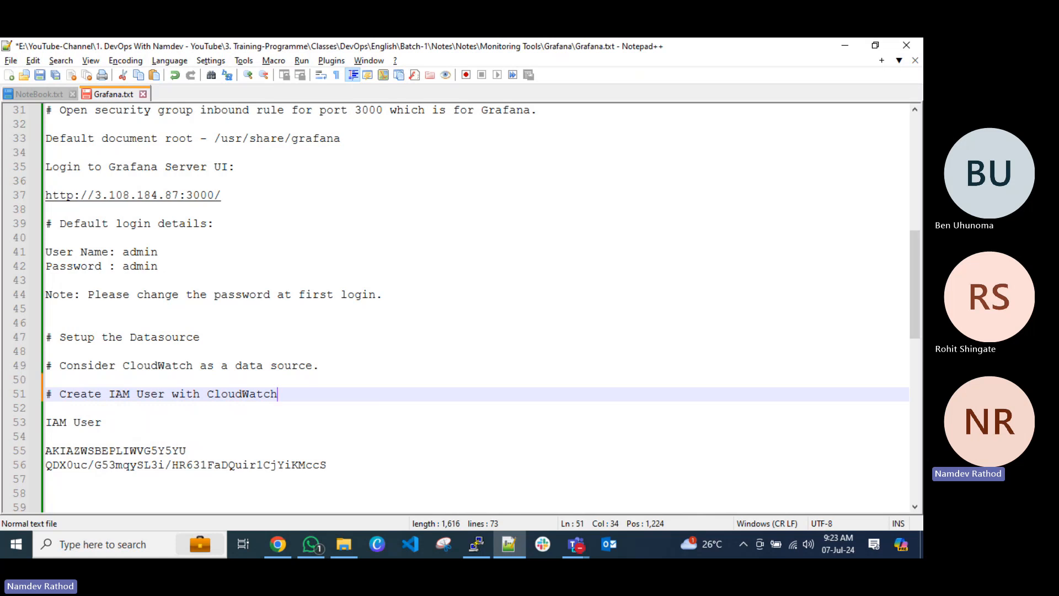
pyautogui.write('permission')
# Add the line "# Create access key and secret access key" directly below the IAM User creation line.
pyautogui.press('Return')
pyautogui.write('# ')
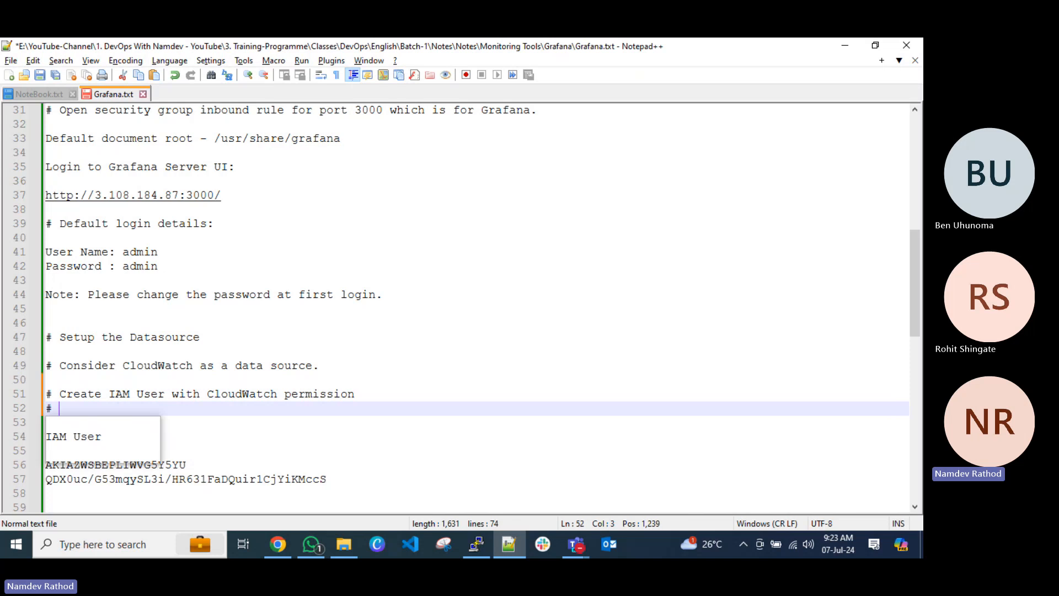
pyautogui.write('Create')
pyautogui.write('acc')
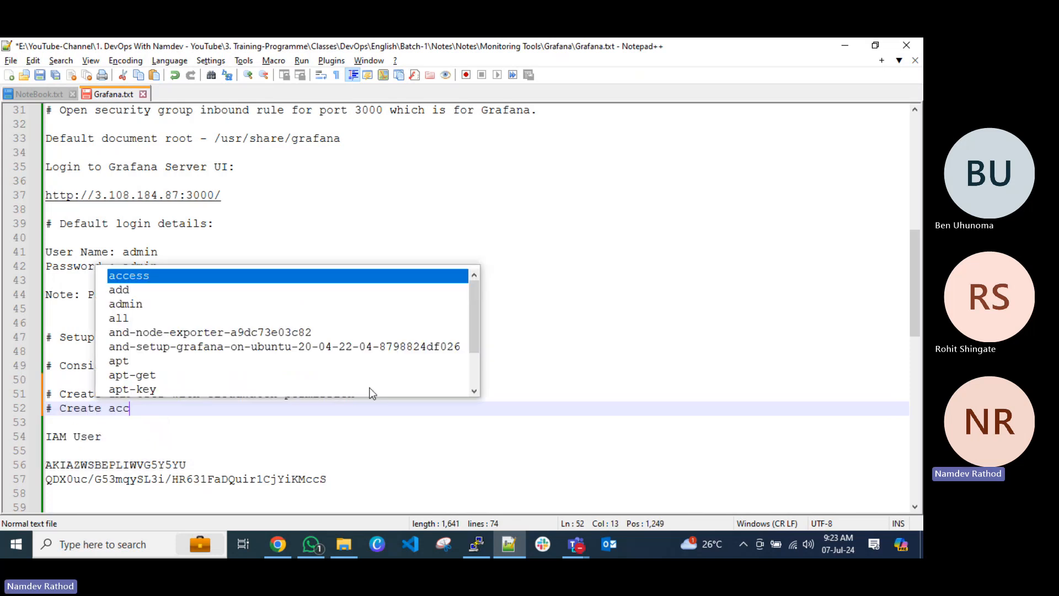
pyautogui.write('ess key and s')
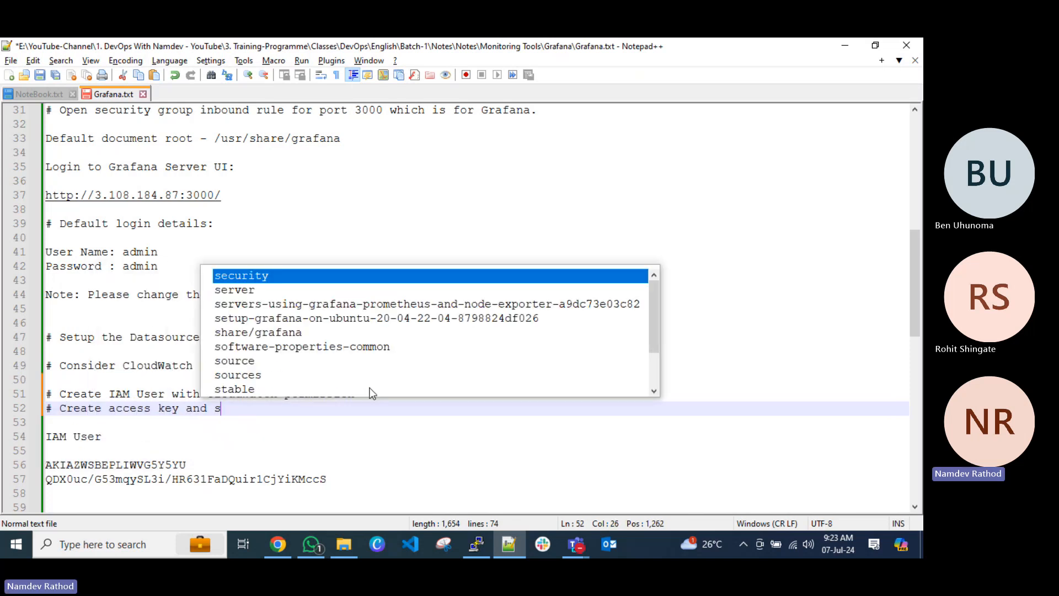
pyautogui.write('ecret access key')
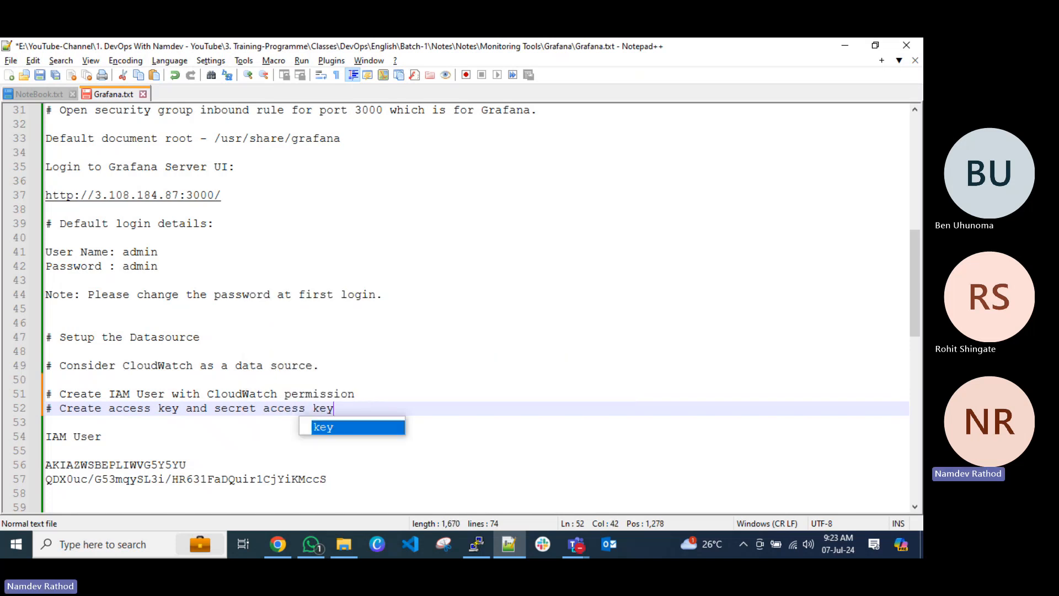
# Complete the line "# Create access key and secret access key", add an empty line below it, and save the notes.
pyautogui.press('Return')
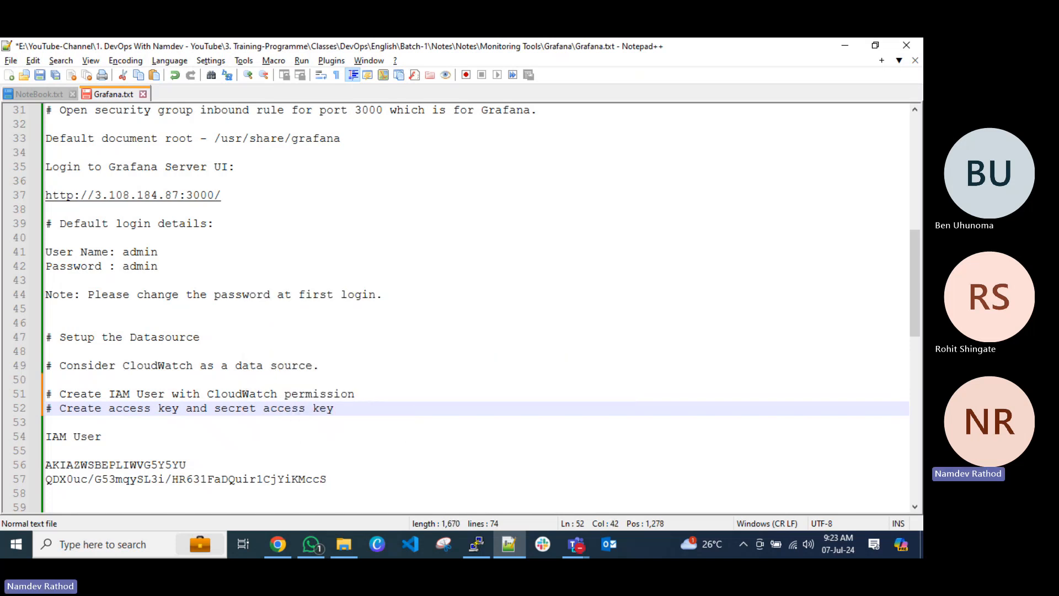
pyautogui.press('Return')
pyautogui.hotkey('ctrl', 's')
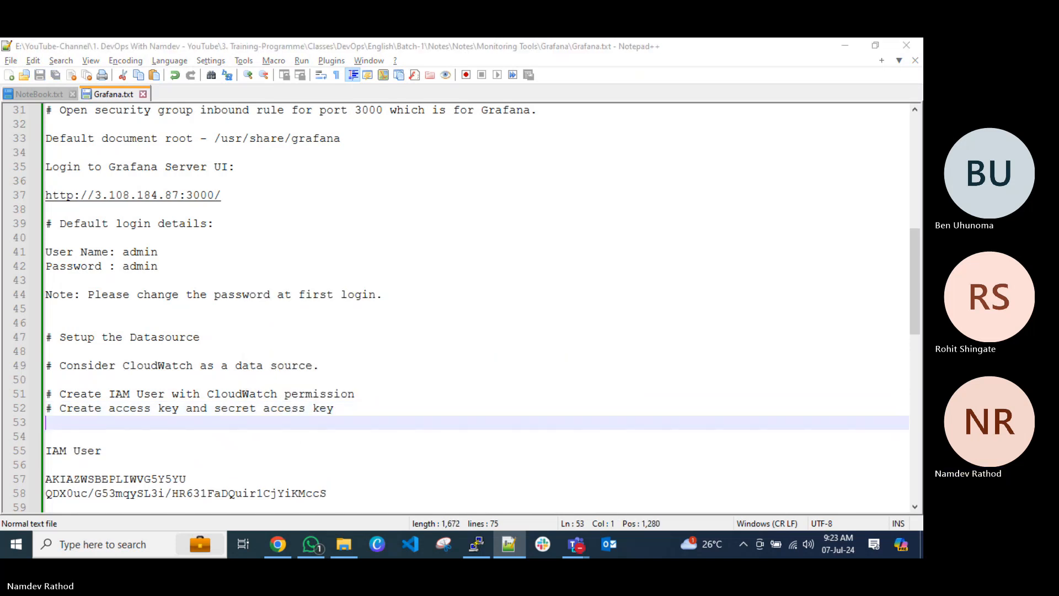
# Switch to the AWS IAM console in the browser and open the access keys section of Grafana-User's security credentials.
pyautogui.hotkey('alt', 'Tab')
pyautogui.doubleClick(691, 51)
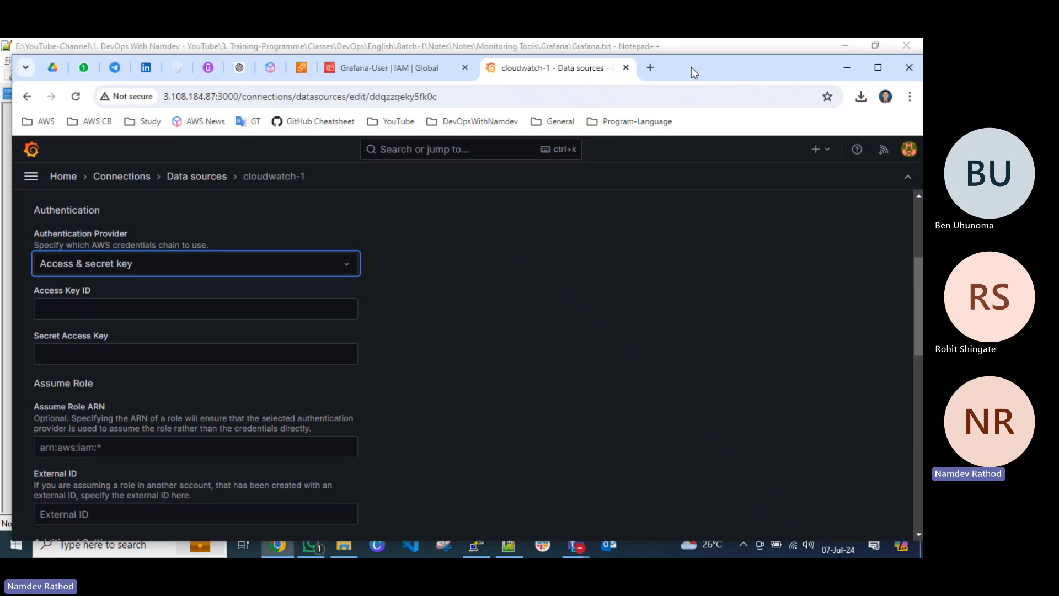
pyautogui.click(378, 78)
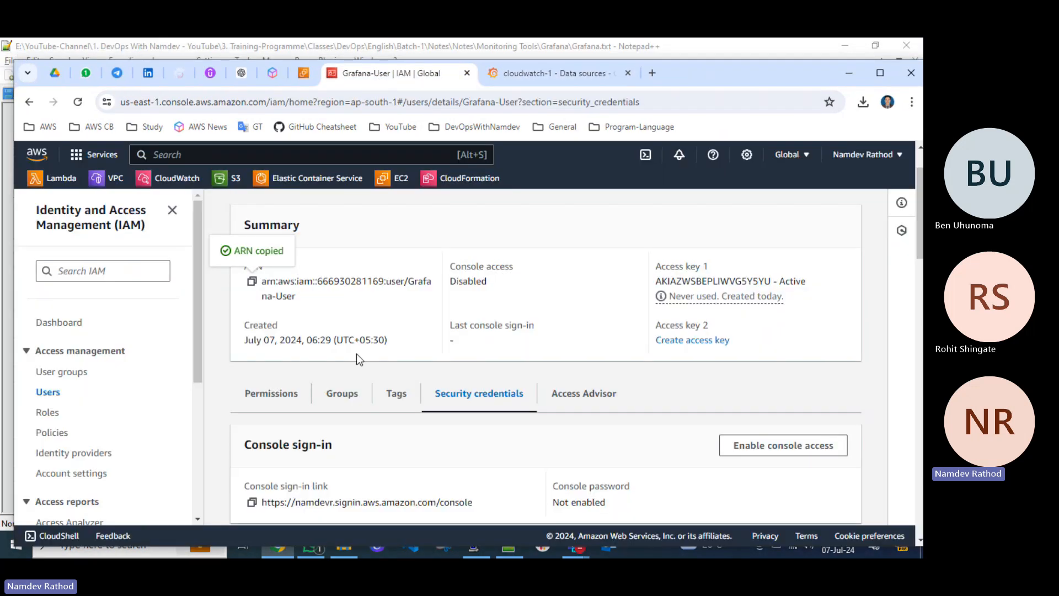
pyautogui.scroll(2, 221, 256)
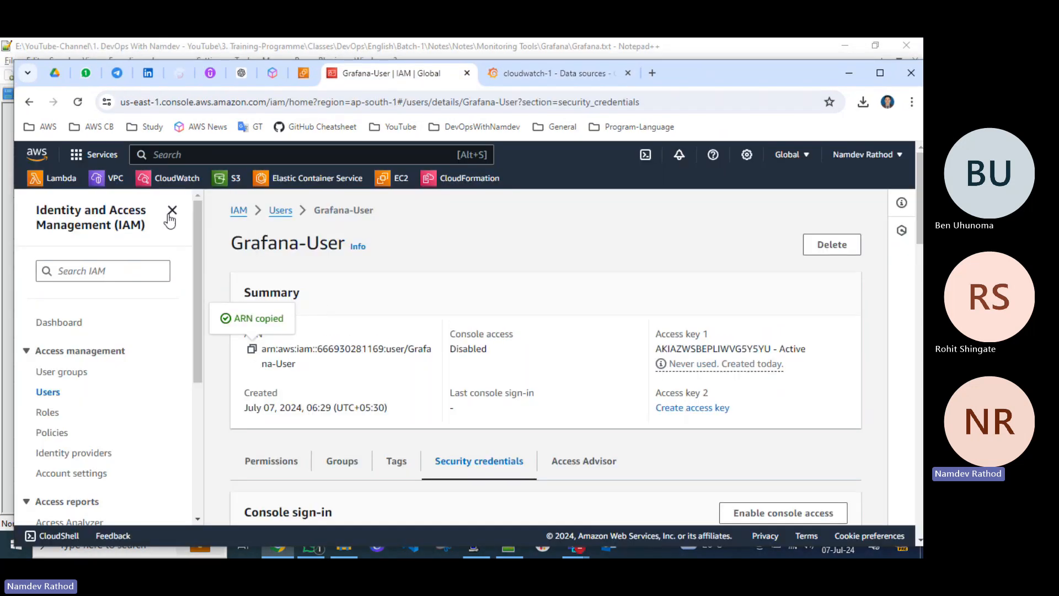
pyautogui.click(55, 397)
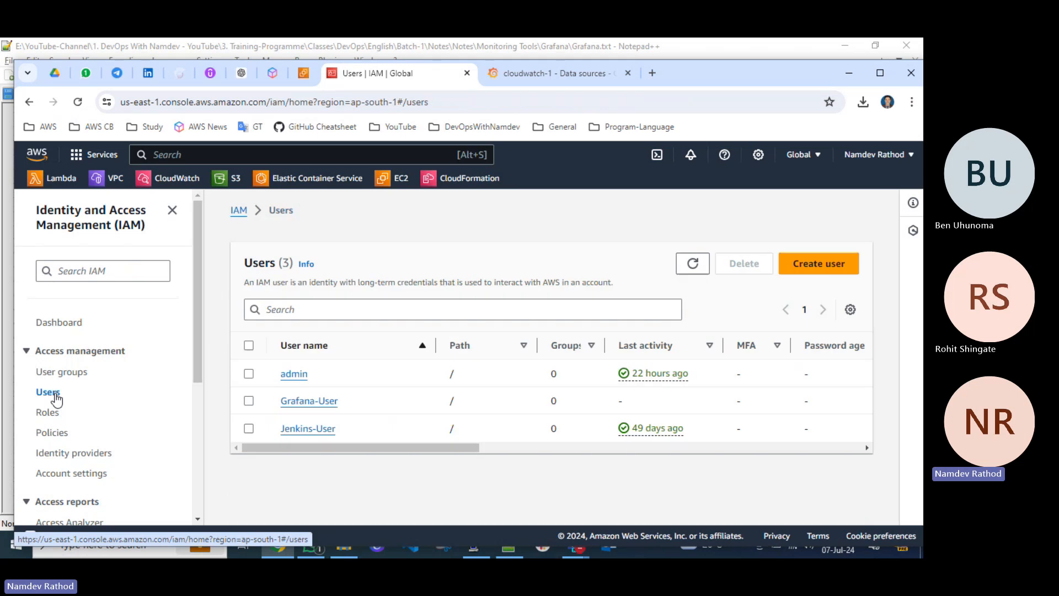
pyautogui.click(321, 402)
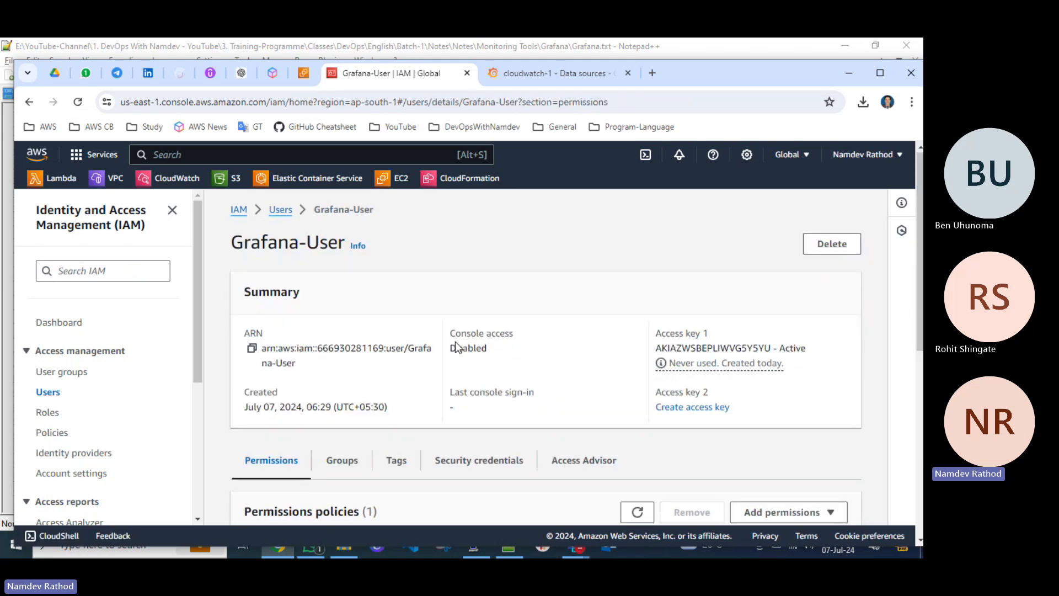
pyautogui.scroll(-2, 455, 342)
pyautogui.click(492, 333)
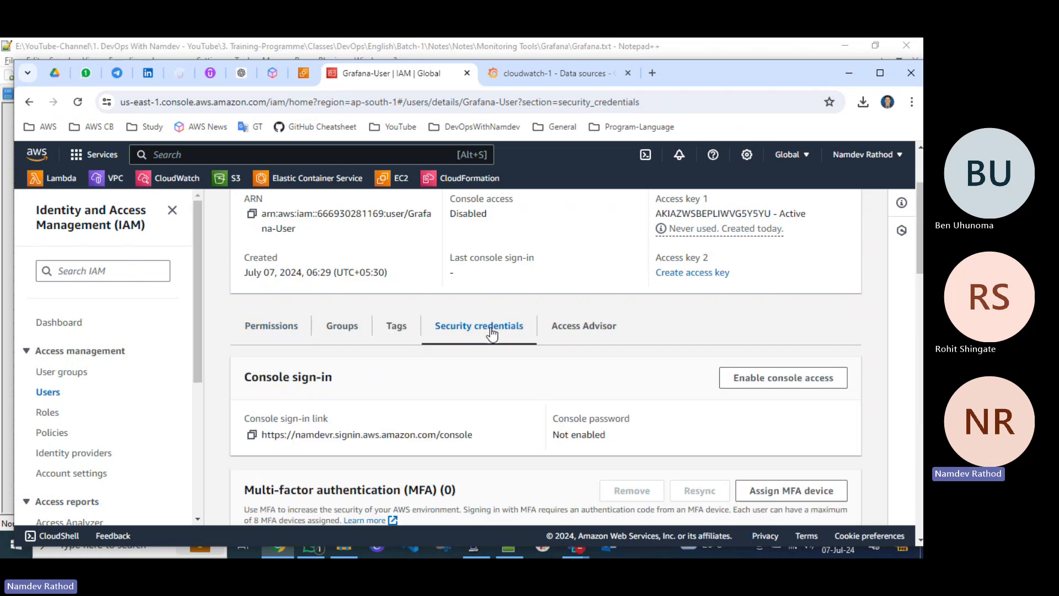
pyautogui.scroll(-2, 491, 336)
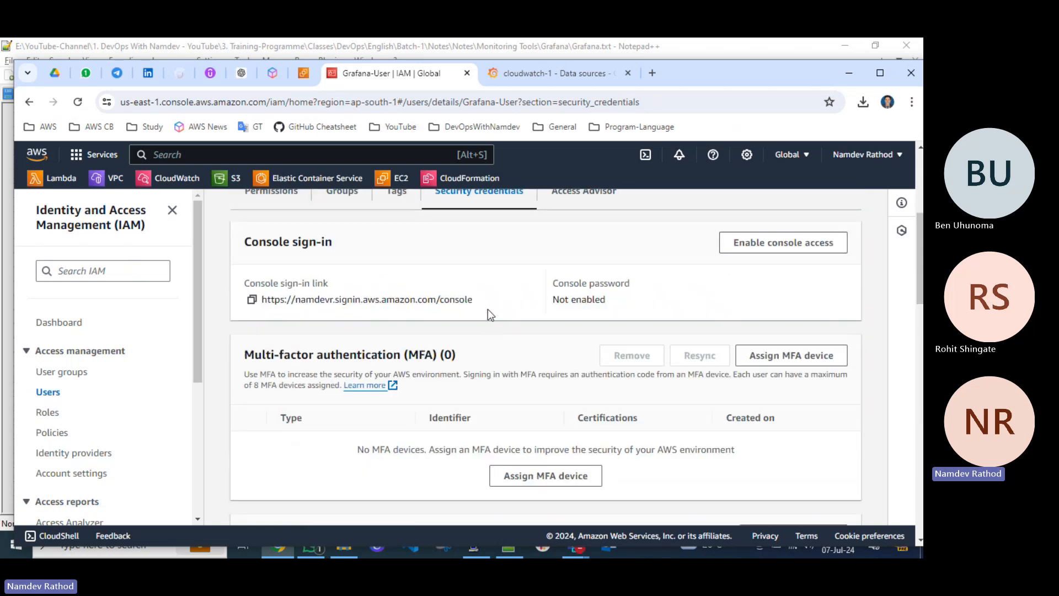
pyautogui.scroll(-3, 518, 339)
pyautogui.scroll(-1, 517, 339)
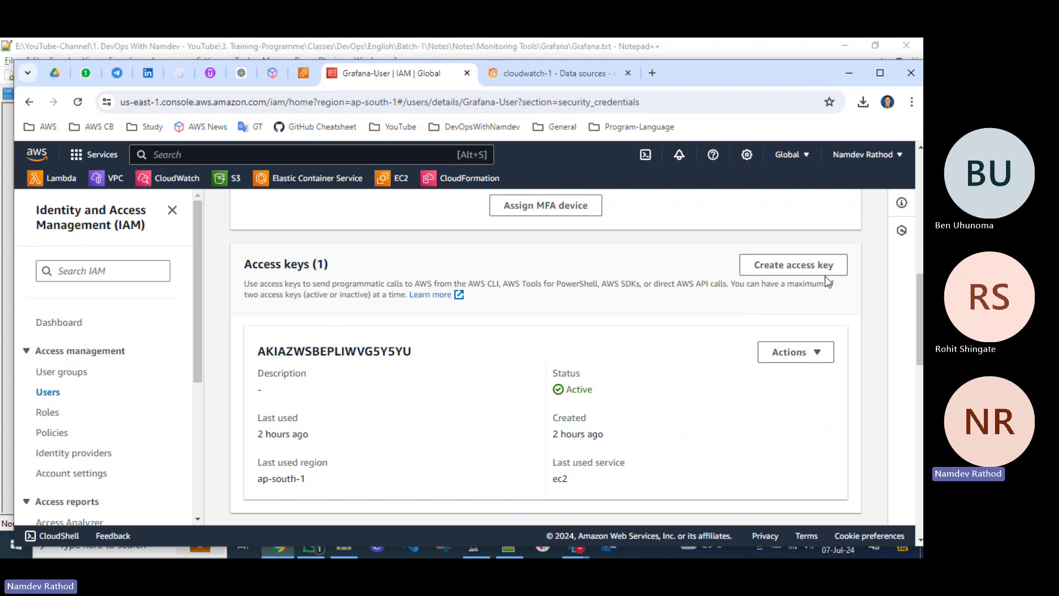
# Create an access key for Grafana-User with the Local code use case, acknowledging the recommendation, and copy the access key ID.
pyautogui.click(797, 270)
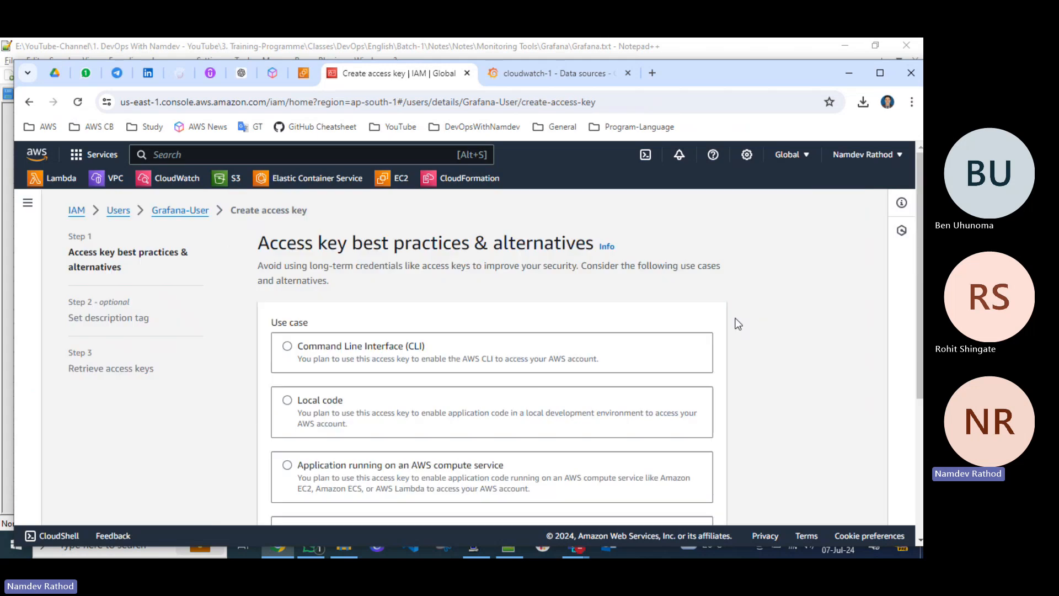
pyautogui.click(288, 401)
pyautogui.scroll(-5, 439, 414)
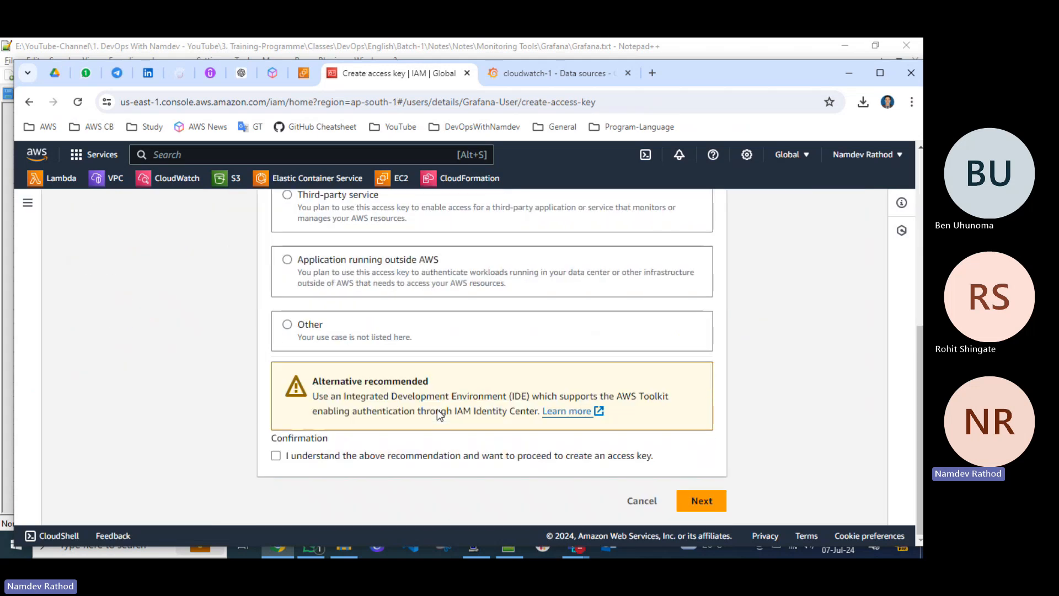
pyautogui.click(317, 452)
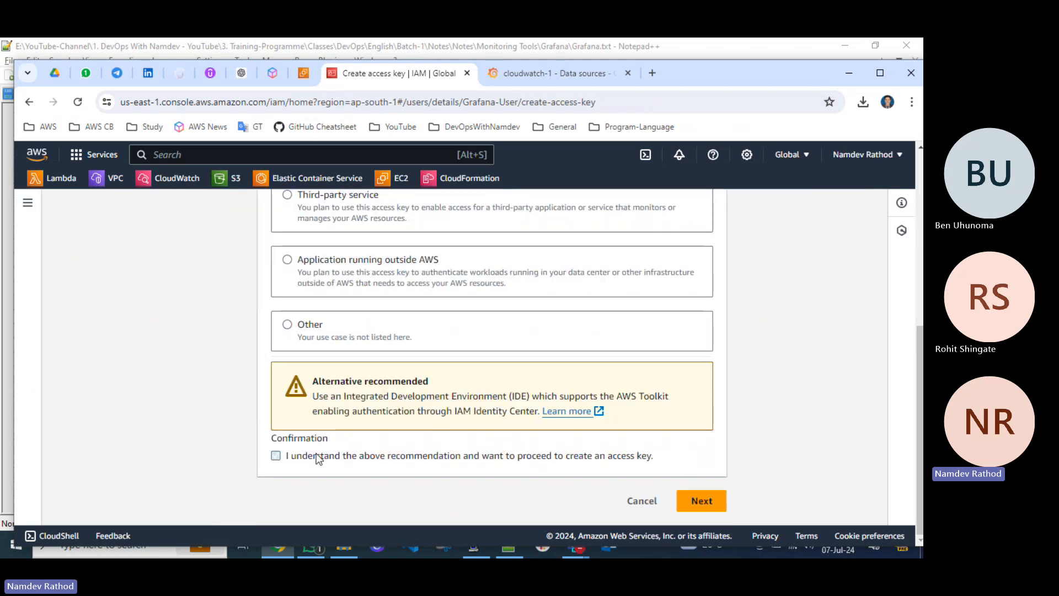
pyautogui.click(709, 502)
pyautogui.click(686, 413)
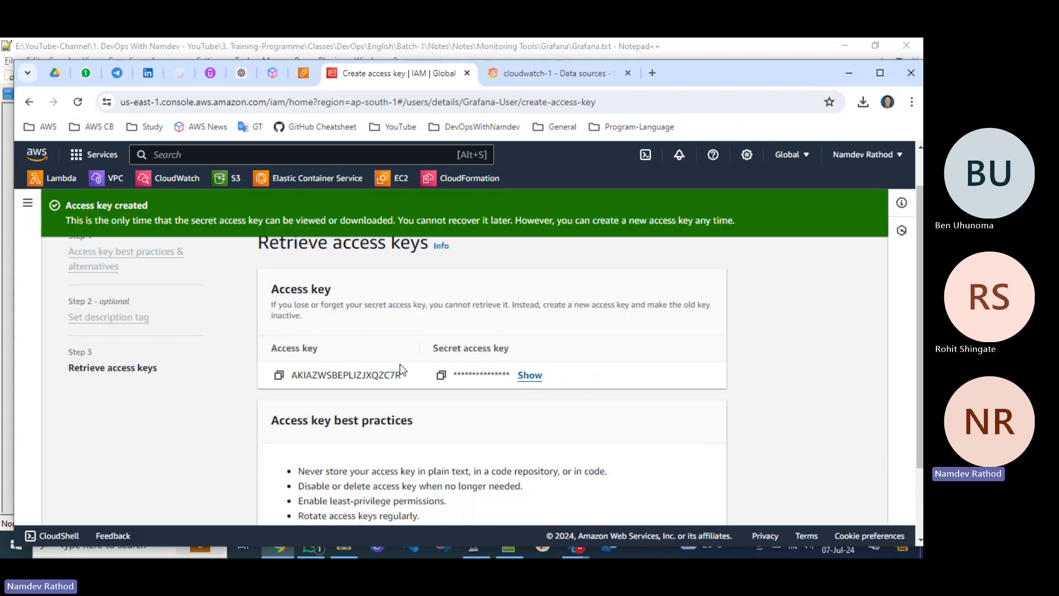
pyautogui.click(282, 375)
# Set the default region of the cloudwatch-1 data source in Grafana to ap-south-1.
pyautogui.click(568, 75)
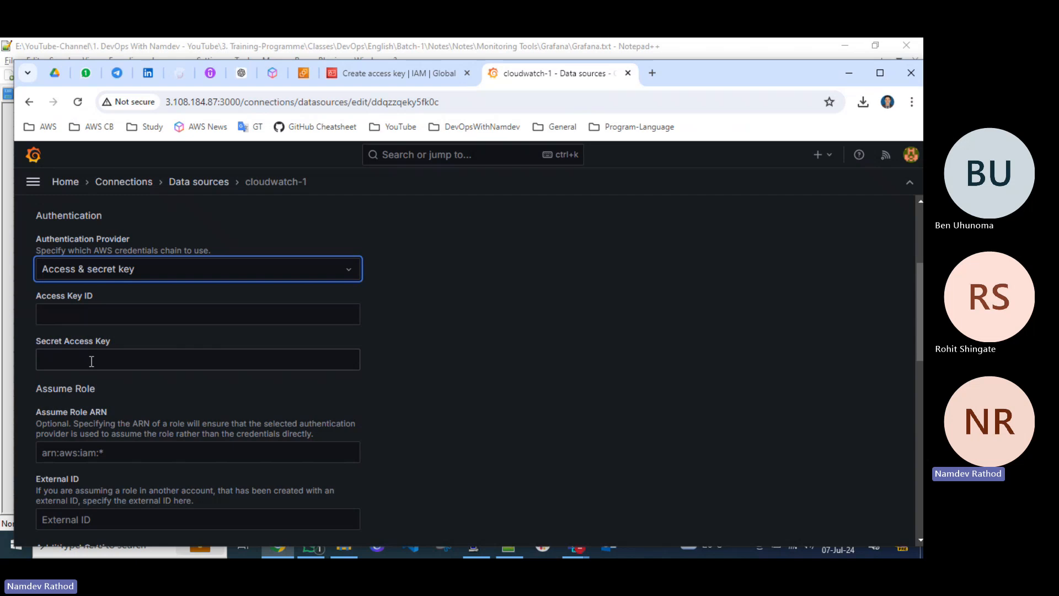
pyautogui.scroll(-3, 220, 367)
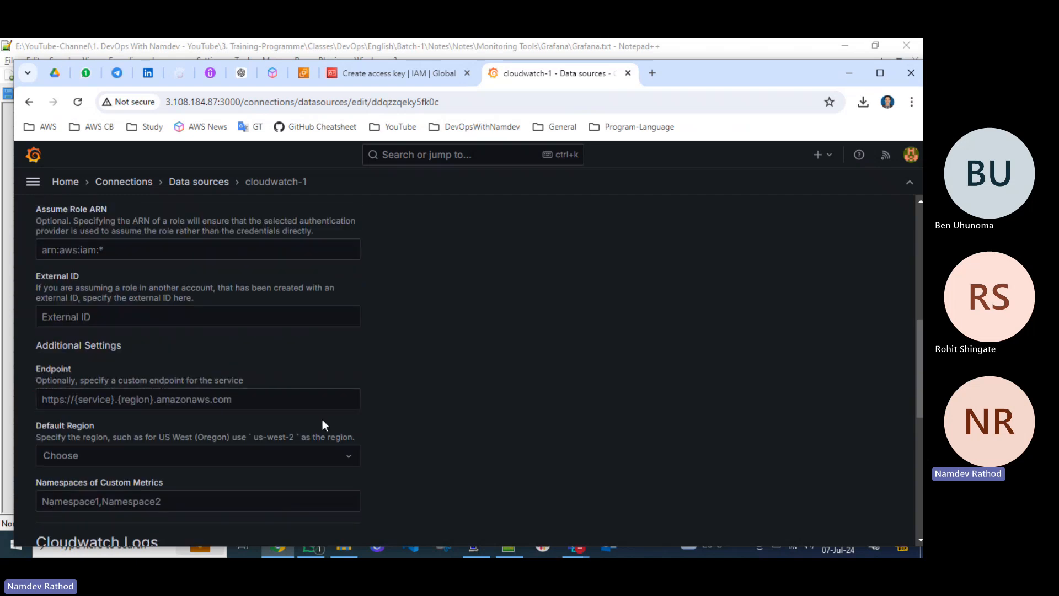
pyautogui.scroll(-2, 322, 422)
pyautogui.scroll(-2, 322, 422)
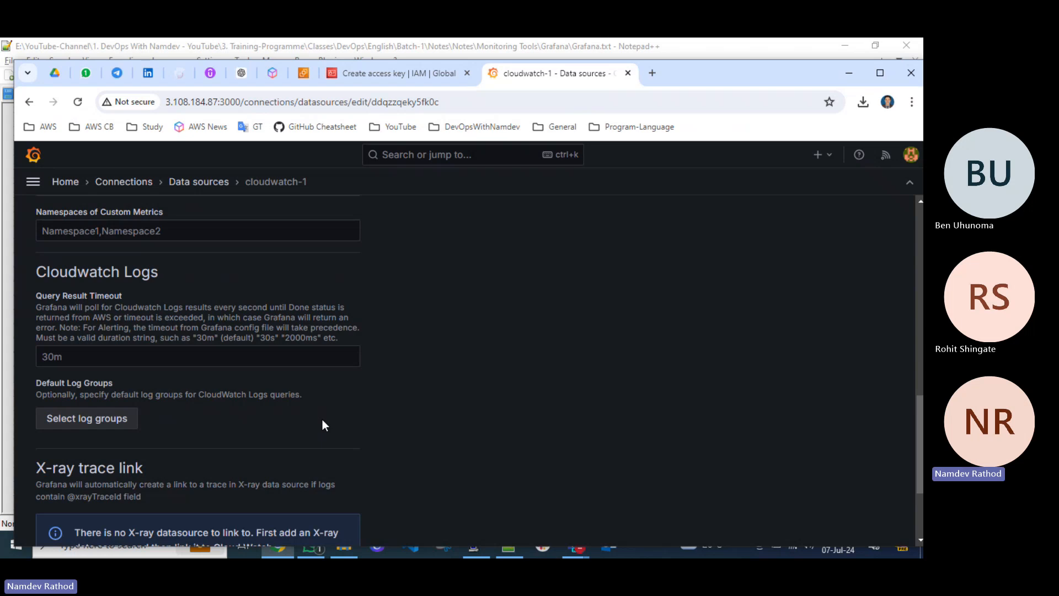
pyautogui.scroll(-2, 322, 425)
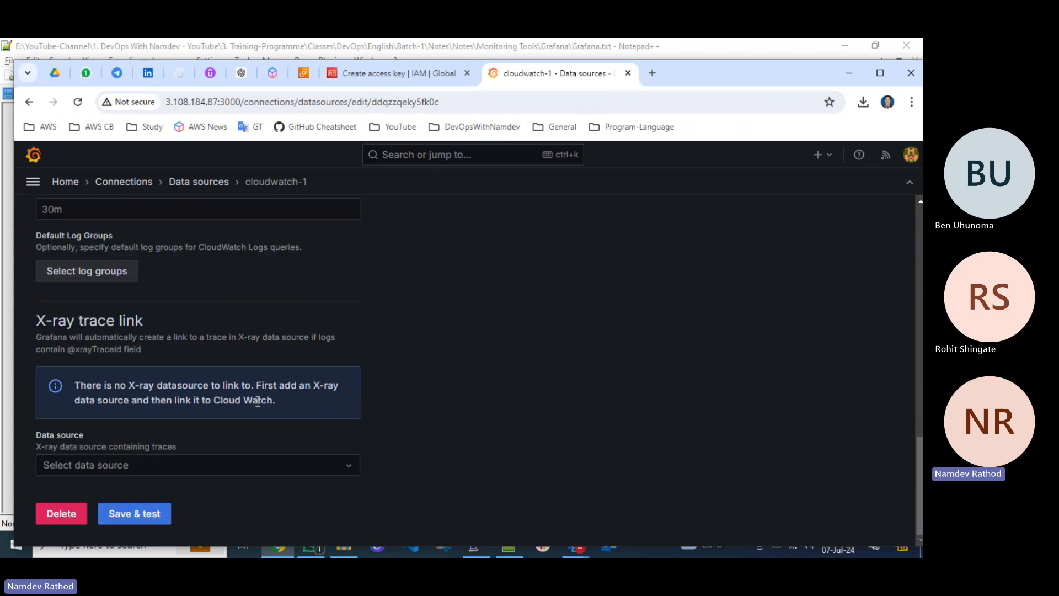
pyautogui.scroll(4, 293, 399)
pyautogui.scroll(1, 194, 389)
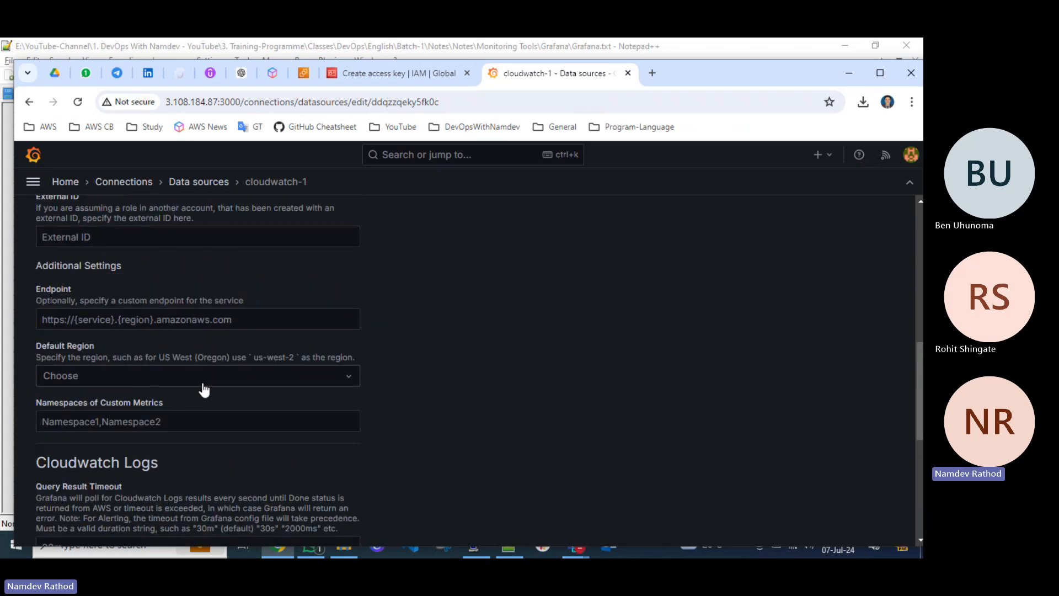
pyautogui.click(210, 377)
pyautogui.write('a')
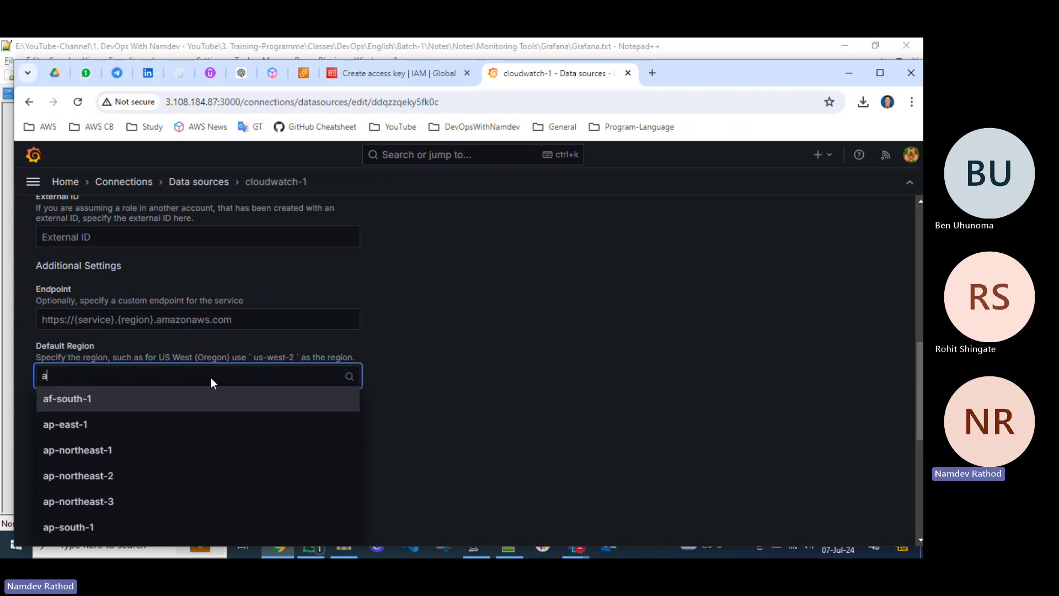
pyautogui.write('p-south')
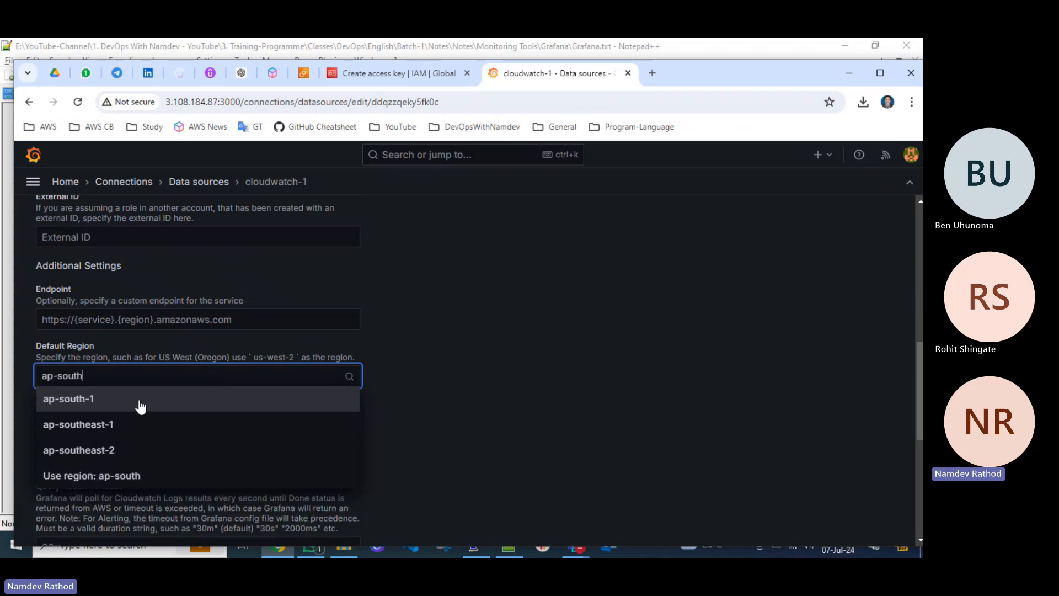
pyautogui.click(104, 396)
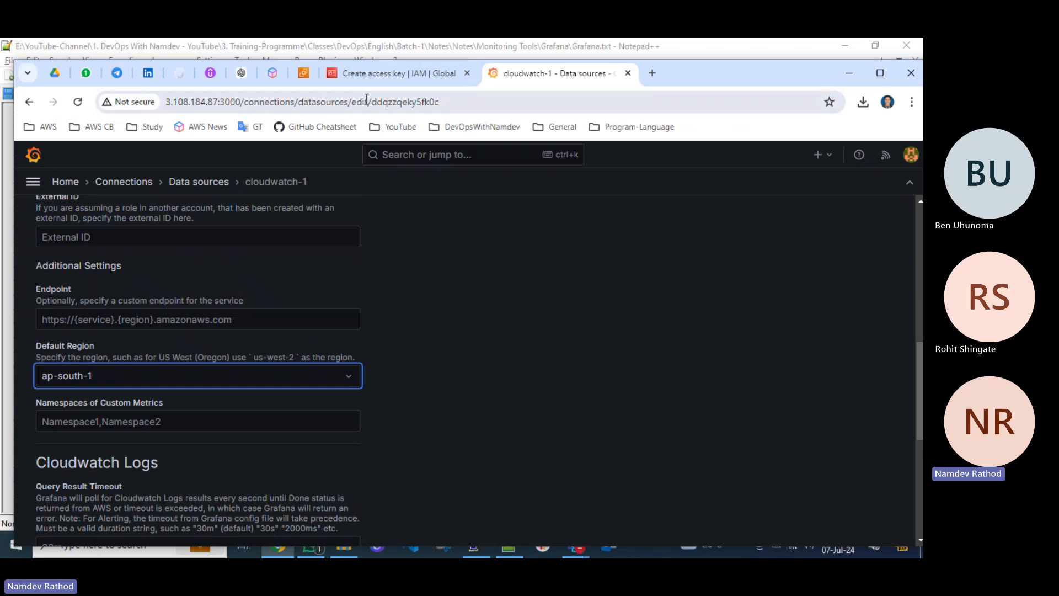
# Check the account details and the list of region codes in the AWS console, and return to the Grafana data source.
pyautogui.click(390, 74)
pyautogui.click(852, 157)
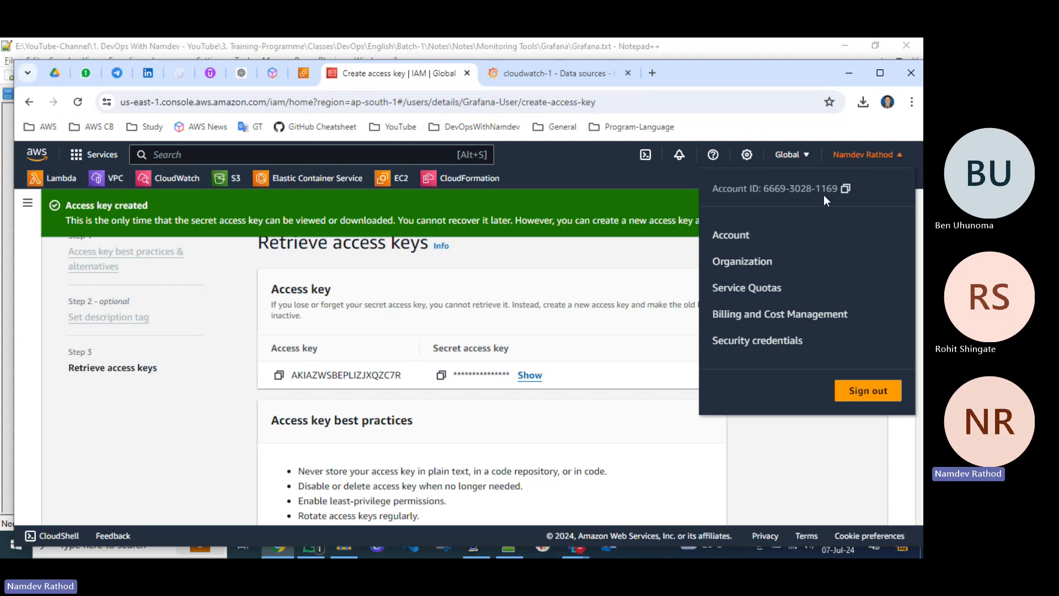
pyautogui.click(803, 160)
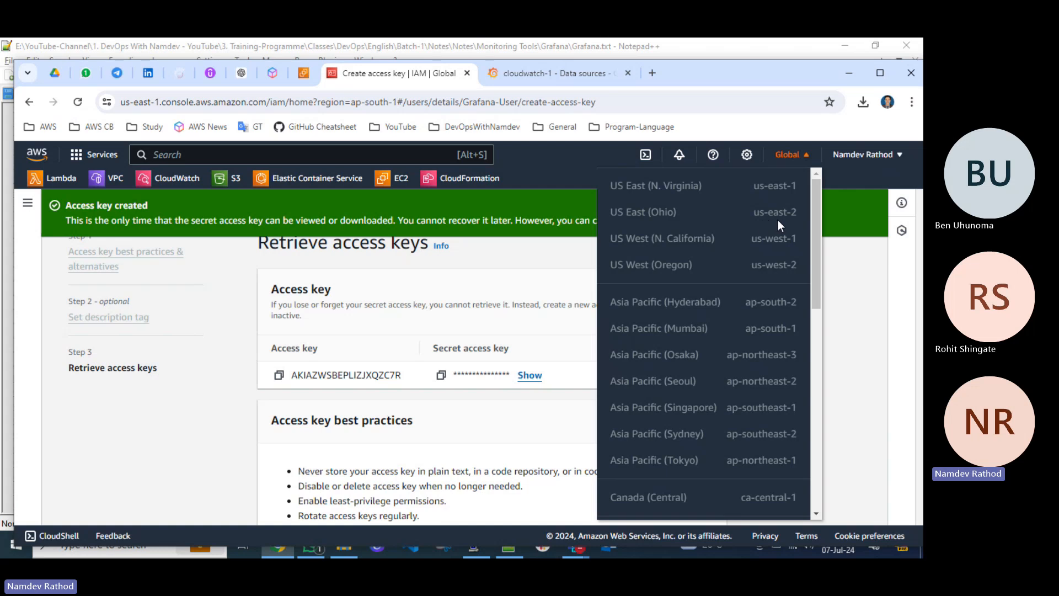
pyautogui.click(578, 76)
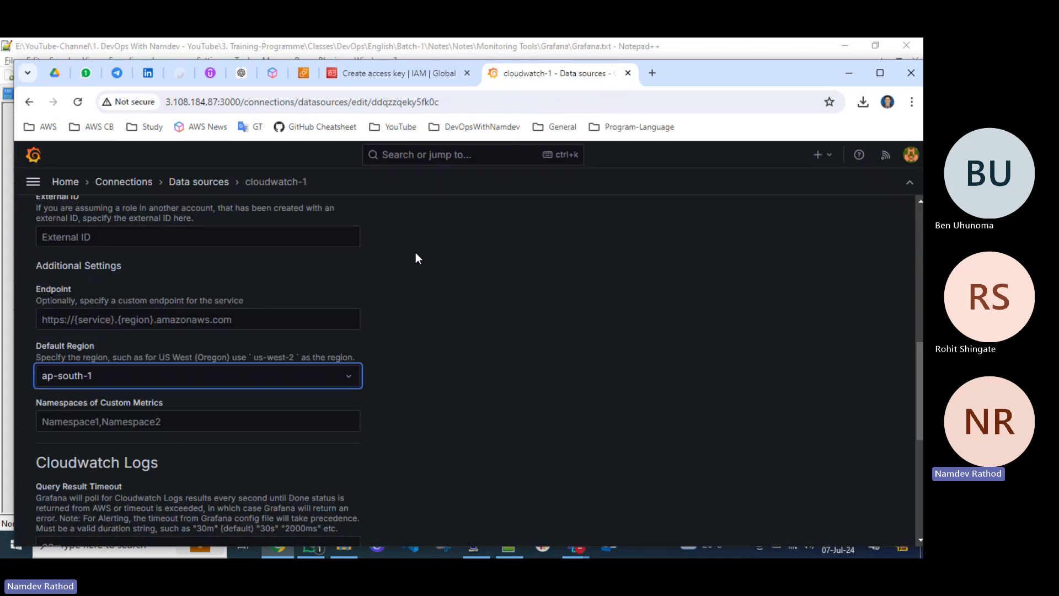
# Try to save and test the CloudWatch data source with its key fields empty, and review its connection settings.
pyautogui.scroll(-6, 270, 436)
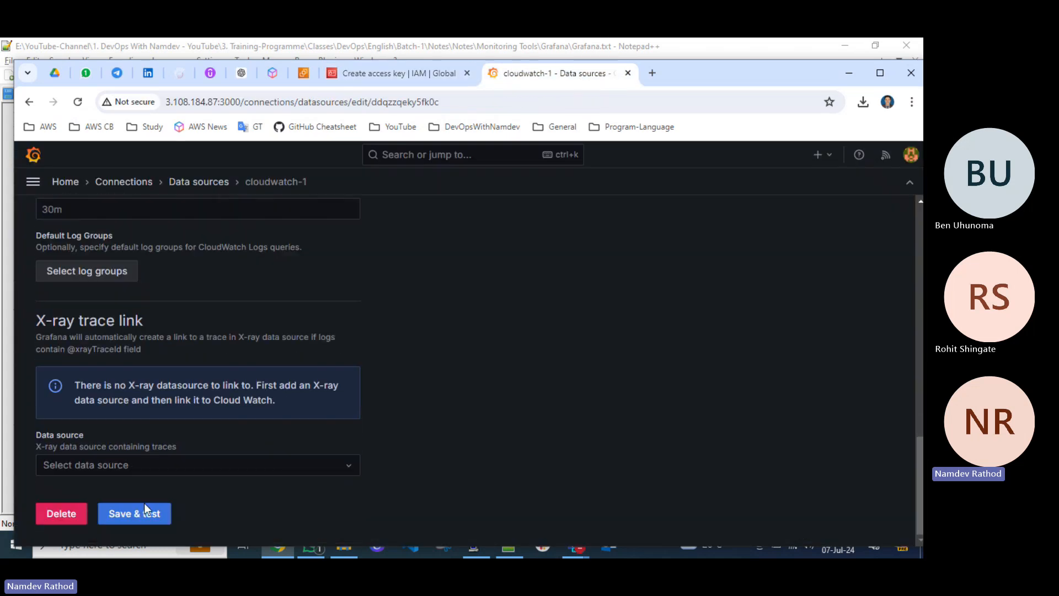
pyautogui.click(128, 514)
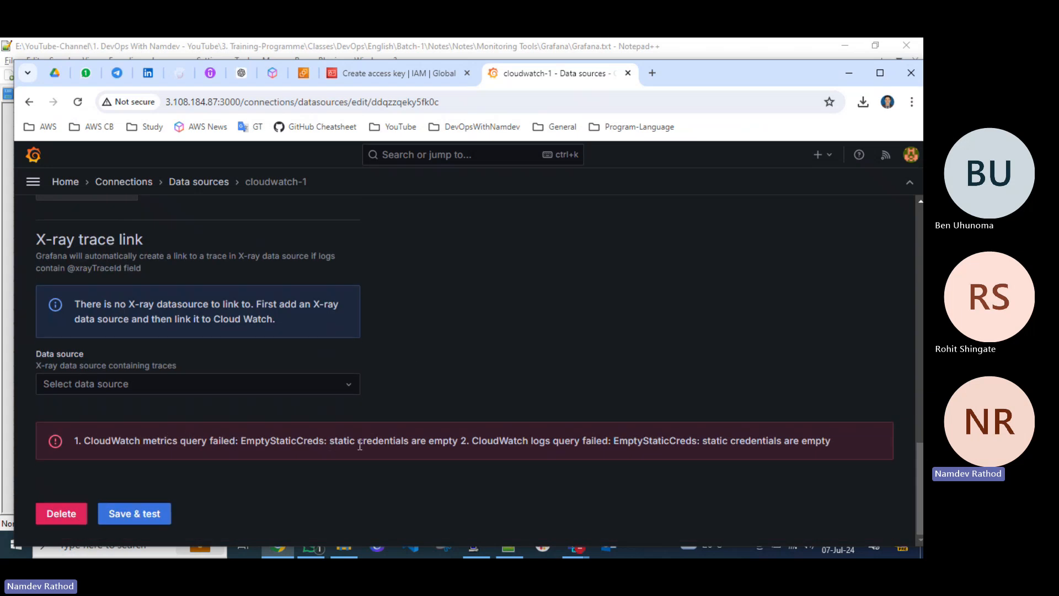
pyautogui.scroll(5, 359, 444)
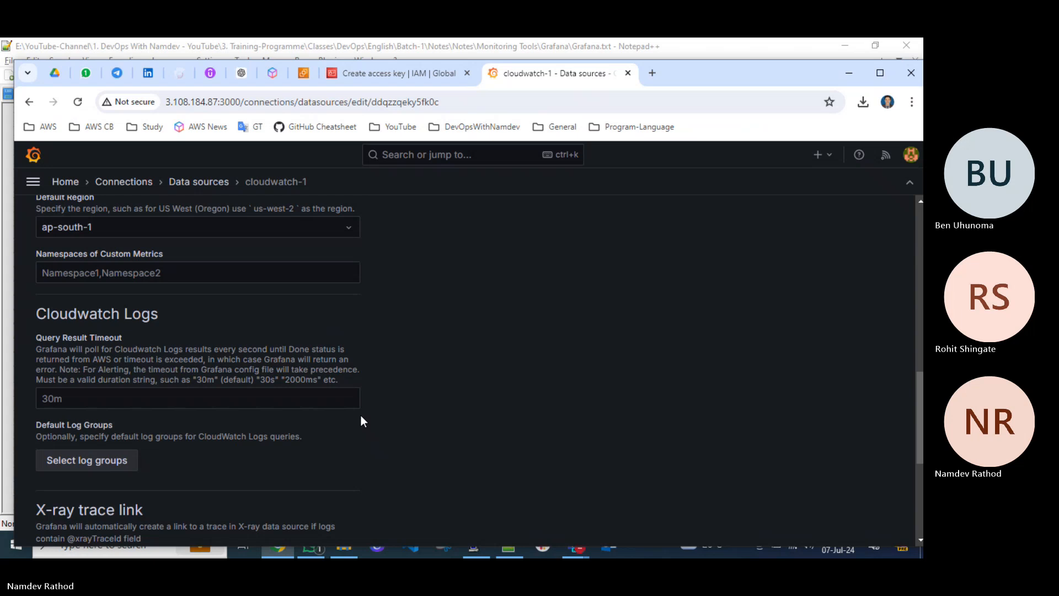
pyautogui.scroll(-4, 361, 418)
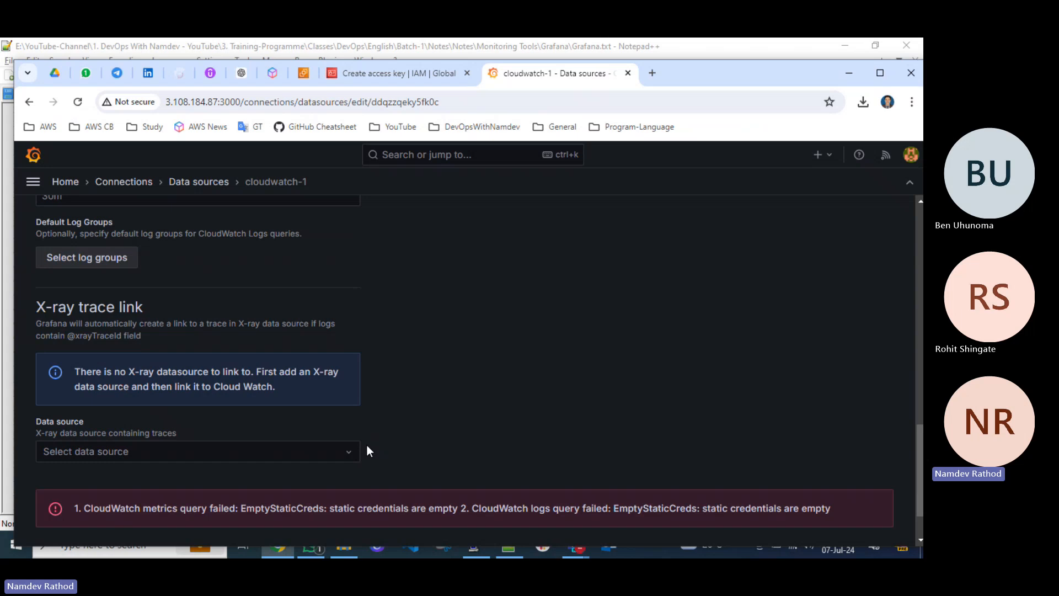
pyautogui.scroll(15, 442, 407)
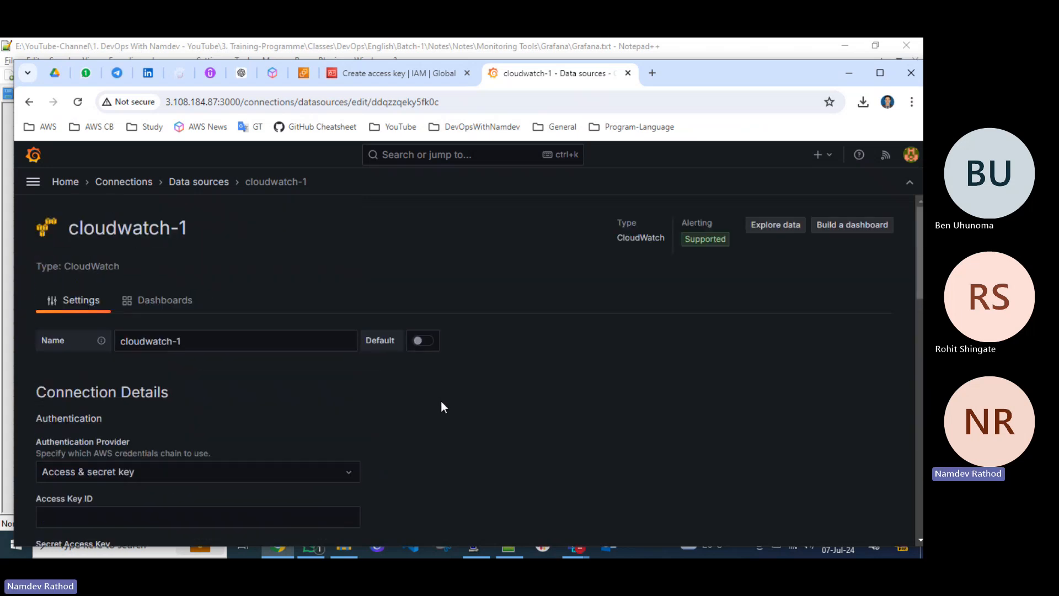
pyautogui.scroll(-6, 441, 407)
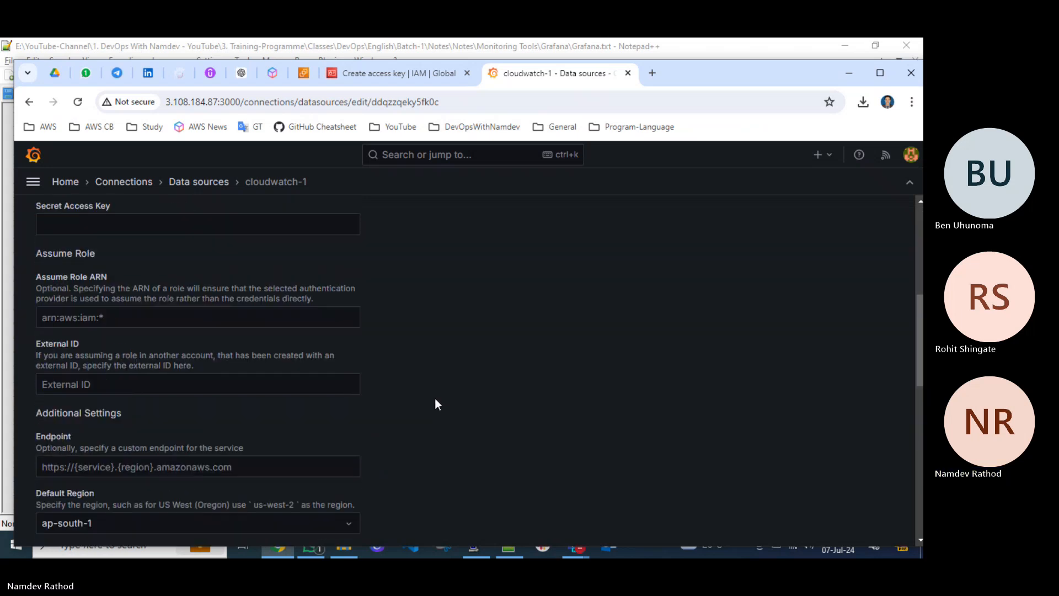
pyautogui.scroll(5, 430, 314)
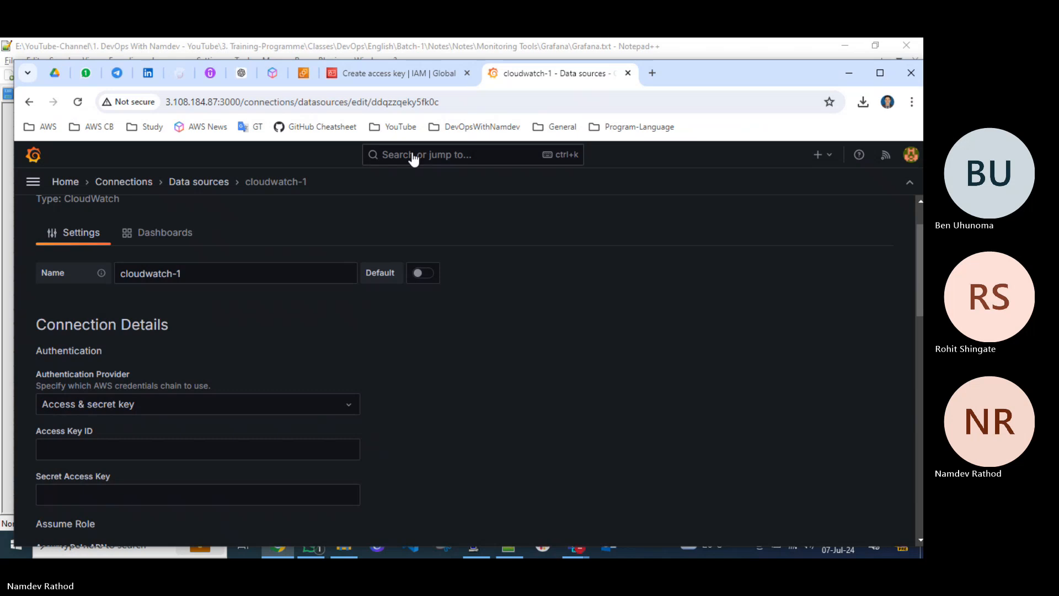
# Copy the new access key ID from the AWS console and paste it into the data source's Access Key ID field.
pyautogui.click(389, 78)
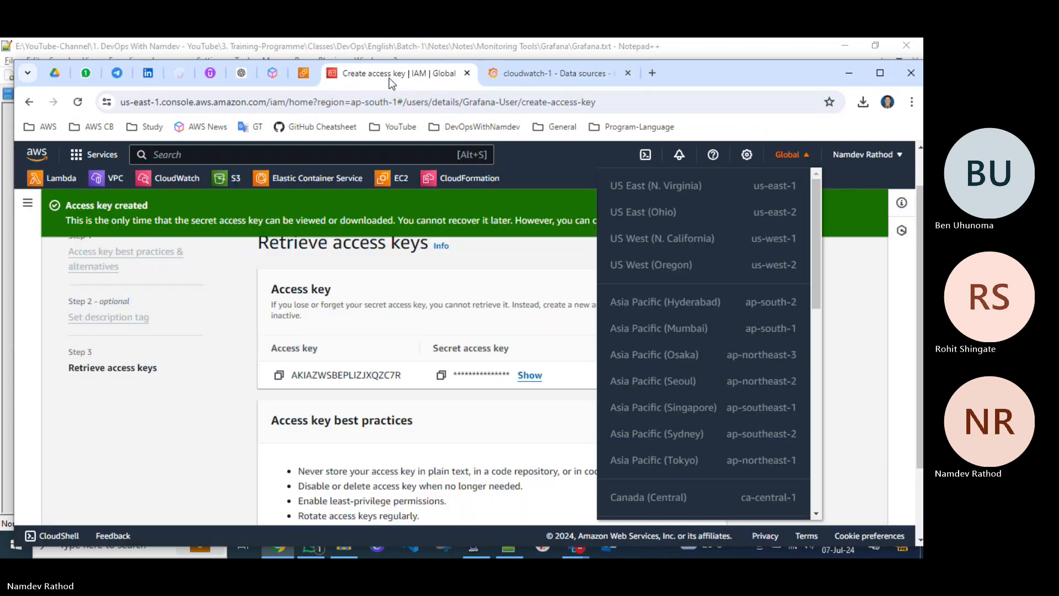
pyautogui.click(278, 376)
pyautogui.click(546, 77)
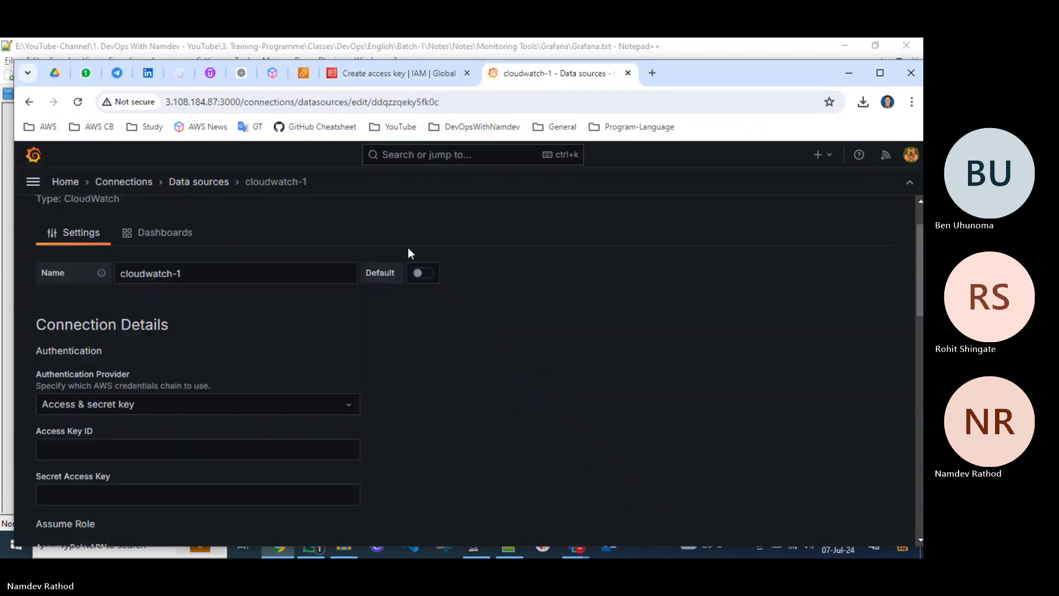
pyautogui.click(103, 451)
pyautogui.hotkey('ctrl', 'v')
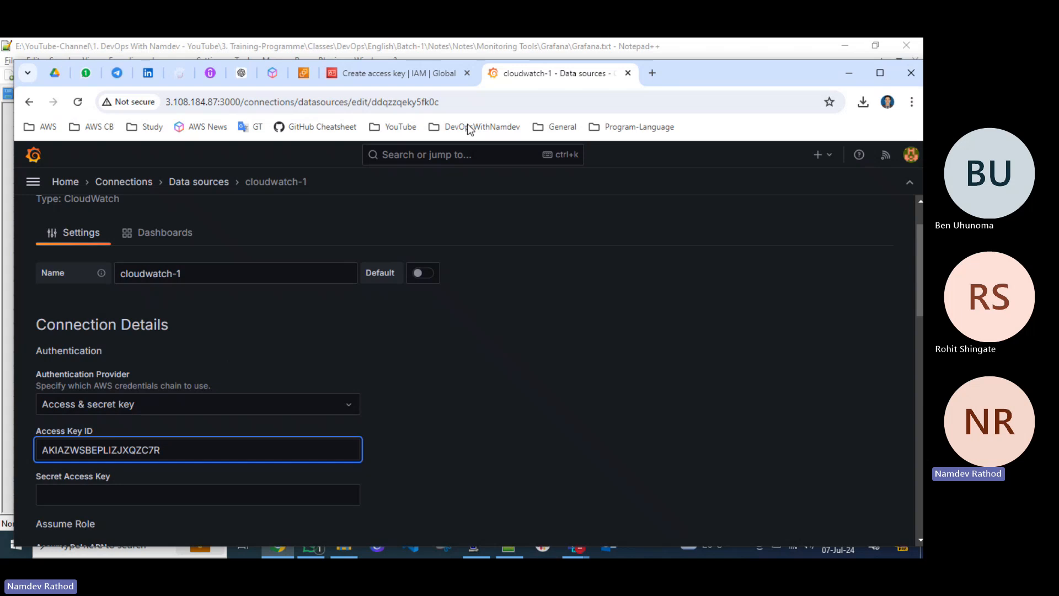
# Copy the new secret access key from the AWS console and paste it into the data source's Secret Access Key field.
pyautogui.click(417, 72)
pyautogui.click(441, 375)
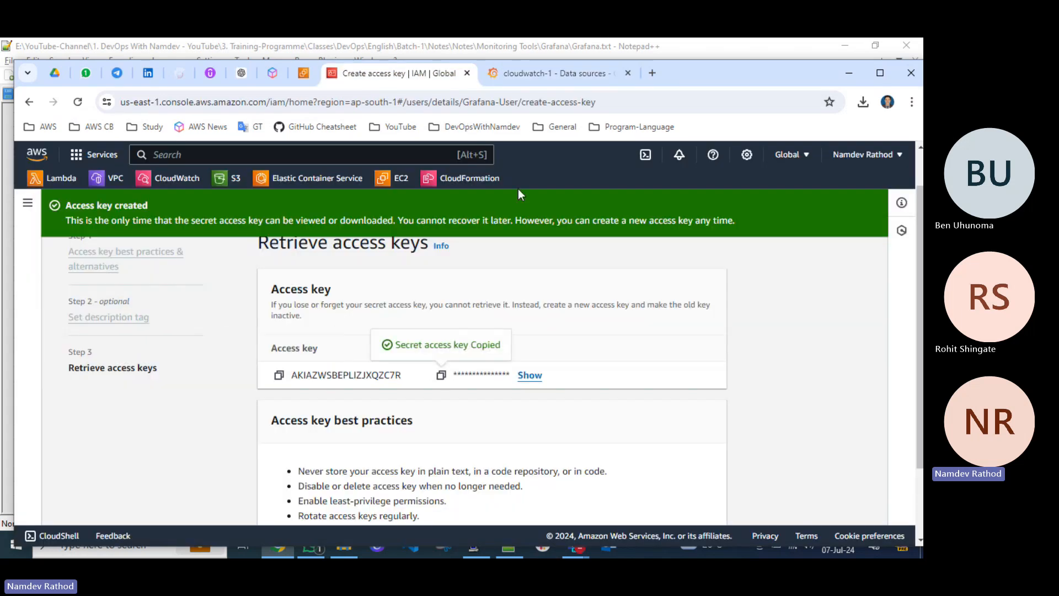
pyautogui.click(576, 76)
pyautogui.click(133, 491)
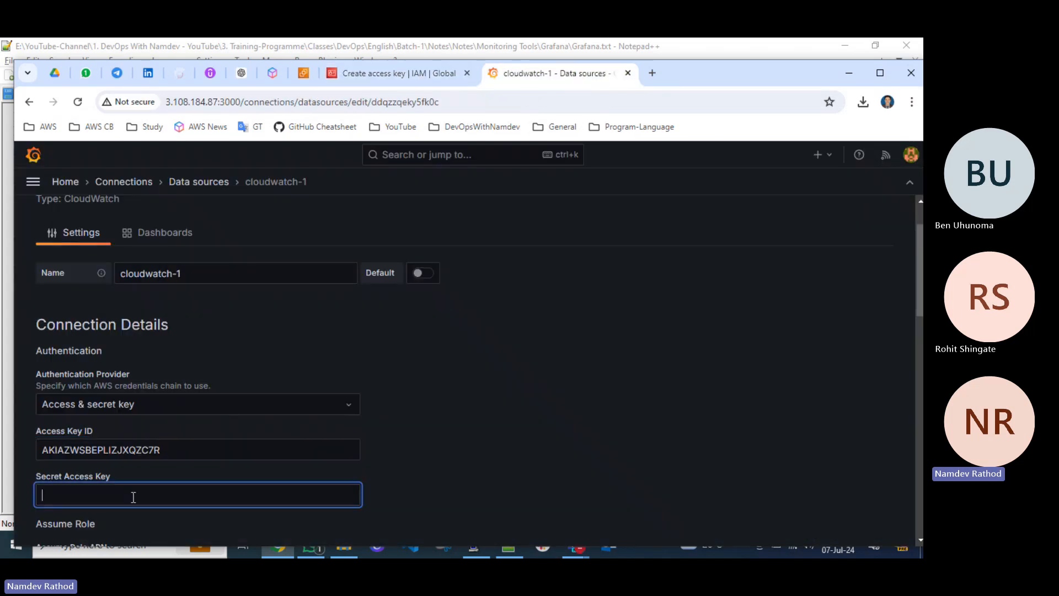
pyautogui.hotkey('ctrl', 'v')
# Save and test the CloudWatch data source with the entered access keys.
pyautogui.scroll(-3, 432, 426)
pyautogui.scroll(-10, 432, 425)
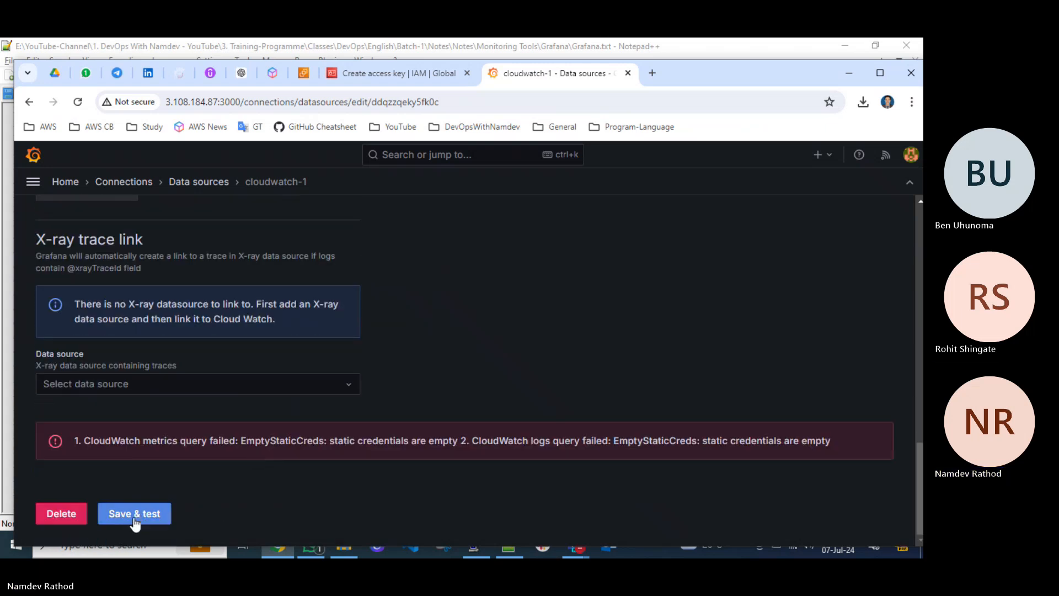
pyautogui.click(137, 517)
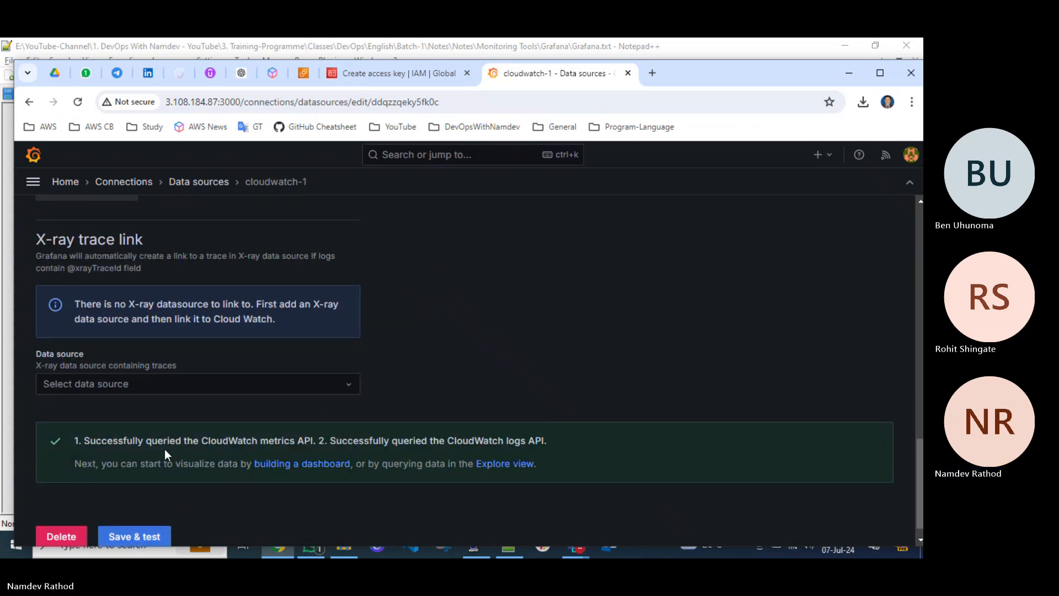
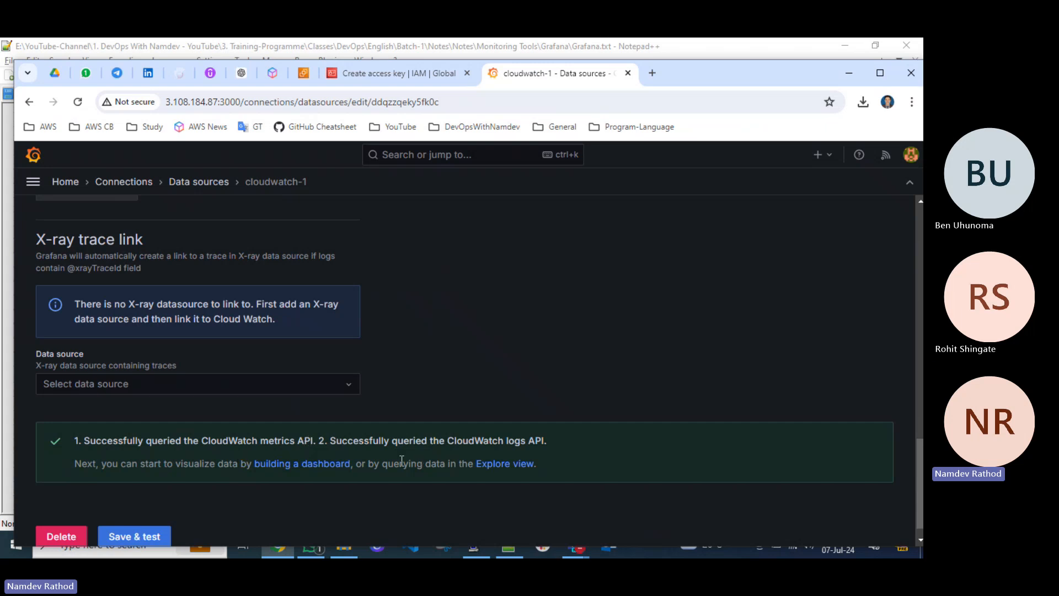
# Delete the cloudwatch-1 data source from its settings page and confirm the deletion.
pyautogui.scroll(5, 401, 461)
pyautogui.scroll(-4, 402, 461)
pyautogui.scroll(6, 401, 461)
pyautogui.scroll(-3, 402, 461)
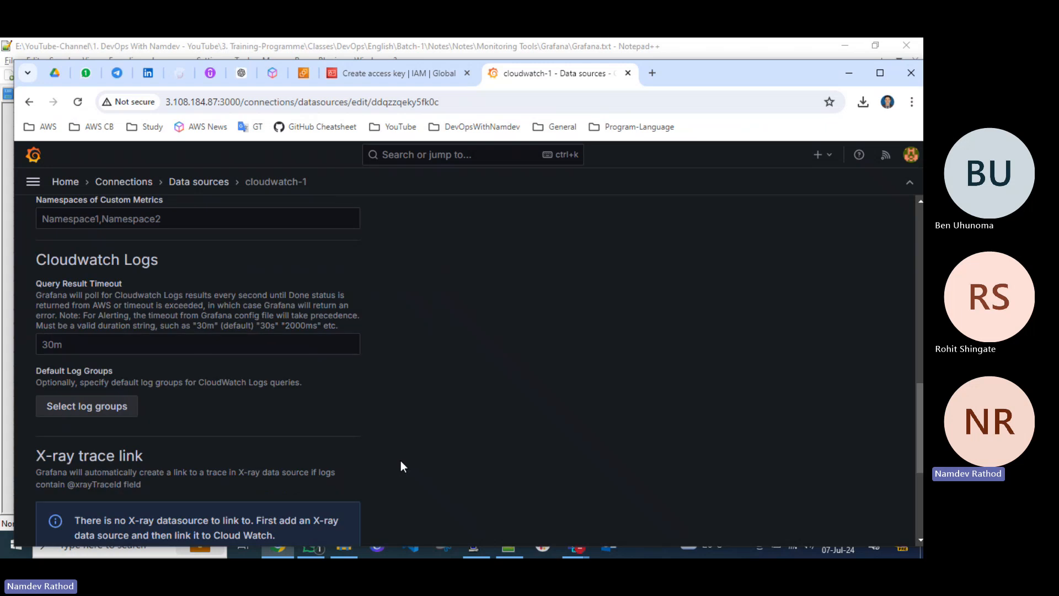
pyautogui.scroll(-2, 402, 467)
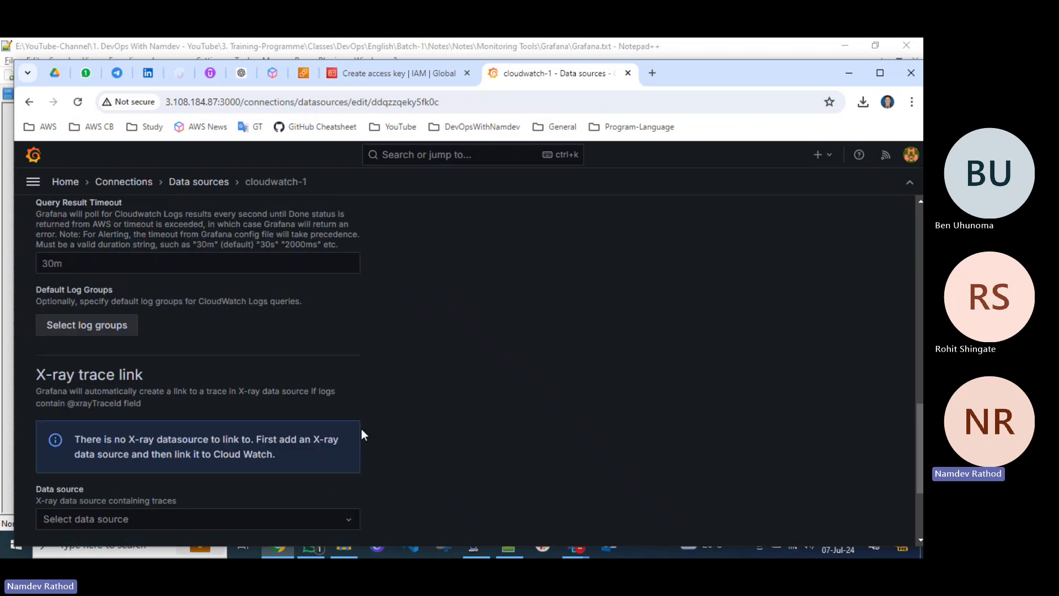
pyautogui.scroll(-4, 362, 429)
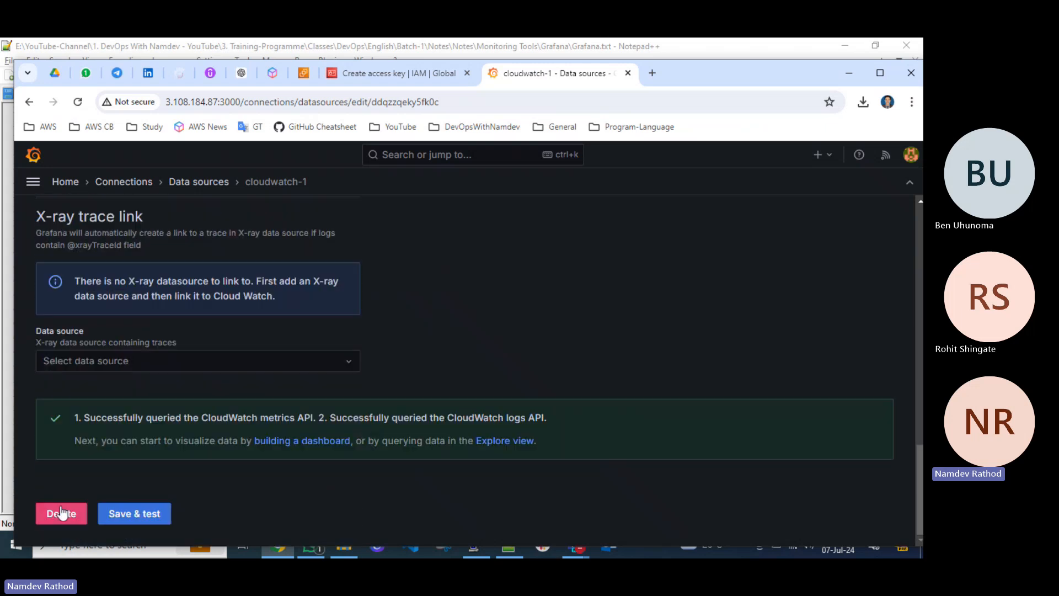
pyautogui.click(70, 513)
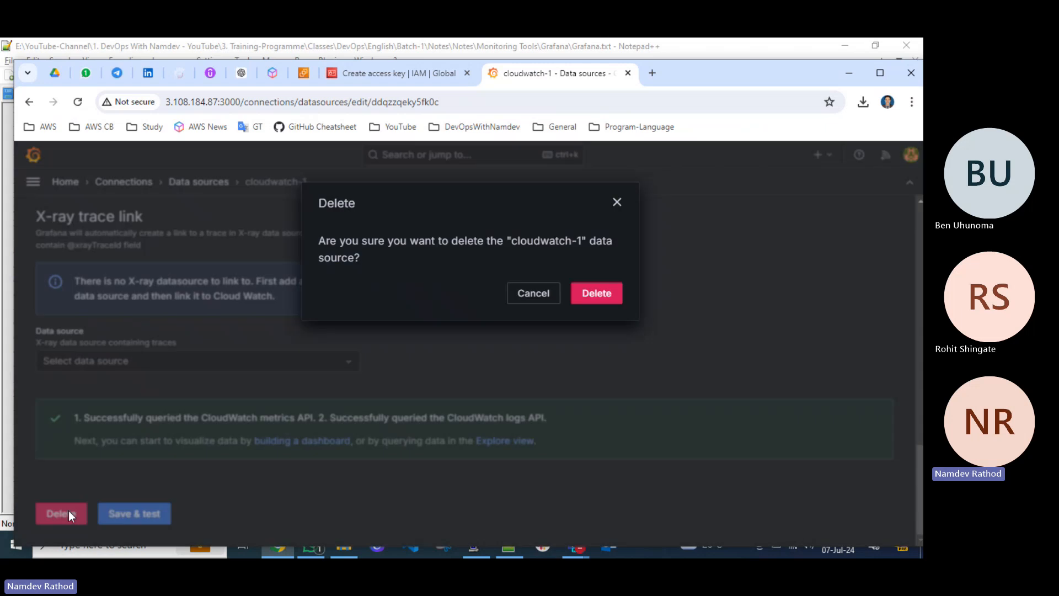
pyautogui.click(592, 296)
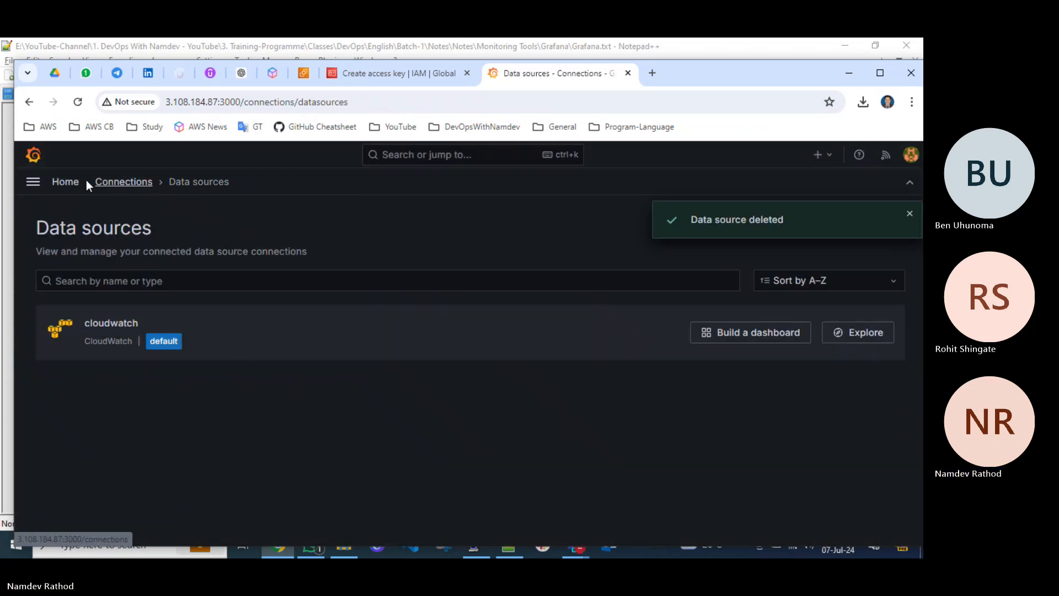
# Open the existing EC2 Dashboard from the dashboards list to view its Prod Server panel.
pyautogui.click(59, 181)
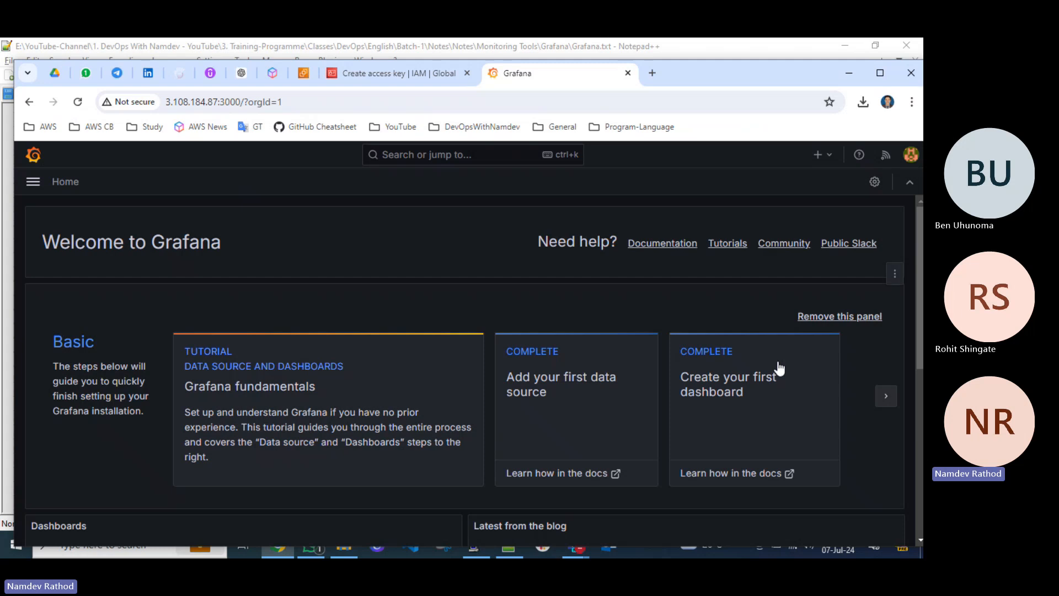
pyautogui.click(725, 395)
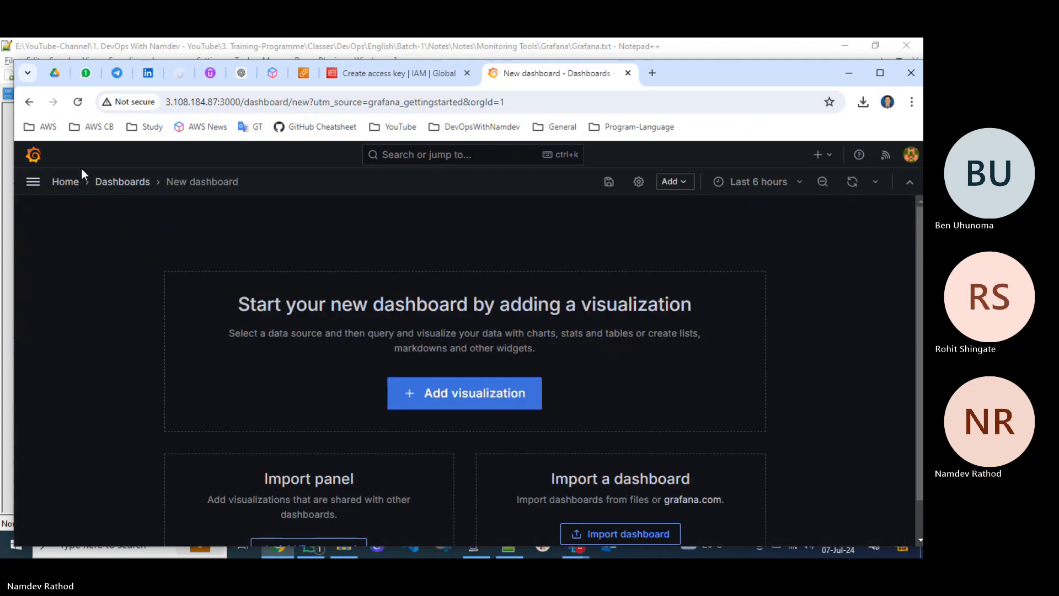
pyautogui.click(121, 184)
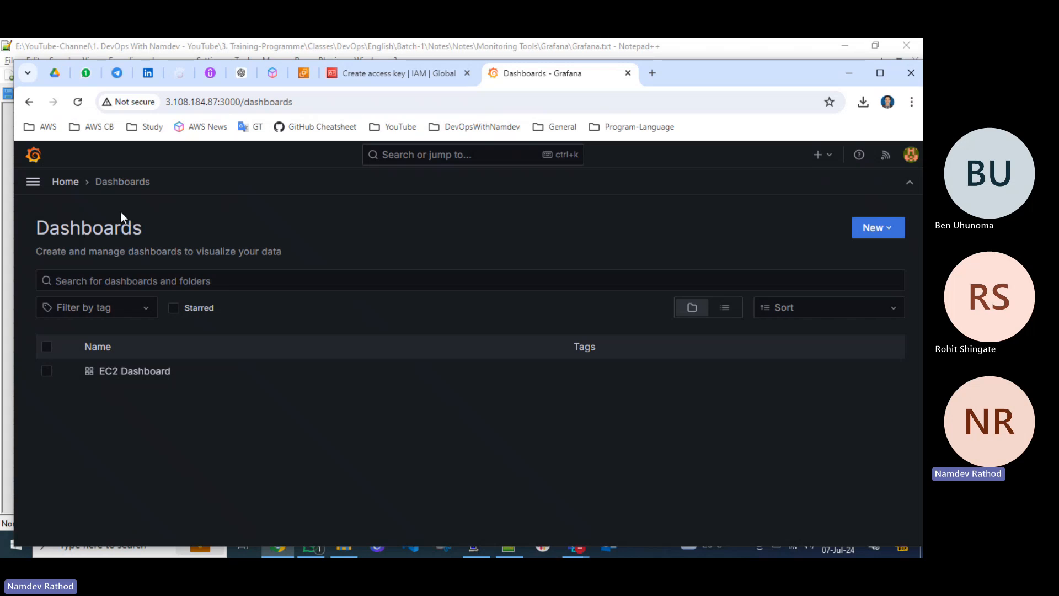
pyautogui.click(138, 371)
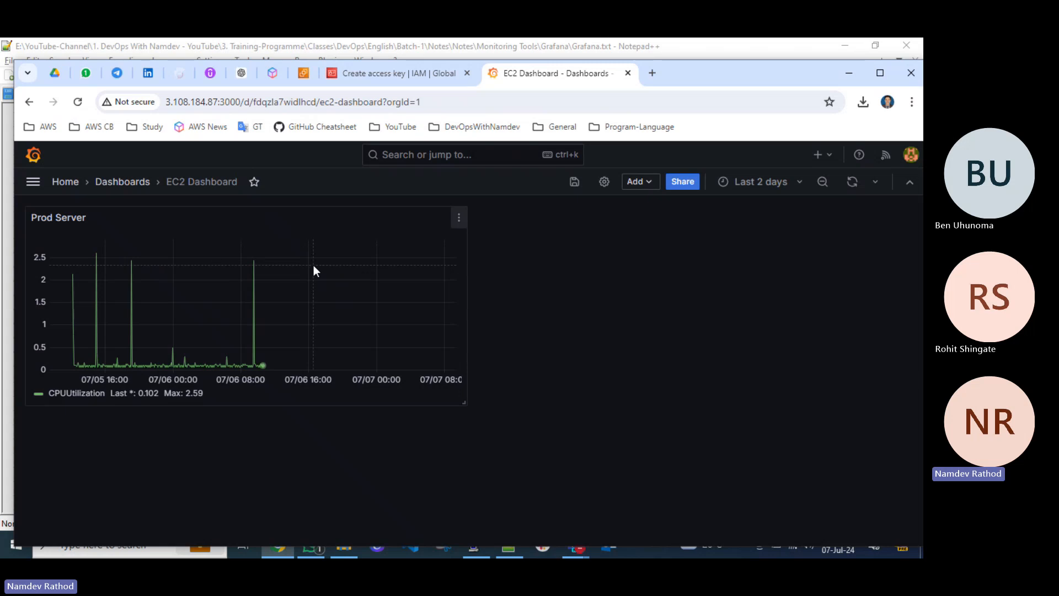
# Create a new dashboard and add a visualization that uses the default cloudwatch data source.
pyautogui.click(121, 182)
pyautogui.click(879, 230)
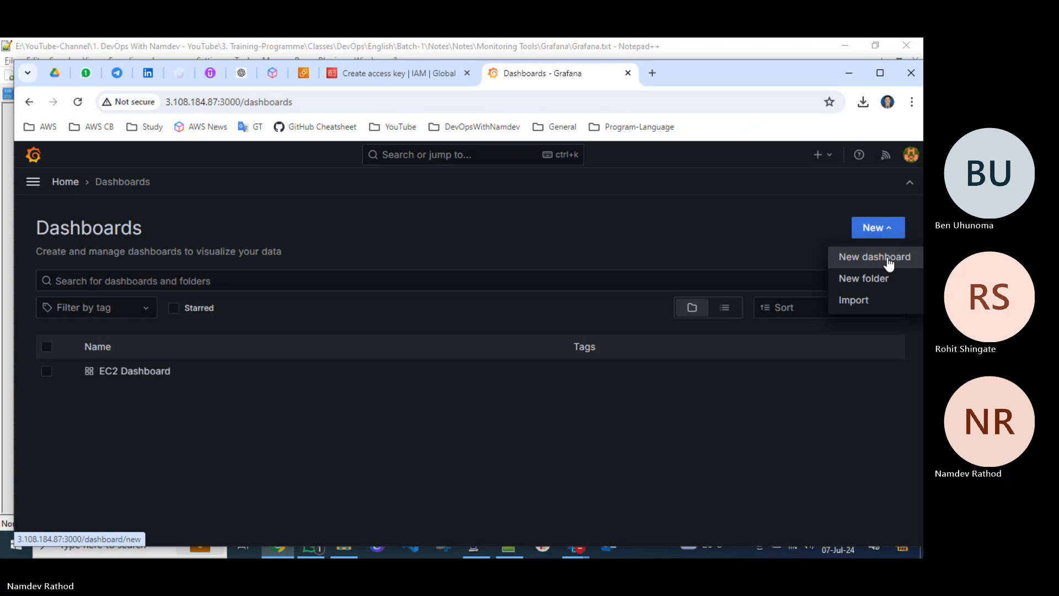
pyautogui.click(887, 259)
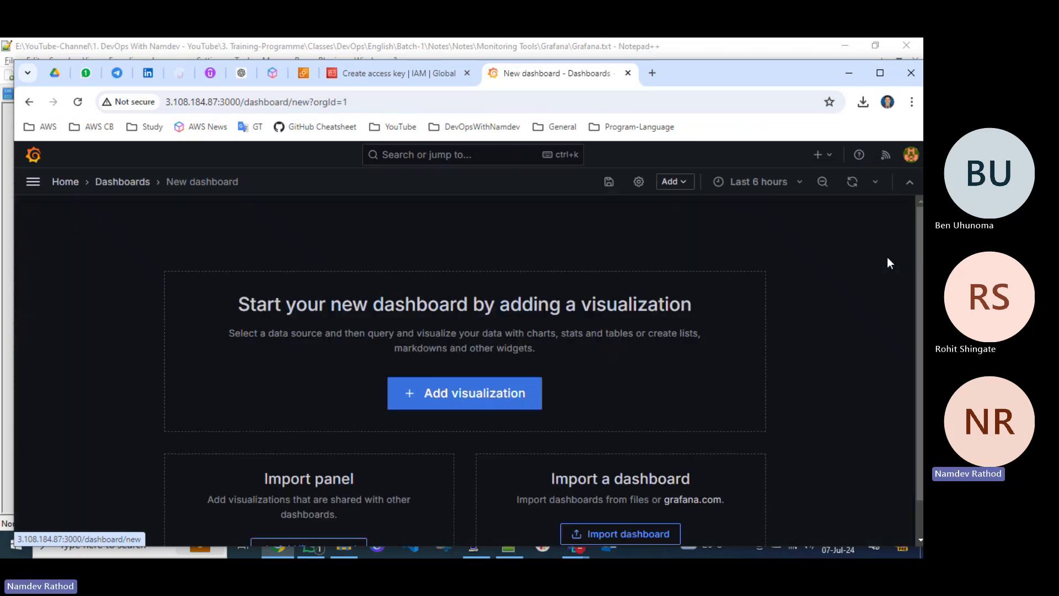
pyautogui.click(469, 395)
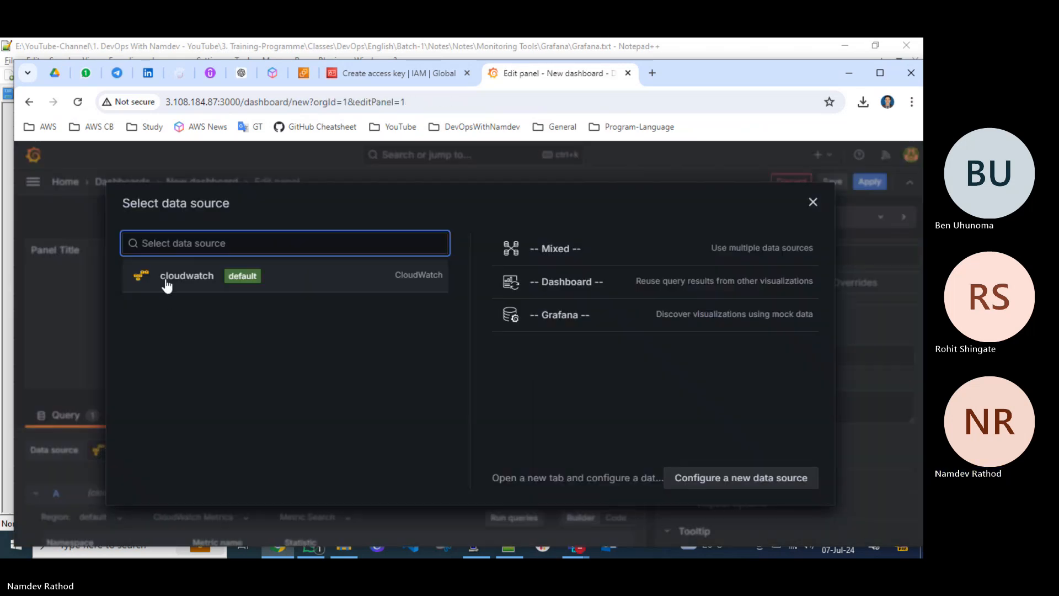
pyautogui.click(185, 276)
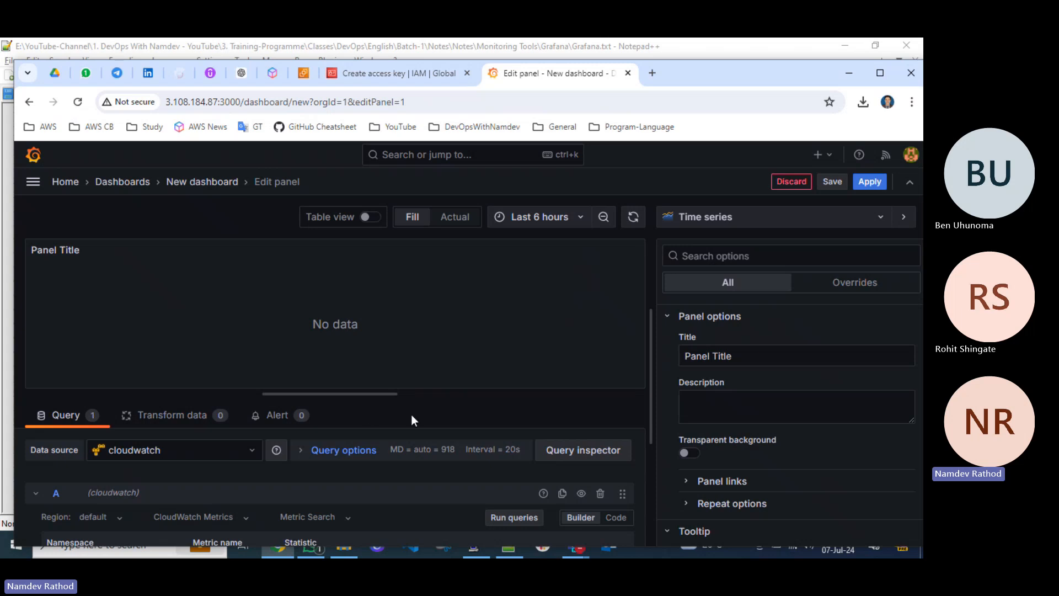
# Enlarge the query editor area and examine the region and CloudWatch query type options of query A.
pyautogui.moveTo(418, 392); pyautogui.dragTo(435, 310)
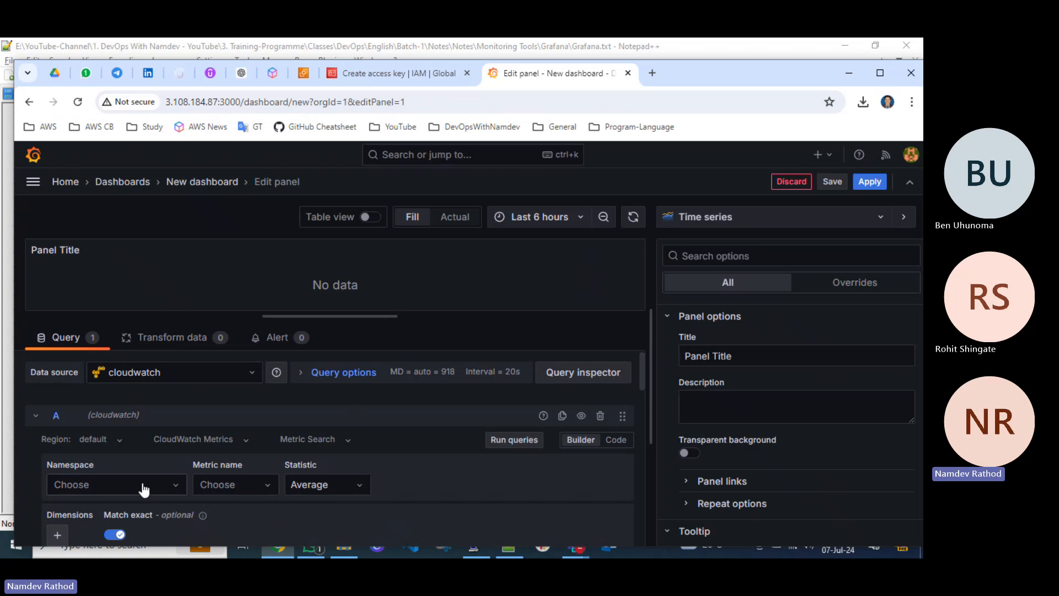
pyautogui.scroll(-3, 161, 483)
pyautogui.scroll(3, 160, 480)
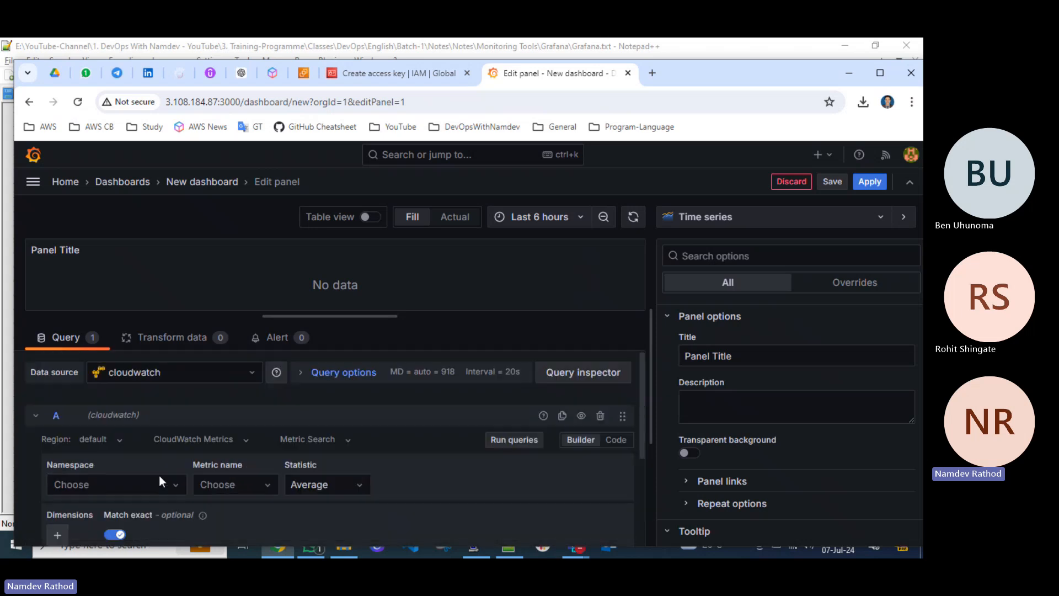
pyautogui.click(119, 439)
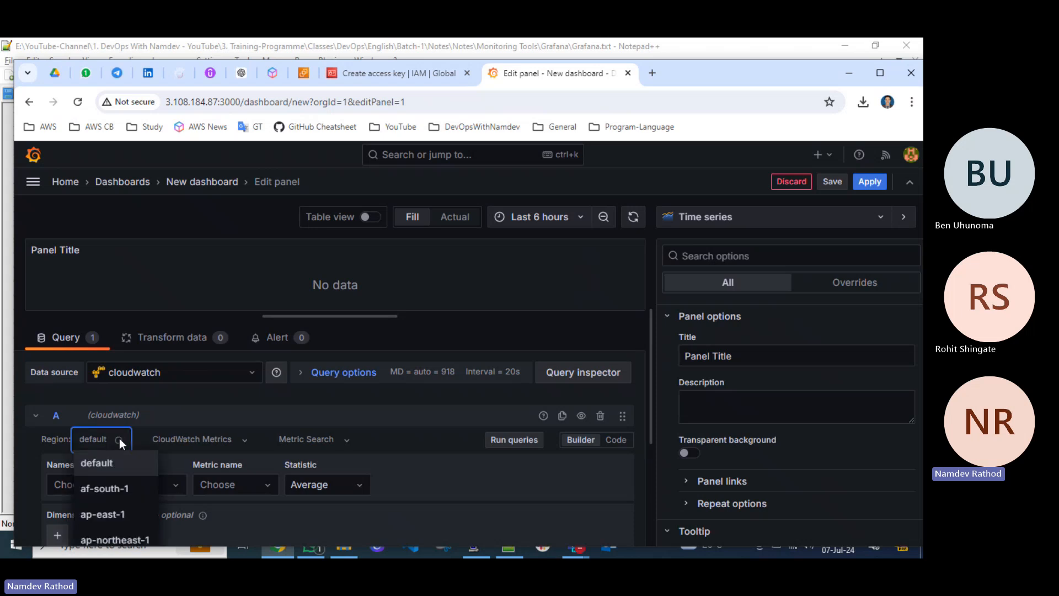
pyautogui.press('Down')
pyautogui.press('Down')
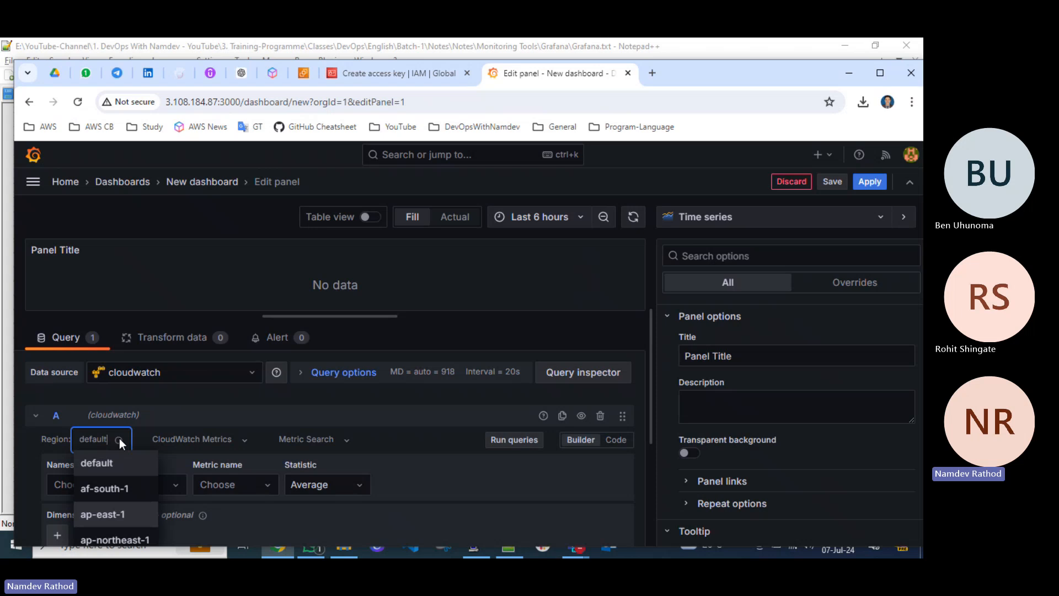
pyautogui.click(270, 394)
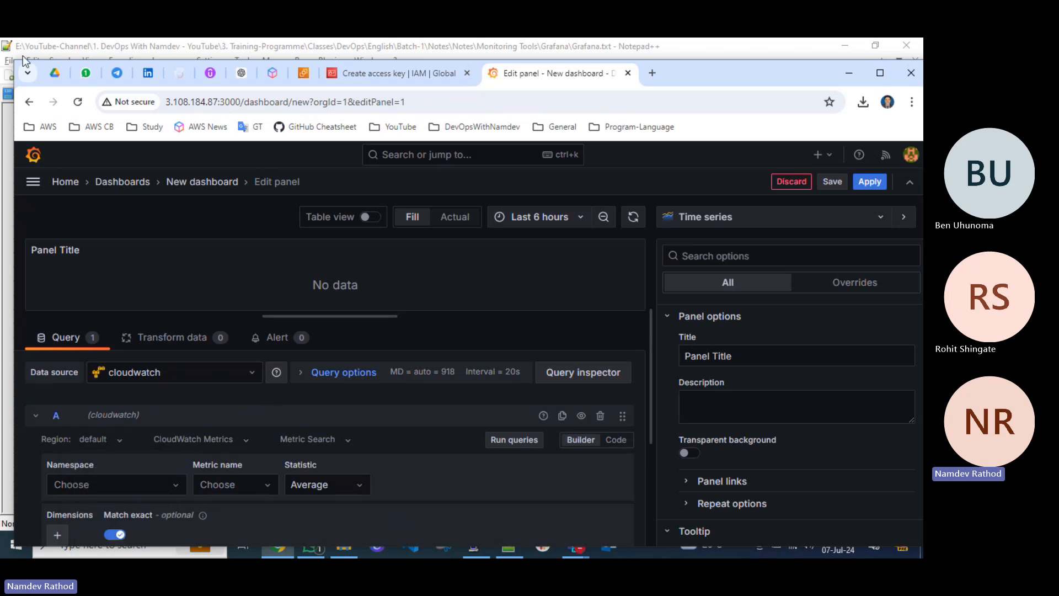
pyautogui.click(249, 441)
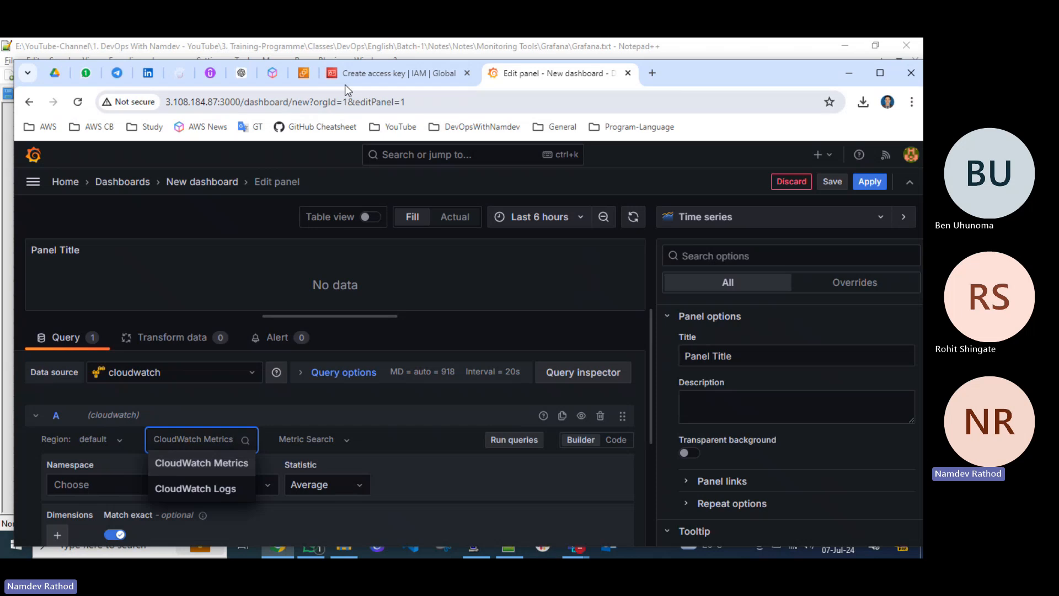
# Switch to the AWS console, search for cloudwatch, and open the CloudWatch service in a new tab.
pyautogui.click(362, 74)
pyautogui.scroll(1, 236, 351)
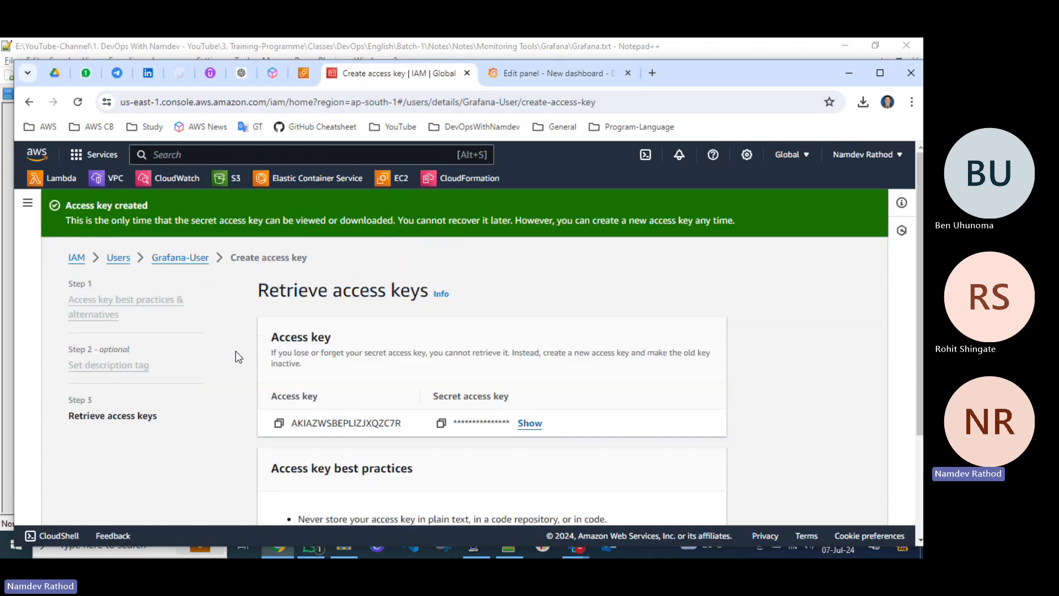
pyautogui.click(193, 259)
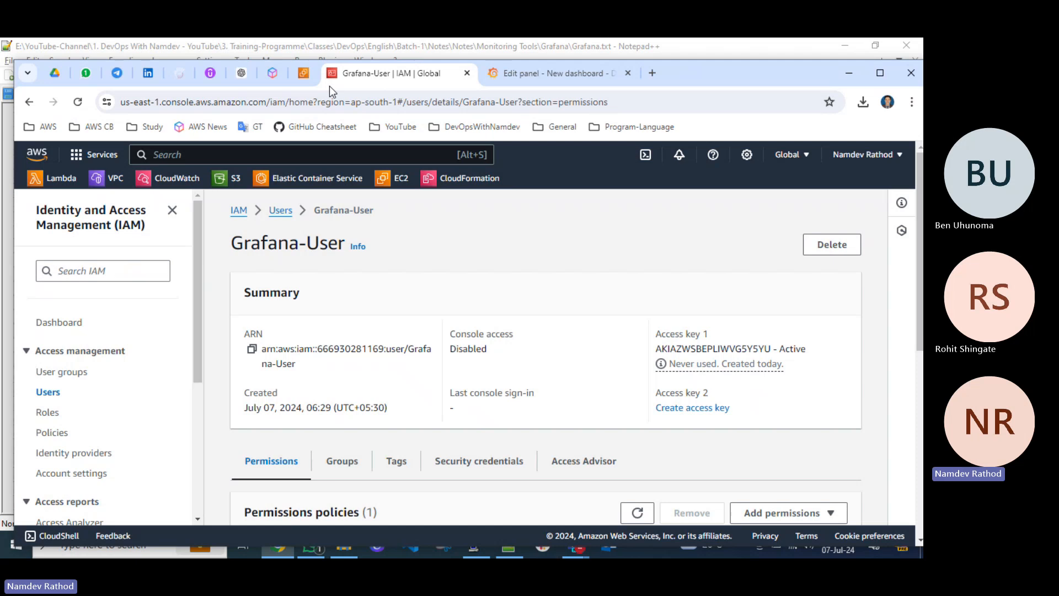
pyautogui.moveTo(746, 75); pyautogui.dragTo(742, 103)
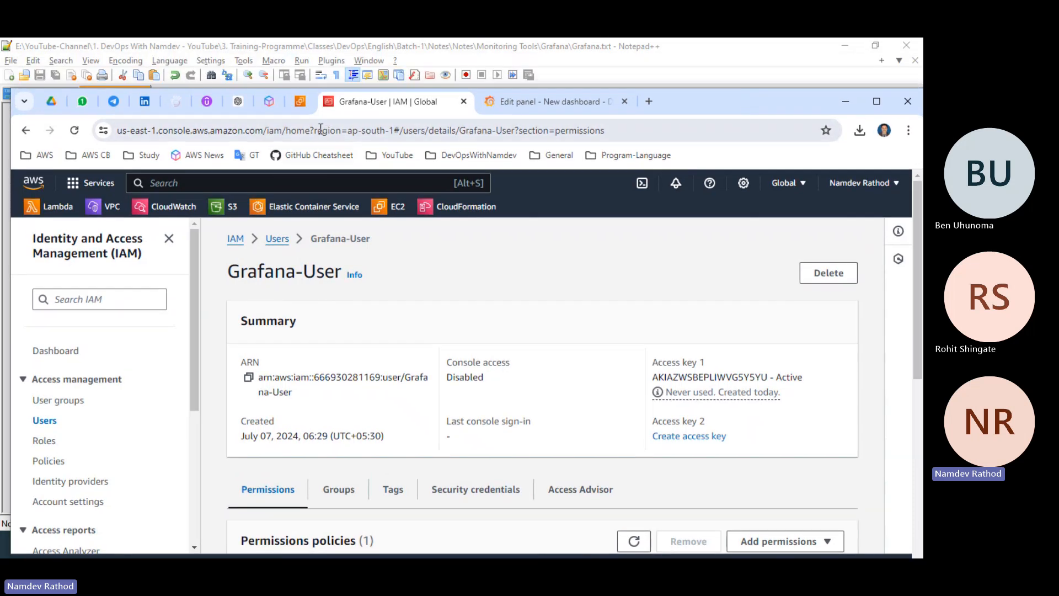
pyautogui.click(217, 186)
pyautogui.write('cloudwatch')
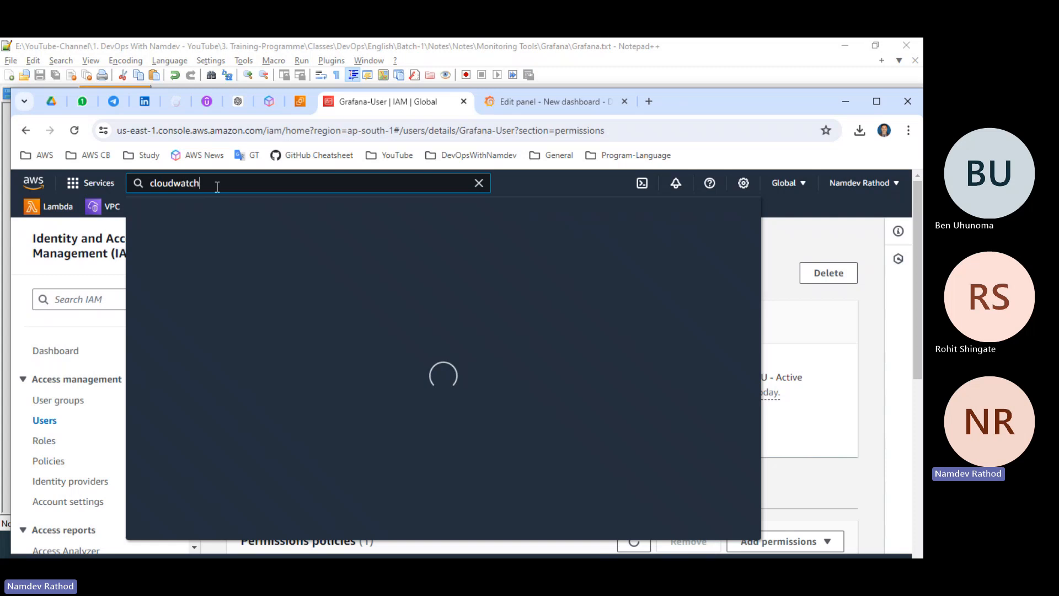
pyautogui.rightClick(351, 288)
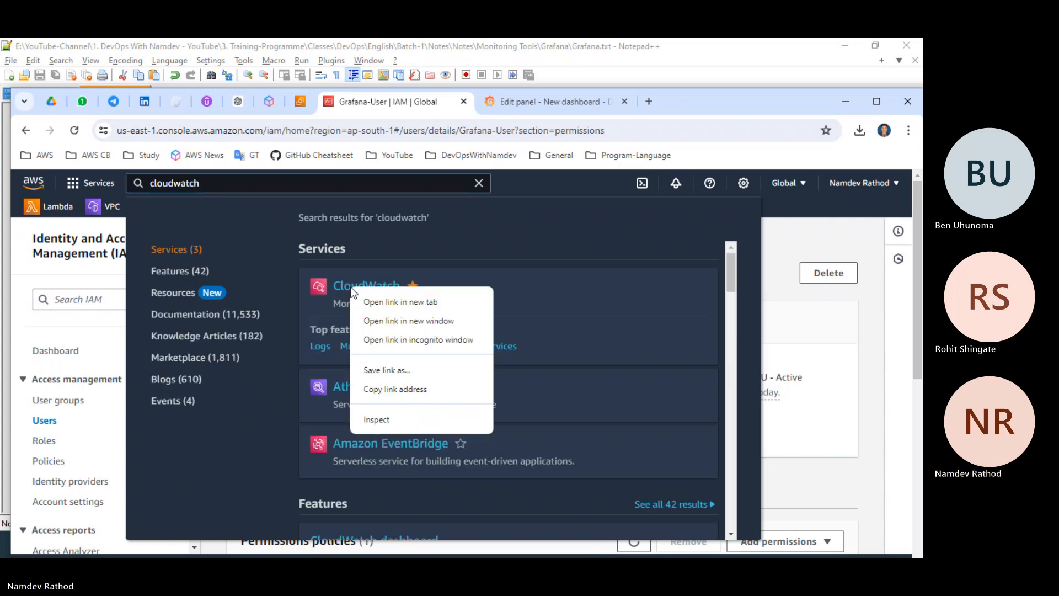
pyautogui.click(374, 302)
pyautogui.click(538, 106)
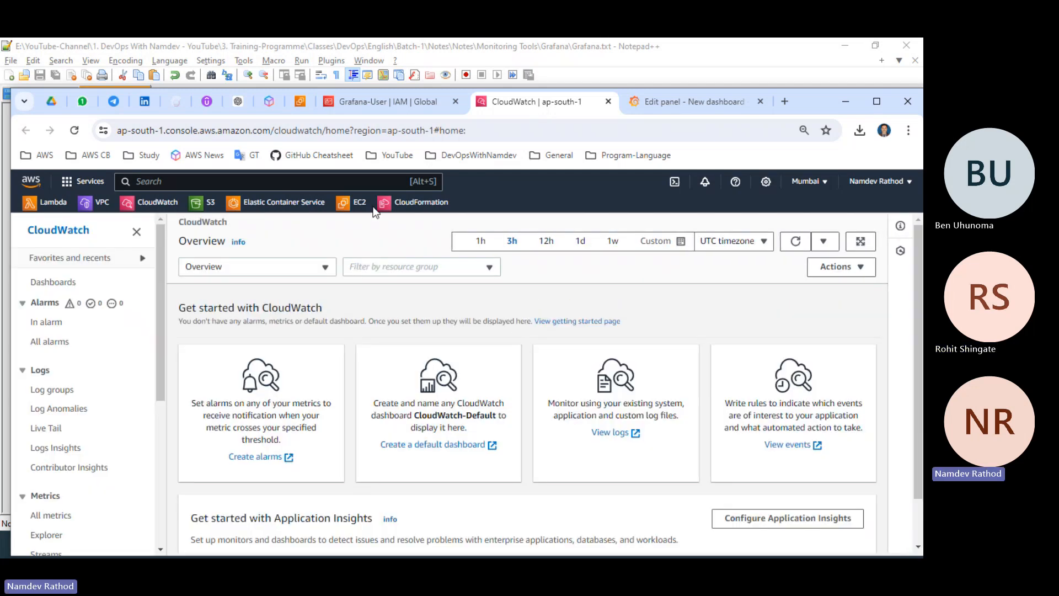
# Open the /apps/webservers/nginx/access log group in CloudWatch and check its details and log streams.
pyautogui.click(46, 393)
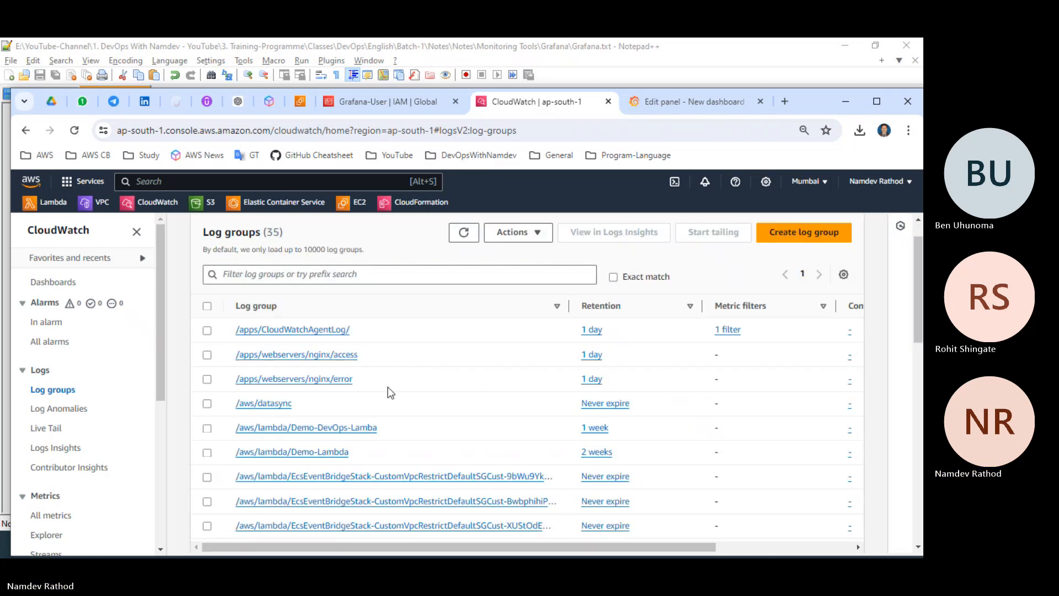
pyautogui.click(318, 355)
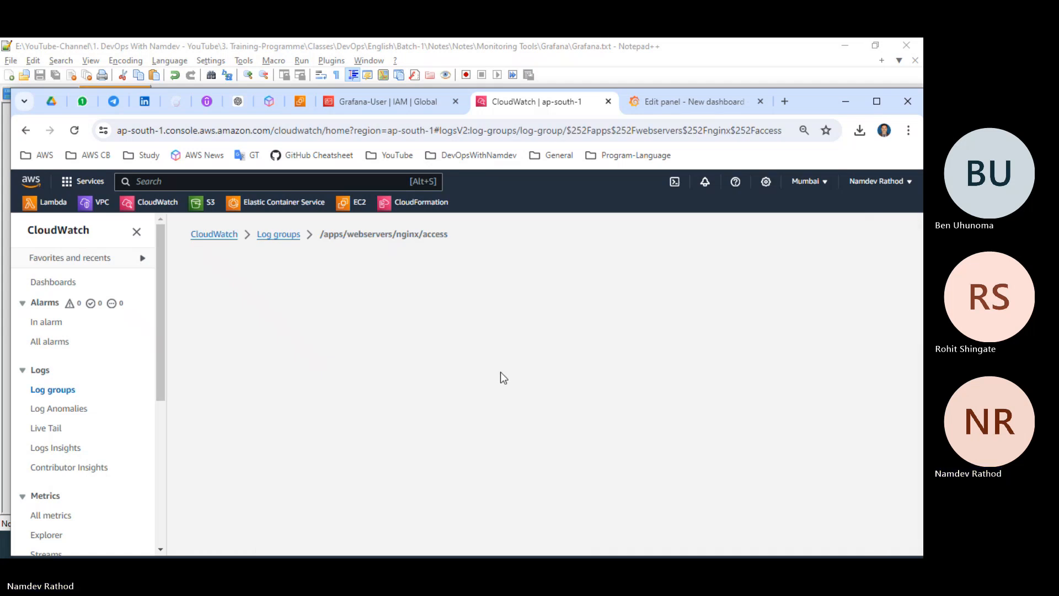
pyautogui.scroll(-3, 501, 372)
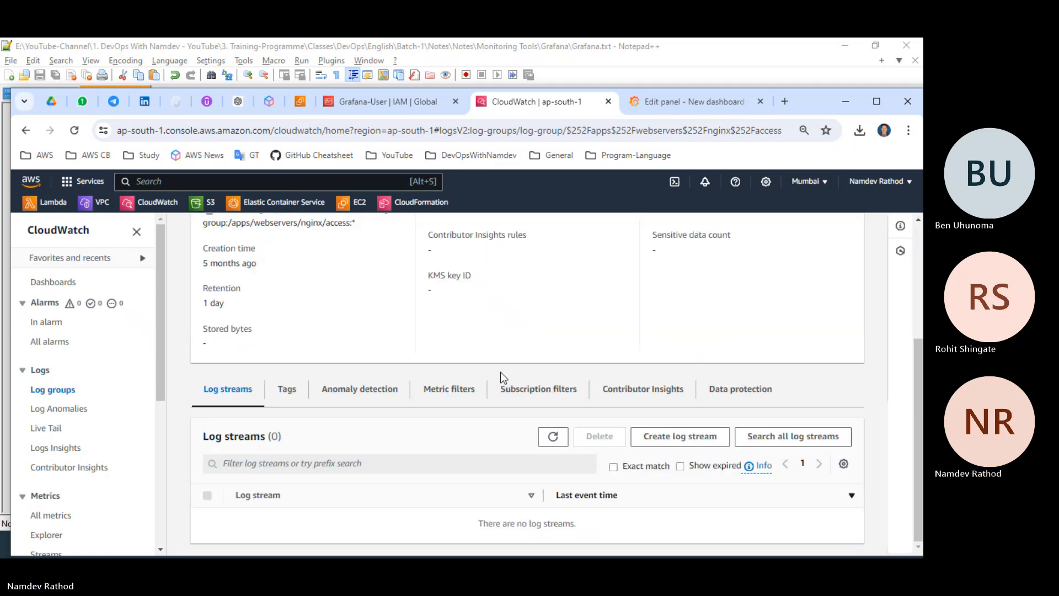
pyautogui.scroll(3, 501, 372)
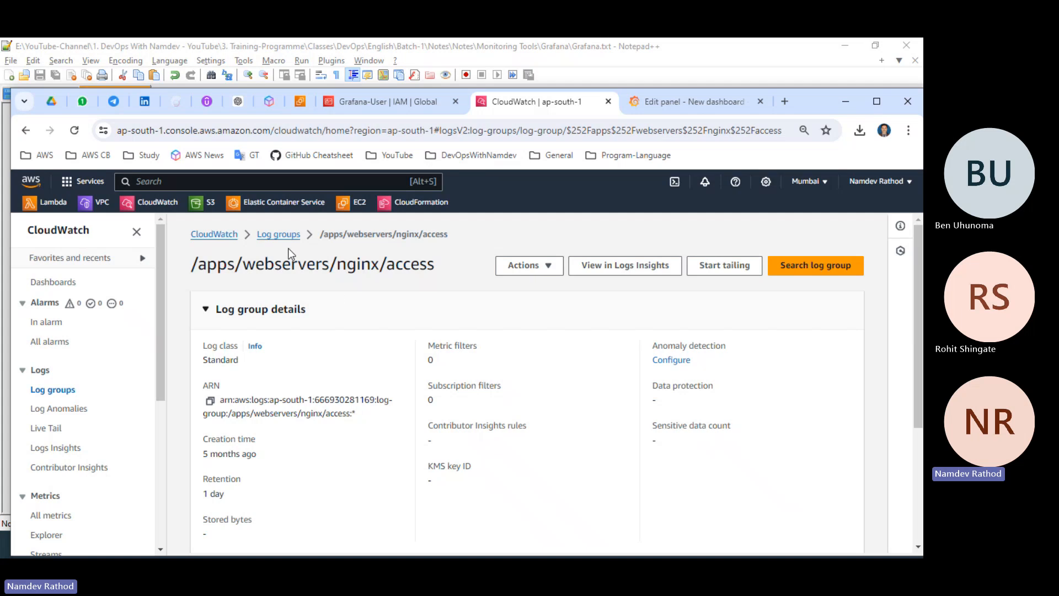
# Return to the log groups, open /aws/lambda/Lambda-For-ConnectDB-Read-Record, and examine the events in its most recent log stream.
pyautogui.click(266, 237)
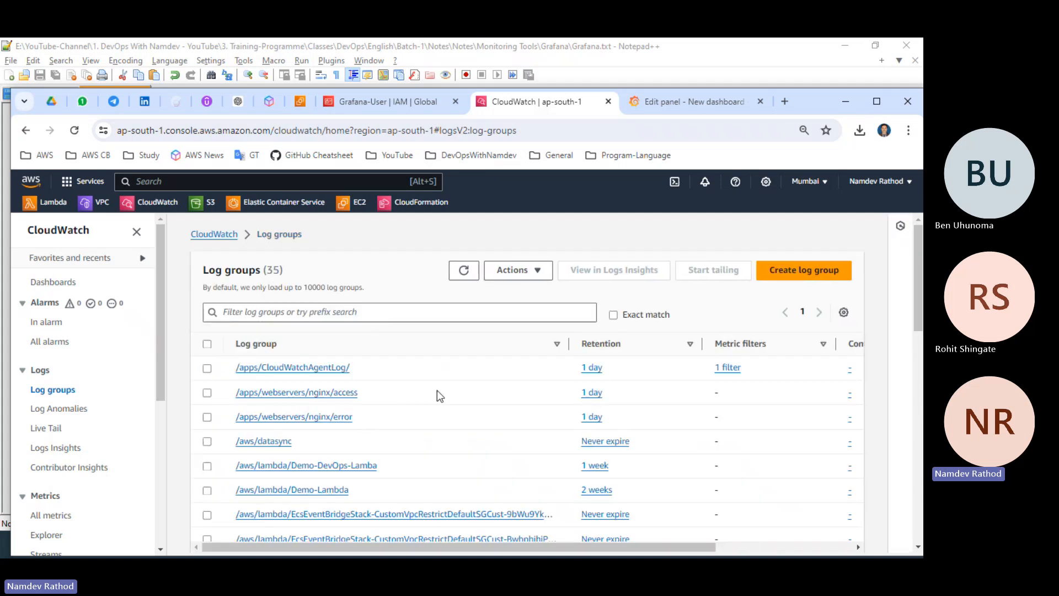
pyautogui.scroll(-3, 392, 414)
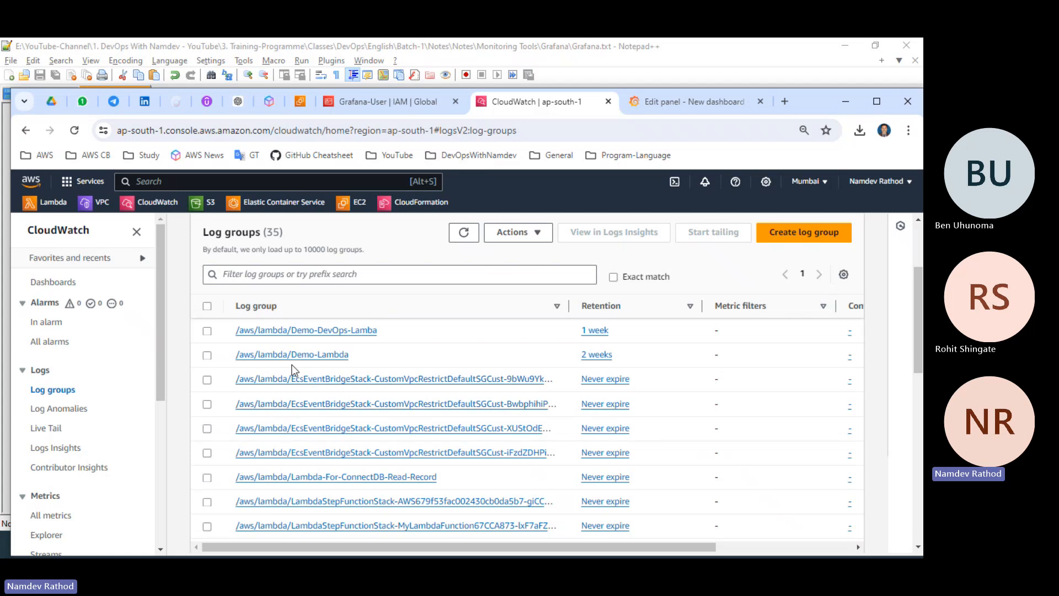
pyautogui.scroll(-3, 336, 385)
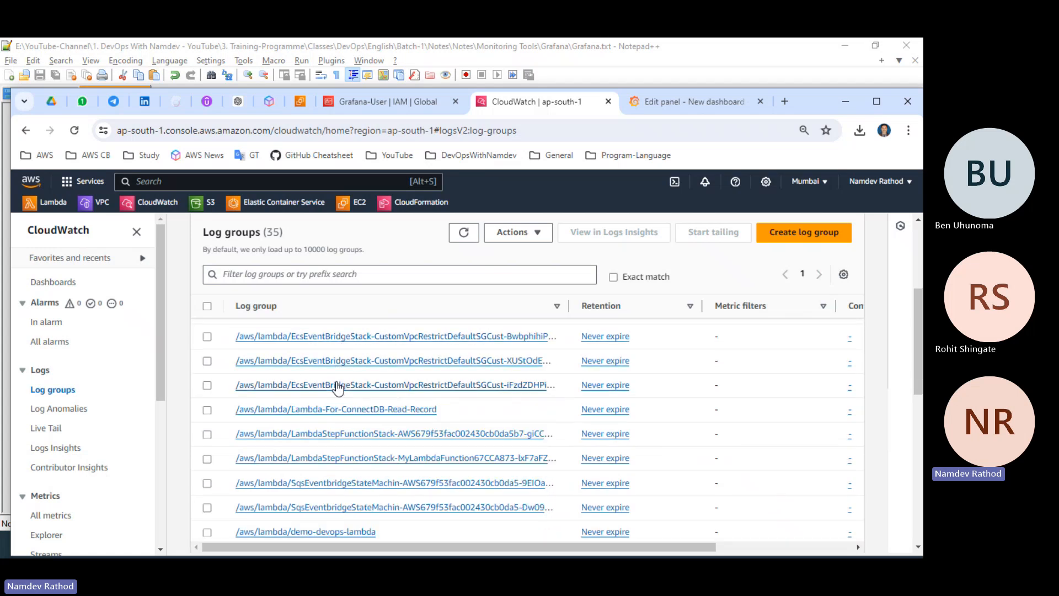
pyautogui.click(339, 409)
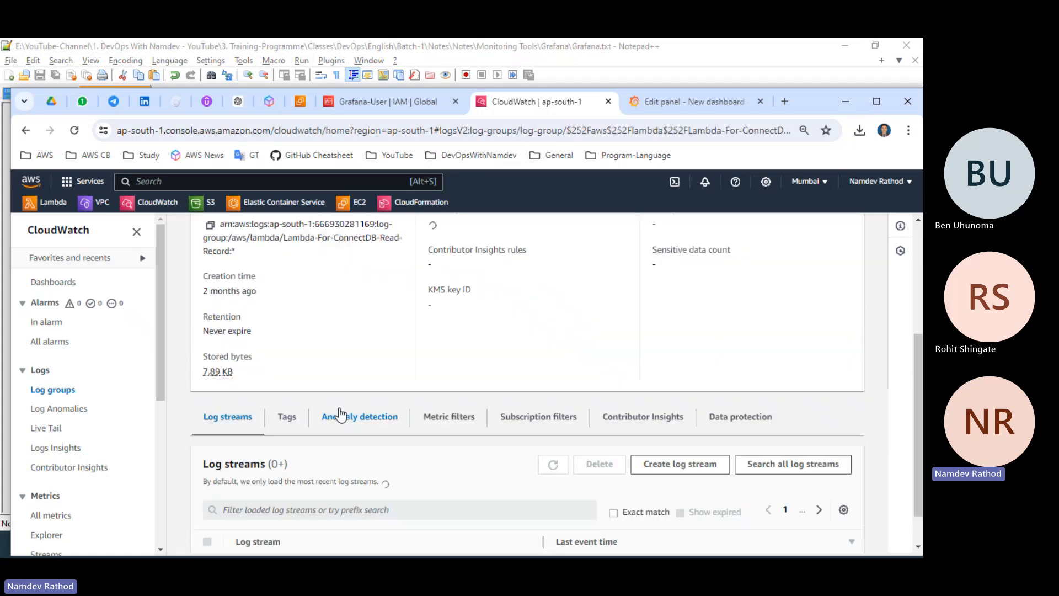
pyautogui.scroll(-1, 339, 413)
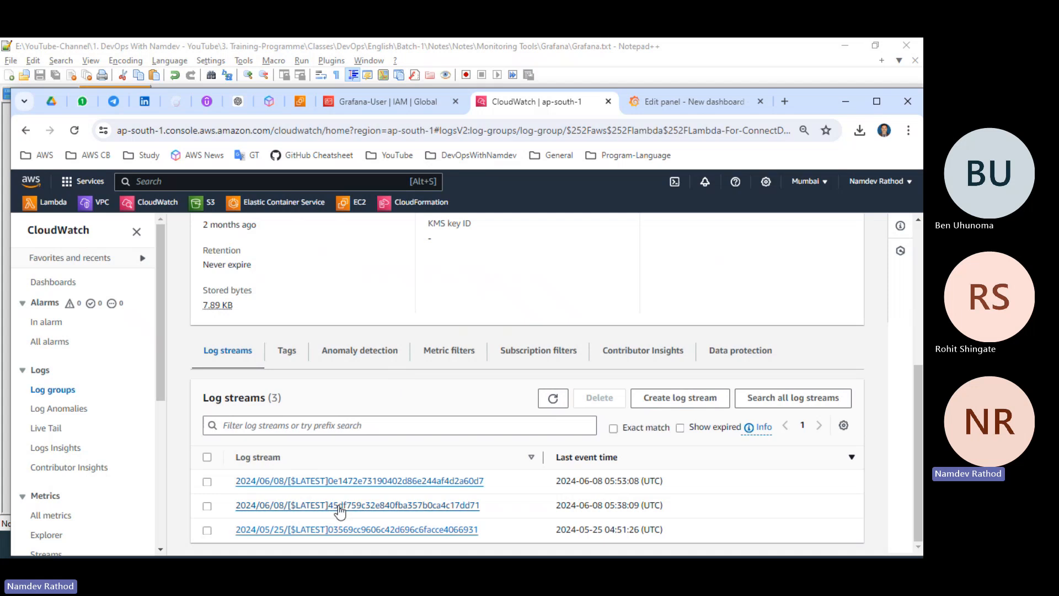
pyautogui.click(359, 480)
pyautogui.scroll(-3, 424, 432)
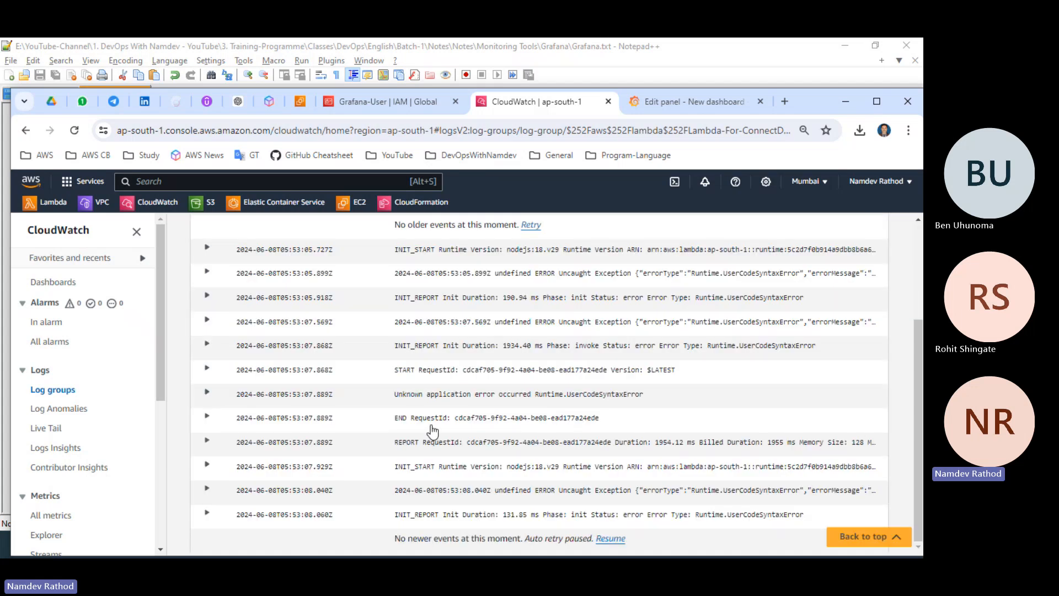
# Return to the Grafana panel editor, set query A to CloudWatch Logs, and clear all its preselected log groups.
pyautogui.scroll(3, 431, 430)
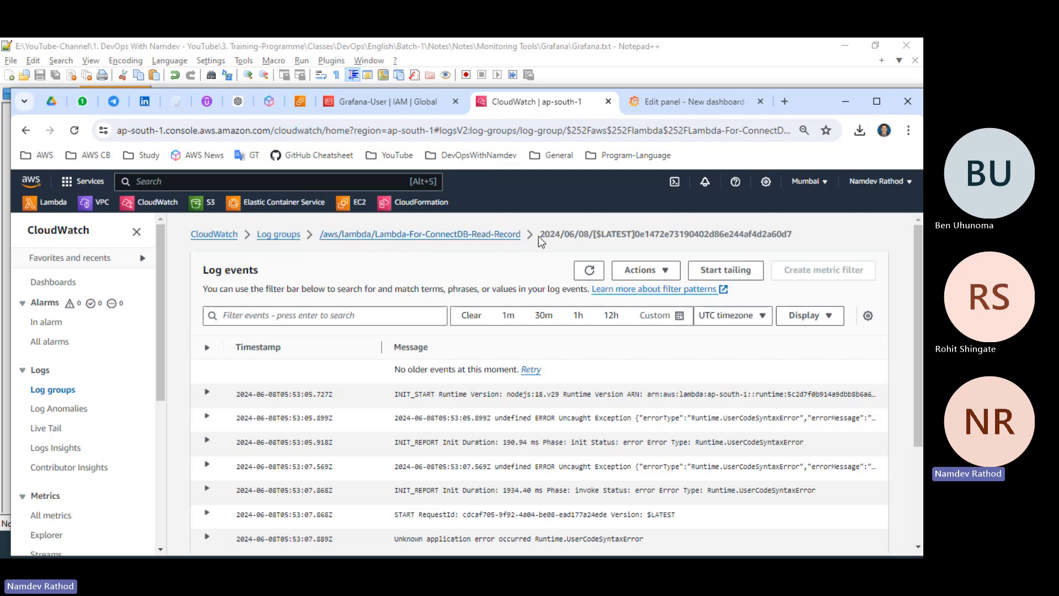
pyautogui.click(684, 102)
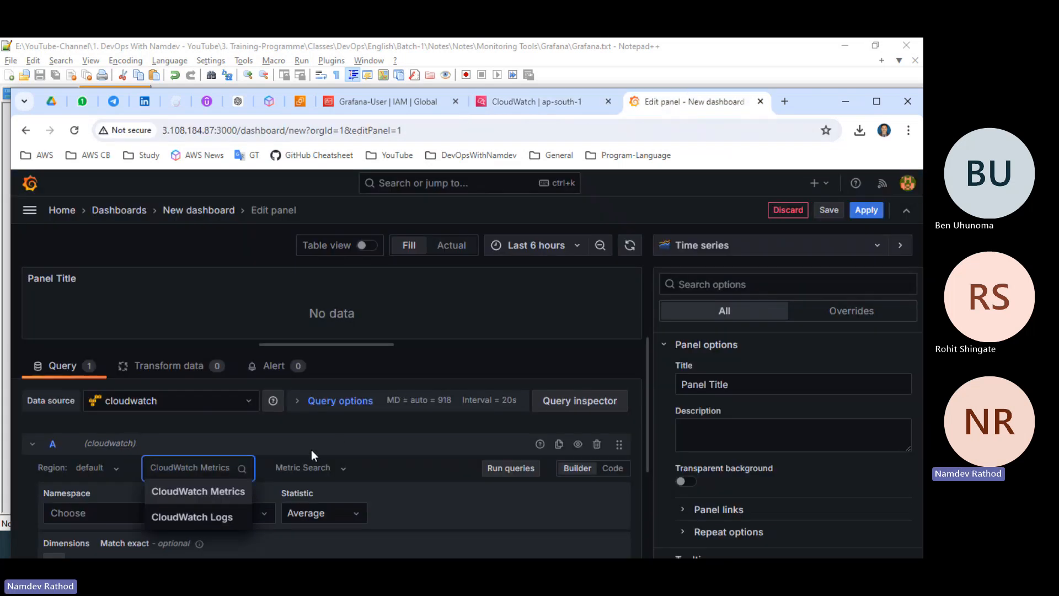
pyautogui.click(211, 518)
pyautogui.scroll(-1, 395, 441)
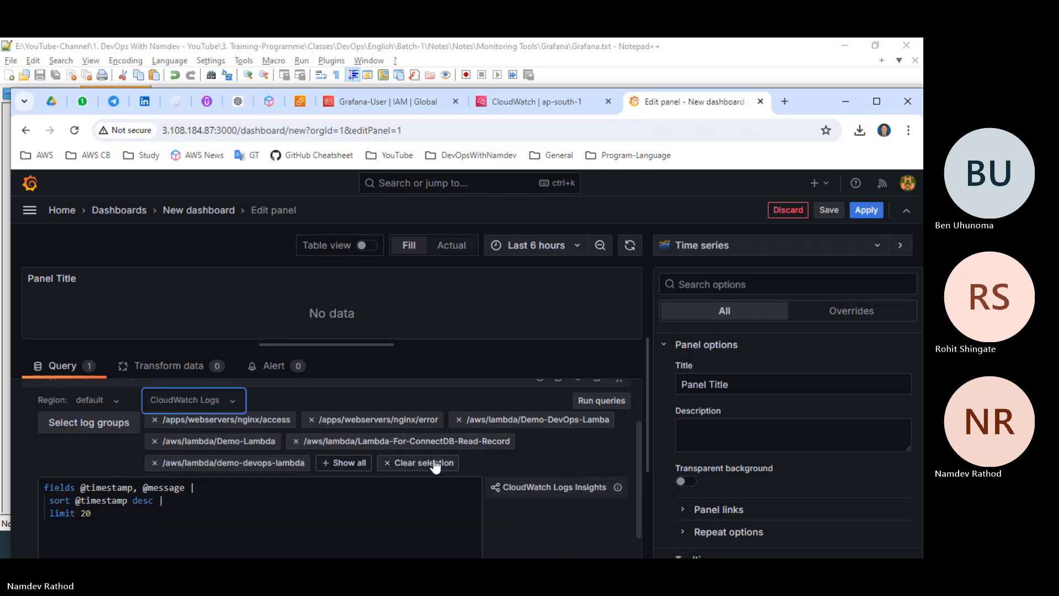
pyautogui.click(411, 463)
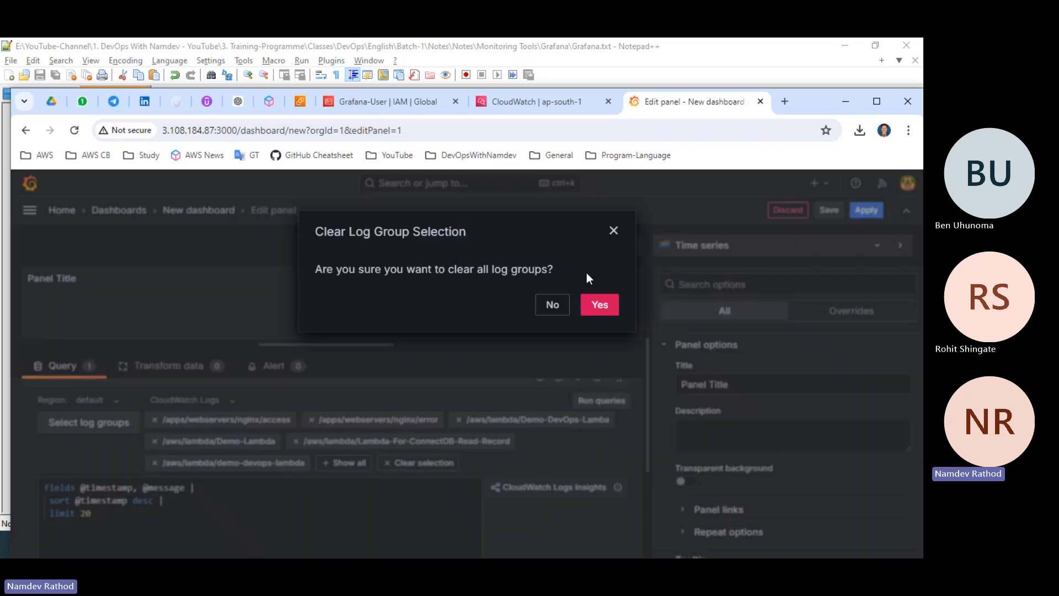
pyautogui.click(603, 307)
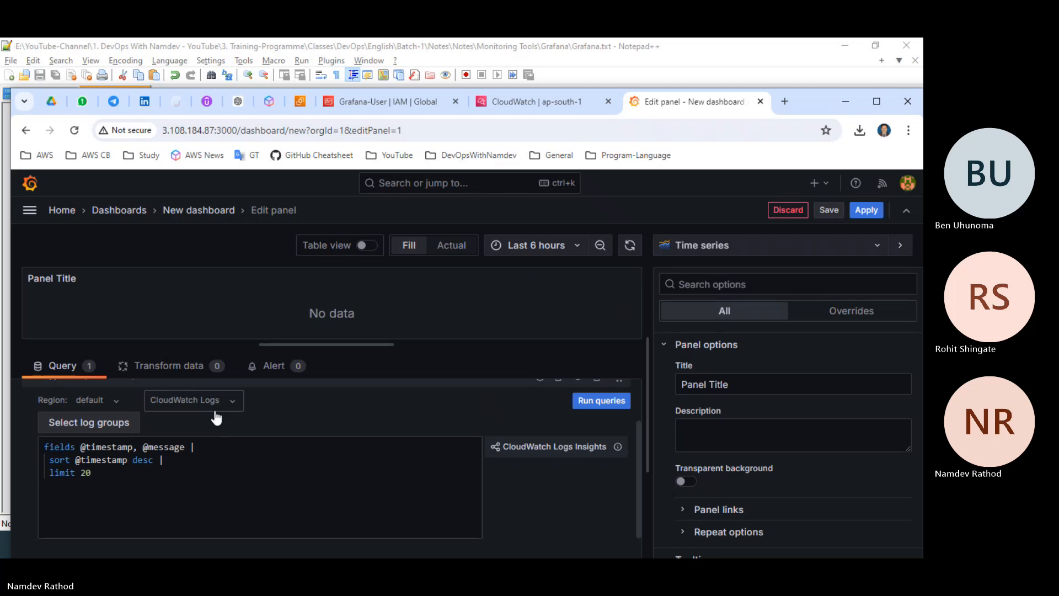
pyautogui.scroll(1, 386, 452)
pyautogui.click(236, 469)
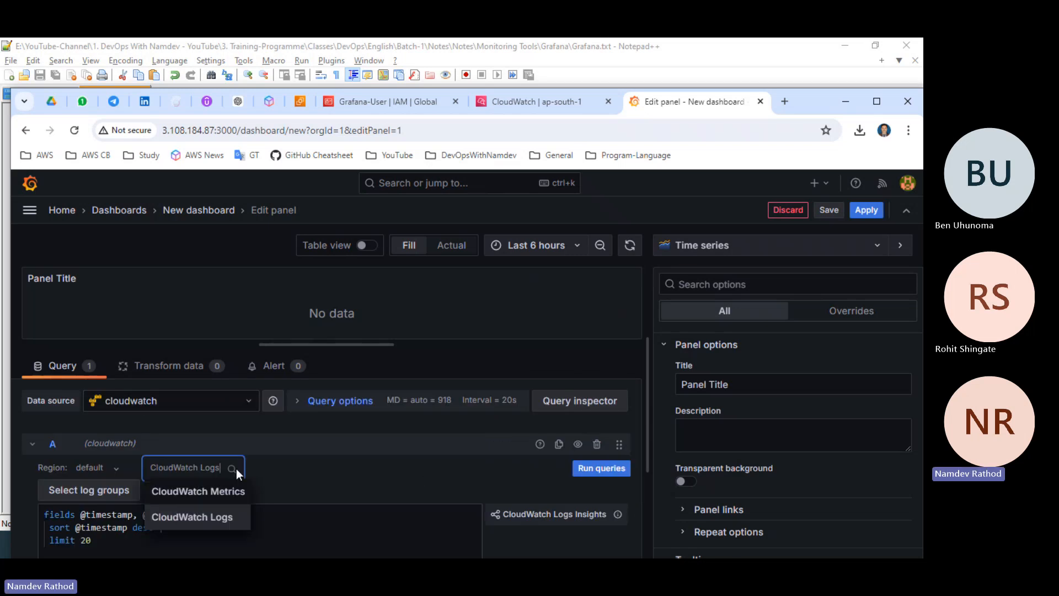
pyautogui.click(303, 468)
# Open the log group selection for query A and go back to the /aws/lambda/Lambda-For-ConnectDB-Read-Record log group page in the CloudWatch console.
pyautogui.scroll(-1, 303, 468)
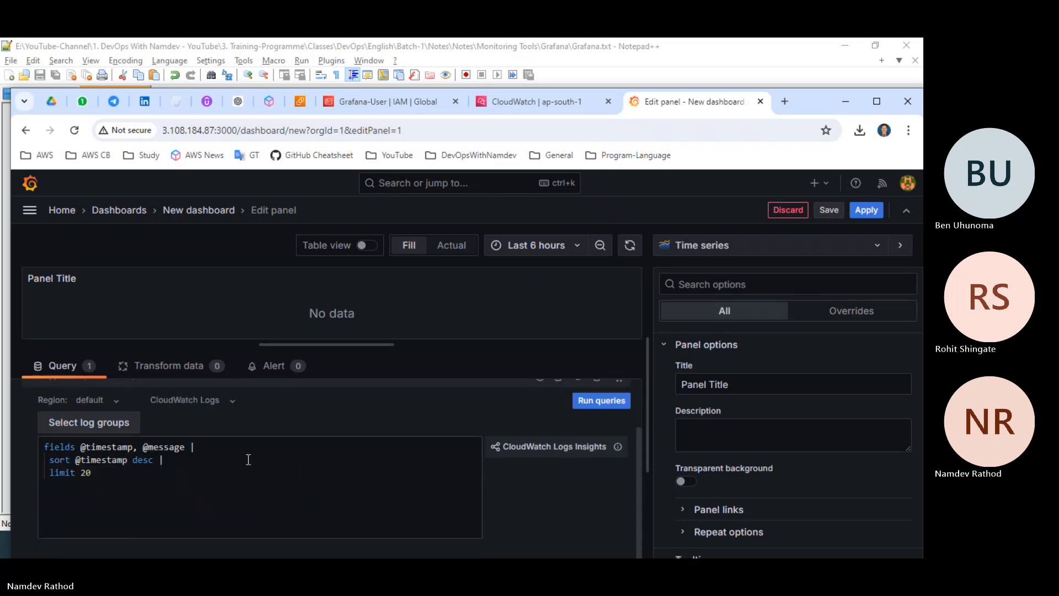
pyautogui.click(103, 423)
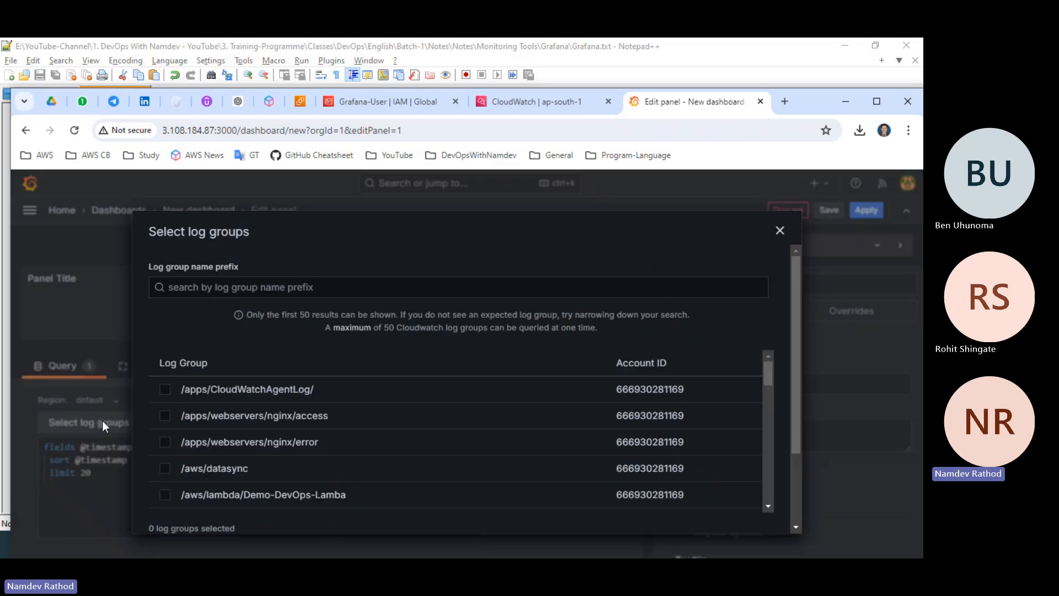
pyautogui.click(537, 102)
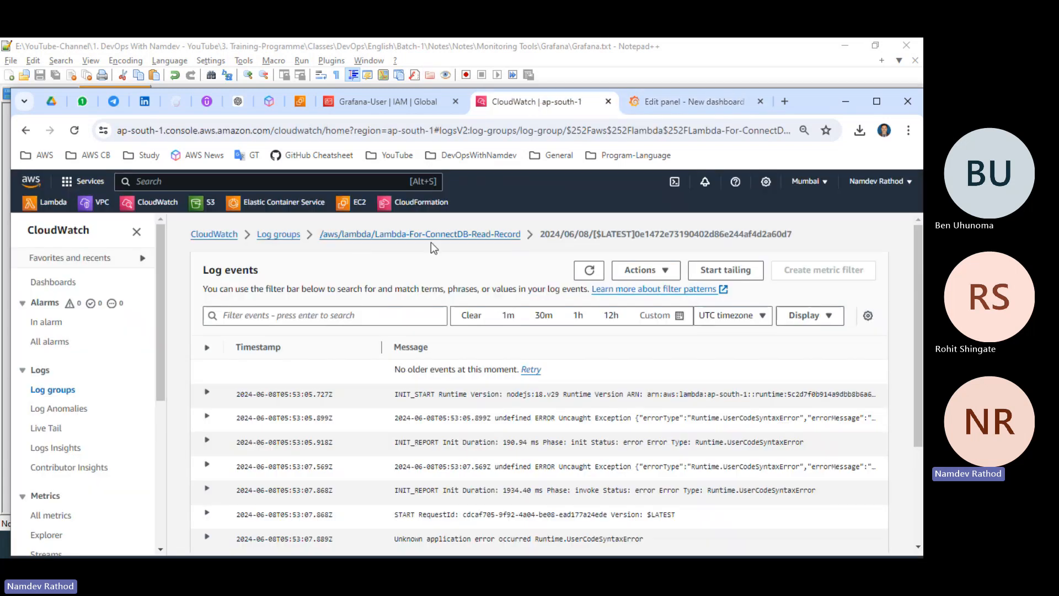
pyautogui.click(518, 236)
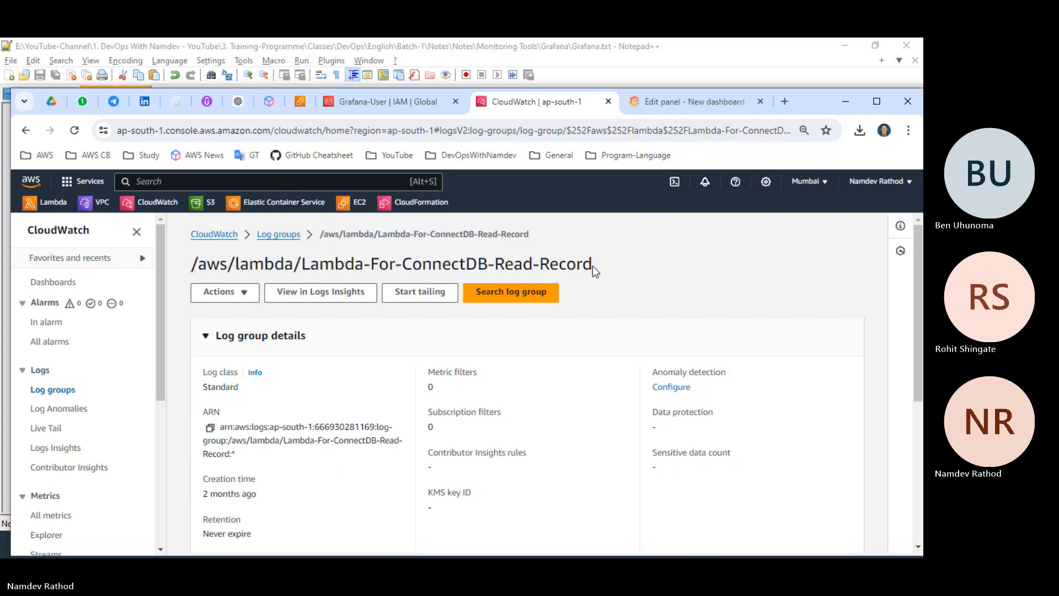
# Try to search Grafana's log groups by the prefix Lambda-For-ConnectDB-Read-Record, copied from the CloudWatch log group heading.
pyautogui.moveTo(591, 266); pyautogui.dragTo(298, 265)
pyautogui.hotkey('ctrl', 'c')
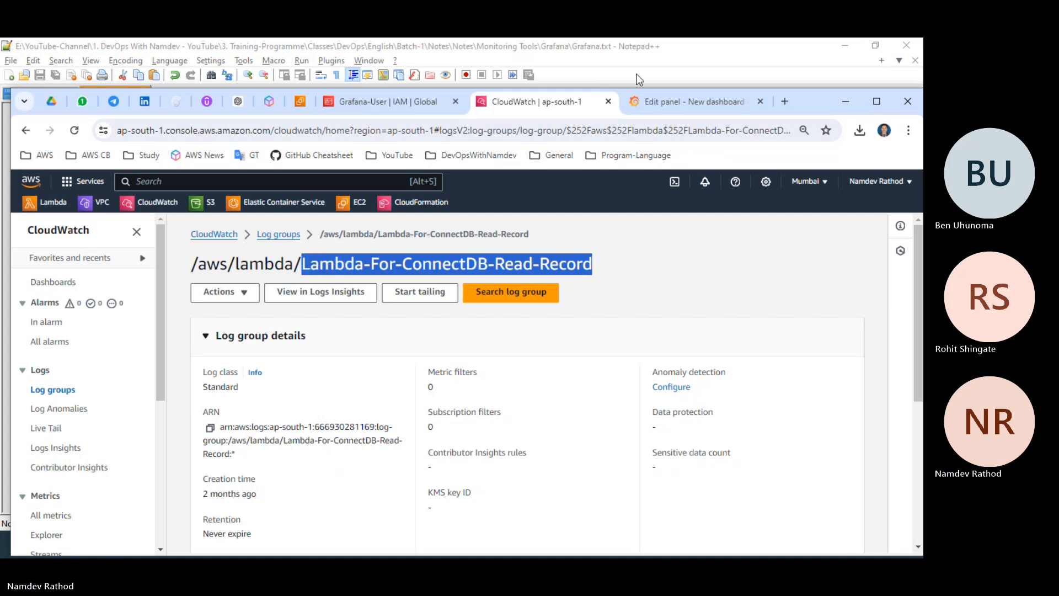
pyautogui.click(660, 96)
pyautogui.click(299, 284)
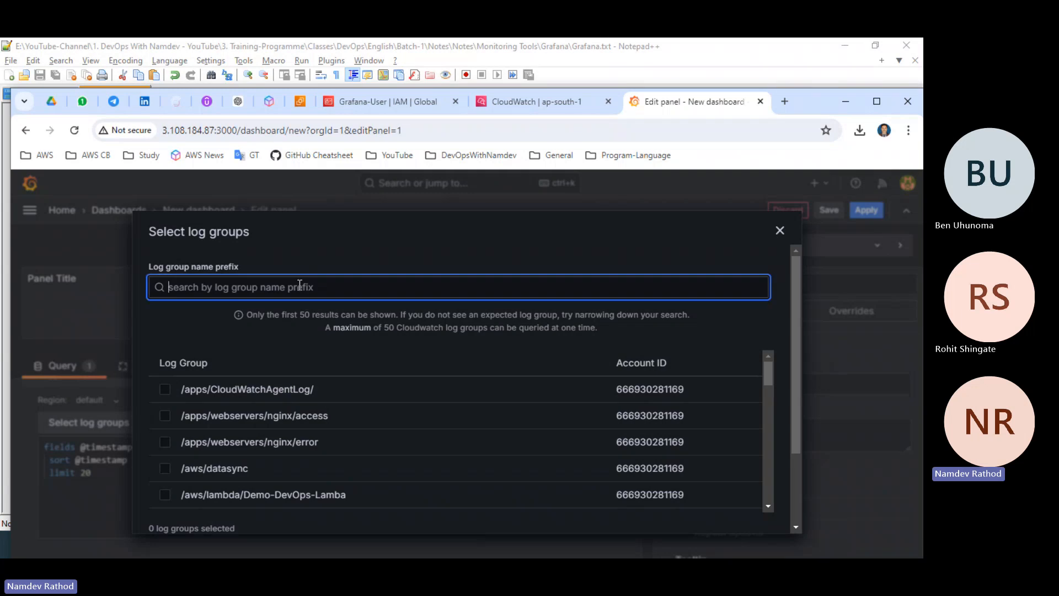
pyautogui.hotkey('ctrl', 'v')
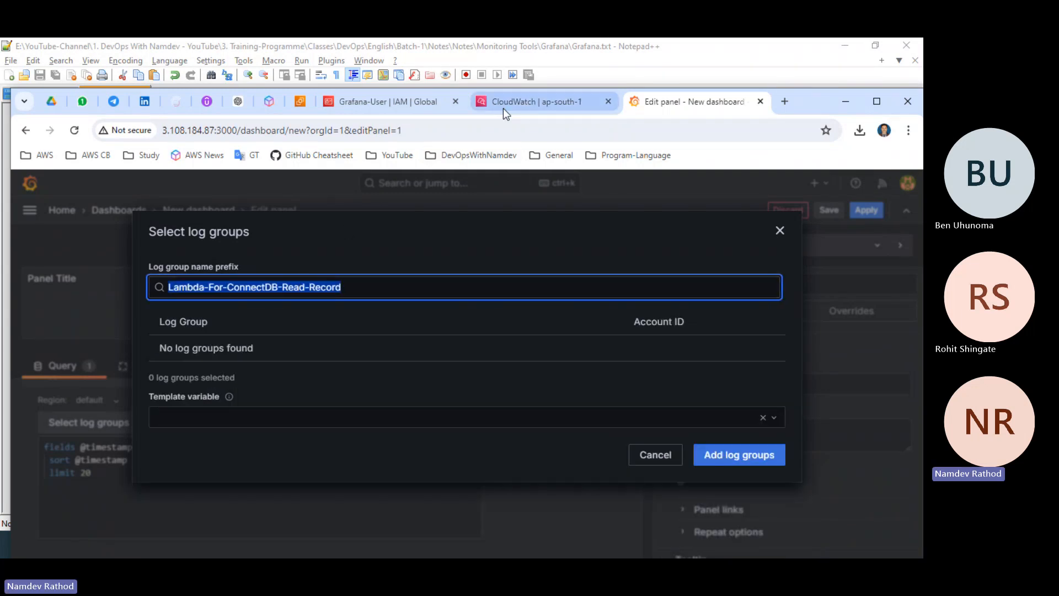
# Copy the full name /aws/lambda/Lambda-For-ConnectDB-Read-Record from CloudWatch, search for it in Grafana, and add that log group to the query.
pyautogui.click(530, 101)
pyautogui.moveTo(610, 266); pyautogui.dragTo(192, 268)
pyautogui.hotkey('ctrl', 'c')
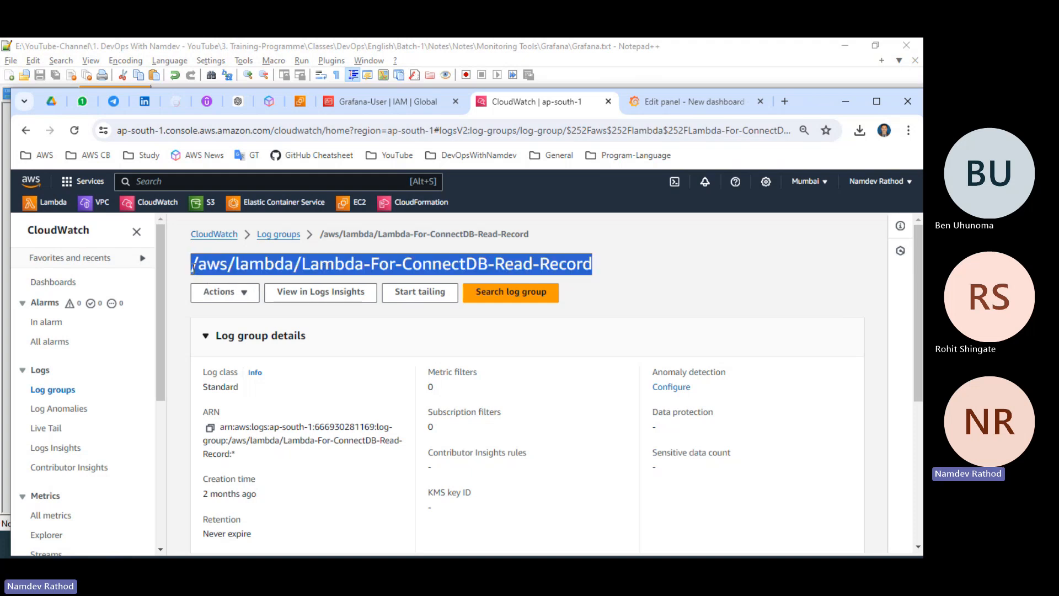
pyautogui.click(690, 101)
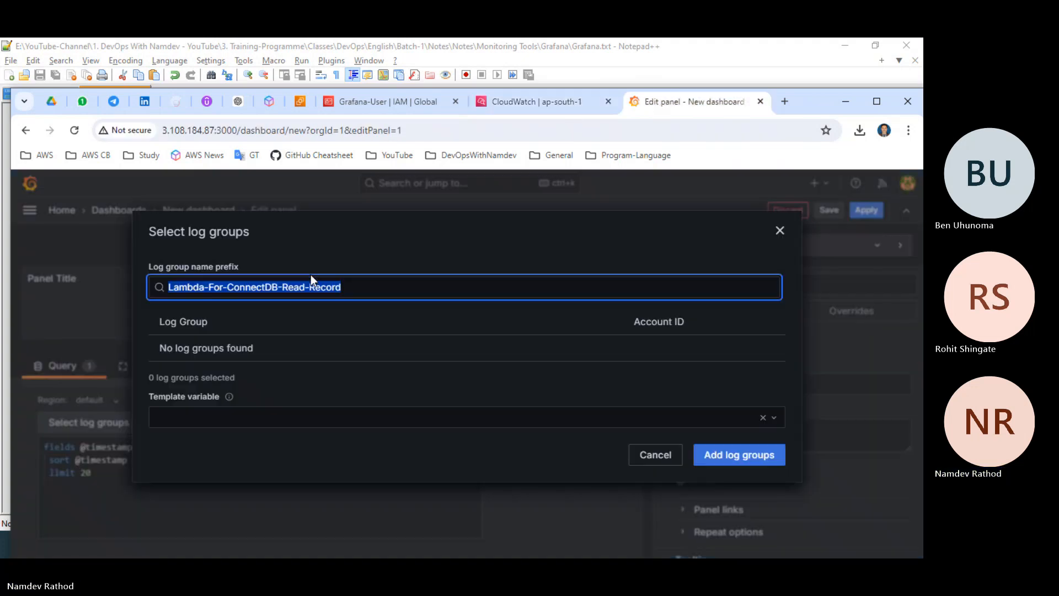
pyautogui.hotkey('ctrl', 'v')
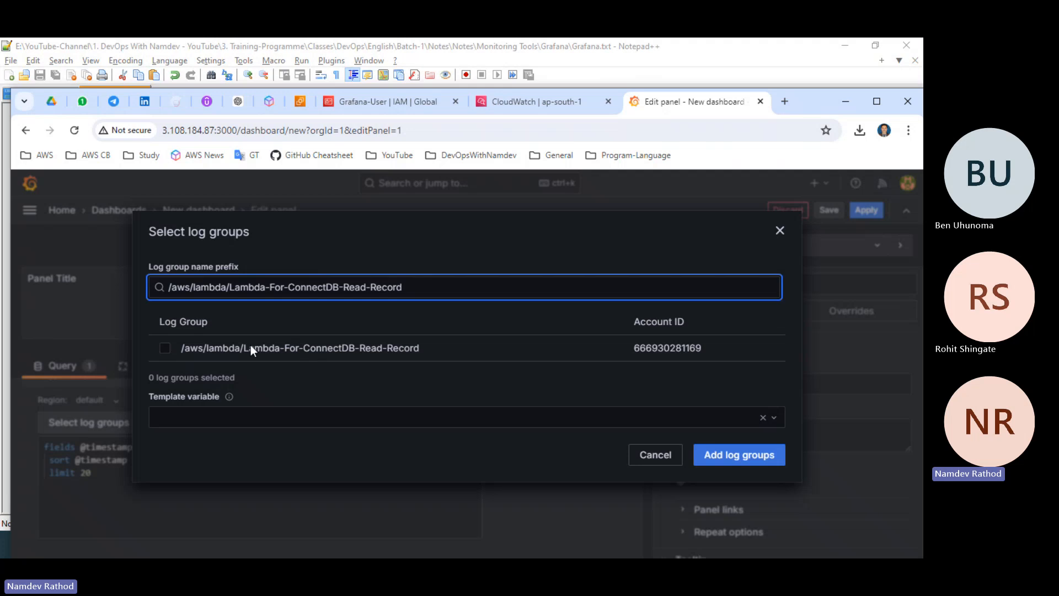
pyautogui.click(165, 349)
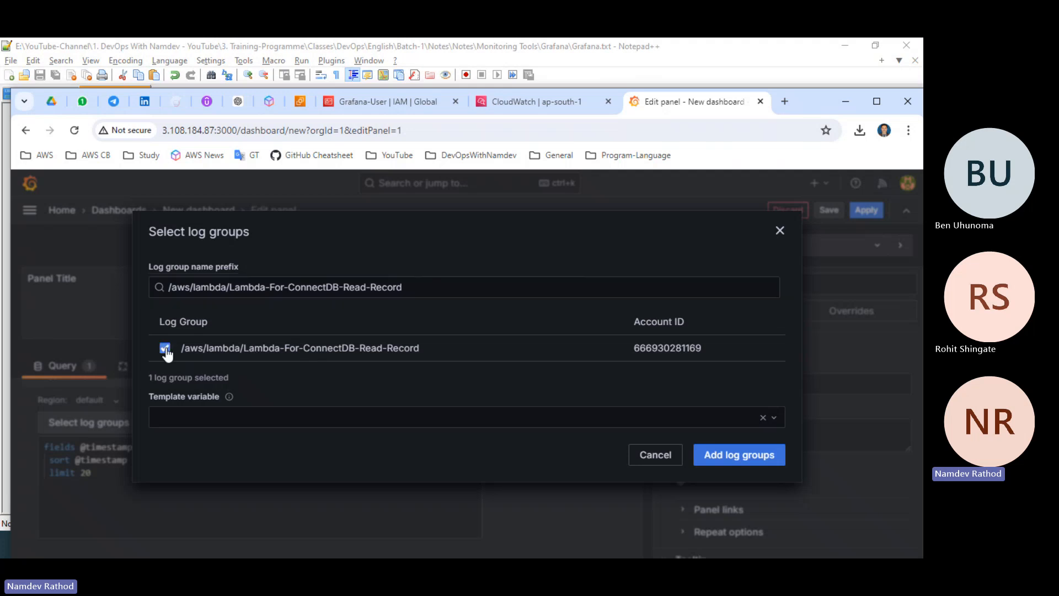
pyautogui.click(733, 455)
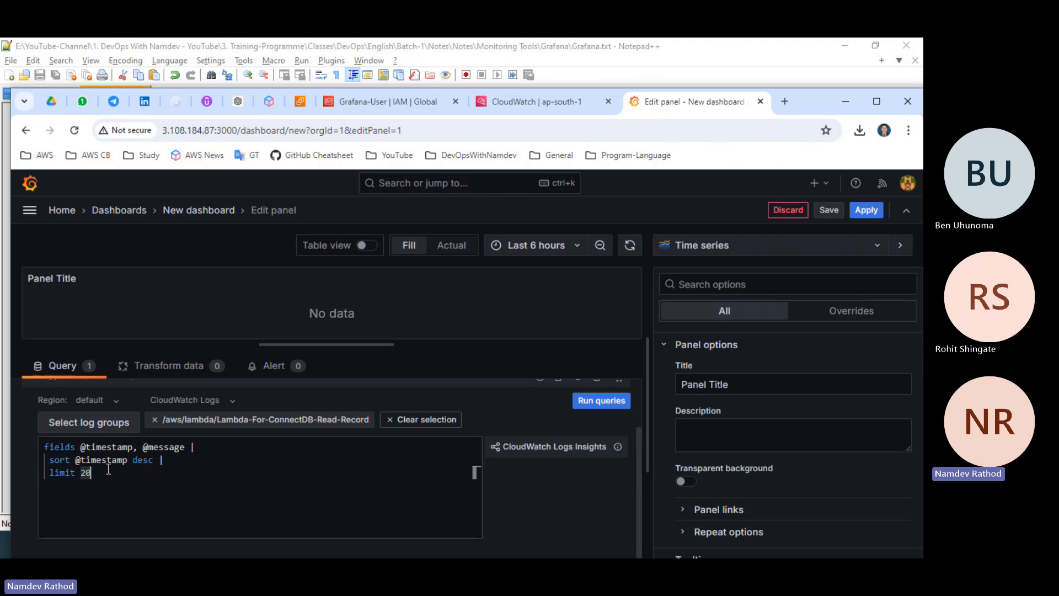
# Run the log query with its limit set to 100 and change the time range to Last 6 months.
pyautogui.write('00')
pyautogui.click(609, 410)
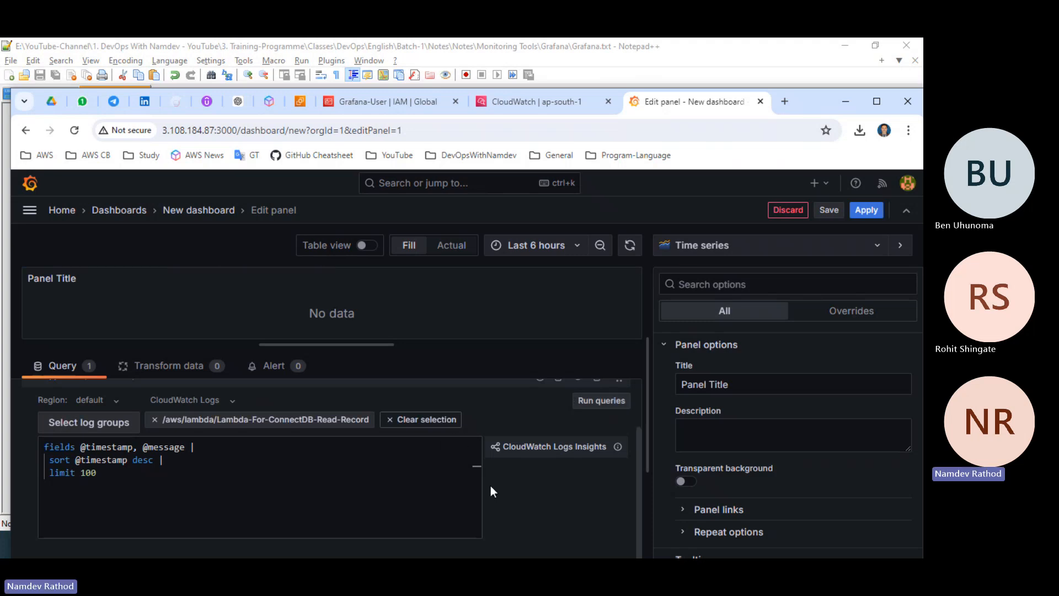
pyautogui.scroll(1, 491, 485)
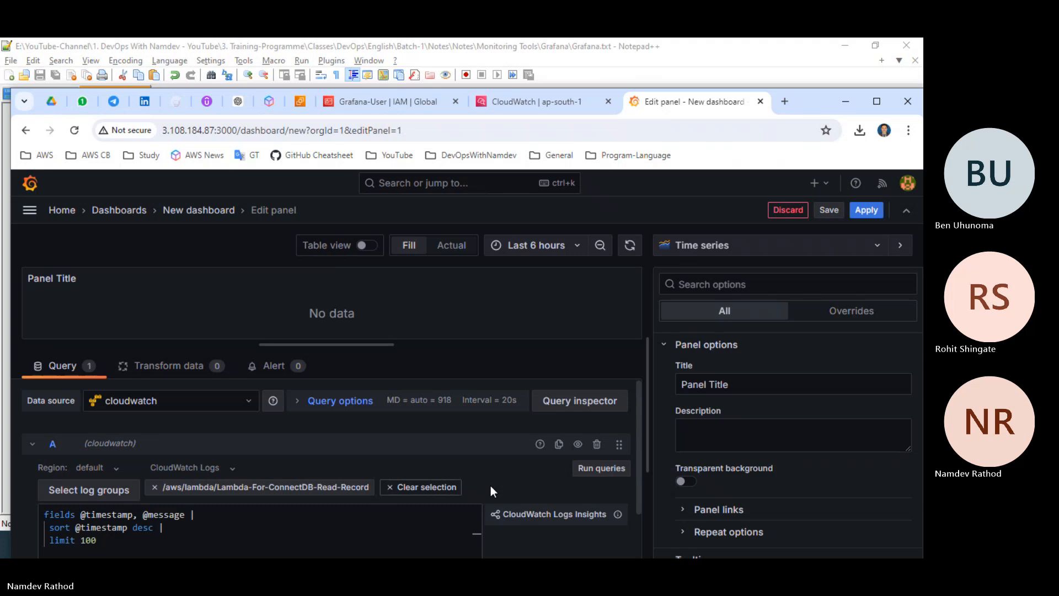
pyautogui.click(531, 248)
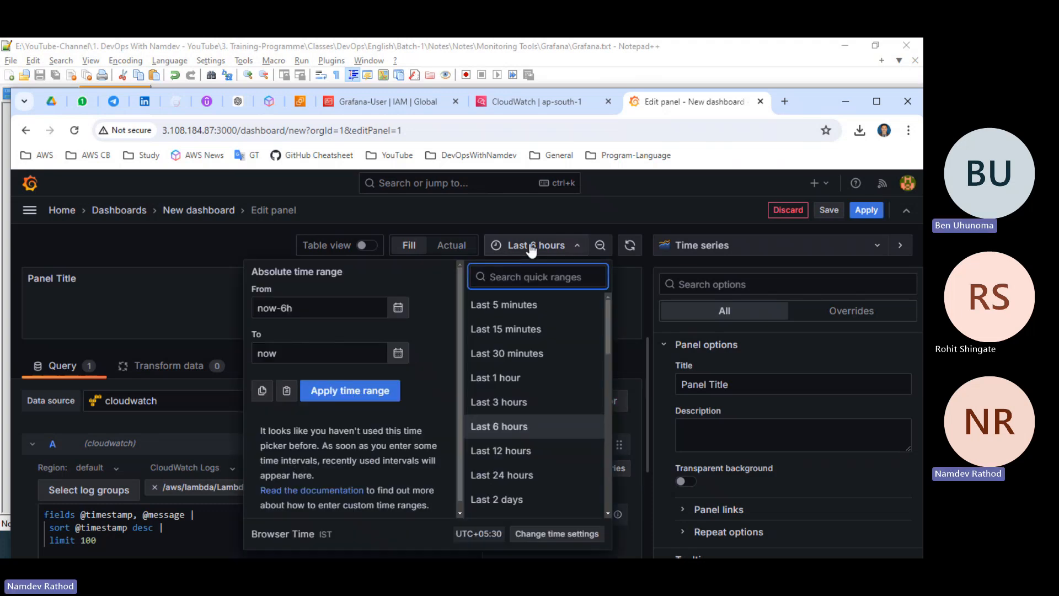
pyautogui.scroll(-4, 516, 441)
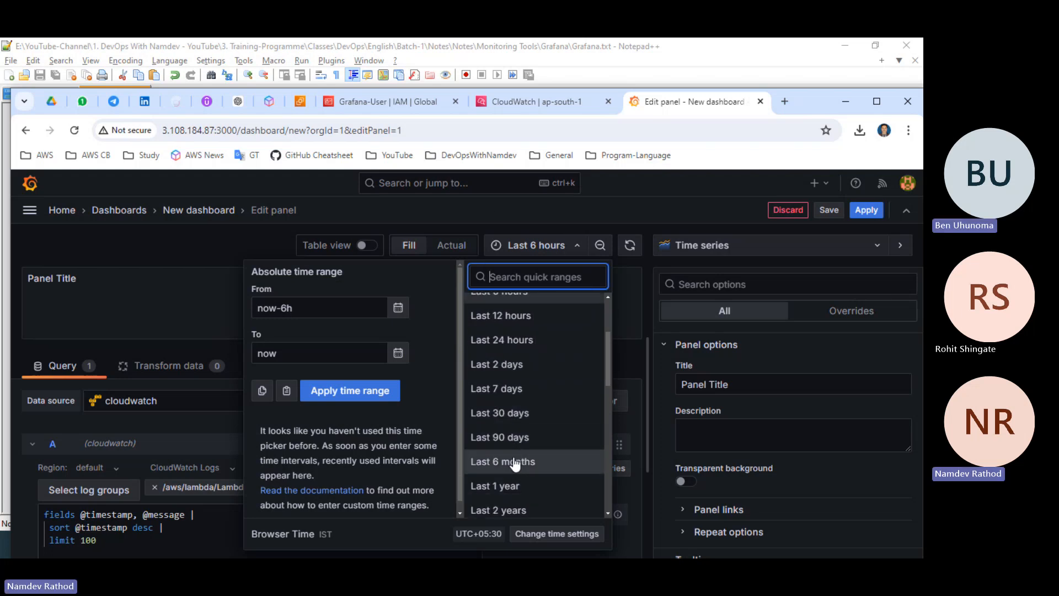
pyautogui.click(514, 462)
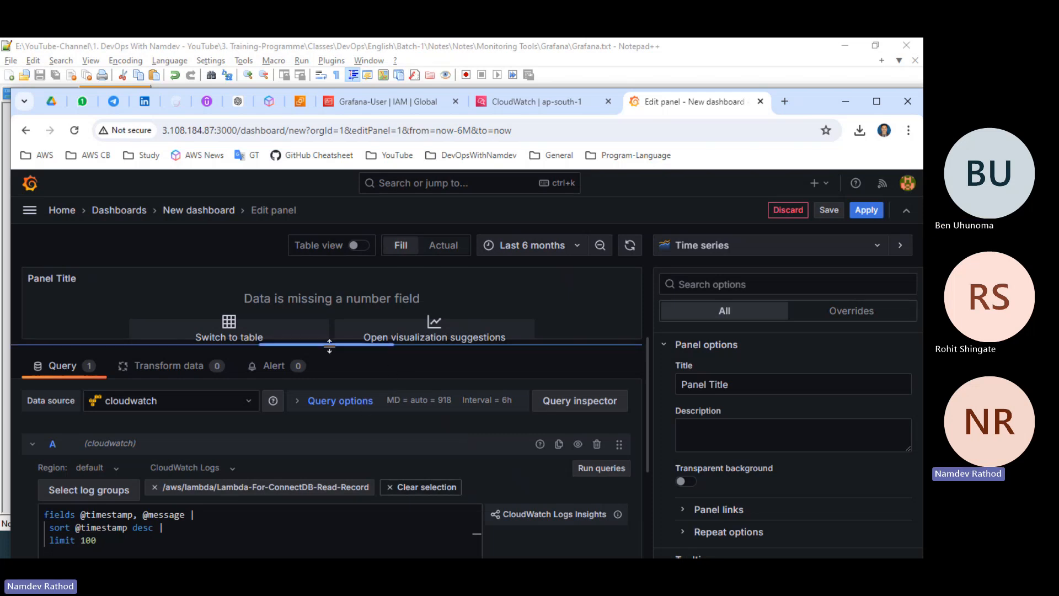
# Enlarge the panel preview, check the visualization suggestions, and try the Bar chart visualization for the log data.
pyautogui.moveTo(329, 343); pyautogui.dragTo(342, 418)
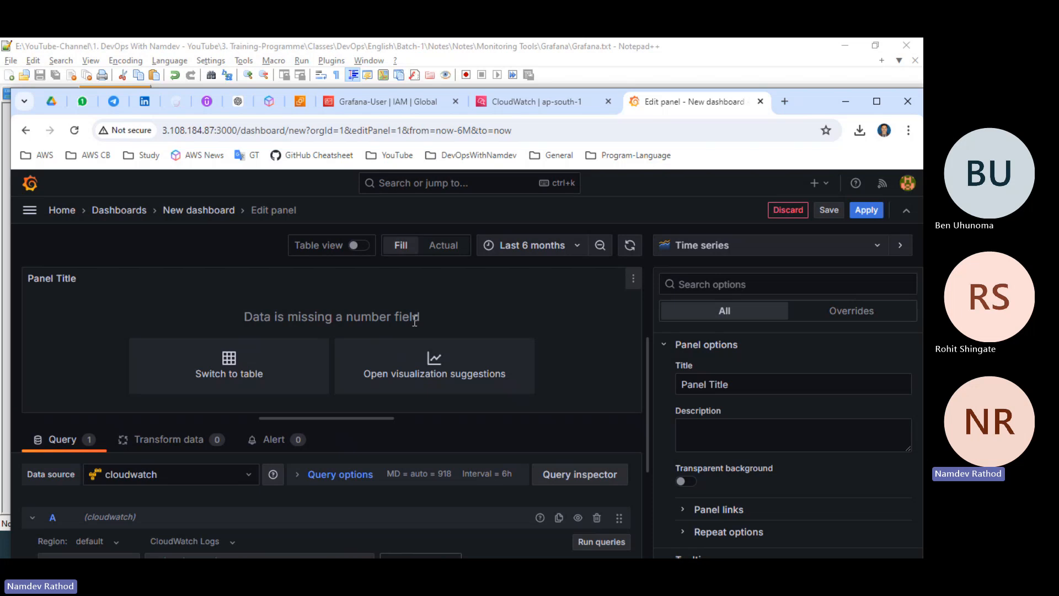
pyautogui.click(443, 378)
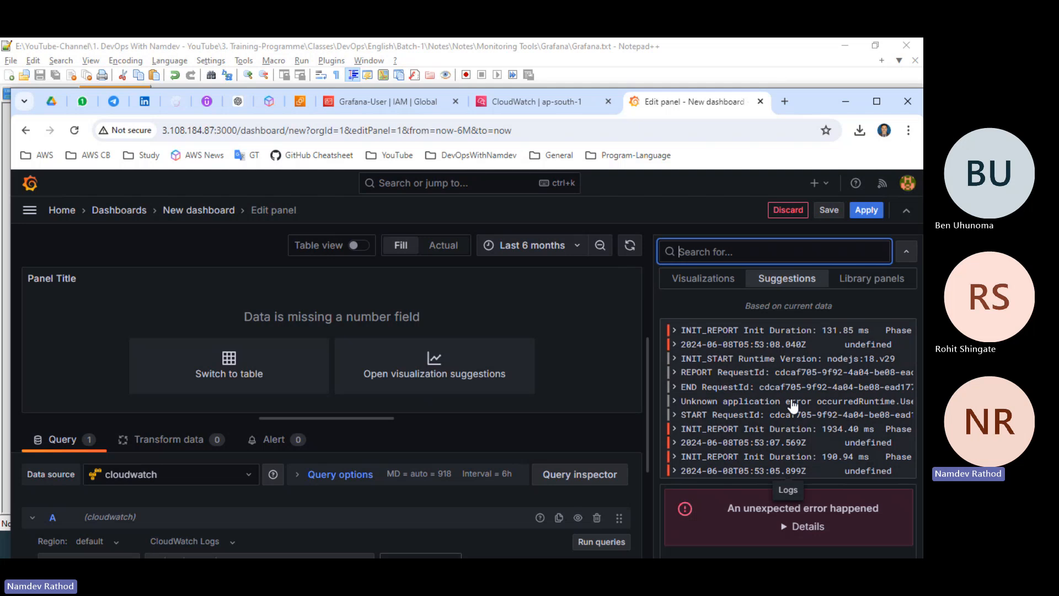
pyautogui.click(701, 283)
pyautogui.click(716, 363)
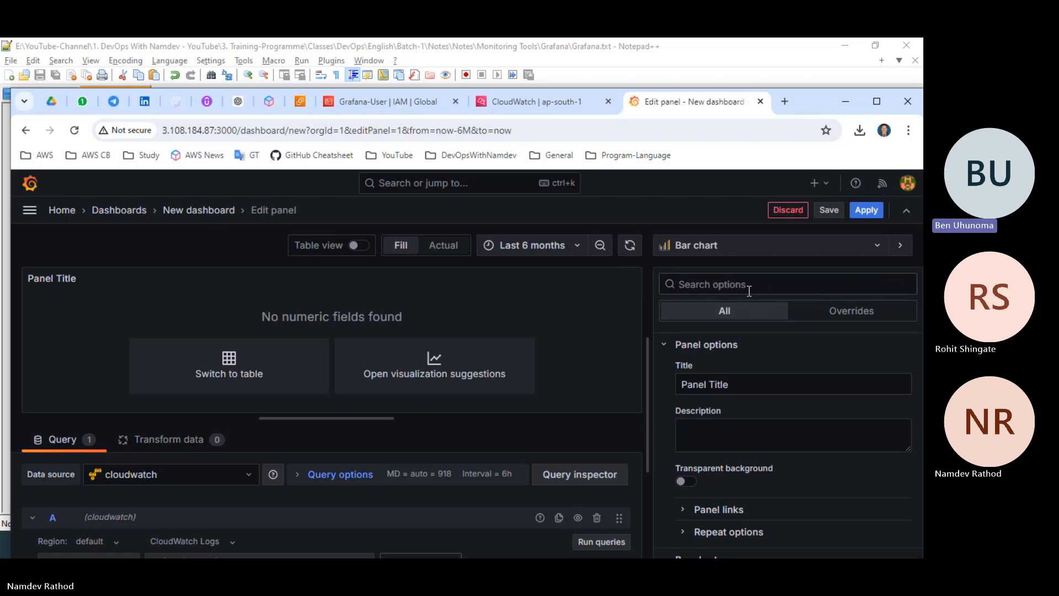
# Change the panel's visualization to Table and look over the log rows and panel options.
pyautogui.click(701, 245)
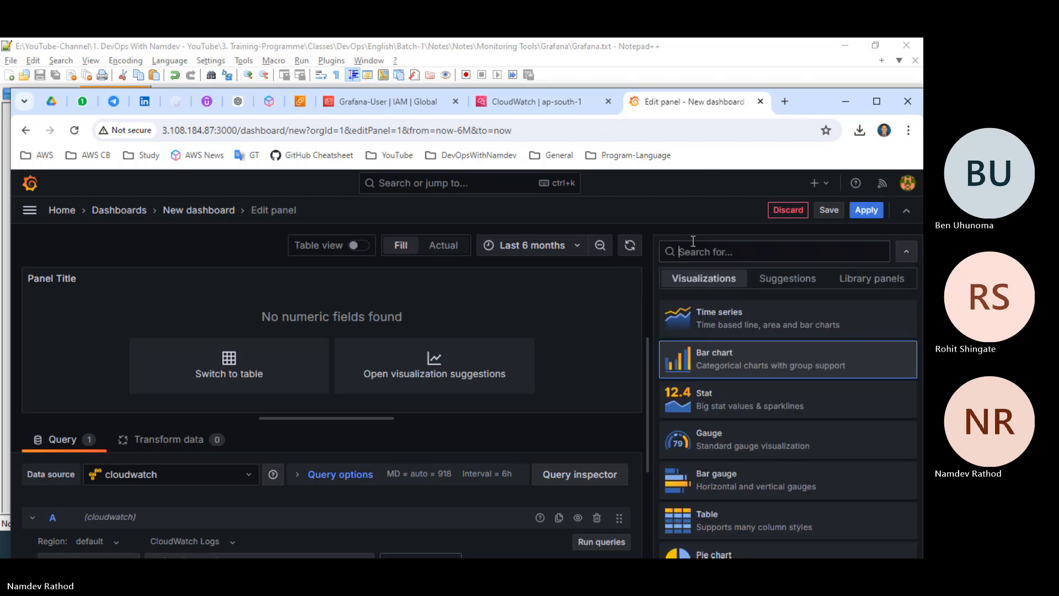
pyautogui.scroll(-2, 762, 464)
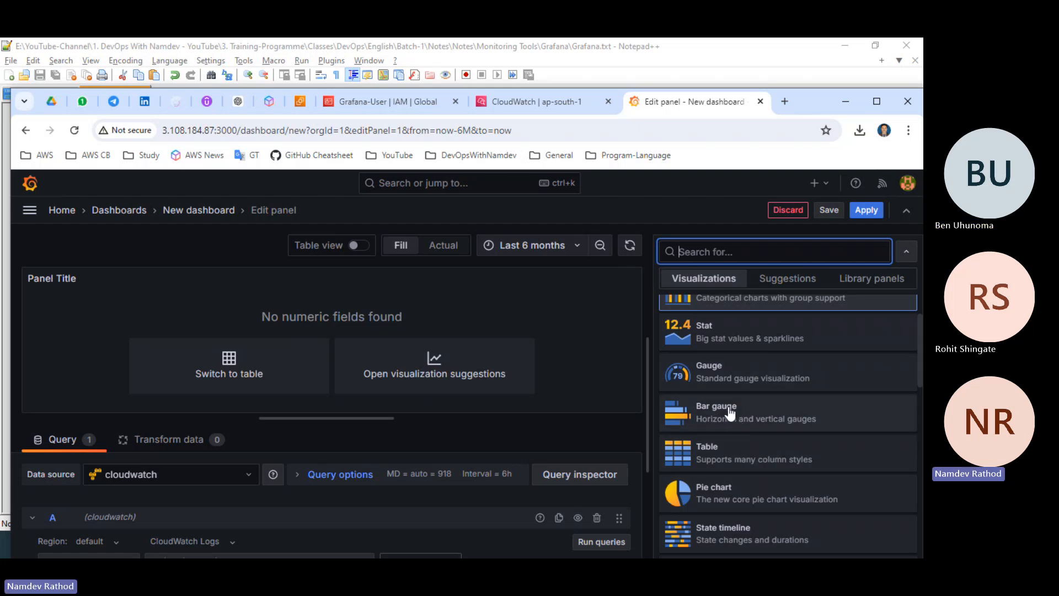
pyautogui.click(725, 452)
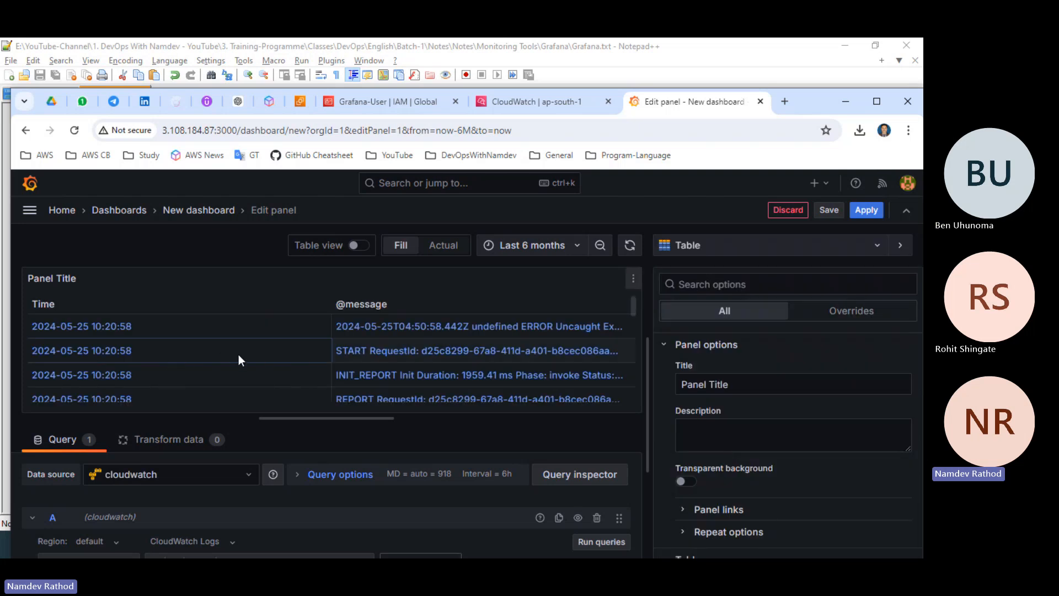
pyautogui.scroll(-1, 718, 431)
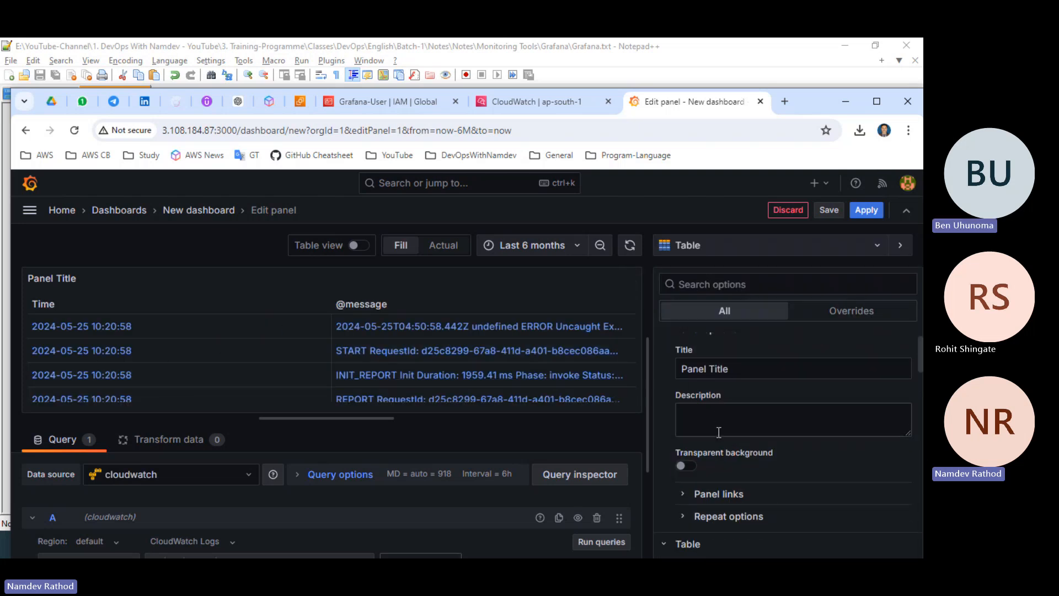
pyautogui.scroll(-3, 718, 432)
pyautogui.scroll(3, 715, 411)
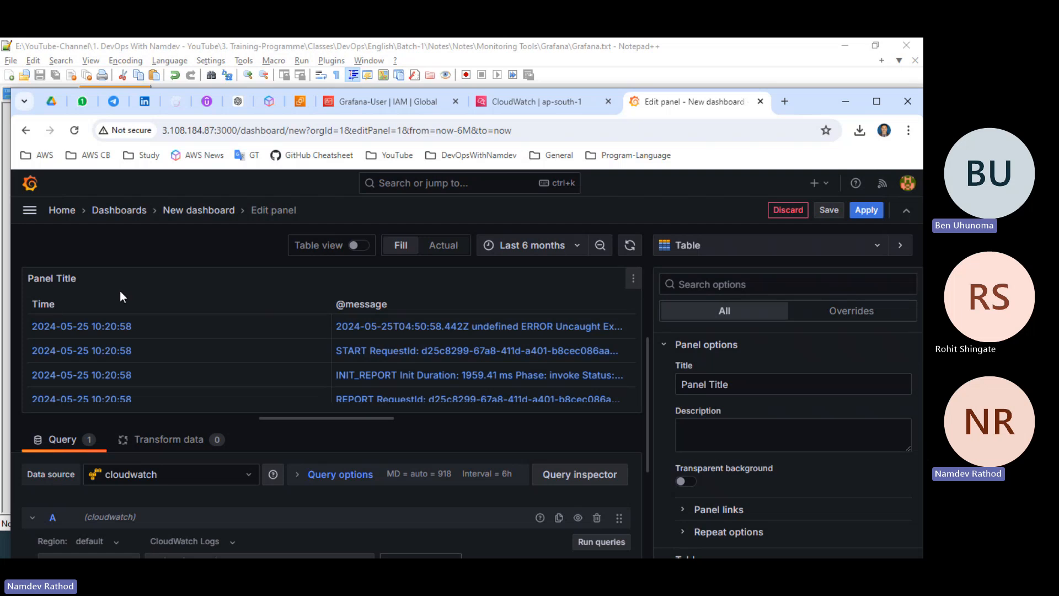
# Title the panel Prod Server Logs.
pyautogui.tripleClick(731, 388)
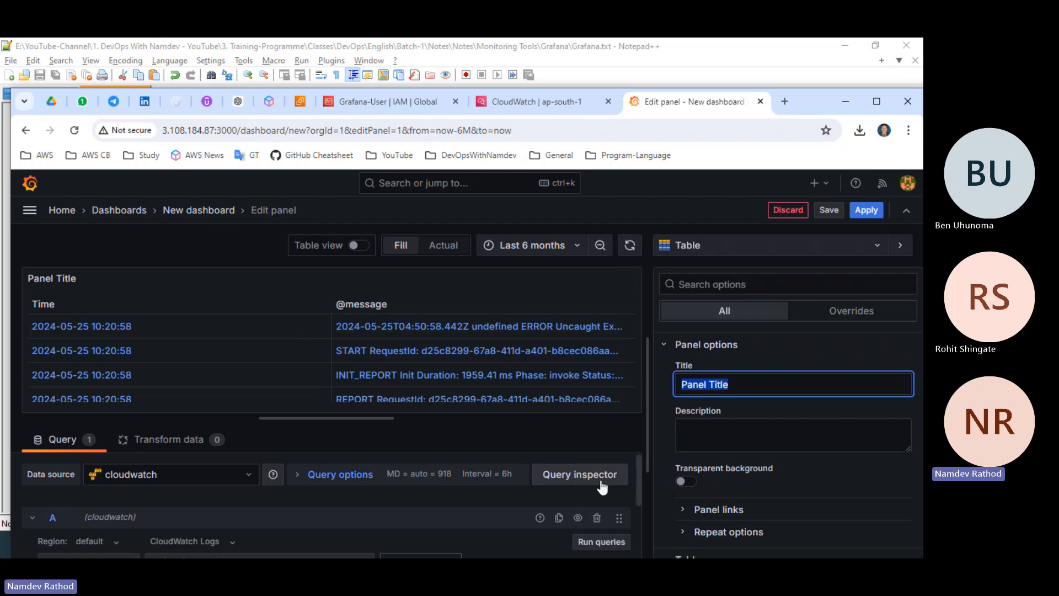
pyautogui.write('Prdo')
pyautogui.press('BackSpace')
pyautogui.press('BackSpace')
pyautogui.write('od ')
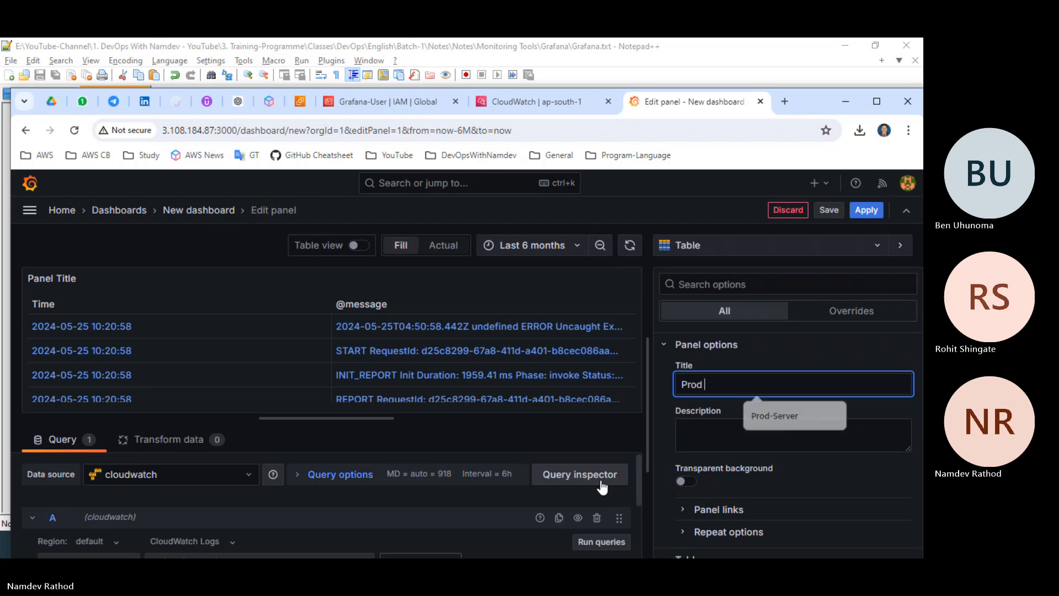
pyautogui.write('Server Lo')
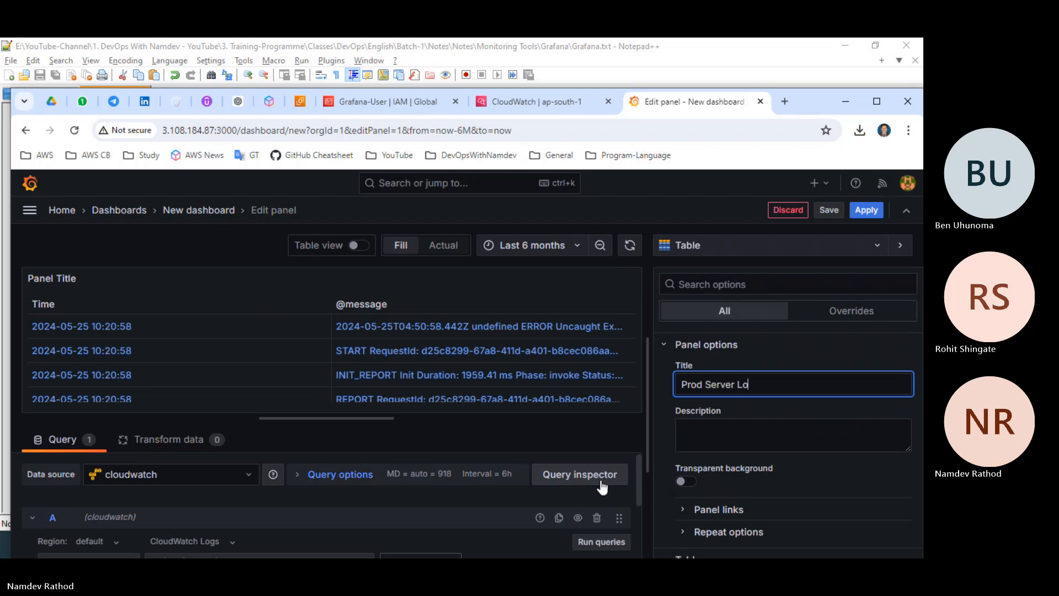
pyautogui.write('gs')
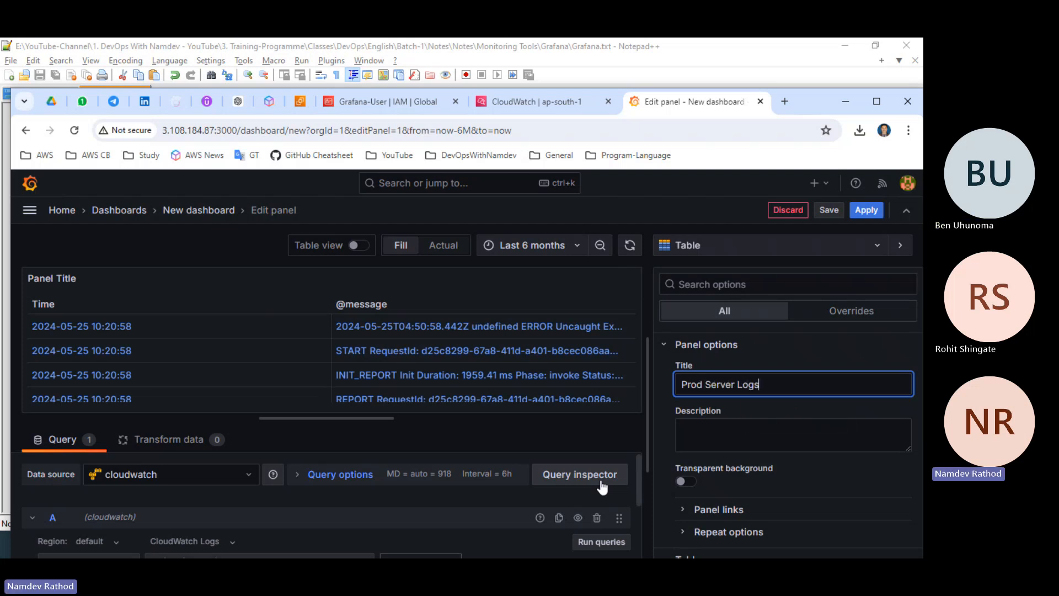
# Turn on the transparent background for the Prod Server Logs panel and look through its table, footer and cell options.
pyautogui.click(683, 484)
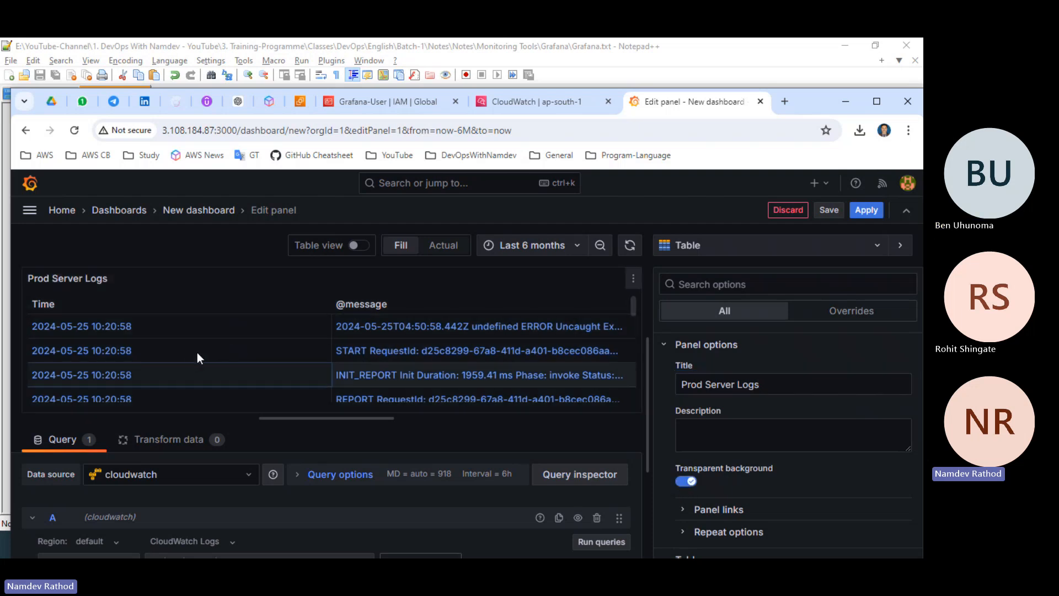
pyautogui.scroll(-3, 729, 443)
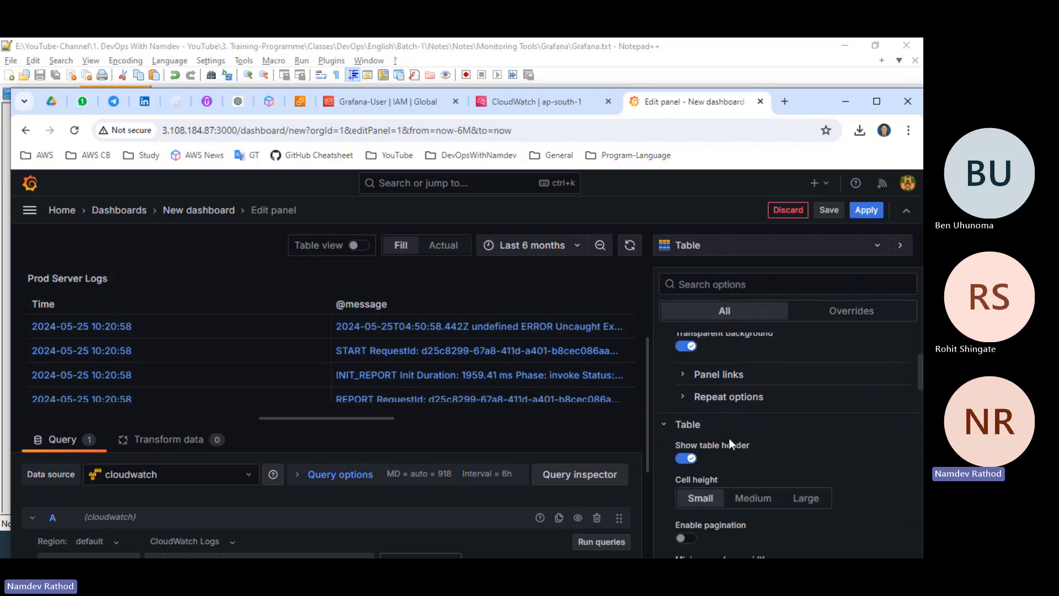
pyautogui.scroll(-3, 729, 438)
pyautogui.scroll(-5, 734, 413)
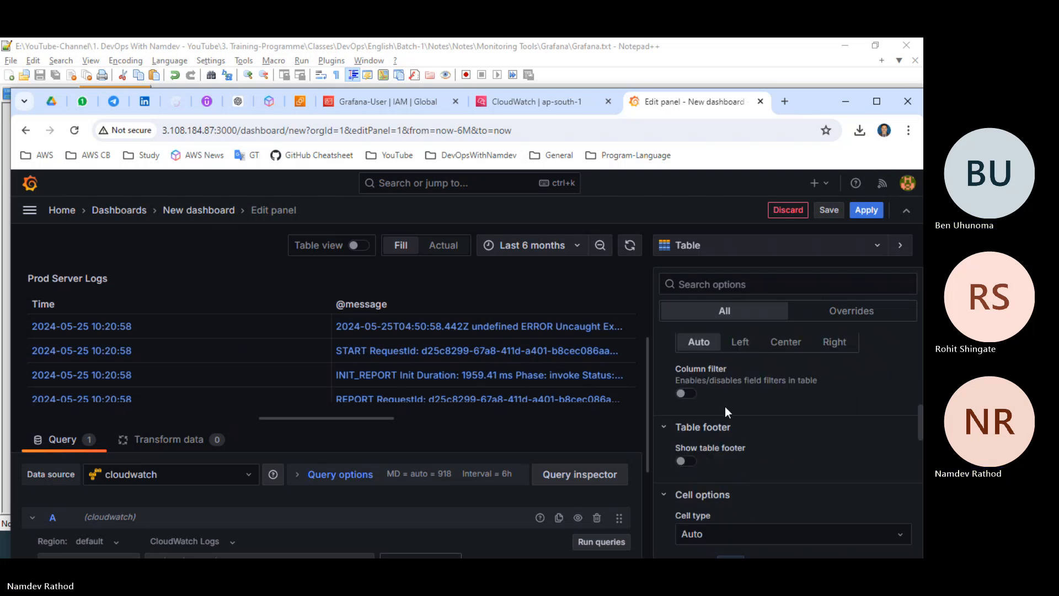
pyautogui.scroll(-2, 723, 413)
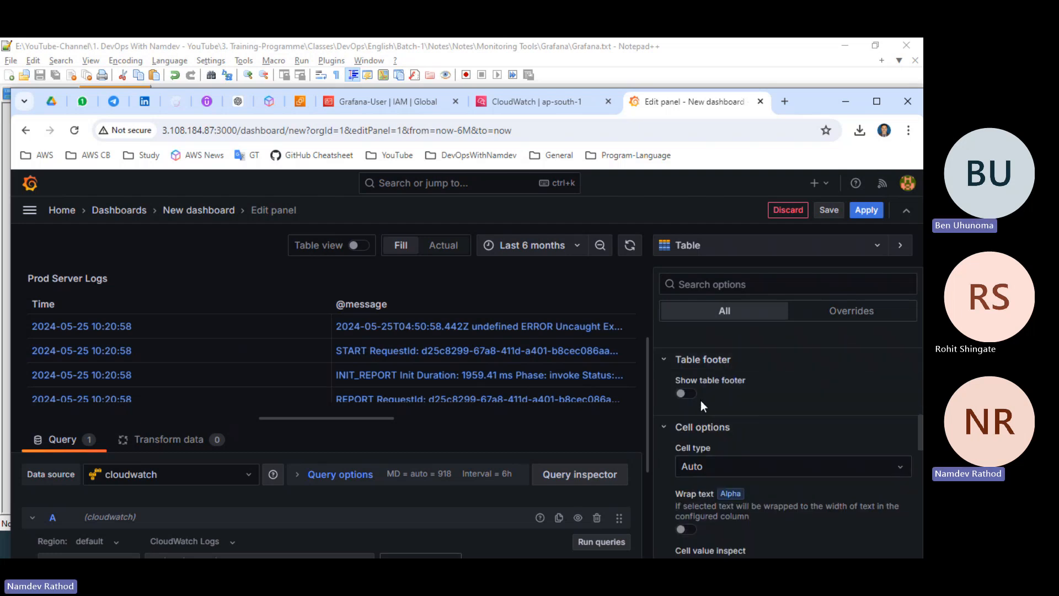
pyautogui.scroll(-7, 700, 441)
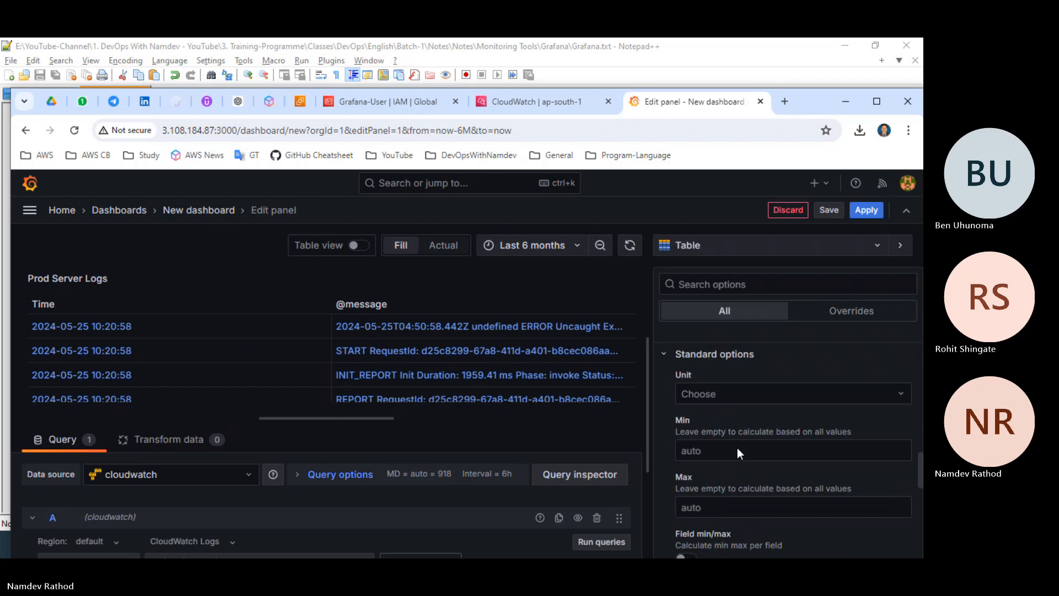
# Set the panel's standard unit to Misc / Number.
pyautogui.click(709, 376)
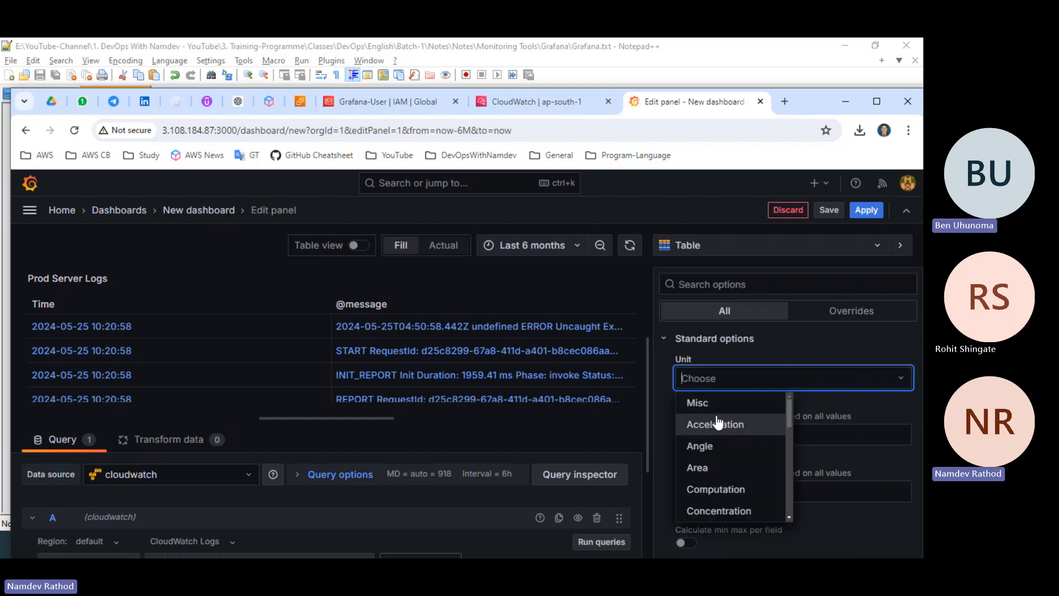
pyautogui.write('lin')
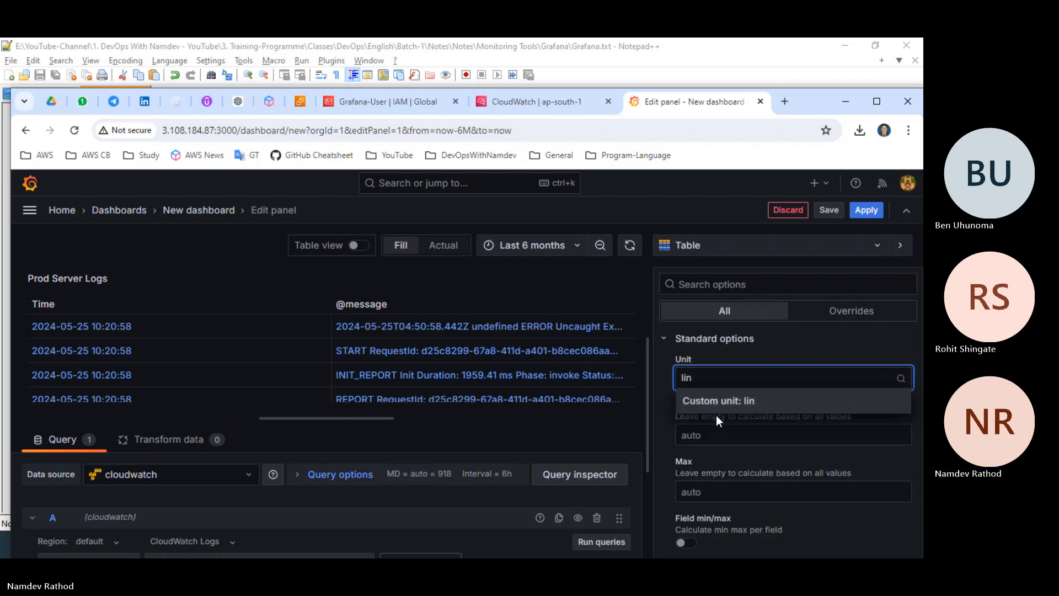
pyautogui.press('BackSpace')
pyautogui.press('BackSpace')
pyautogui.press('BackSpace')
pyautogui.write('numb')
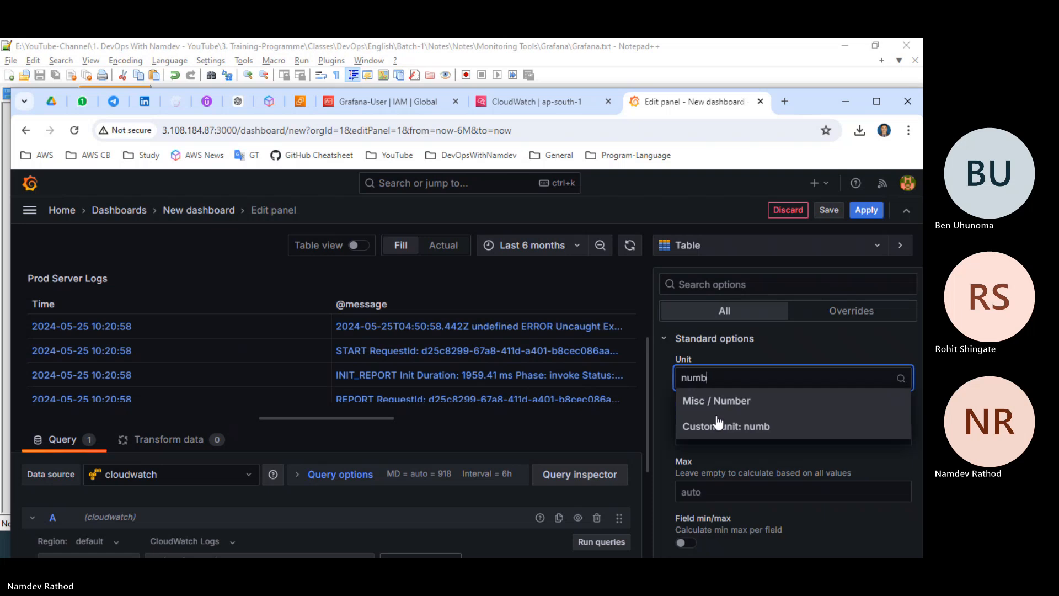
pyautogui.click(733, 405)
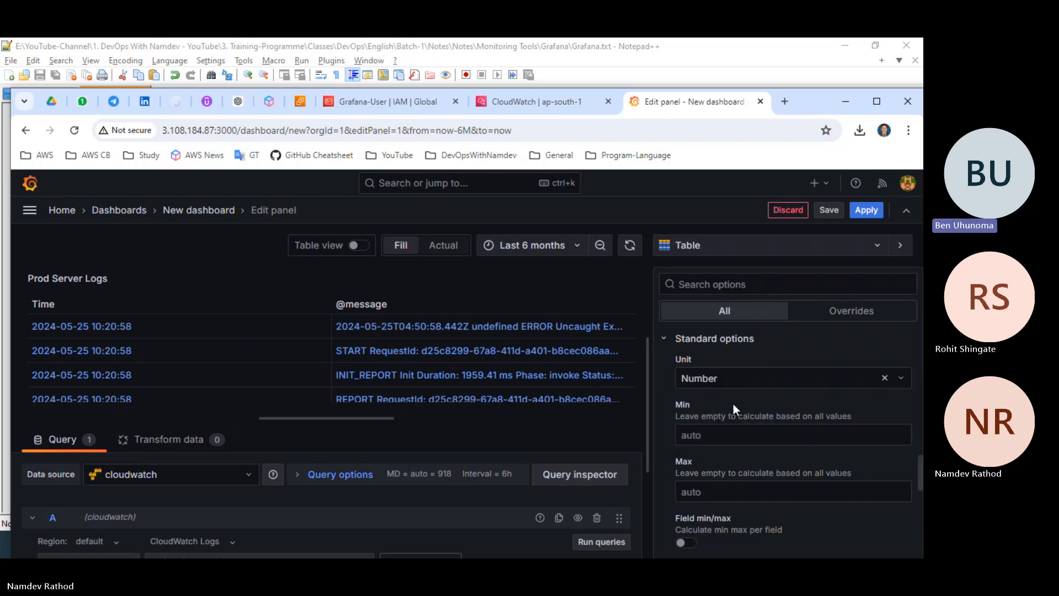
# Look over the remaining standard options and thresholds, and save the dashboard with the title Lambda Logs.
pyautogui.scroll(-3, 733, 403)
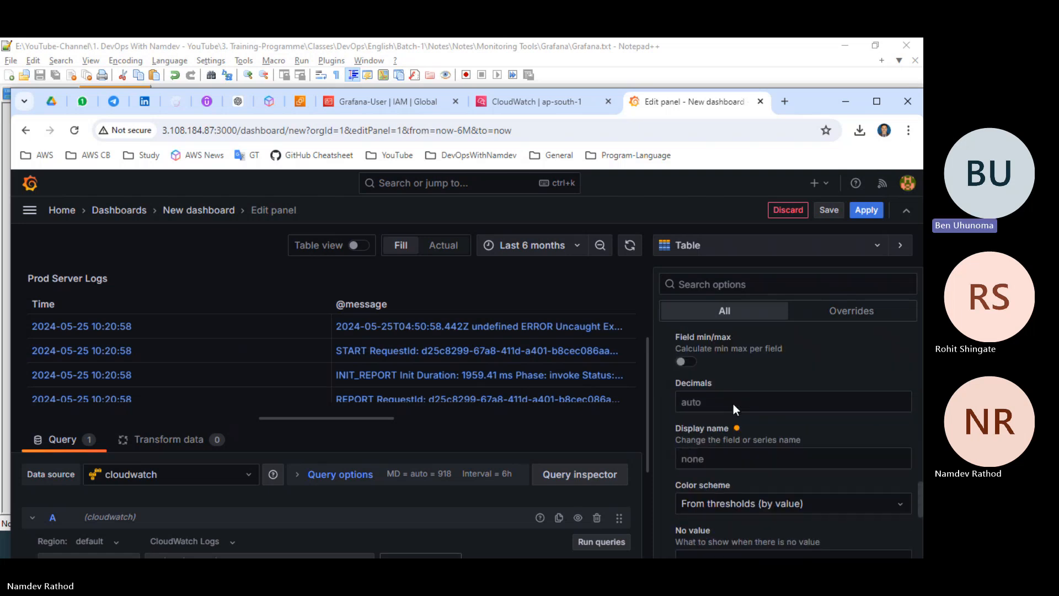
pyautogui.scroll(-5, 733, 404)
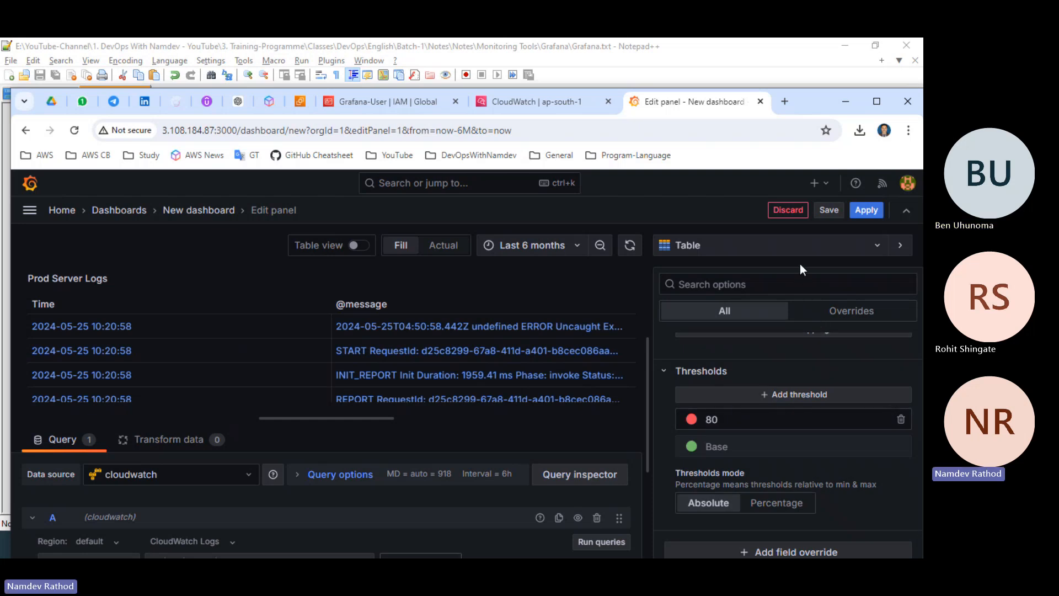
pyautogui.click(828, 210)
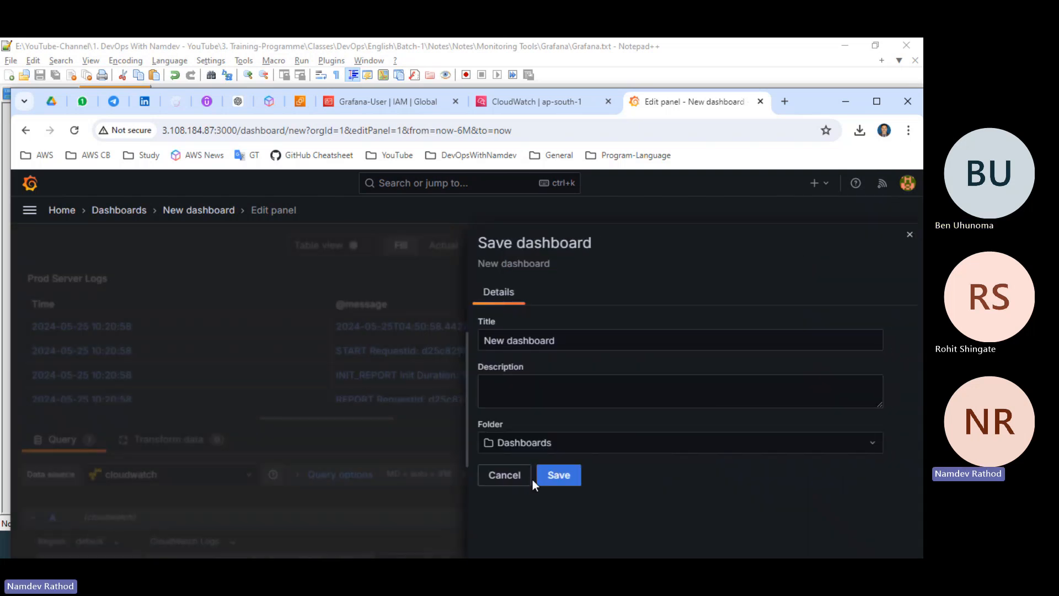
pyautogui.moveTo(570, 337); pyautogui.dragTo(489, 337)
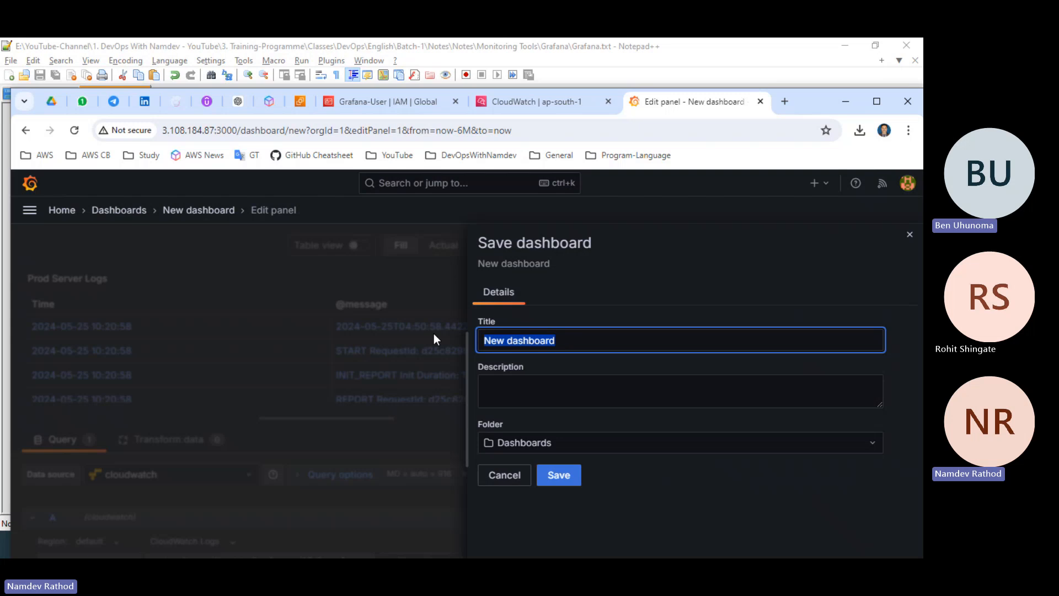
pyautogui.write('L')
pyautogui.press('BackSpace')
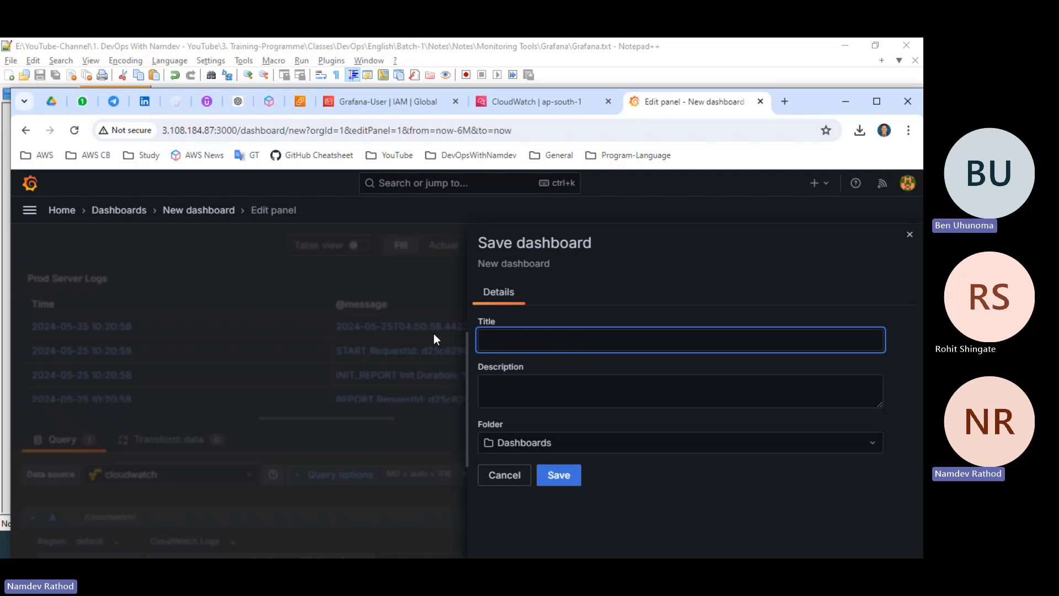
pyautogui.write('Lambda Logs')
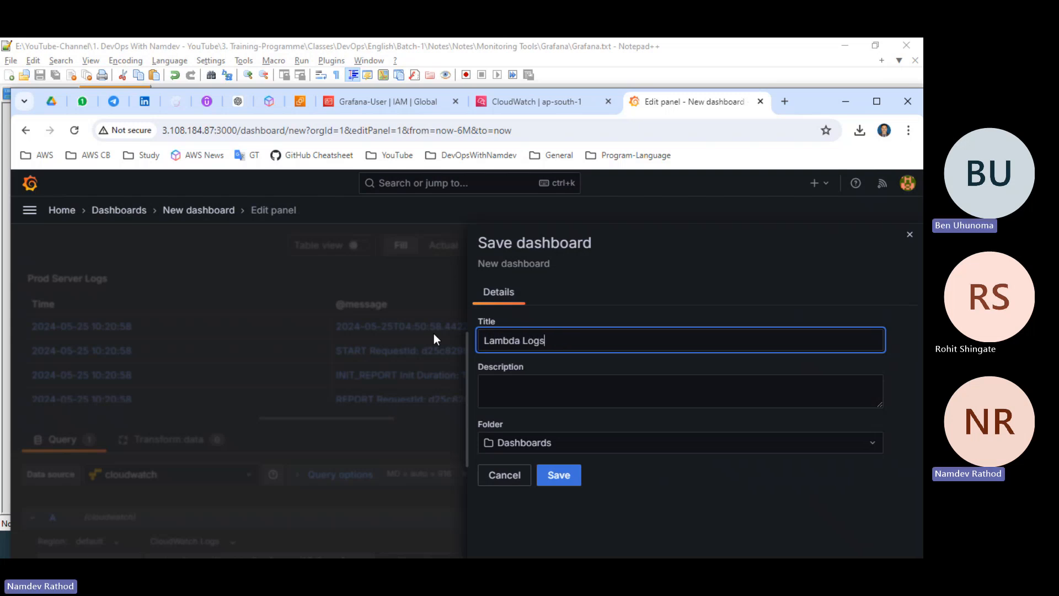
pyautogui.click(566, 475)
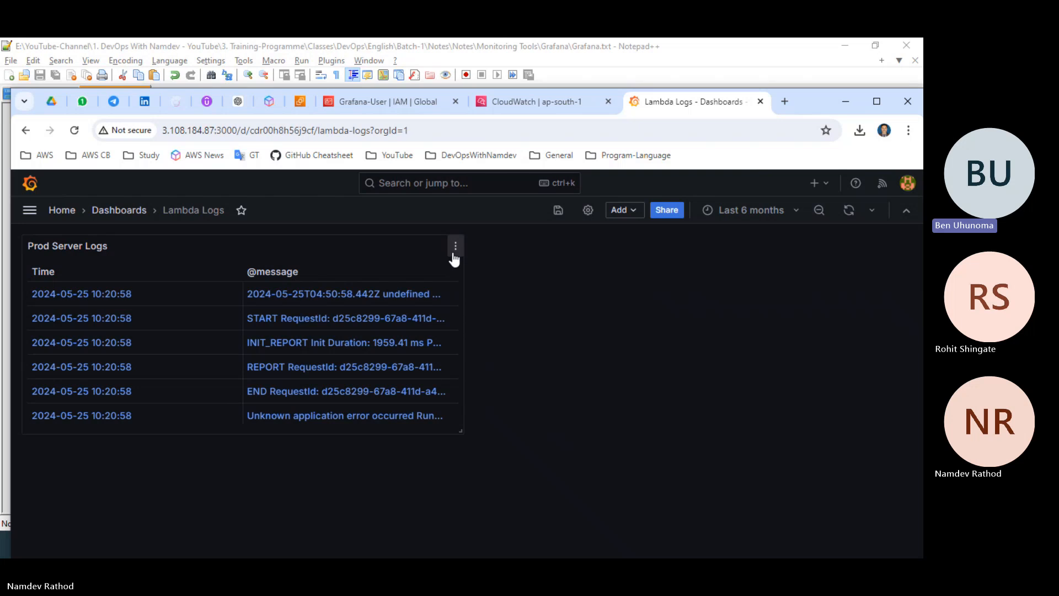
# Try the Last 24 hours time range on the dashboard and return it to Last 6 months.
pyautogui.click(748, 214)
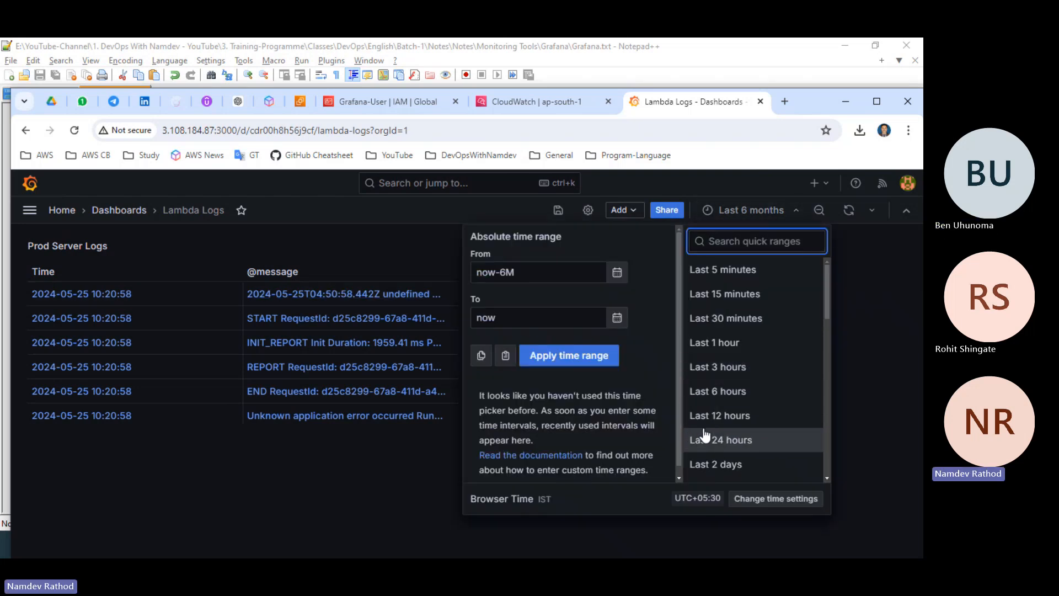
pyautogui.scroll(-4, 703, 434)
pyautogui.scroll(4, 712, 408)
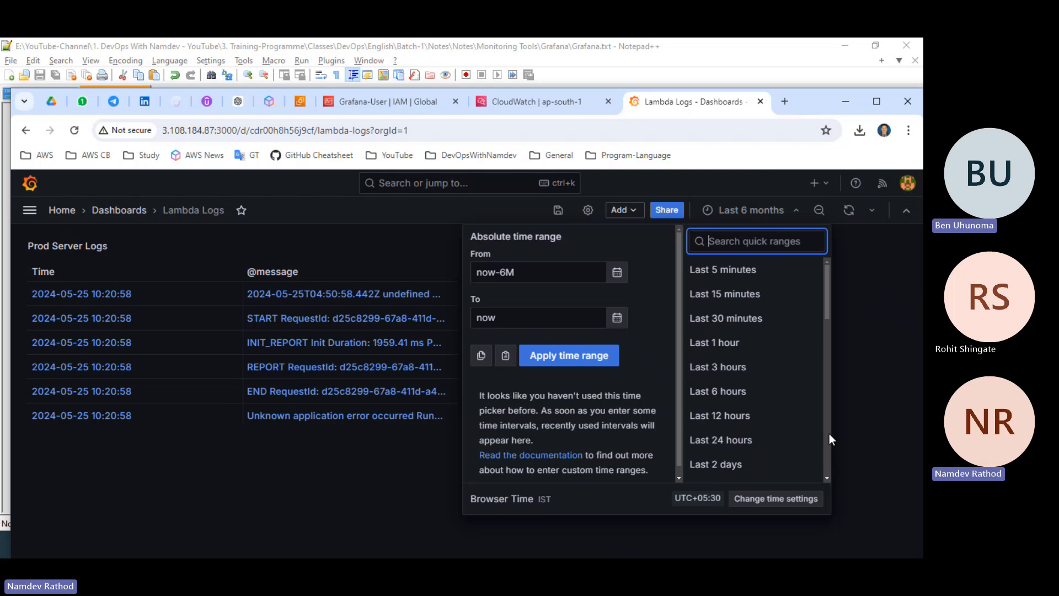
pyautogui.click(759, 440)
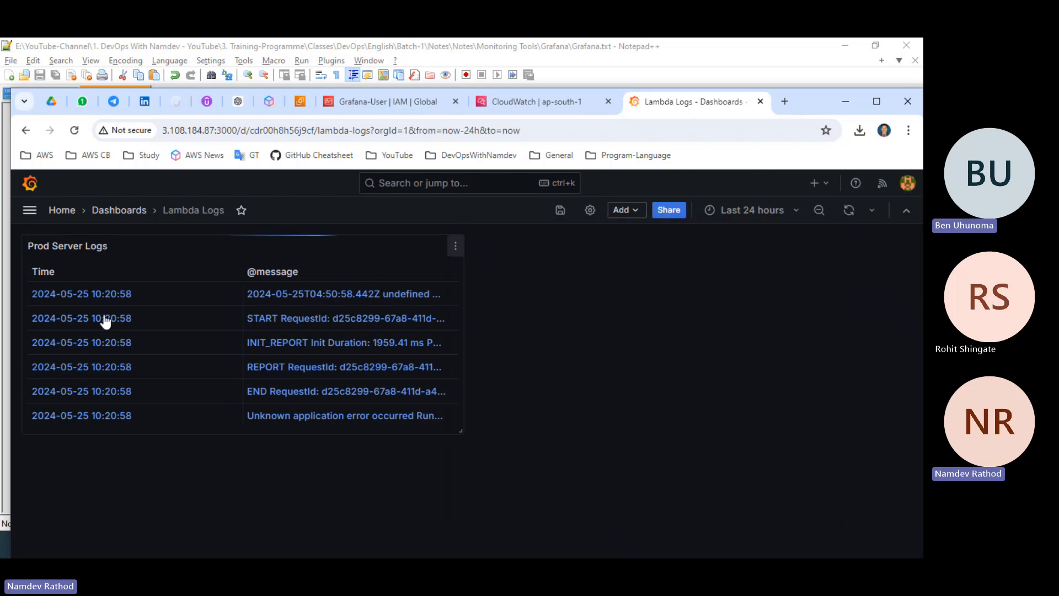
pyautogui.click(761, 213)
pyautogui.scroll(-3, 755, 406)
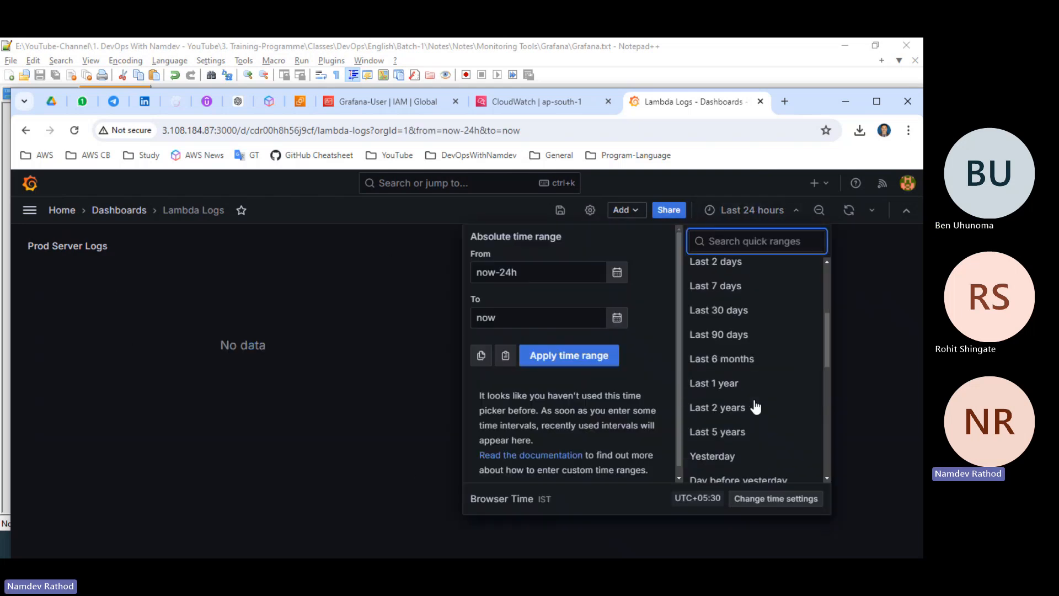
pyautogui.click(737, 361)
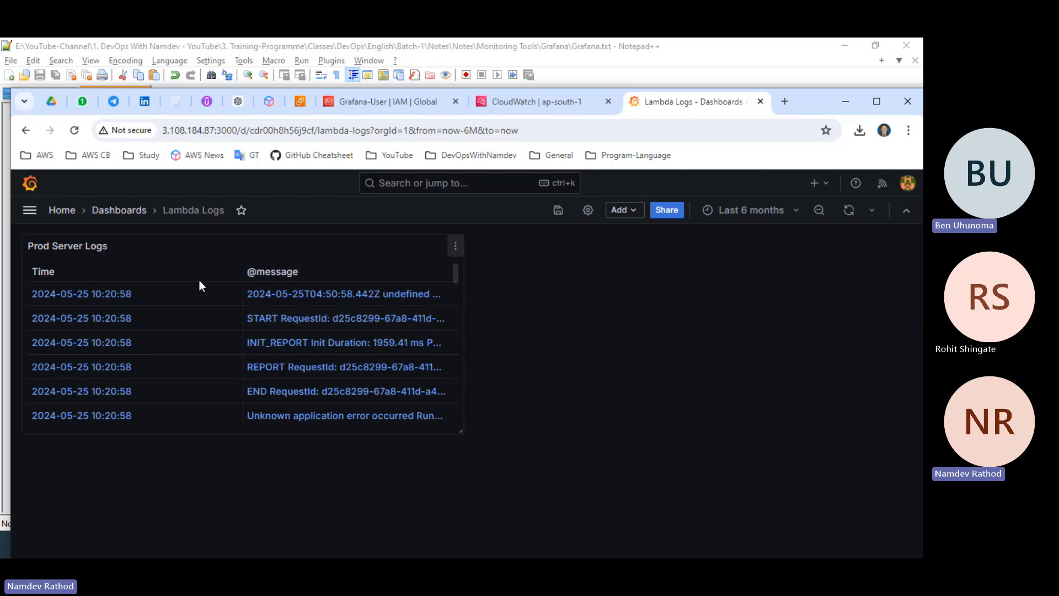
# Follow the first log message's link to CloudWatch in a maximized browser window and close that page again.
pyautogui.click(296, 292)
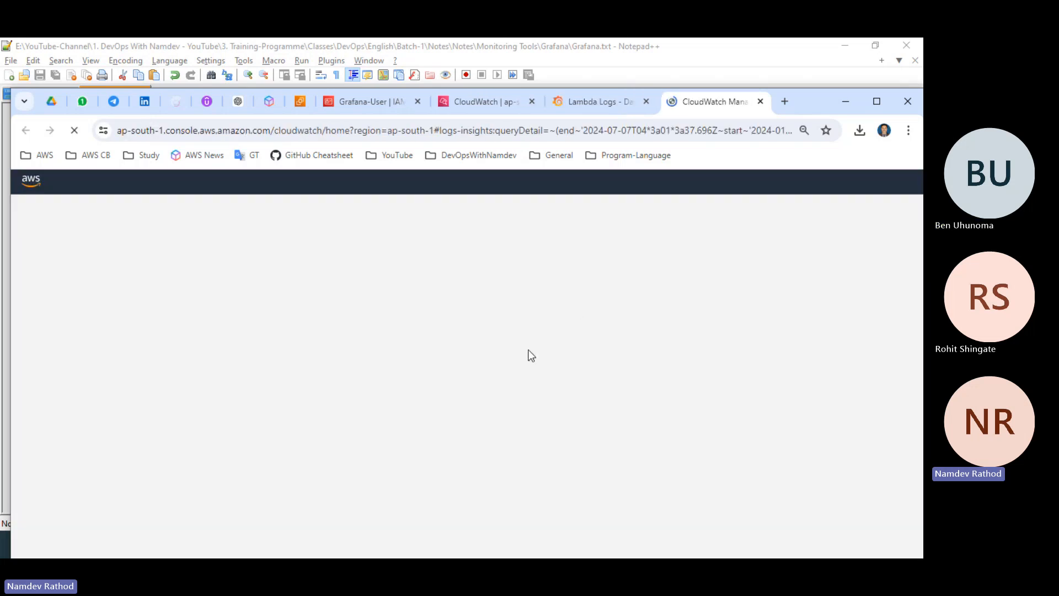
pyautogui.click(878, 102)
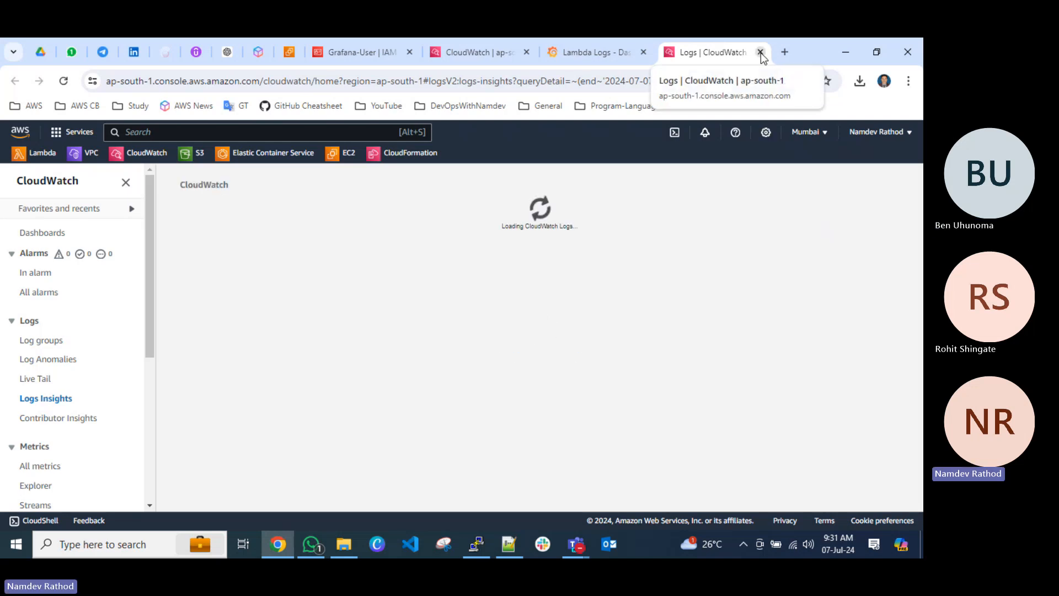
pyautogui.hotkey('ctrl', 'w')
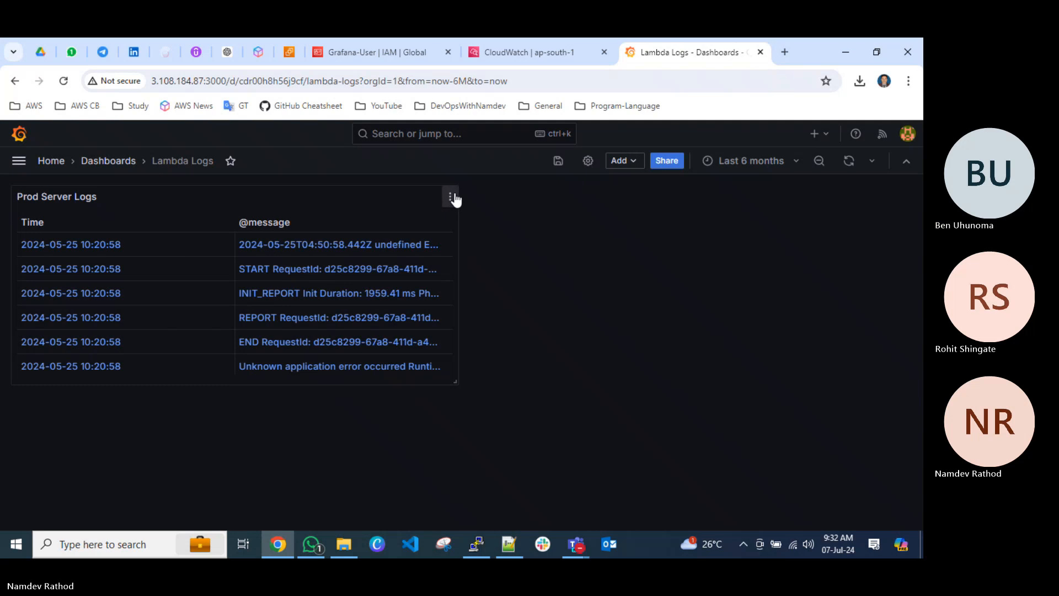
# View the Prod Server Logs panel full size, look through its log rows, and return to the Lambda Logs dashboard.
pyautogui.click(451, 198)
pyautogui.click(370, 227)
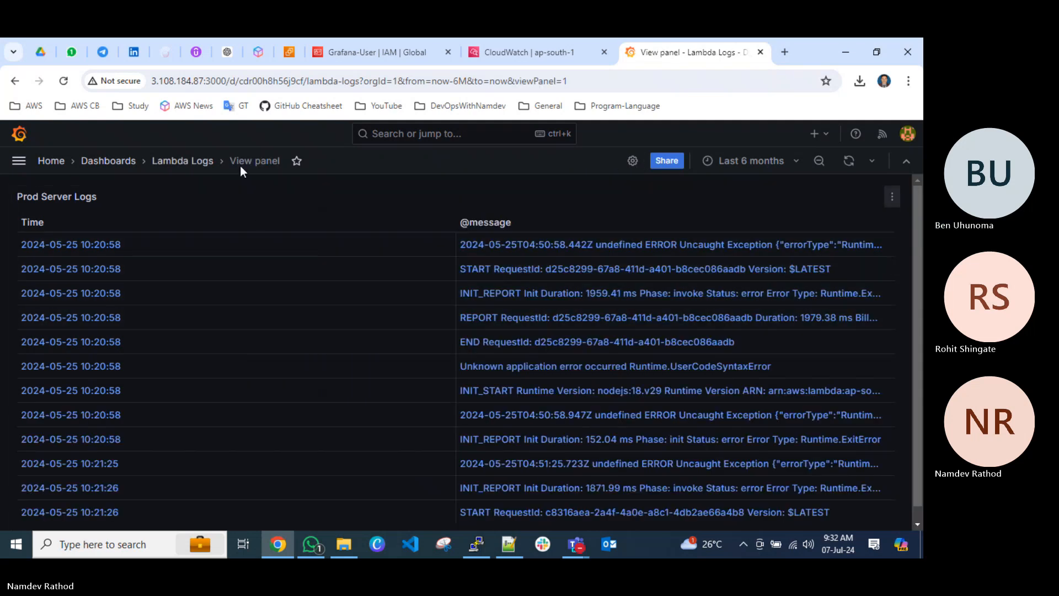
pyautogui.click(182, 161)
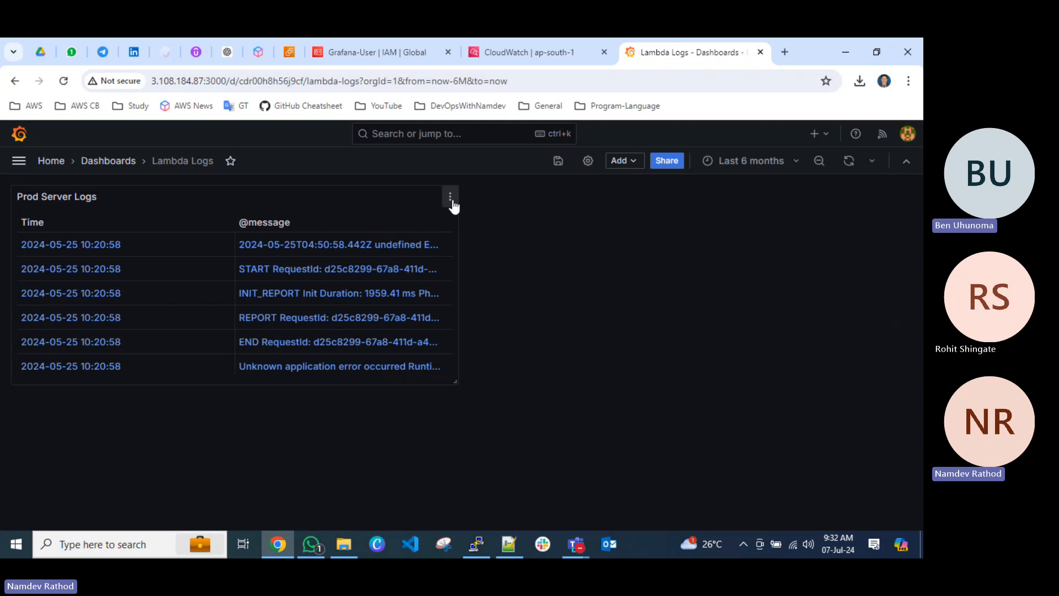
pyautogui.click(450, 198)
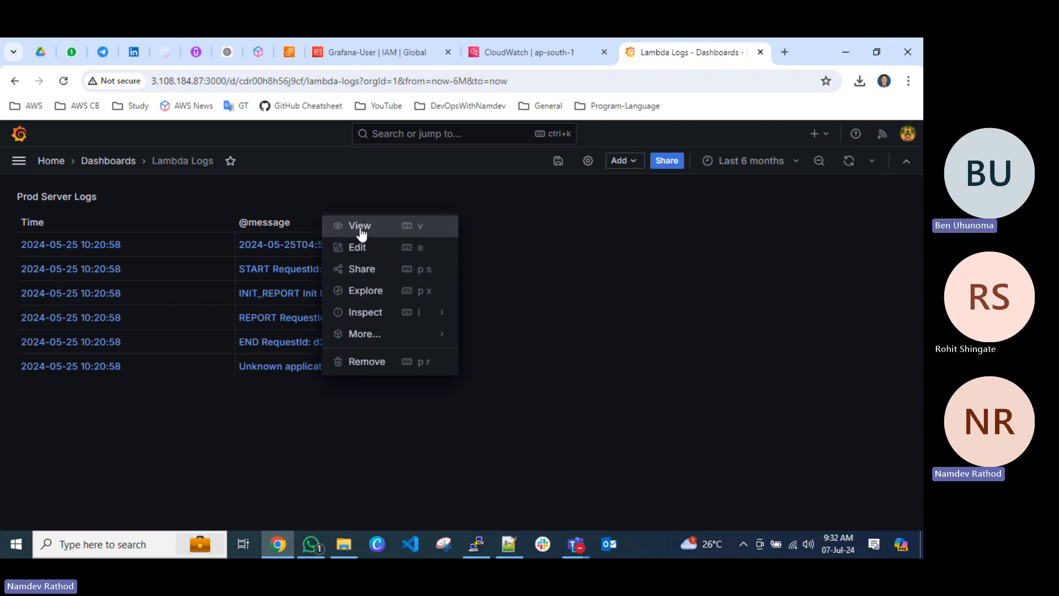
pyautogui.click(360, 227)
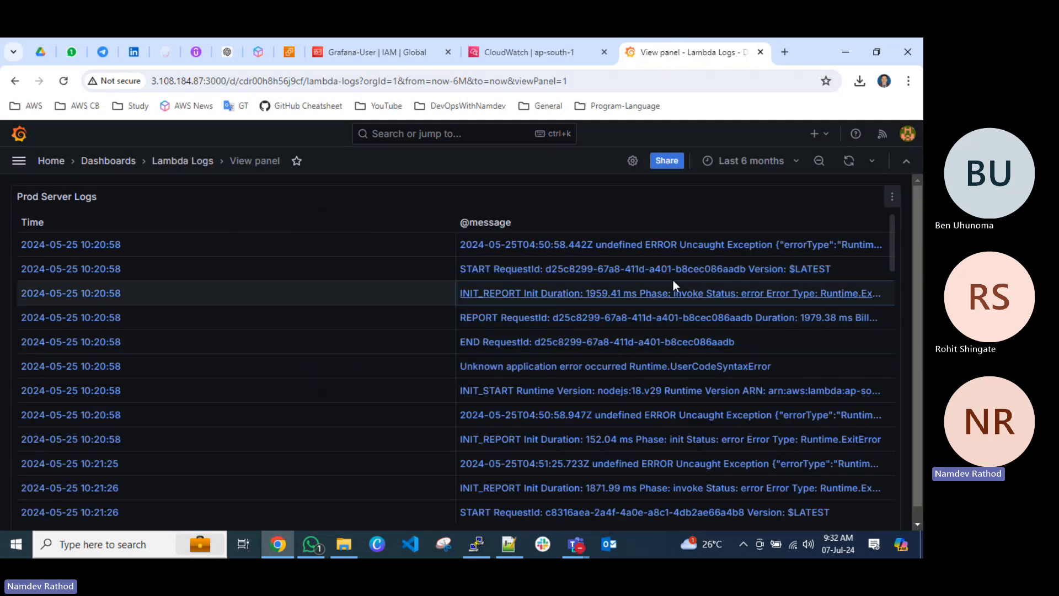
pyautogui.scroll(-5, 653, 348)
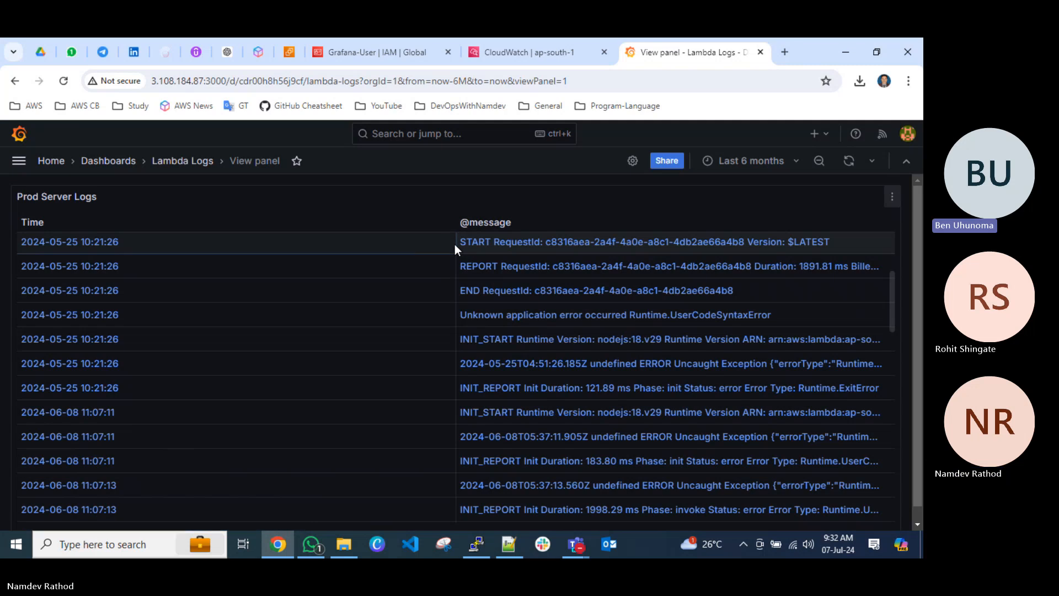
pyautogui.scroll(5, 417, 349)
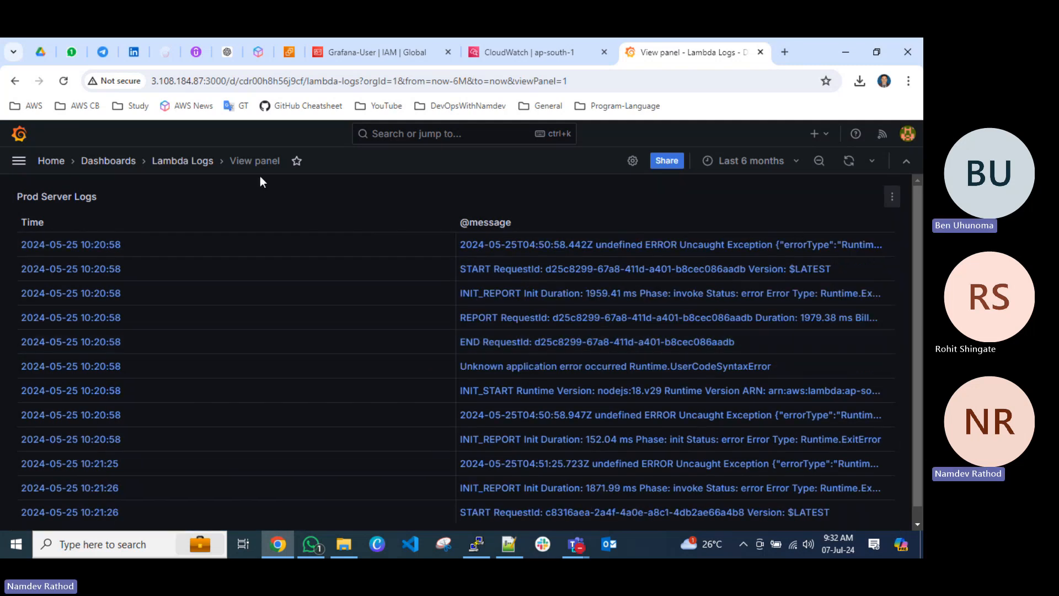
pyautogui.click(188, 164)
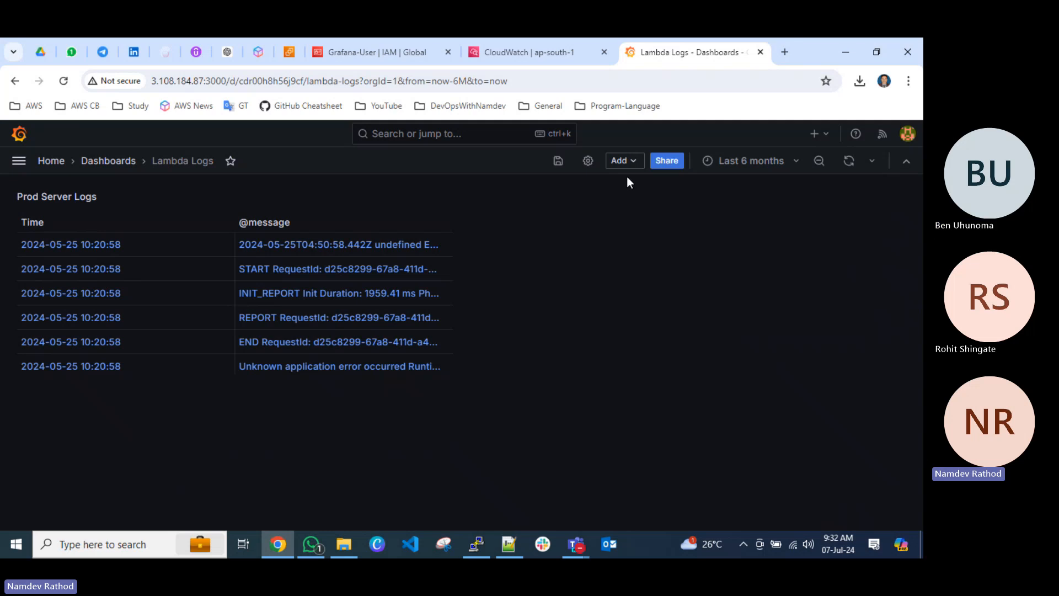
# Open the Lambda Logs dashboard's settings and look over the general, time and annotation options.
pyautogui.click(586, 161)
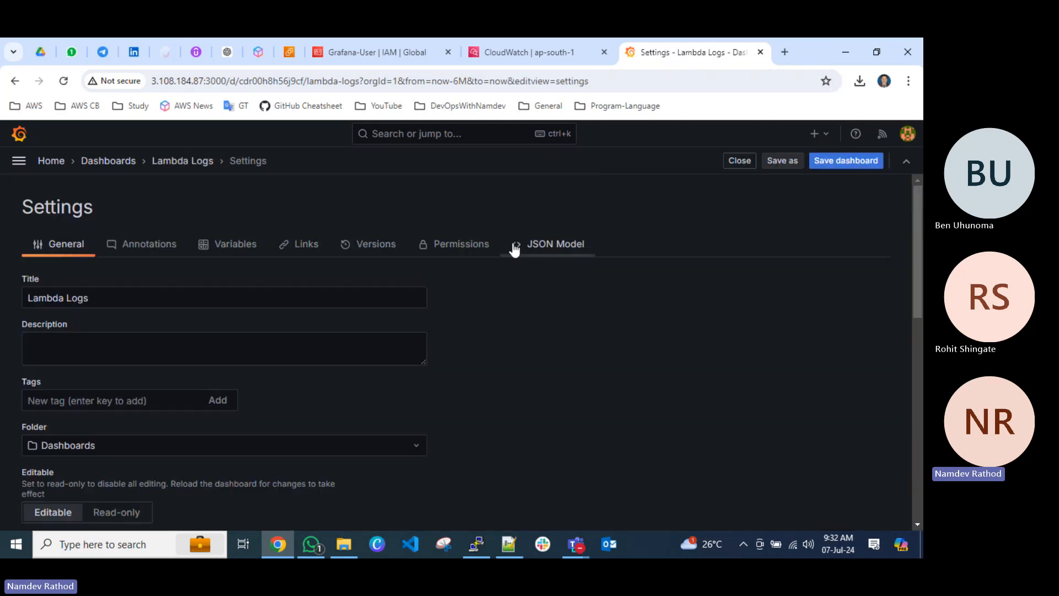
pyautogui.scroll(-10, 504, 266)
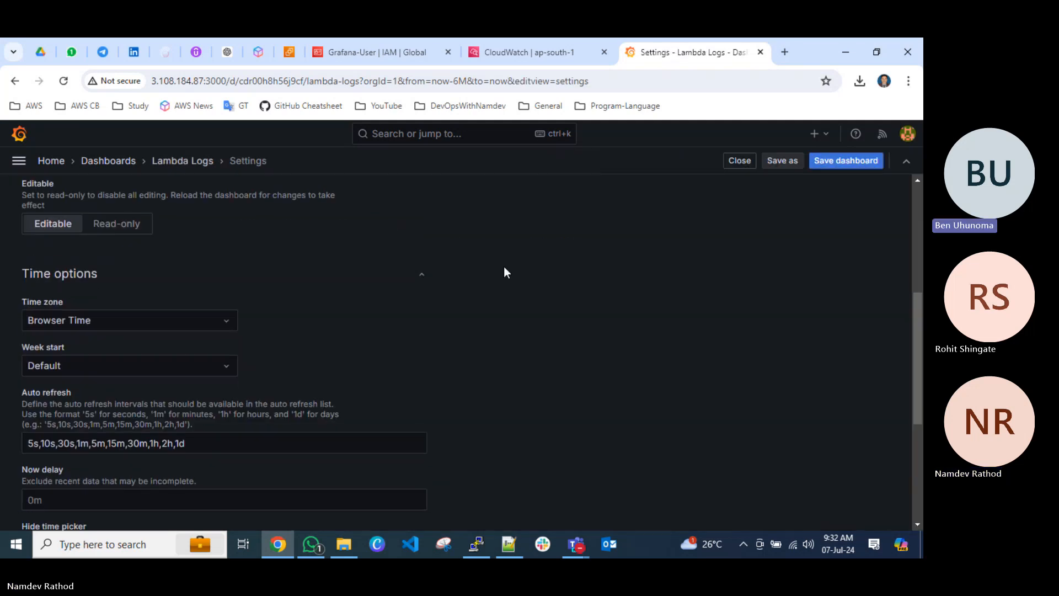
pyautogui.scroll(10, 406, 303)
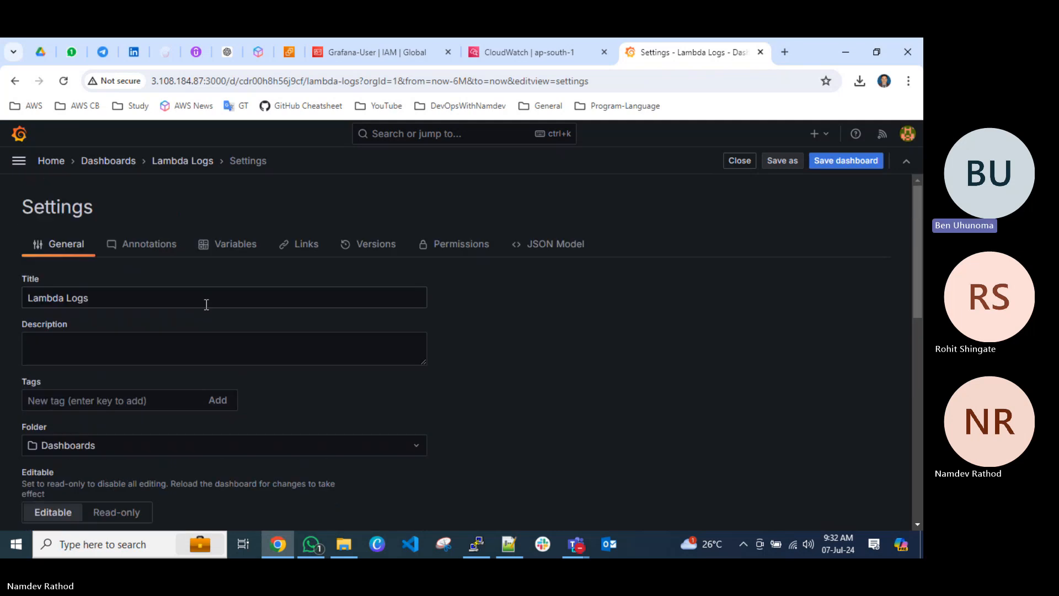
pyautogui.click(141, 255)
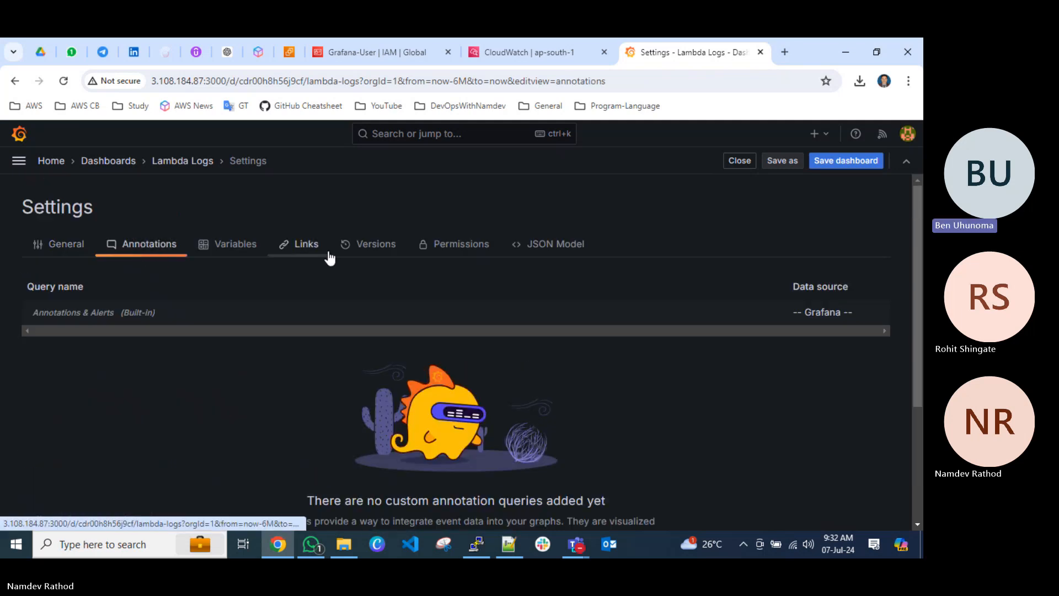
# Leave the settings, reopen the Lambda Logs dashboard from the dashboards list, and try resizing its Prod Server Logs panel.
pyautogui.click(187, 164)
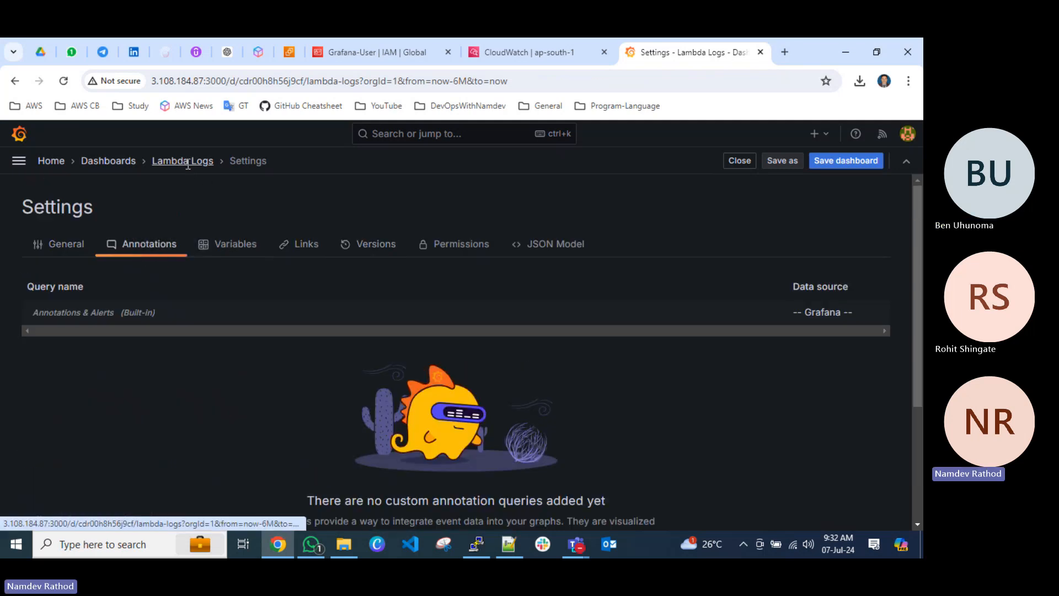
pyautogui.click(108, 160)
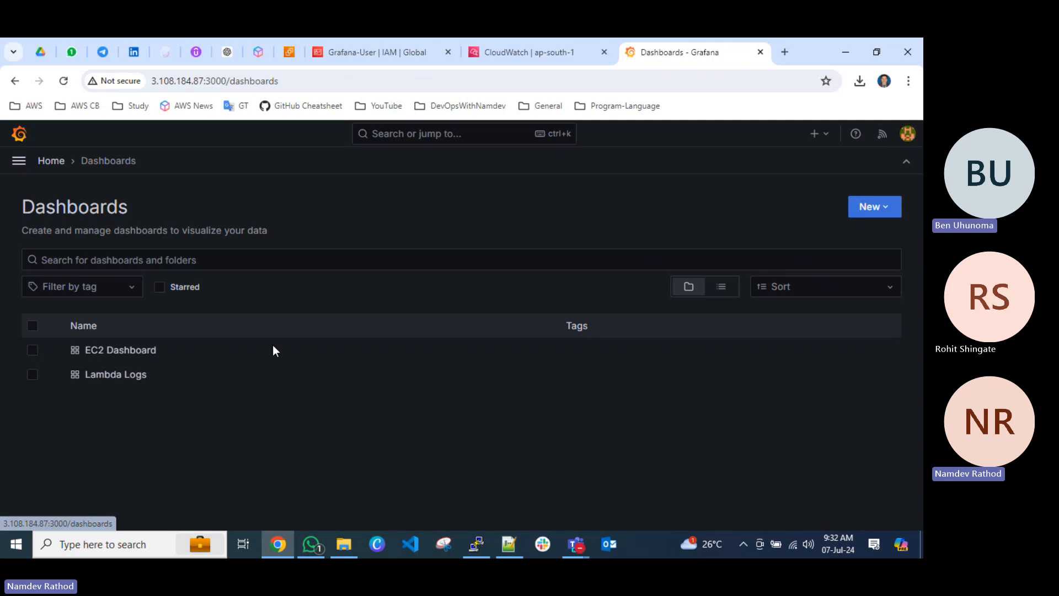
pyautogui.click(115, 374)
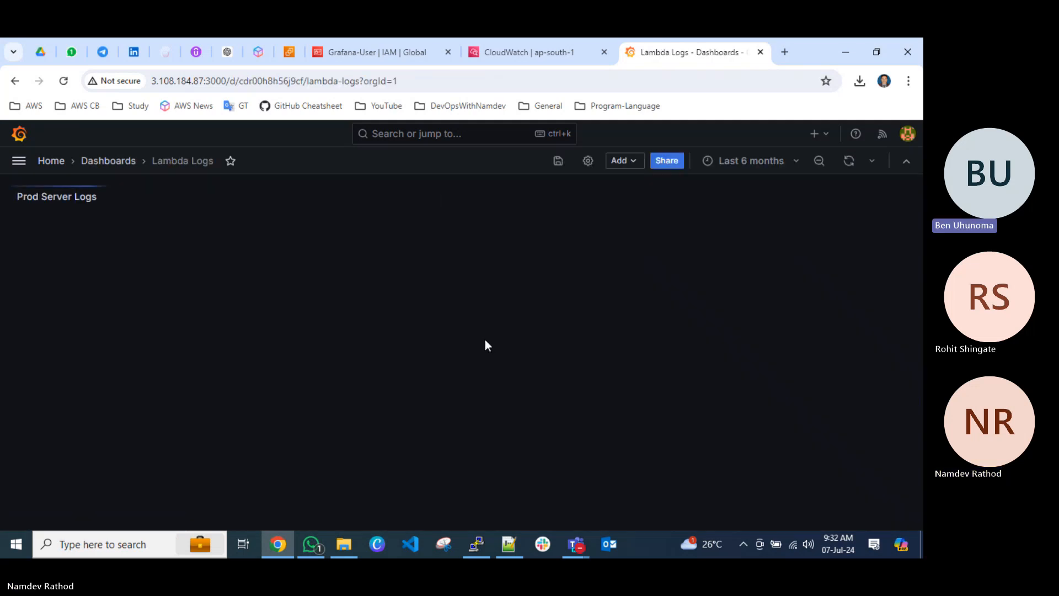
pyautogui.moveTo(456, 381); pyautogui.dragTo(490, 382)
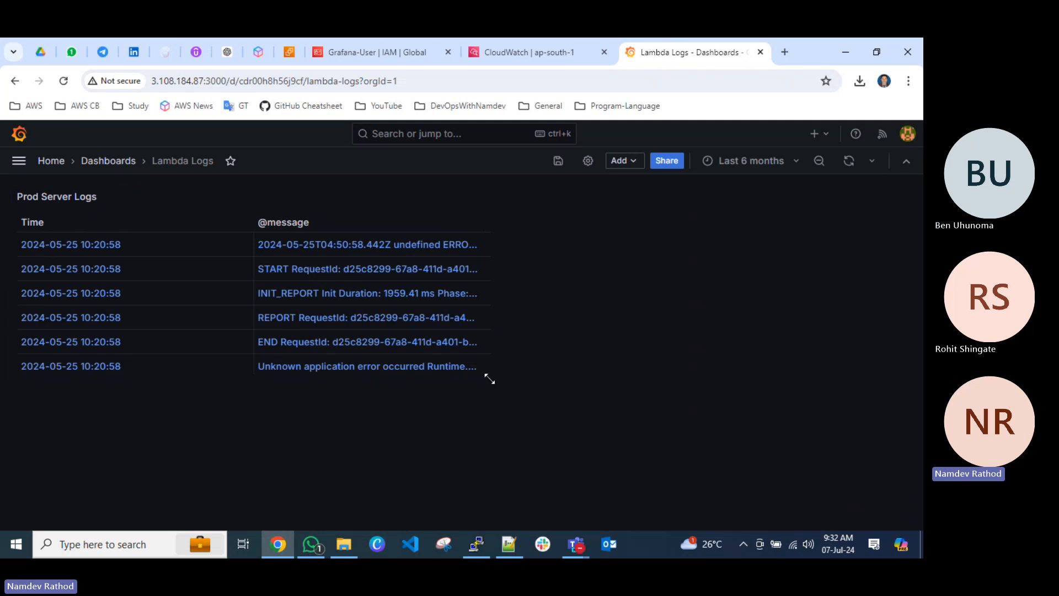
pyautogui.moveTo(489, 373)
pyautogui.mouseDown()
pyautogui.moveTo(643, 425)
pyautogui.moveTo(800, 449)
pyautogui.moveTo(524, 392)
pyautogui.moveTo(515, 380)
pyautogui.moveTo(494, 385)
pyautogui.mouseUp()
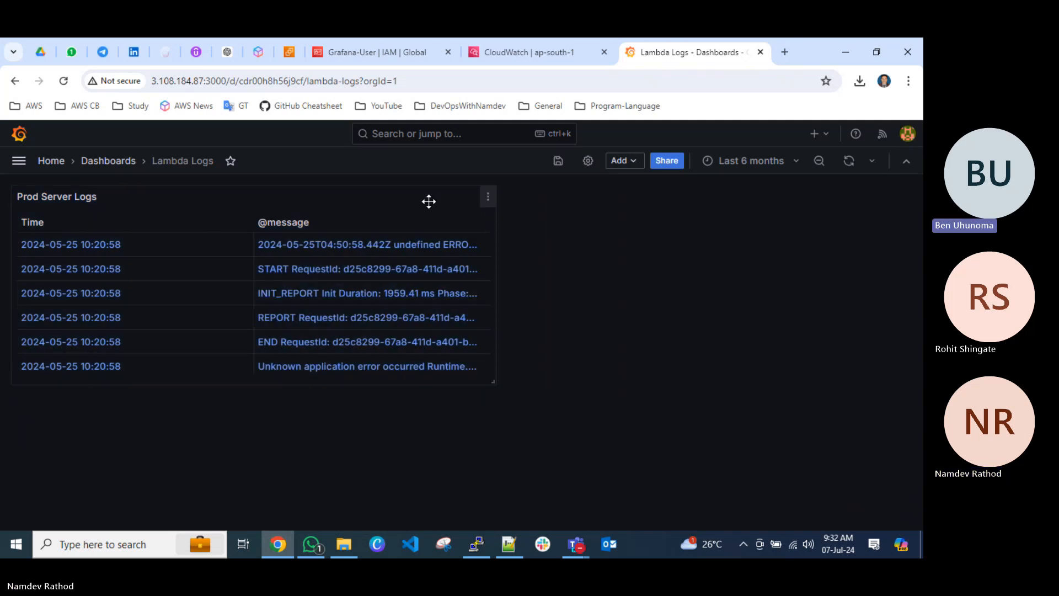
# Open the Prod Server Logs panel for editing and look over its panel and table options.
pyautogui.click(488, 197)
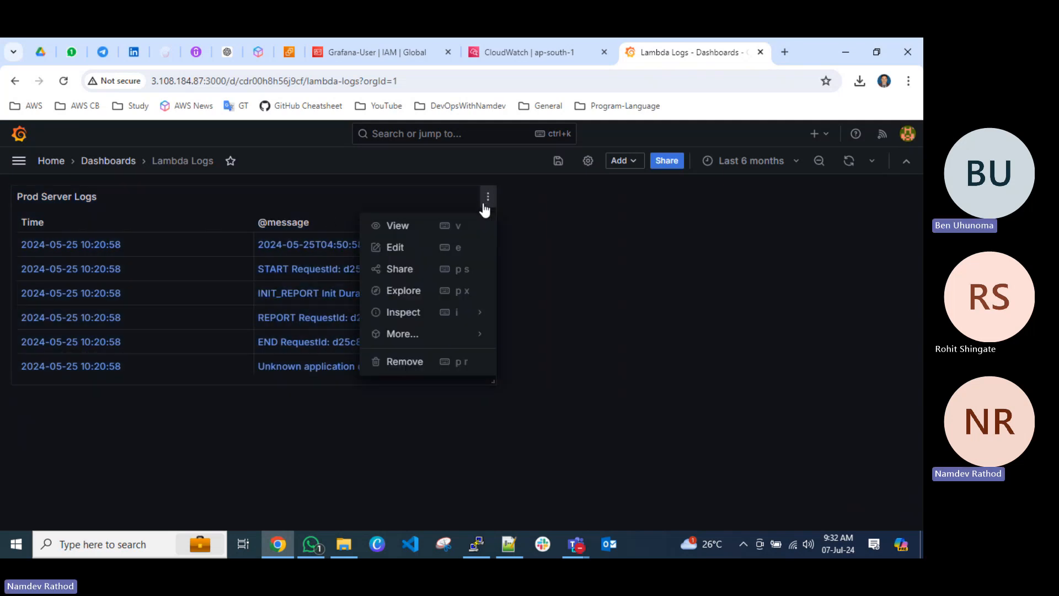
pyautogui.click(397, 246)
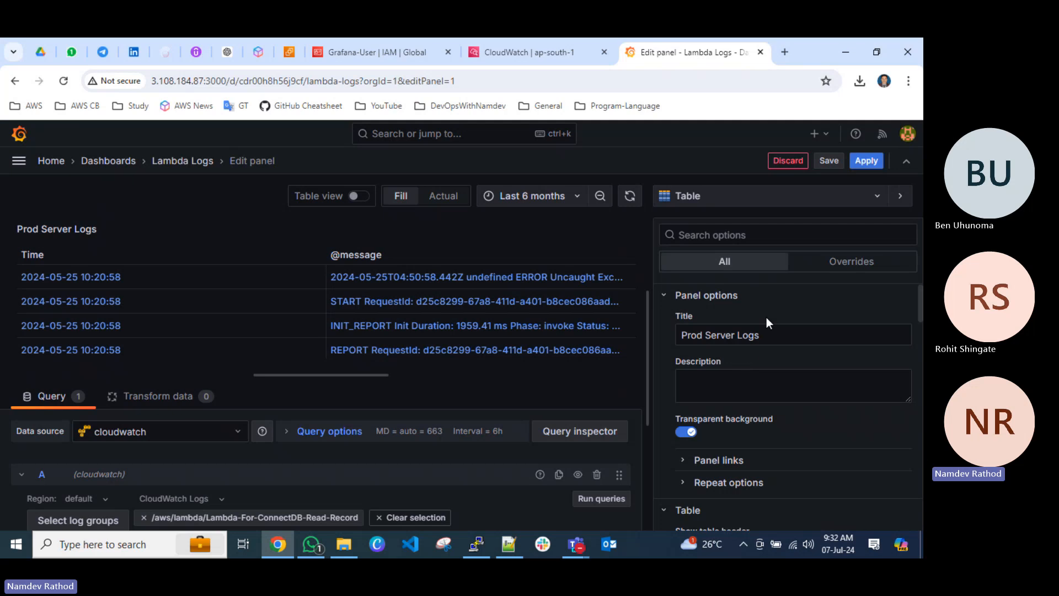
pyautogui.scroll(-3, 809, 365)
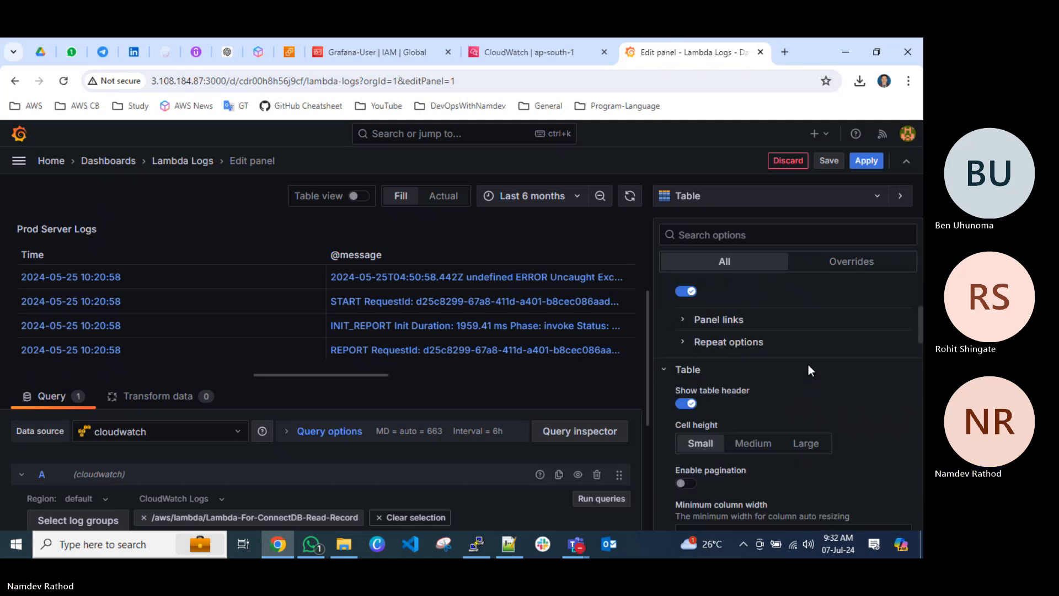
pyautogui.scroll(2, 808, 365)
pyautogui.scroll(-3, 830, 478)
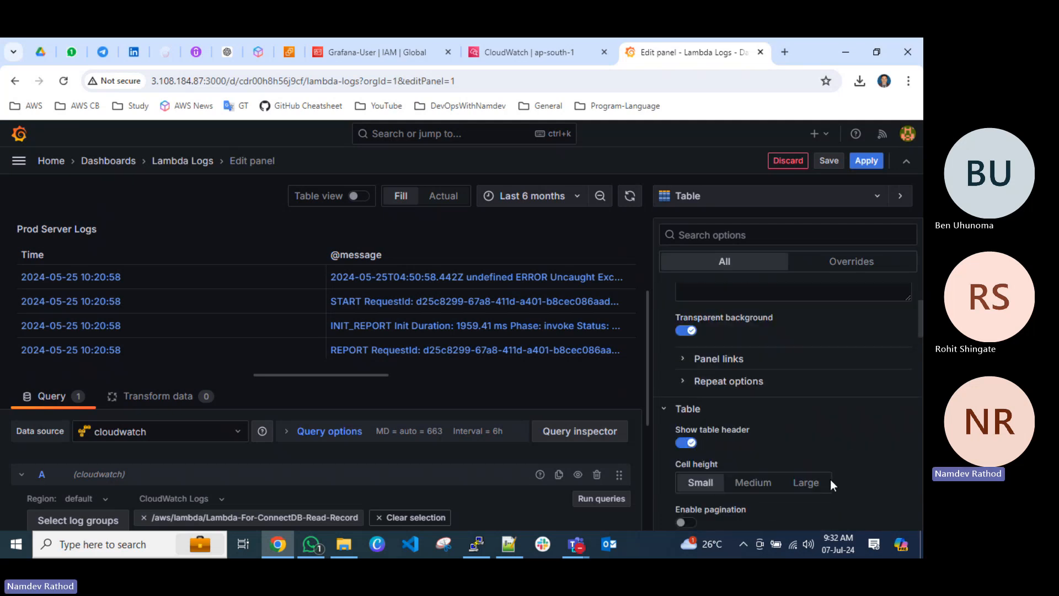
# Try the Medium cell height and pagination on the table, restoring Small cells and disabled pagination.
pyautogui.click(749, 381)
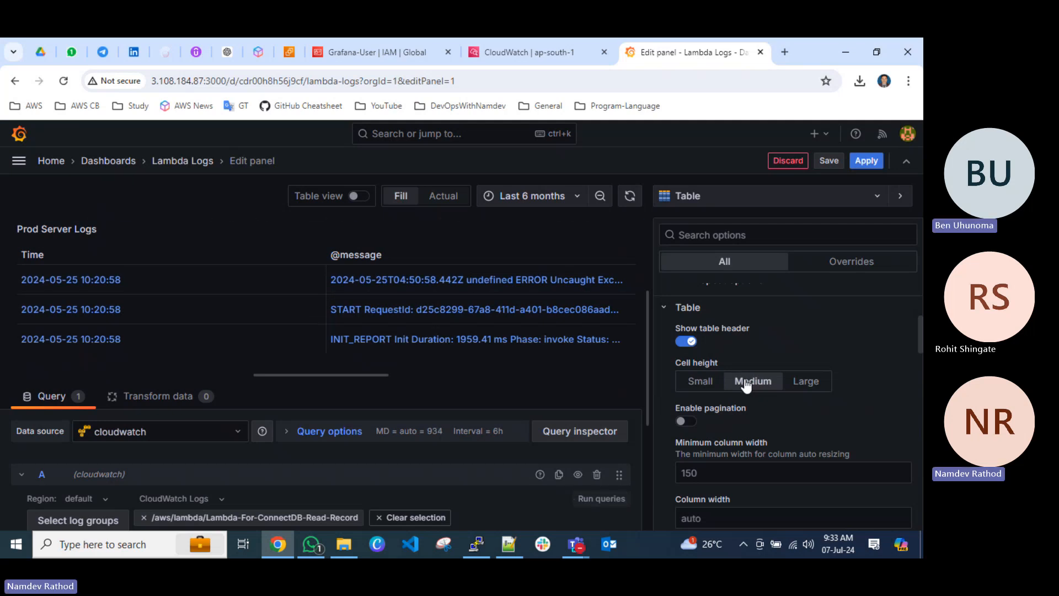
pyautogui.click(699, 381)
pyautogui.click(684, 422)
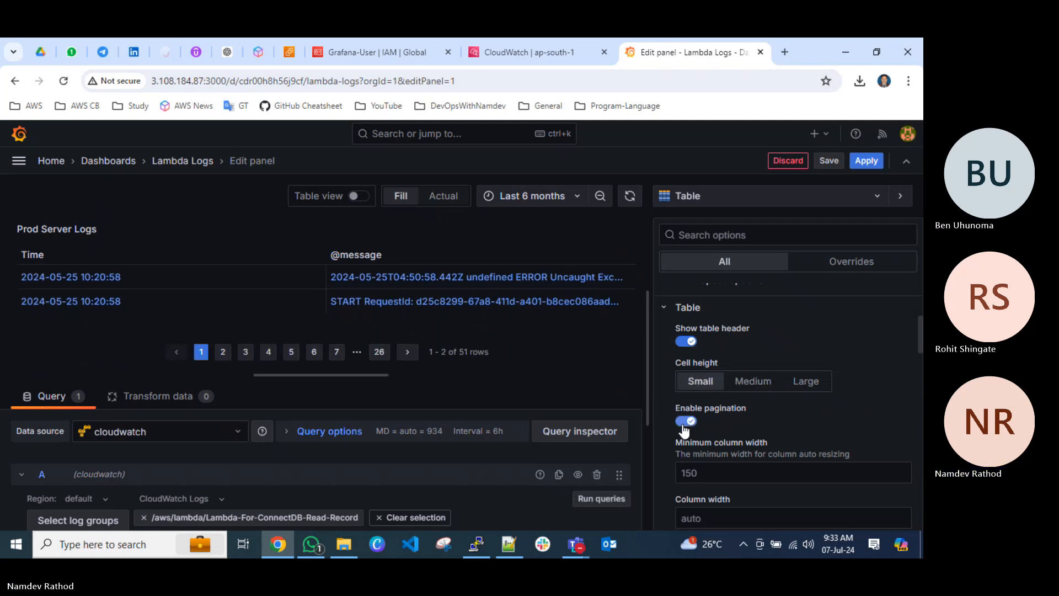
pyautogui.click(684, 422)
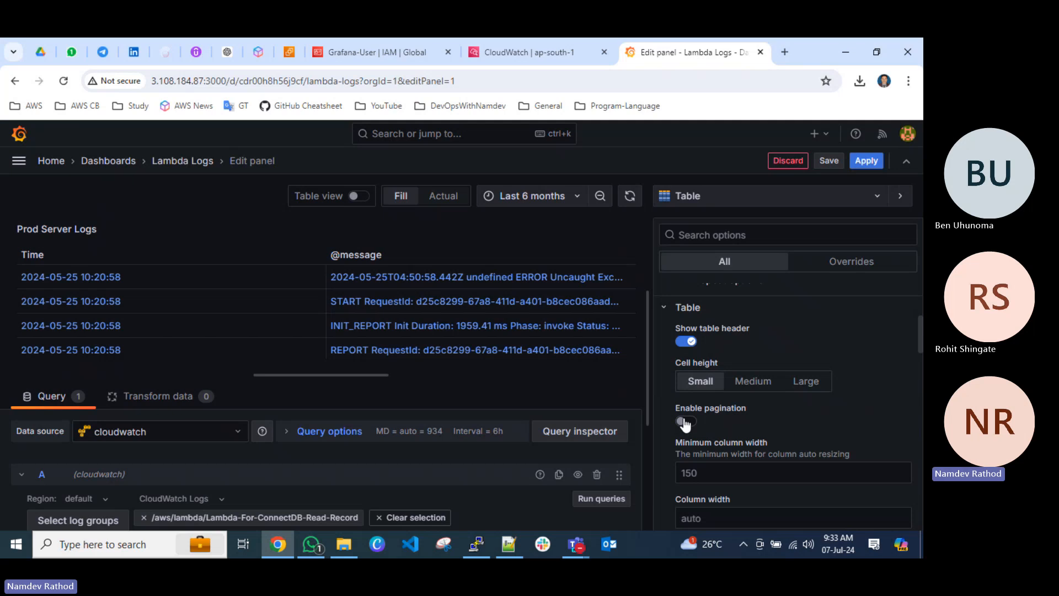
pyautogui.click(684, 422)
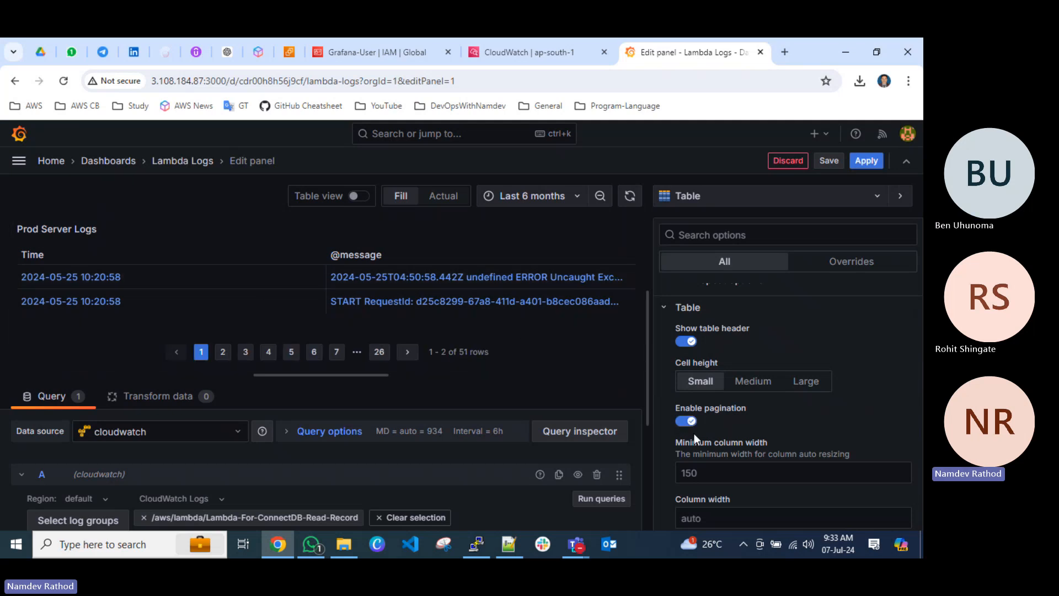
pyautogui.click(683, 421)
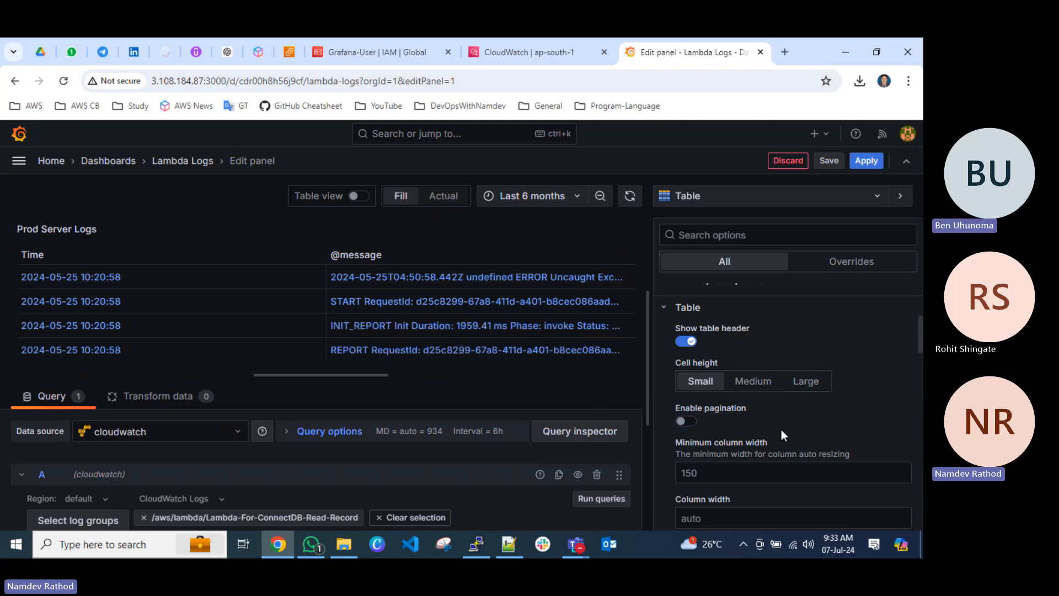
# Try showing the table footer and switch it off again.
pyautogui.scroll(-1, 781, 429)
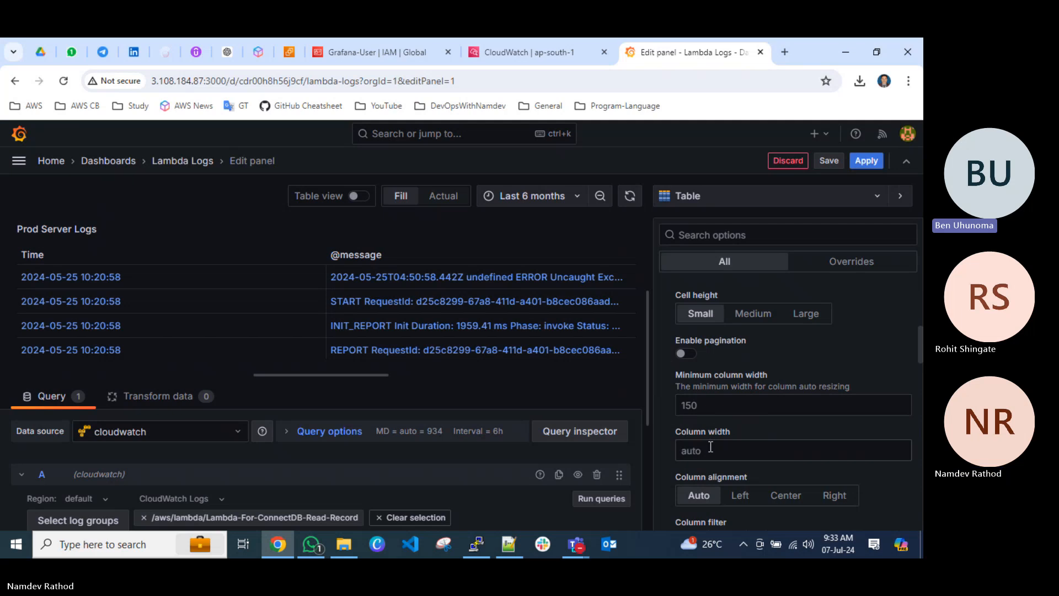
pyautogui.scroll(-3, 719, 406)
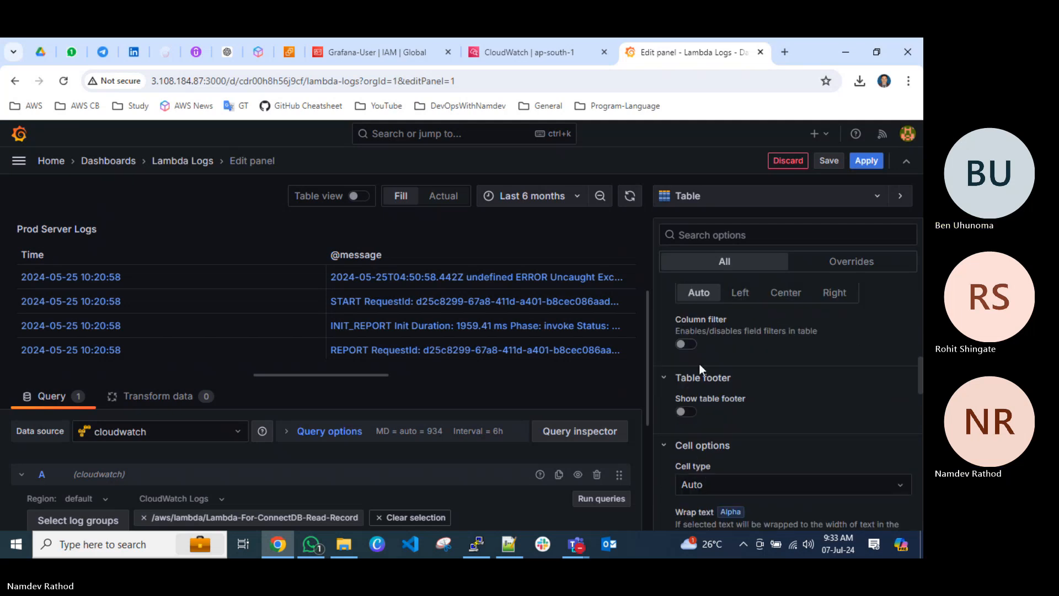
pyautogui.click(684, 414)
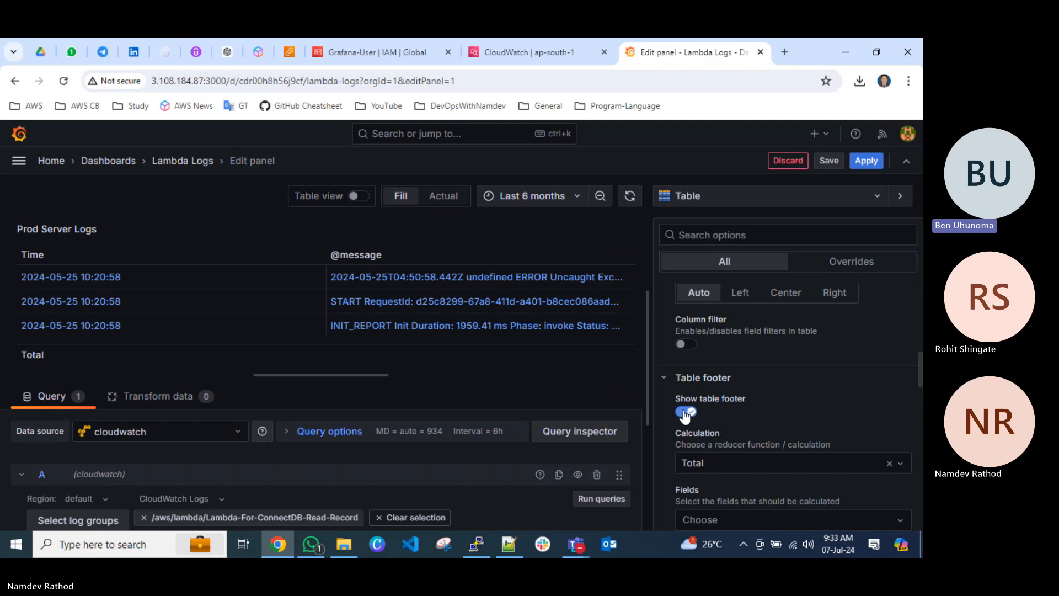
pyautogui.click(684, 414)
# Try the Colored text, Colored background and Gauge cell types on the table, and return the cell type to Auto.
pyautogui.scroll(-2, 712, 351)
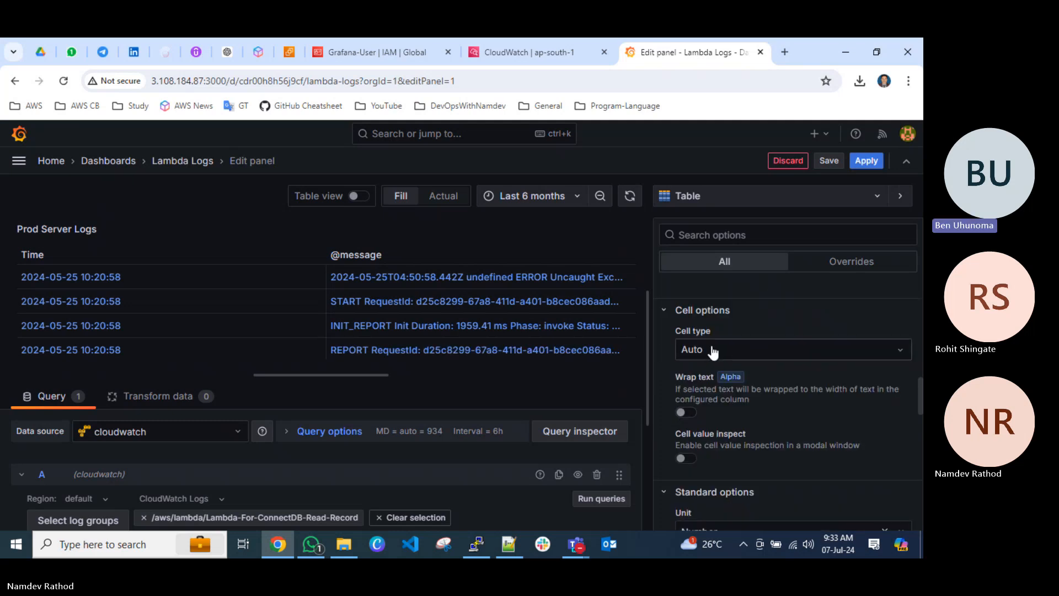
pyautogui.click(712, 347)
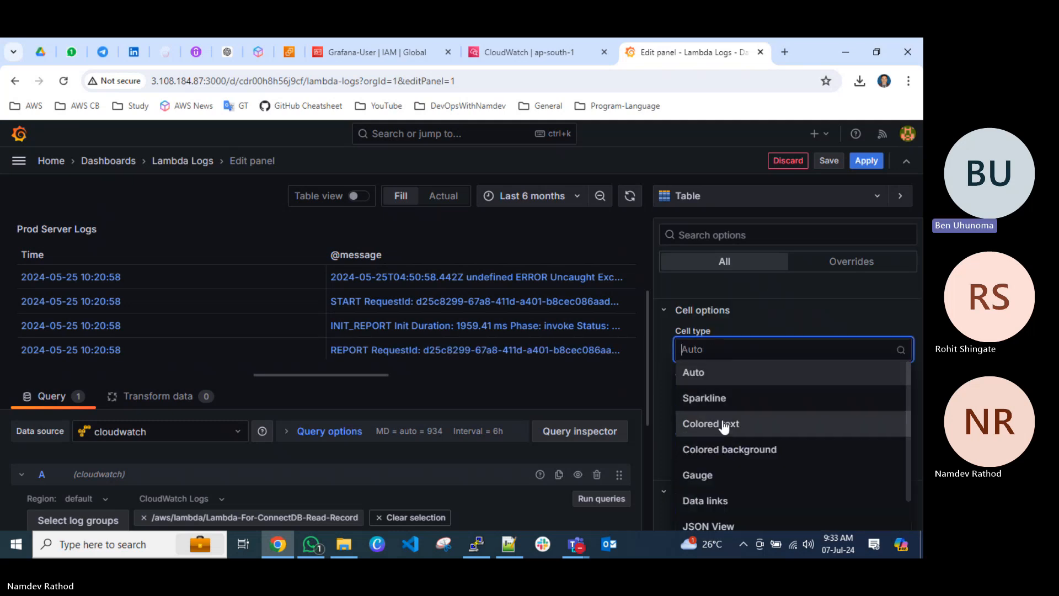
pyautogui.click(724, 424)
pyautogui.click(723, 352)
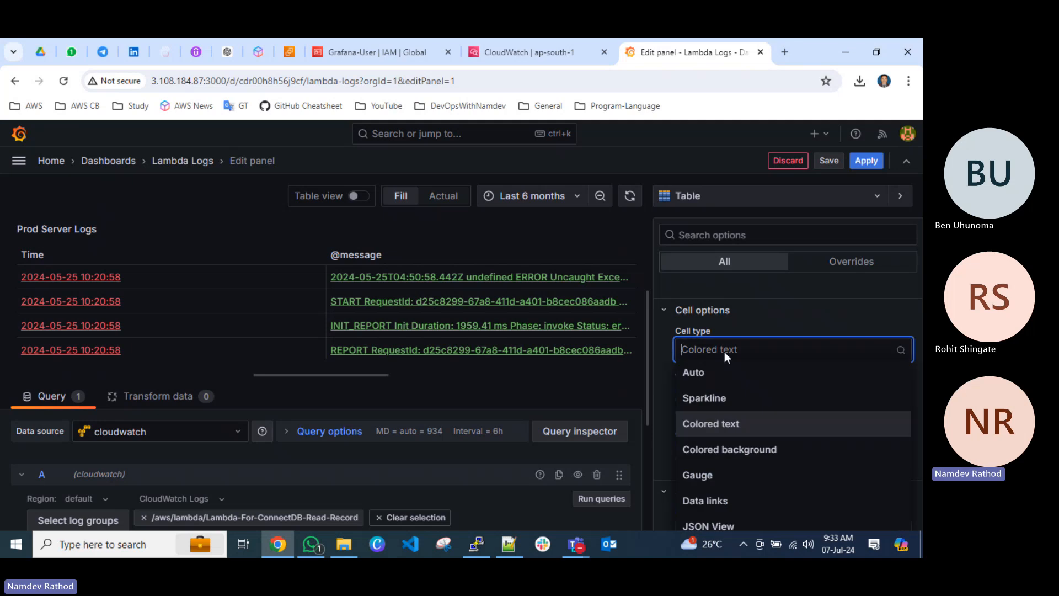
pyautogui.click(735, 450)
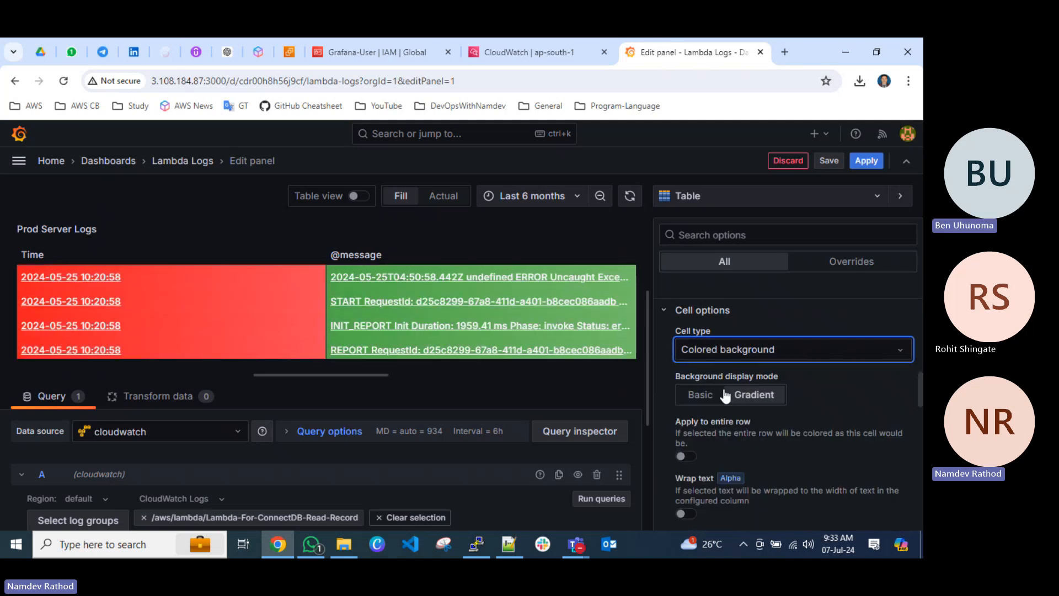
pyautogui.click(724, 349)
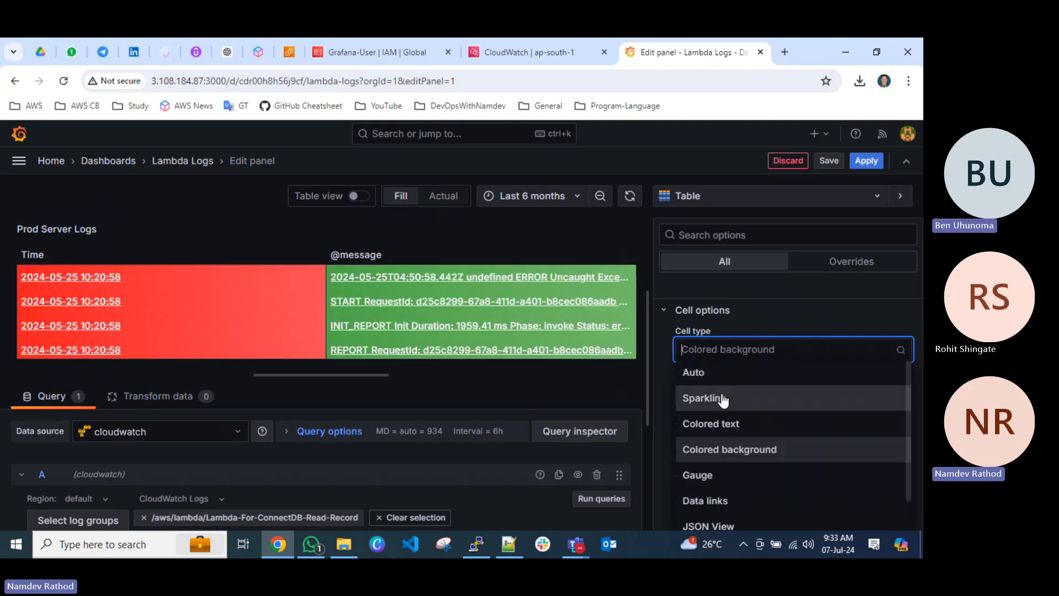
pyautogui.click(721, 484)
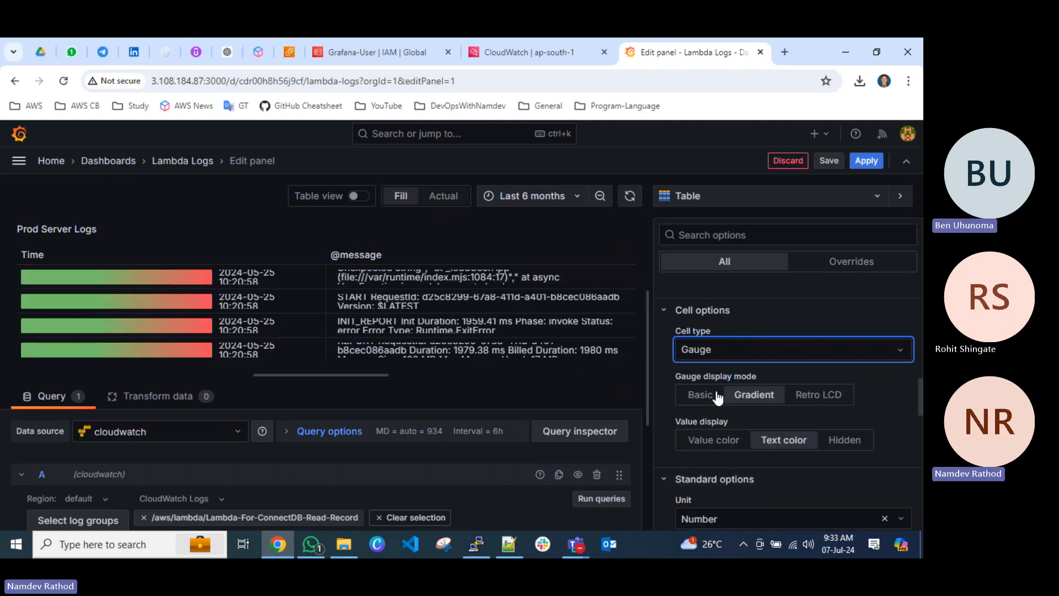
pyautogui.click(717, 352)
pyautogui.click(721, 372)
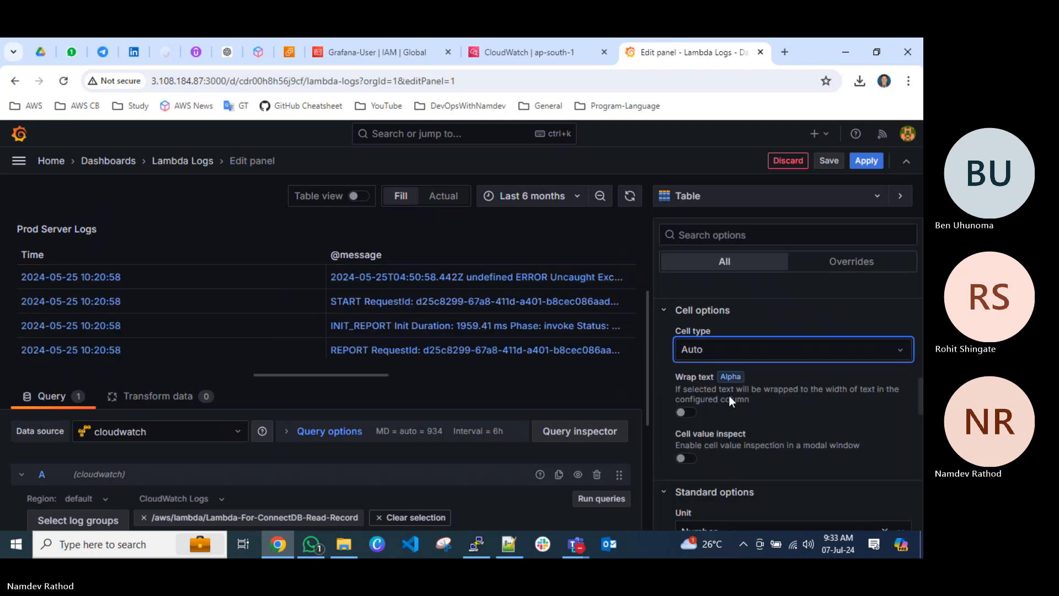
# Browse the Area, Data and Currency unit categories and set the table's standard unit to String from Misc.
pyautogui.scroll(-2, 736, 409)
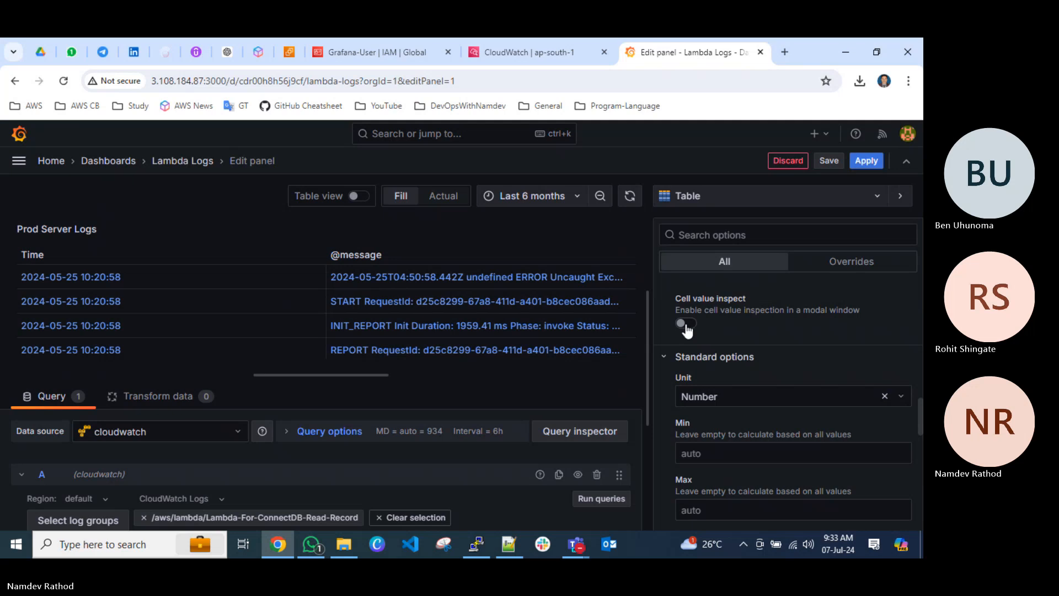
pyautogui.click(718, 396)
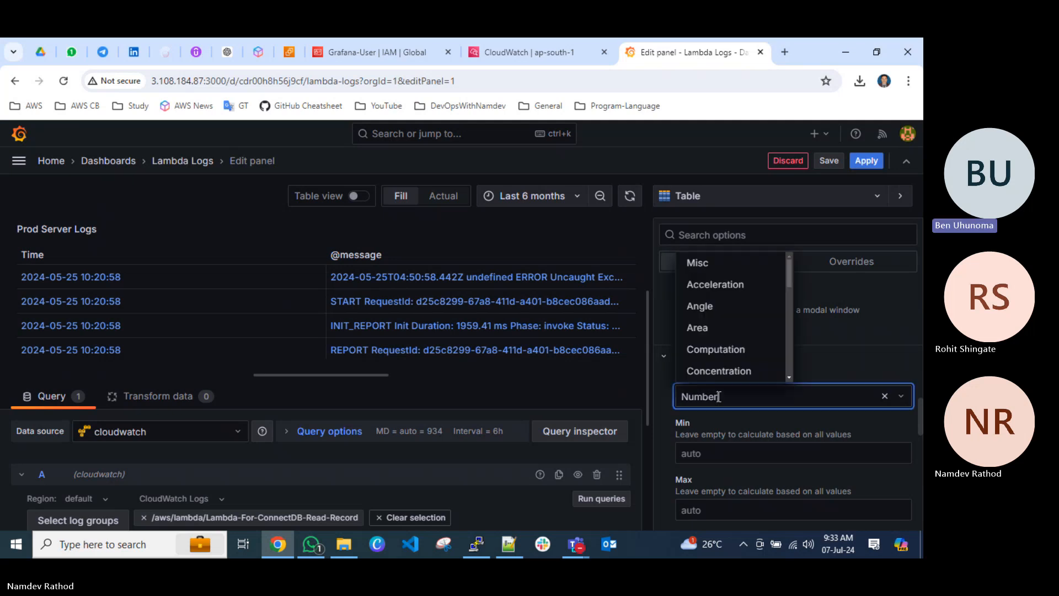
pyautogui.click(719, 330)
pyautogui.scroll(-1, 731, 348)
pyautogui.scroll(-1, 732, 347)
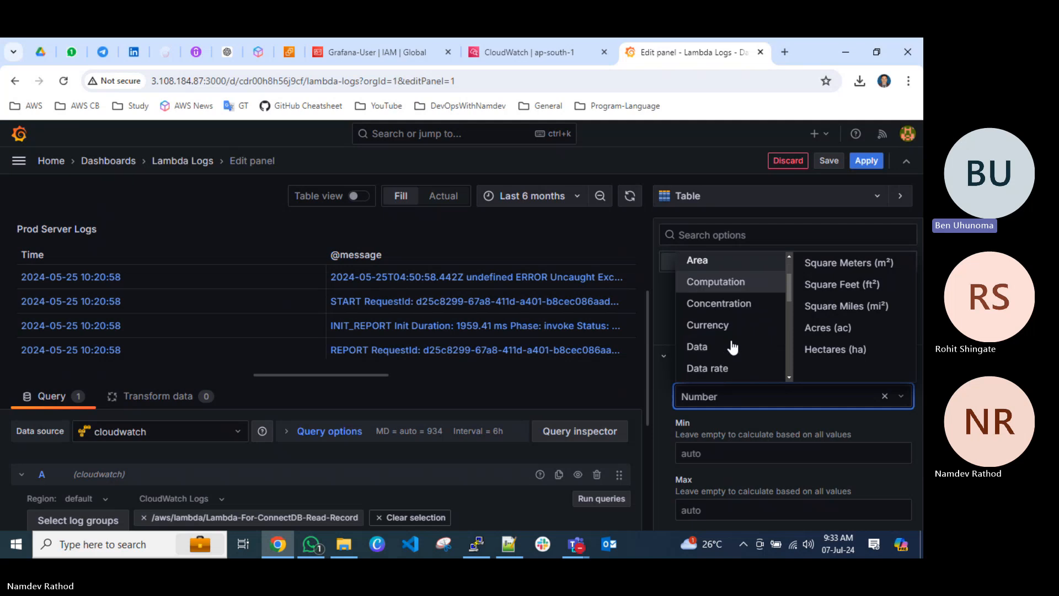
pyautogui.click(707, 350)
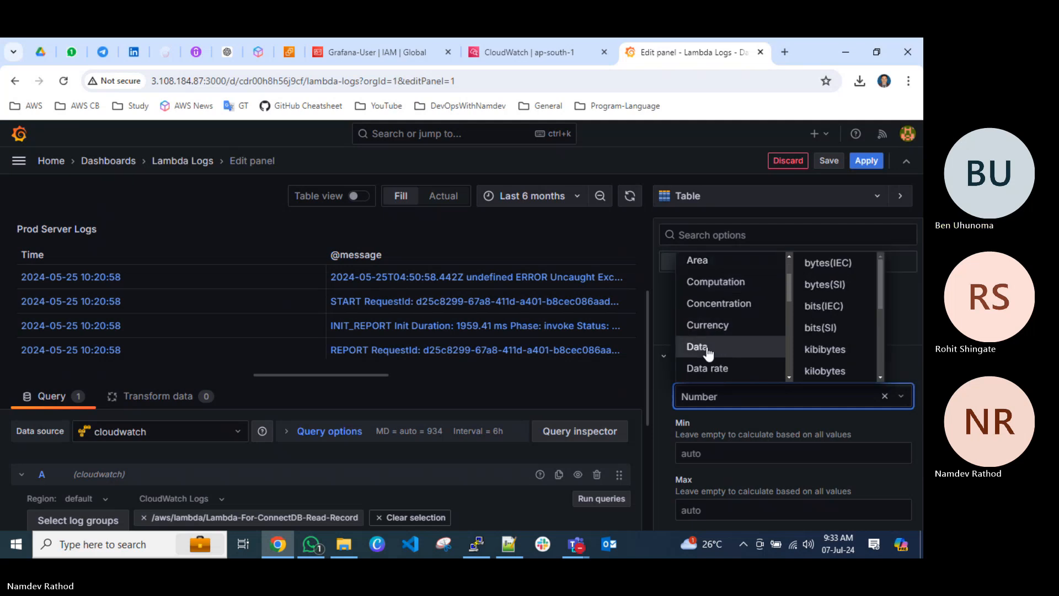
pyautogui.click(723, 329)
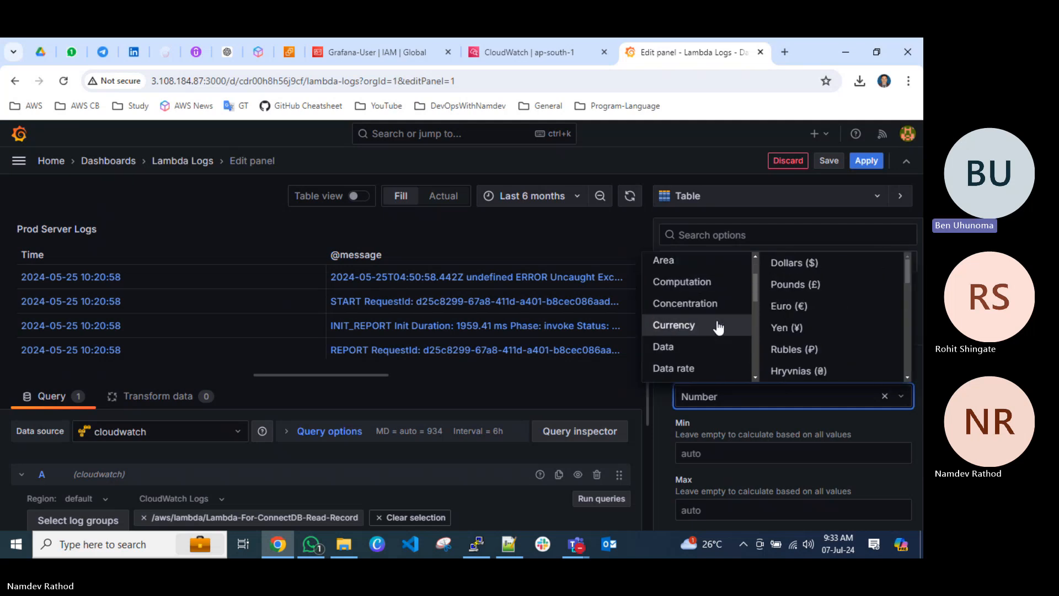
pyautogui.scroll(2, 689, 325)
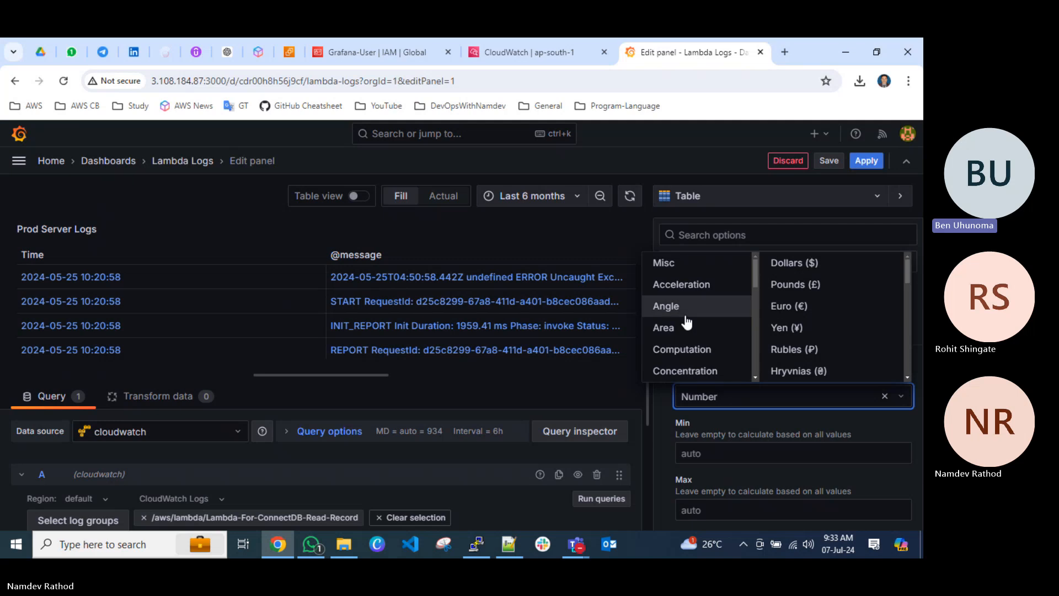
pyautogui.scroll(-2, 686, 322)
pyautogui.scroll(2, 681, 281)
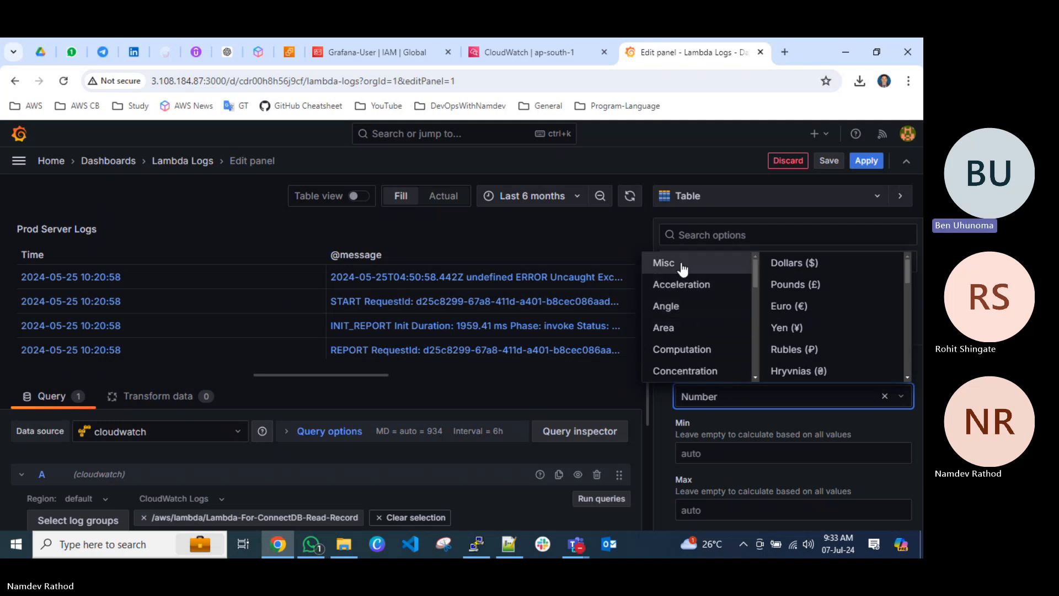
pyautogui.click(682, 269)
pyautogui.click(822, 285)
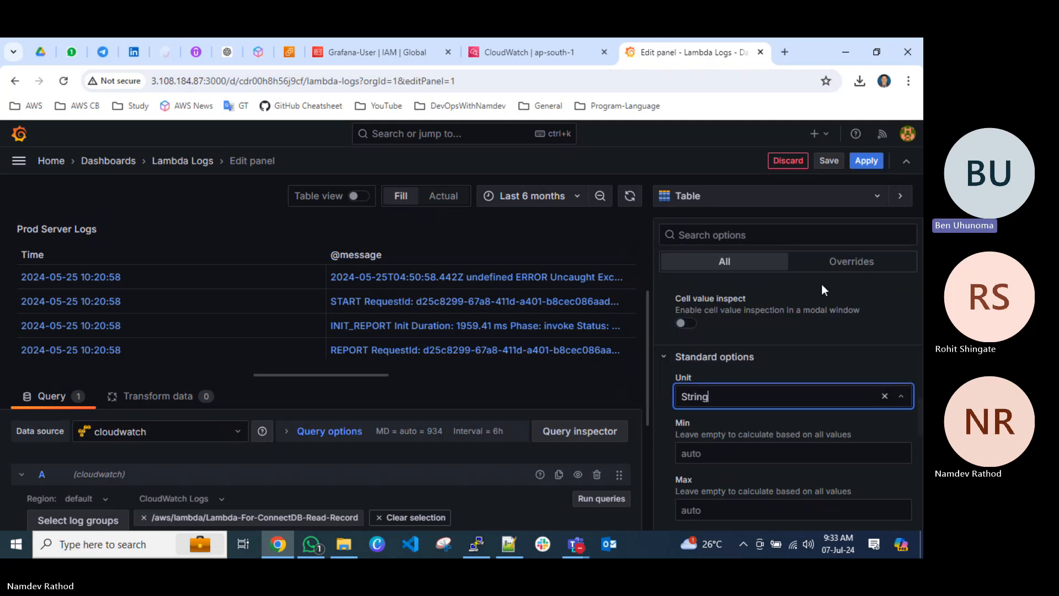
pyautogui.click(656, 431)
# Review the table's standard options: min, max, decimals, display name, color scheme and no value, plus the data links section.
pyautogui.scroll(-1, 656, 435)
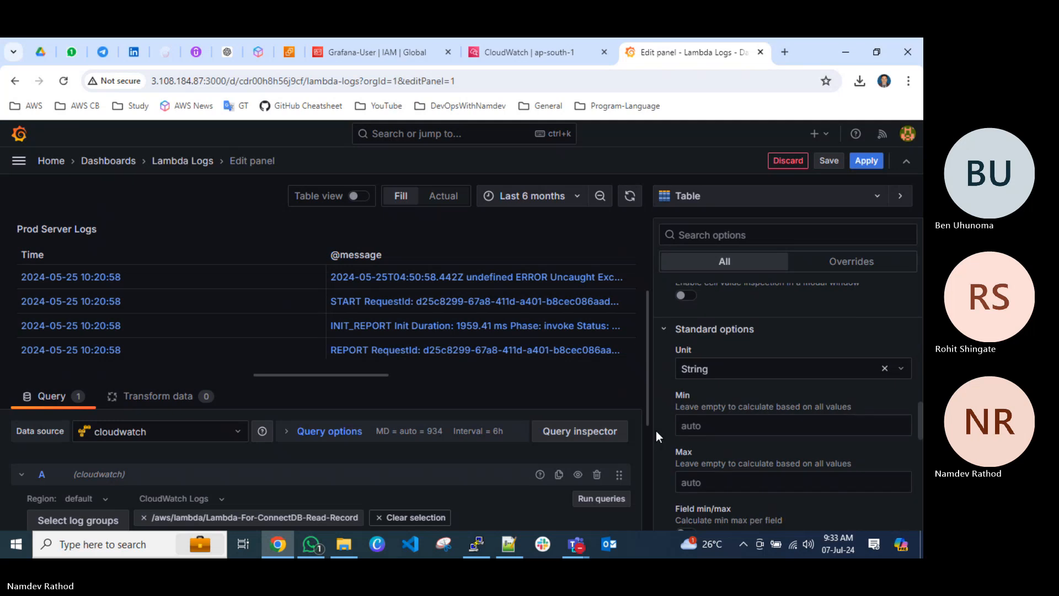
pyautogui.scroll(-2, 657, 431)
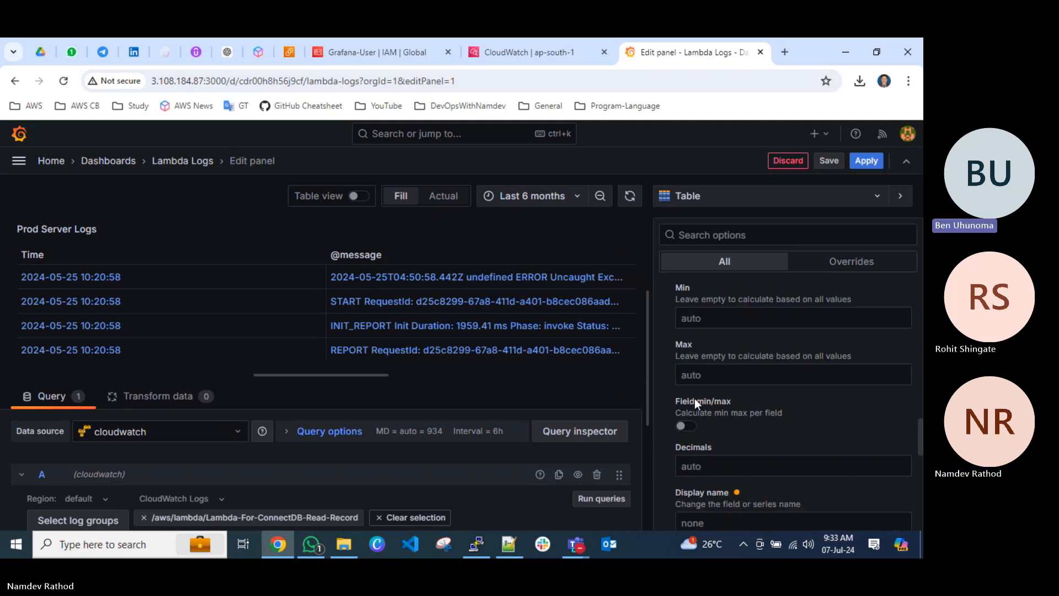
pyautogui.scroll(-4, 697, 412)
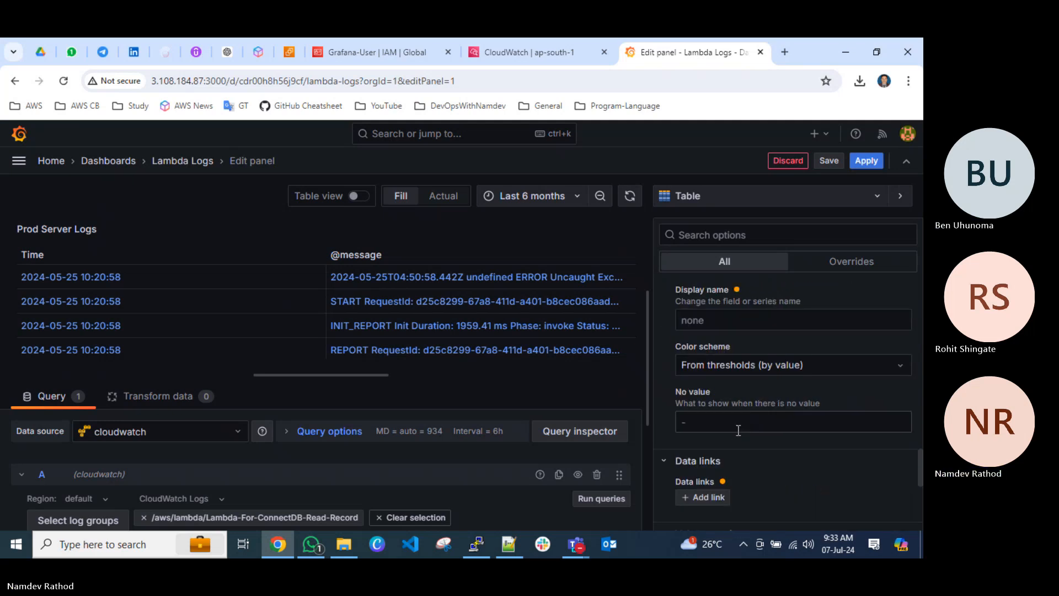
pyautogui.scroll(-5, 738, 430)
pyautogui.scroll(10, 737, 429)
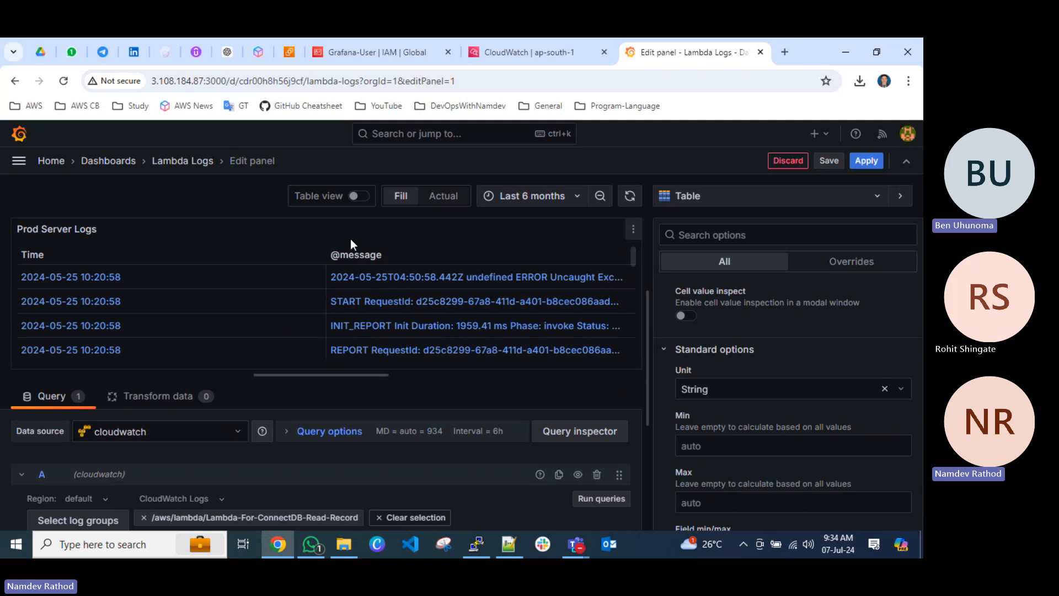
pyautogui.scroll(-5, 712, 400)
pyautogui.scroll(1, 713, 394)
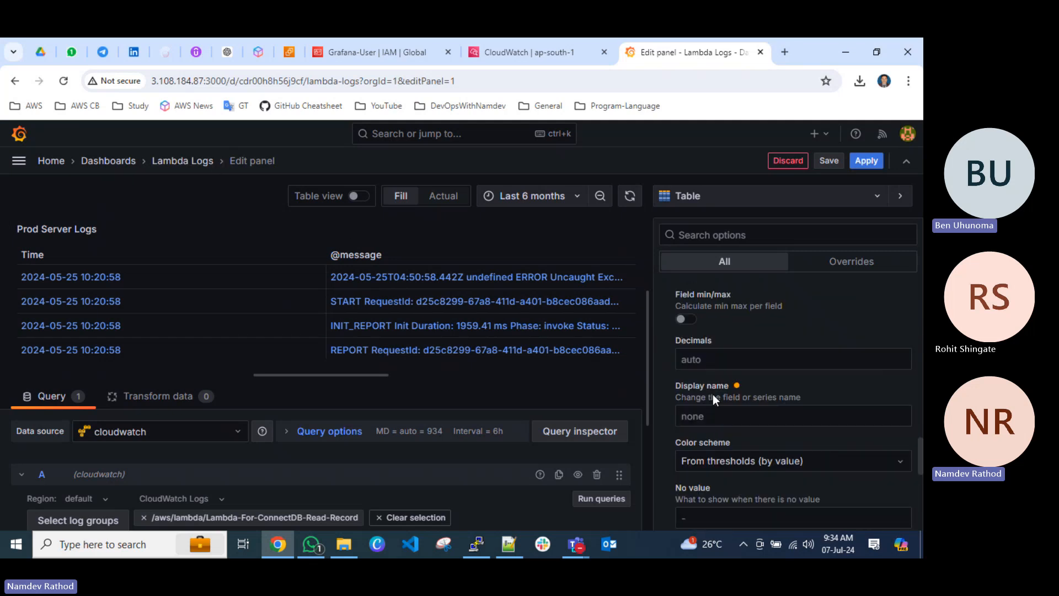
pyautogui.scroll(8, 712, 394)
# Leave the Lambda Logs dashboard discarding its unsaved changes, and view the EC2 Dashboard before returning to the dashboards list.
pyautogui.click(177, 160)
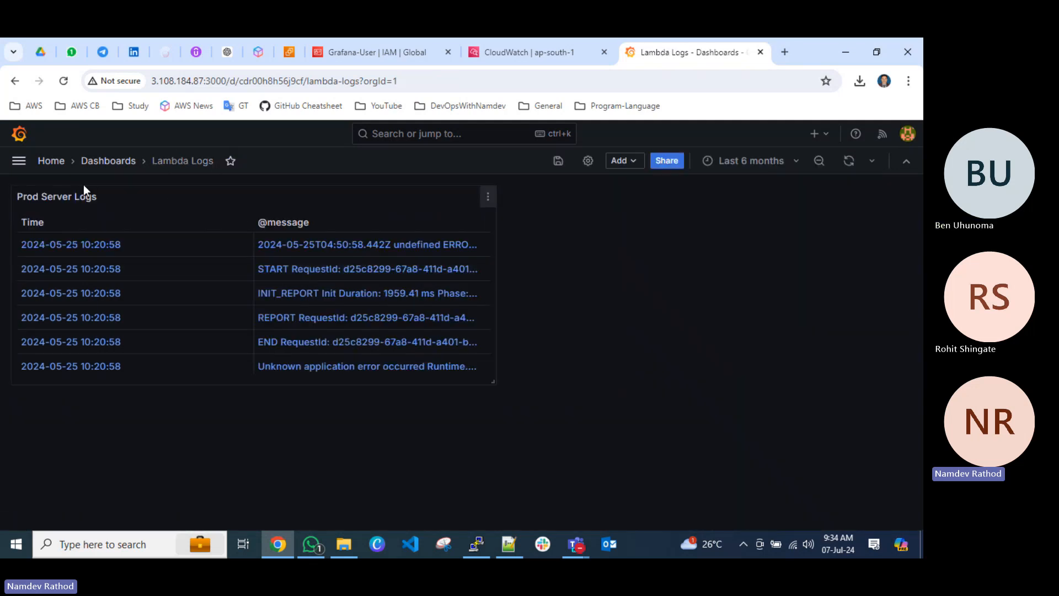
pyautogui.click(108, 160)
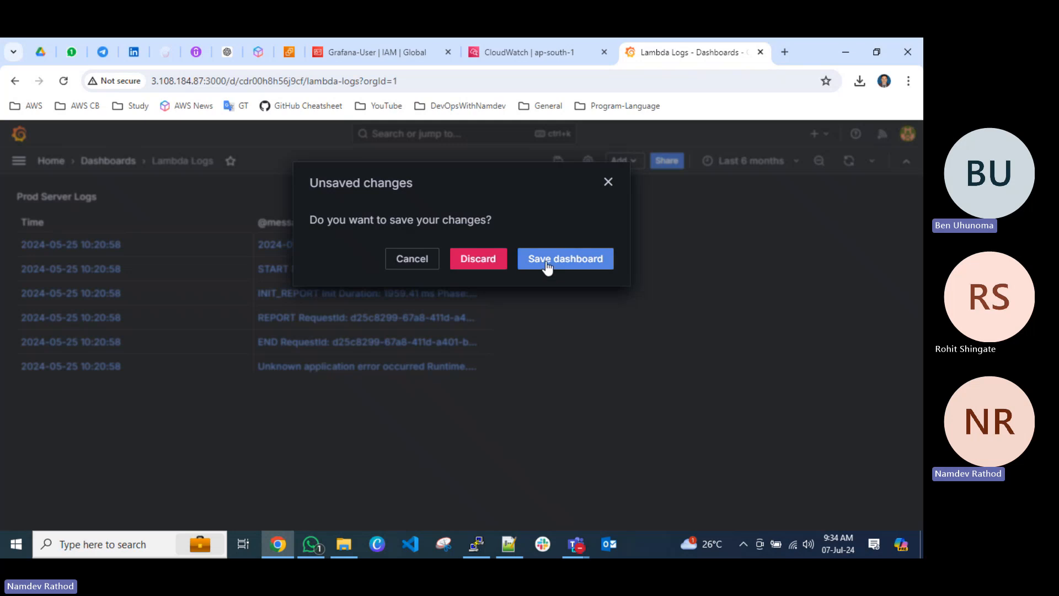
pyautogui.click(462, 262)
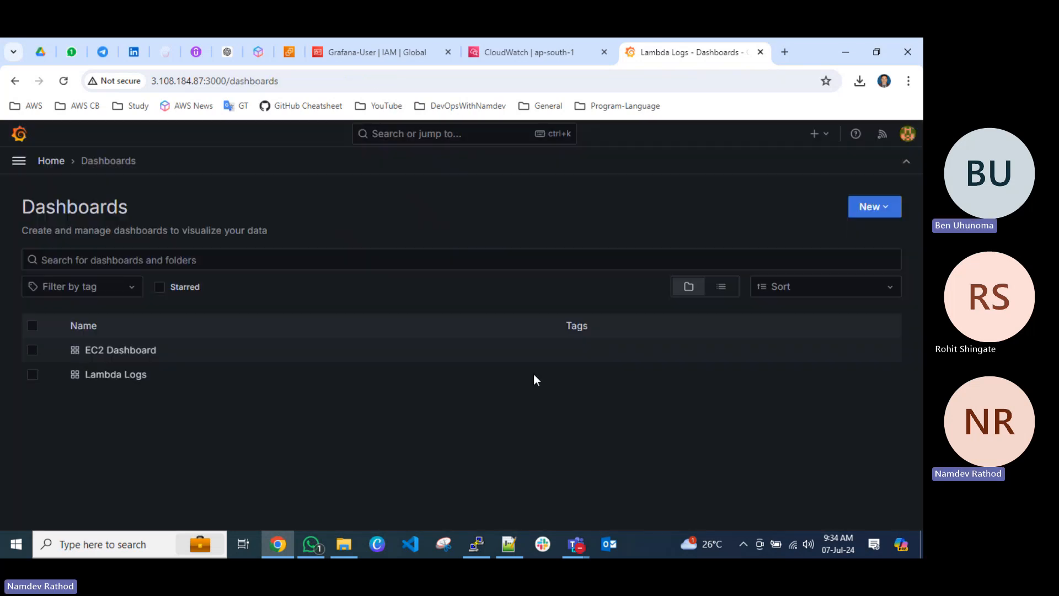
pyautogui.click(122, 353)
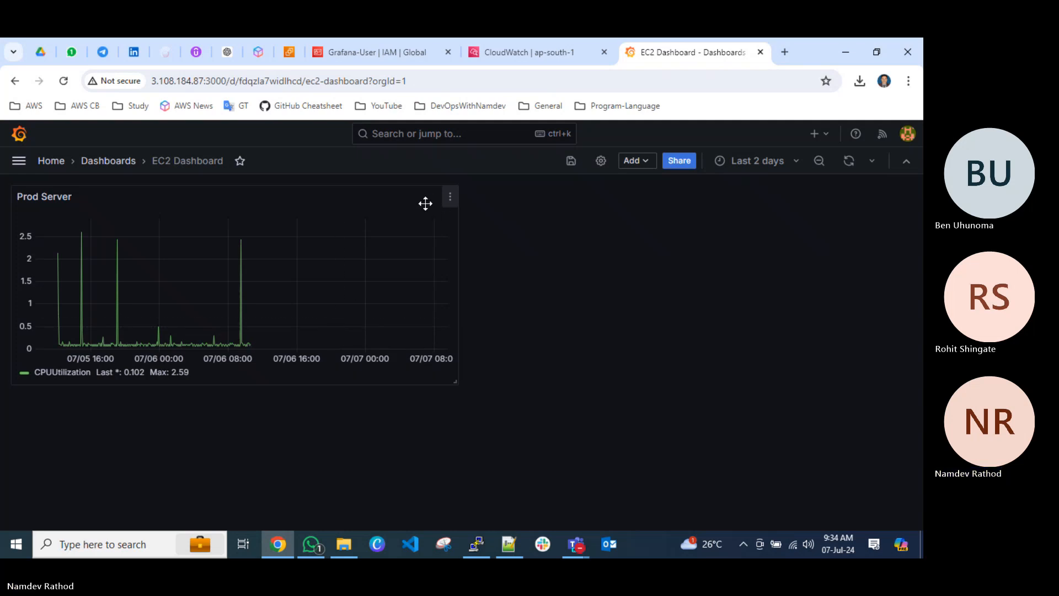
pyautogui.click(110, 162)
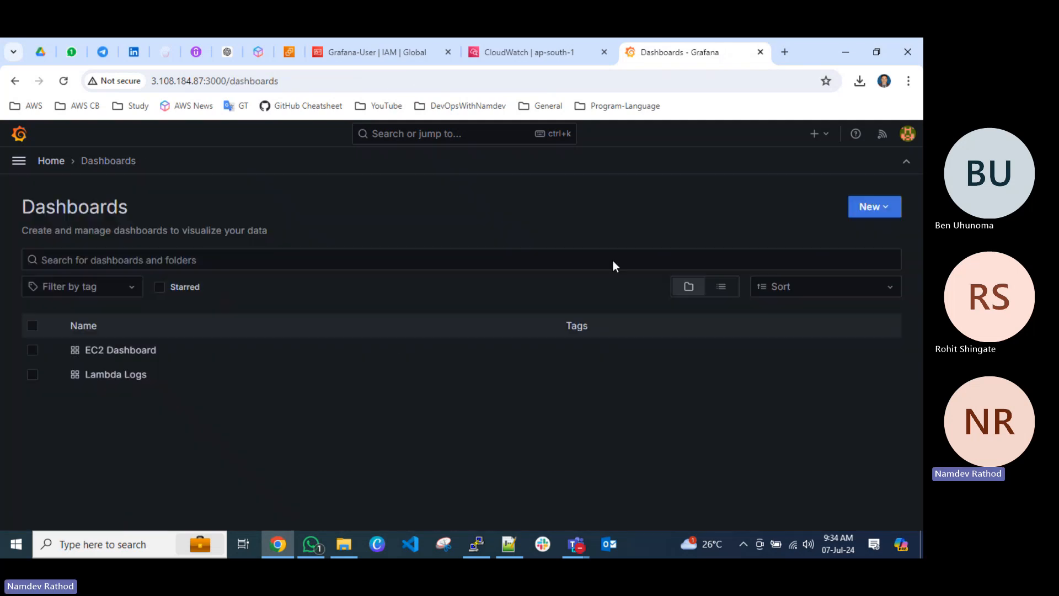
# Create a new dashboard and add a visualization that uses the cloudwatch data source.
pyautogui.click(876, 211)
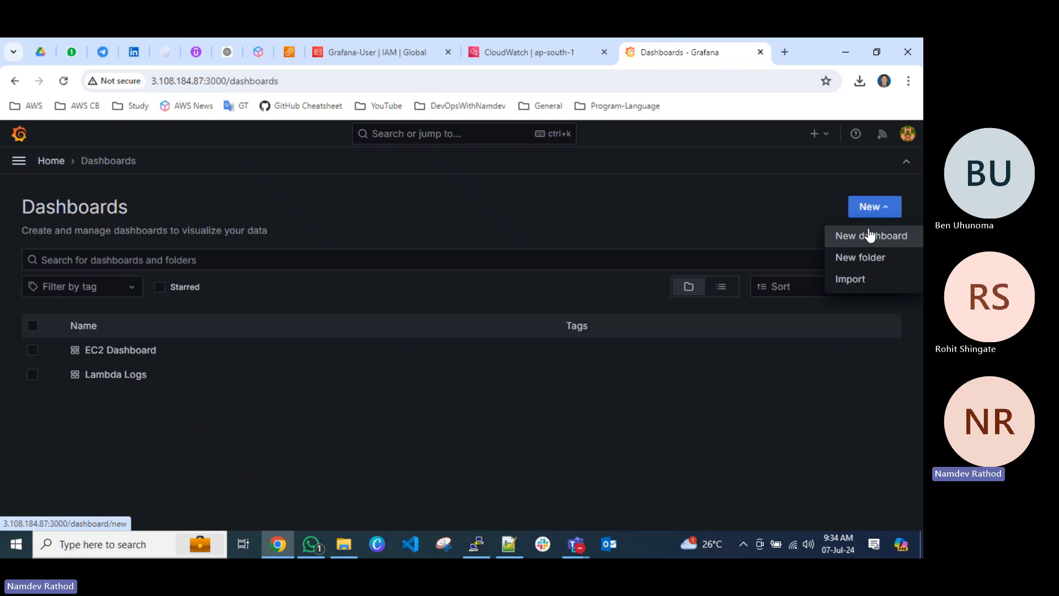
pyautogui.click(868, 235)
pyautogui.click(464, 375)
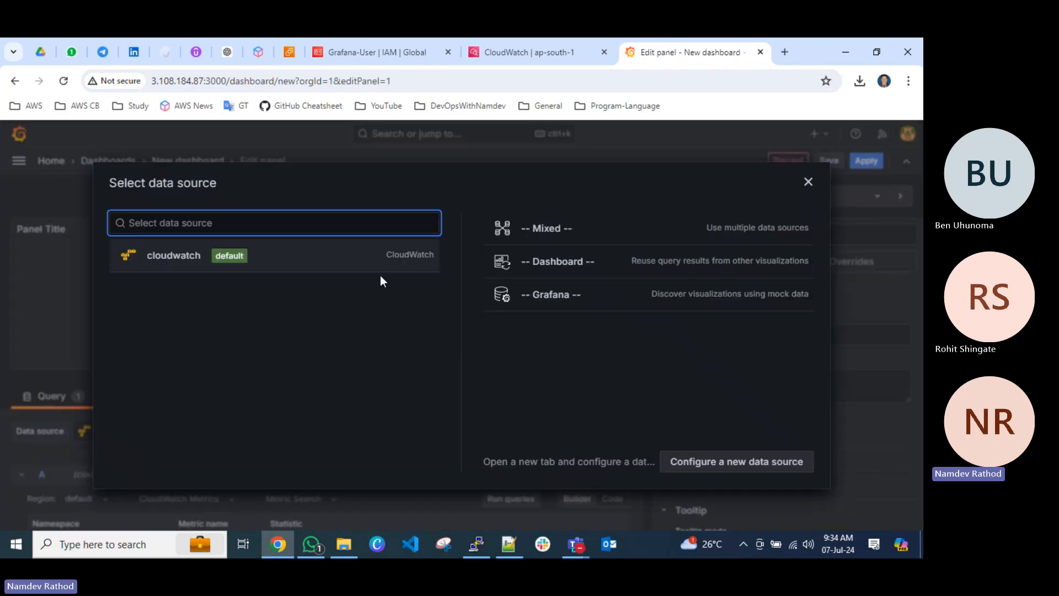
pyautogui.click(204, 258)
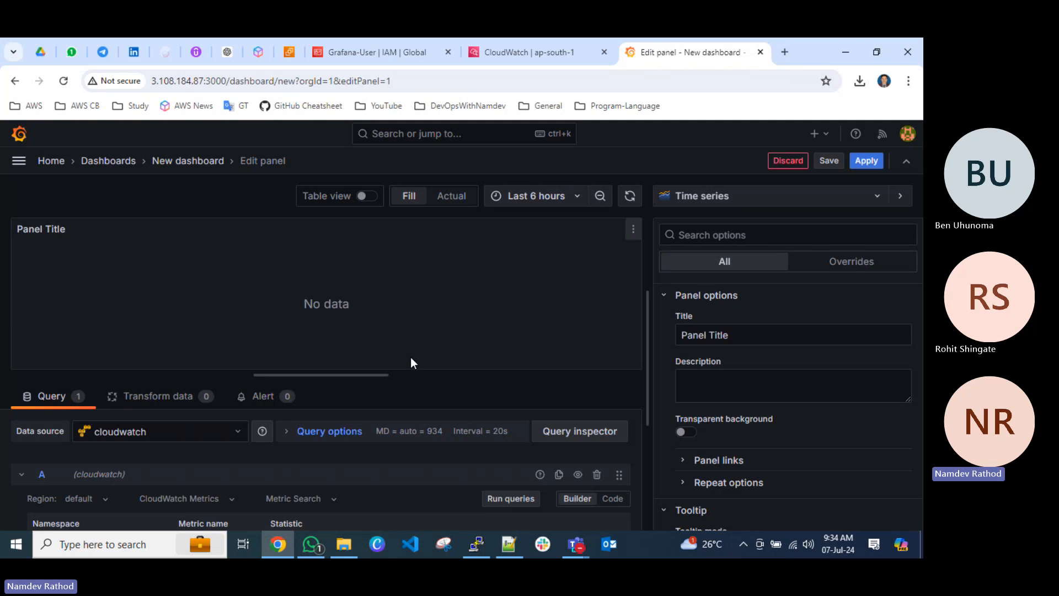
# Set the CloudWatch Metrics query's namespace to AWS/EC2.
pyautogui.scroll(-3, 385, 422)
pyautogui.scroll(2, 383, 422)
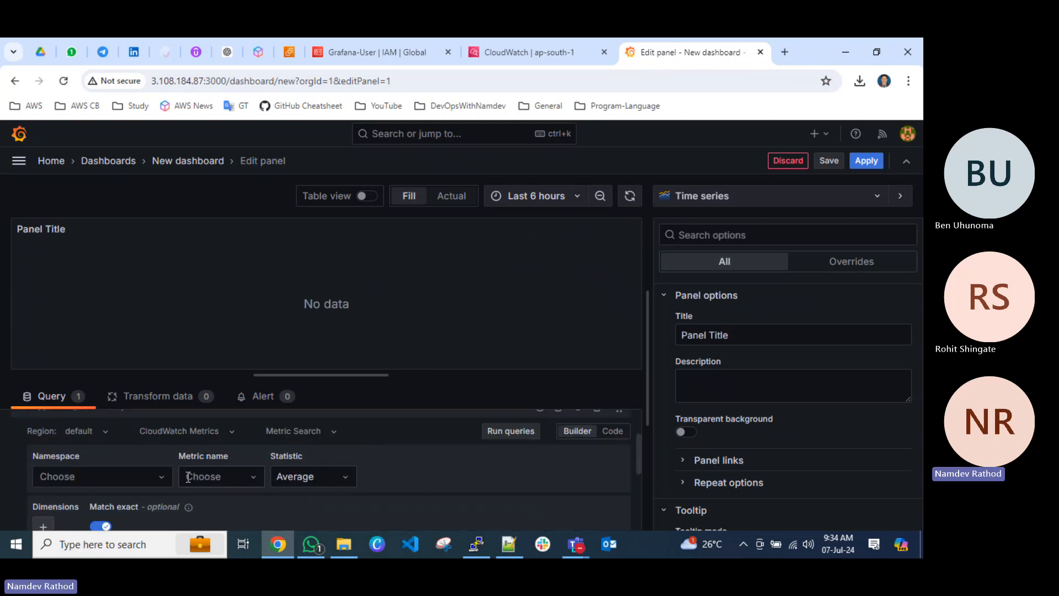
pyautogui.click(152, 479)
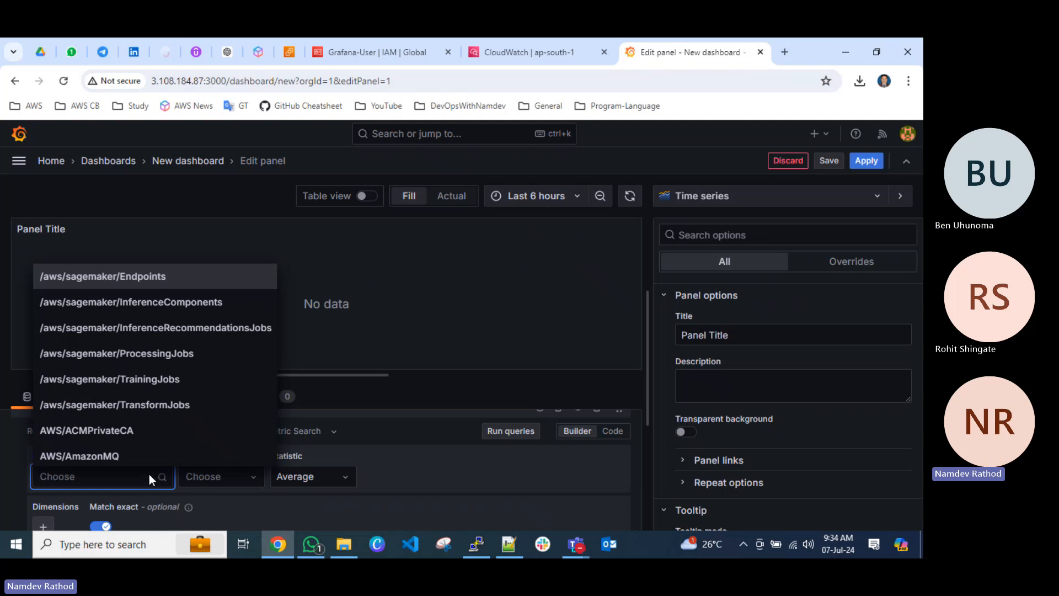
pyautogui.write('ec2')
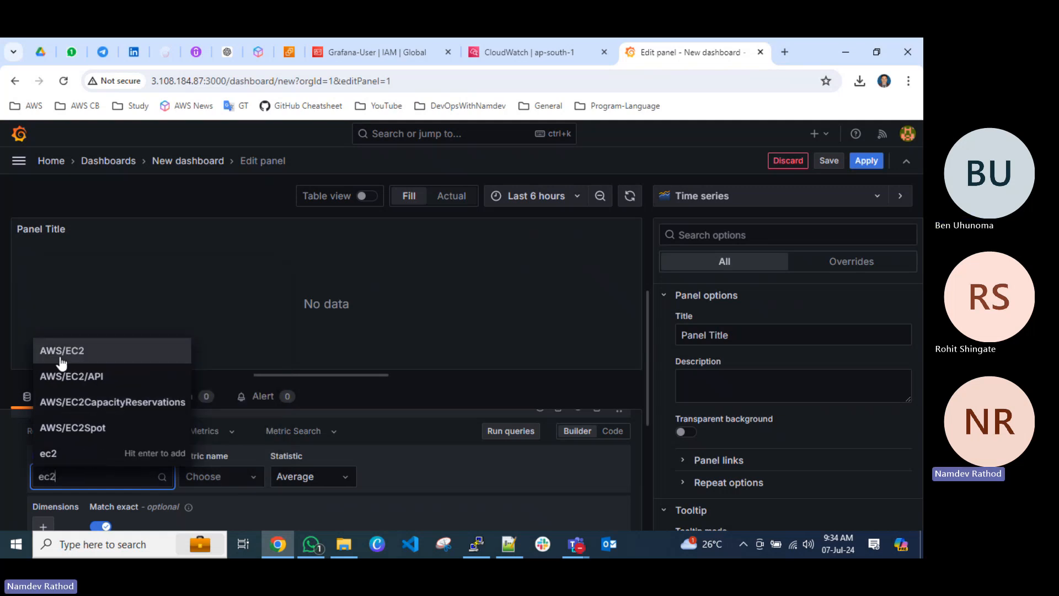
pyautogui.click(61, 351)
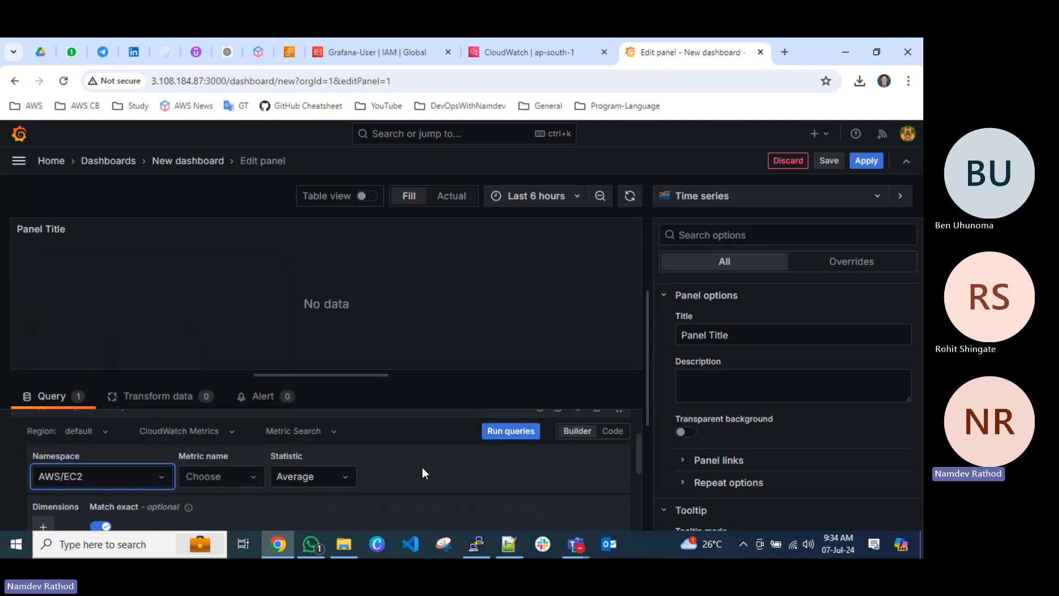
# Browse the metric names offered for the AWS/EC2 namespace without choosing one.
pyautogui.click(252, 475)
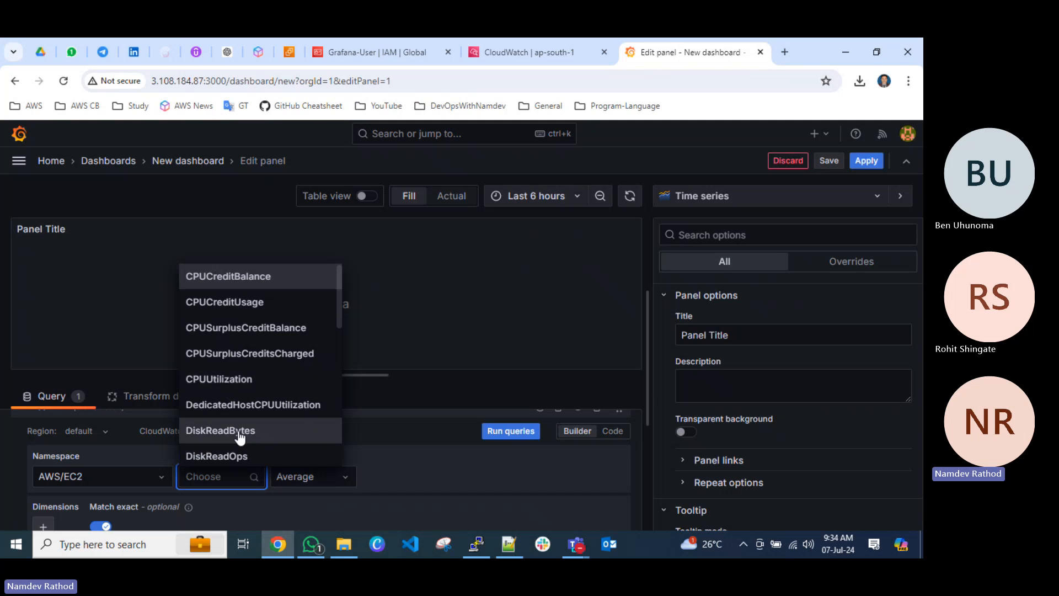
pyautogui.scroll(-4, 239, 437)
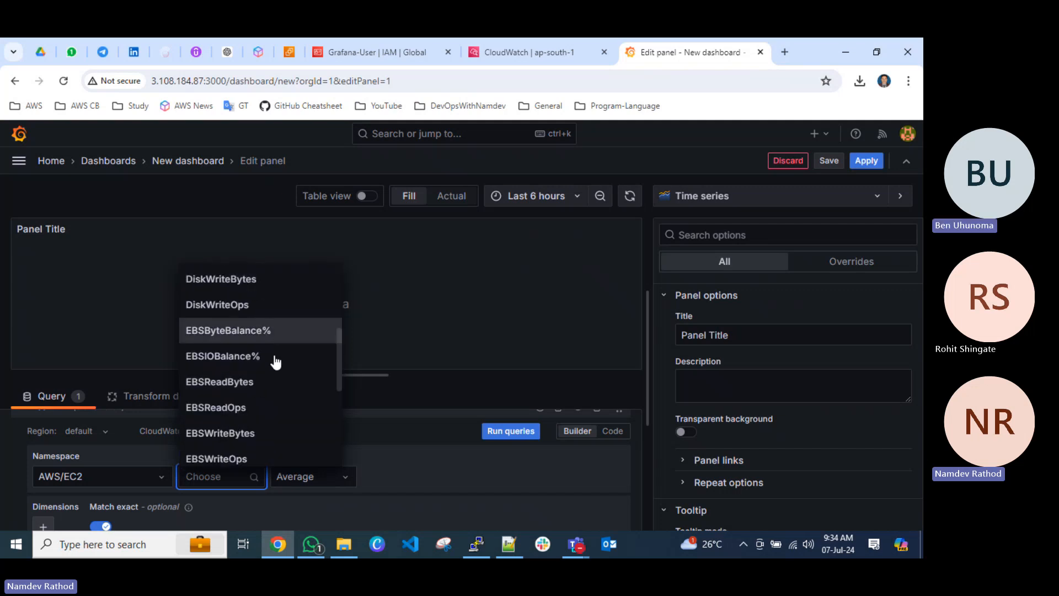
pyautogui.scroll(-2, 283, 408)
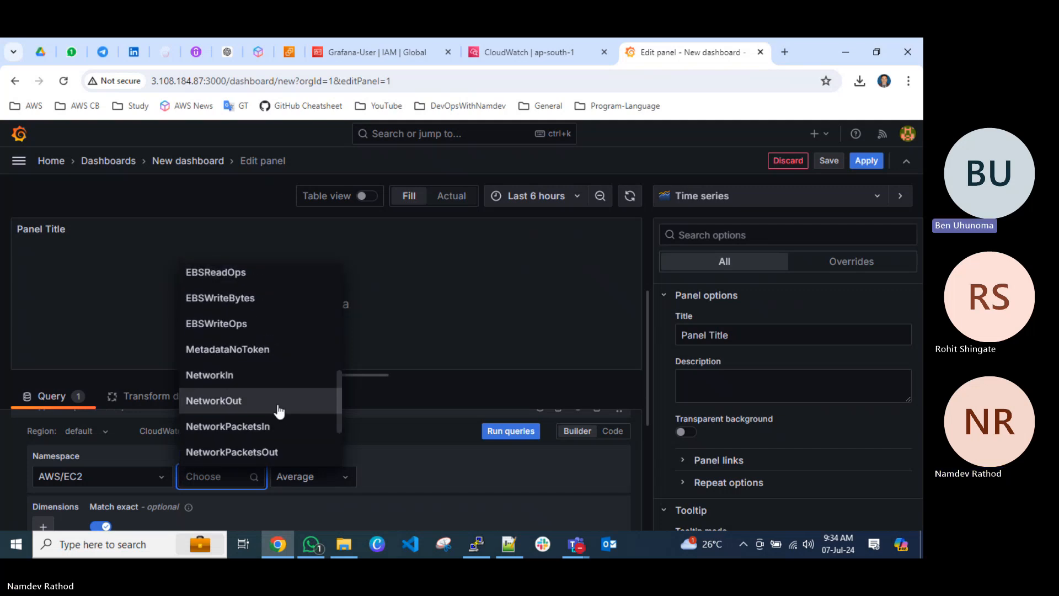
pyautogui.scroll(-2, 278, 411)
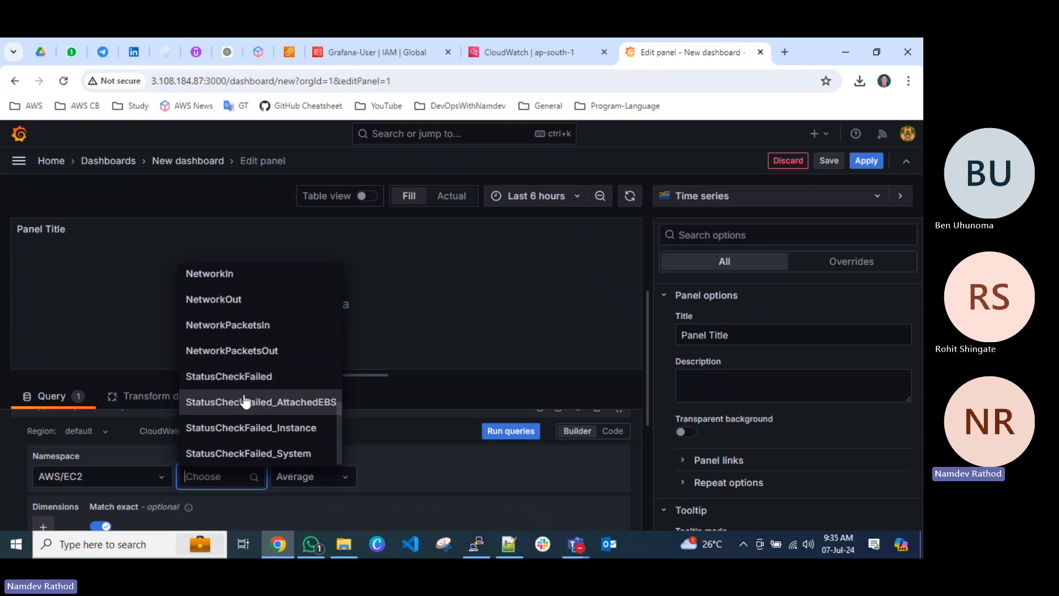
pyautogui.scroll(5, 245, 401)
pyautogui.scroll(3, 245, 401)
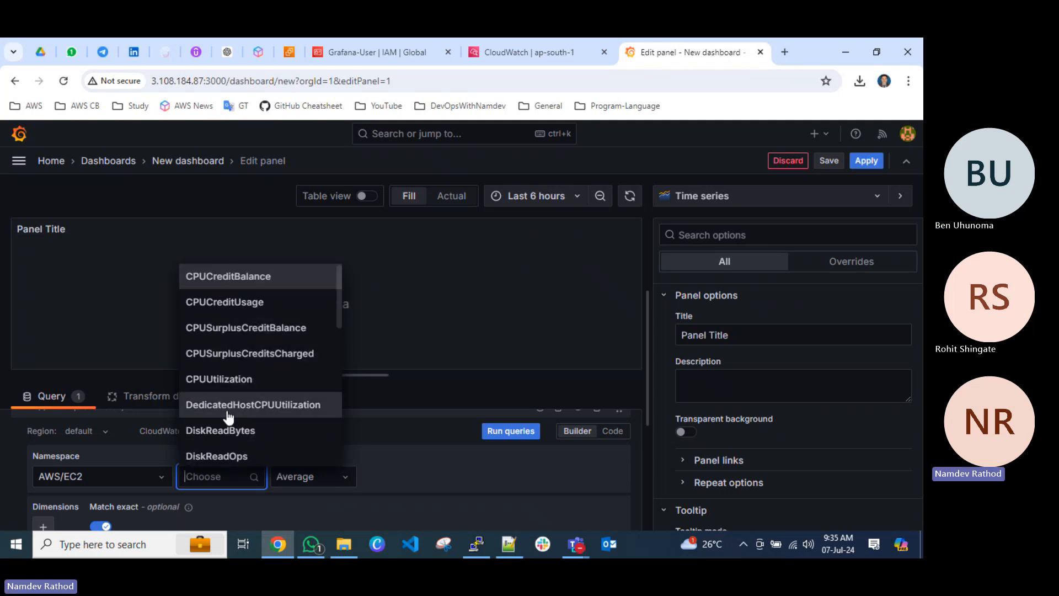
pyautogui.click(425, 463)
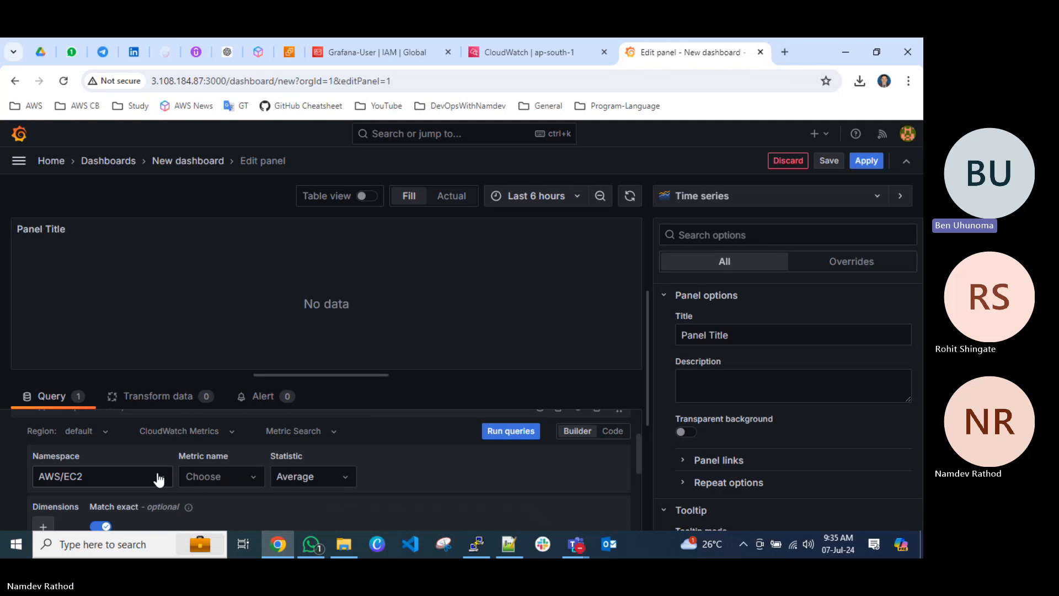
# Change the query's namespace to AWS/ELB.
pyautogui.click(159, 478)
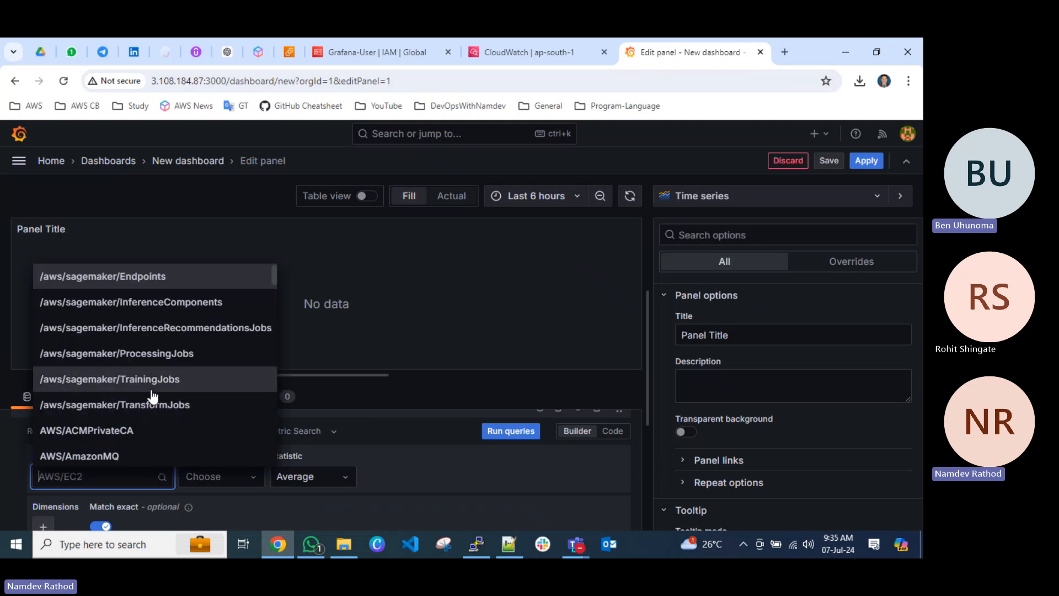
pyautogui.scroll(-2, 137, 398)
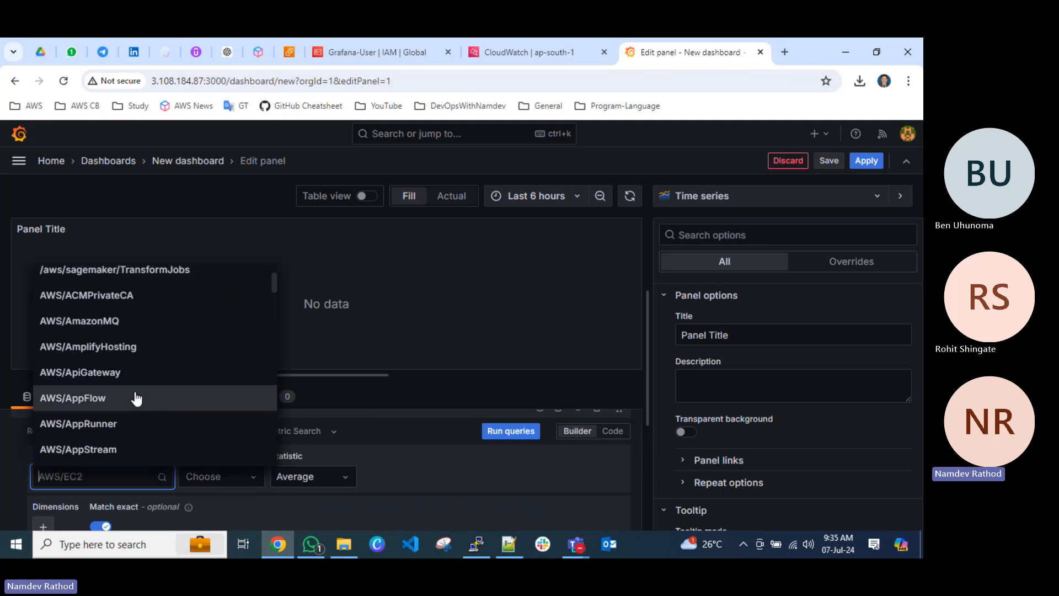
pyautogui.scroll(-3, 136, 397)
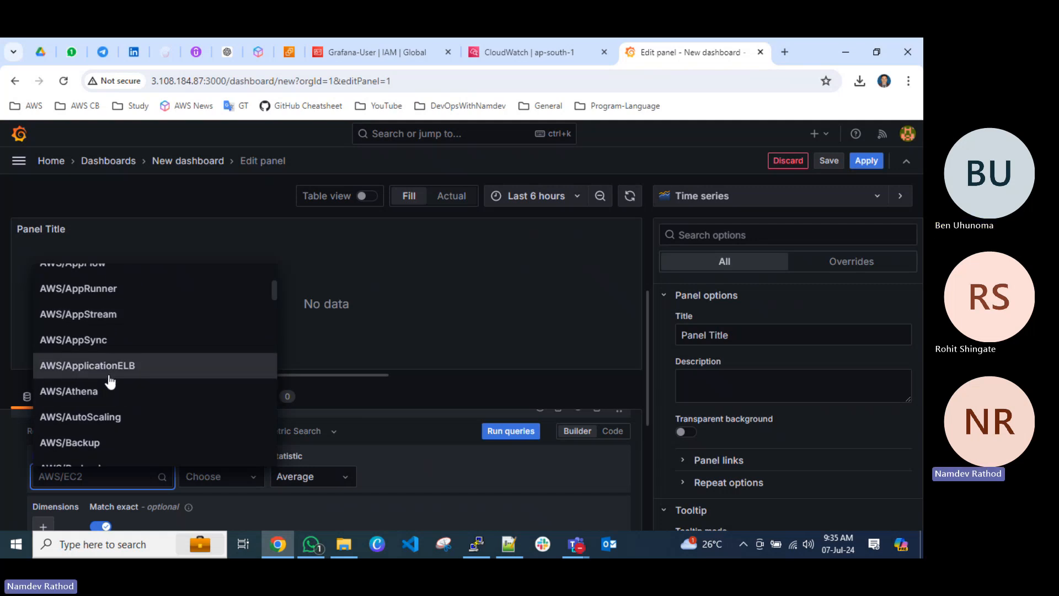
pyautogui.write('elb')
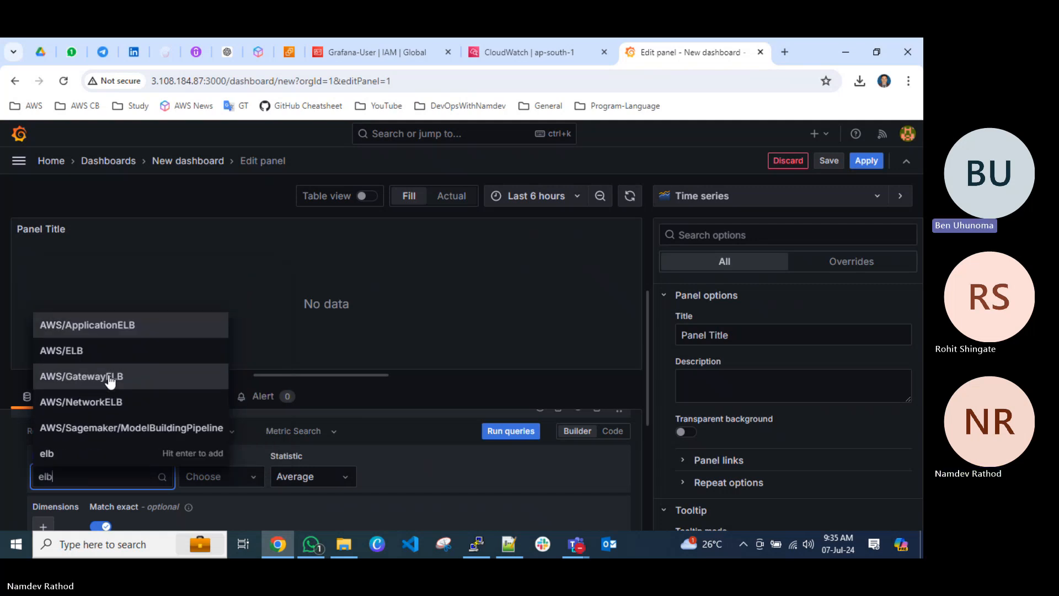
pyautogui.click(135, 353)
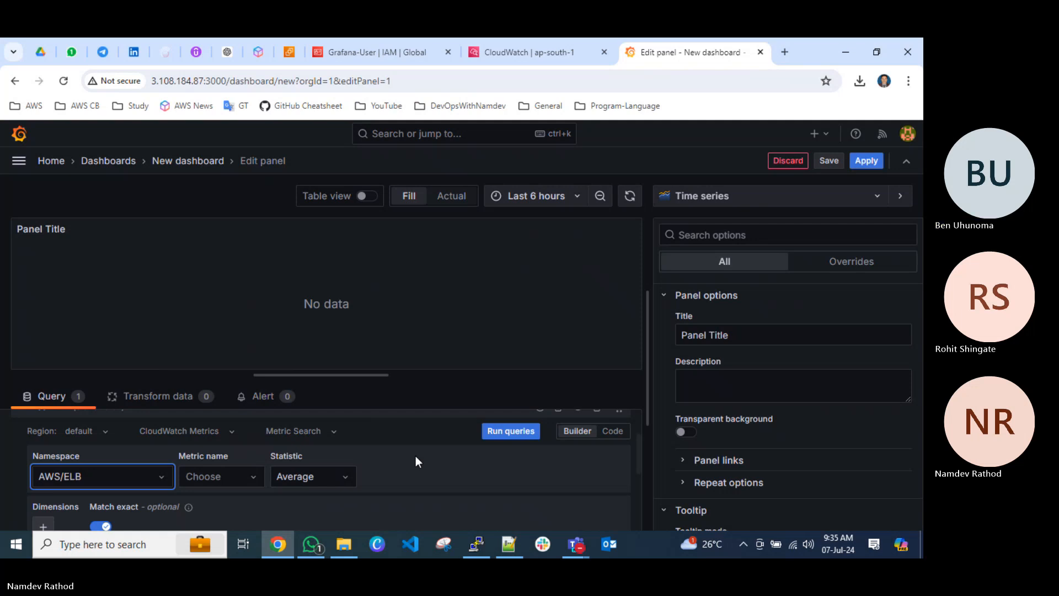
# Choose RequestCount as the metric for the AWS/ELB namespace and run the query.
pyautogui.click(226, 475)
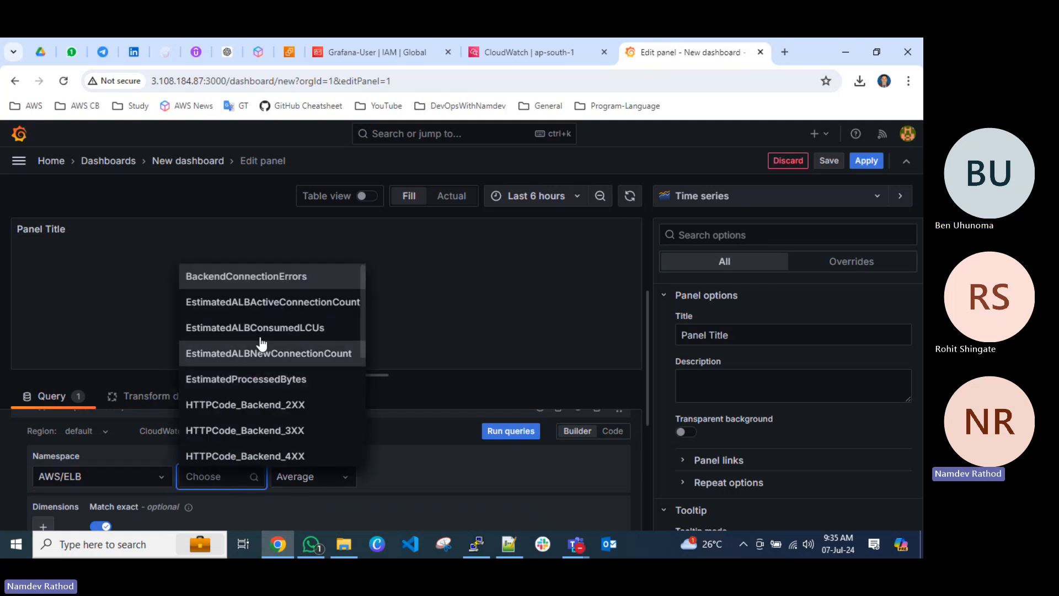
pyautogui.scroll(-4, 262, 341)
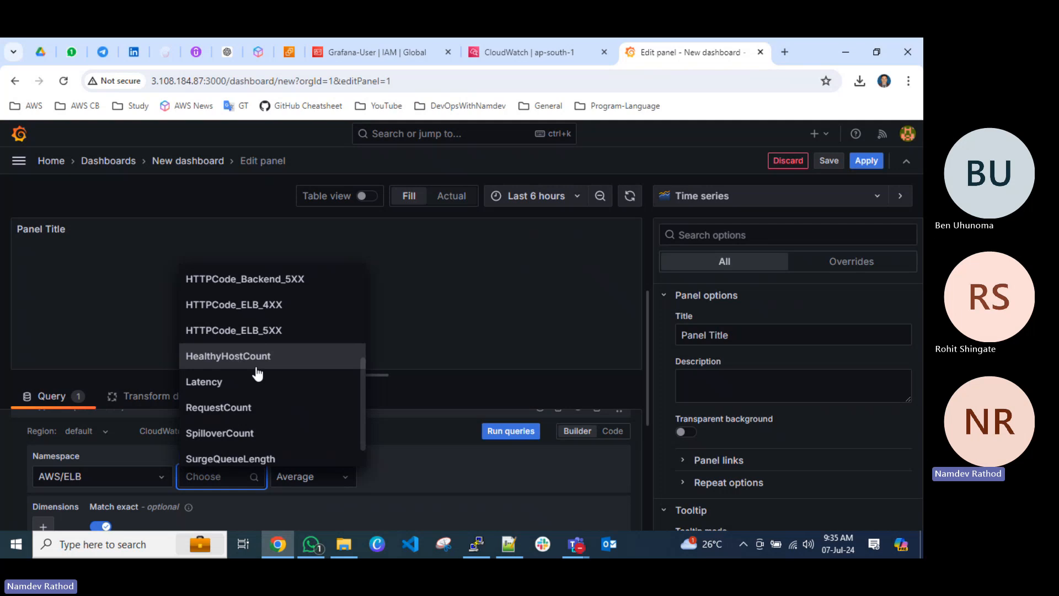
pyautogui.scroll(-1, 256, 374)
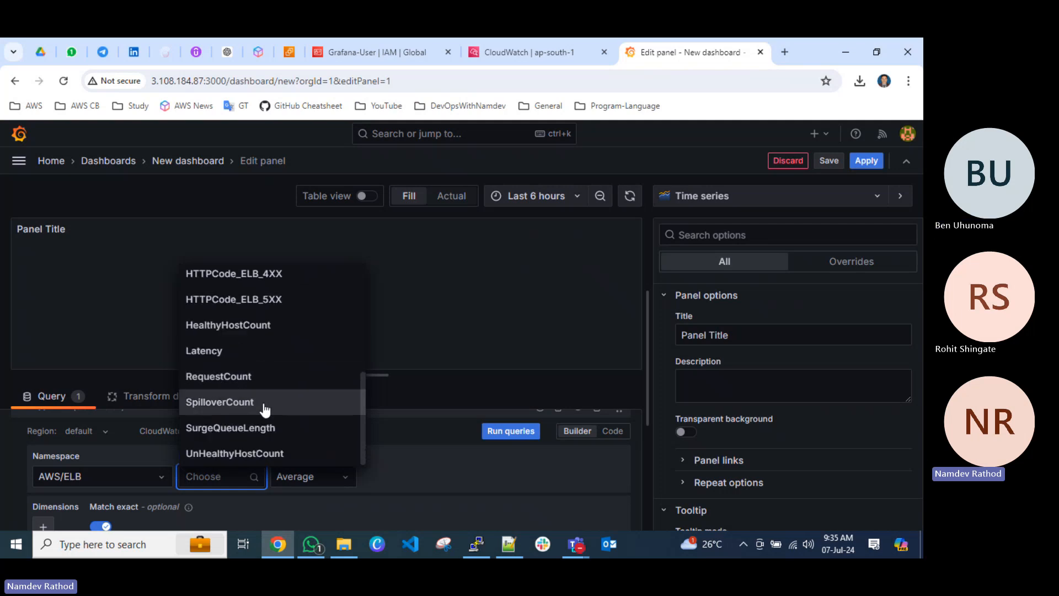
pyautogui.click(228, 378)
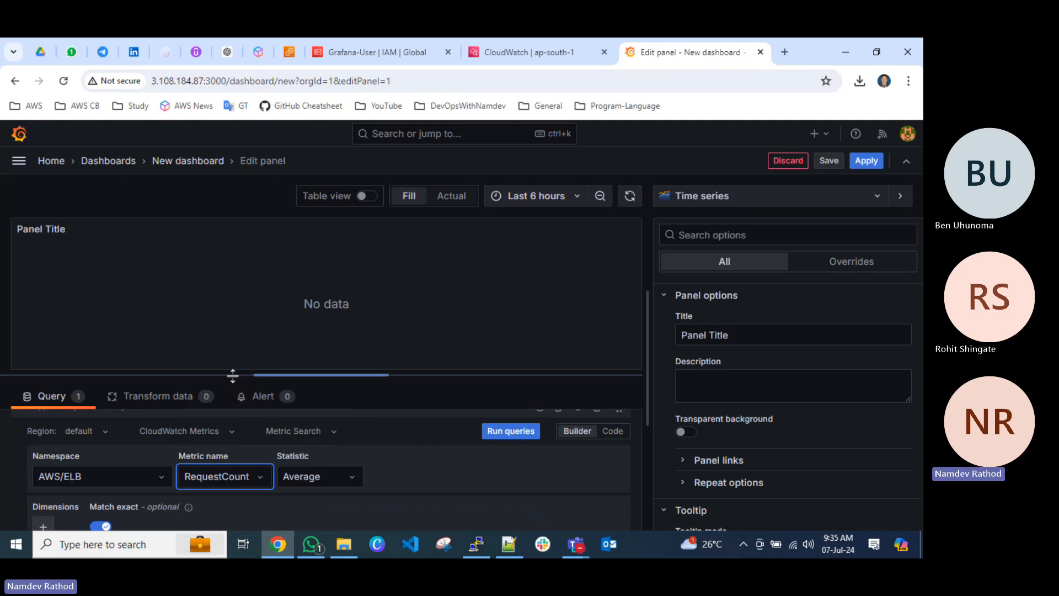
pyautogui.click(512, 435)
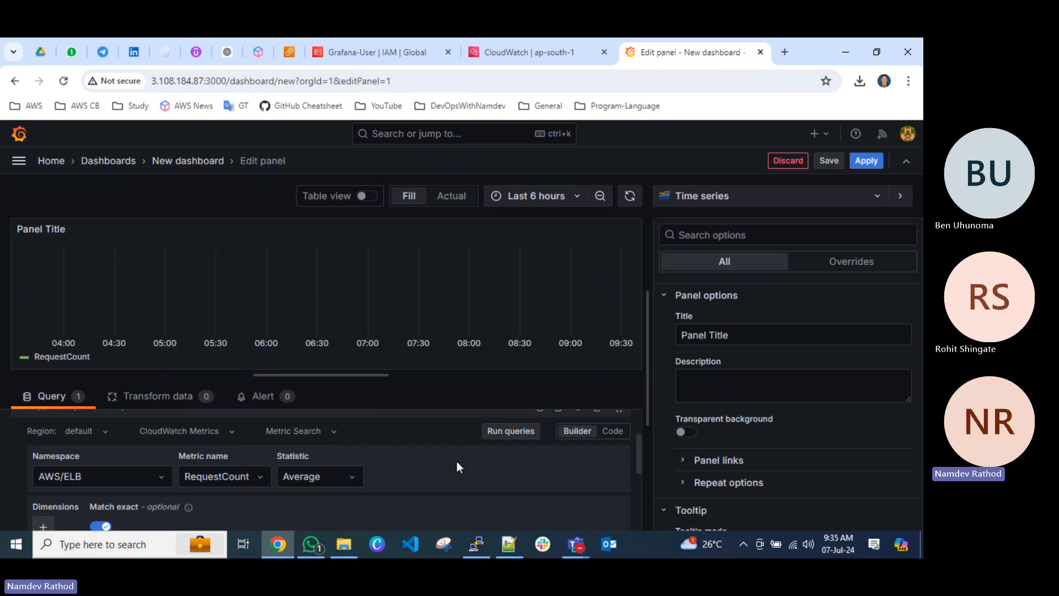
pyautogui.scroll(-3, 446, 451)
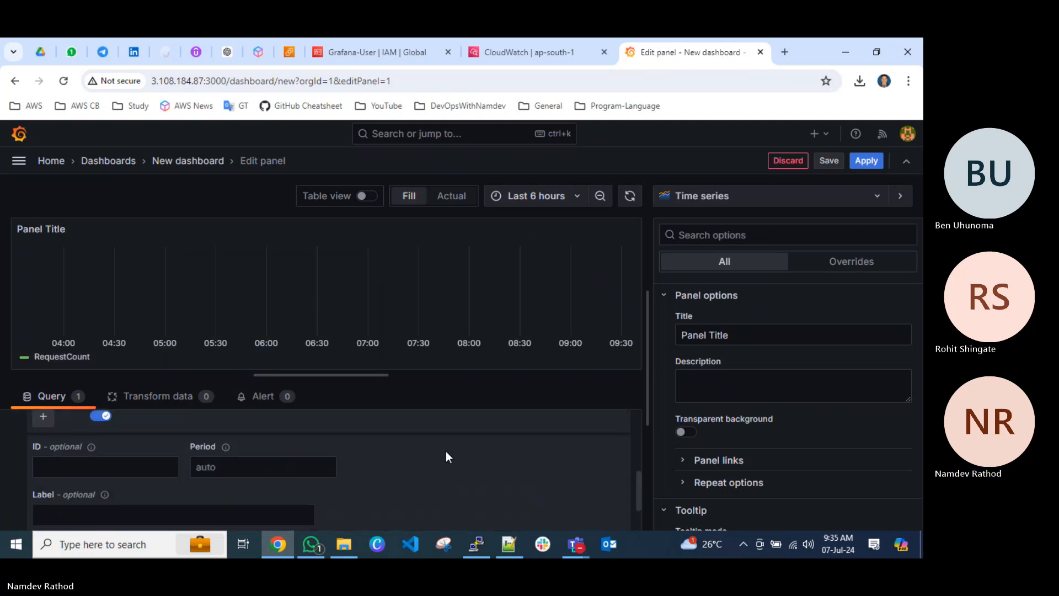
pyautogui.scroll(5, 298, 466)
pyautogui.scroll(-3, 209, 471)
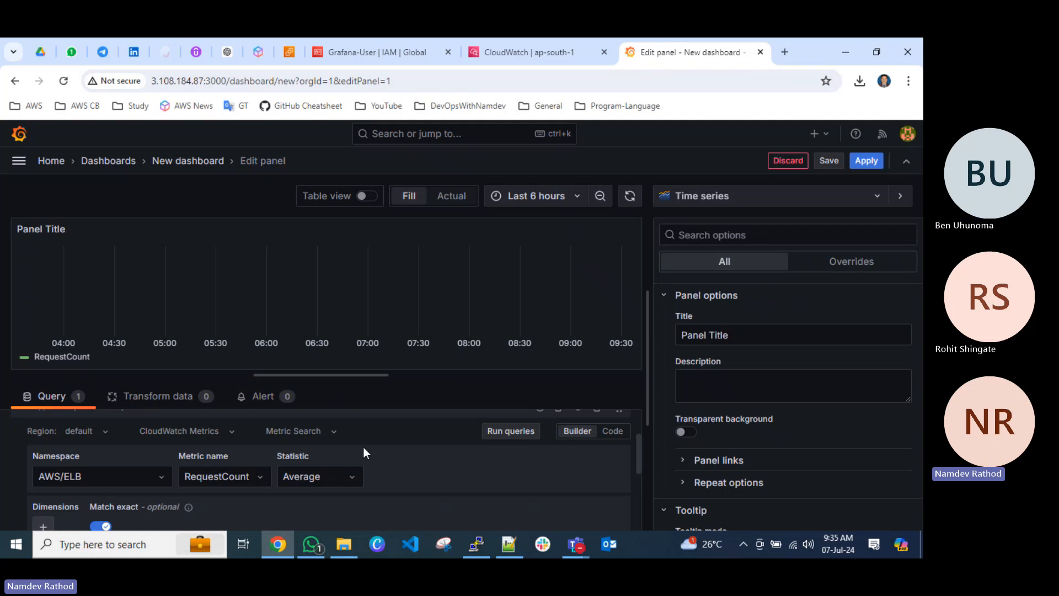
# Add a LoadBalancerName dimension to the AWS/ELB query and try to choose a load balancer as its value.
pyautogui.scroll(-1, 316, 476)
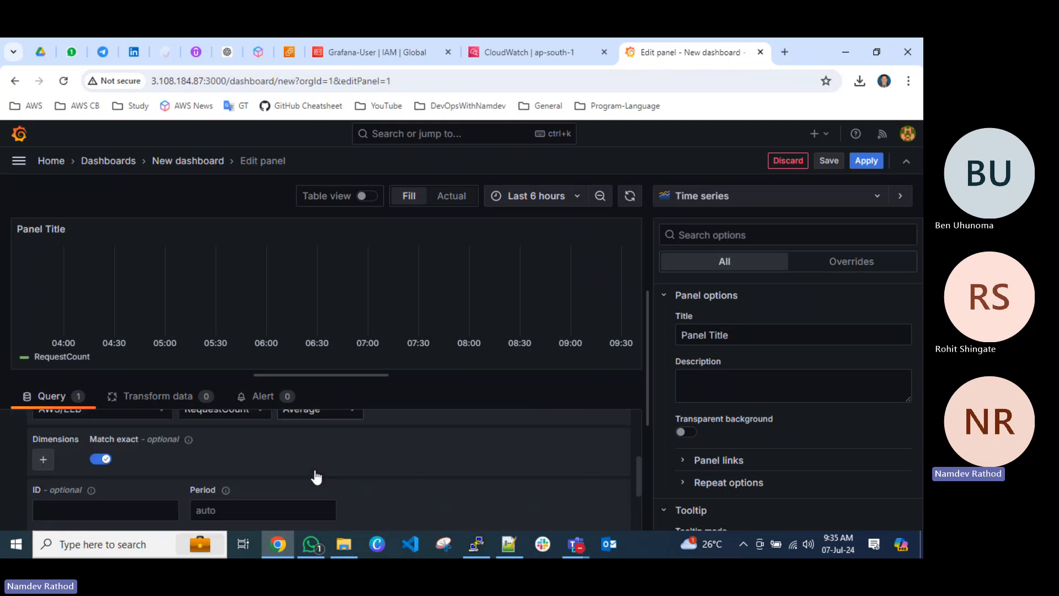
pyautogui.click(44, 461)
pyautogui.click(63, 459)
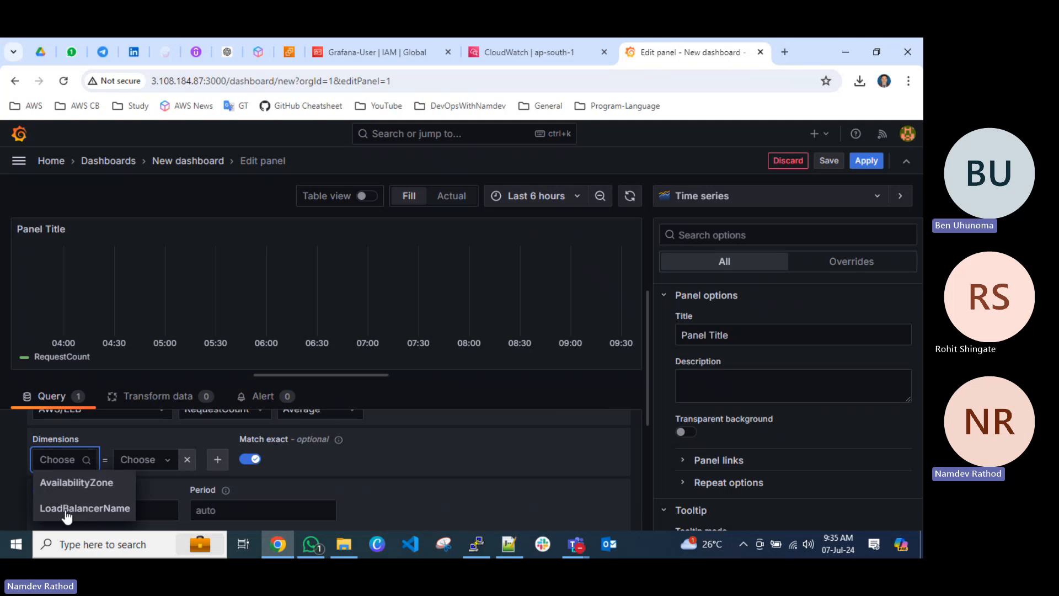
pyautogui.click(64, 510)
pyautogui.click(199, 461)
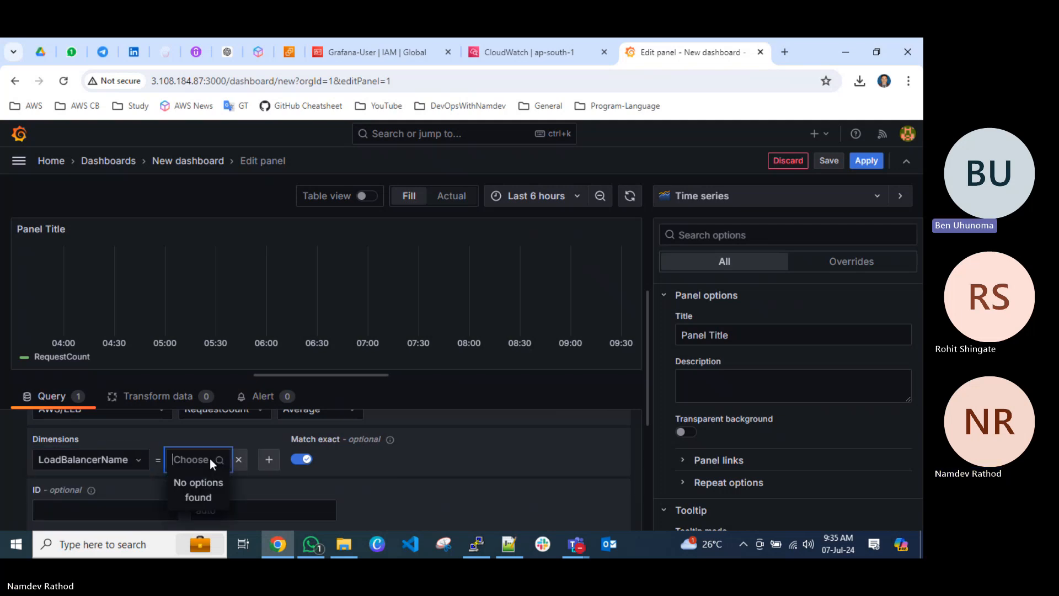
pyautogui.click(210, 458)
pyautogui.click(200, 466)
pyautogui.click(200, 464)
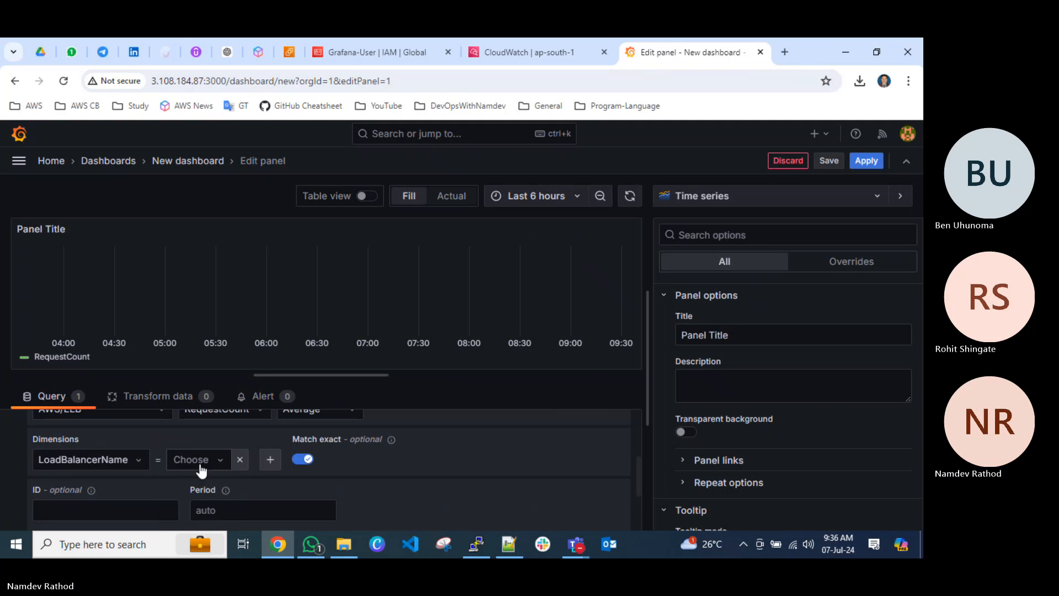
pyautogui.click(200, 465)
pyautogui.click(200, 464)
pyautogui.scroll(1, 112, 463)
pyautogui.scroll(2, 115, 467)
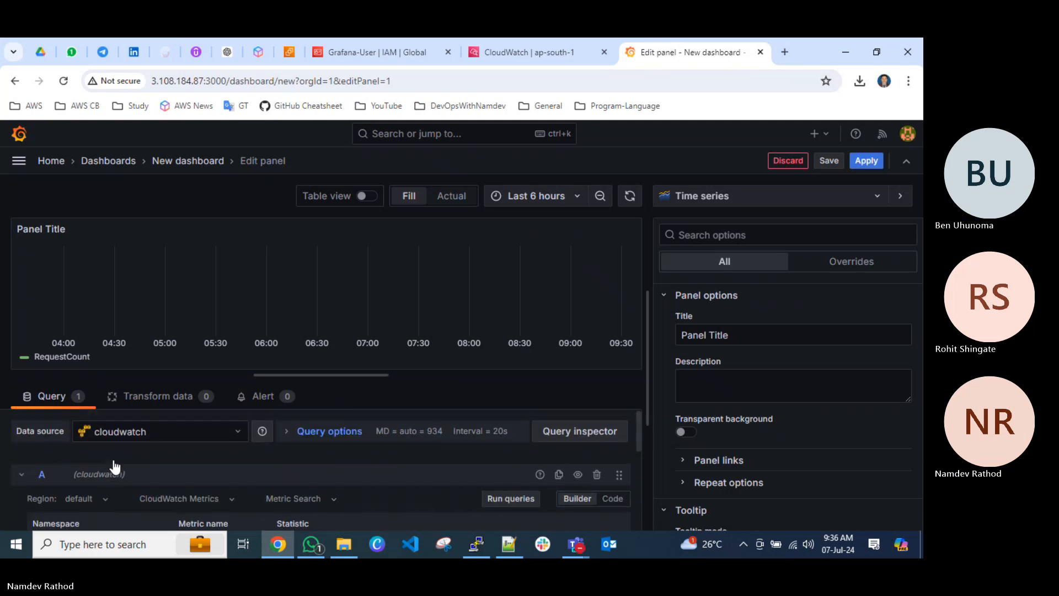
pyautogui.scroll(-1, 114, 466)
pyautogui.scroll(-2, 134, 501)
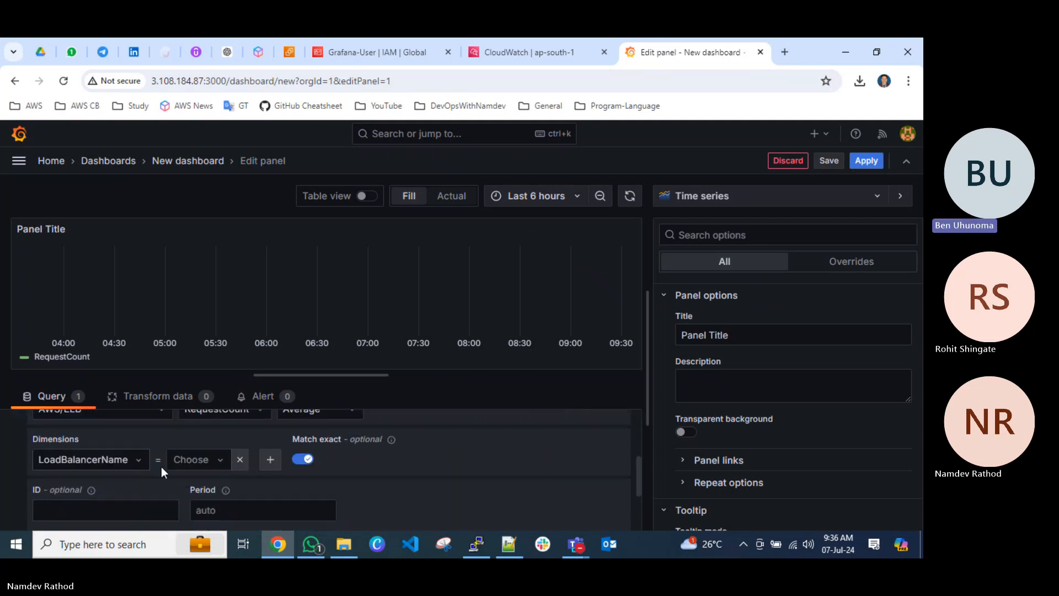
# Change the dimension key to AvailabilityZone and try to choose a value for it.
pyautogui.click(200, 459)
pyautogui.click(122, 458)
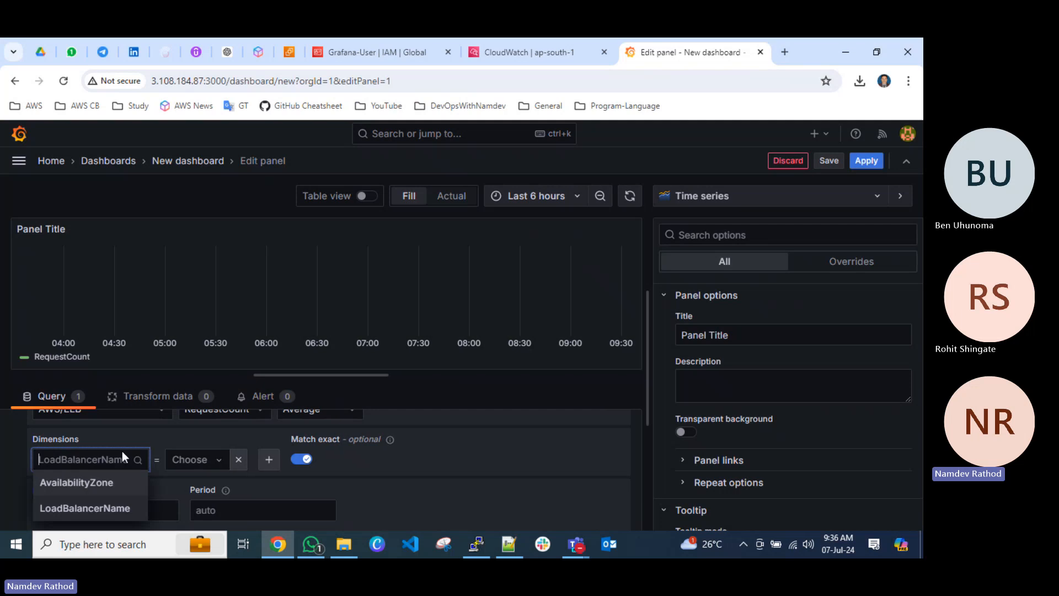
pyautogui.click(87, 484)
pyautogui.click(197, 459)
pyautogui.click(197, 462)
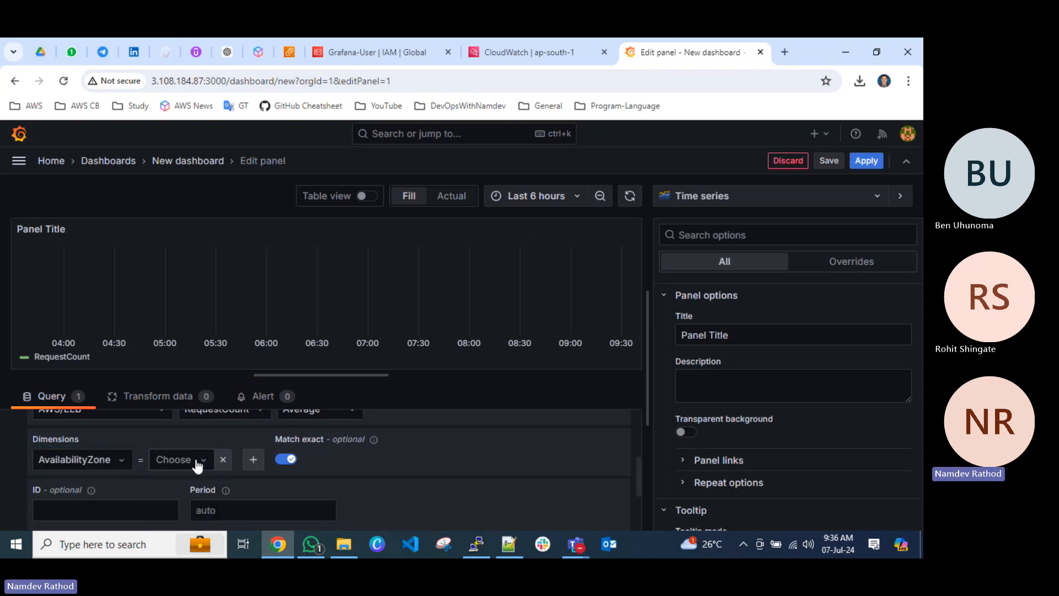
pyautogui.click(197, 462)
pyautogui.click(196, 462)
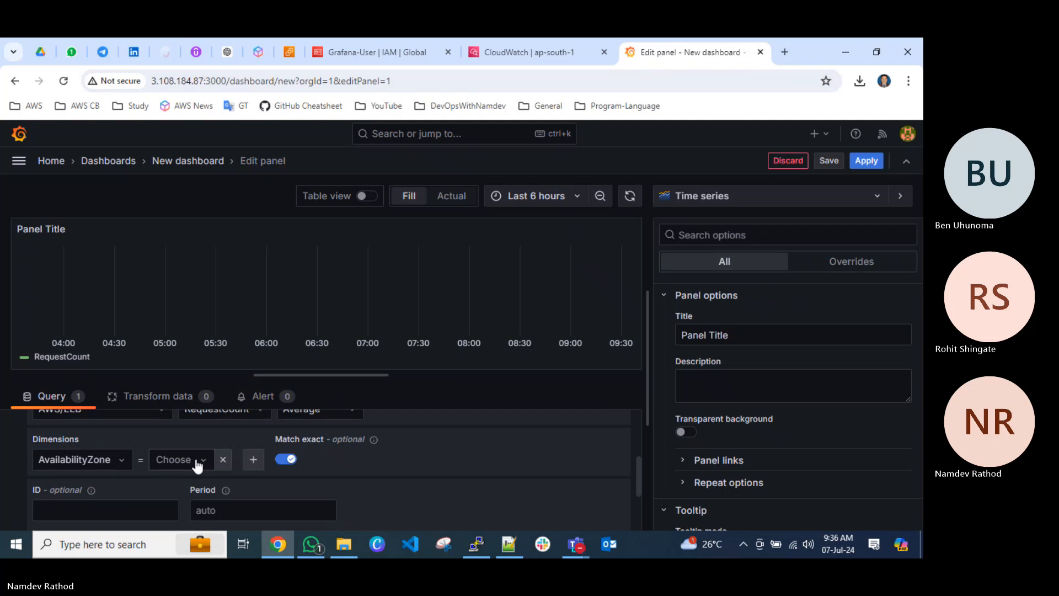
# Set the RequestCount query's statistic to Sum.
pyautogui.scroll(1, 197, 466)
pyautogui.click(332, 473)
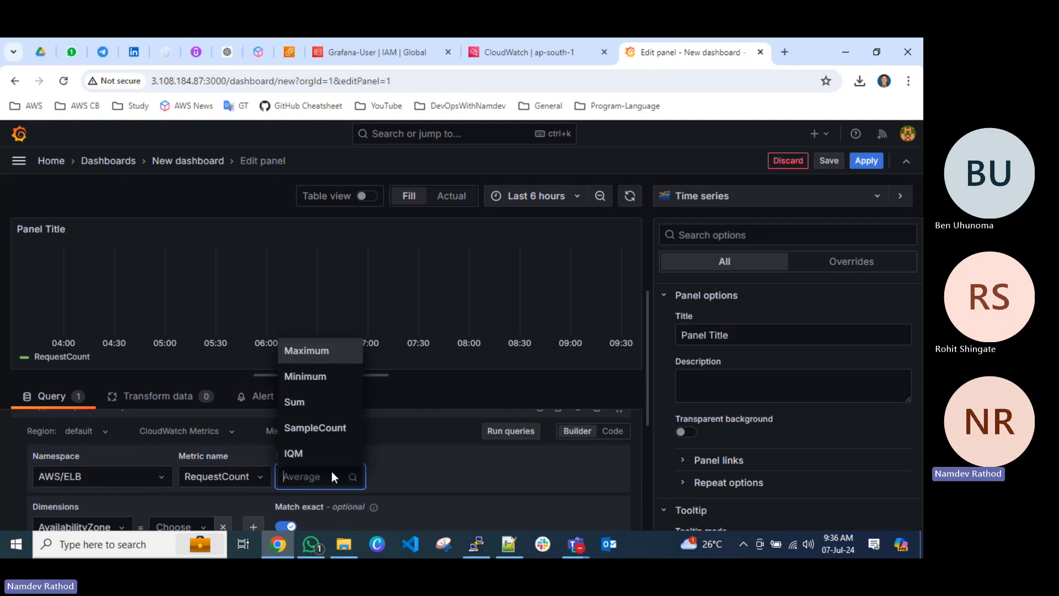
pyautogui.click(310, 401)
pyautogui.scroll(-1, 460, 466)
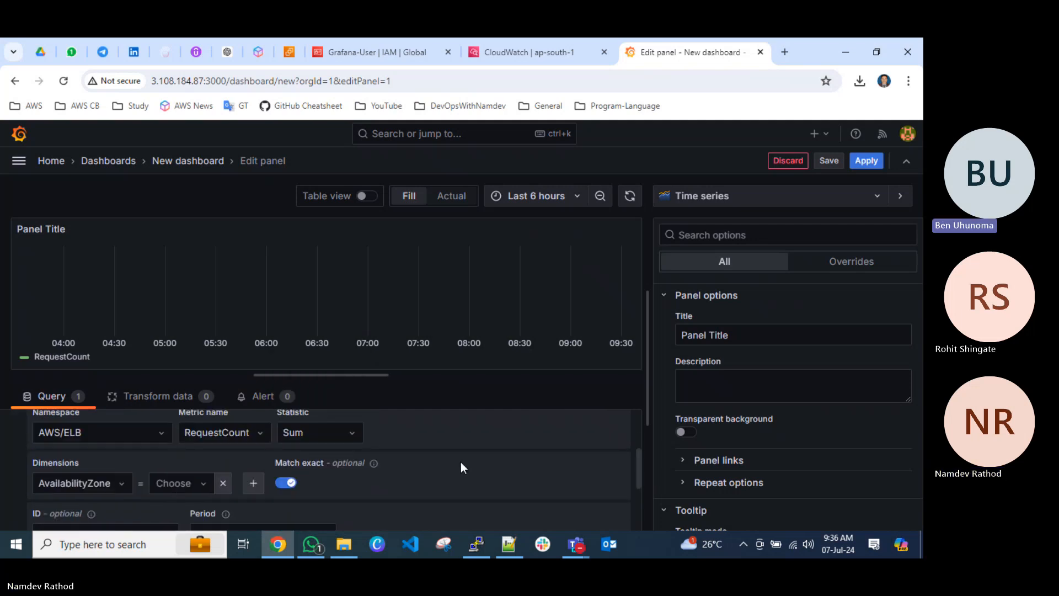
pyautogui.scroll(-1, 462, 467)
pyautogui.scroll(-2, 200, 463)
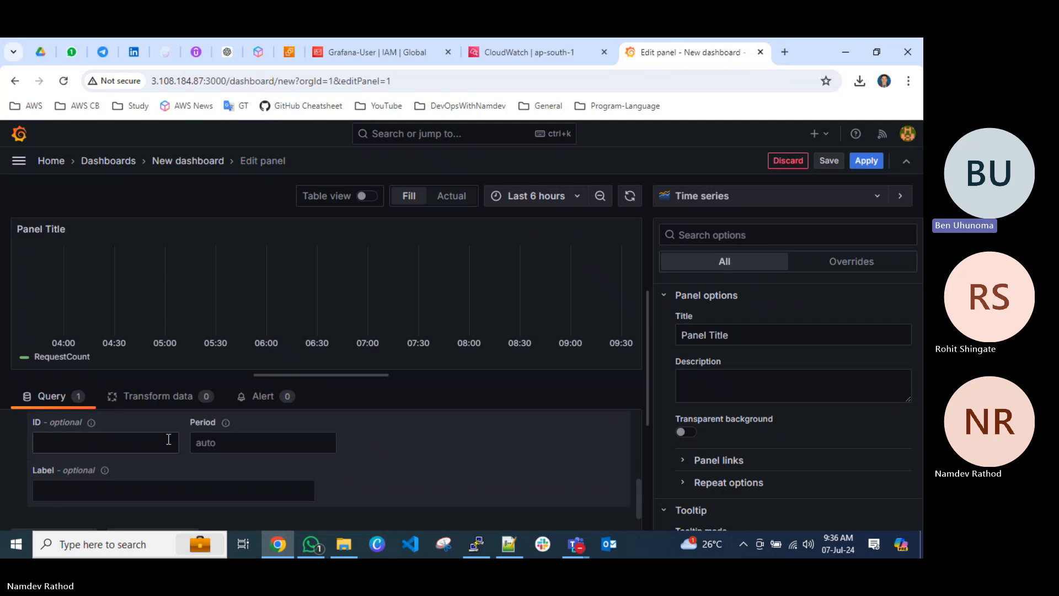
pyautogui.scroll(3, 168, 437)
pyautogui.scroll(-3, 144, 486)
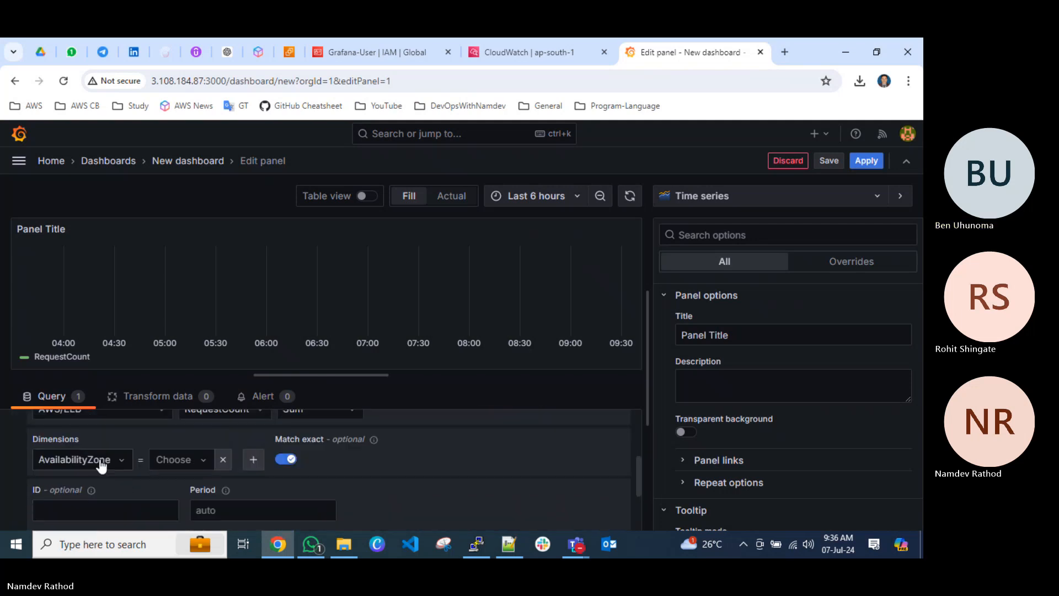
# Try the dimension with the LoadBalancerName key again, and remove the dimension from the query.
pyautogui.click(99, 459)
pyautogui.click(103, 508)
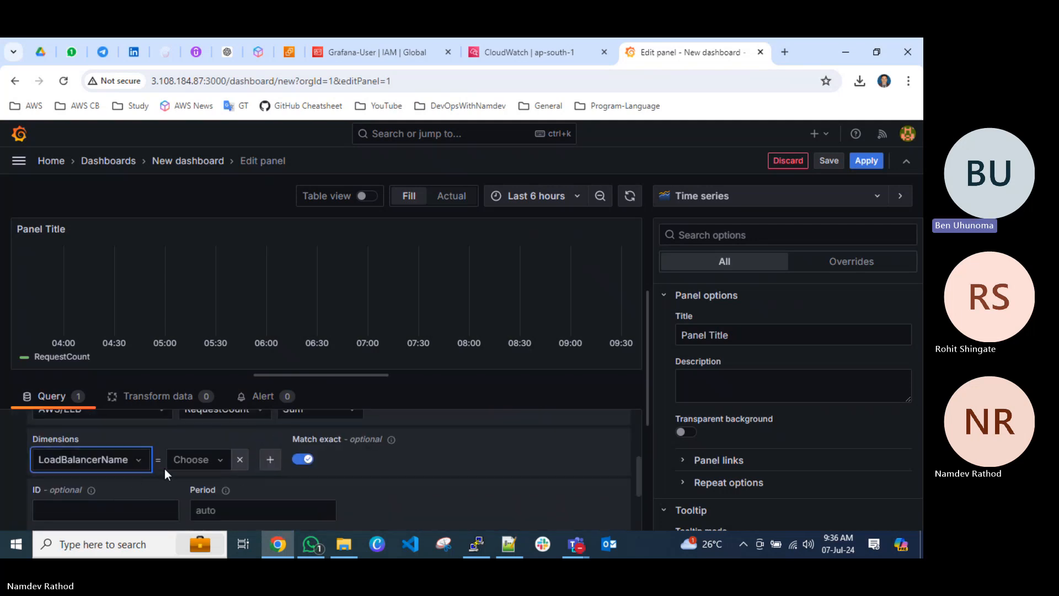
pyautogui.click(178, 459)
pyautogui.click(181, 464)
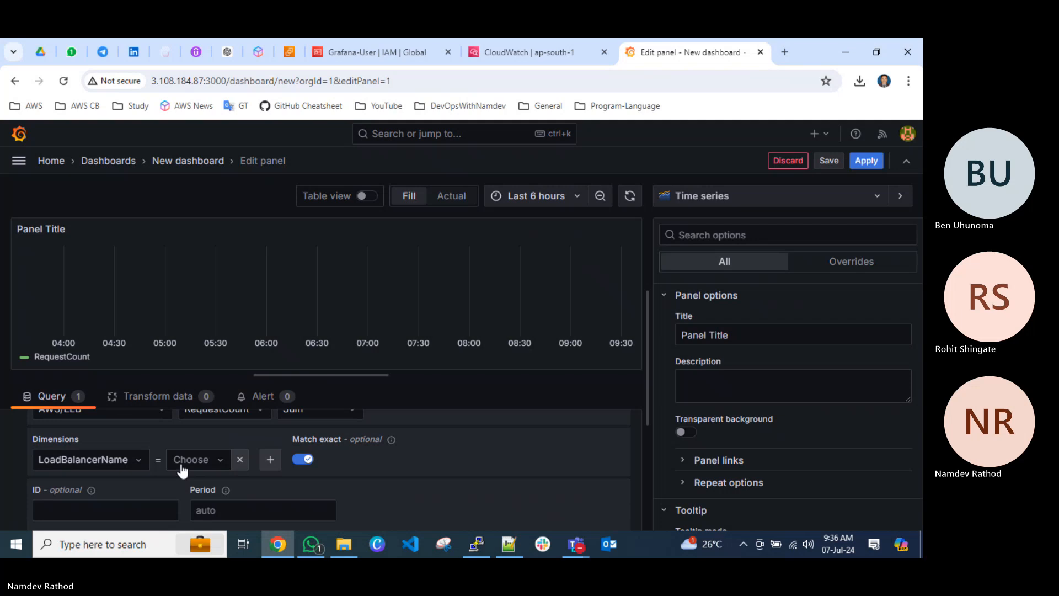
pyautogui.click(238, 459)
pyautogui.scroll(3, 240, 455)
pyautogui.scroll(-1, 206, 476)
pyautogui.scroll(2, 165, 477)
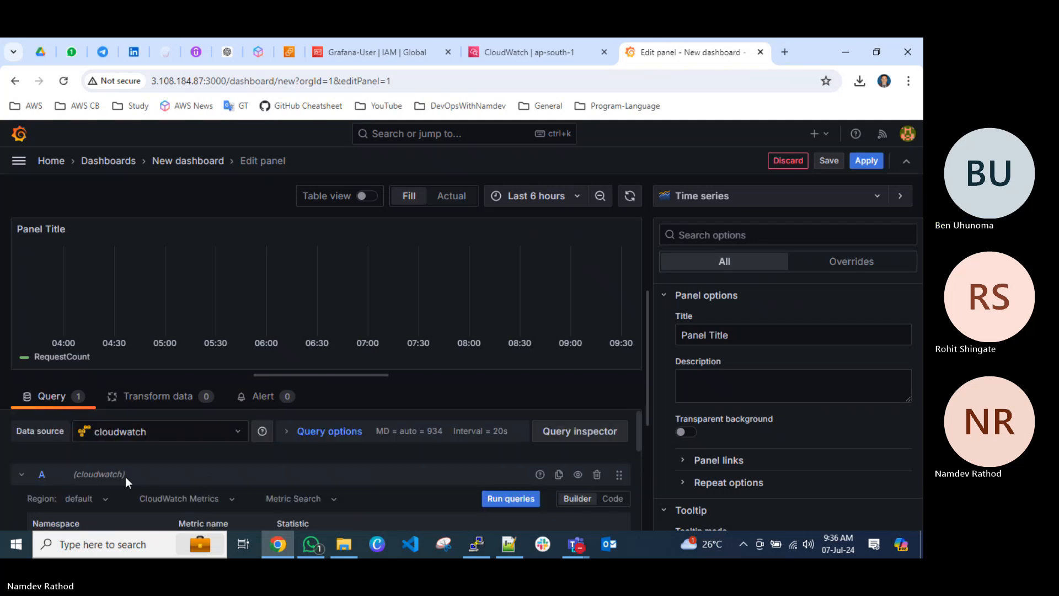
# Set the CloudWatch query's region to ap-south-1.
pyautogui.click(96, 499)
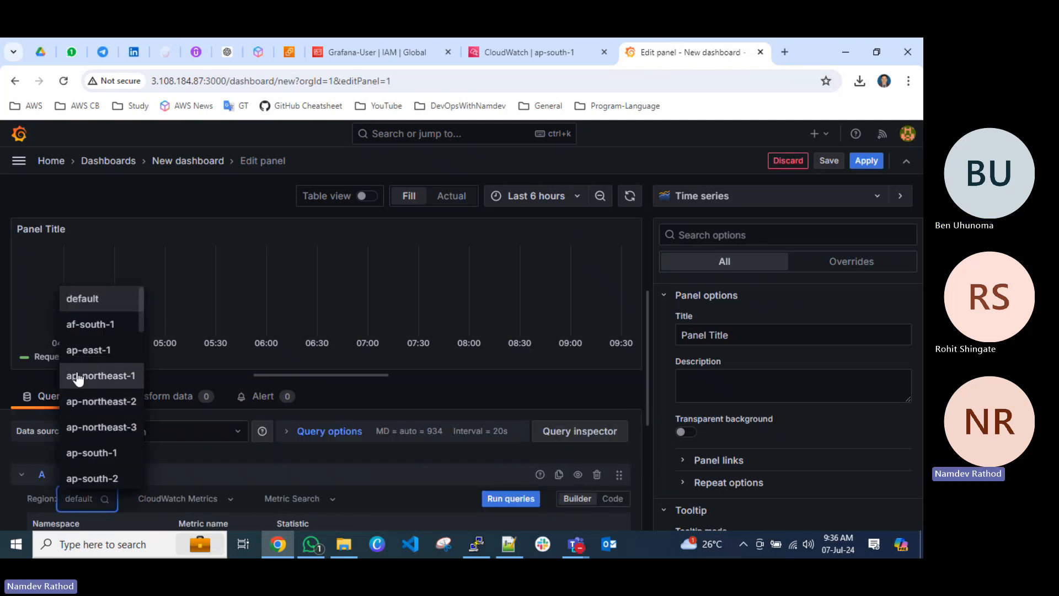
pyautogui.write('ap-south')
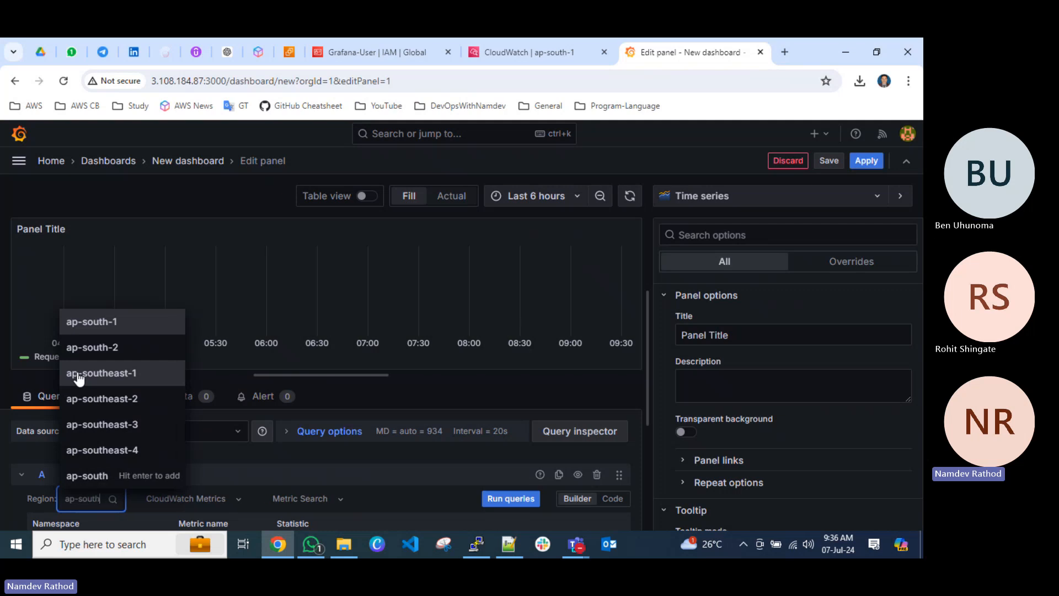
pyautogui.click(110, 322)
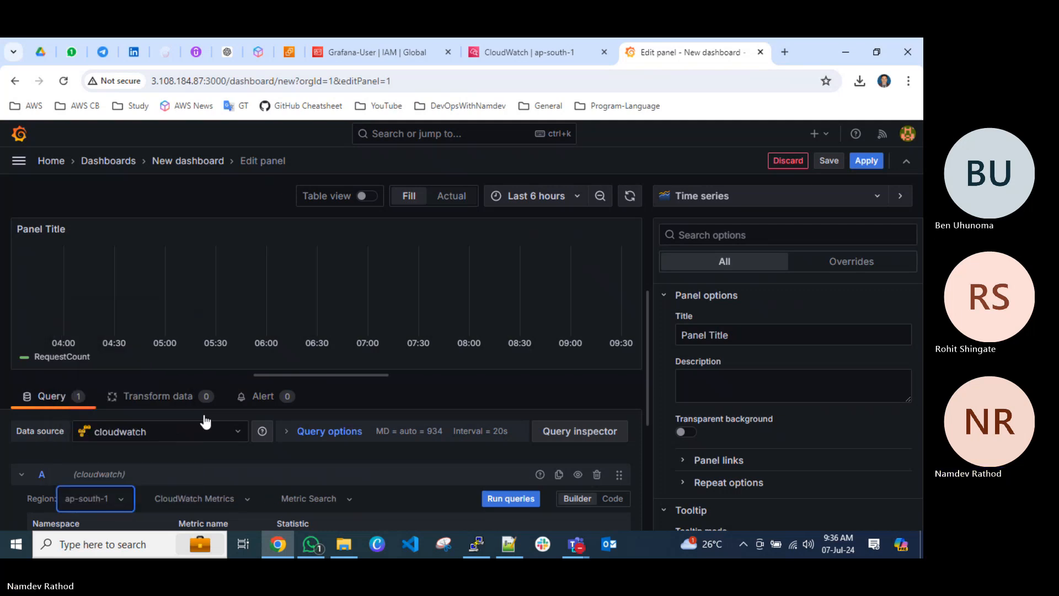
# Change the query's namespace to AWS/ApplicationELB and check the metric names it offers, keeping RequestCount.
pyautogui.scroll(-2, 264, 470)
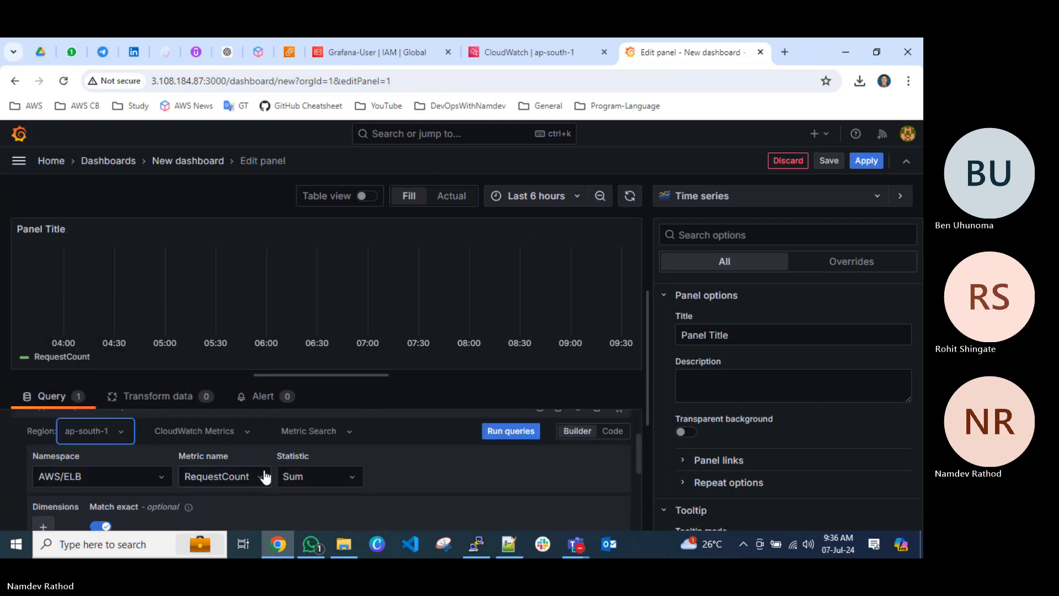
pyautogui.click(153, 474)
pyautogui.write('lo')
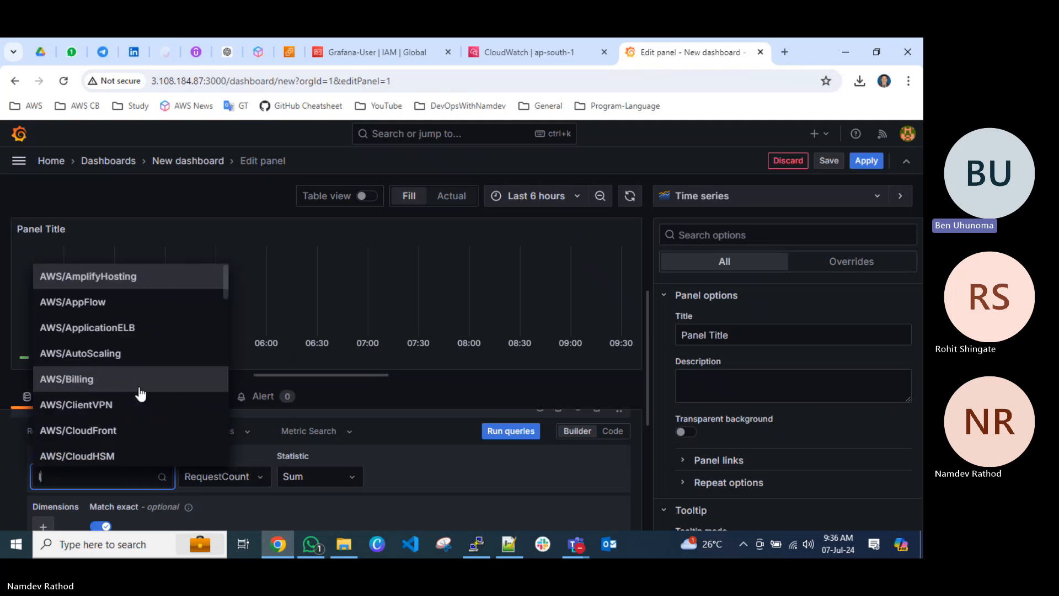
pyautogui.press('BackSpace')
pyautogui.press('BackSpace')
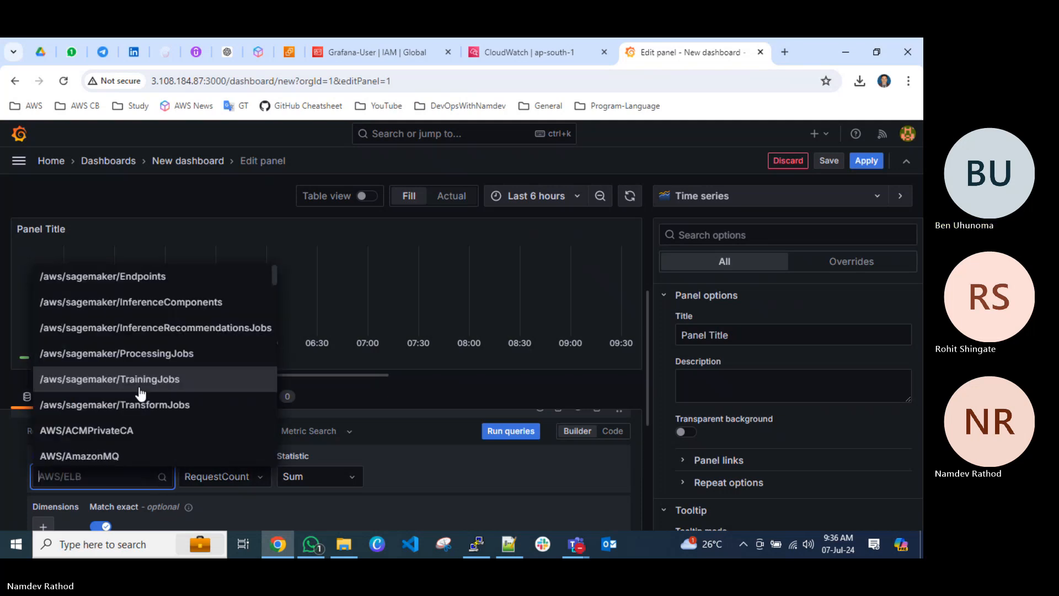
pyautogui.write('elb')
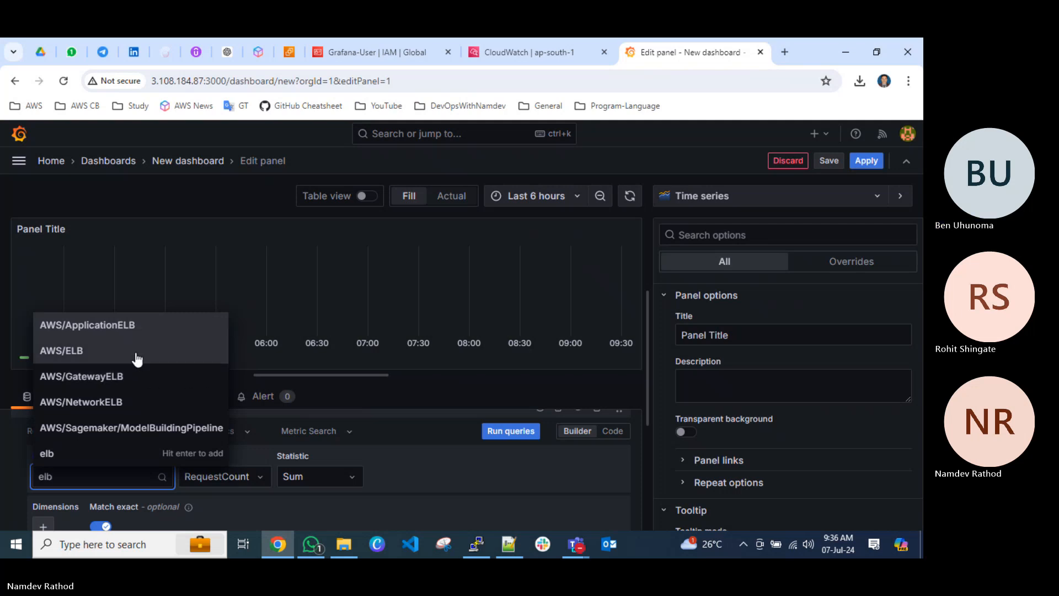
pyautogui.click(135, 326)
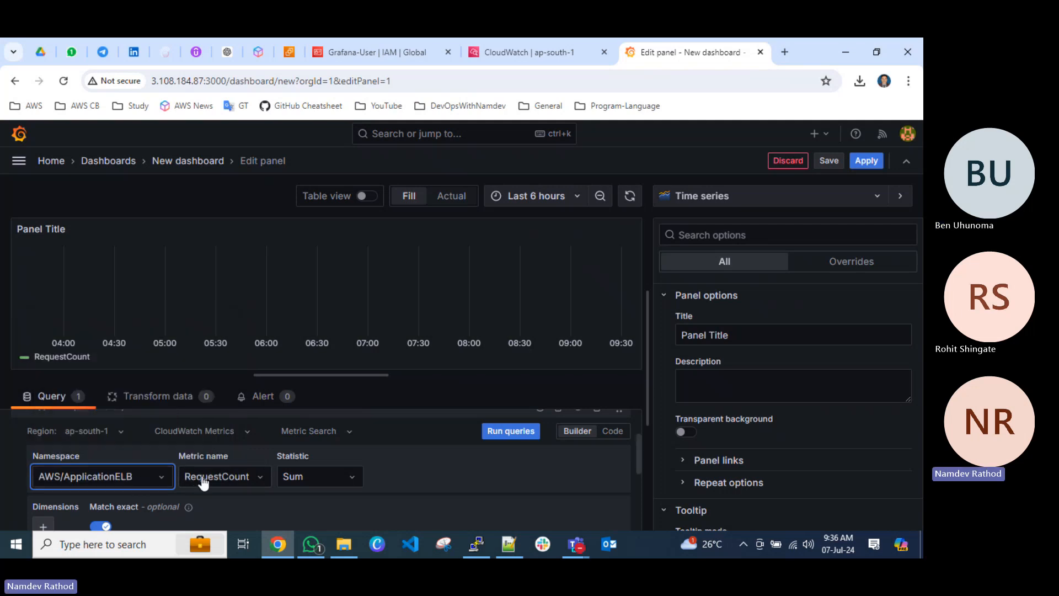
pyautogui.click(224, 475)
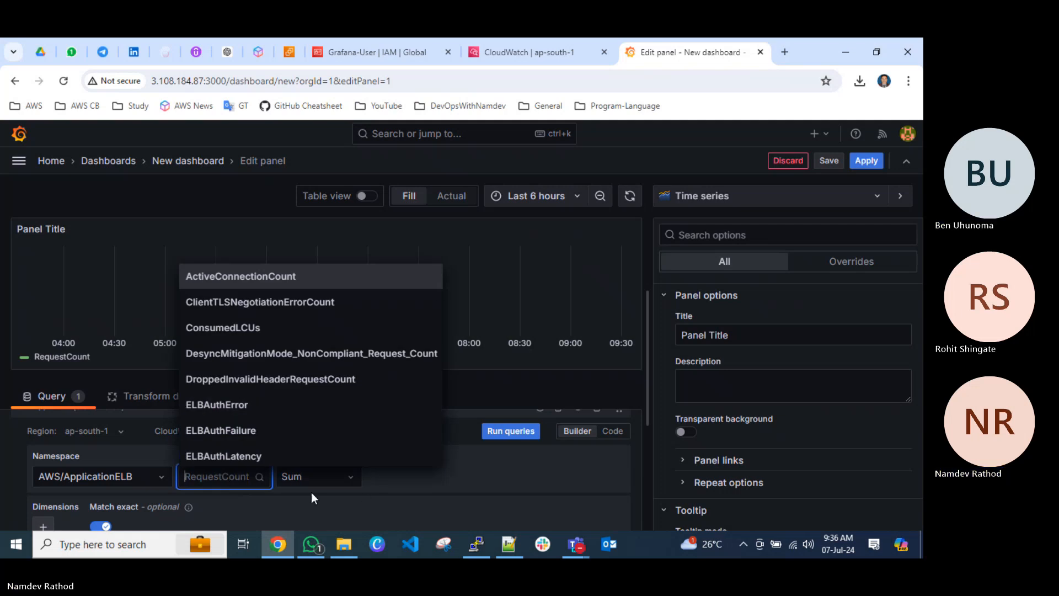
pyautogui.click(425, 475)
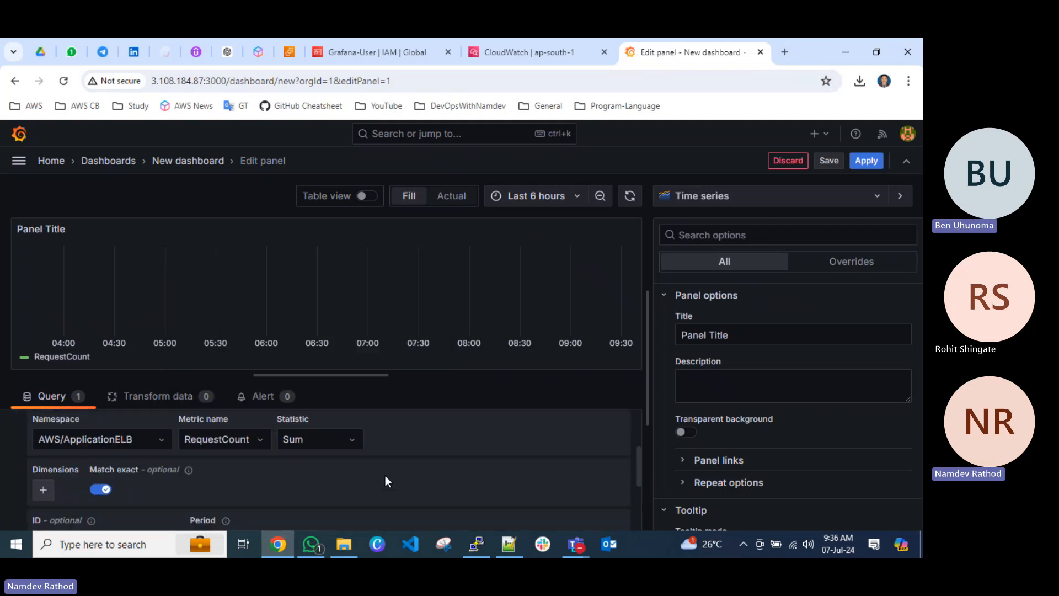
# Add a LoadBalancer dimension to the query and choose the listed application load balancer, rather than the wildcard, as its value.
pyautogui.scroll(-1, 74, 521)
pyautogui.click(35, 463)
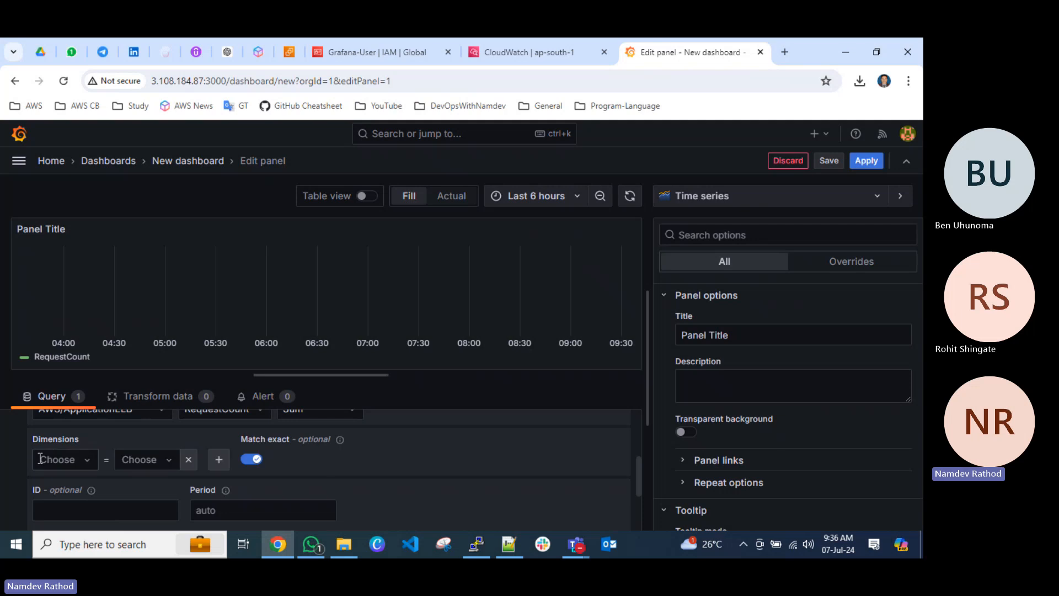
pyautogui.click(65, 466)
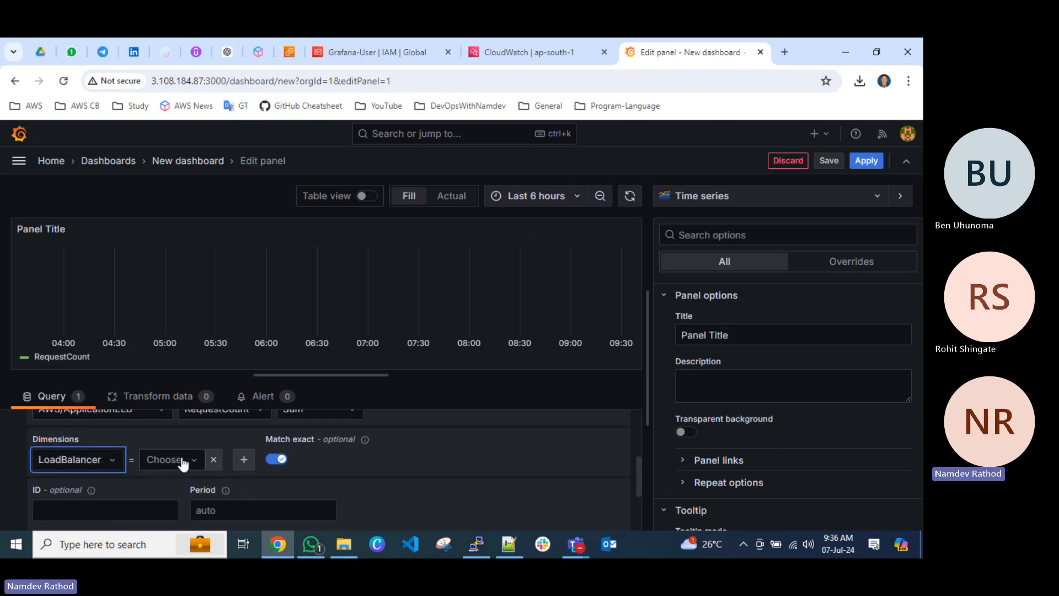
pyautogui.click(182, 461)
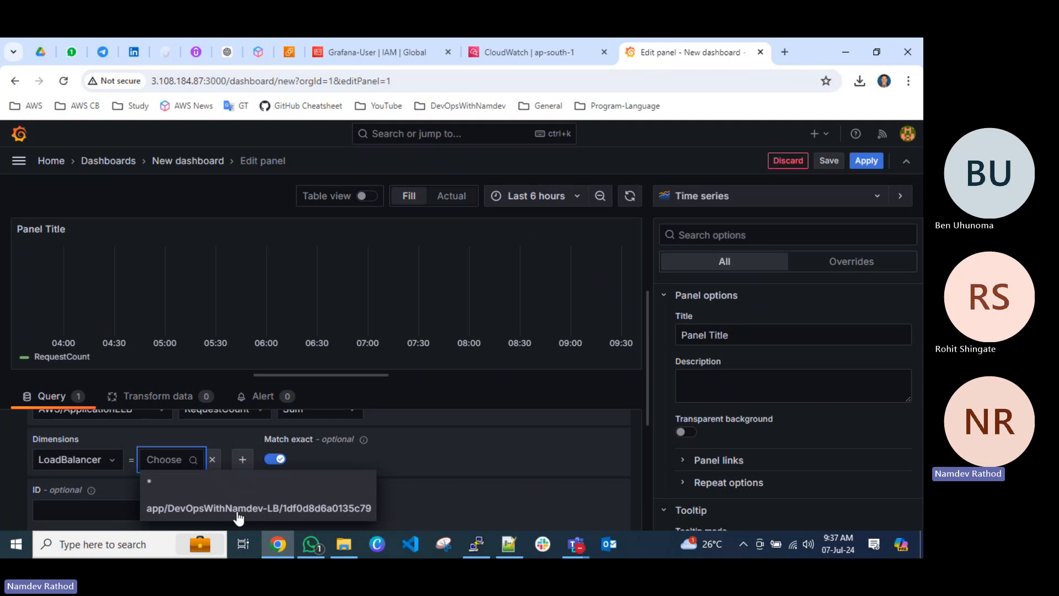
pyautogui.click(268, 508)
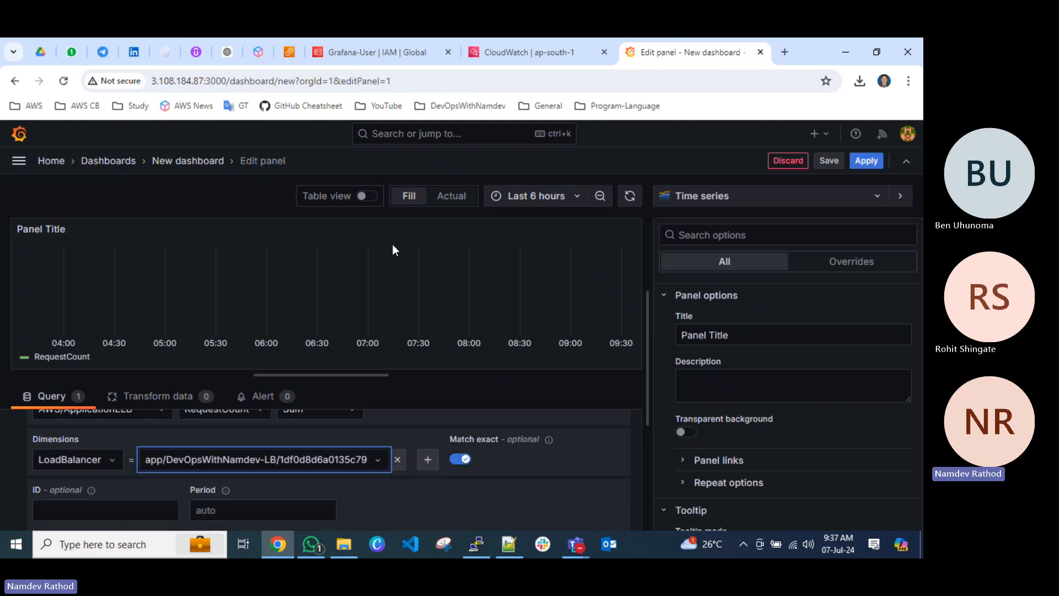
# Switch to the AWS EC2 console and open its Load Balancers page in a new browser tab.
pyautogui.click(333, 57)
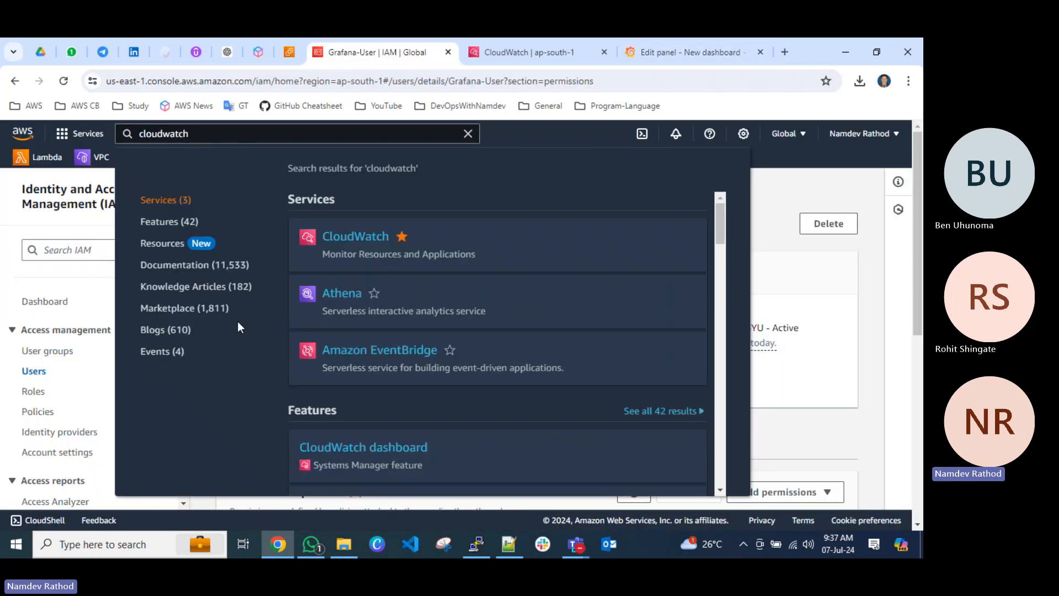
pyautogui.click(759, 185)
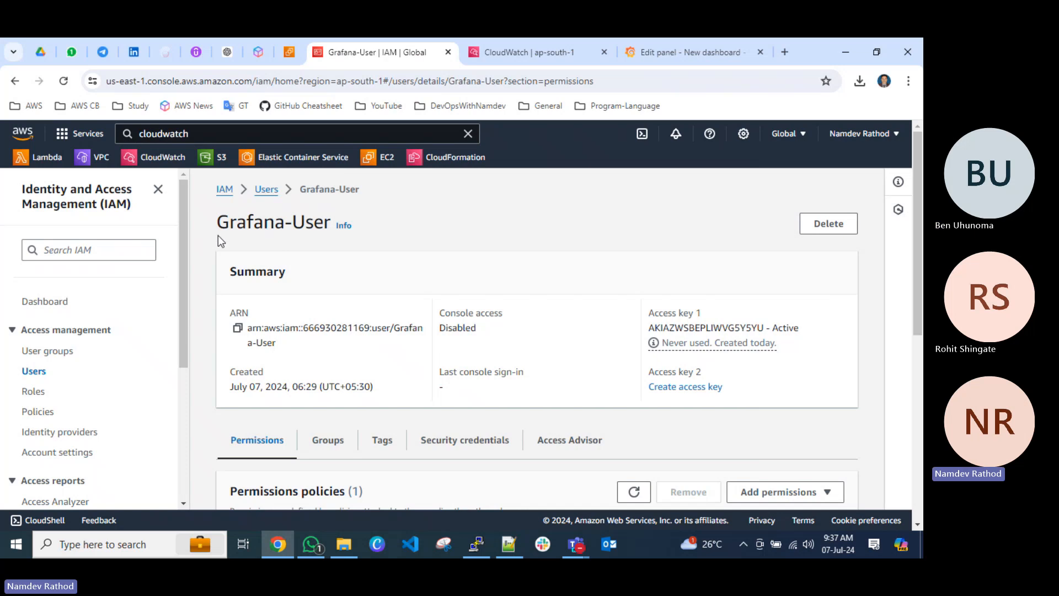
pyautogui.click(288, 52)
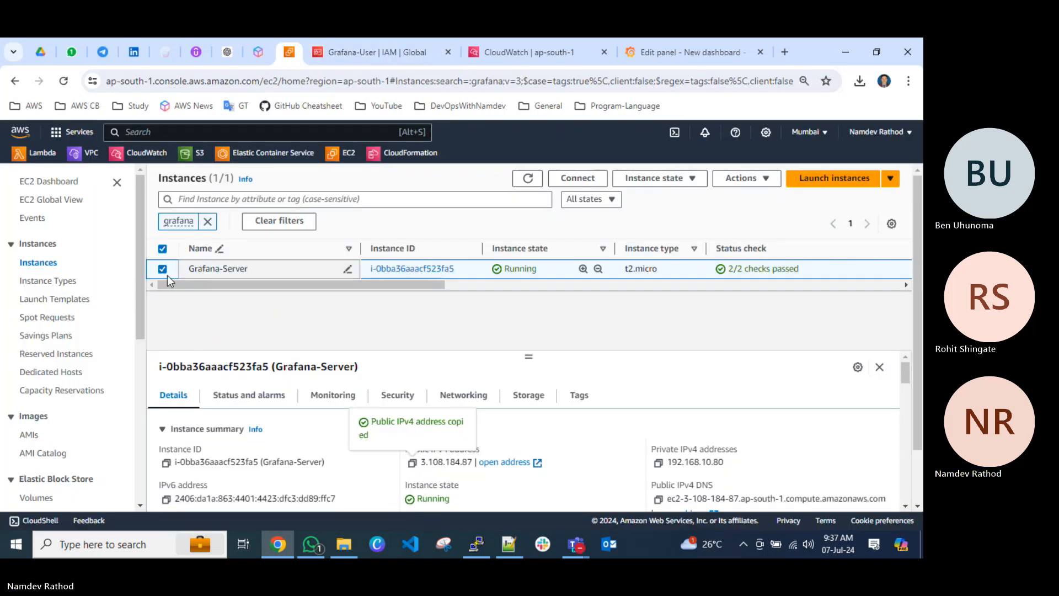
pyautogui.scroll(-6, 63, 381)
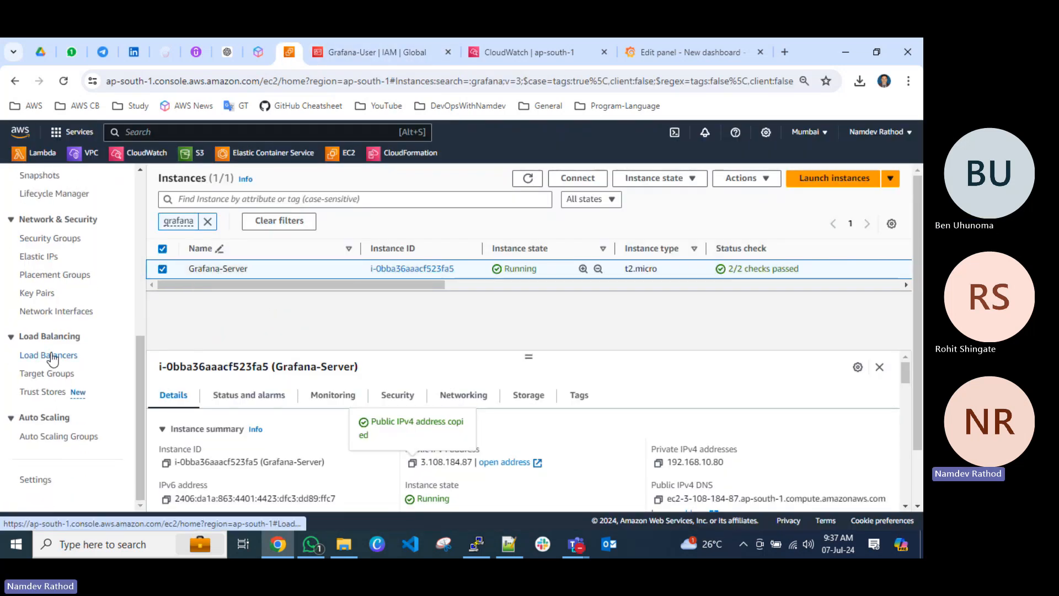
pyautogui.rightClick(53, 358)
pyautogui.click(83, 367)
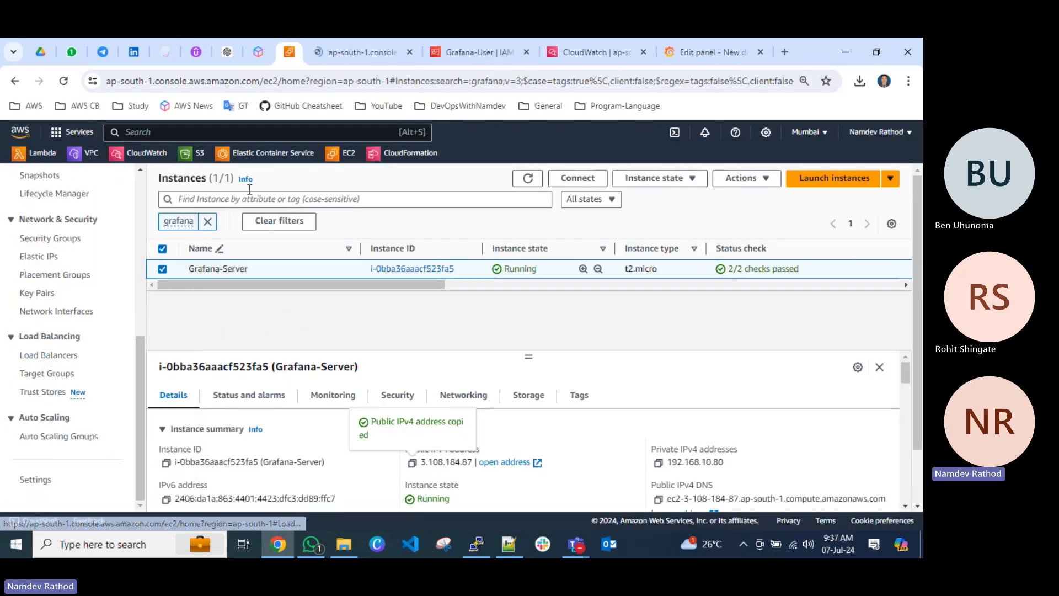
# Check the EC2 console's Load Balancers page for the load balancer's name and return to the Grafana panel editor.
pyautogui.click(340, 51)
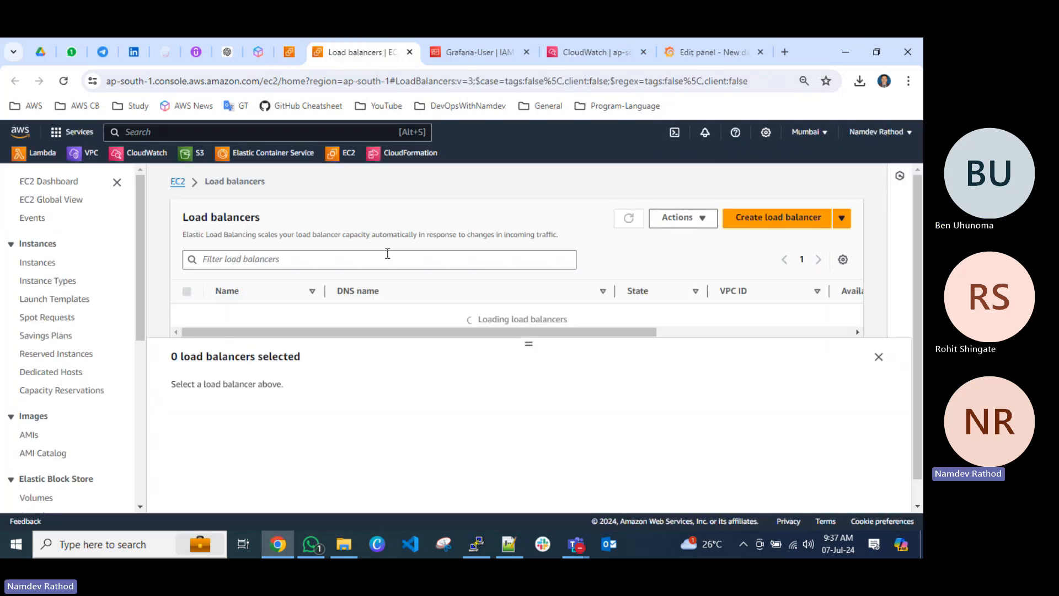
pyautogui.moveTo(527, 346); pyautogui.dragTo(524, 389)
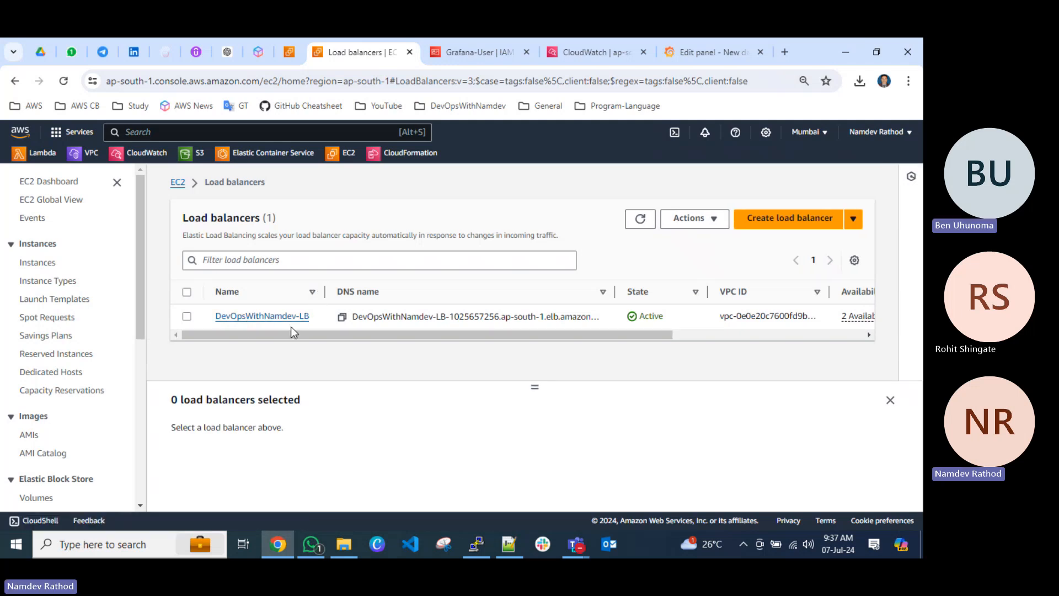
pyautogui.click(690, 50)
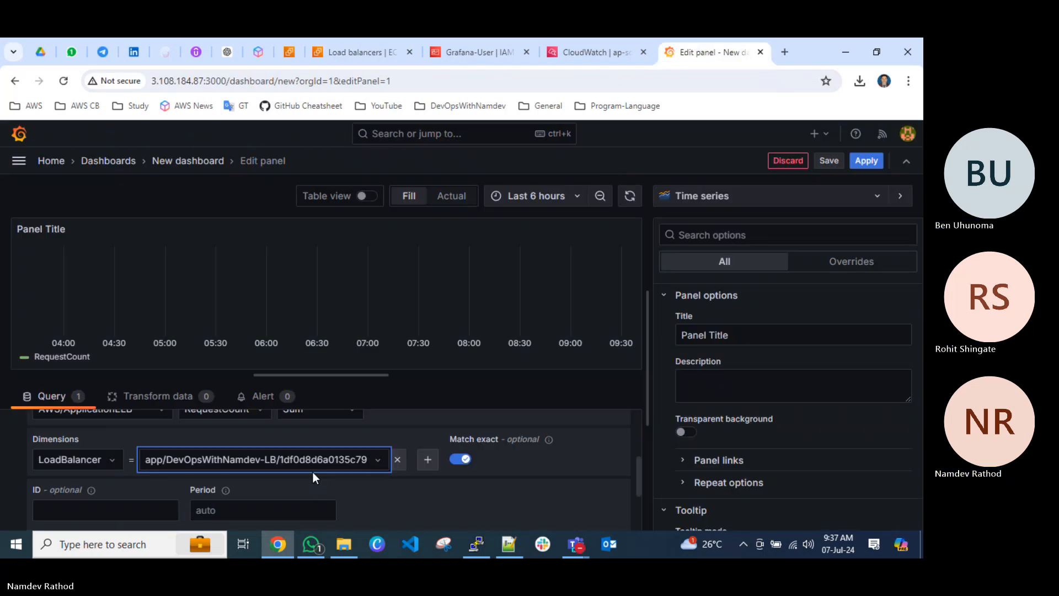
# Add a TargetGroup dimension to the query and choose the listed target group as its value.
pyautogui.click(427, 458)
pyautogui.click(442, 458)
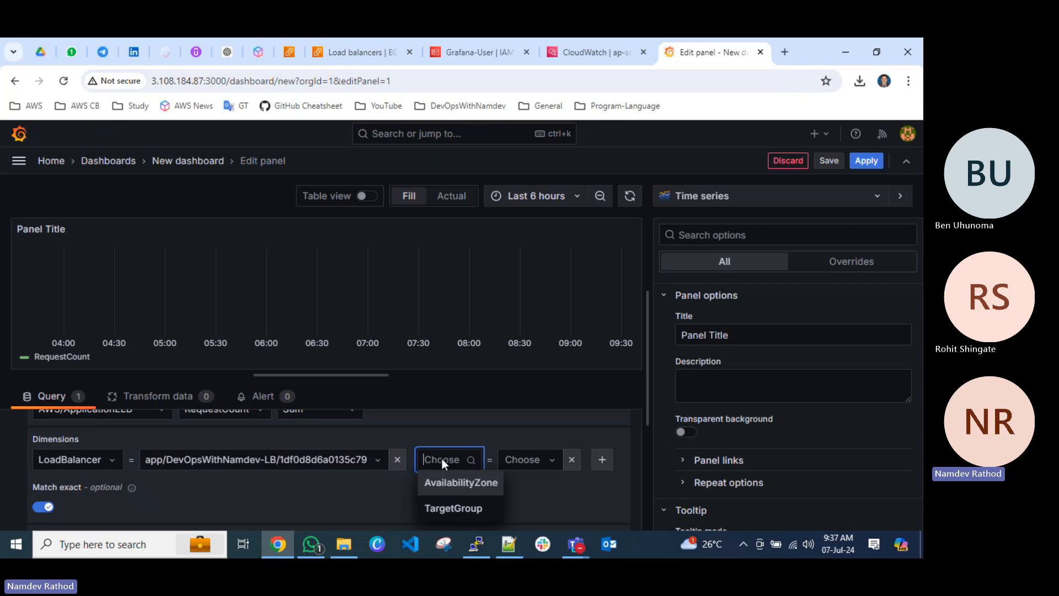
pyautogui.click(459, 507)
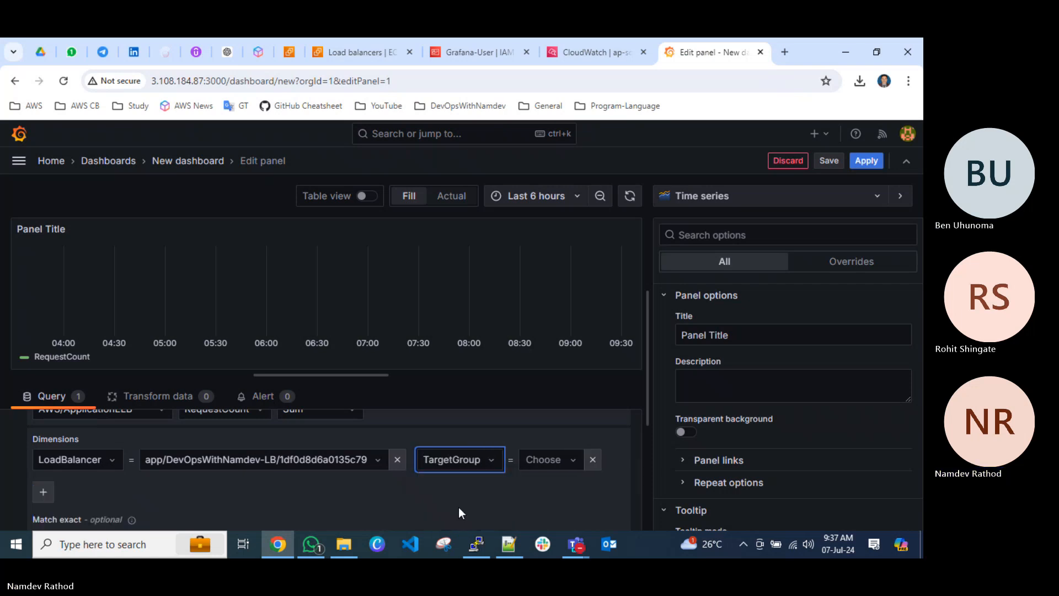
pyautogui.click(562, 466)
pyautogui.click(588, 507)
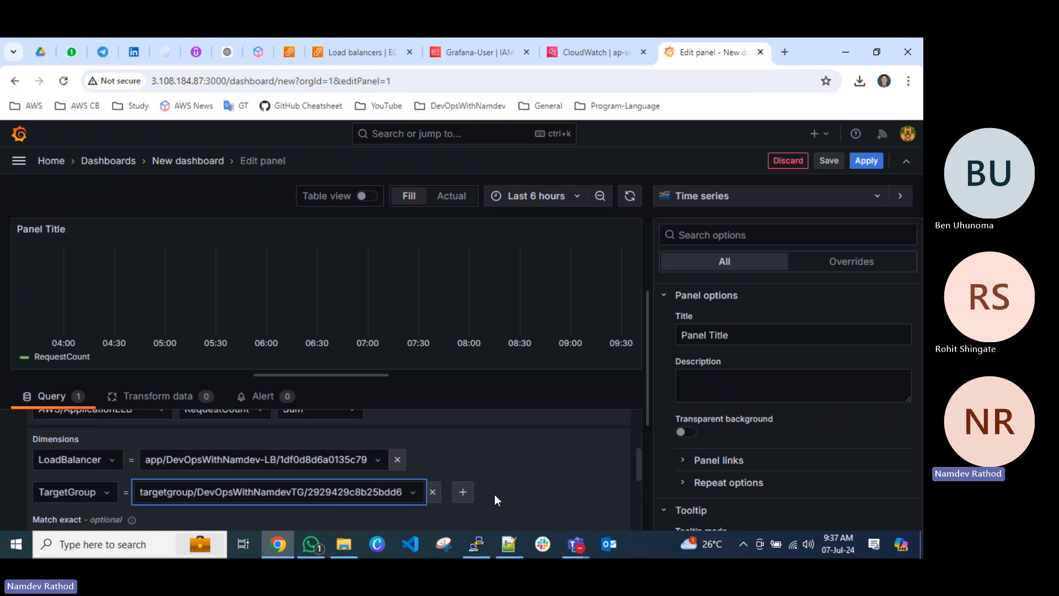
# Add an AvailabilityZone dimension to the query with the value ap-south-1a.
pyautogui.scroll(-2, 494, 494)
pyautogui.click(462, 425)
pyautogui.click(475, 425)
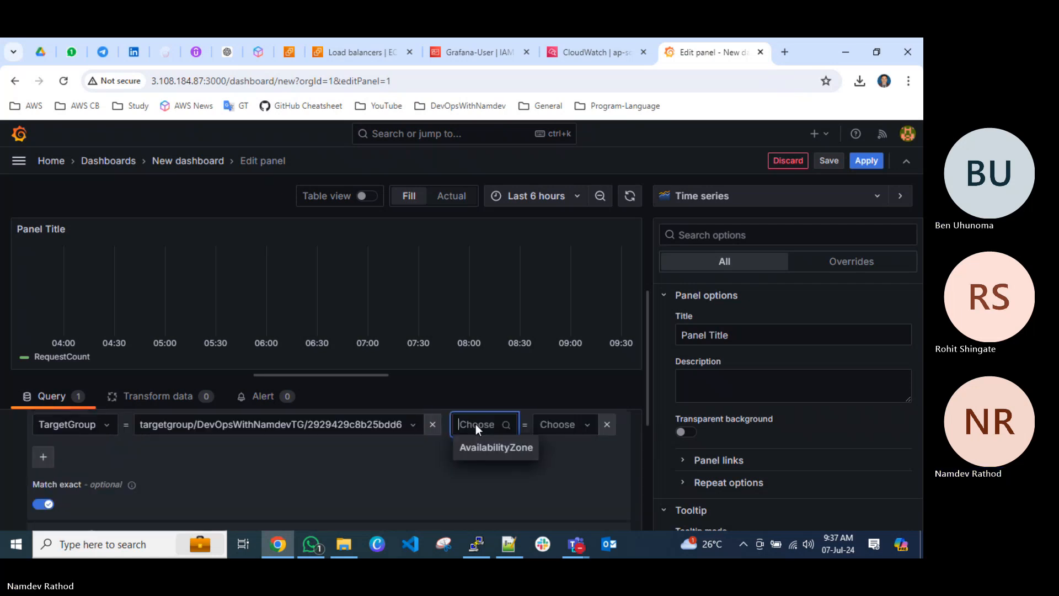
pyautogui.click(495, 448)
pyautogui.click(188, 456)
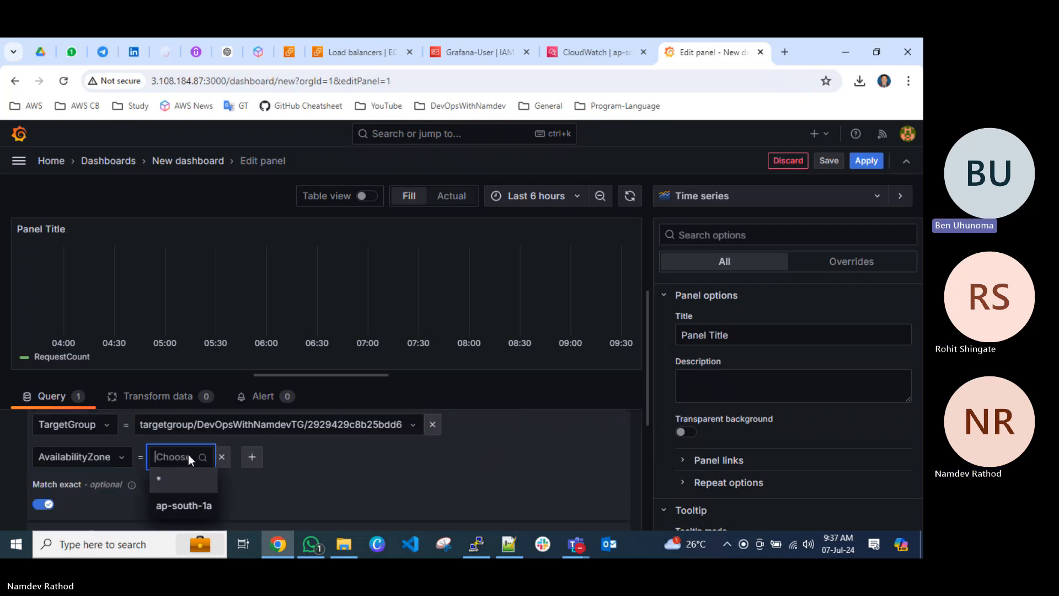
pyautogui.click(180, 505)
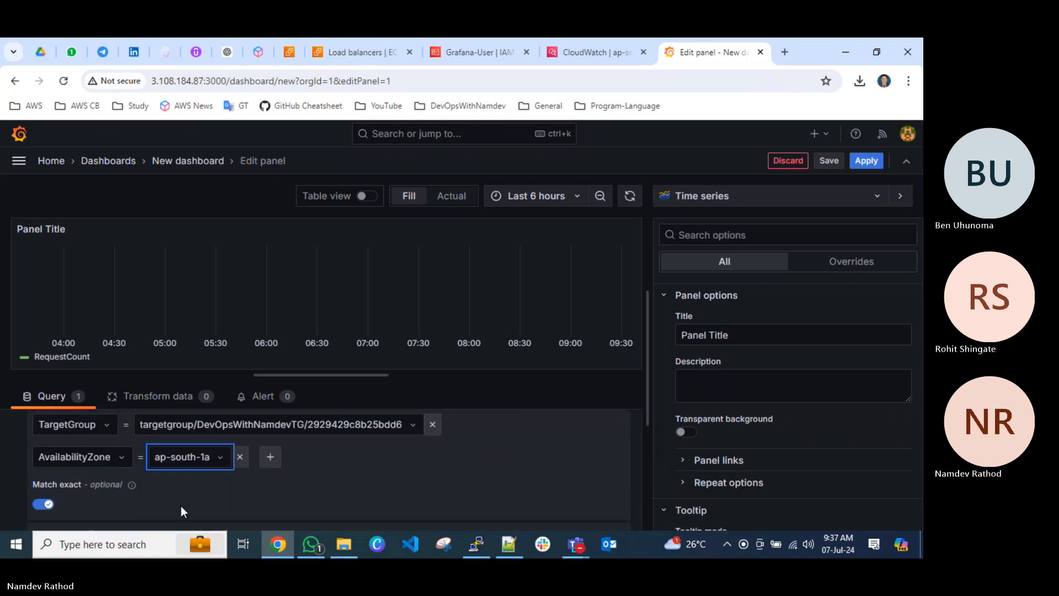
# Check whether a fourth dimension is offered, and remove both that empty dimension and the AvailabilityZone one.
pyautogui.click(265, 461)
pyautogui.click(310, 458)
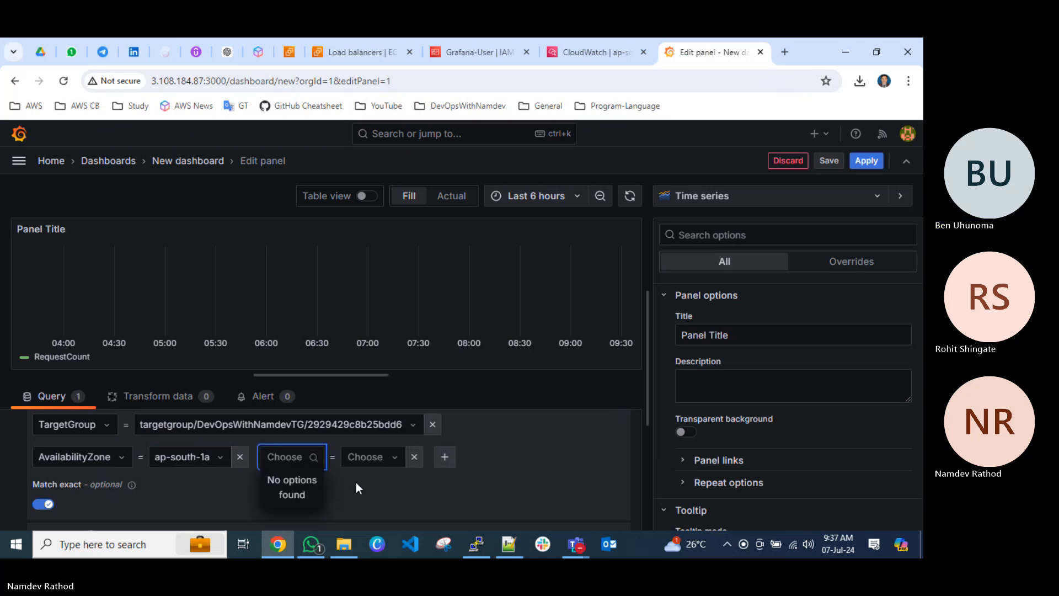
pyautogui.click(414, 458)
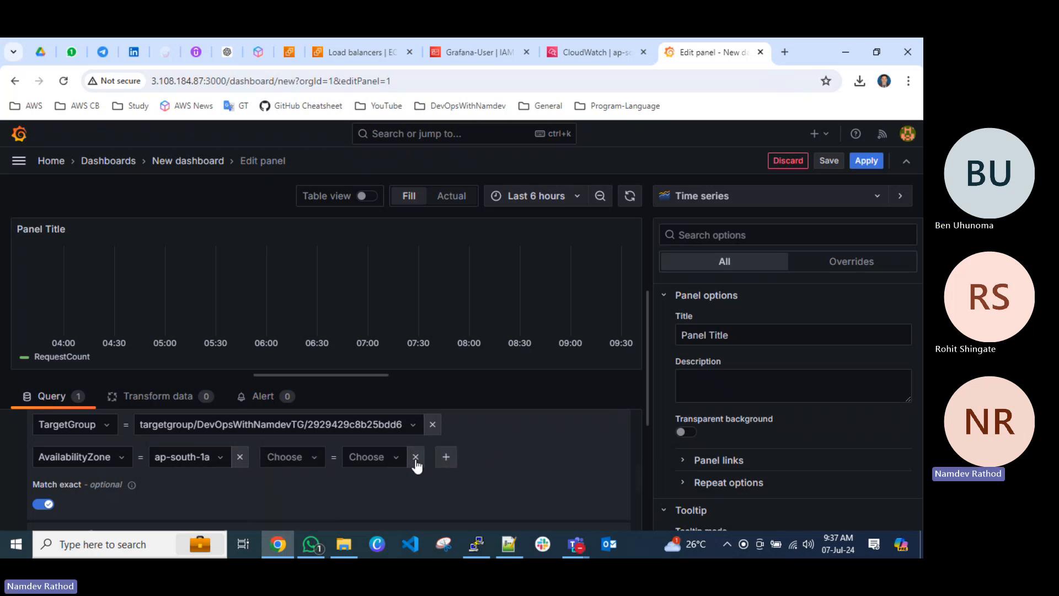
pyautogui.click(239, 457)
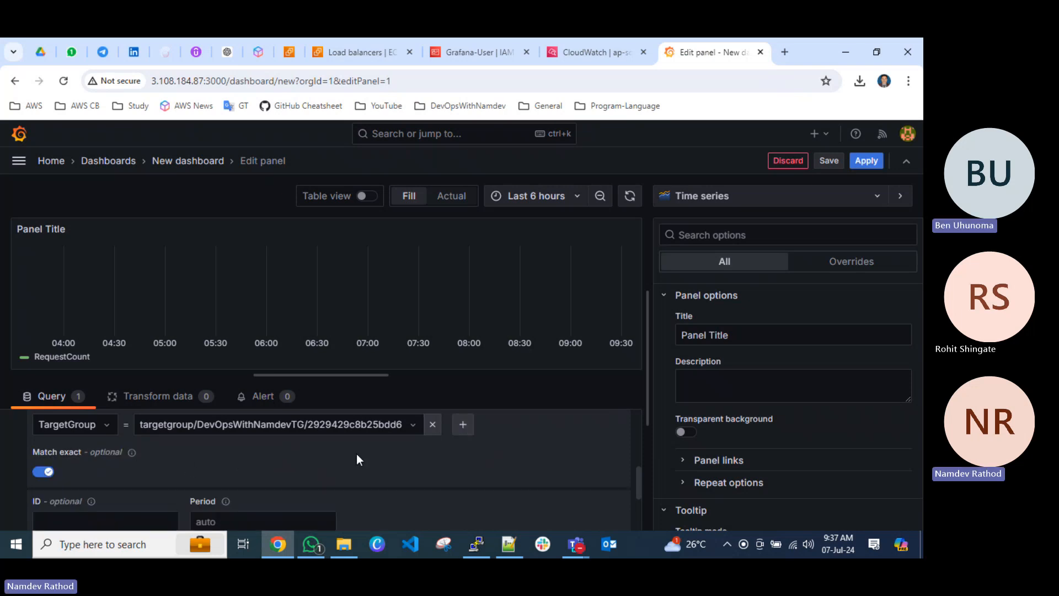
# Review the LoadBalancer and TargetGroup dimensions and run the CloudWatch query.
pyautogui.scroll(1, 359, 459)
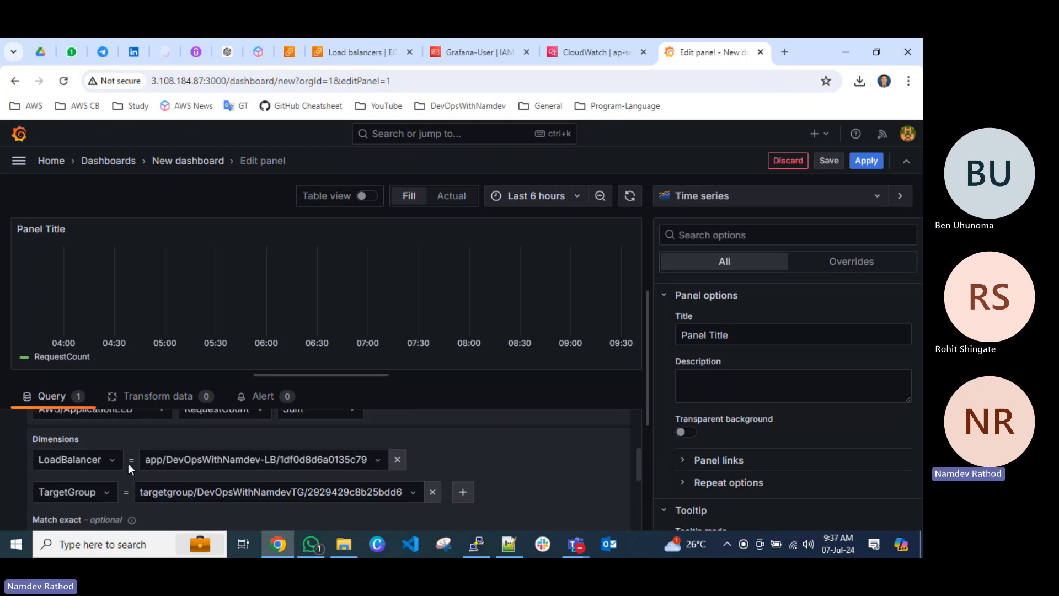
pyautogui.scroll(-1, 306, 496)
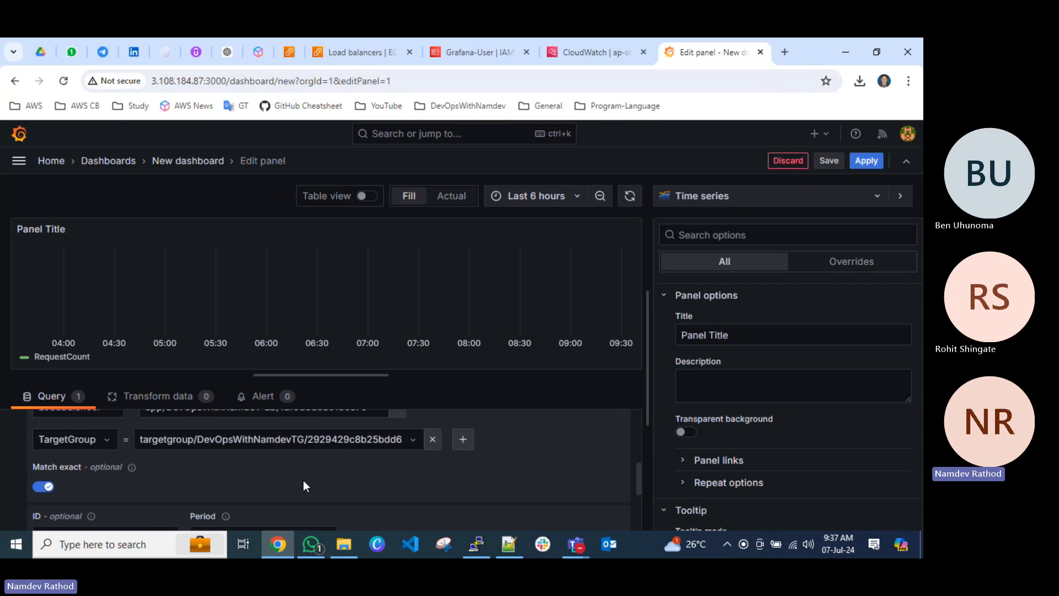
pyautogui.scroll(3, 302, 483)
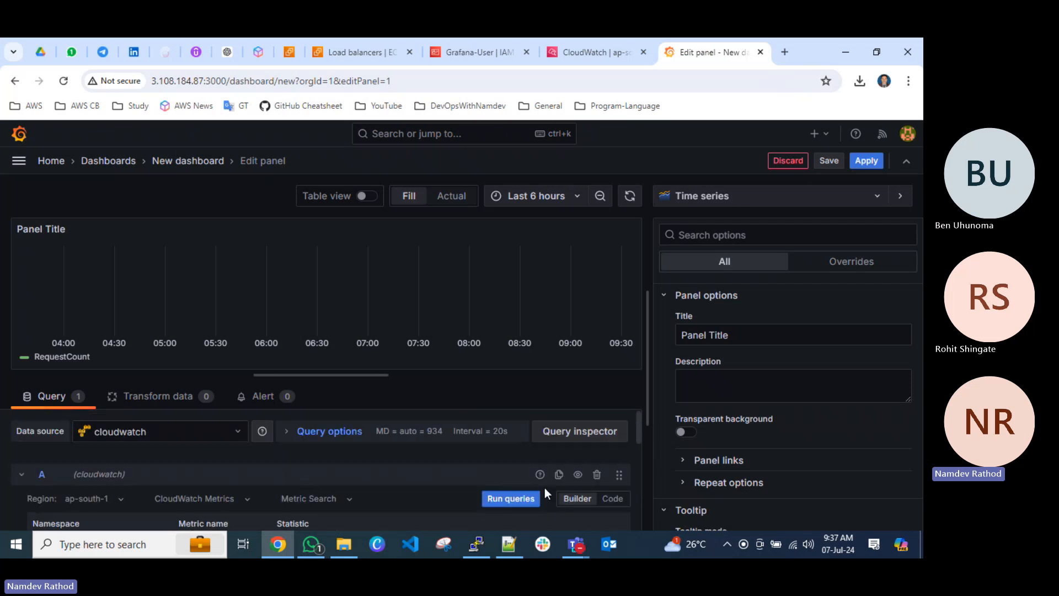
pyautogui.click(506, 501)
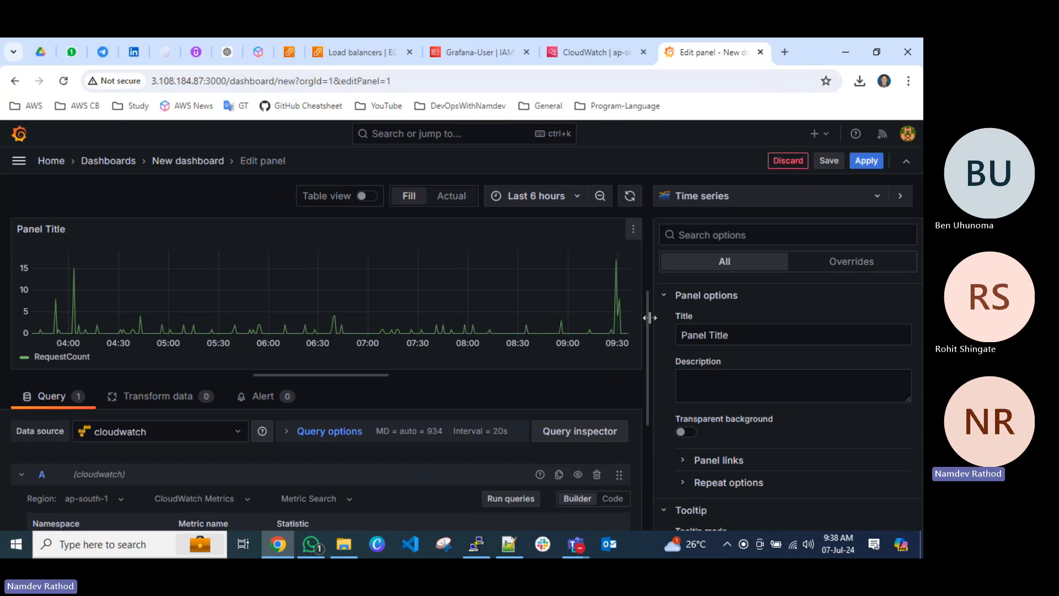
# Change the panel's visualization to Gauge and set the time range to Last 30 days.
pyautogui.click(701, 196)
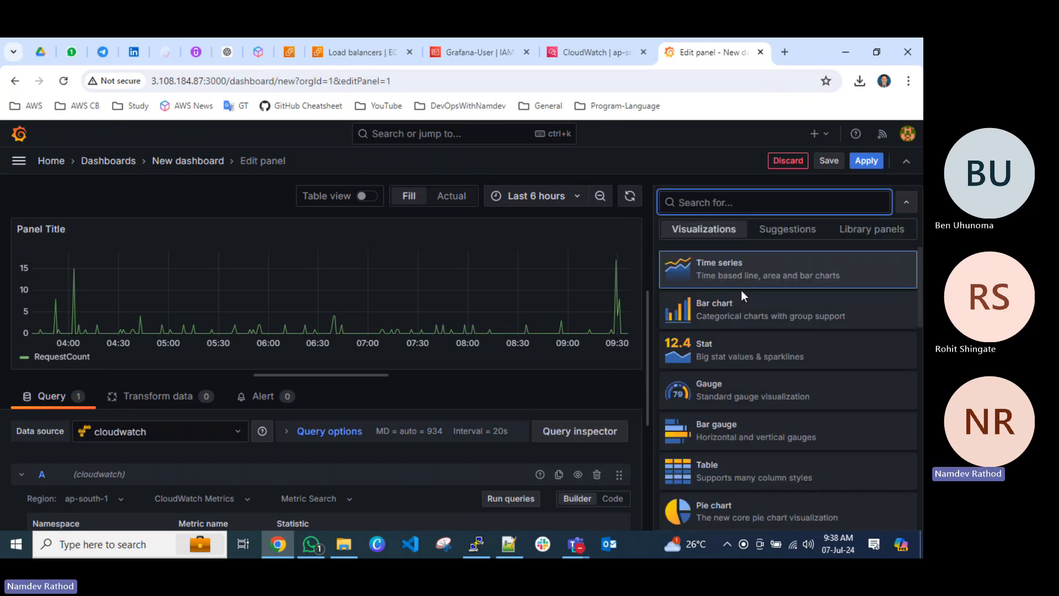
pyautogui.click(727, 402)
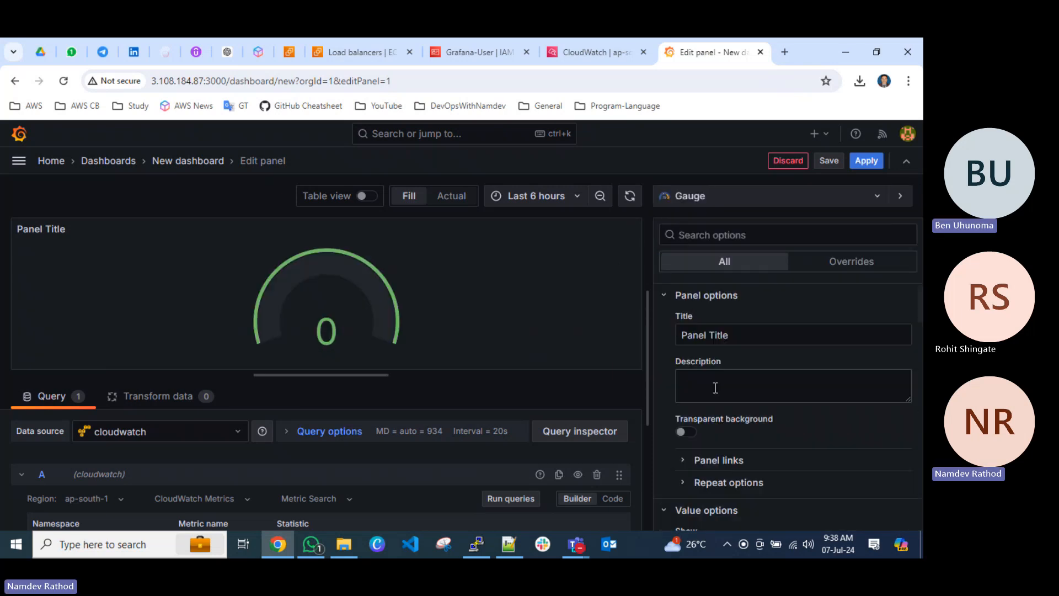
pyautogui.click(530, 196)
pyautogui.scroll(-4, 508, 402)
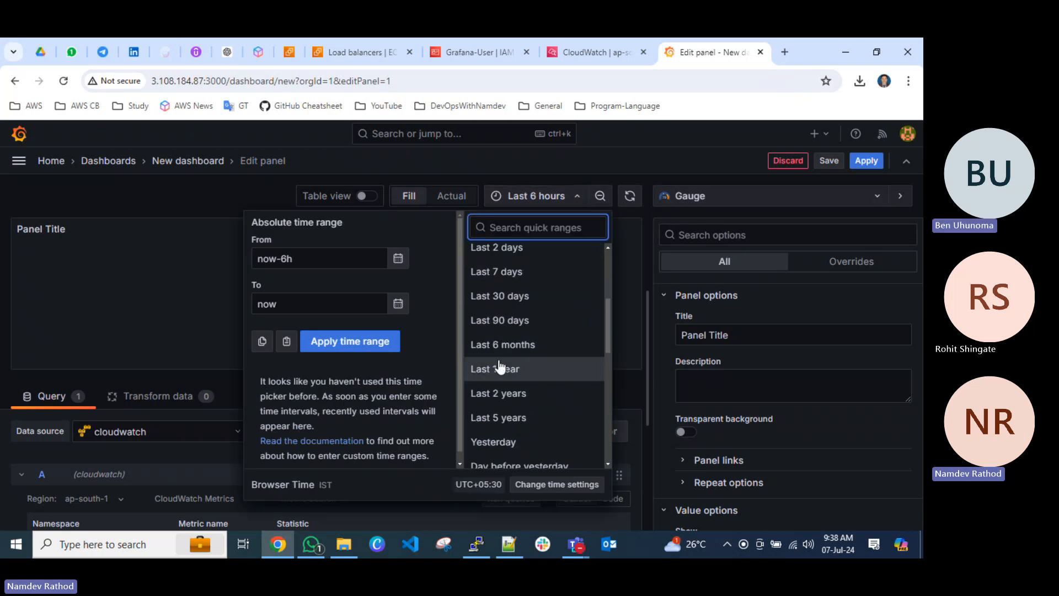
pyautogui.scroll(1, 504, 368)
pyautogui.click(508, 368)
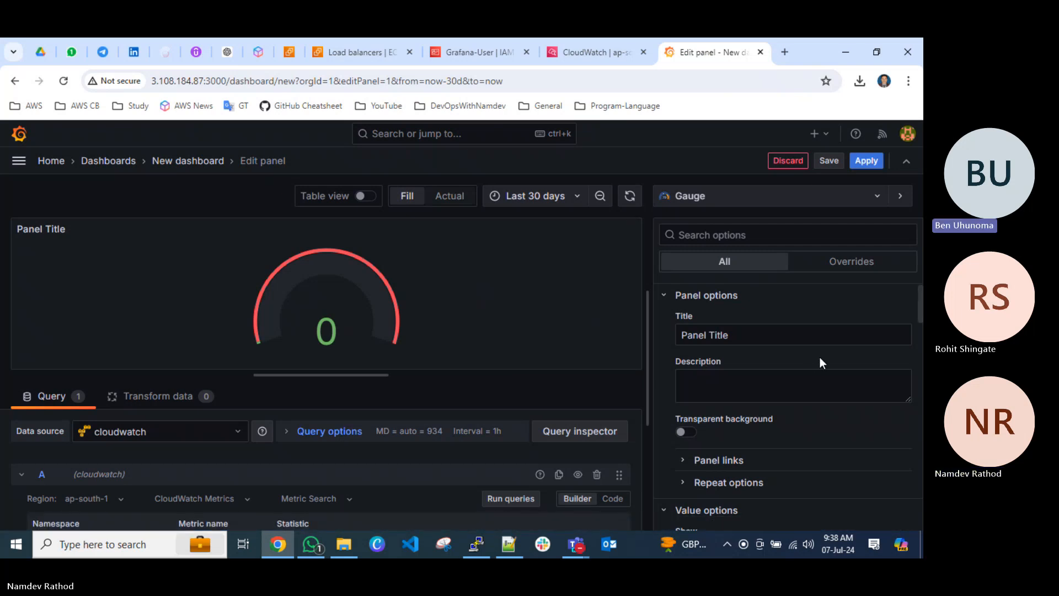
# Turn on the panel's transparent background and set the gauge's value calculation to Total.
pyautogui.click(686, 432)
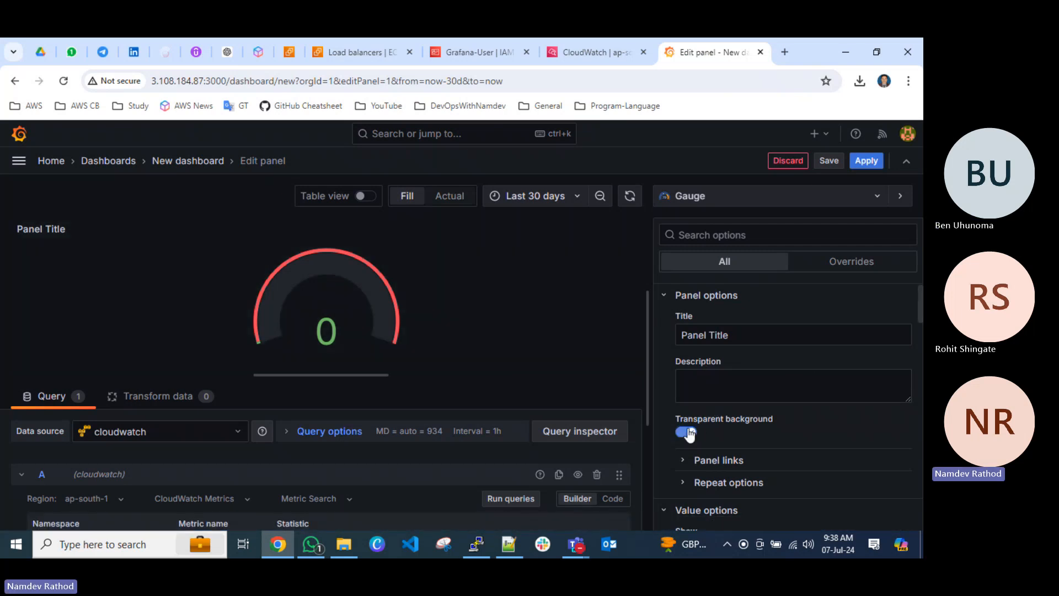
pyautogui.scroll(-5, 733, 415)
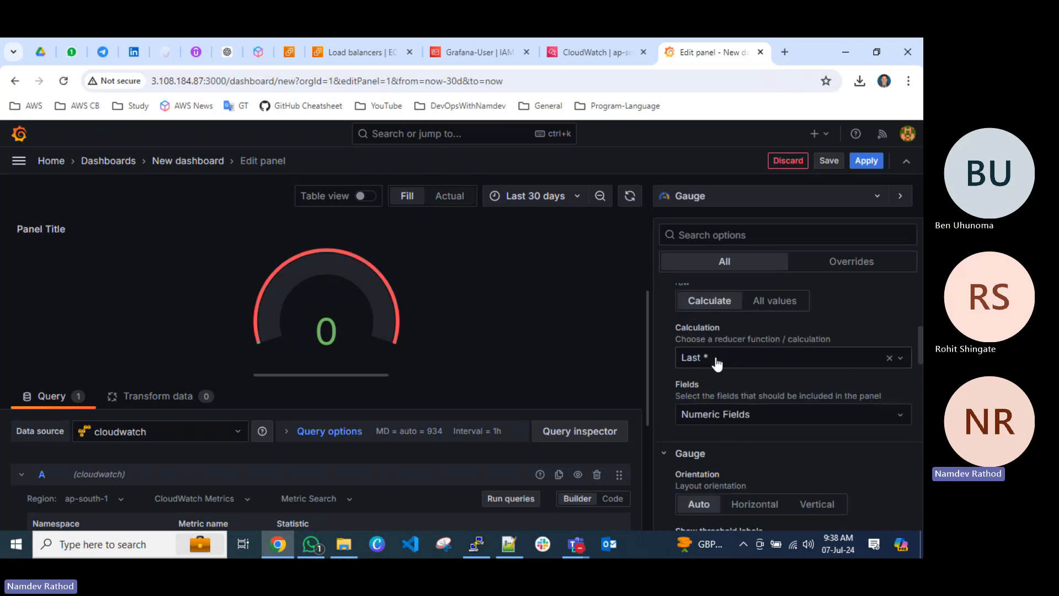
pyautogui.click(717, 362)
pyautogui.scroll(-3, 740, 456)
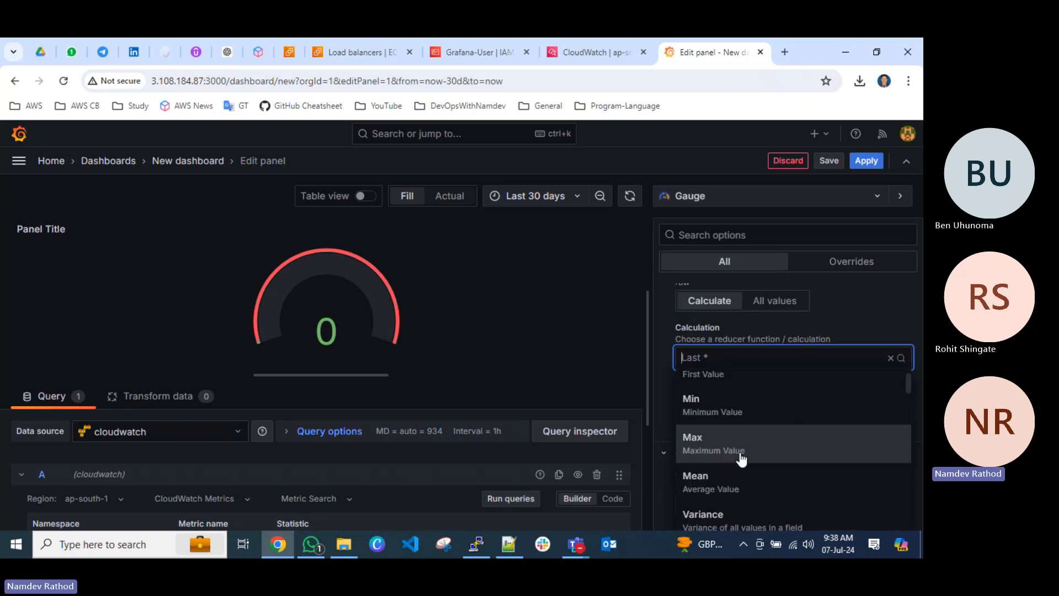
pyautogui.scroll(-3, 741, 460)
pyautogui.click(737, 465)
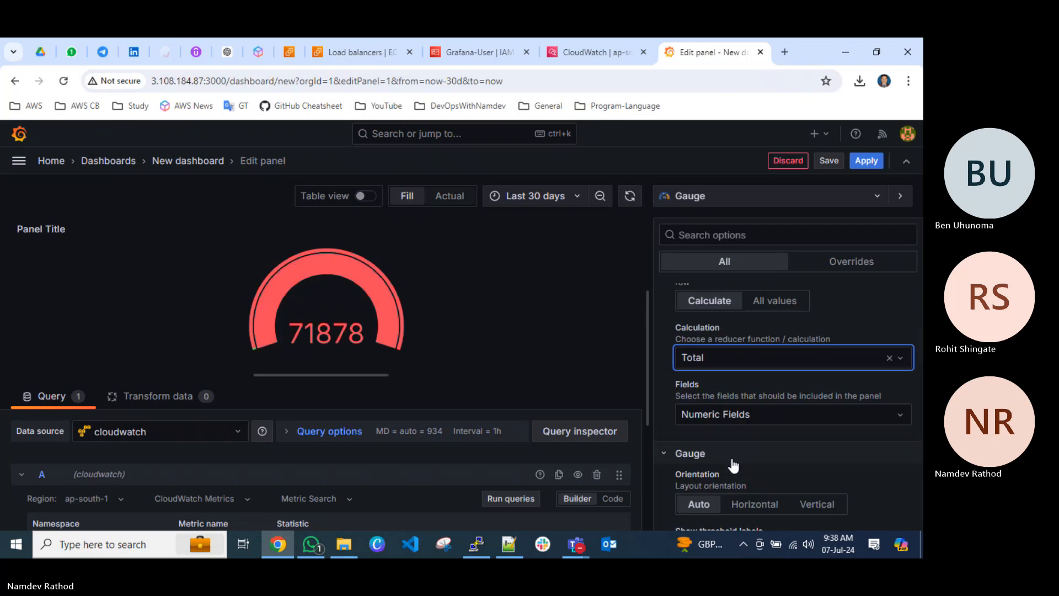
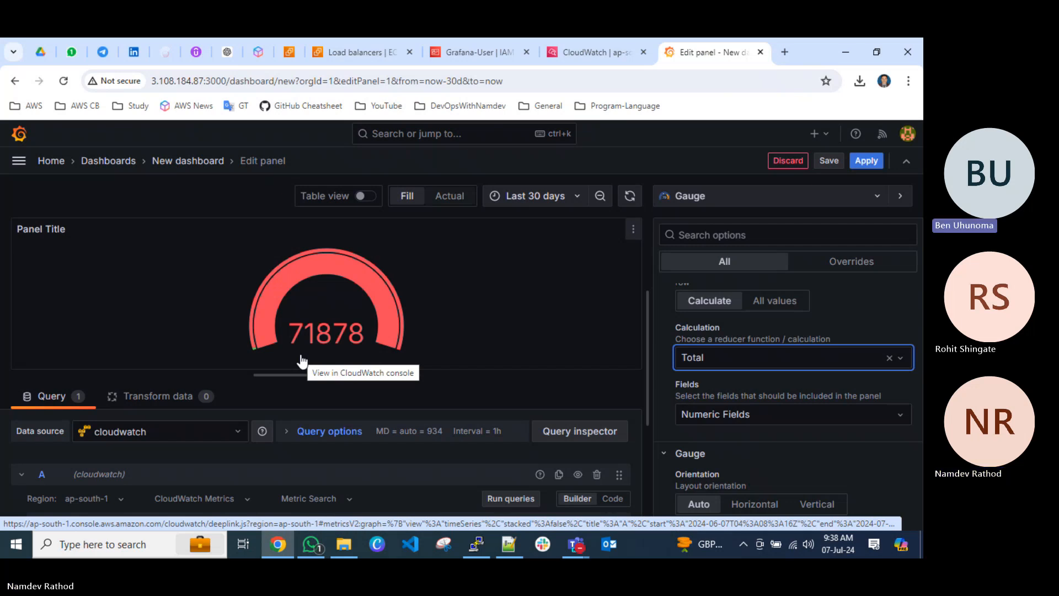
# Try the Max calculation for the gauge's value, followed by Last *.
pyautogui.click(699, 353)
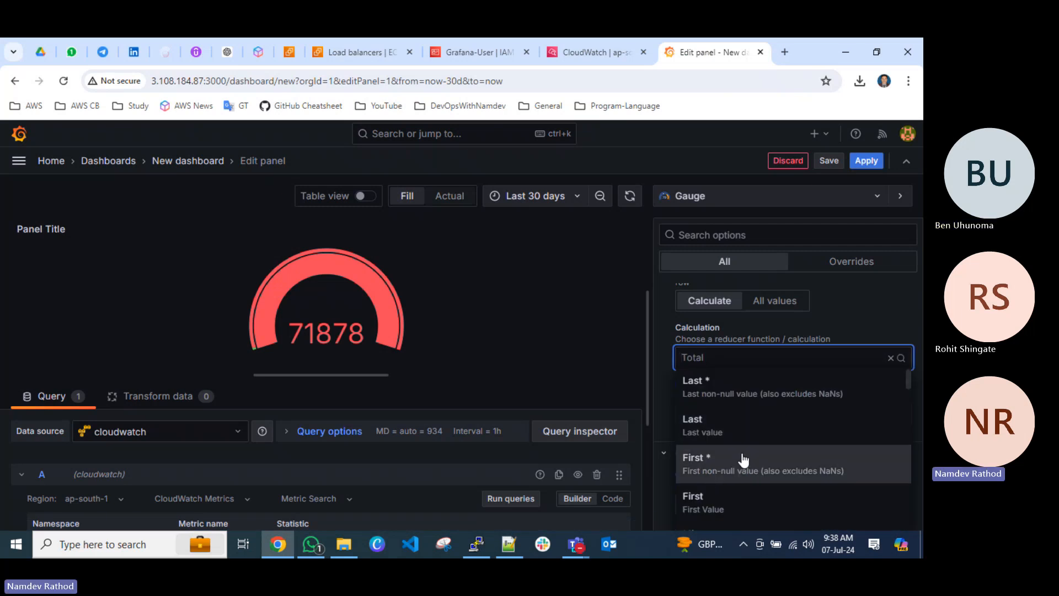
pyautogui.scroll(-3, 739, 457)
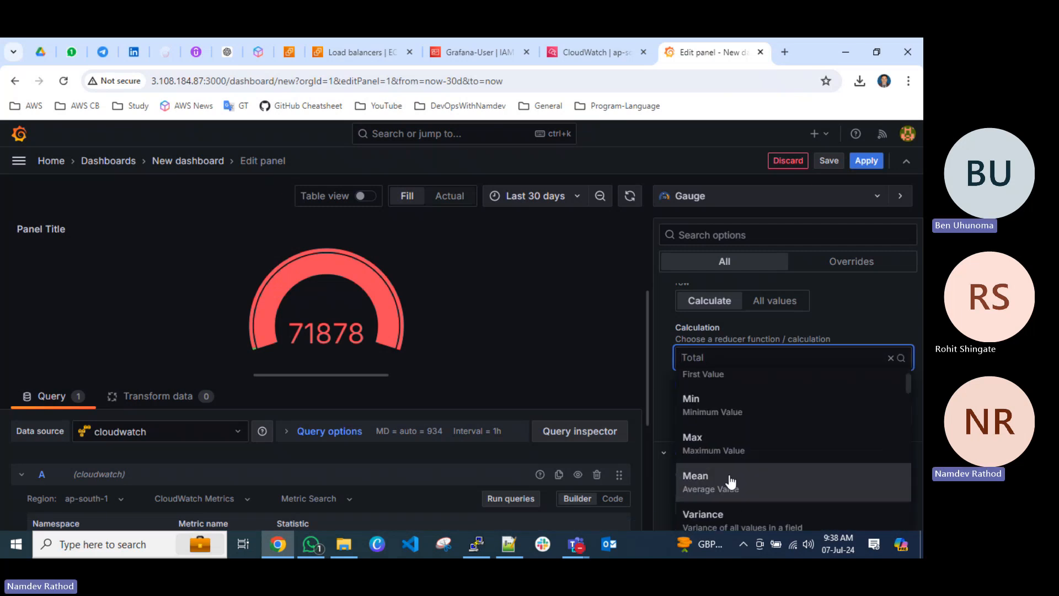
pyautogui.click(726, 445)
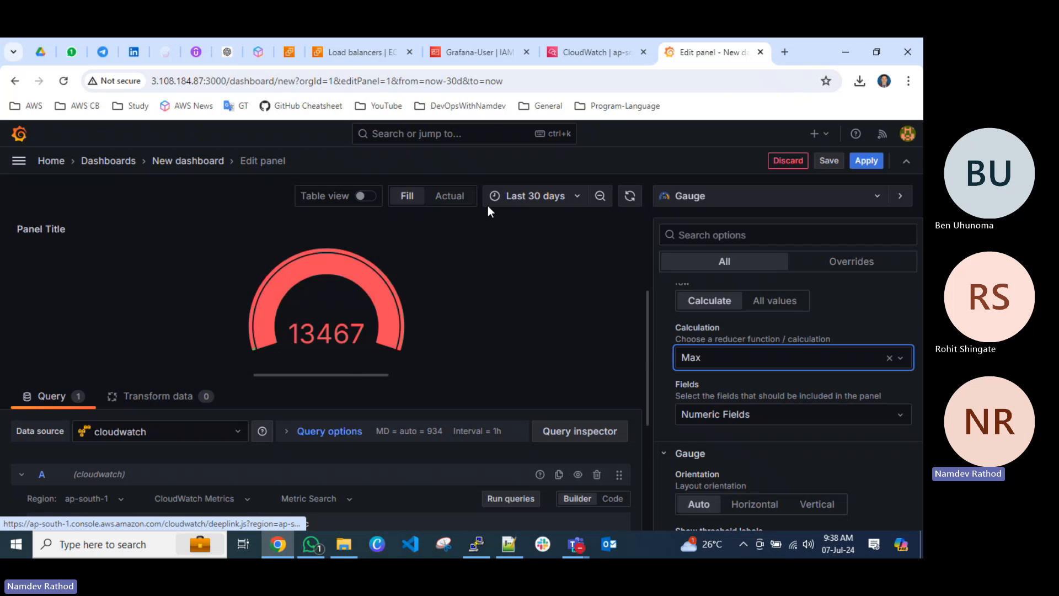
pyautogui.click(719, 372)
pyautogui.click(712, 392)
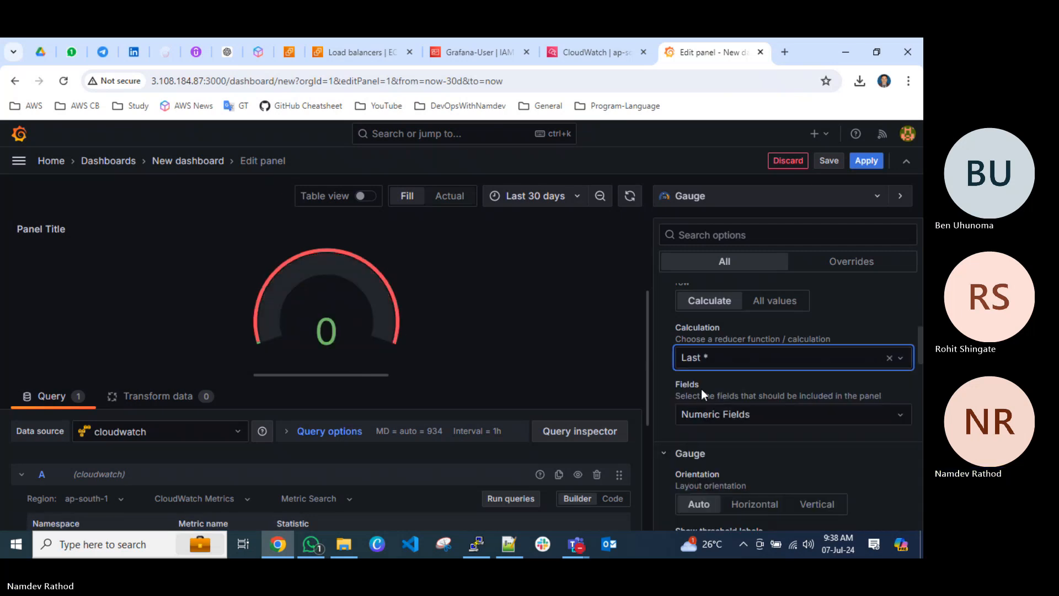
# Set the gauge's value calculation back to Total.
pyautogui.click(708, 362)
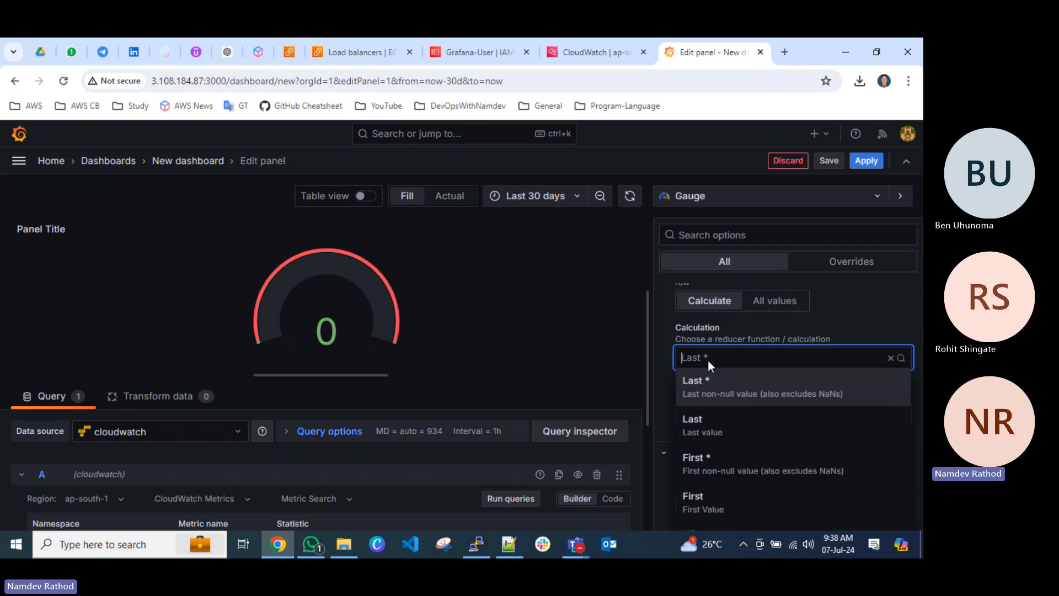
pyautogui.scroll(-5, 739, 455)
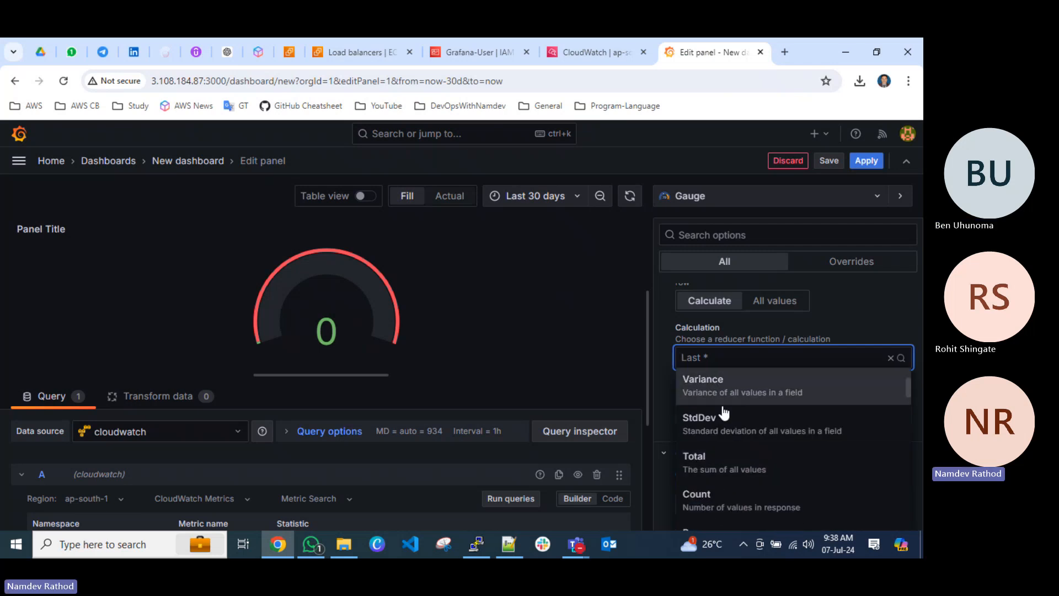
pyautogui.click(725, 463)
pyautogui.scroll(-2, 728, 453)
pyautogui.scroll(1, 729, 445)
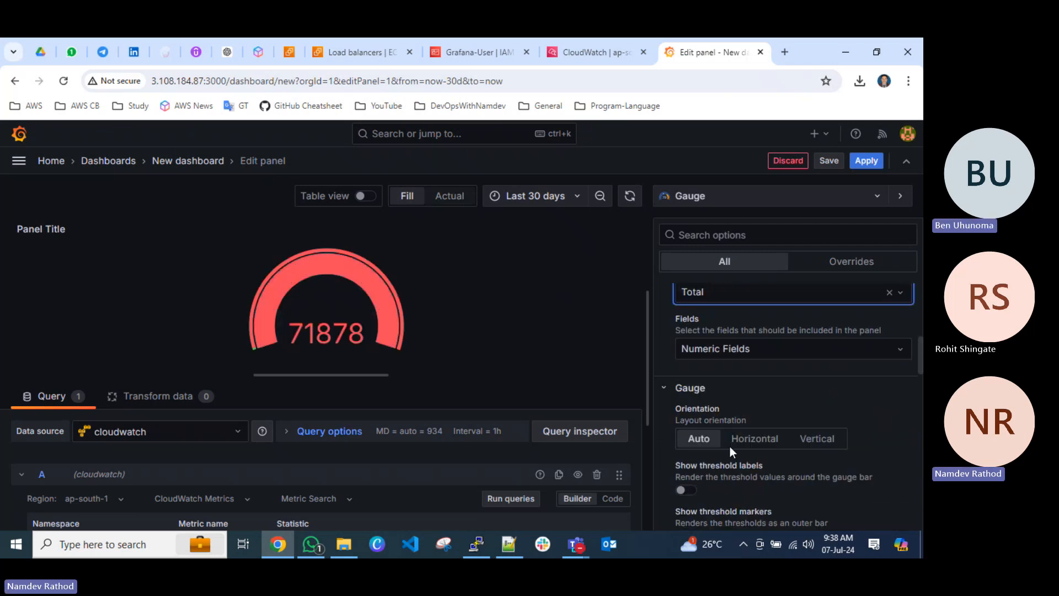
# Change the gauge's value calculation to Count.
pyautogui.scroll(2, 719, 444)
pyautogui.click(715, 433)
pyautogui.scroll(-2, 731, 479)
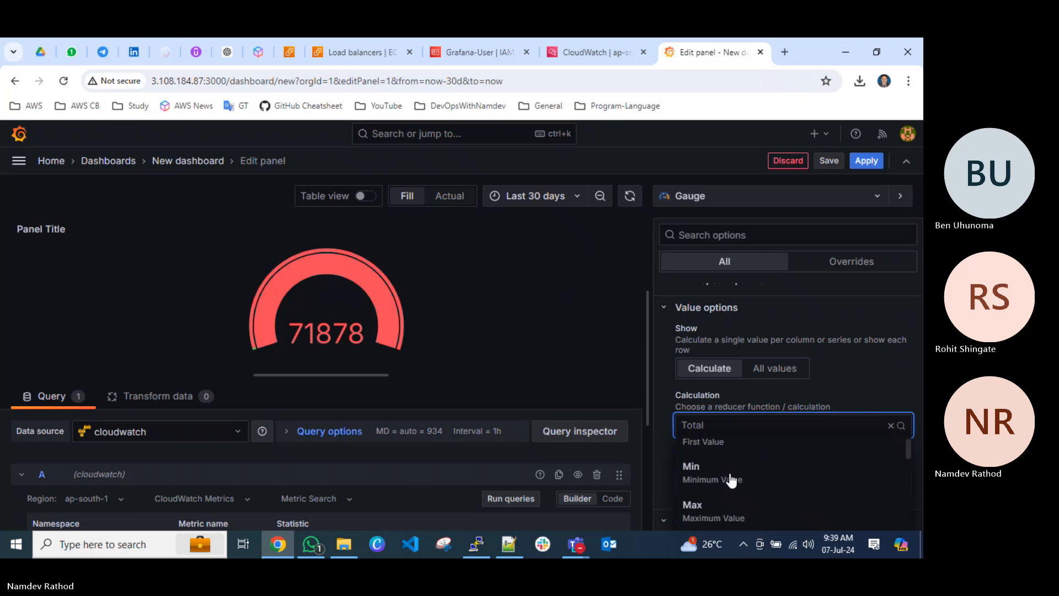
pyautogui.scroll(-2, 729, 481)
pyautogui.scroll(-1, 722, 499)
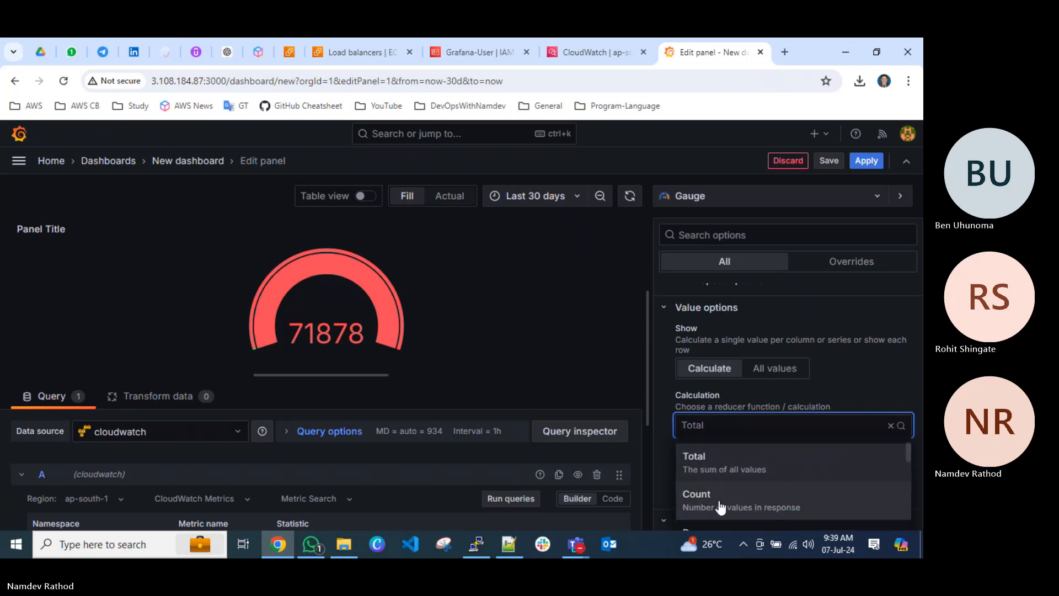
pyautogui.click(720, 502)
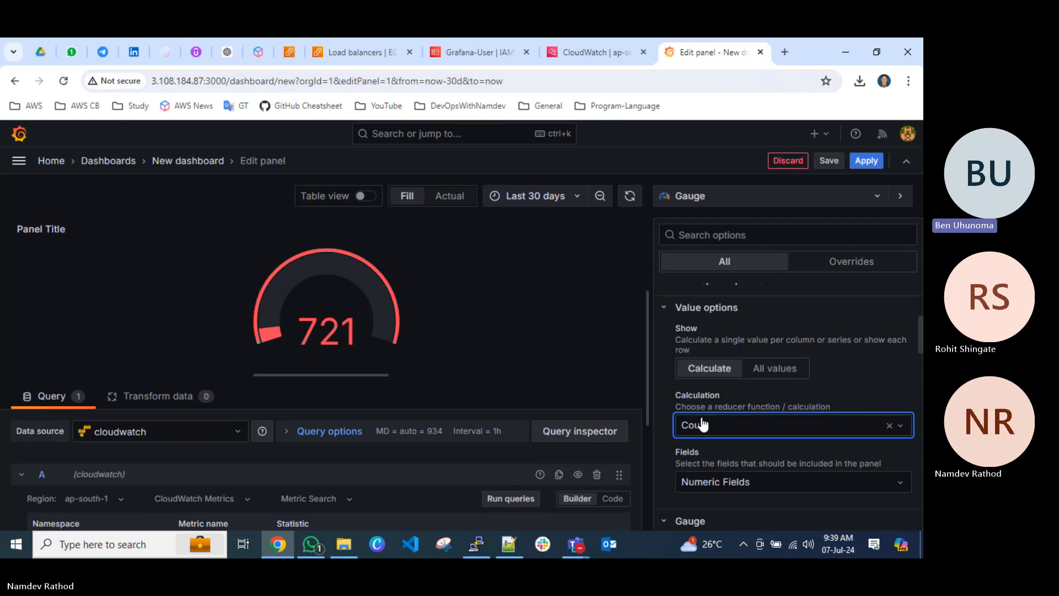
# Set the panel's unit to Misc / Number in the standard options.
pyautogui.scroll(-2, 701, 416)
pyautogui.scroll(-2, 702, 417)
pyautogui.scroll(-3, 701, 417)
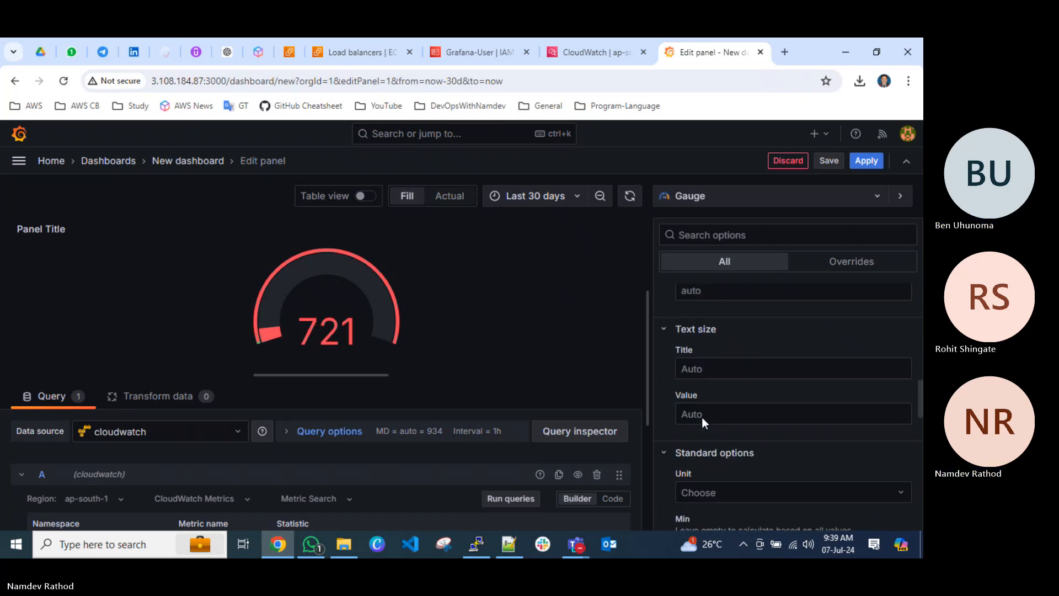
pyautogui.scroll(-1, 703, 423)
pyautogui.click(713, 380)
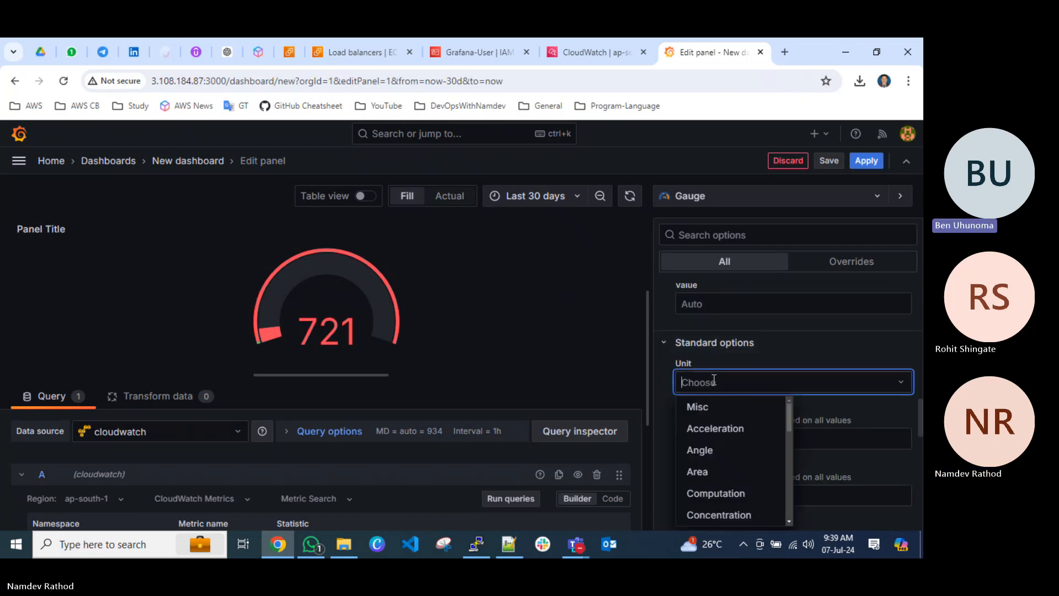
pyautogui.write('numb')
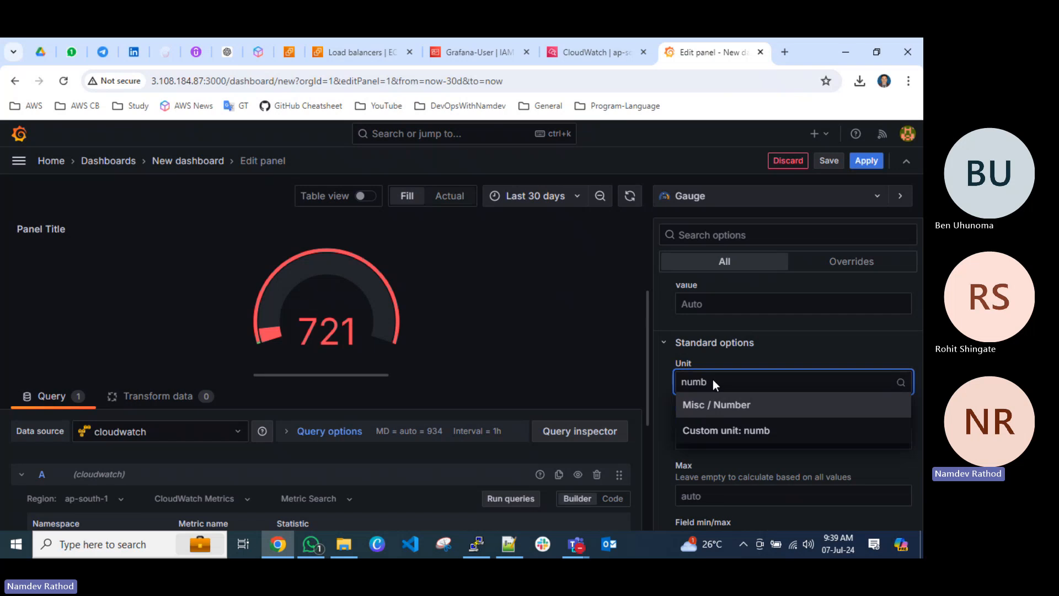
pyautogui.click(712, 401)
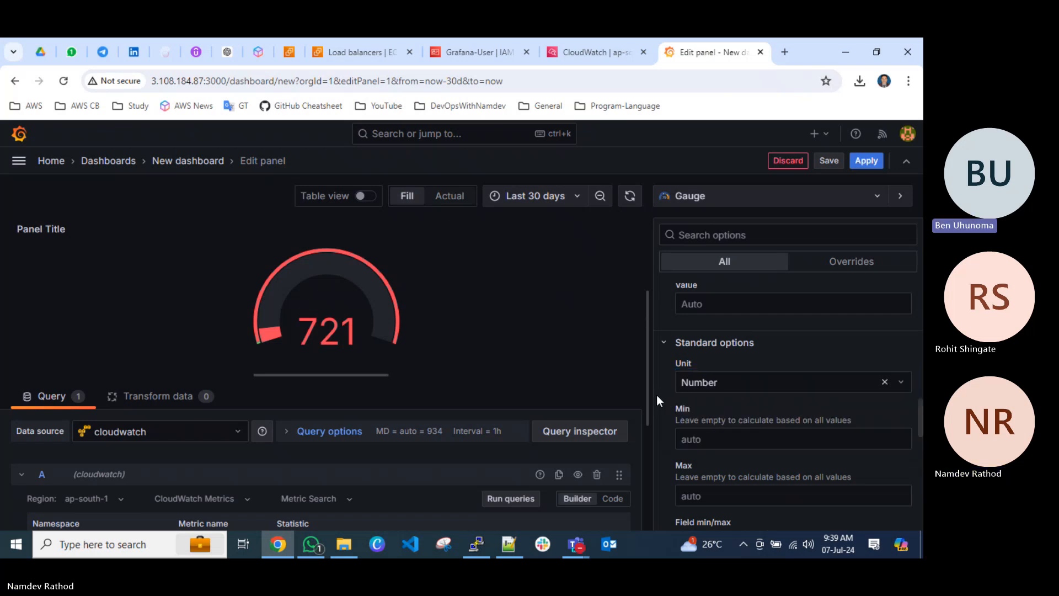
# Browse the available visualization types and change the panel's visualization to Time series.
pyautogui.scroll(-2, 656, 395)
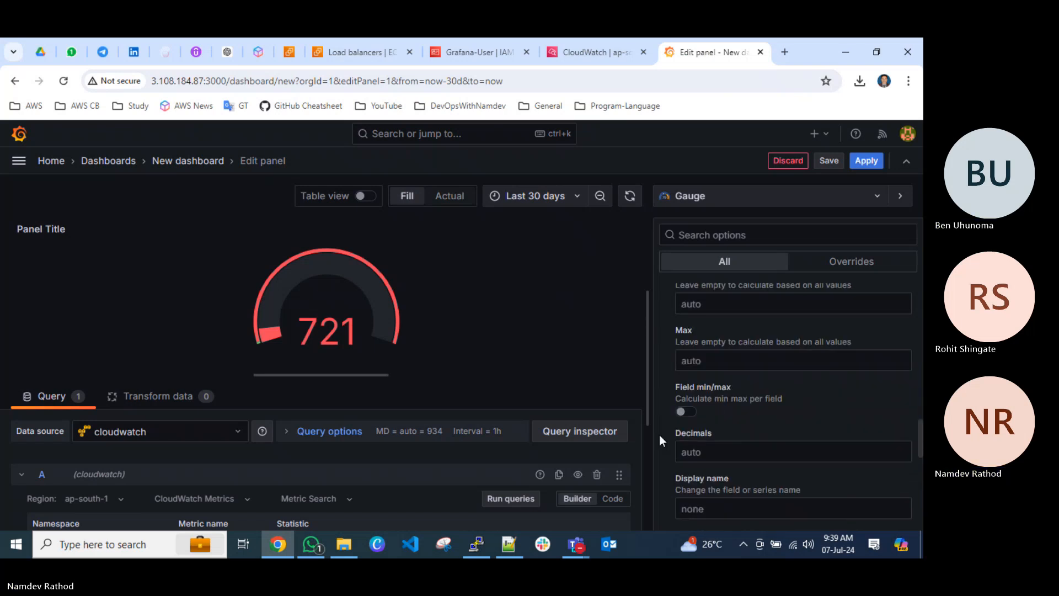
pyautogui.scroll(-2, 659, 436)
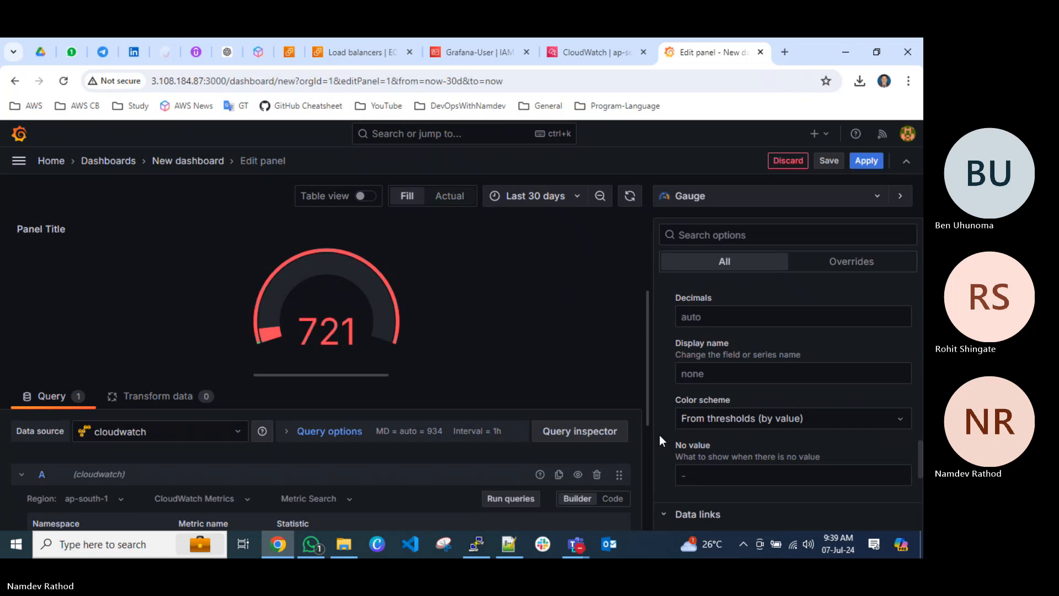
pyautogui.scroll(10, 660, 441)
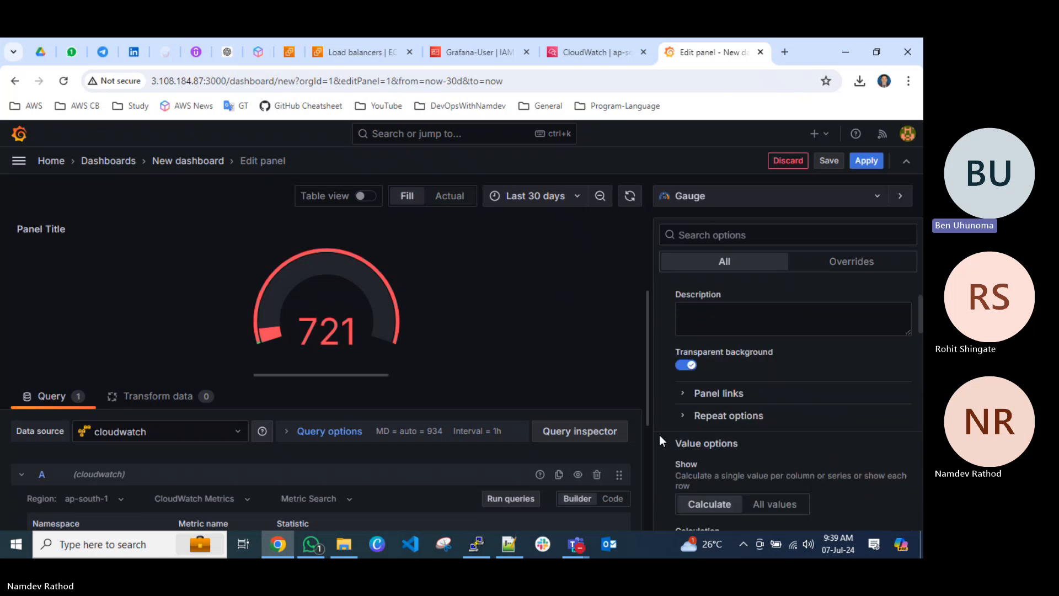
pyautogui.click(717, 196)
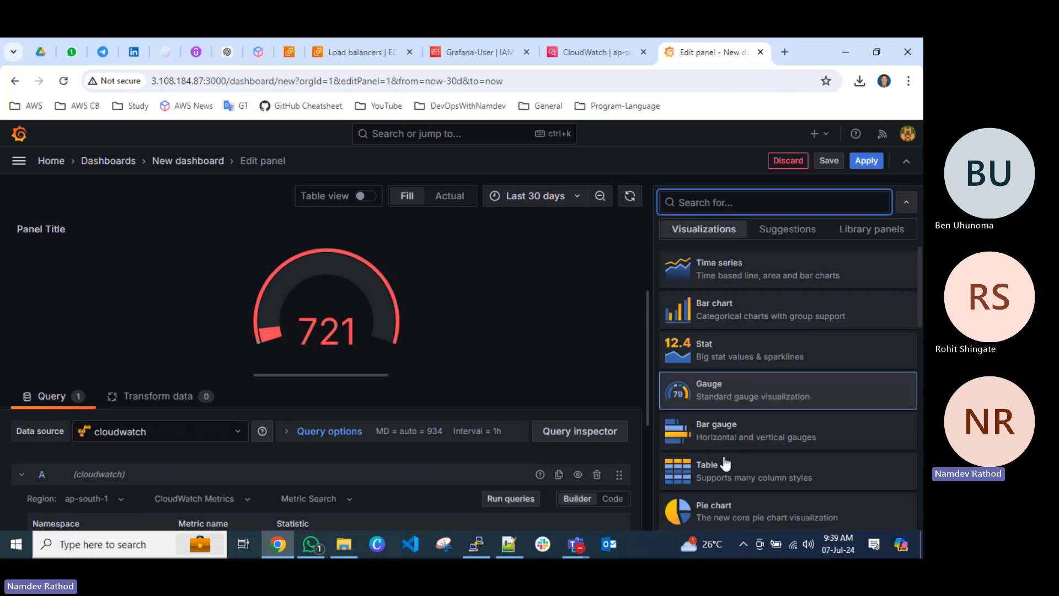
pyautogui.scroll(-5, 727, 452)
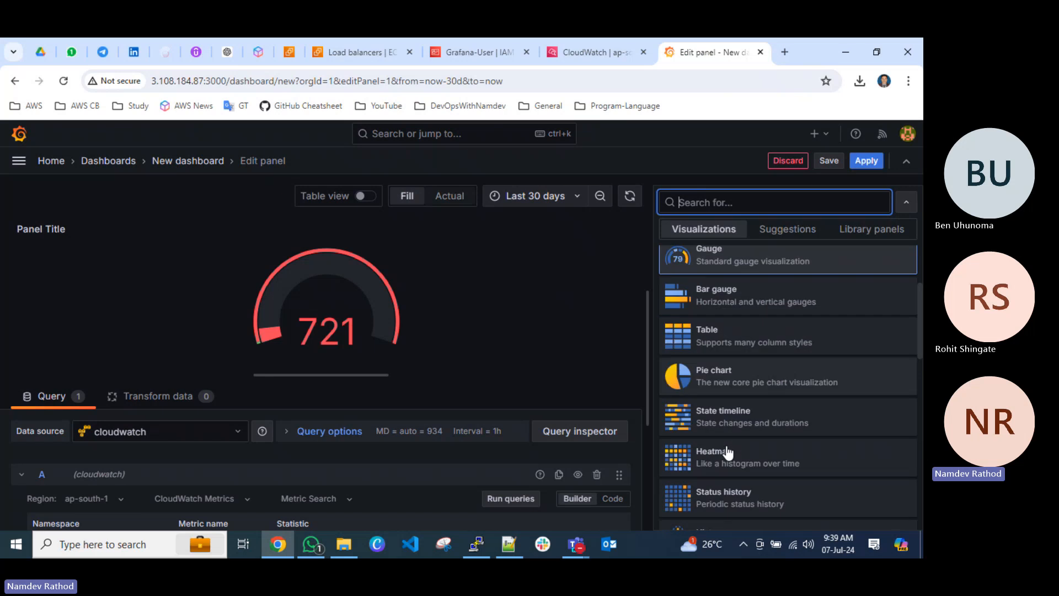
pyautogui.scroll(-3, 740, 456)
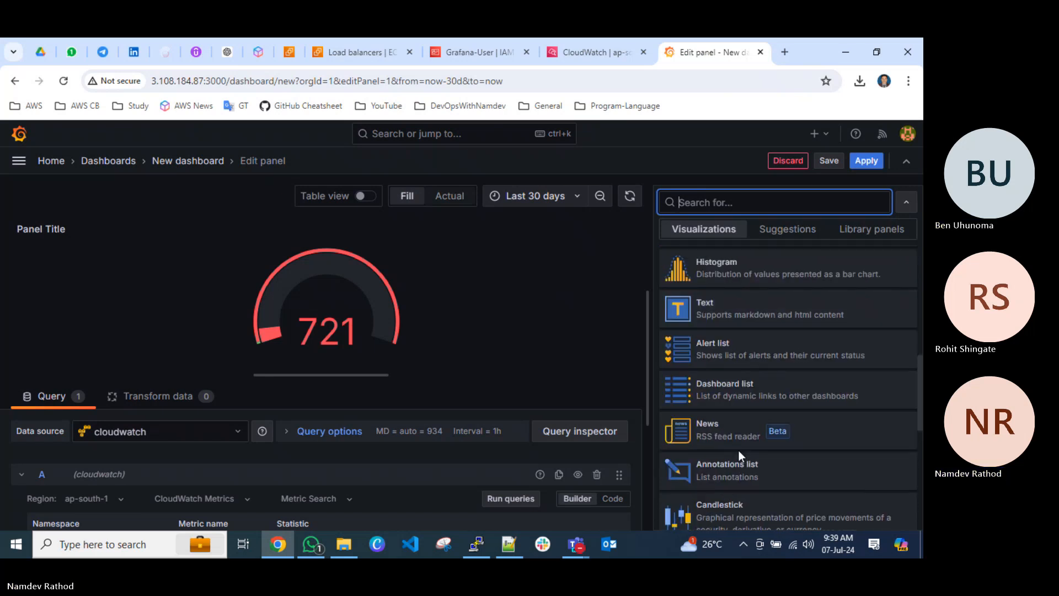
pyautogui.scroll(-3, 739, 450)
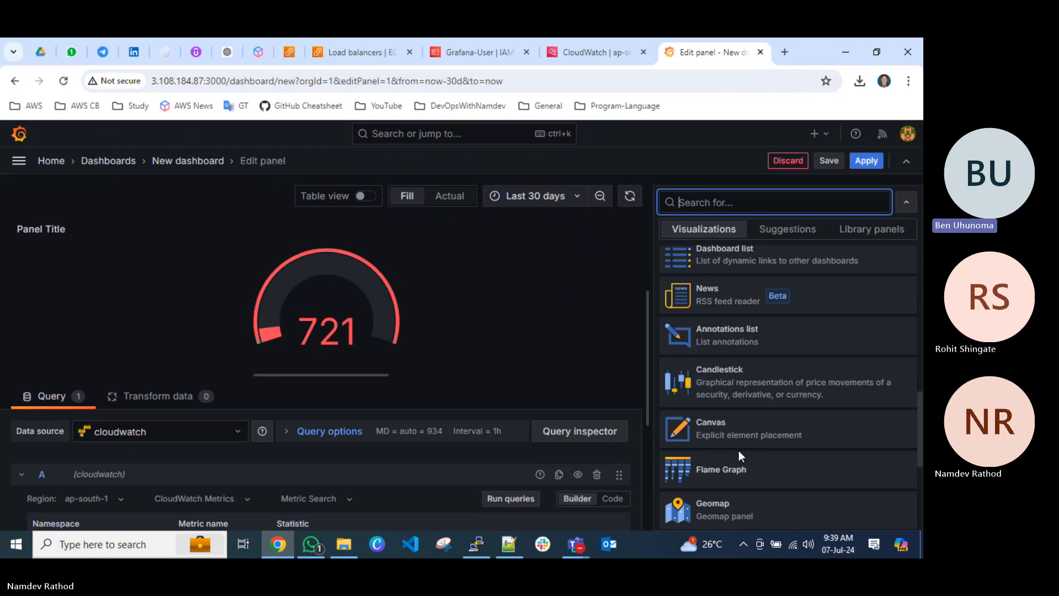
pyautogui.scroll(12, 739, 451)
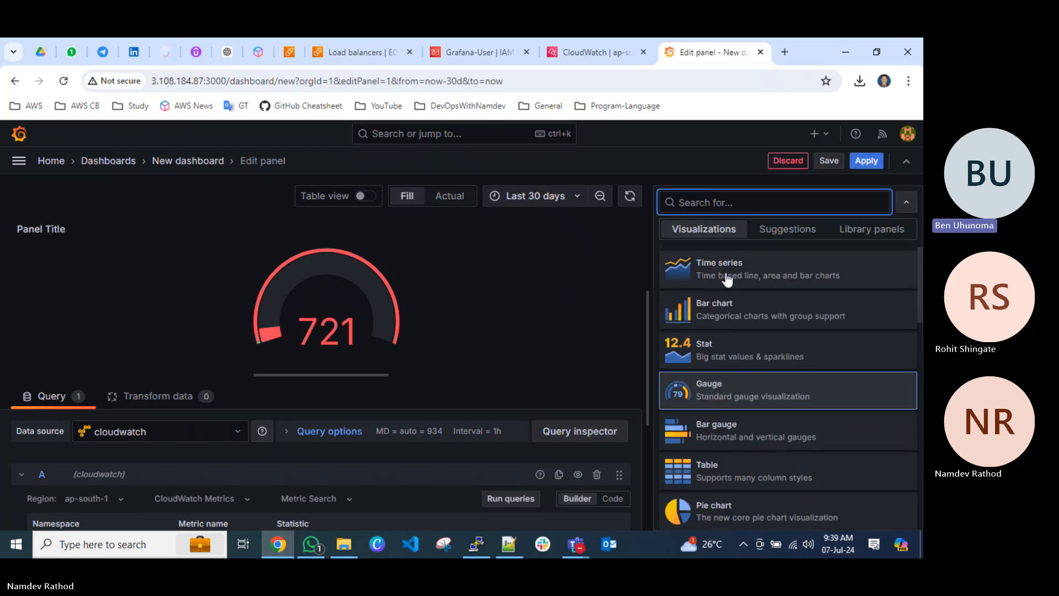
pyautogui.click(724, 274)
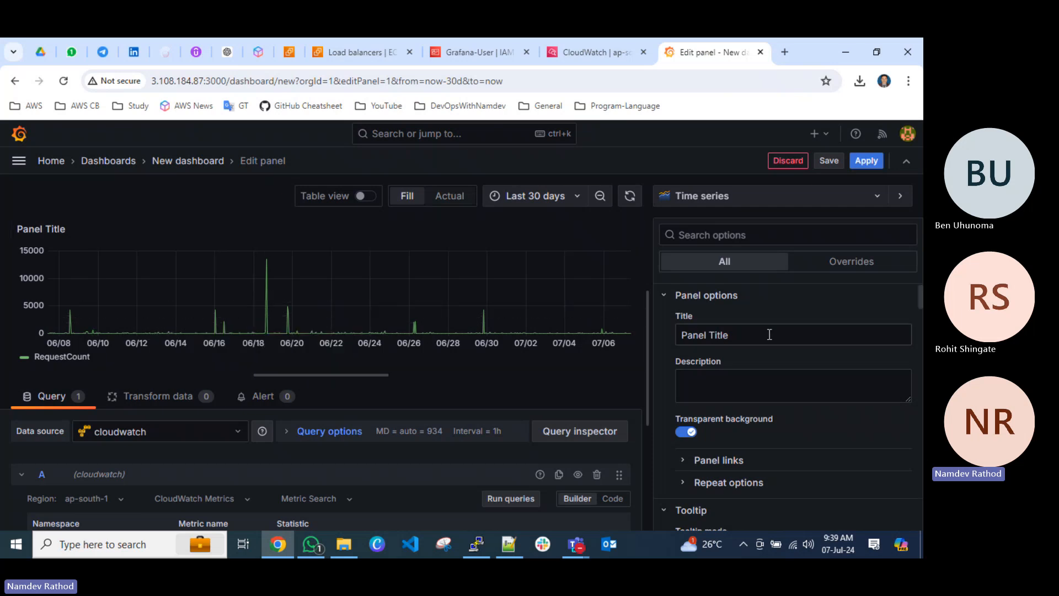
# Show the Total value in the time series legend.
pyautogui.scroll(-7, 756, 365)
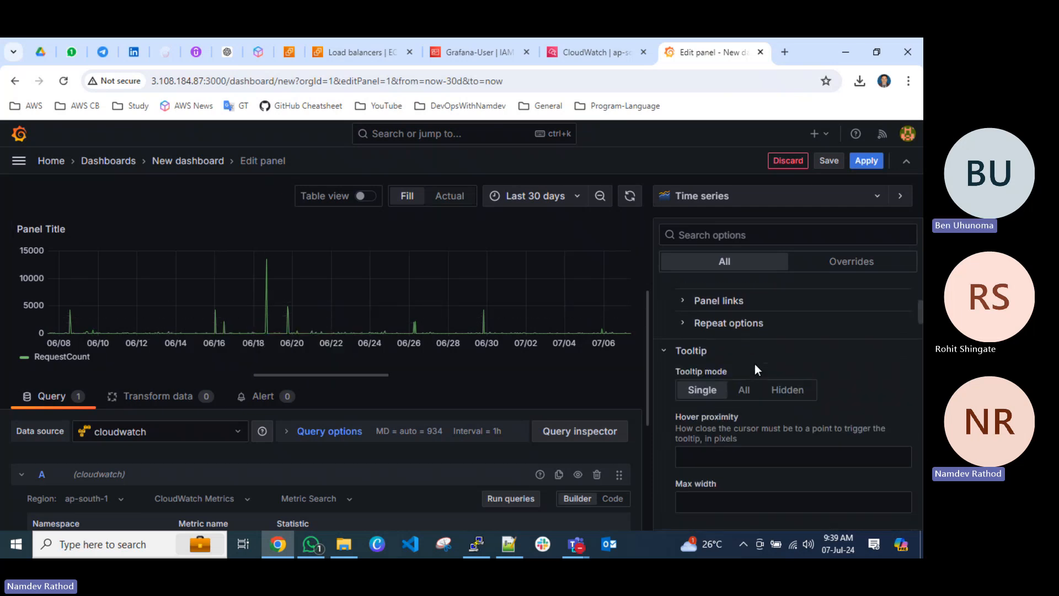
pyautogui.scroll(-2, 755, 363)
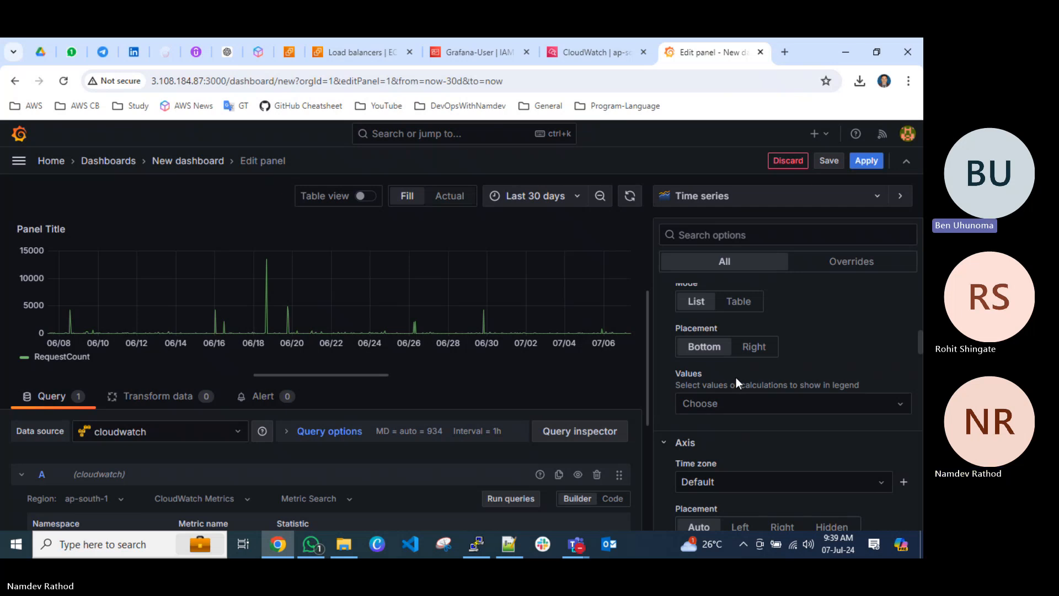
pyautogui.click(714, 402)
pyautogui.scroll(-3, 732, 473)
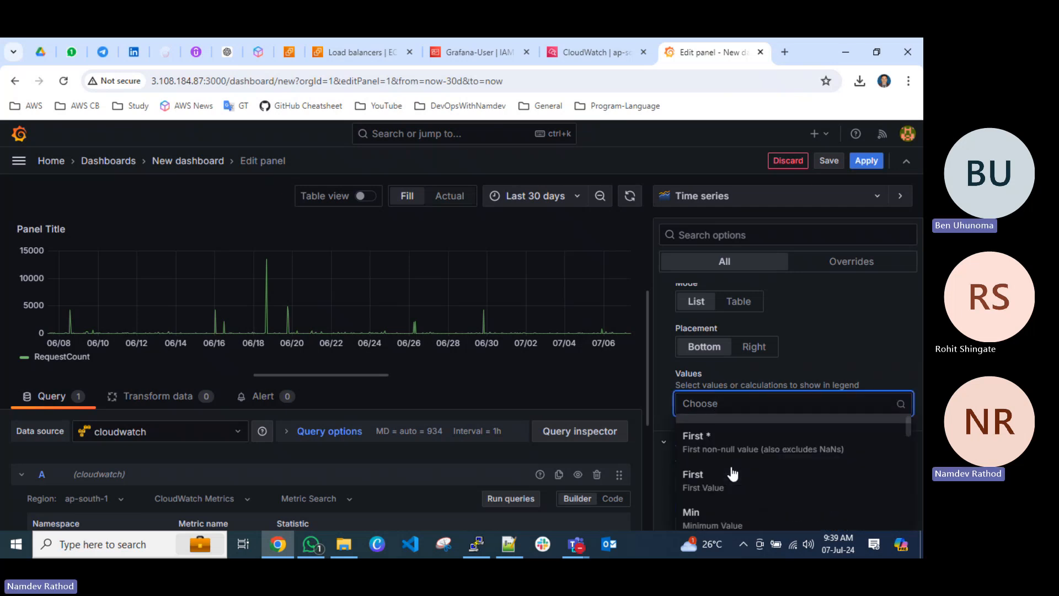
pyautogui.scroll(-4, 731, 473)
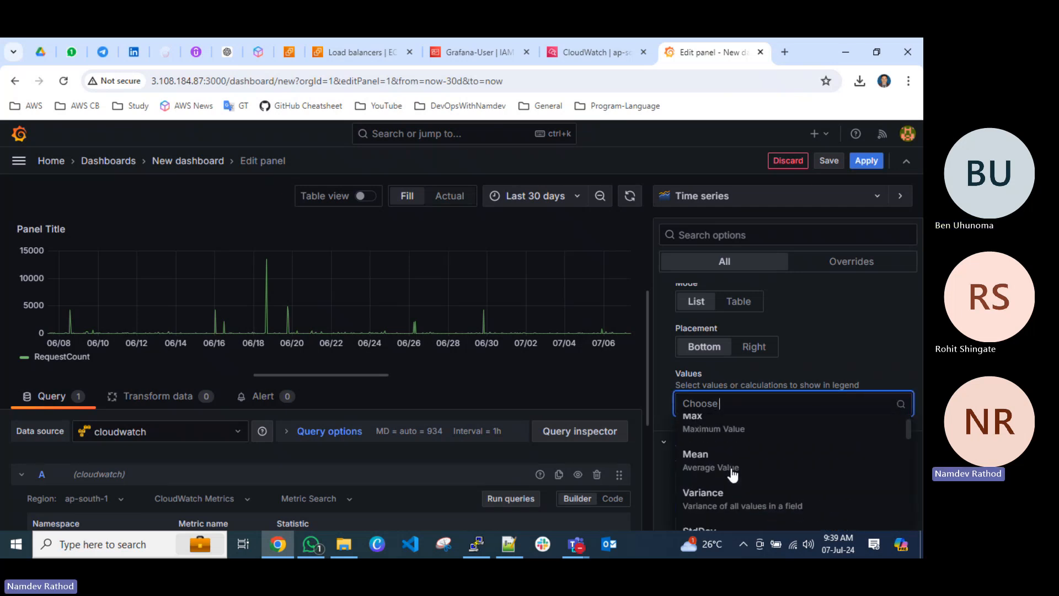
pyautogui.click(721, 500)
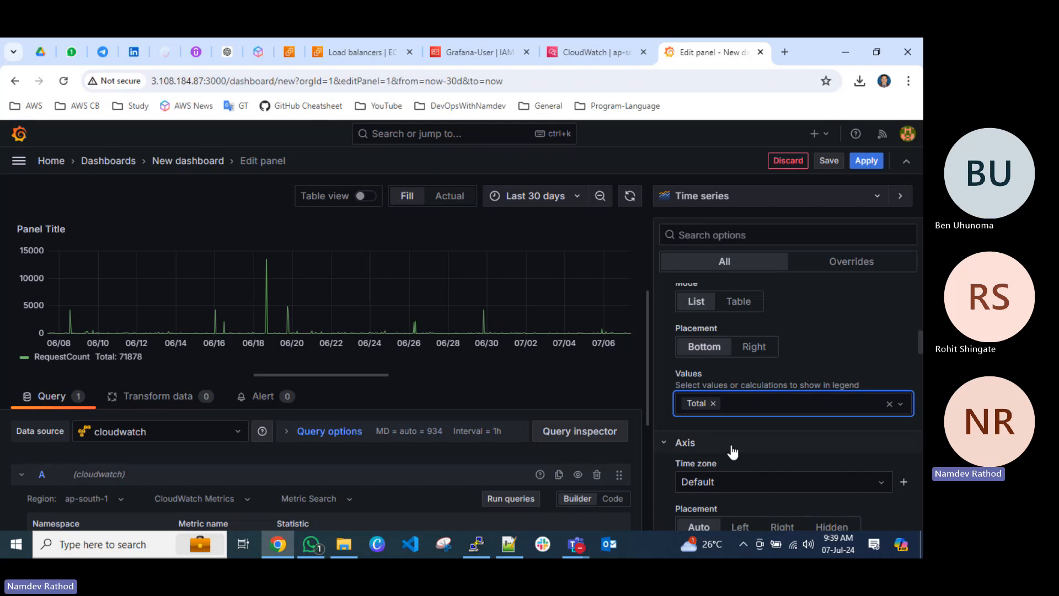
# Add the Last * and Mean values to the time series legend.
pyautogui.click(722, 403)
pyautogui.click(719, 431)
pyautogui.click(806, 404)
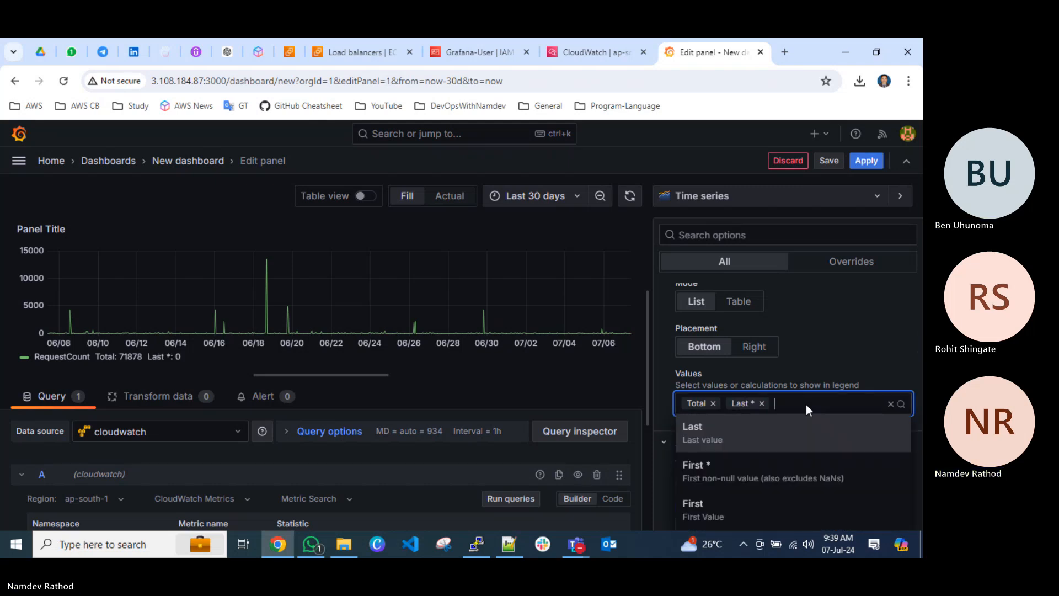
pyautogui.scroll(-3, 742, 478)
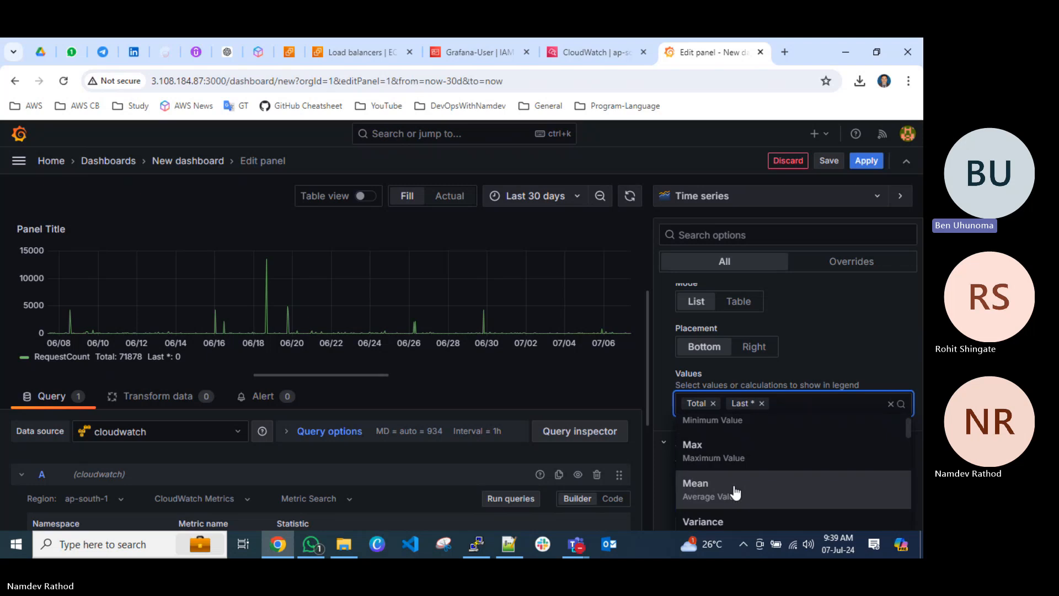
pyautogui.click(745, 488)
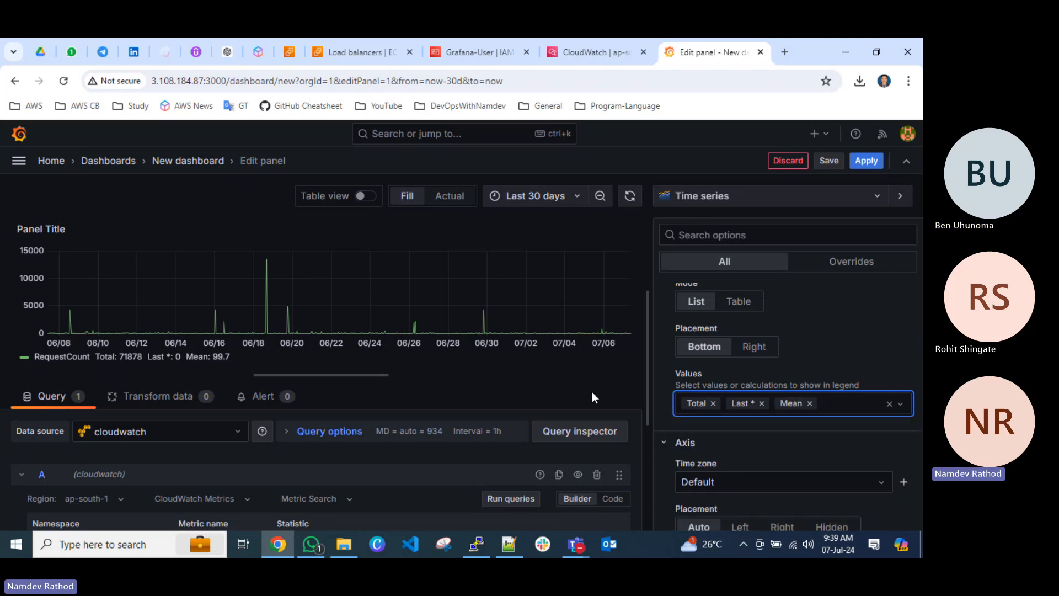
# Set the time series axis time zone to Asia/Kolkata.
pyautogui.scroll(-3, 763, 448)
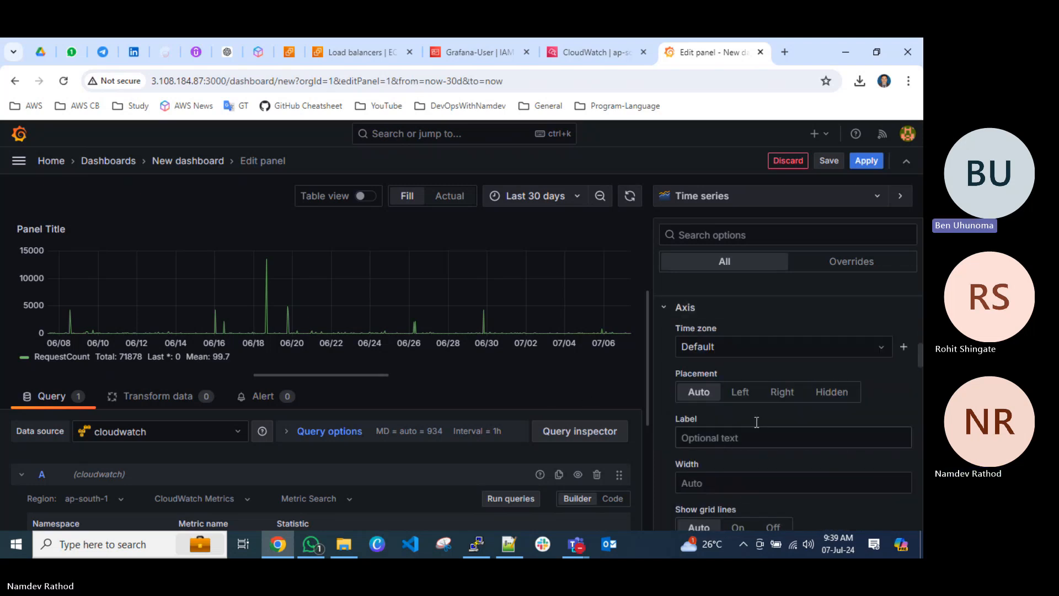
pyautogui.click(711, 348)
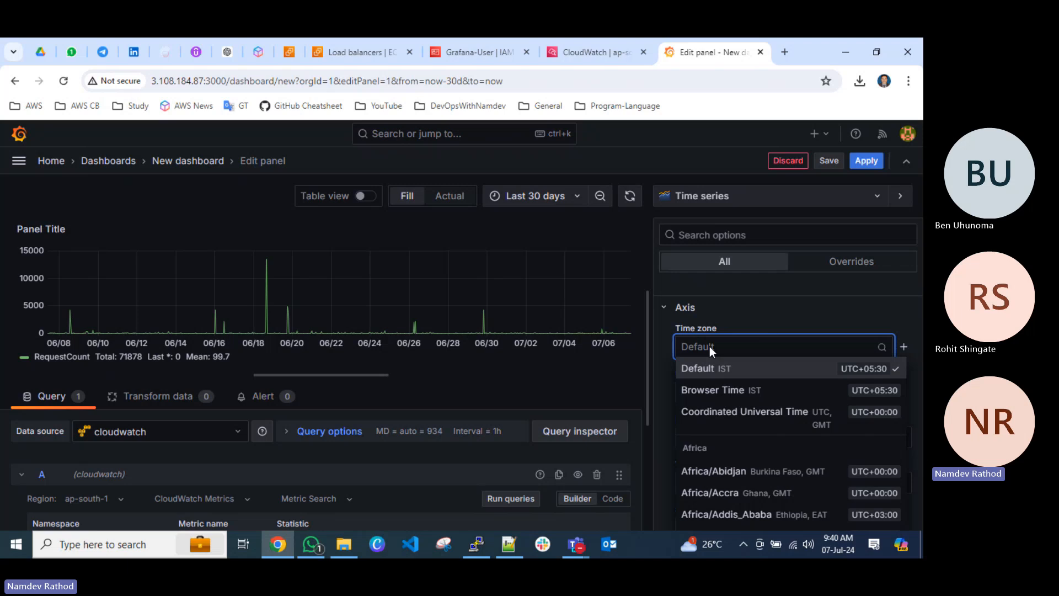
pyautogui.write('kolk')
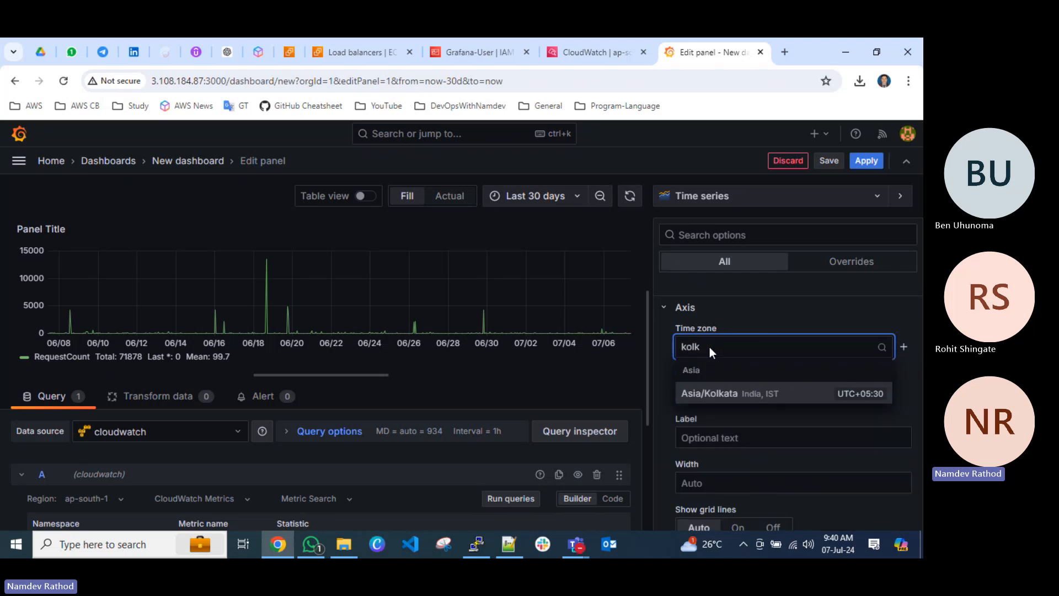
pyautogui.click(766, 395)
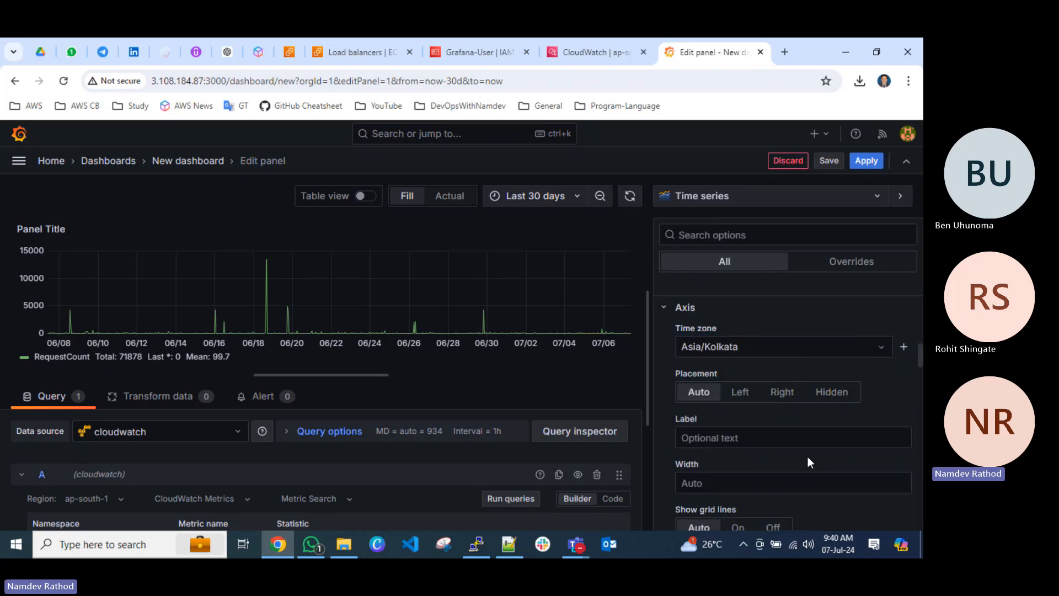
# Show the border on the time series axis and try the Centered zero option.
pyautogui.scroll(-4, 666, 388)
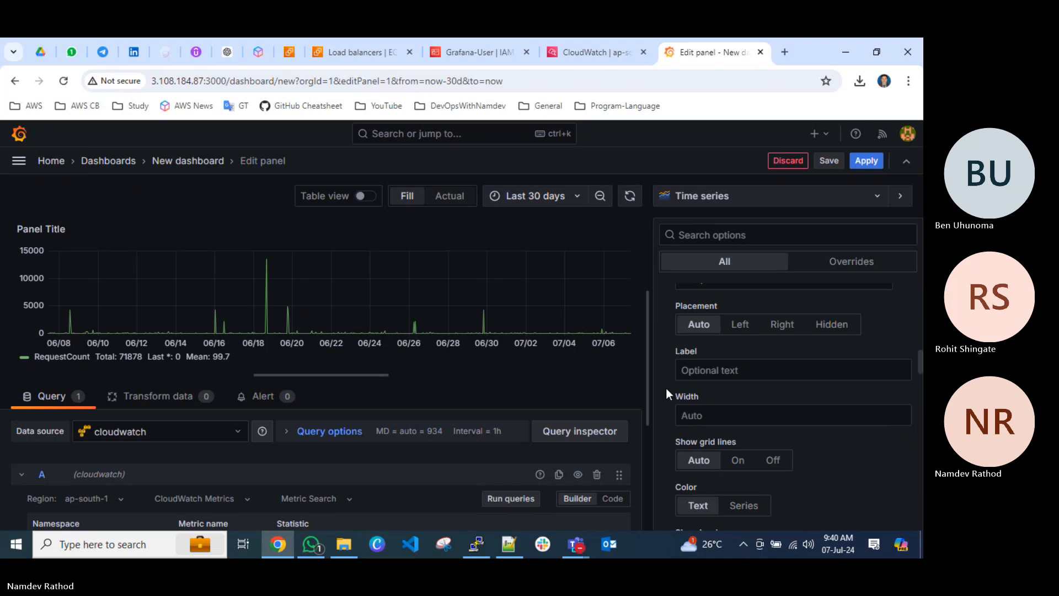
pyautogui.scroll(-1, 710, 411)
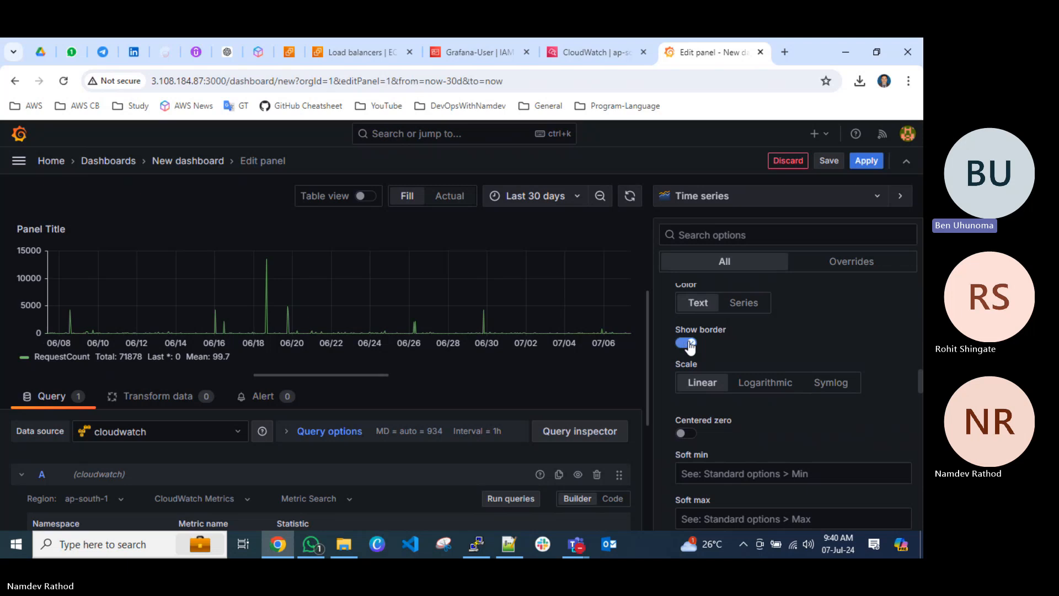
pyautogui.scroll(-1, 773, 452)
pyautogui.click(682, 367)
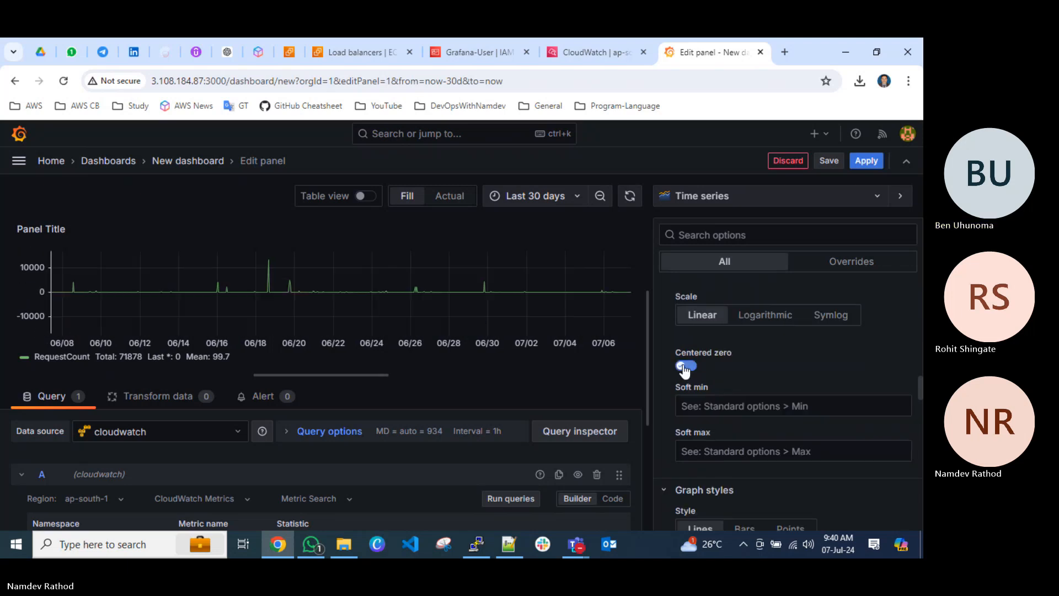
# Review the time series panel's graph styles, standard options, value mappings and thresholds.
pyautogui.scroll(-5, 808, 428)
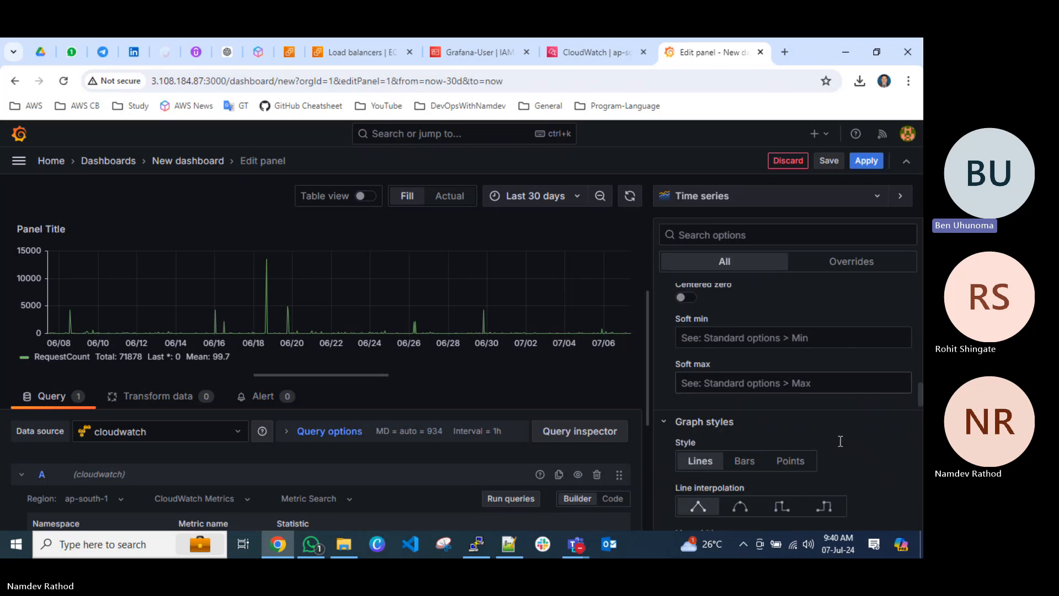
pyautogui.scroll(-3, 740, 422)
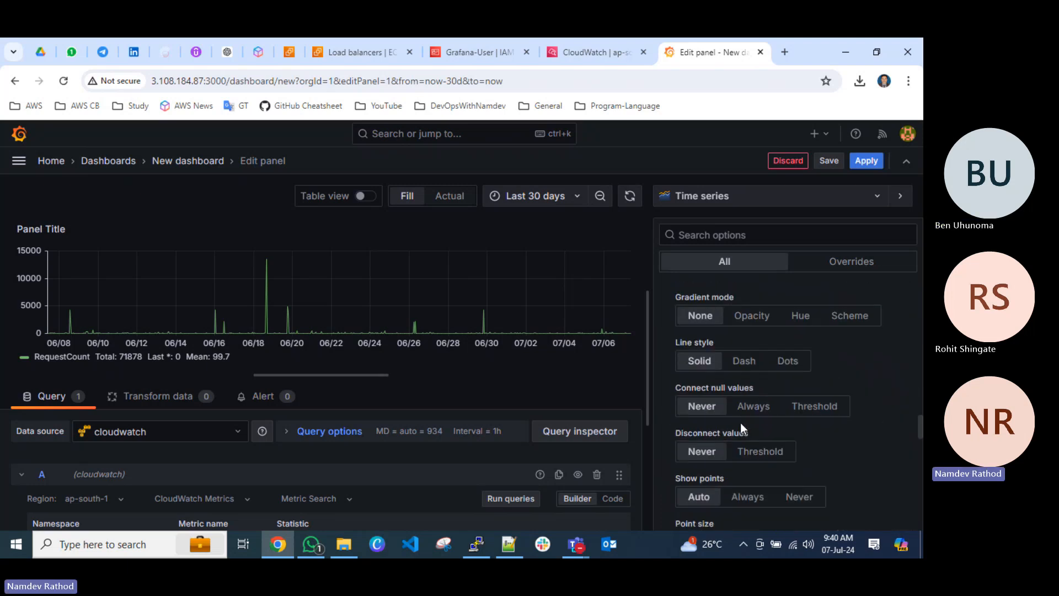
pyautogui.scroll(-4, 740, 422)
pyautogui.scroll(-3, 740, 428)
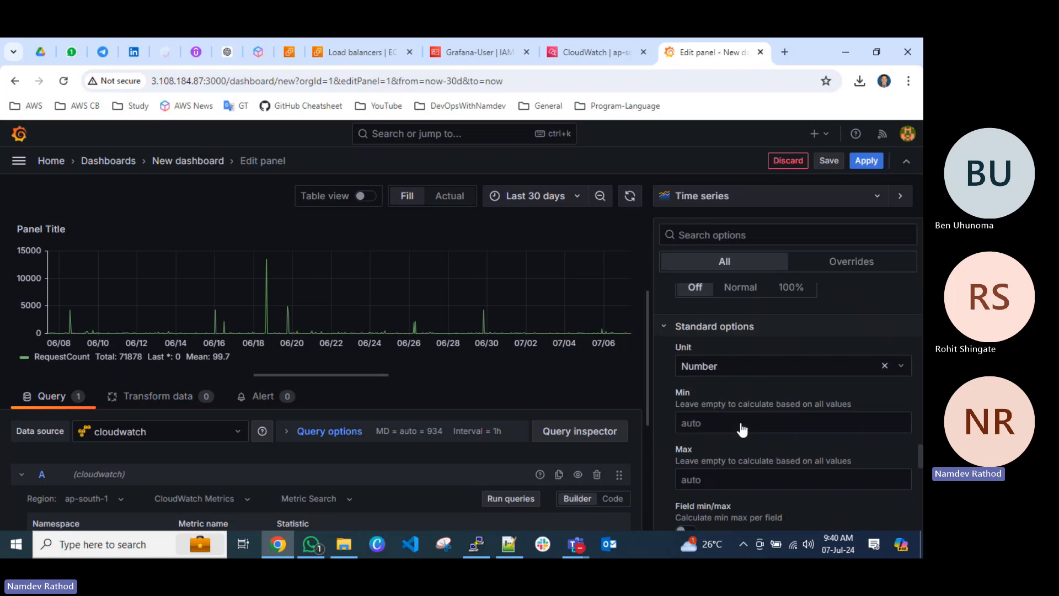
pyautogui.scroll(-5, 719, 424)
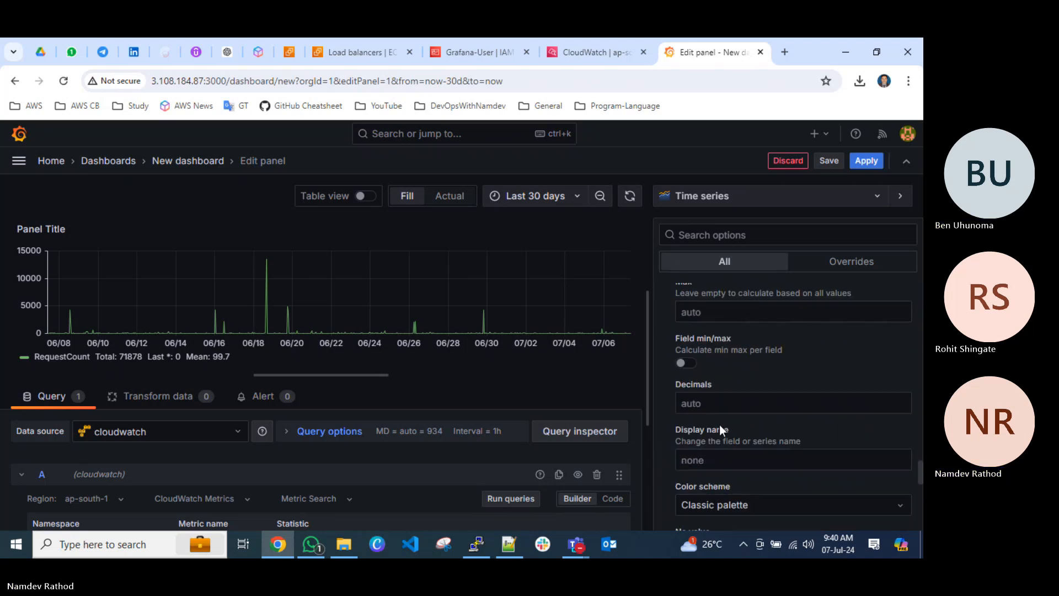
pyautogui.scroll(2, 719, 424)
pyautogui.scroll(-5, 719, 424)
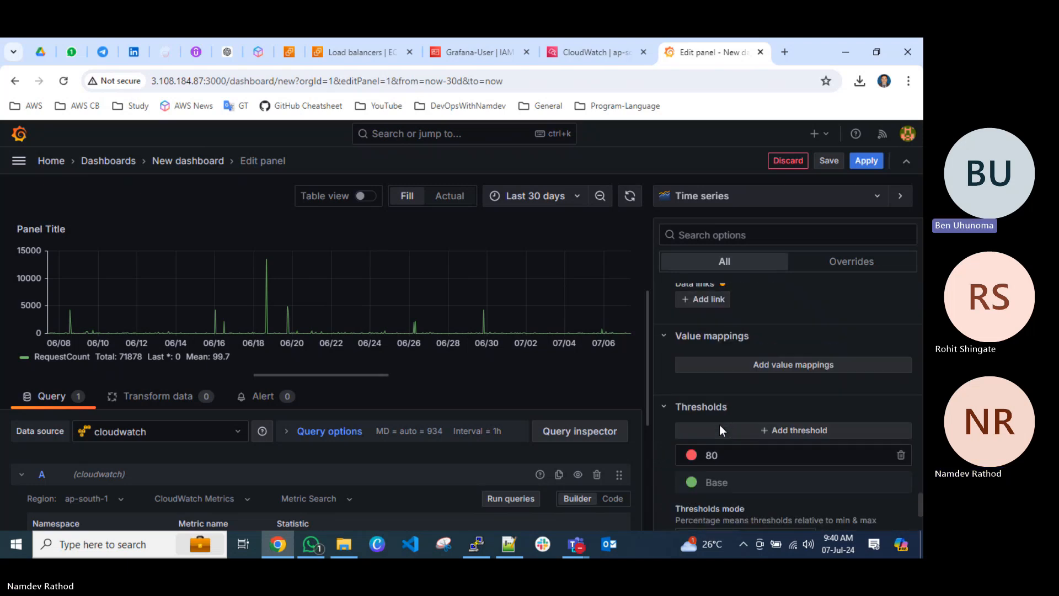
pyautogui.scroll(10, 719, 427)
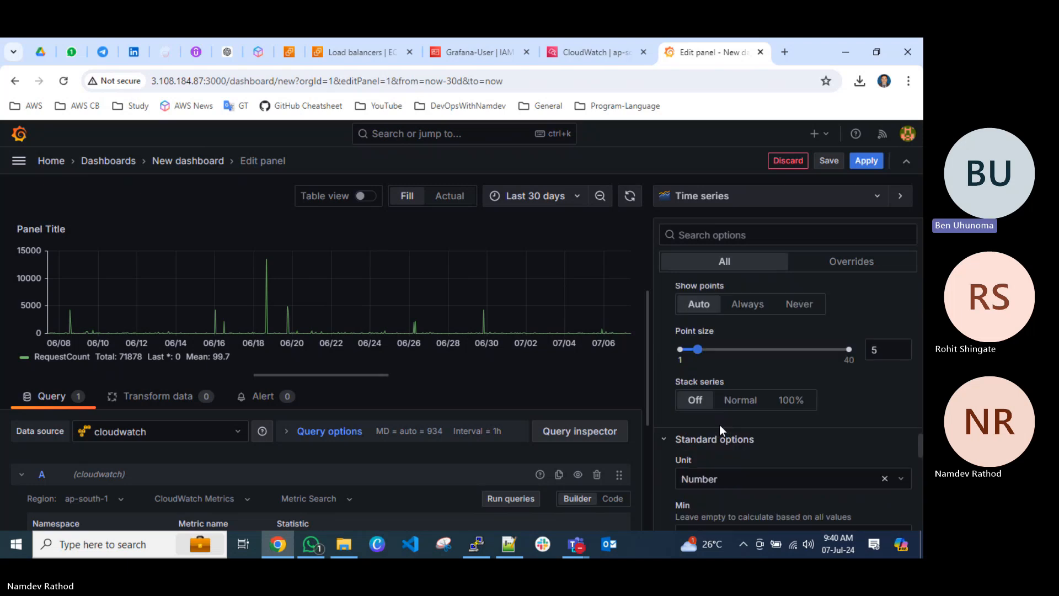
pyautogui.scroll(3, 719, 424)
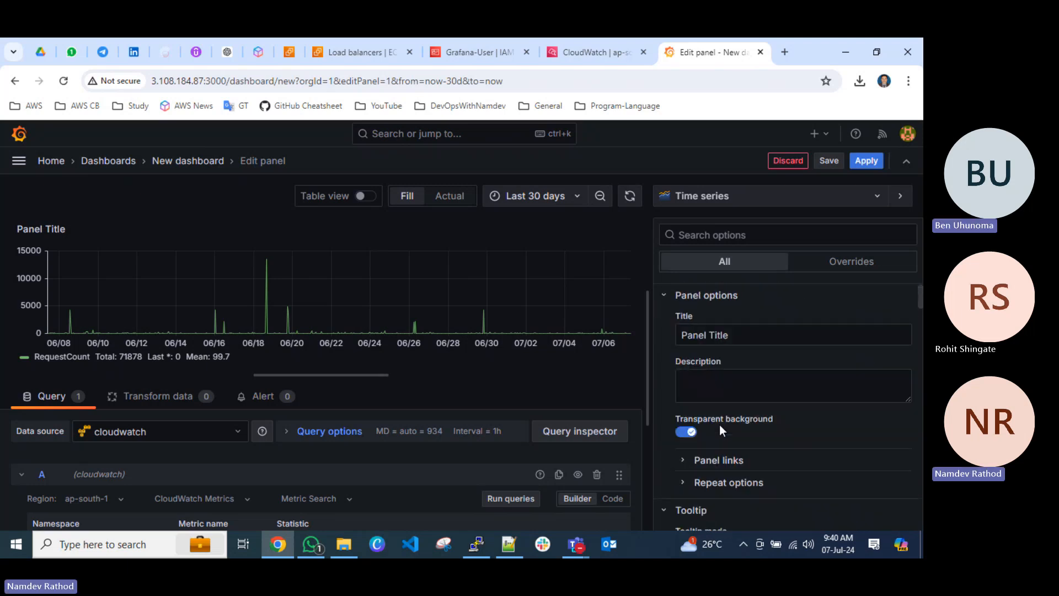
# Save the dashboard in the Dashboards folder with the title Load Balancer - Traffic.
pyautogui.click(828, 160)
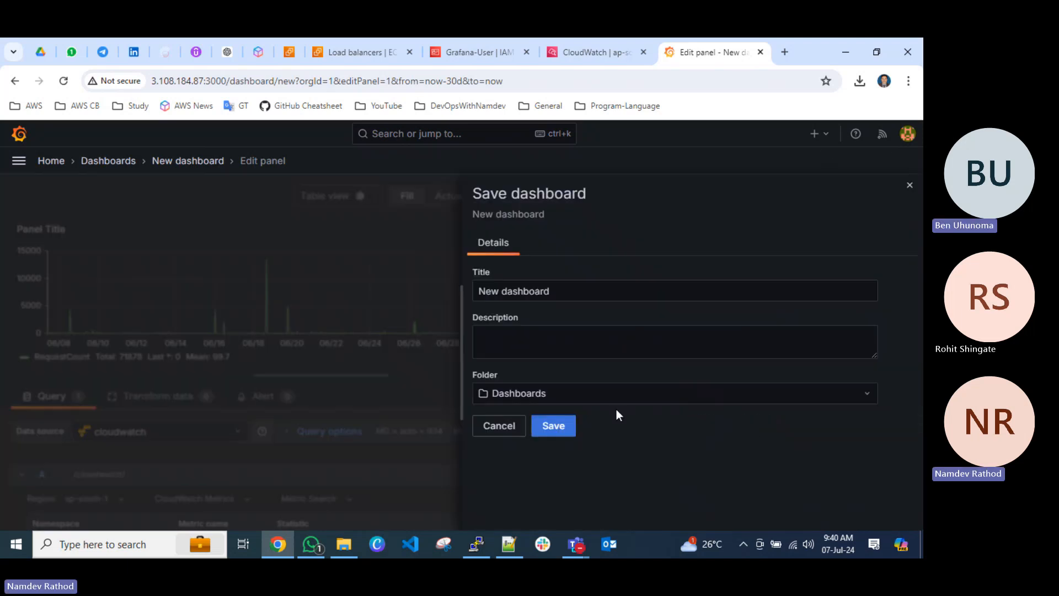
pyautogui.moveTo(561, 293); pyautogui.dragTo(455, 292)
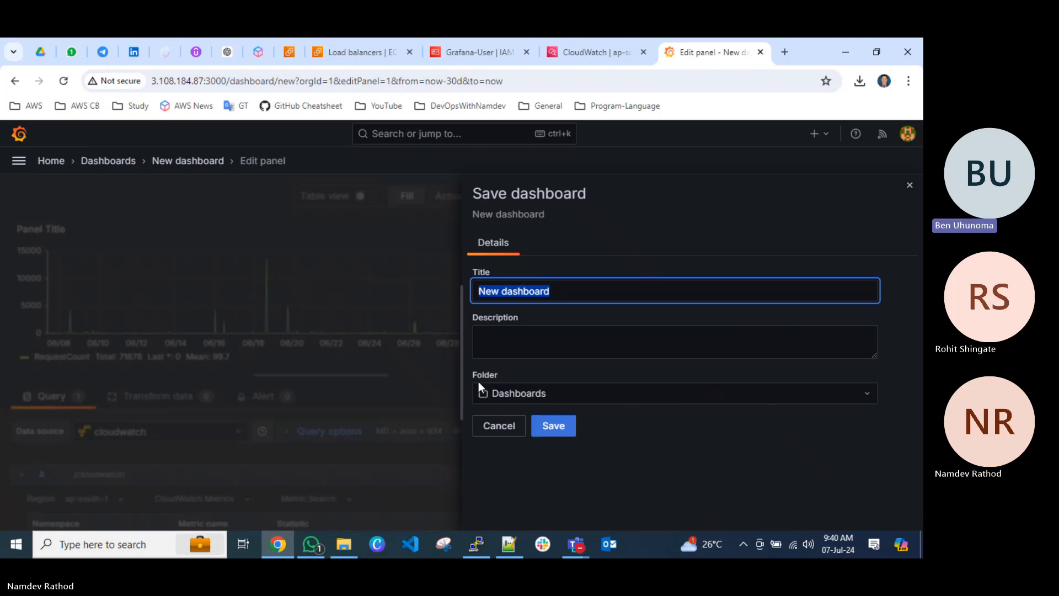
pyautogui.write('Load Balan')
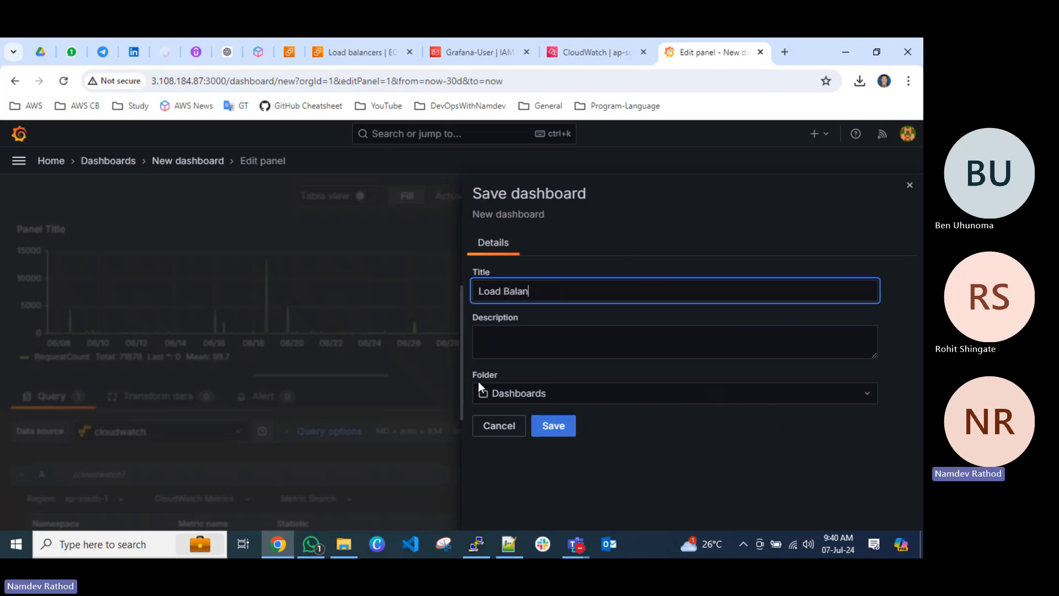
pyautogui.write('cer - Traffic')
pyautogui.click(551, 426)
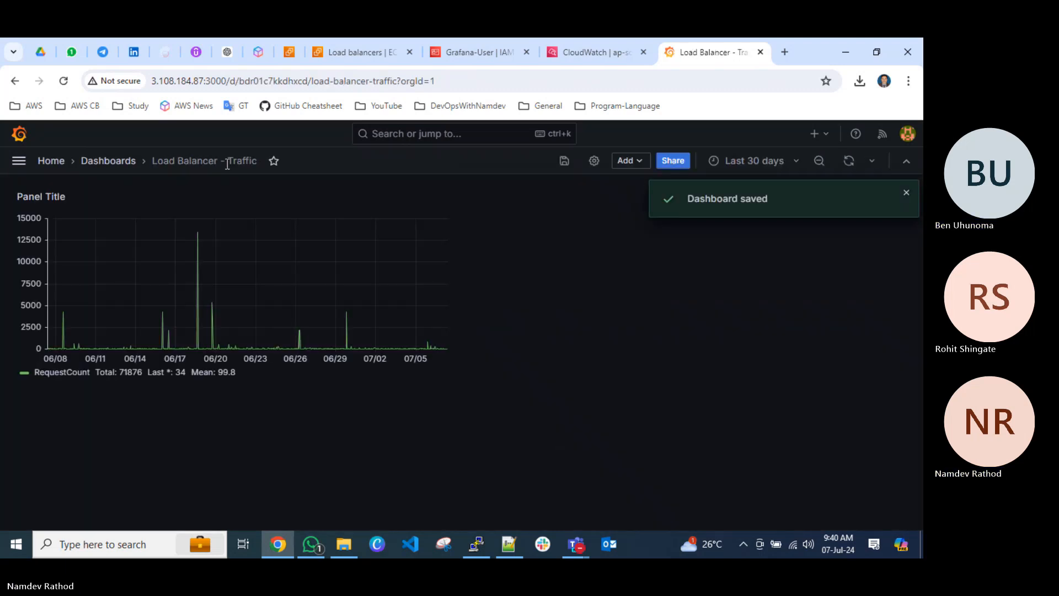
# Open the Lambda Logs dashboard from the dashboards list and edit its Prod Server Logs panel.
pyautogui.click(108, 161)
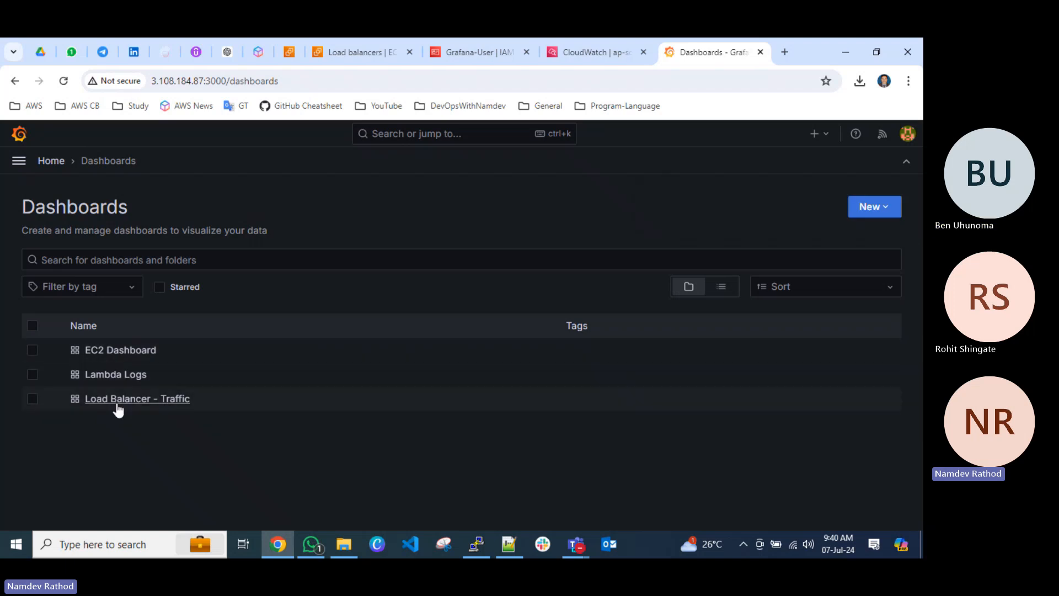
pyautogui.click(113, 374)
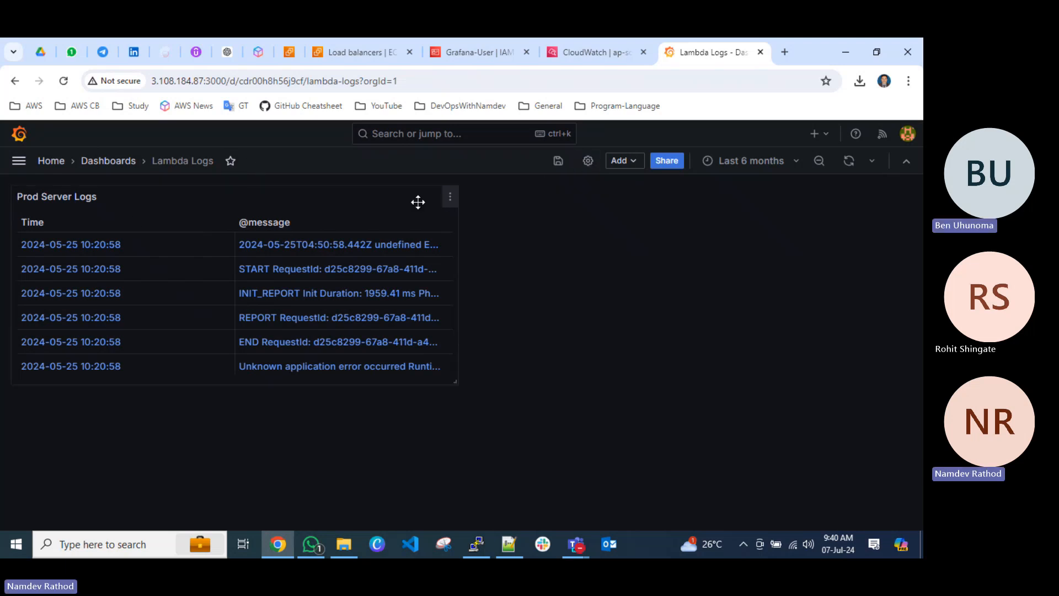
pyautogui.click(451, 198)
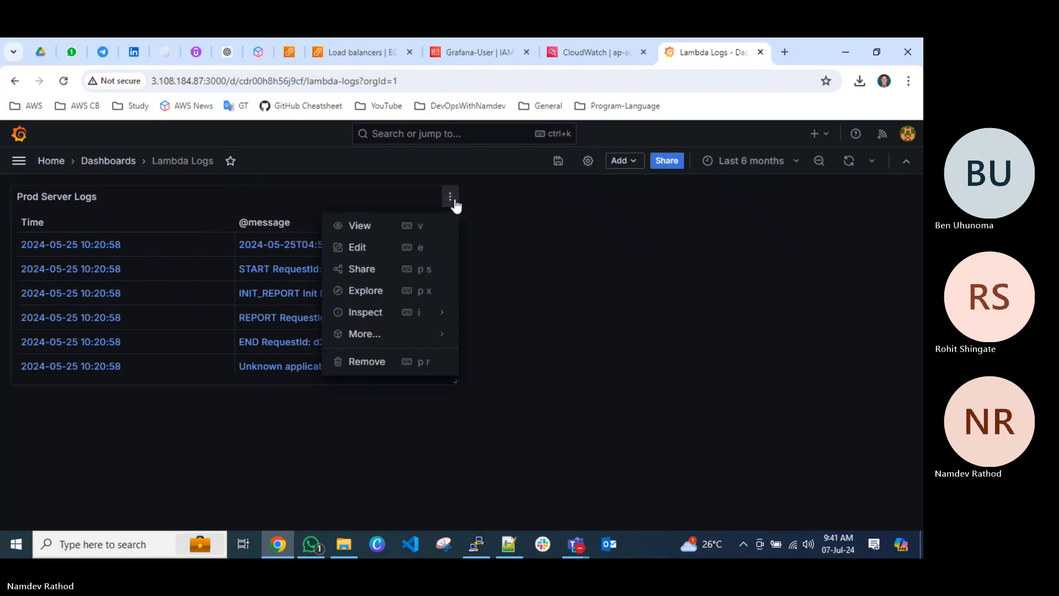
pyautogui.click(374, 249)
# Try the Text visualization on the Prod Server Logs panel.
pyautogui.click(687, 197)
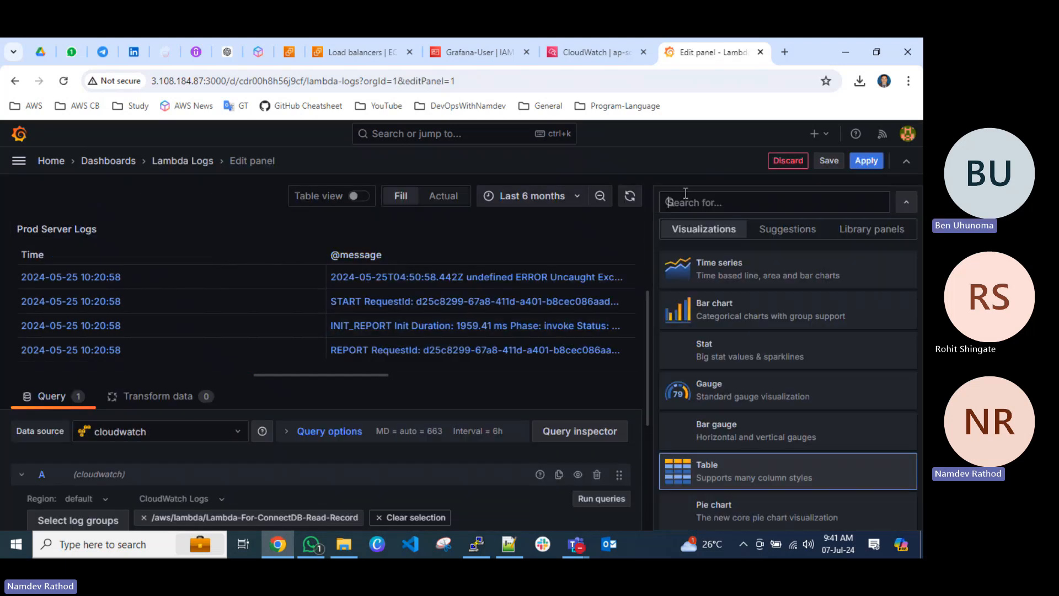
pyautogui.write('text')
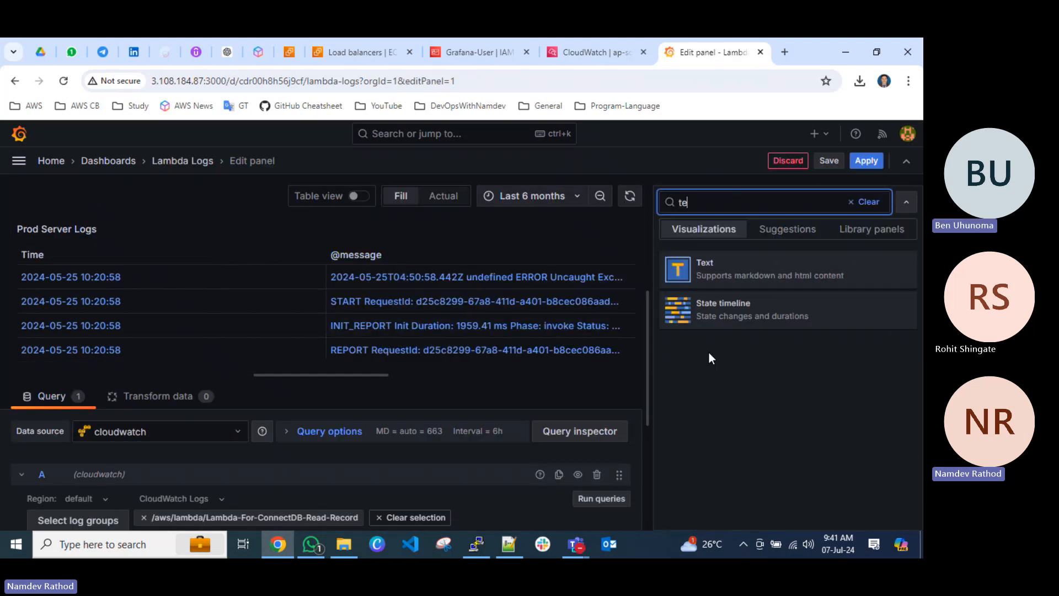
pyautogui.click(725, 282)
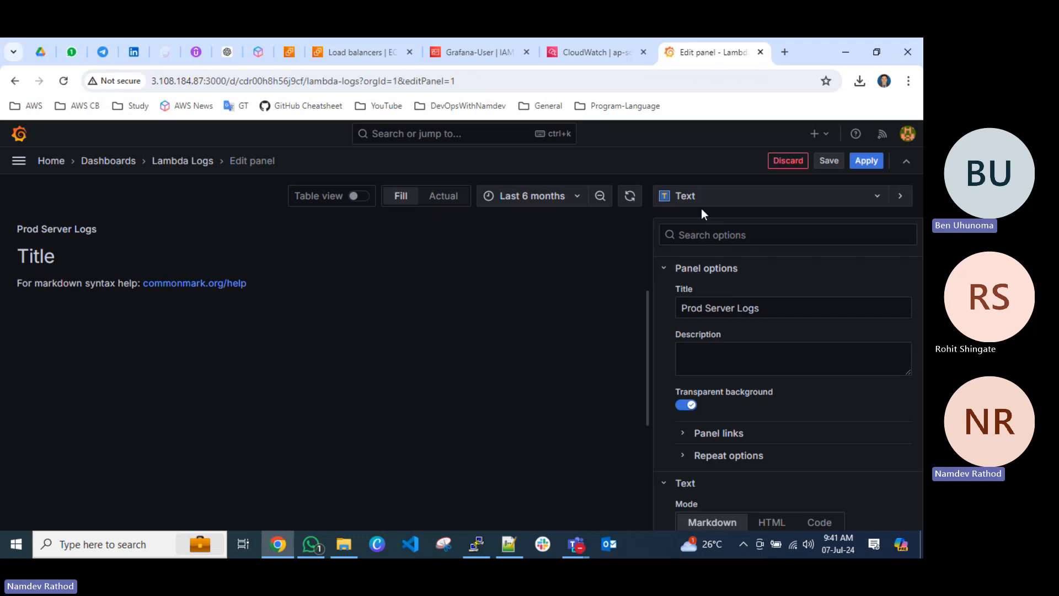
# Browse the available visualization types and change the Prod Server Logs panel to Logs.
pyautogui.click(684, 196)
pyautogui.scroll(-3, 726, 406)
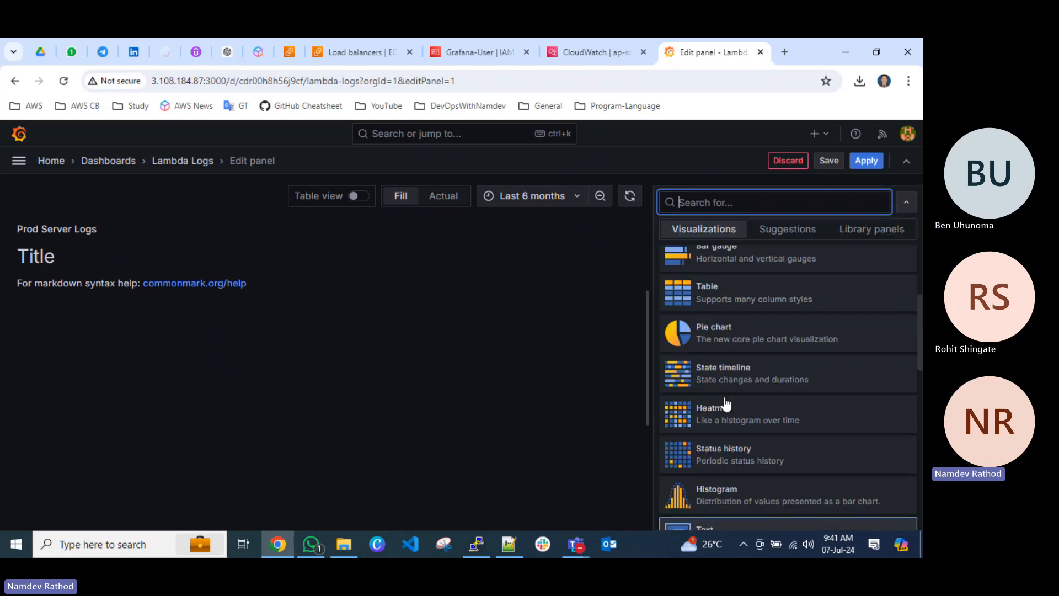
pyautogui.scroll(-5, 726, 406)
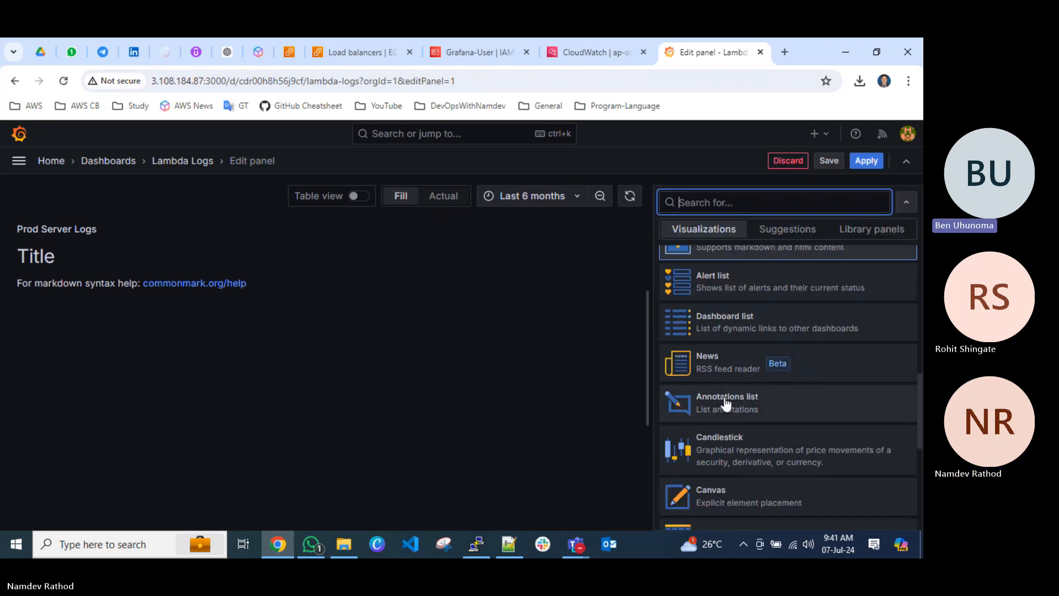
pyautogui.scroll(-3, 768, 402)
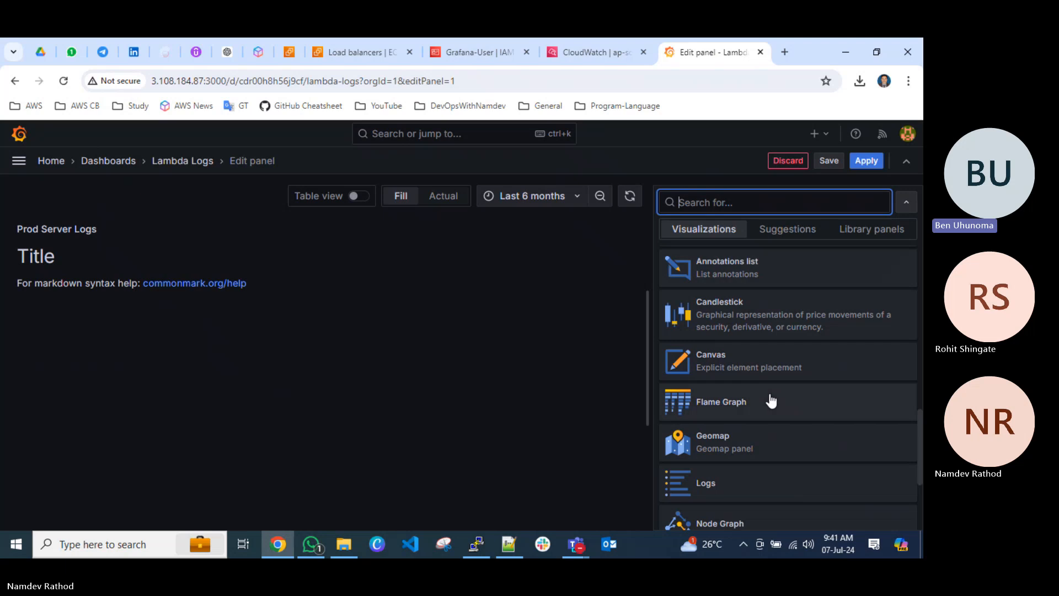
pyautogui.scroll(-4, 770, 401)
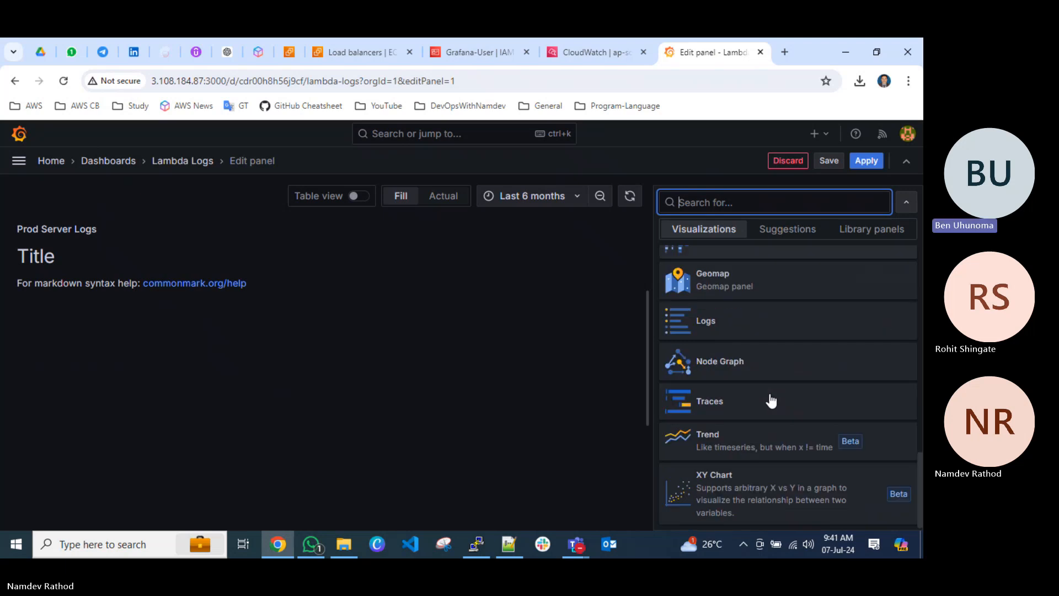
pyautogui.click(724, 323)
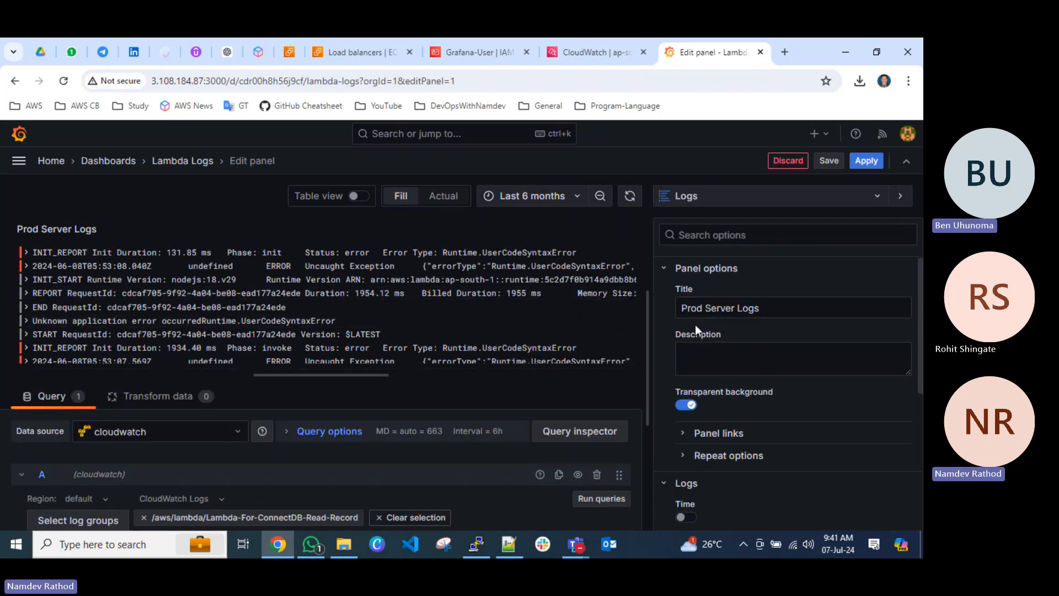
# Save the Lambda Logs dashboard and apply the panel changes to return to the dashboard.
pyautogui.click(827, 161)
pyautogui.click(556, 367)
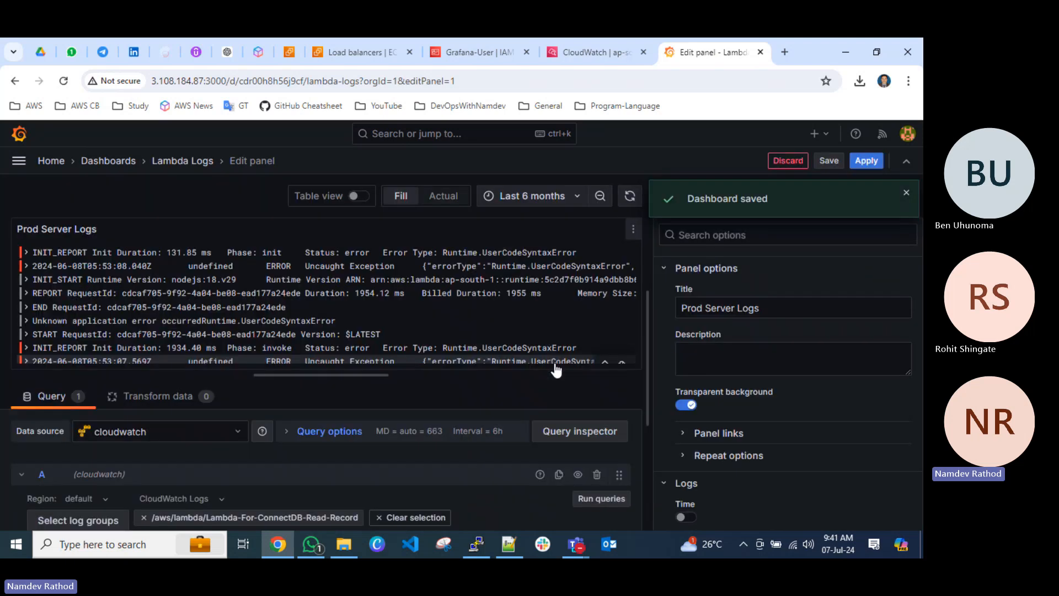
pyautogui.click(866, 161)
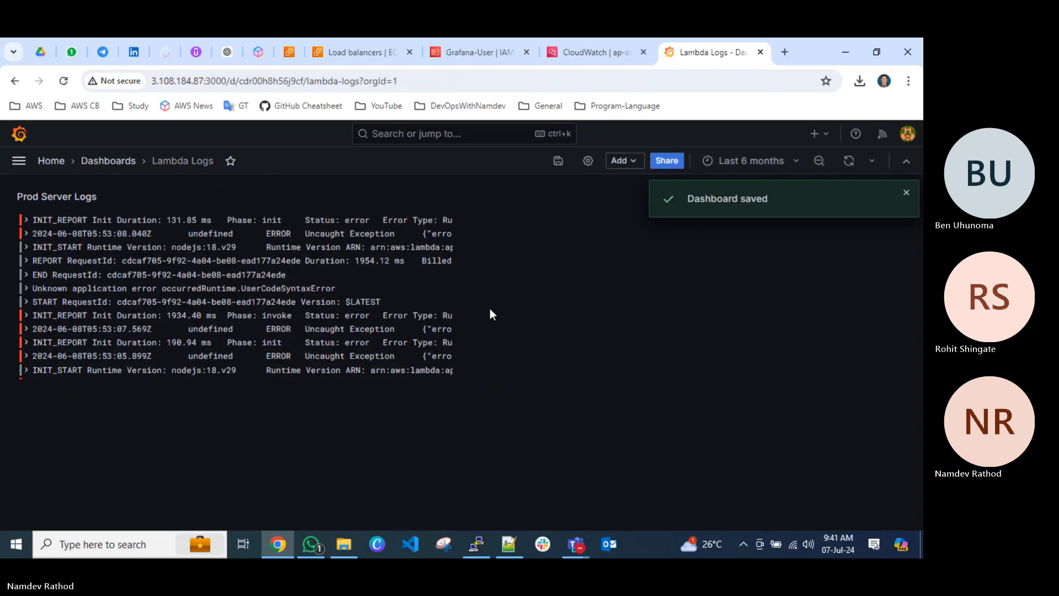
# Reopen the Lambda Logs dashboard, view its Prod Server Logs panel full-size and examine the first log entry's details.
pyautogui.click(110, 160)
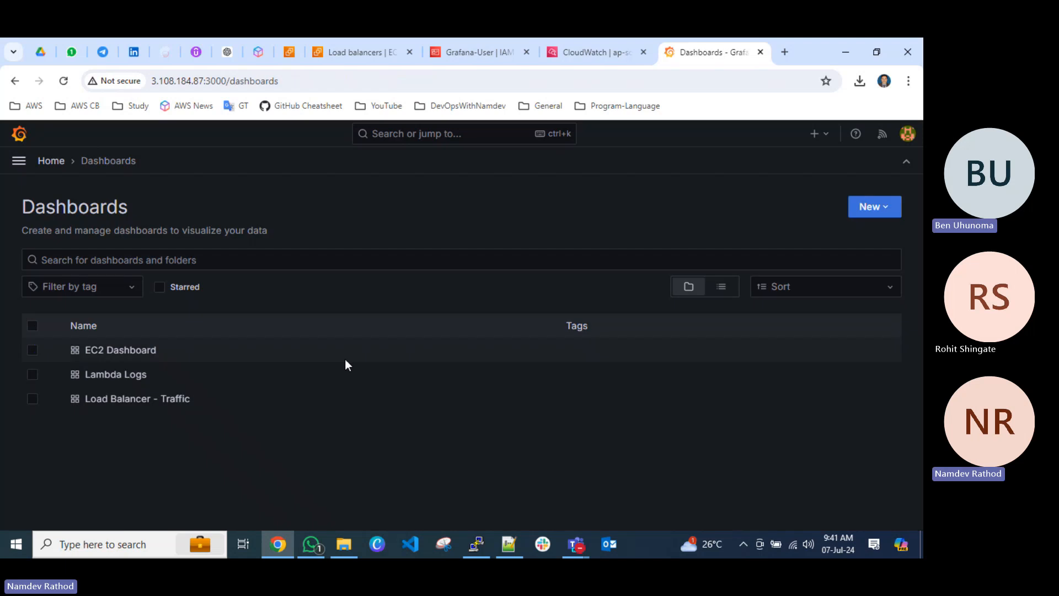
pyautogui.click(125, 375)
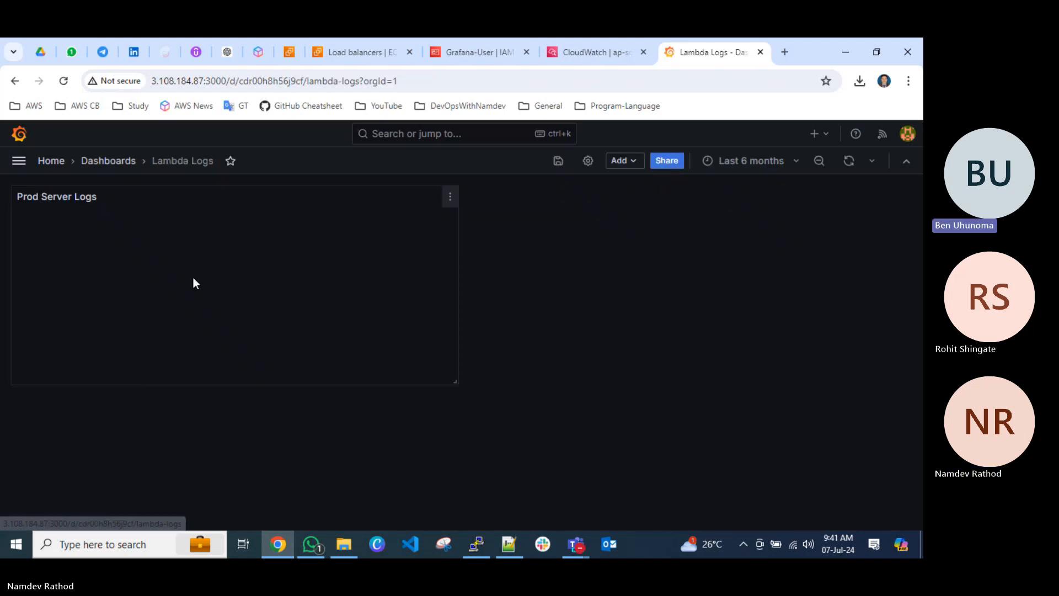
pyautogui.click(449, 197)
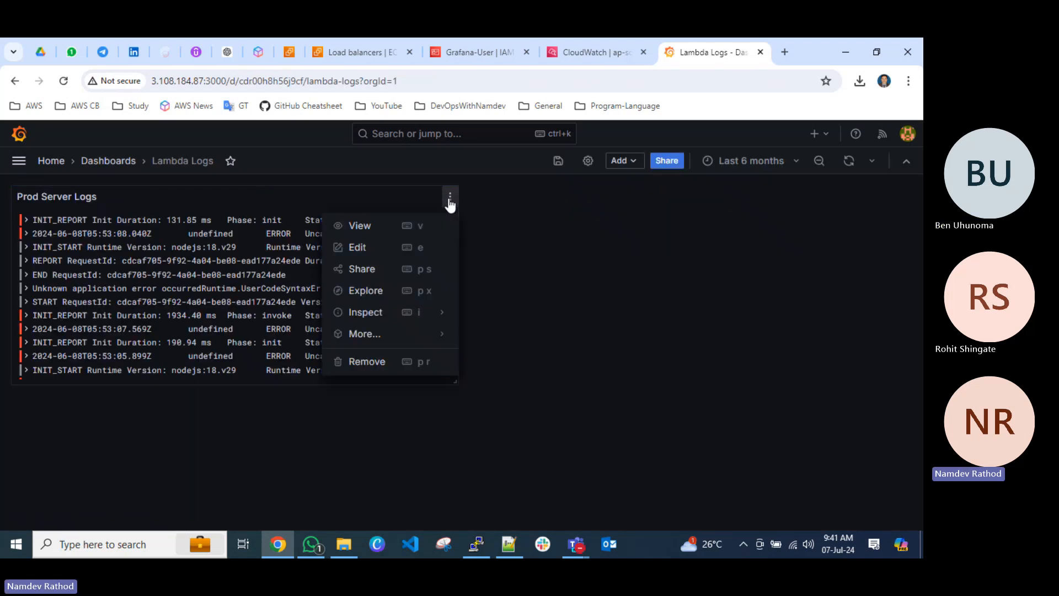
pyautogui.click(362, 229)
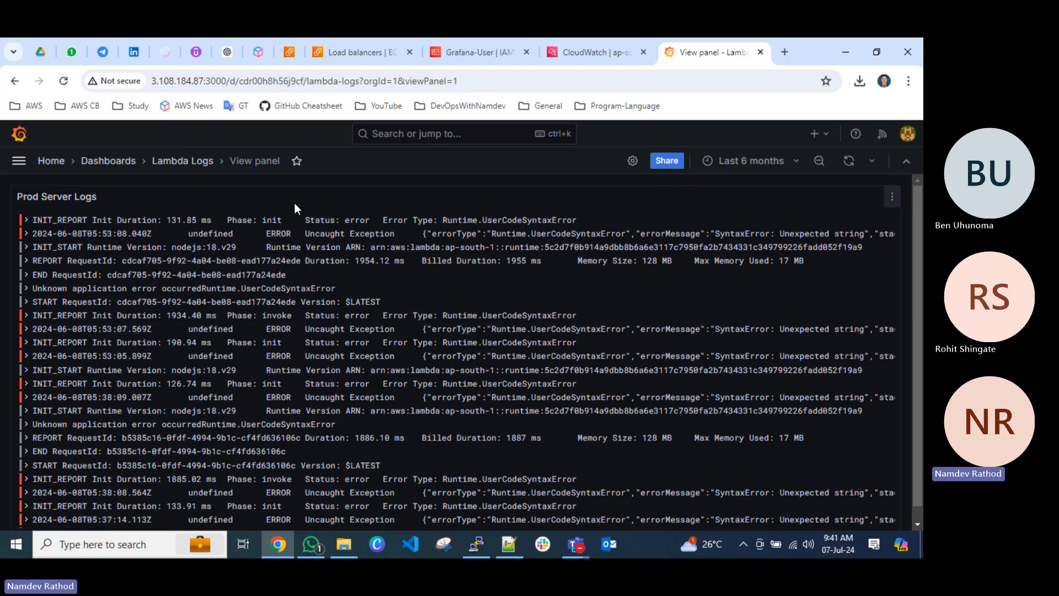
pyautogui.click(26, 222)
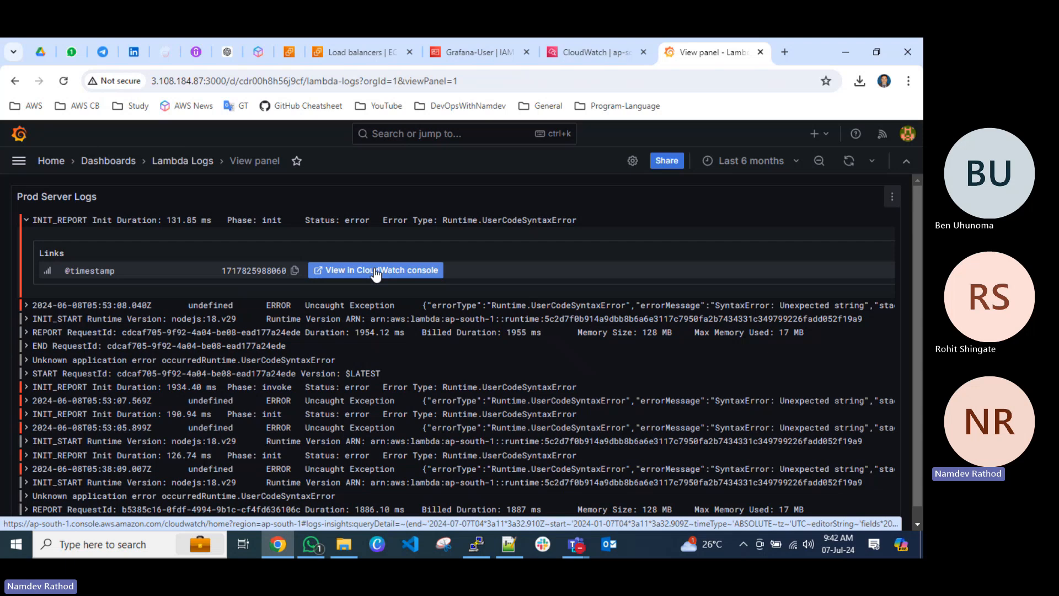
pyautogui.click(25, 220)
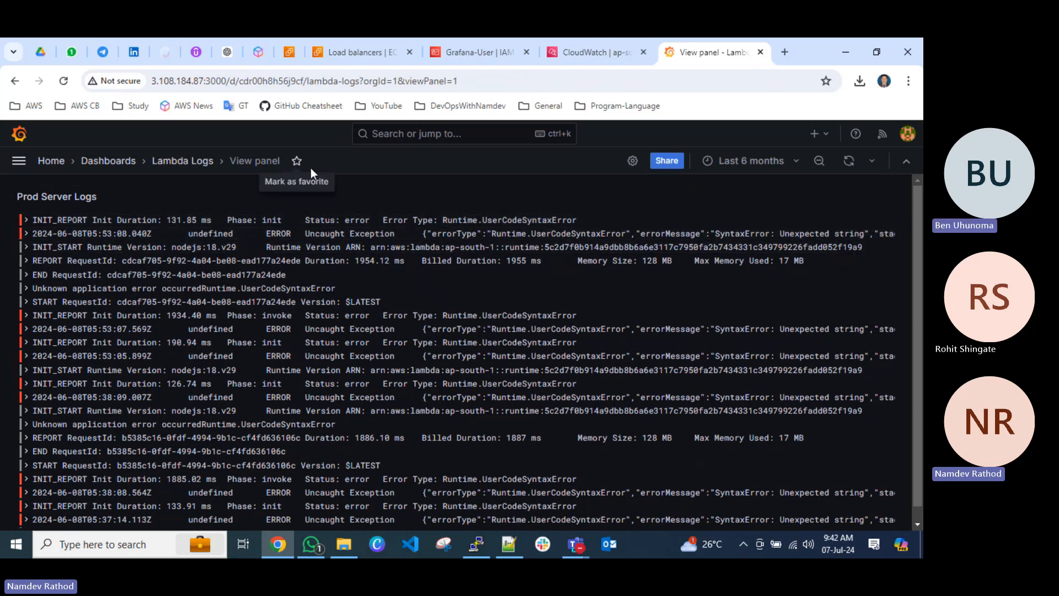
# Edit the Prod Server Logs panel, enable Time and Unique labels, and try Wrap lines before turning it off again.
pyautogui.click(200, 161)
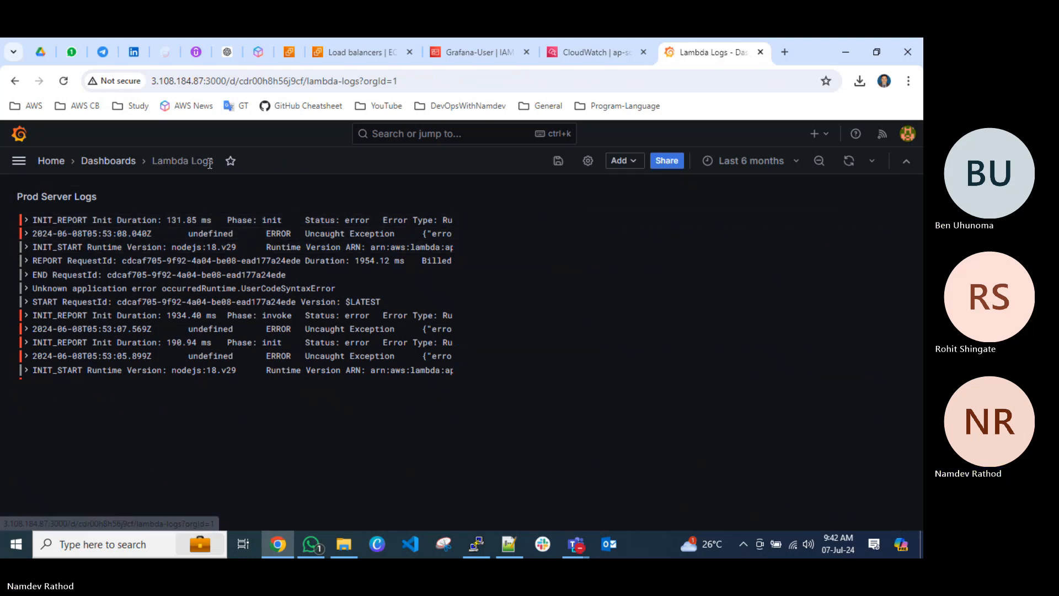
pyautogui.click(457, 201)
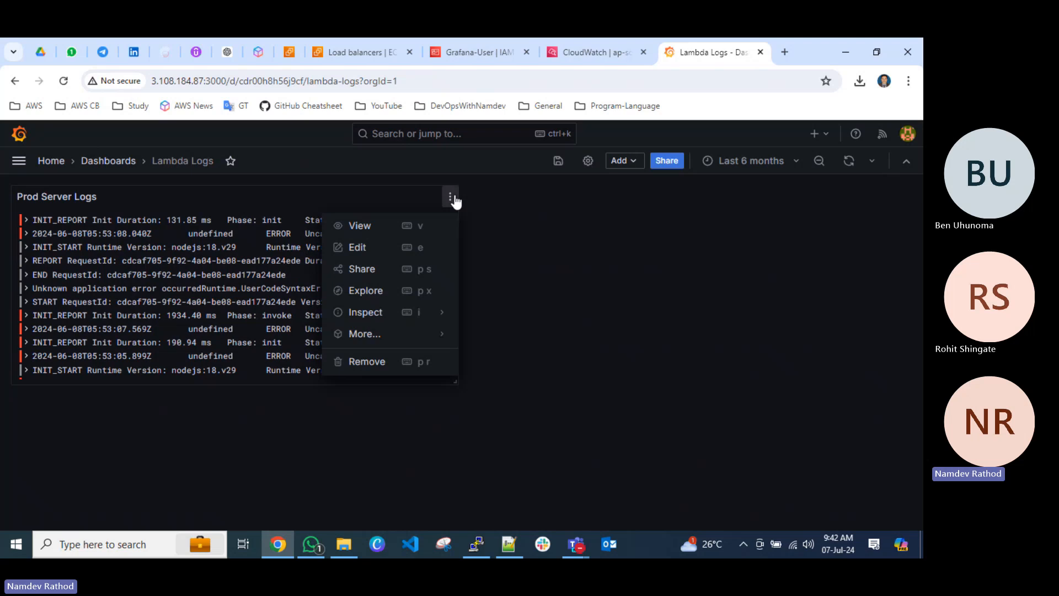
pyautogui.click(391, 251)
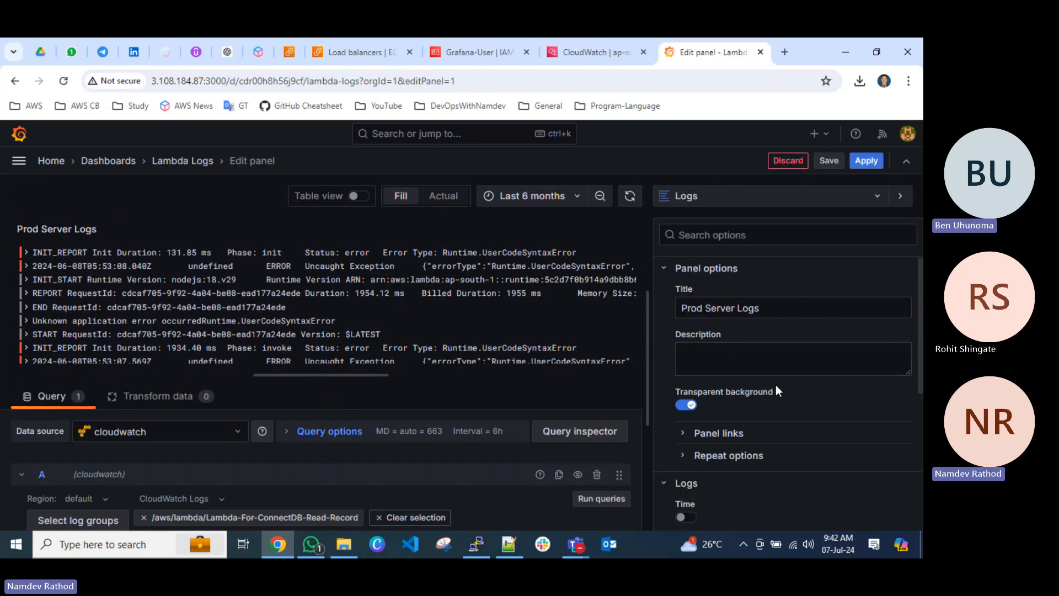
pyautogui.scroll(-3, 775, 386)
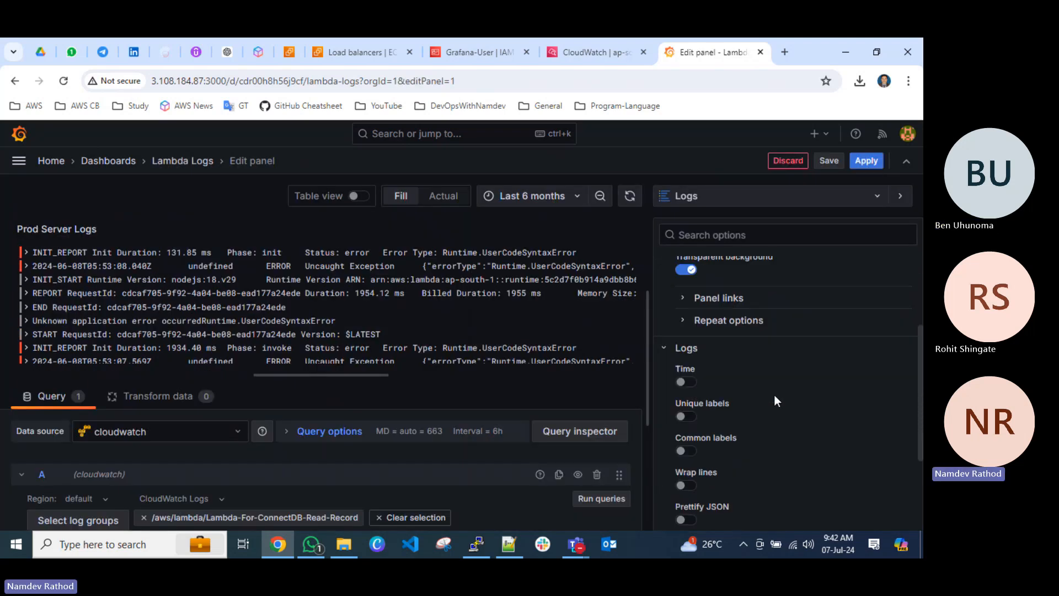
pyautogui.click(682, 383)
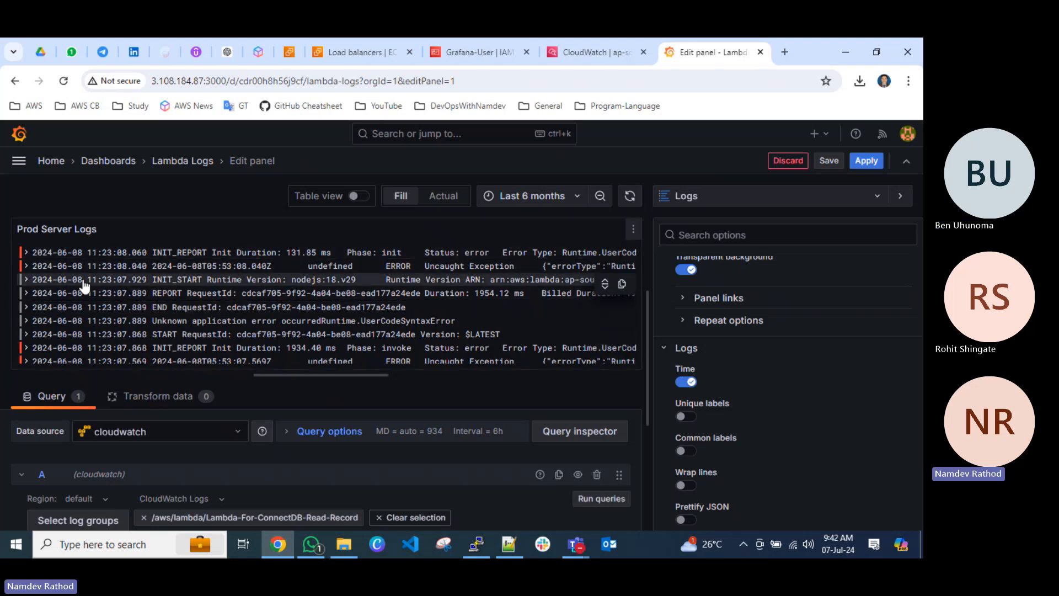
pyautogui.click(684, 417)
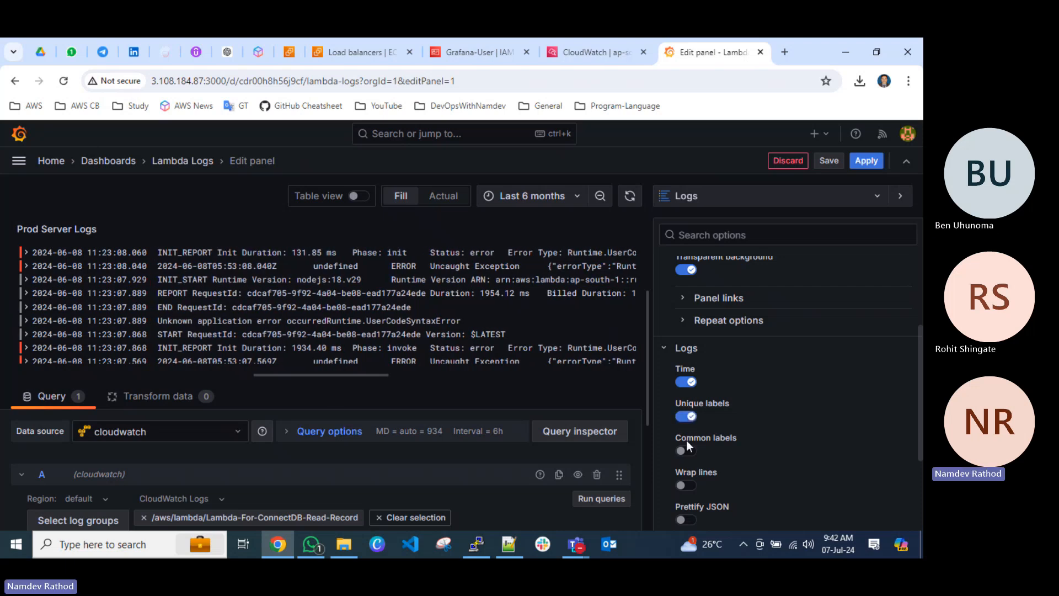
pyautogui.click(684, 486)
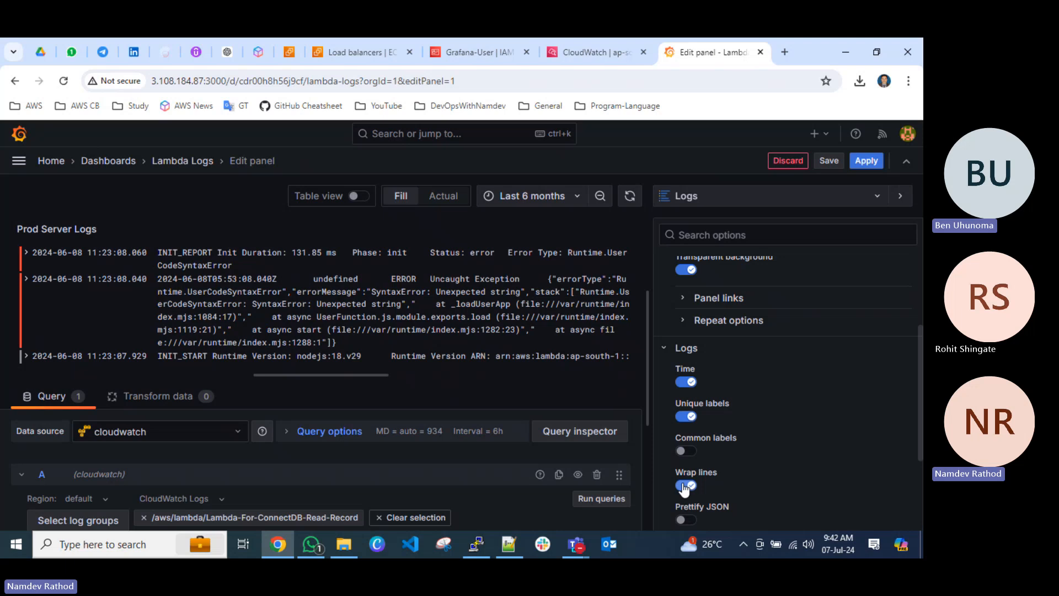
pyautogui.click(684, 487)
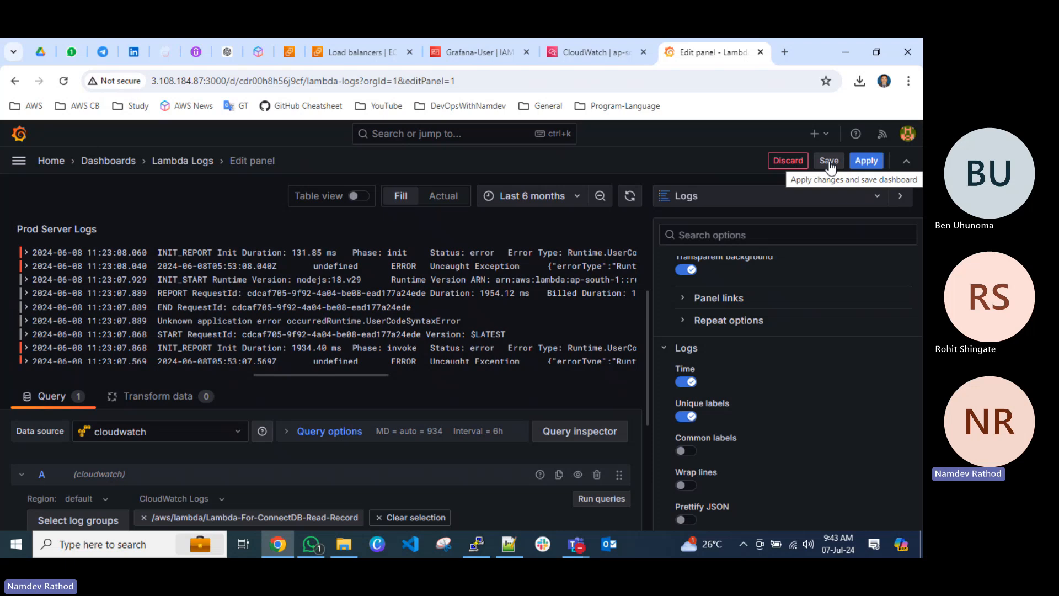
# Save the Lambda Logs dashboard with the new log options and apply them to return to the dashboard.
pyautogui.click(829, 161)
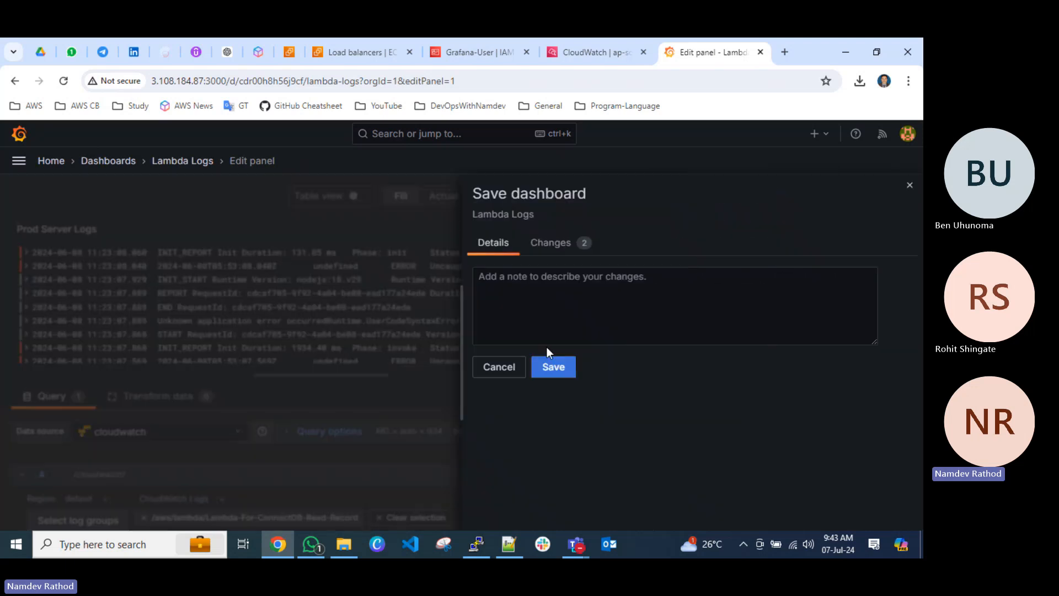
pyautogui.click(548, 369)
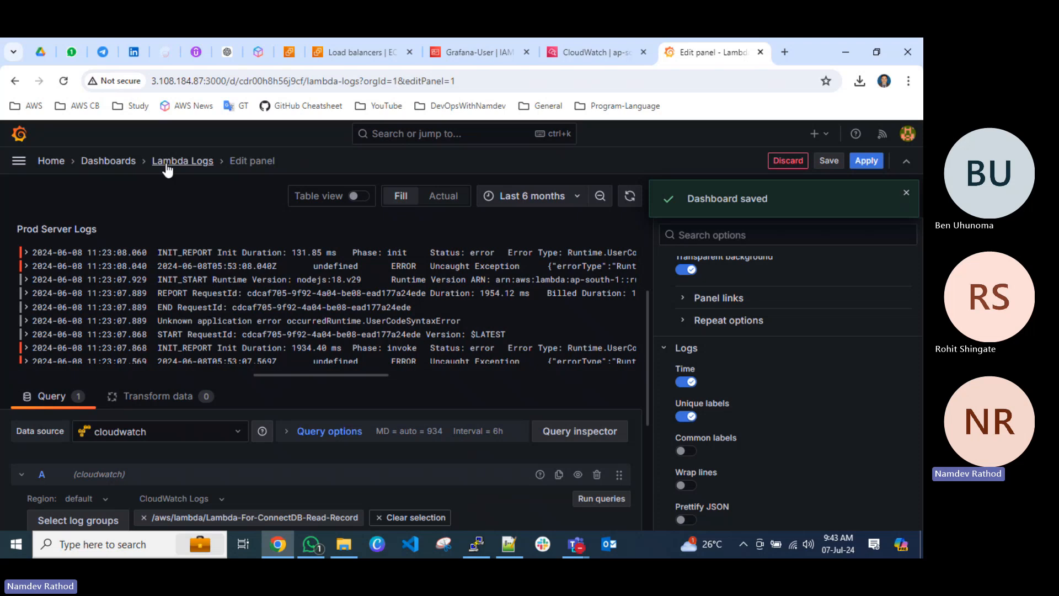
pyautogui.click(866, 161)
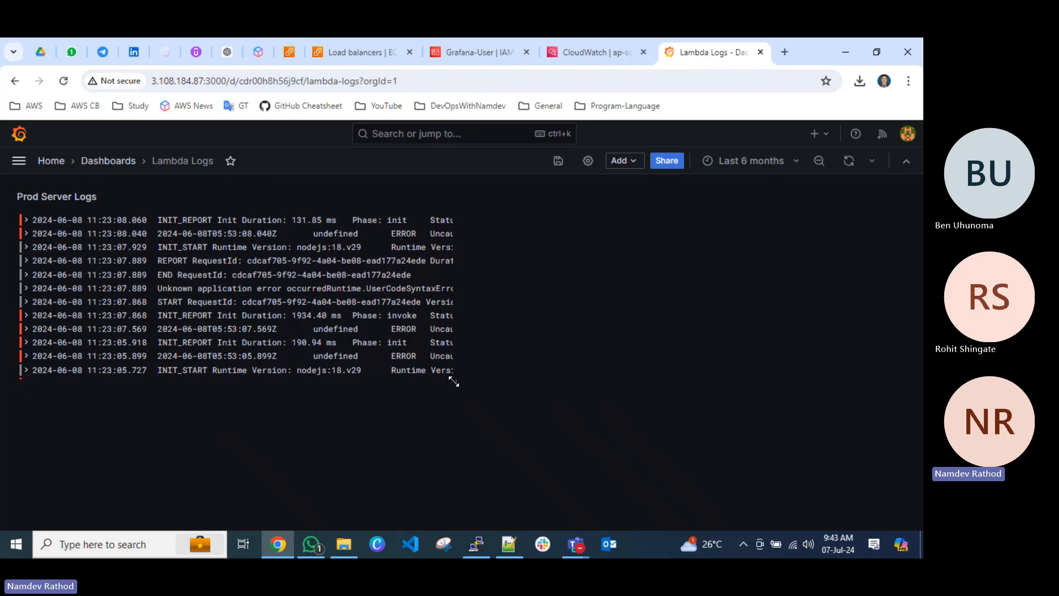
# Enlarge the Prod Server Logs panel to almost the full dashboard width and save the dashboard while leaving for the Dashboards list.
pyautogui.moveTo(454, 378); pyautogui.dragTo(846, 419)
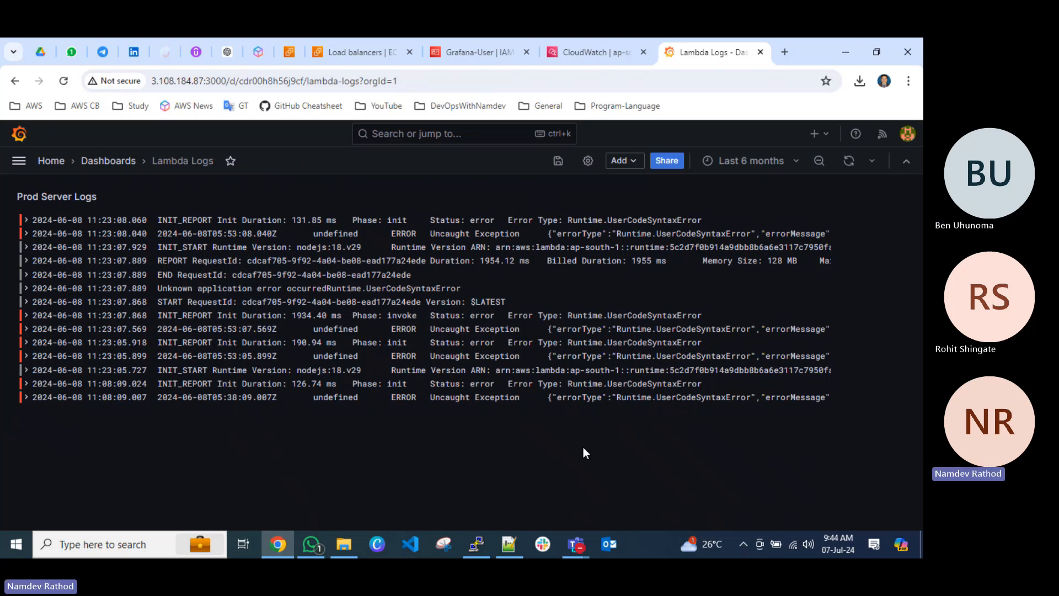
pyautogui.click(109, 161)
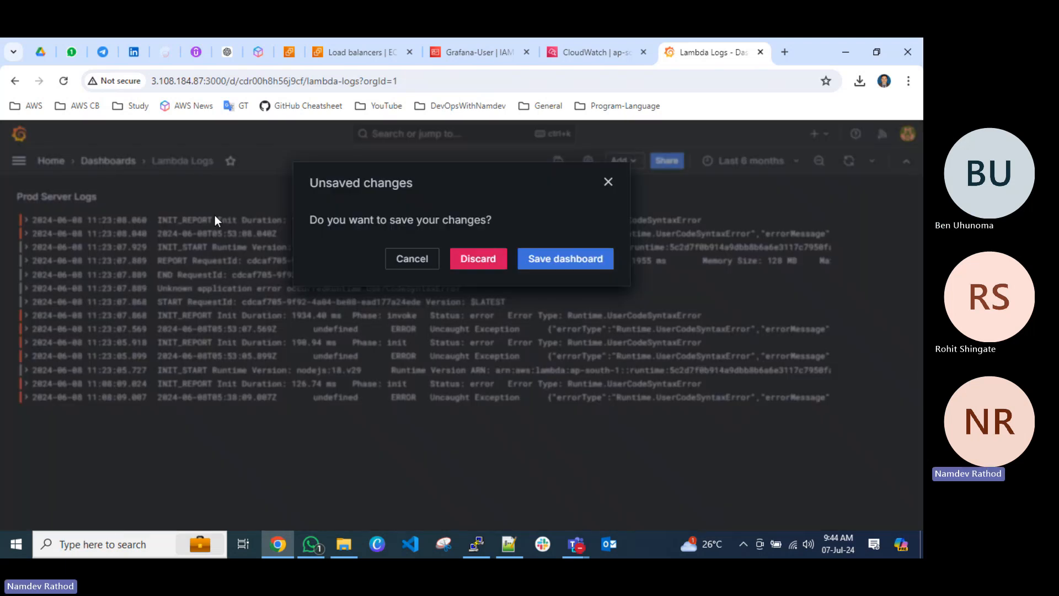
pyautogui.click(547, 266)
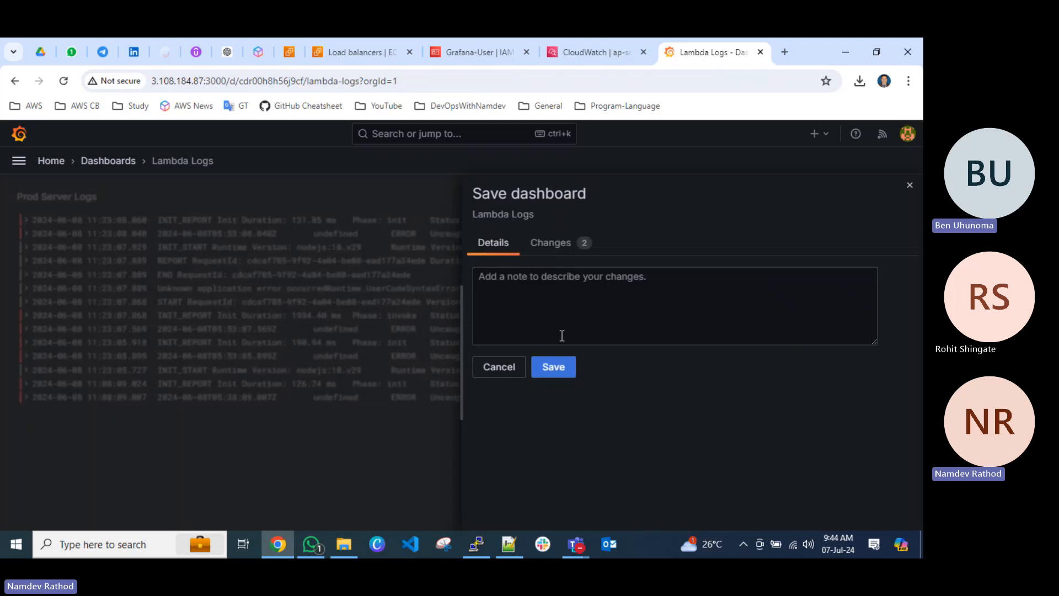
pyautogui.click(553, 365)
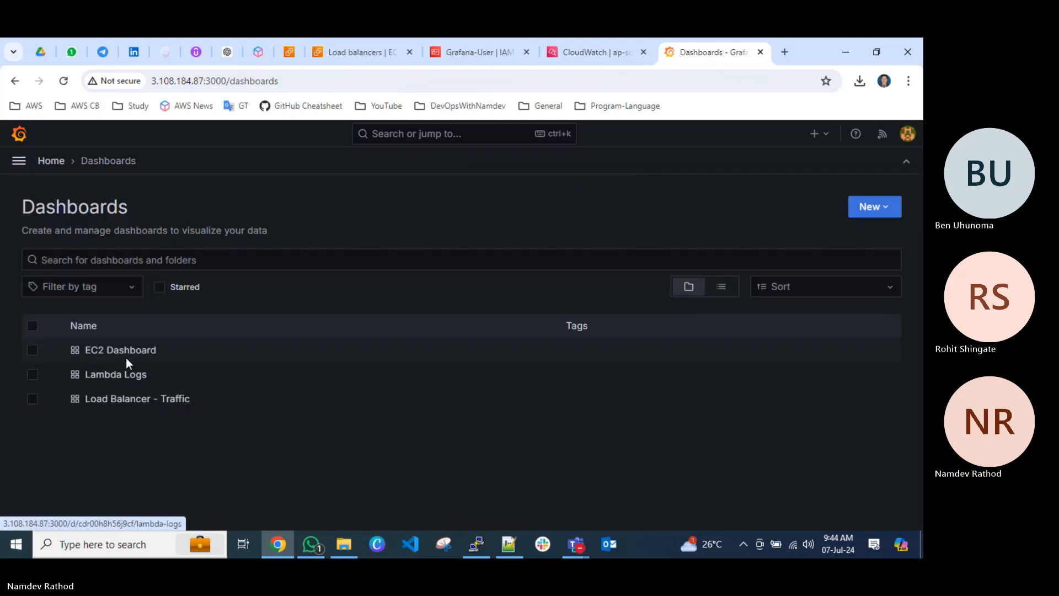
# Open the EC2 Dashboard and view its Prod Server CPUUtilization graph over the Last 6 months.
pyautogui.click(127, 353)
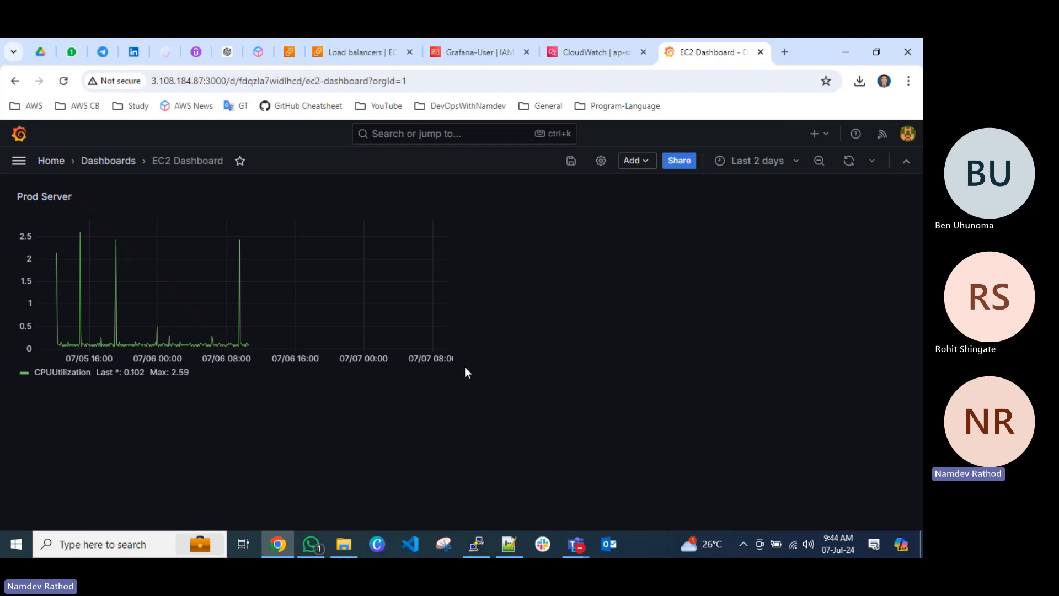
pyautogui.moveTo(456, 381)
pyautogui.mouseDown()
pyautogui.moveTo(867, 391)
pyautogui.moveTo(452, 367)
pyautogui.moveTo(463, 377)
pyautogui.mouseUp()
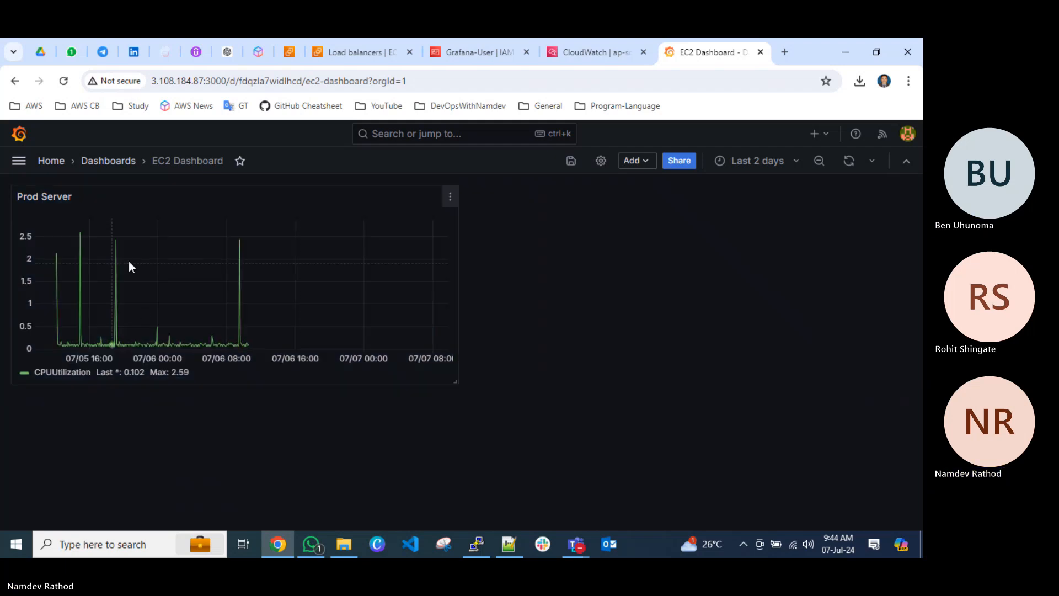
pyautogui.click(744, 161)
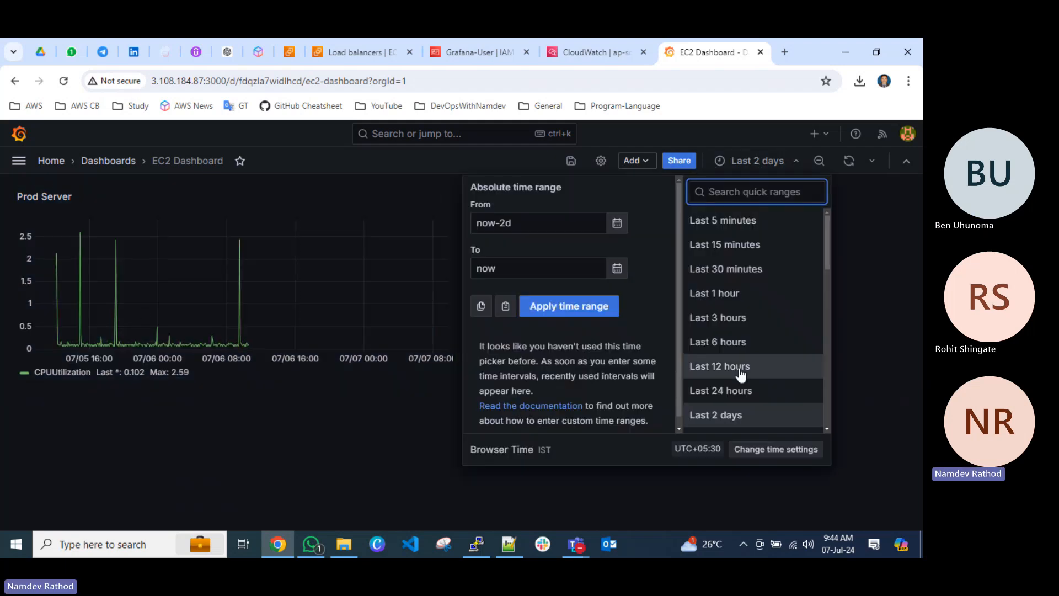
pyautogui.scroll(-4, 739, 369)
pyautogui.scroll(1, 737, 347)
pyautogui.click(740, 310)
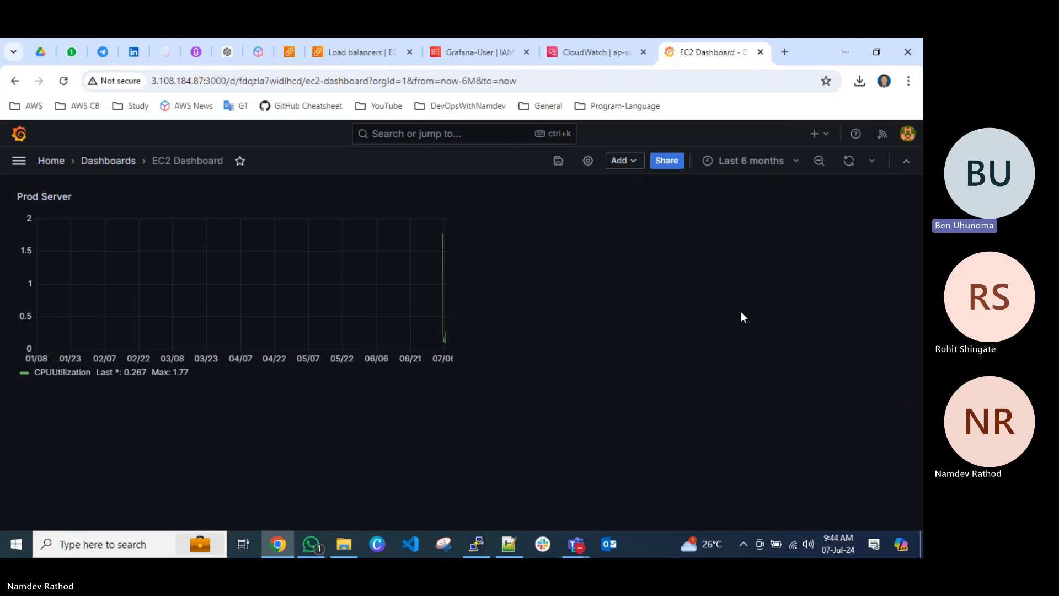
# Compare the CPUUtilization graph over the Last 30 days, Last 24 hours and Last 2 days.
pyautogui.click(742, 161)
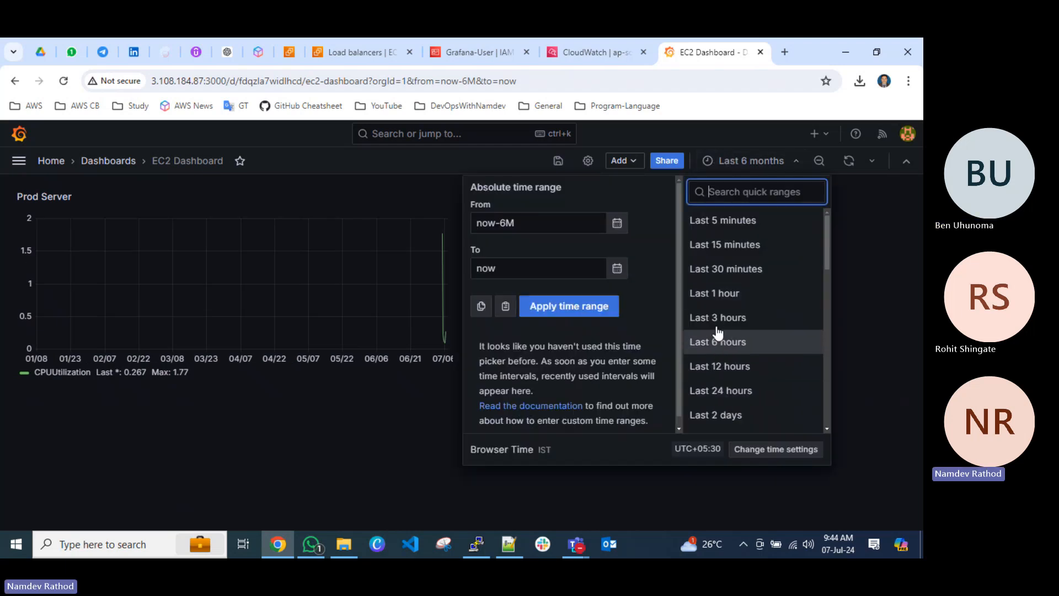
pyautogui.scroll(-1, 740, 393)
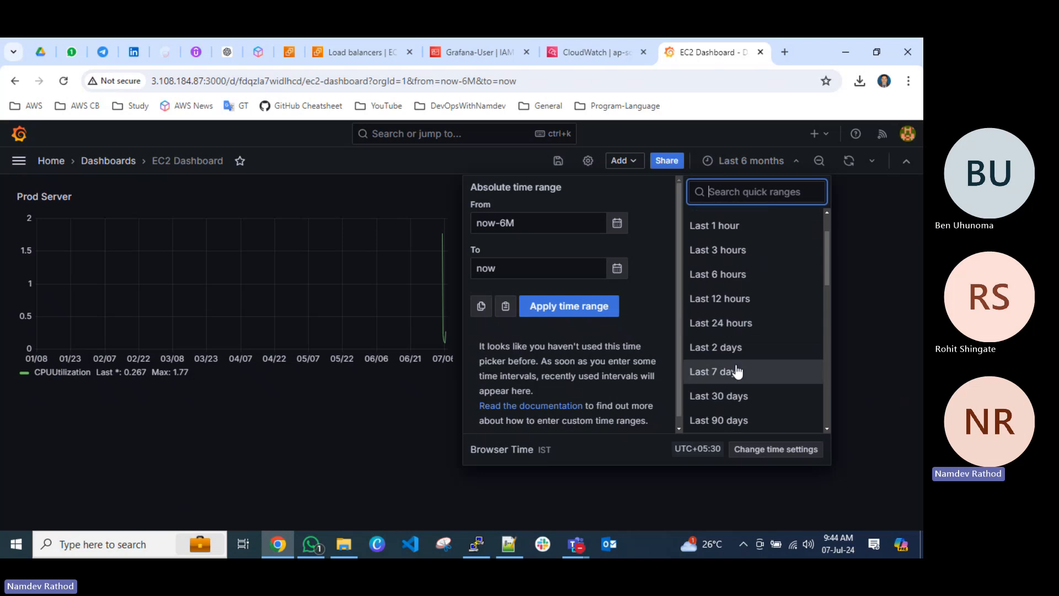
pyautogui.click(734, 398)
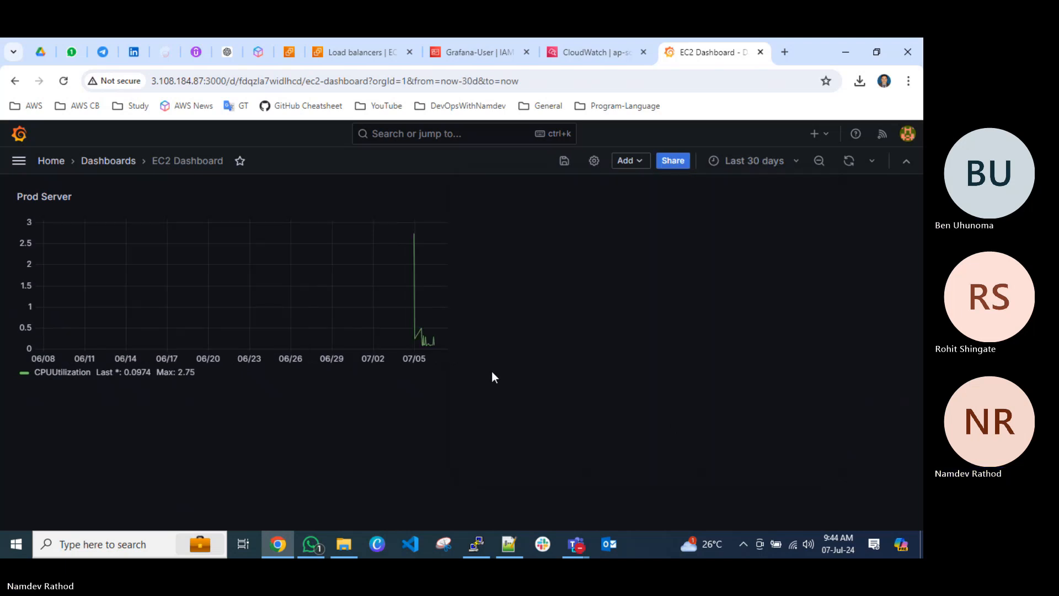
pyautogui.click(744, 167)
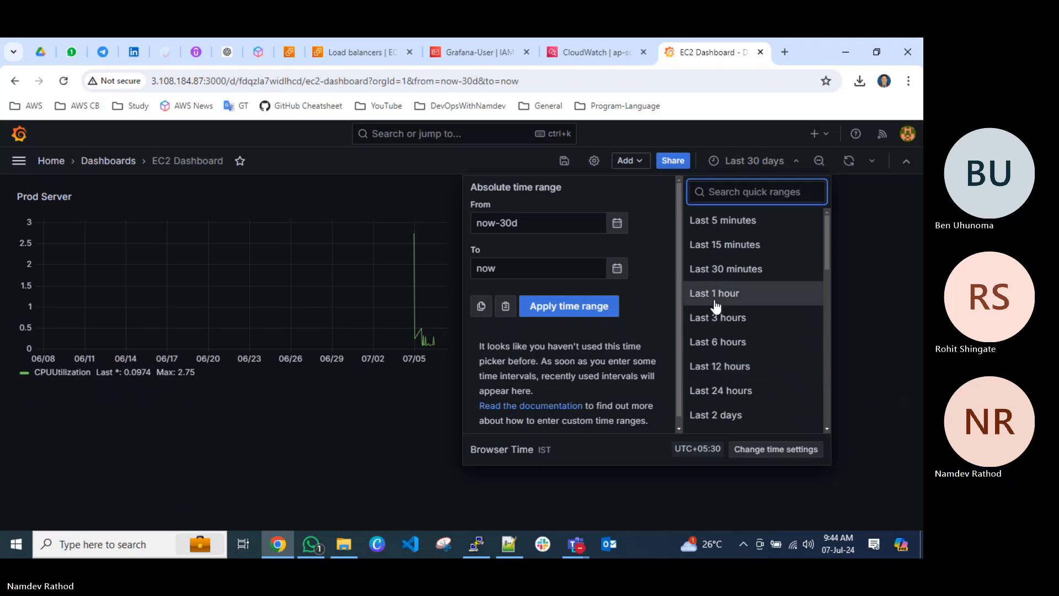
pyautogui.click(729, 398)
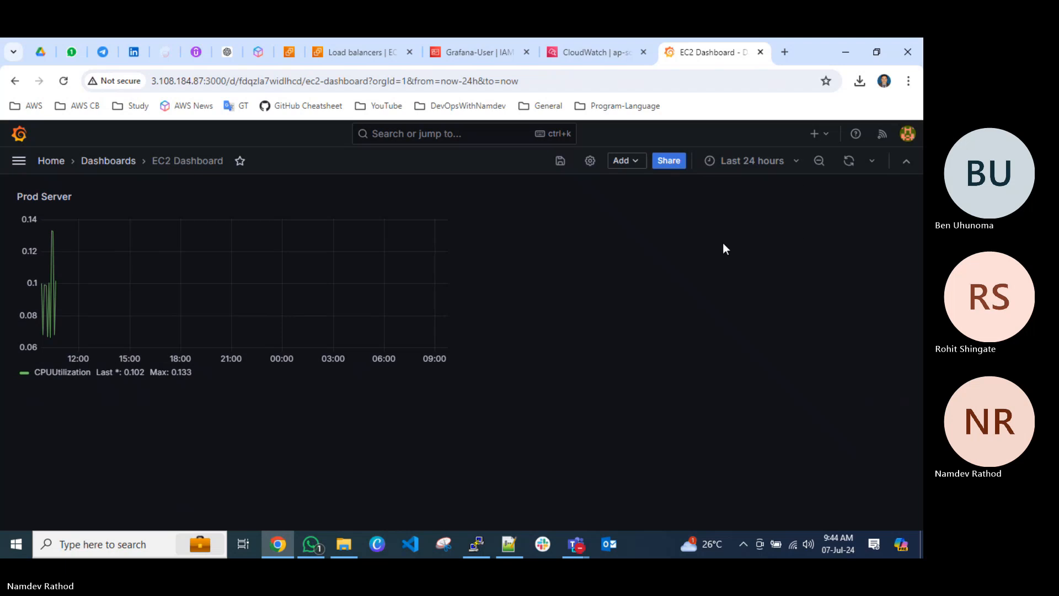
pyautogui.click(746, 160)
pyautogui.click(737, 415)
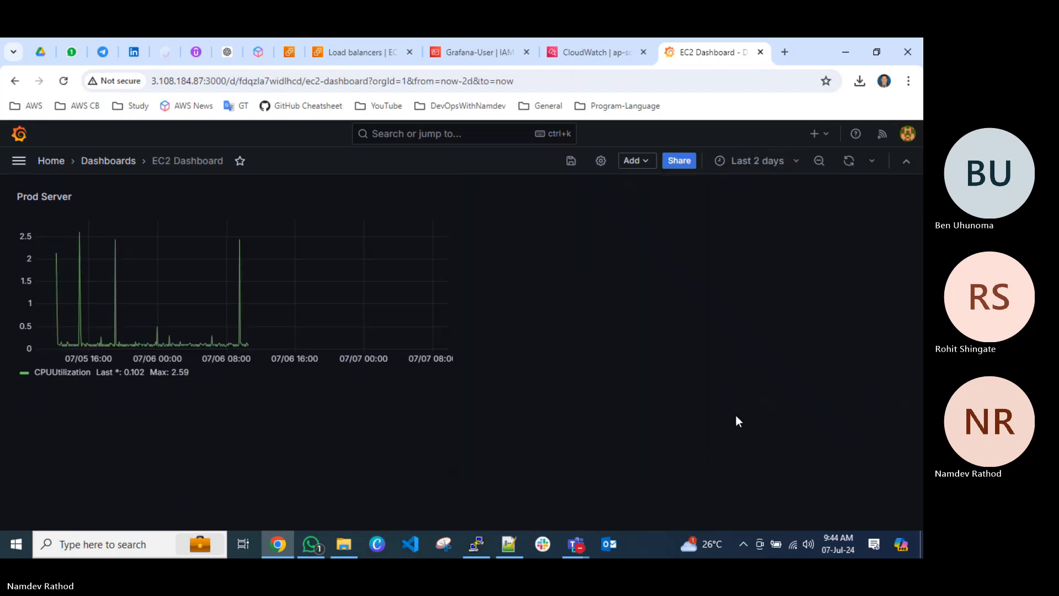
# Zoom the CPUUtilization graph into short time spans on 2024-07-05, then return to the Dashboards list, discarding unsaved changes.
pyautogui.moveTo(68, 243); pyautogui.dragTo(253, 274)
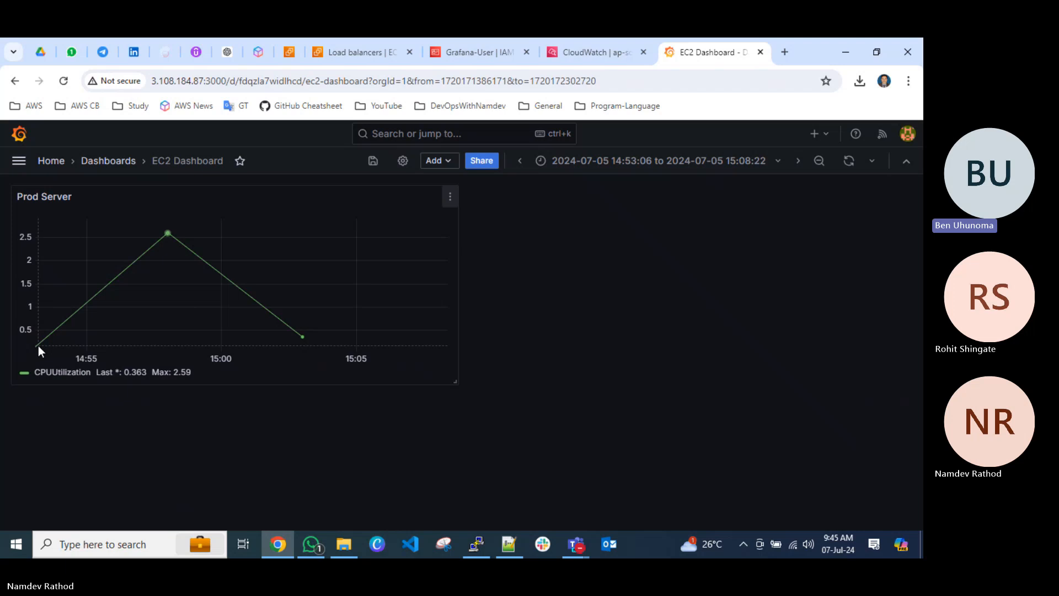
pyautogui.moveTo(171, 231)
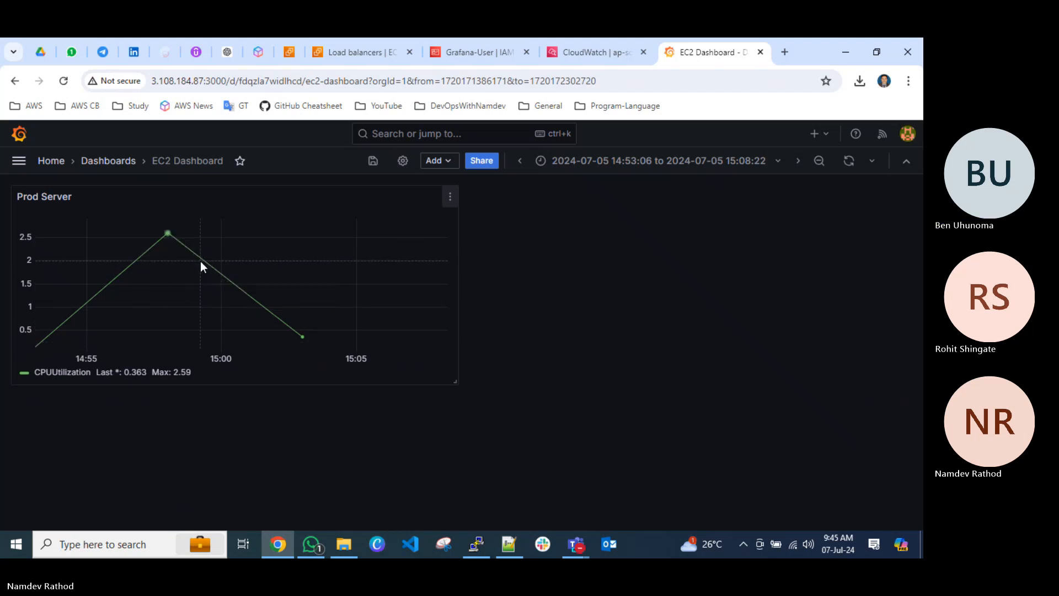
pyautogui.moveTo(256, 293); pyautogui.dragTo(334, 341)
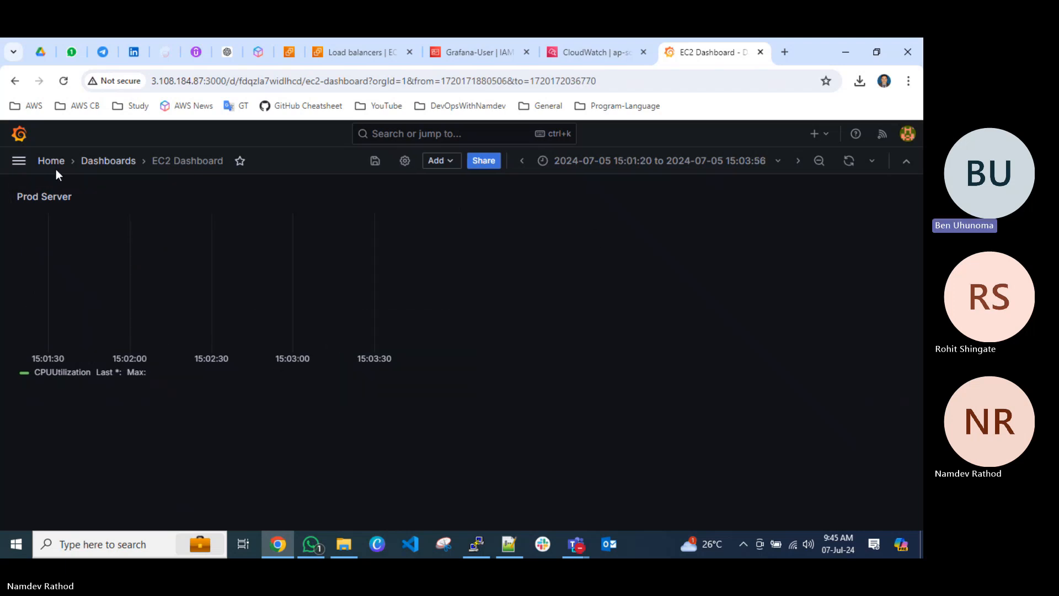
pyautogui.click(112, 160)
pyautogui.click(479, 260)
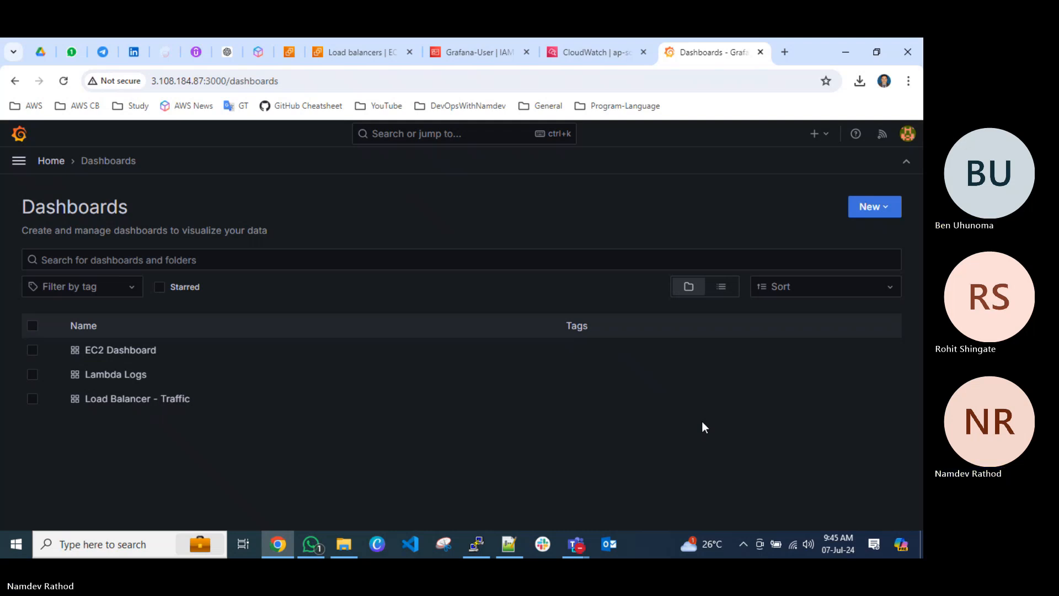
# Look over the Alerting overview page, then the Administration page and its navigation subsections.
pyautogui.click(19, 161)
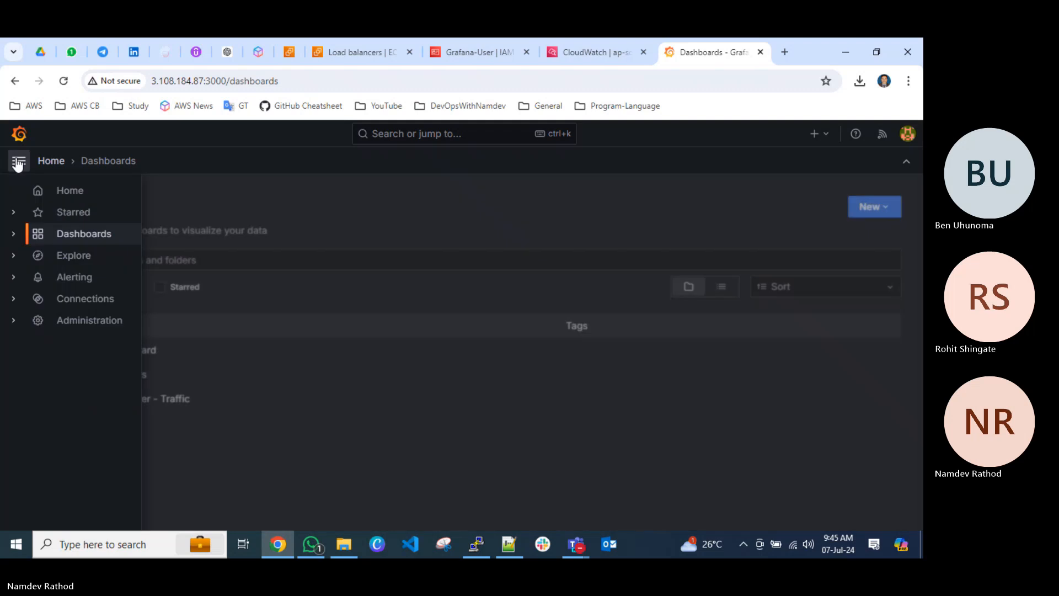
pyautogui.click(71, 277)
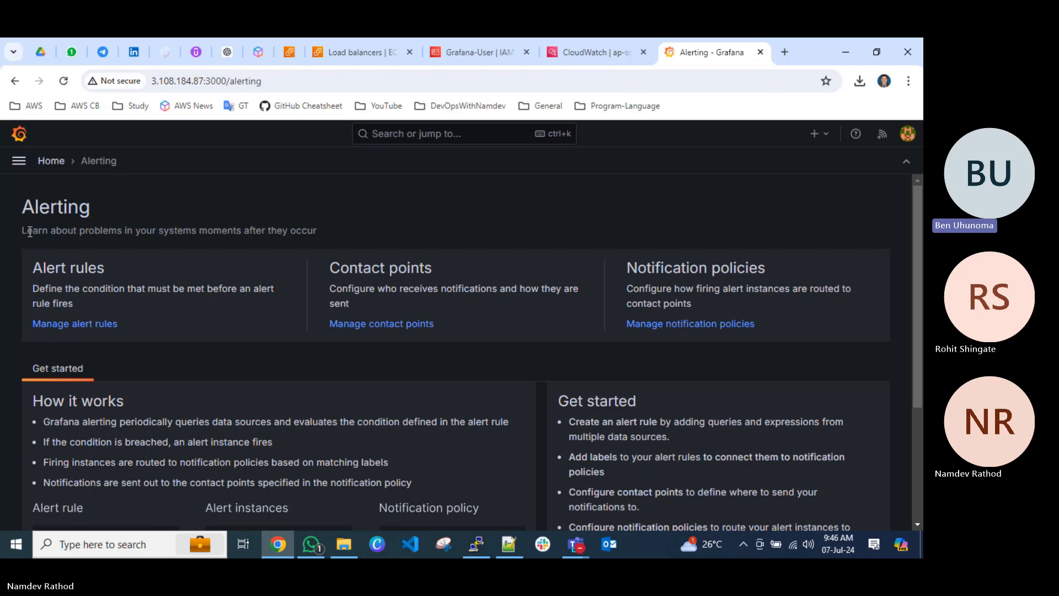
pyautogui.click(19, 161)
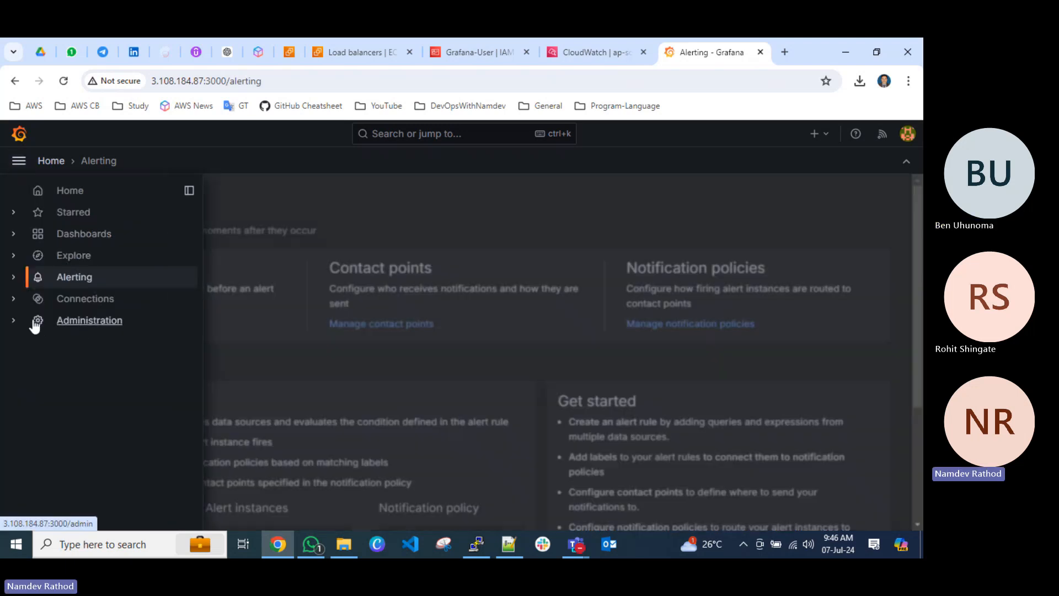
pyautogui.click(84, 320)
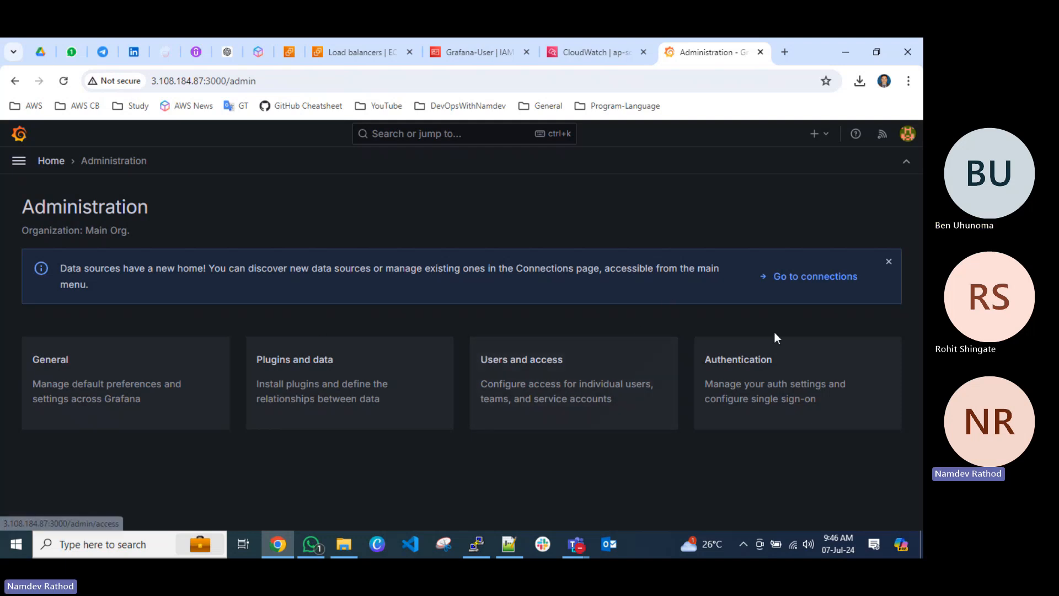
pyautogui.click(18, 160)
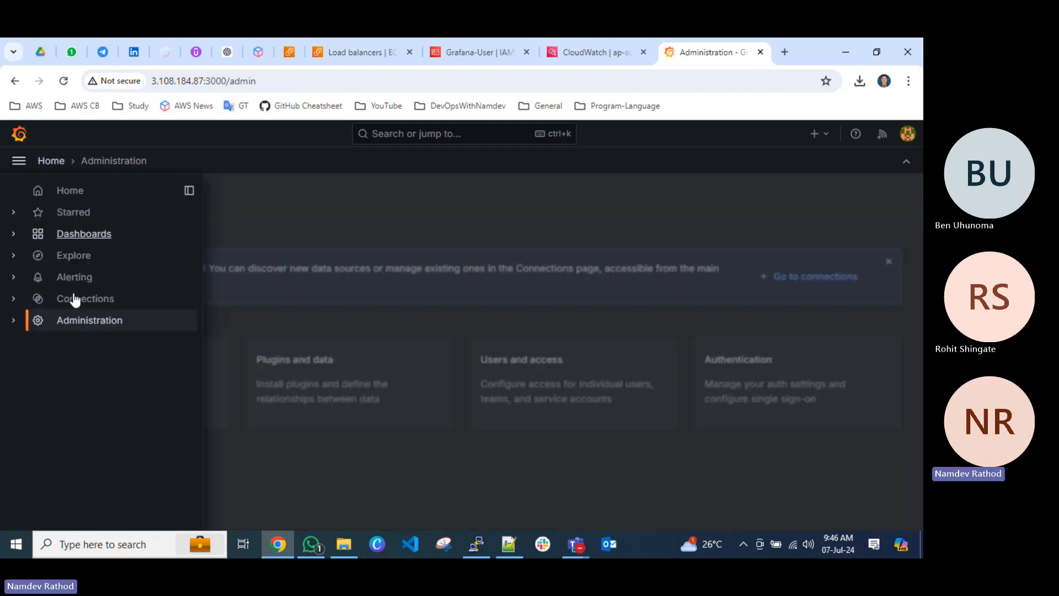
pyautogui.click(13, 320)
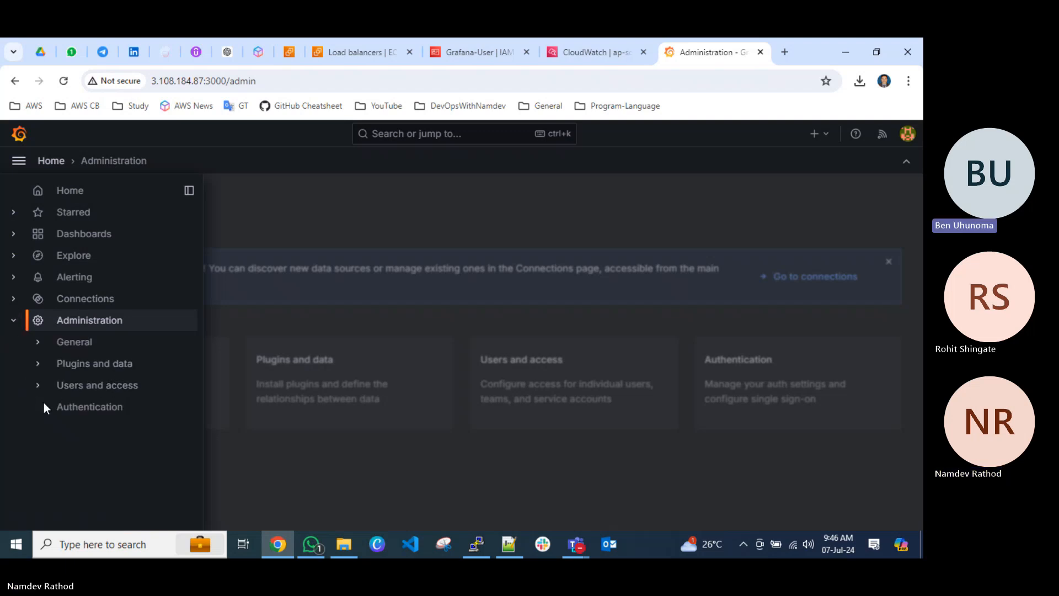
# Look over the Users and access and Explore navigation subsections, then open the Data sources list under Connections.
pyautogui.click(38, 385)
pyautogui.click(38, 386)
pyautogui.click(14, 256)
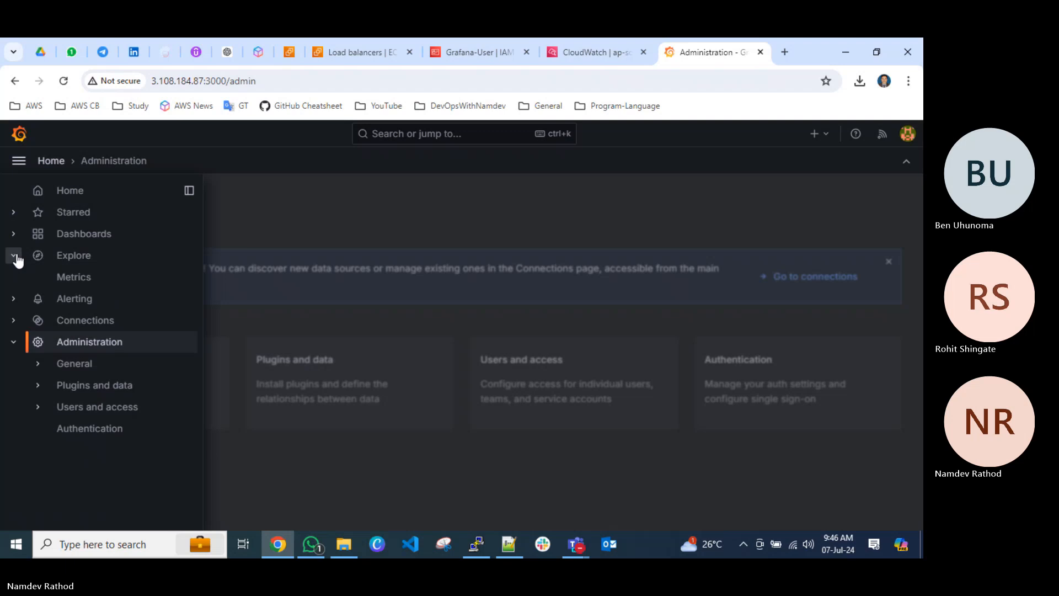
pyautogui.click(15, 255)
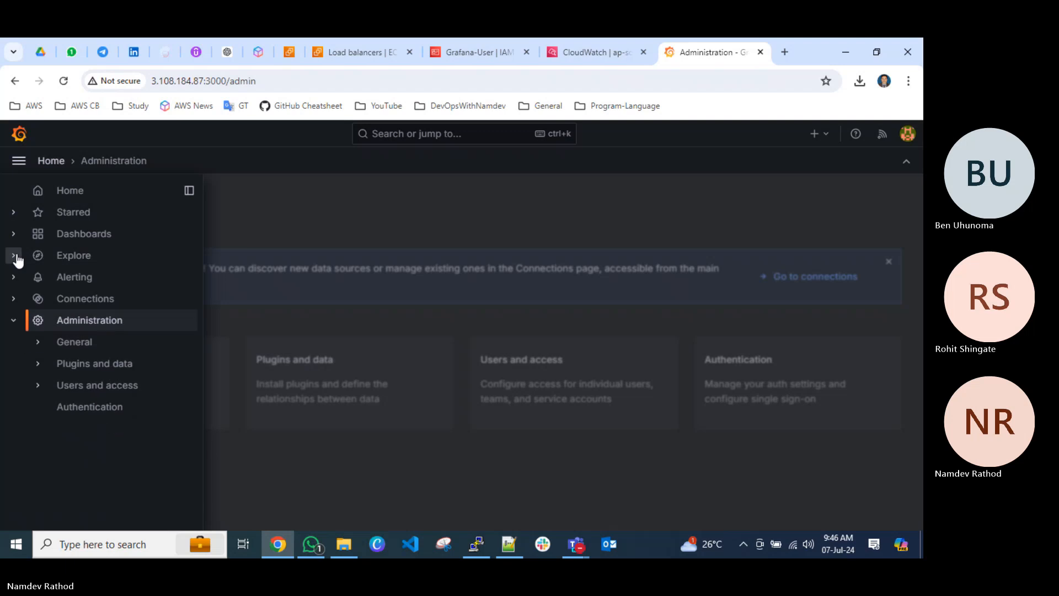
pyautogui.click(14, 299)
pyautogui.click(83, 342)
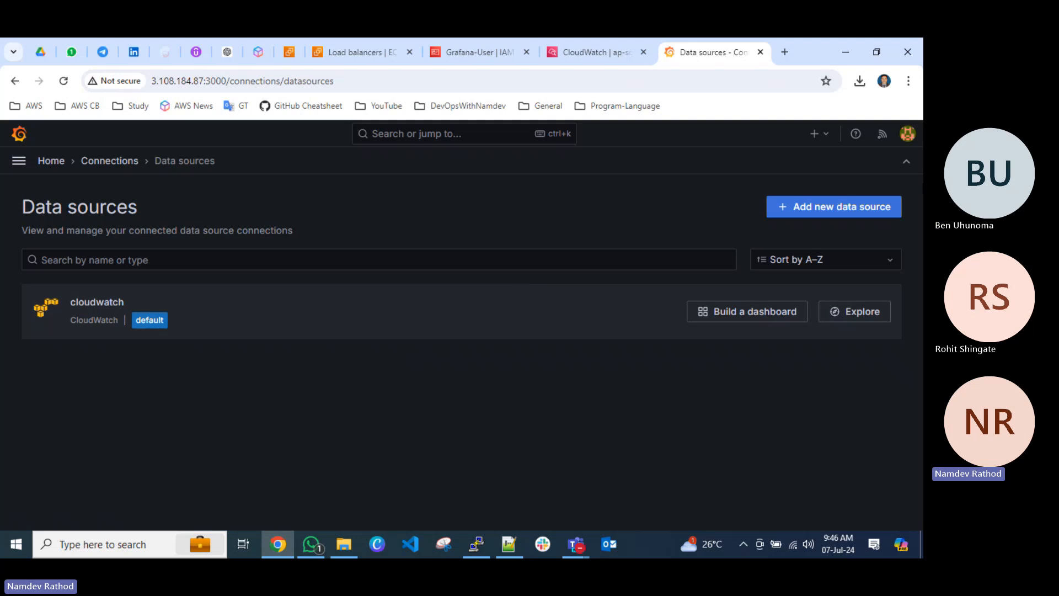
# Browse the data source types offered for a new data source, including the Cloud group, then return to the home page.
pyautogui.click(835, 209)
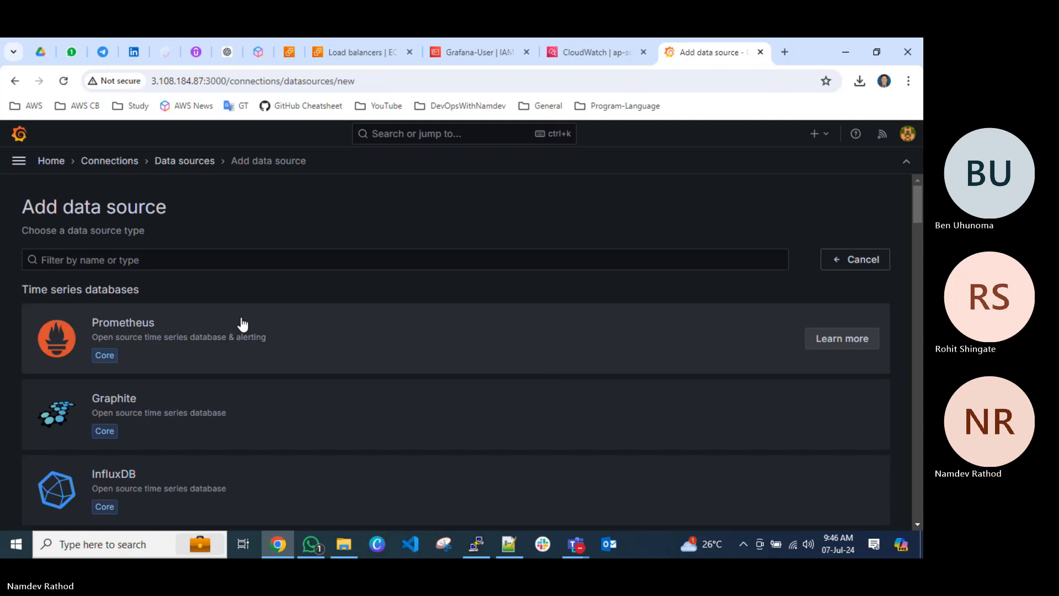
pyautogui.scroll(-10, 242, 323)
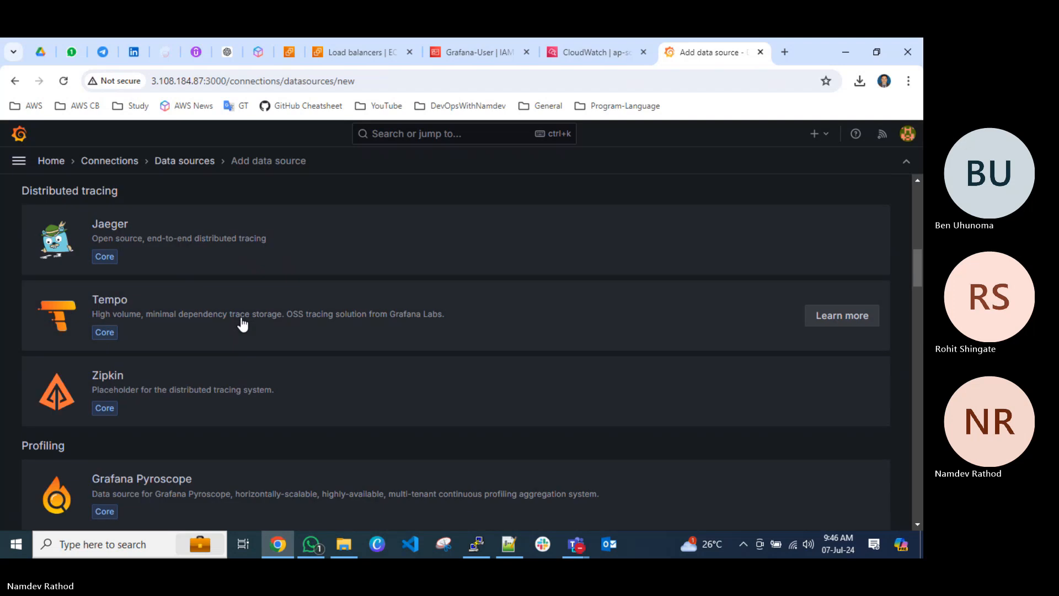
pyautogui.scroll(-10, 220, 347)
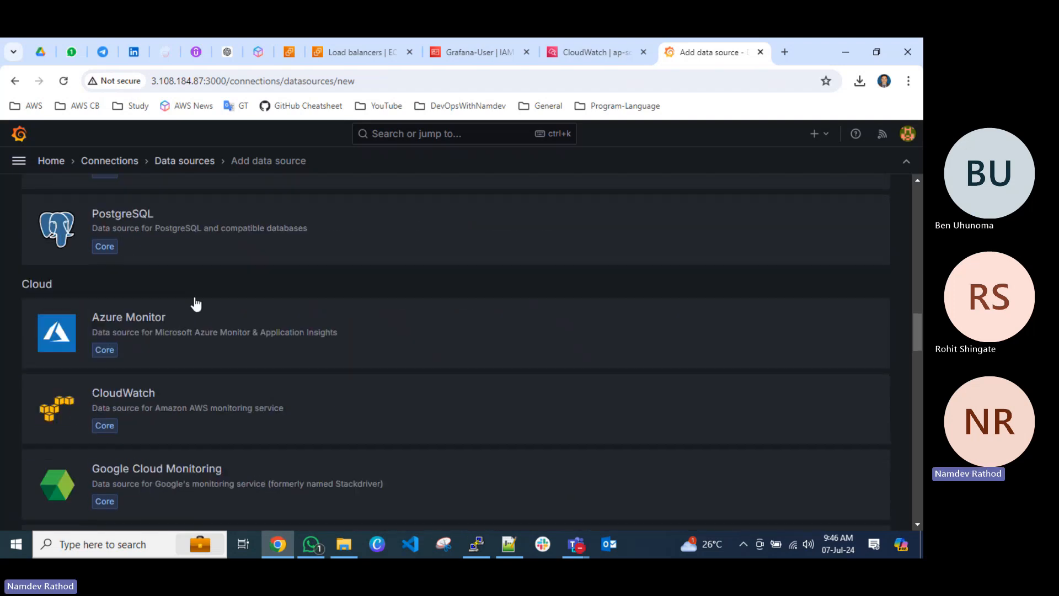
pyautogui.scroll(-3, 276, 390)
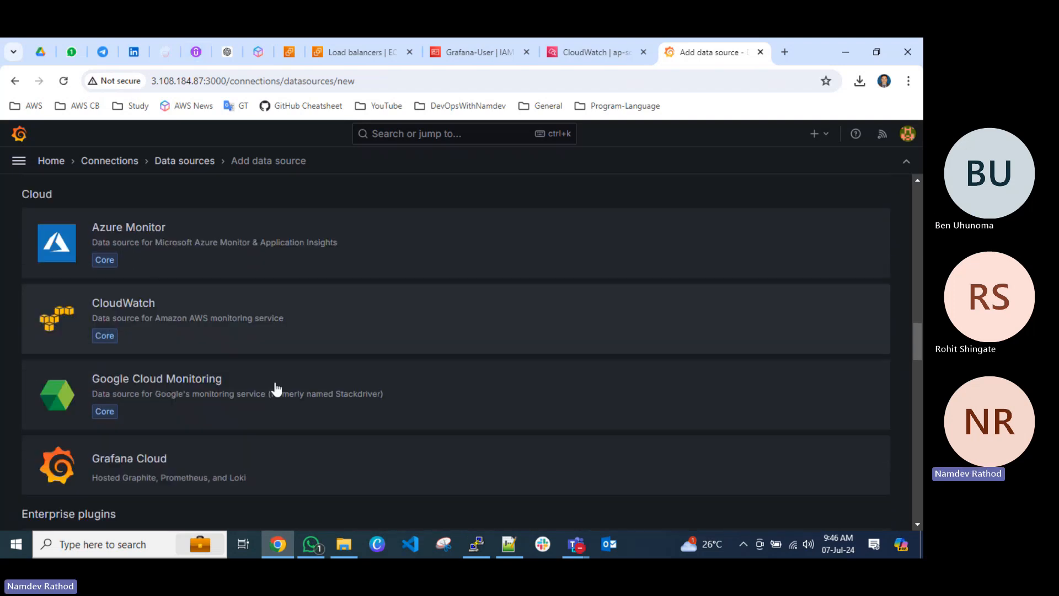
pyautogui.scroll(20, 276, 389)
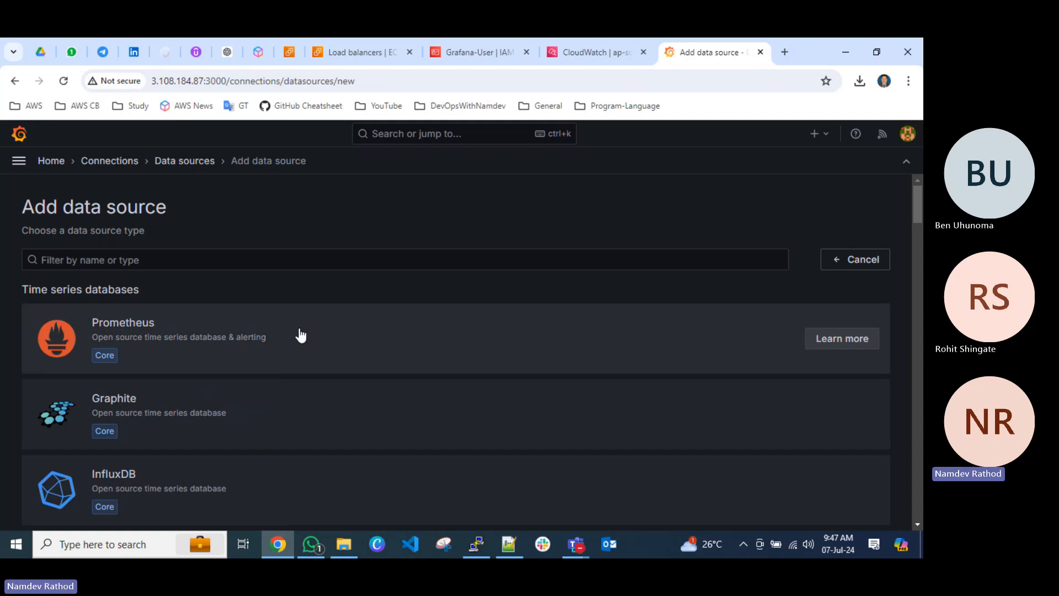
pyautogui.click(46, 162)
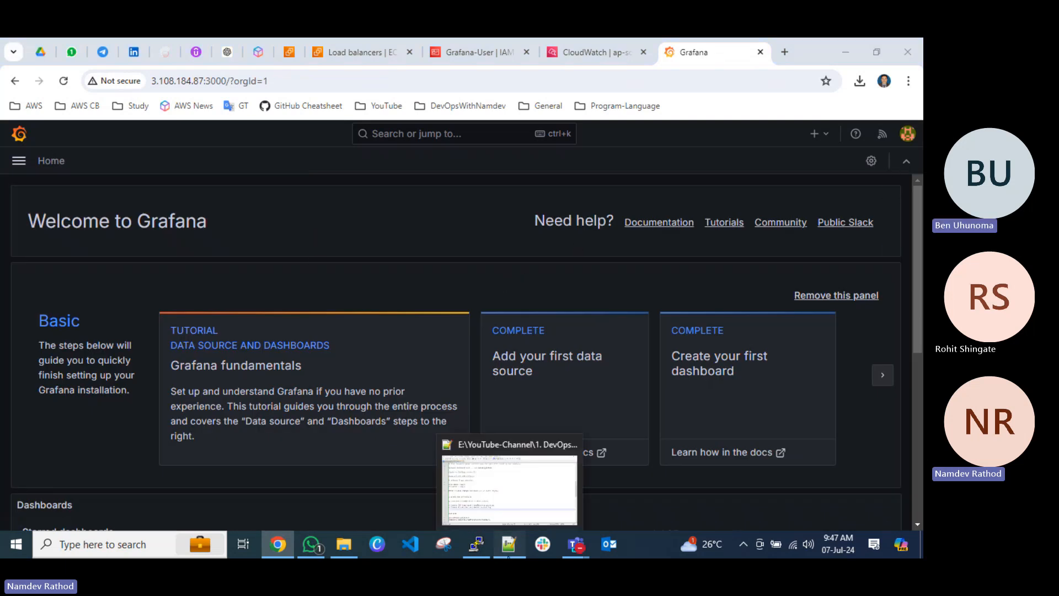
# Switch to Grafana.txt in Notepad++, delete the IAM User heading with its access key and secret key lines, and save the file.
pyautogui.click(441, 495)
pyautogui.scroll(-2, 200, 401)
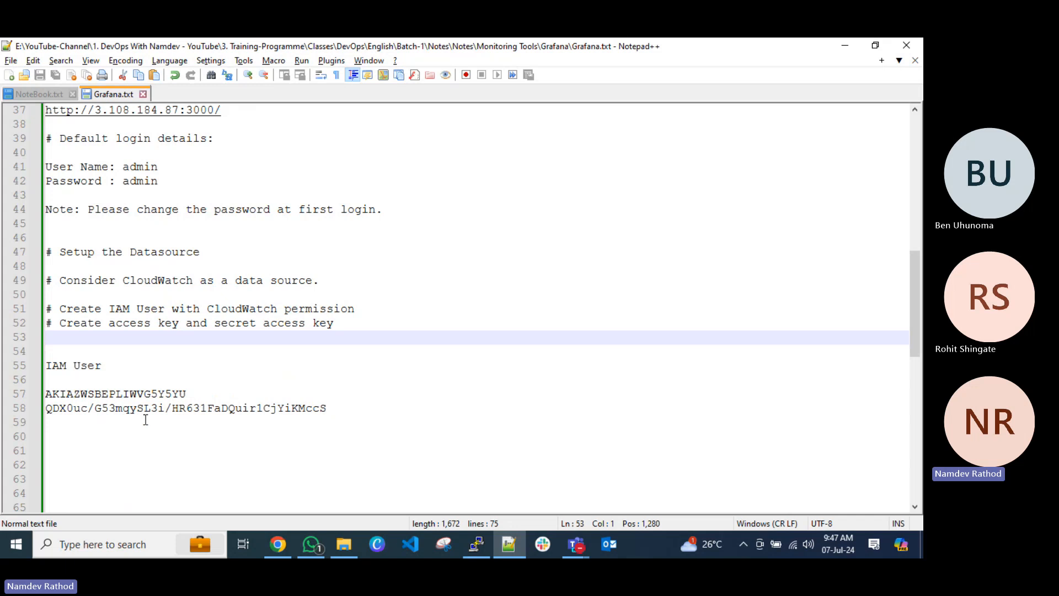
pyautogui.moveTo(318, 423); pyautogui.dragTo(31, 369)
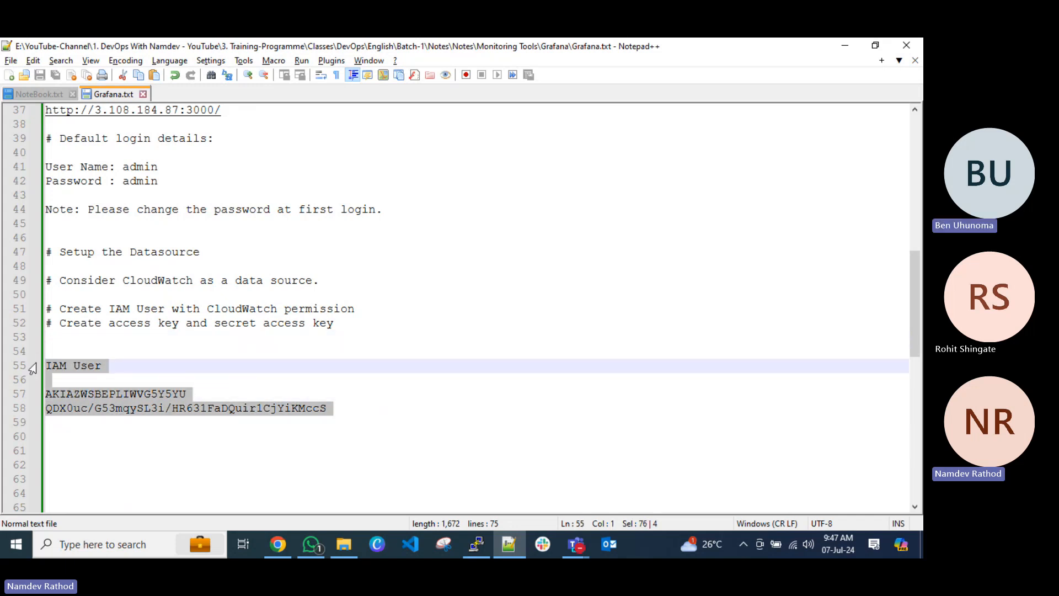
pyautogui.press('BackSpace')
pyautogui.press('BackSpace')
pyautogui.hotkey('ctrl', 's')
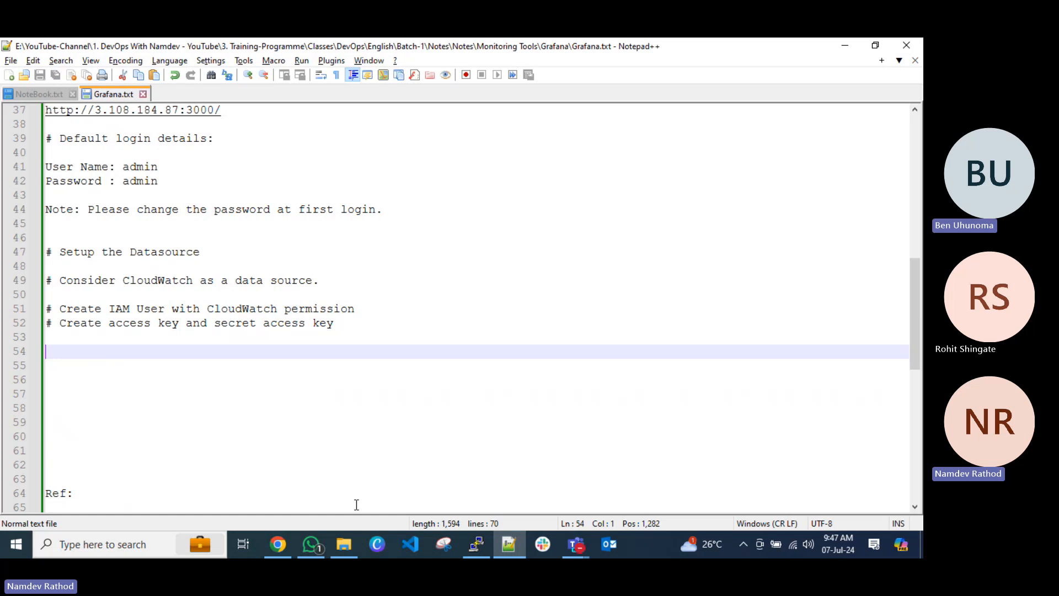
# Switch to the AWS IAM console in Chrome and delete the IAM user Grafana-User, confirming with its user name.
pyautogui.click(278, 544)
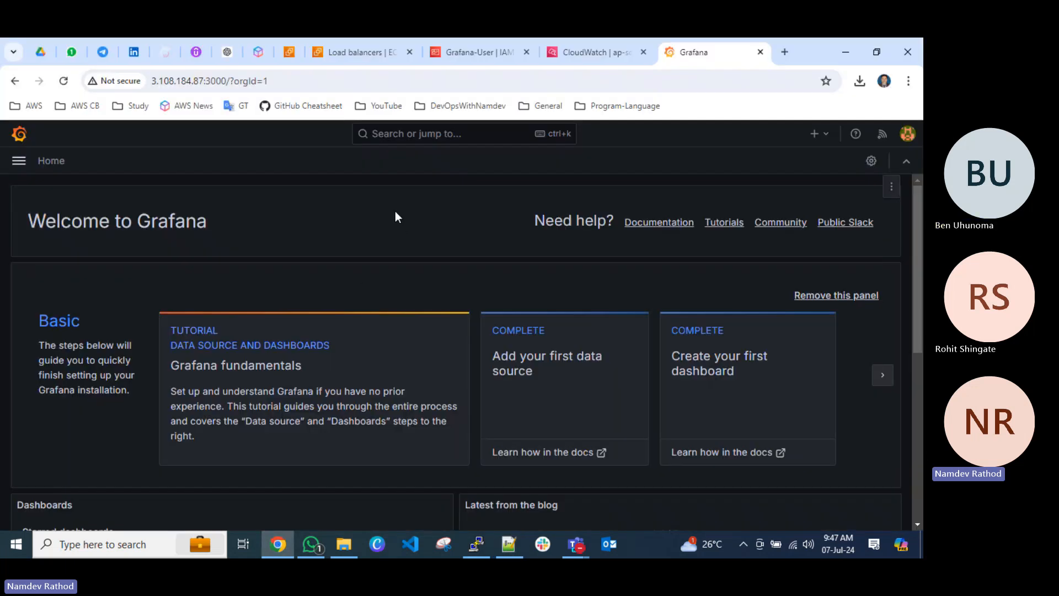
pyautogui.doubleClick(811, 57)
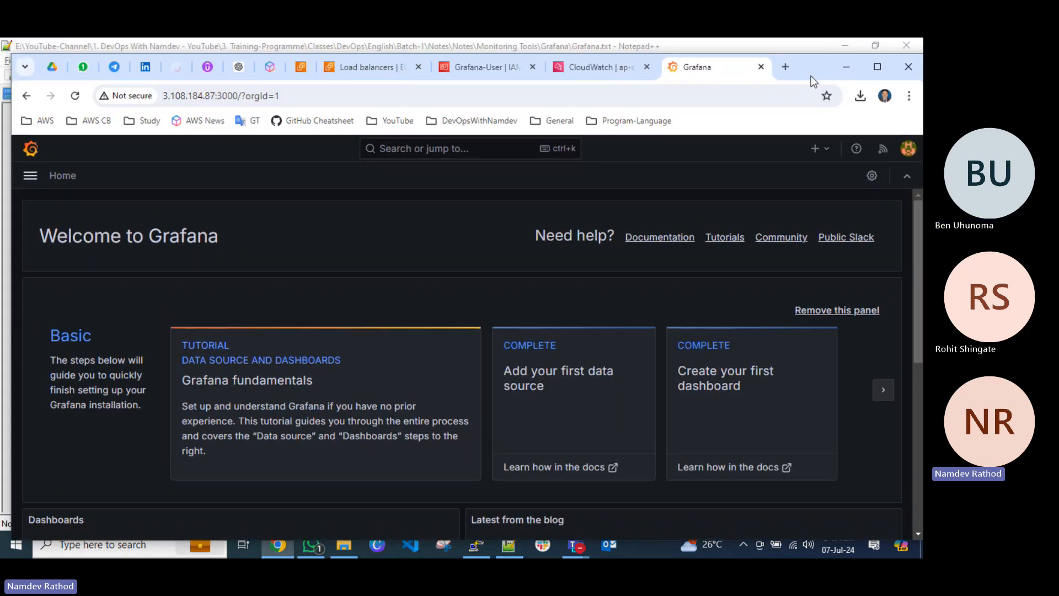
pyautogui.click(477, 69)
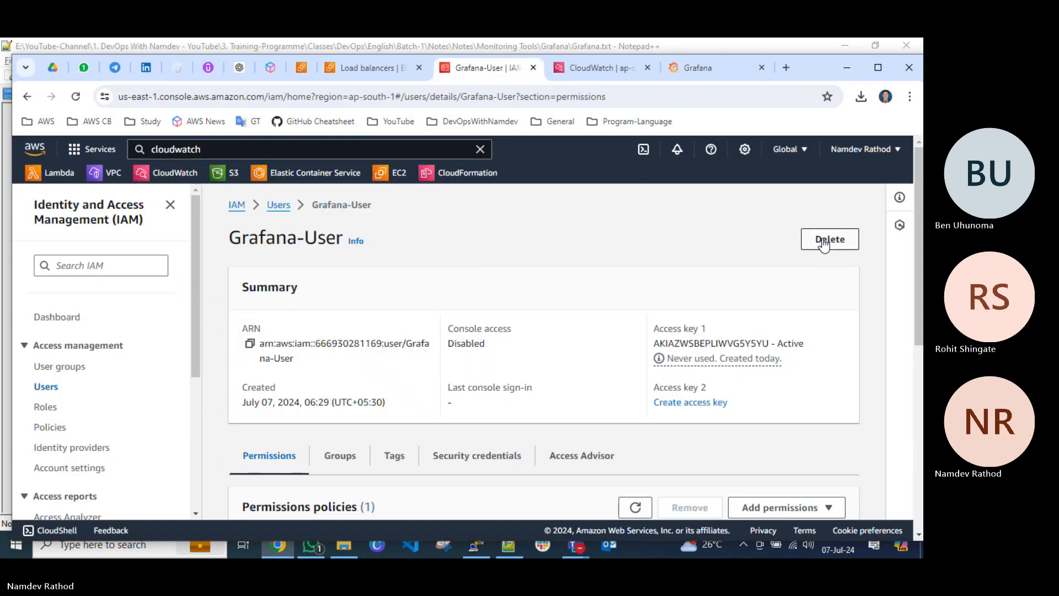
pyautogui.click(828, 241)
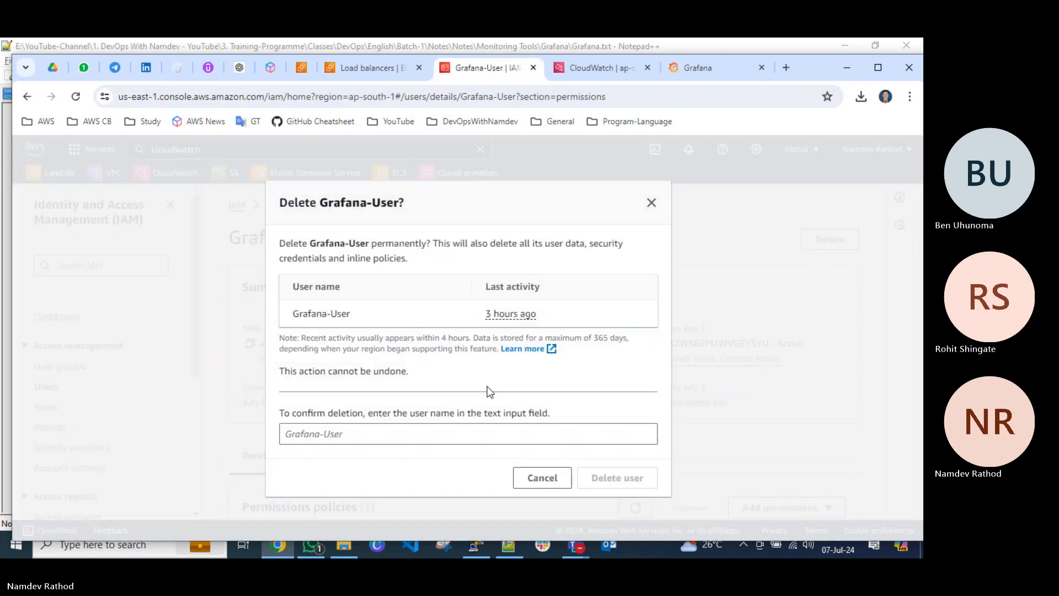
pyautogui.click(356, 433)
pyautogui.write('G')
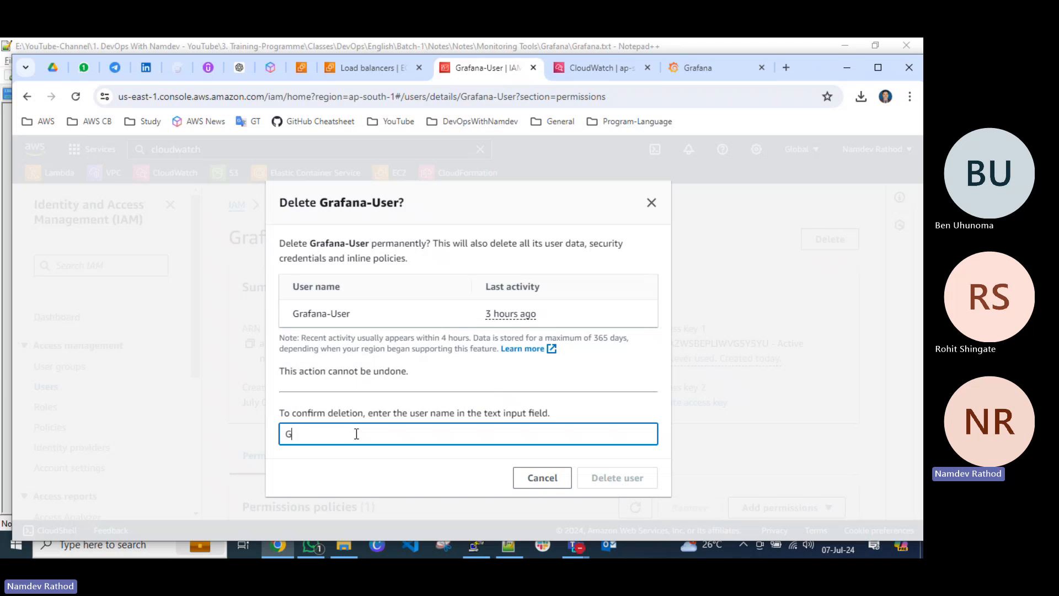
pyautogui.write('rafana')
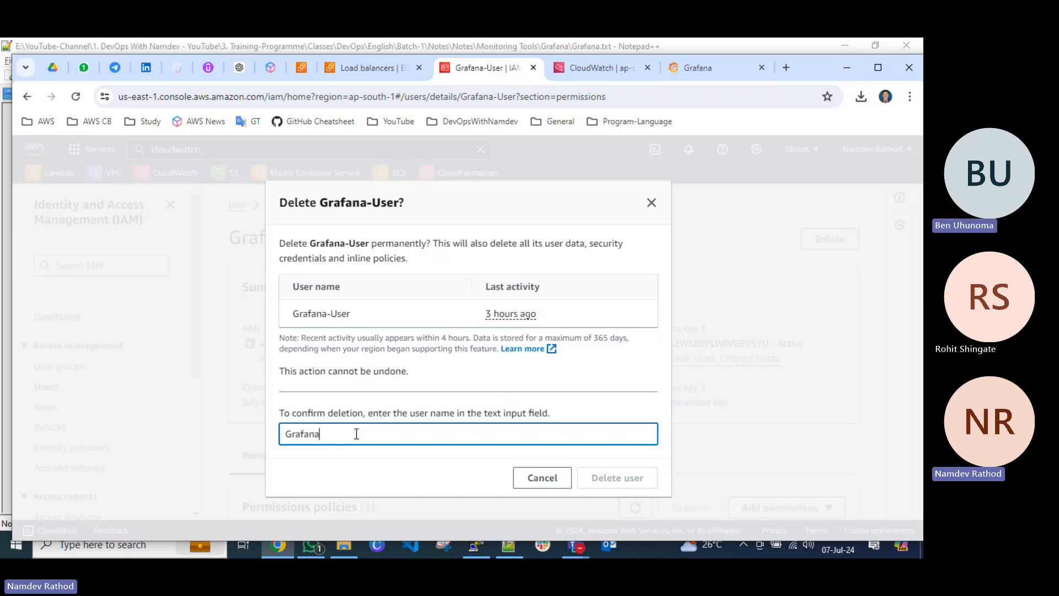
pyautogui.write('-User')
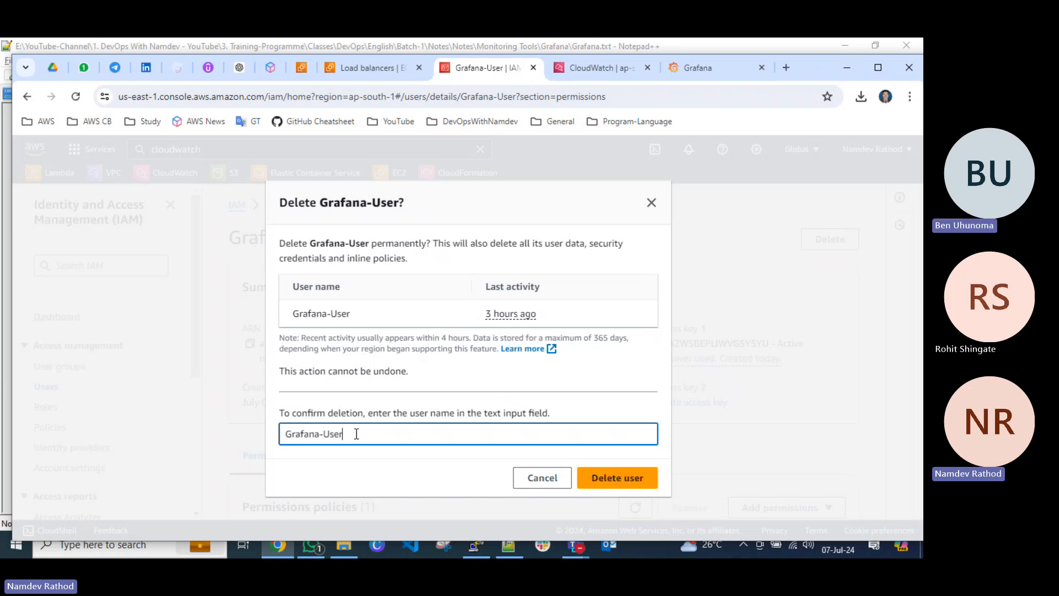
pyautogui.click(617, 481)
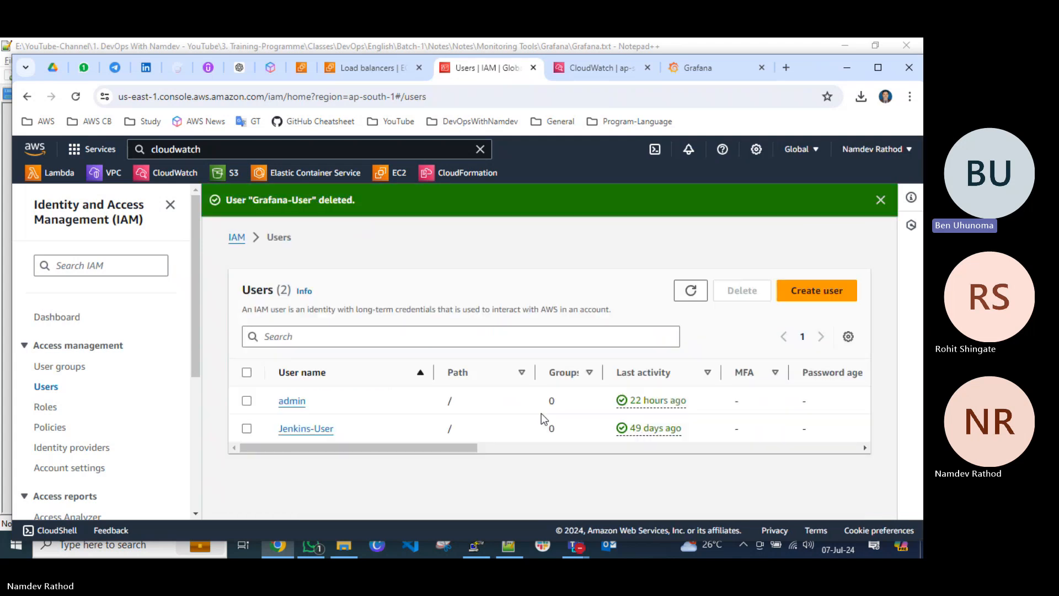
pyautogui.click(880, 200)
# Return to Grafana and create a new dashboard folder named Dev.
pyautogui.click(701, 68)
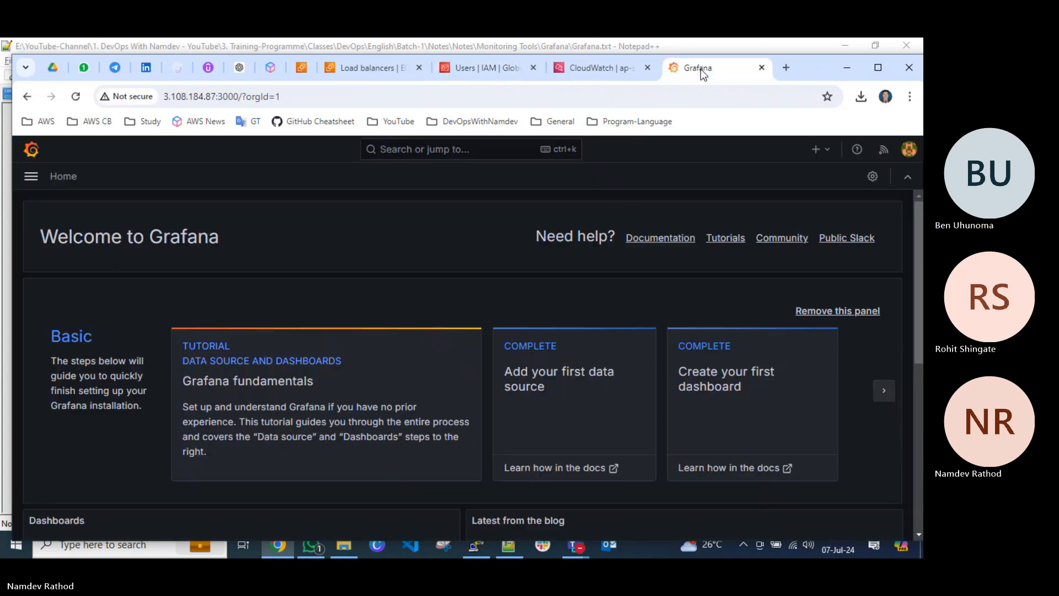
pyautogui.click(31, 176)
pyautogui.click(90, 250)
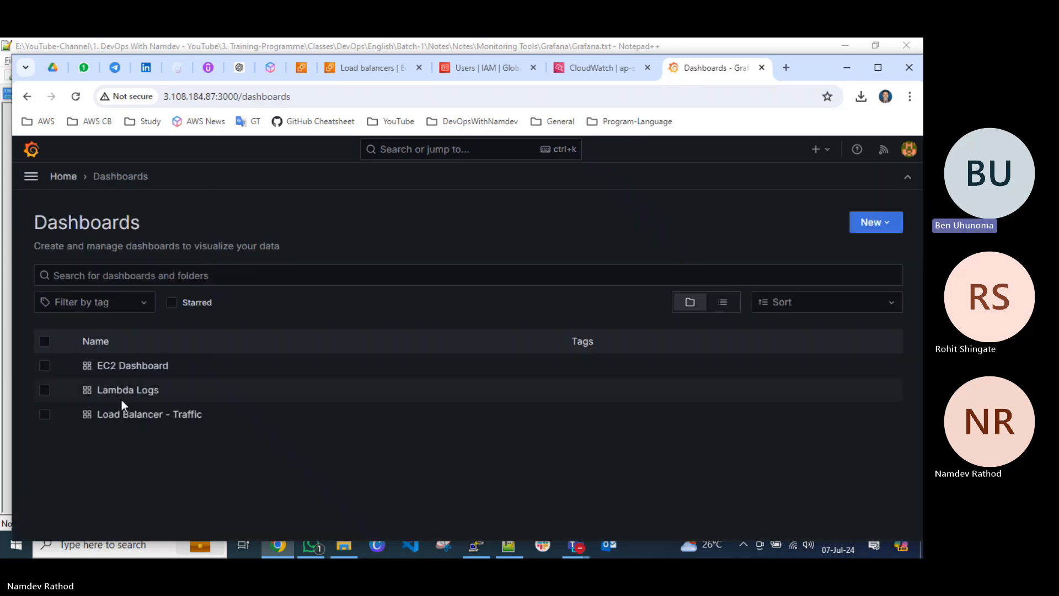
pyautogui.click(882, 222)
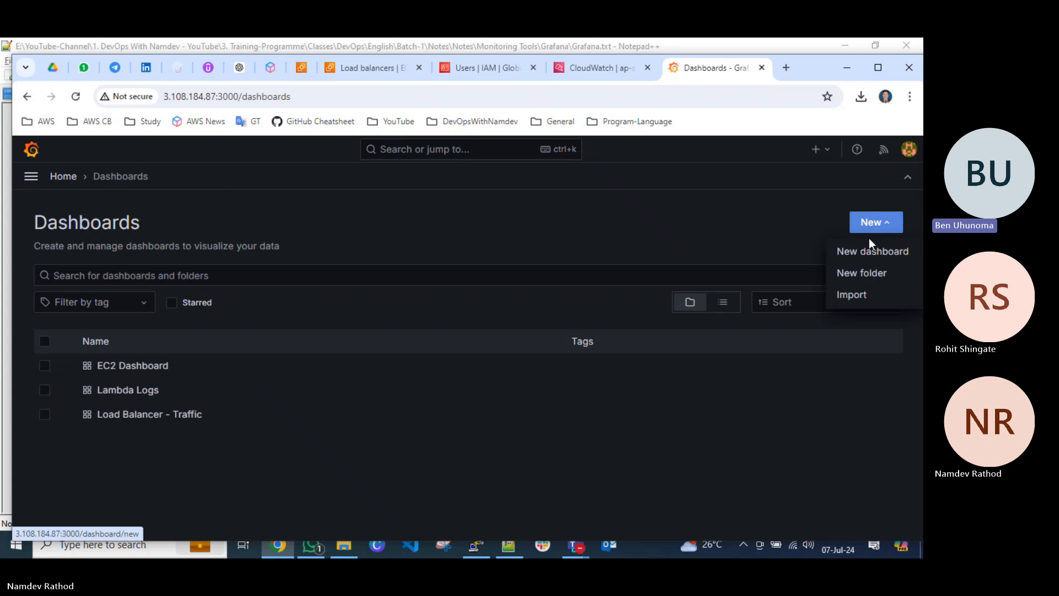
pyautogui.click(849, 274)
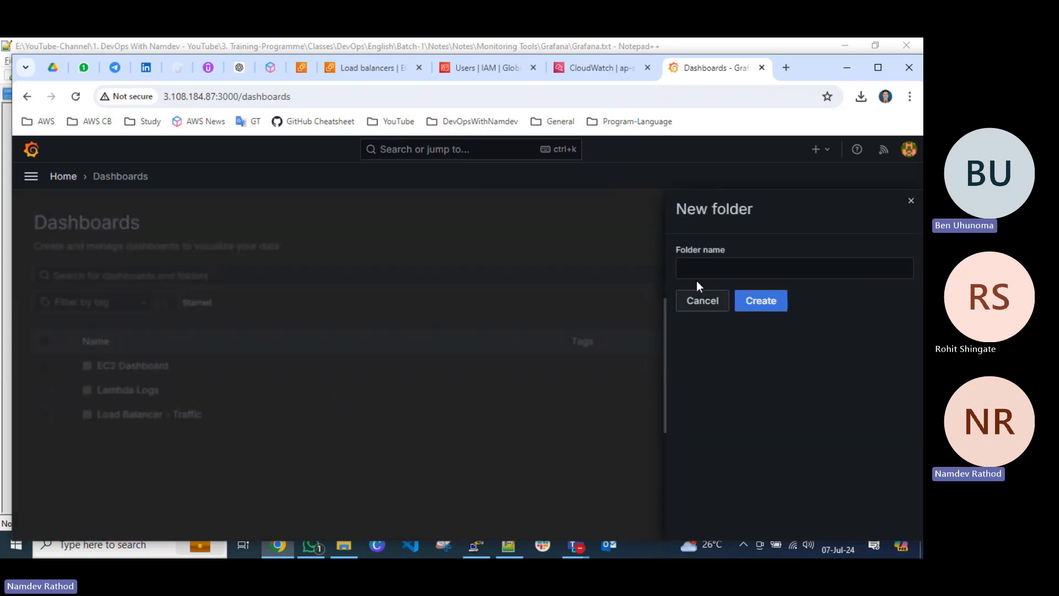
pyautogui.click(697, 270)
pyautogui.write('Dev')
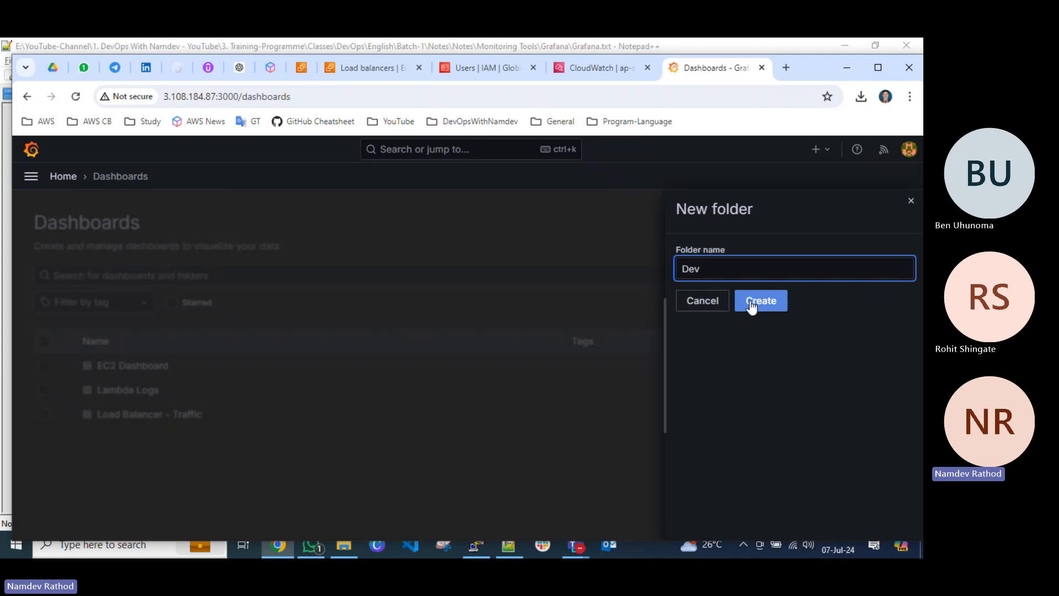
pyautogui.click(751, 303)
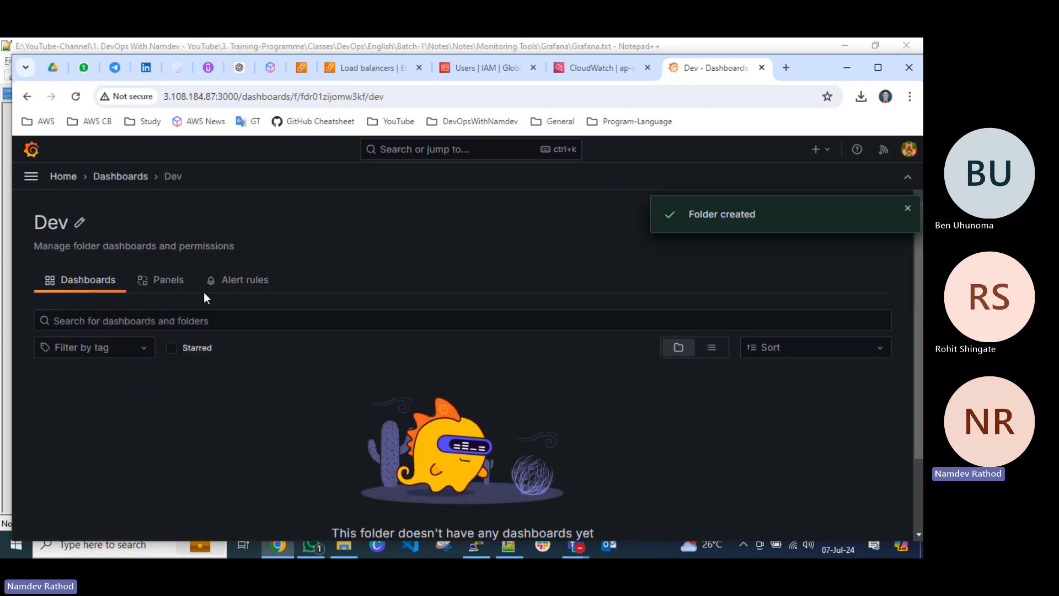
# Move the EC2 Dashboard, Lambda Logs and Load Balancer - Traffic dashboards into the Dev folder.
pyautogui.click(118, 177)
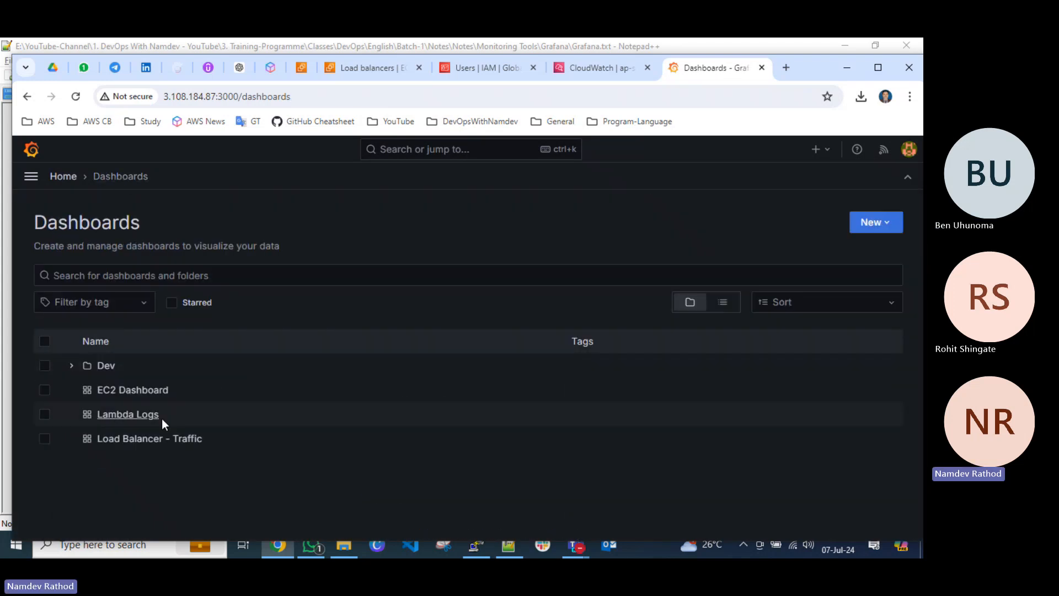
pyautogui.click(43, 390)
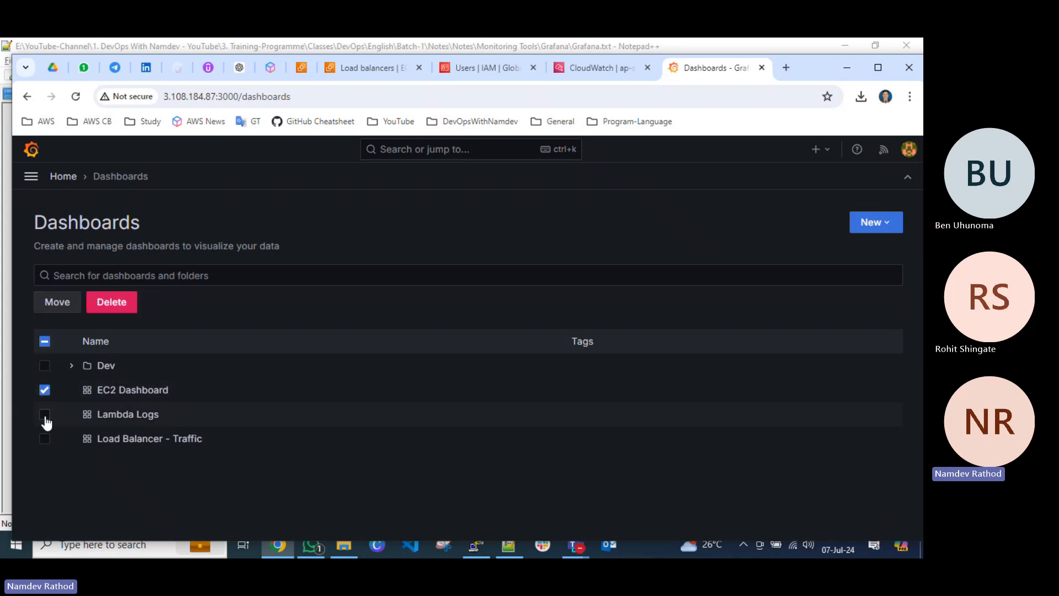
pyautogui.click(44, 414)
pyautogui.click(45, 439)
pyautogui.click(57, 302)
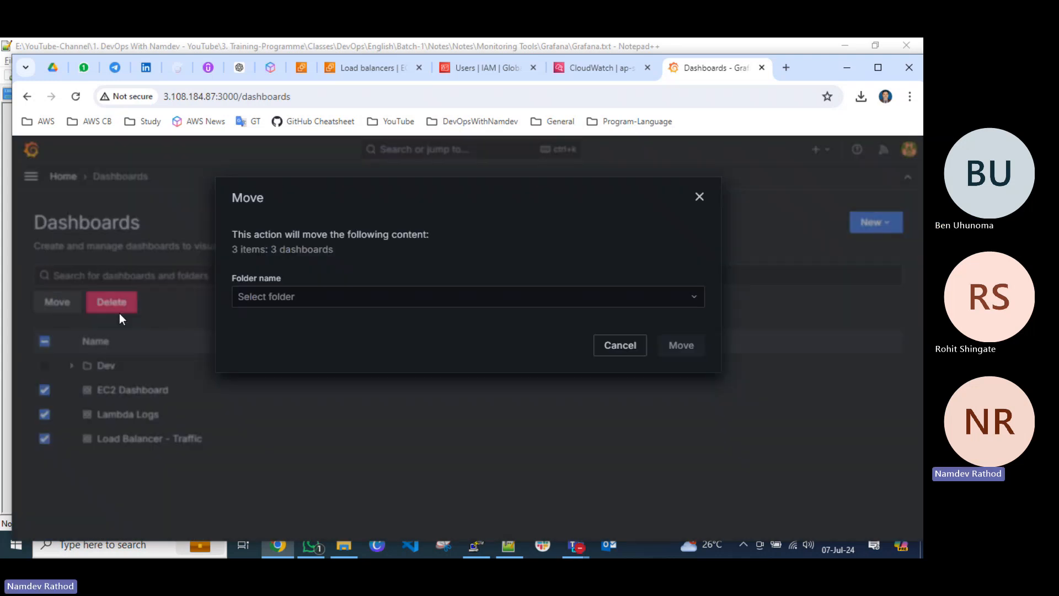
pyautogui.click(296, 296)
pyautogui.click(280, 349)
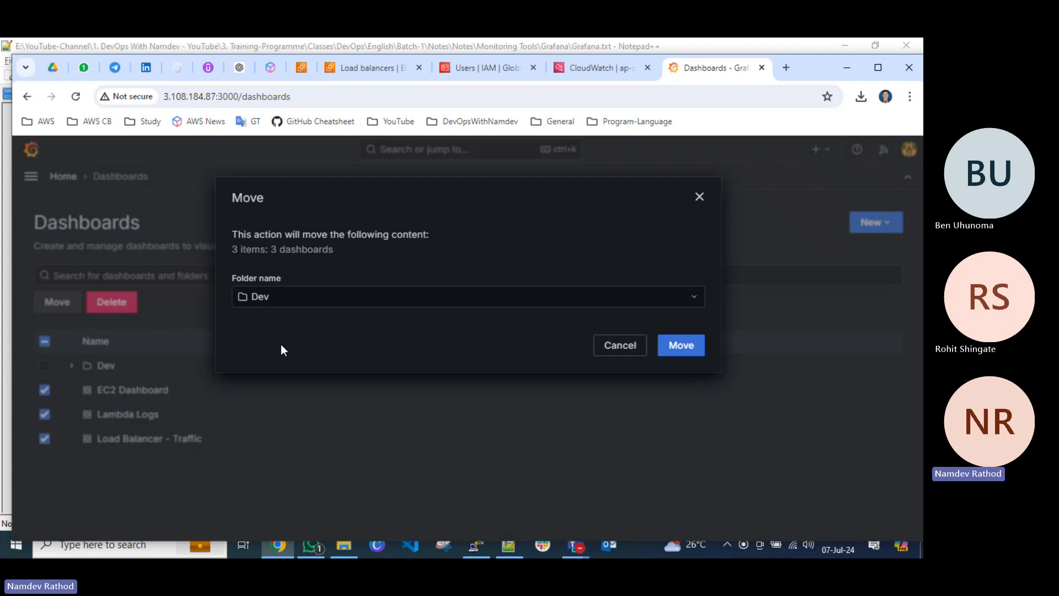
pyautogui.click(682, 348)
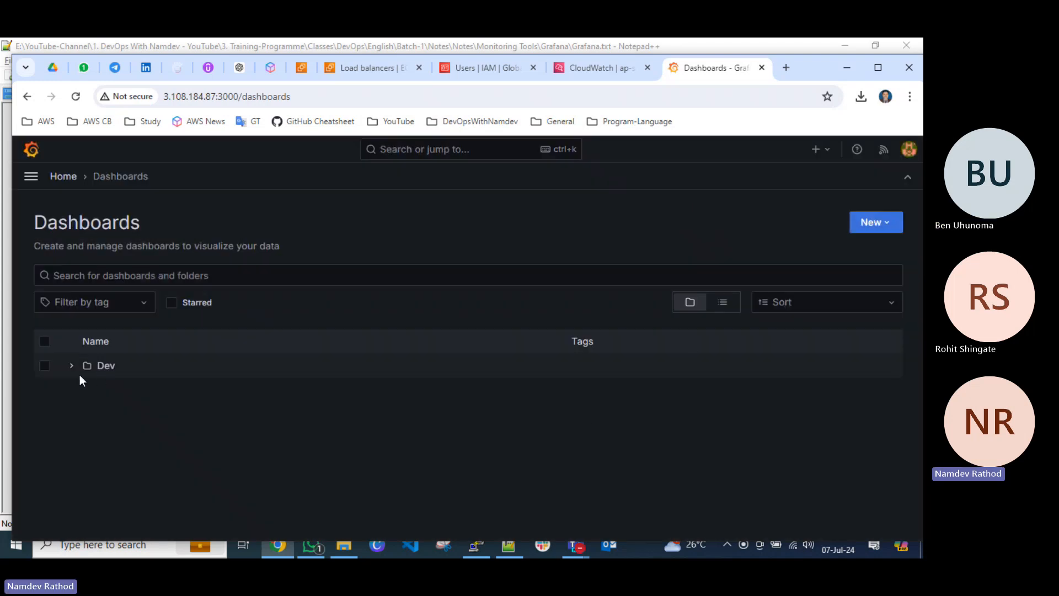
# Create another dashboard folder named Test and return to the Dashboards list.
pyautogui.click(871, 224)
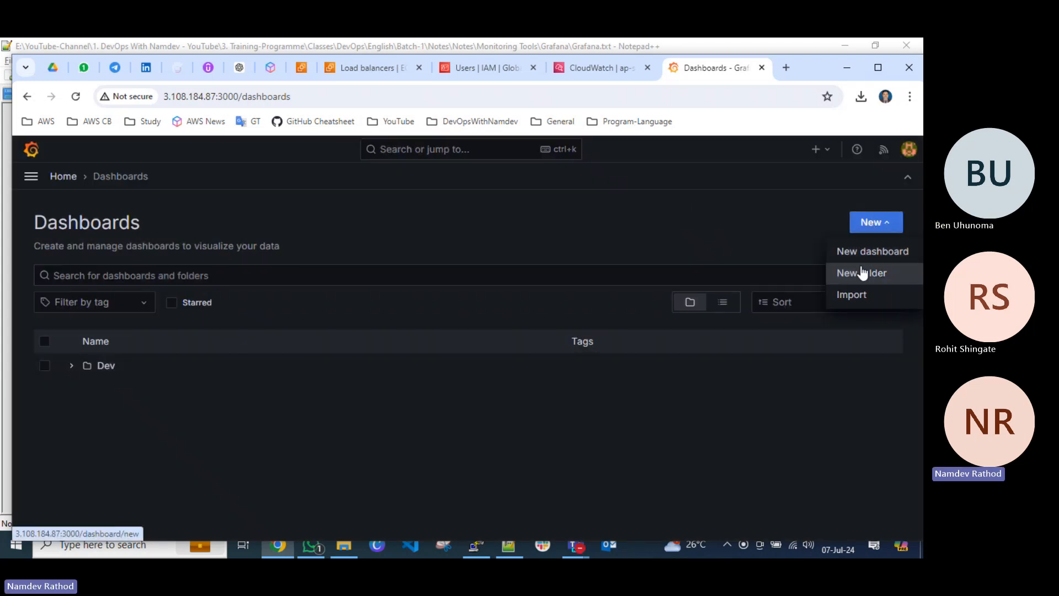
pyautogui.click(860, 272)
pyautogui.click(737, 263)
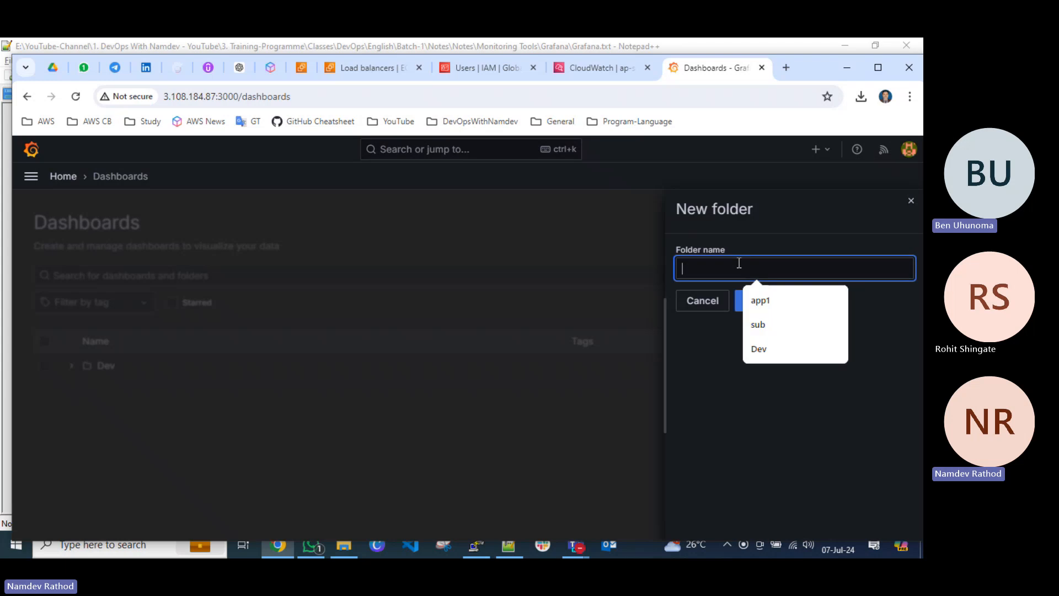
pyautogui.write('Test')
pyautogui.click(750, 301)
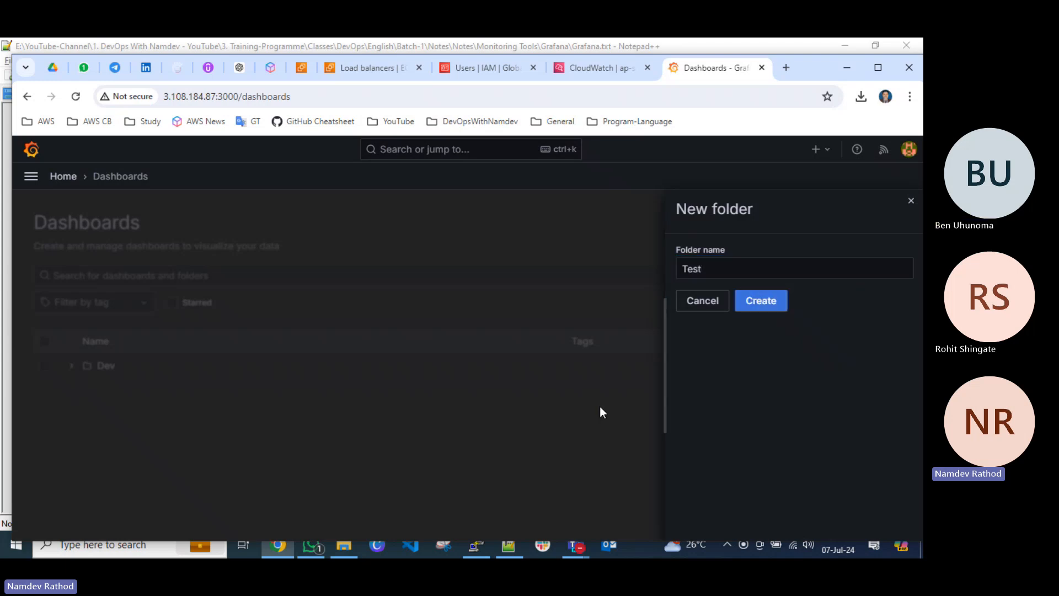
pyautogui.click(120, 177)
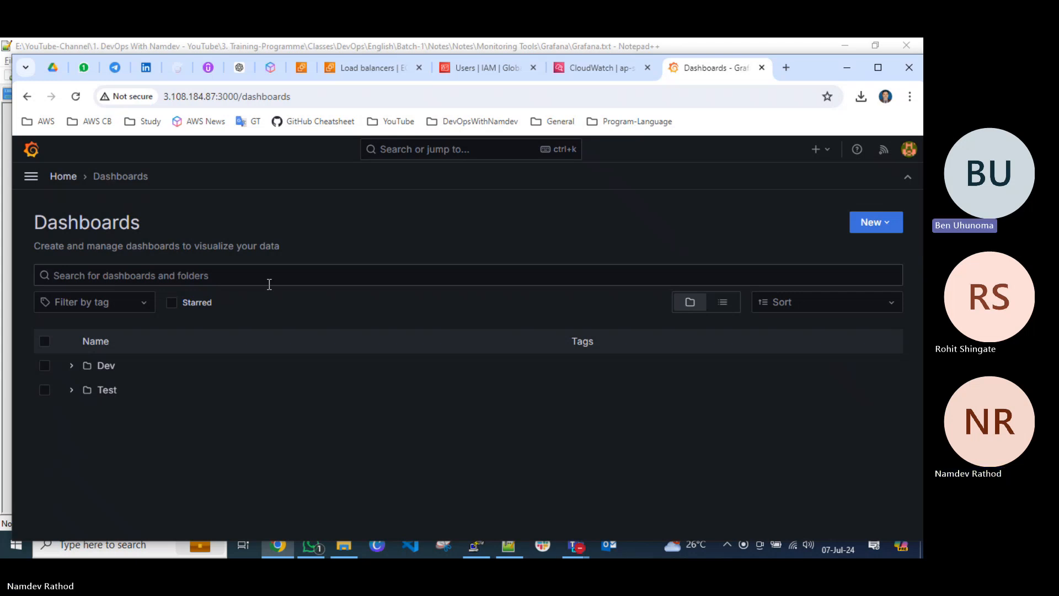
# Check the contents of the Dev and Test dashboard folders, collapse both, and return to the Grafana home page.
pyautogui.click(71, 366)
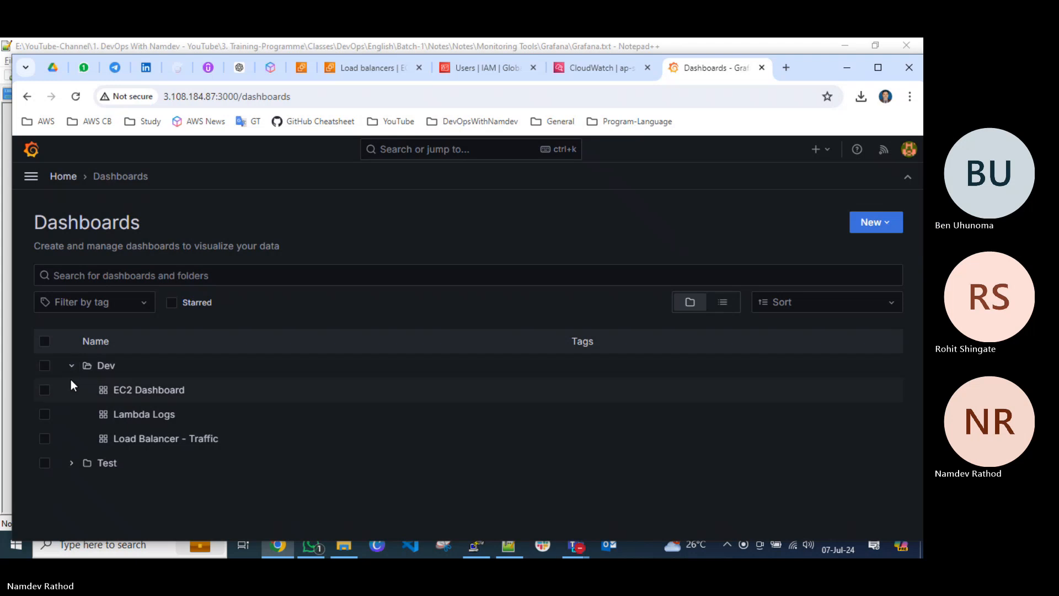
pyautogui.click(71, 367)
pyautogui.click(70, 390)
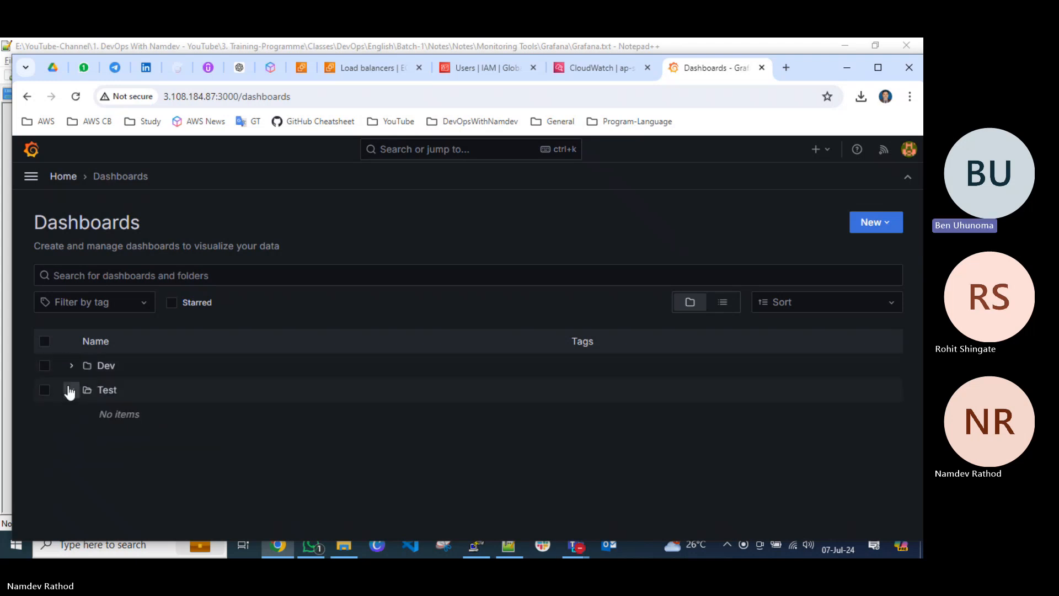
pyautogui.click(69, 390)
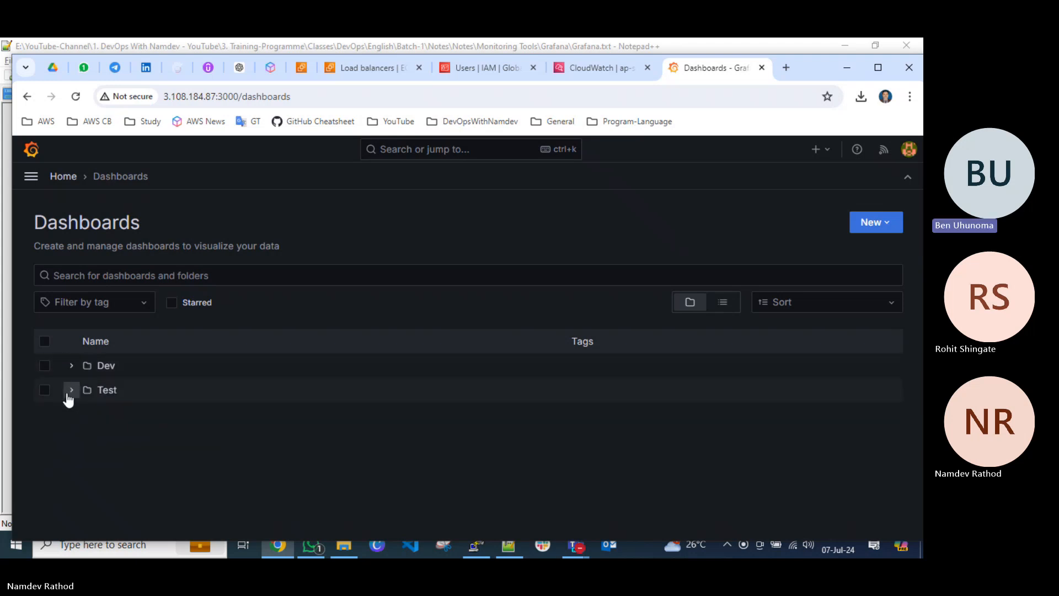
pyautogui.click(62, 176)
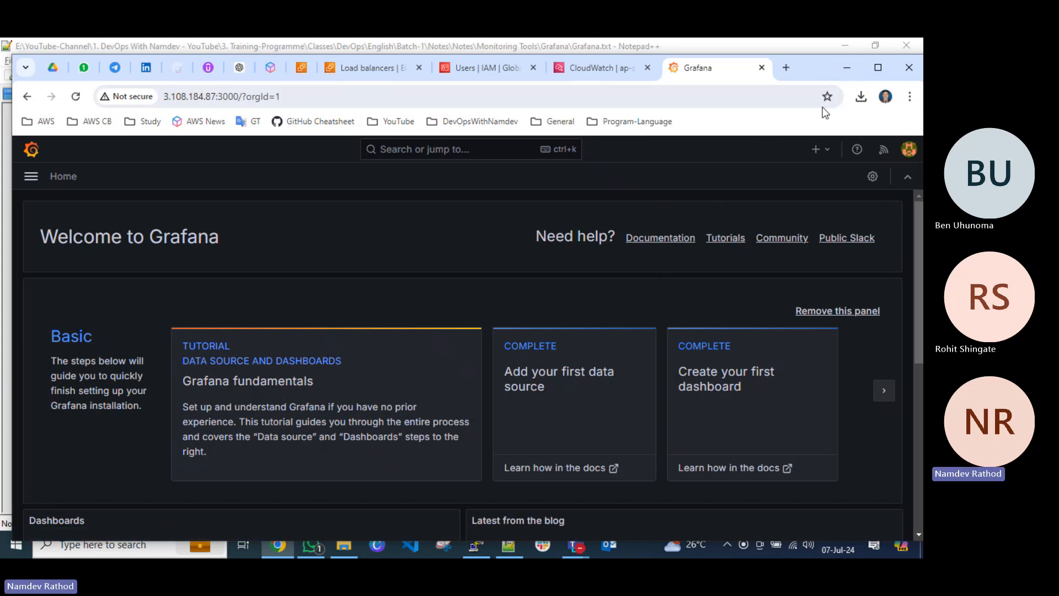
# Close the CloudWatch log group page and maximize the browser window showing the Grafana home page.
pyautogui.click(877, 68)
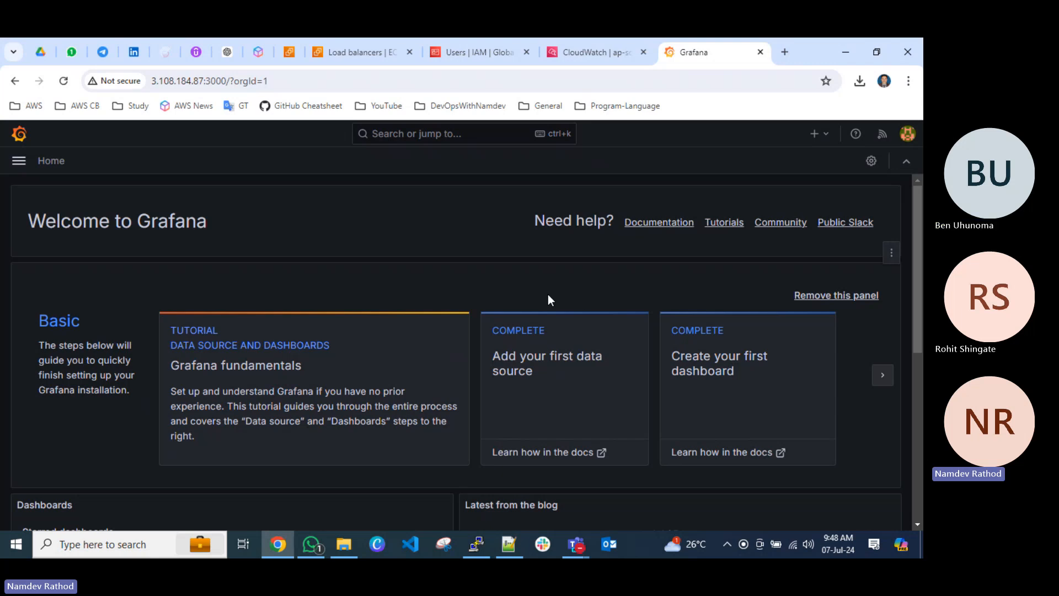
pyautogui.doubleClick(812, 54)
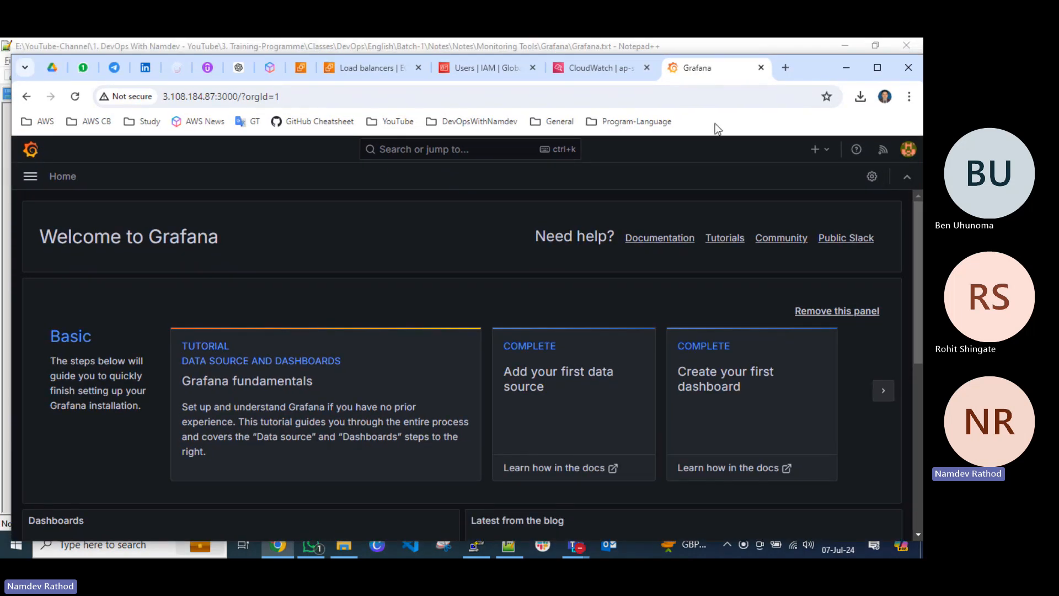
pyautogui.moveTo(598, 69)
pyautogui.click(610, 74)
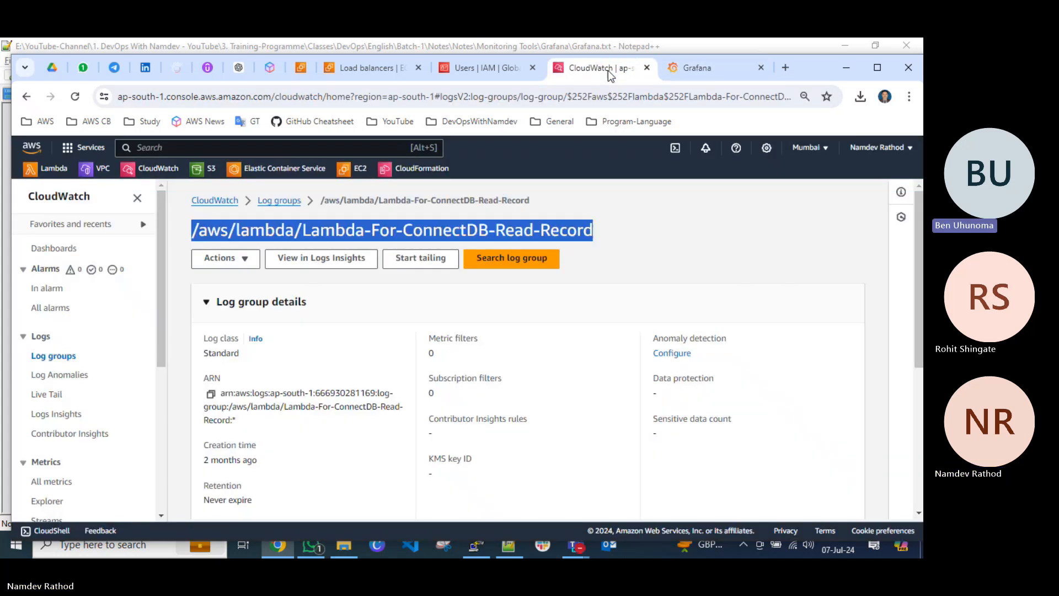
pyautogui.click(622, 213)
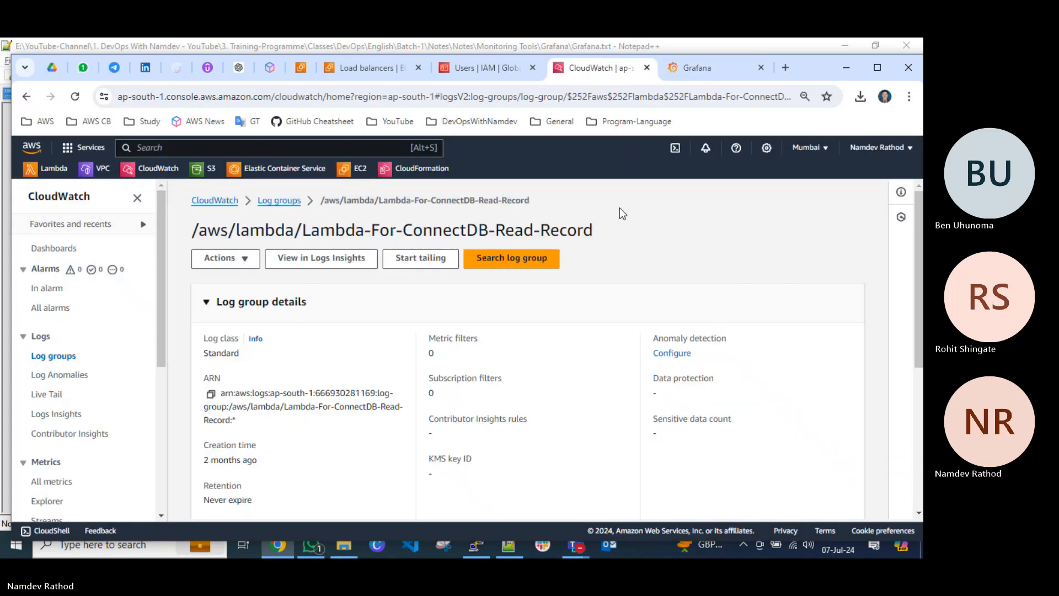
pyautogui.click(647, 67)
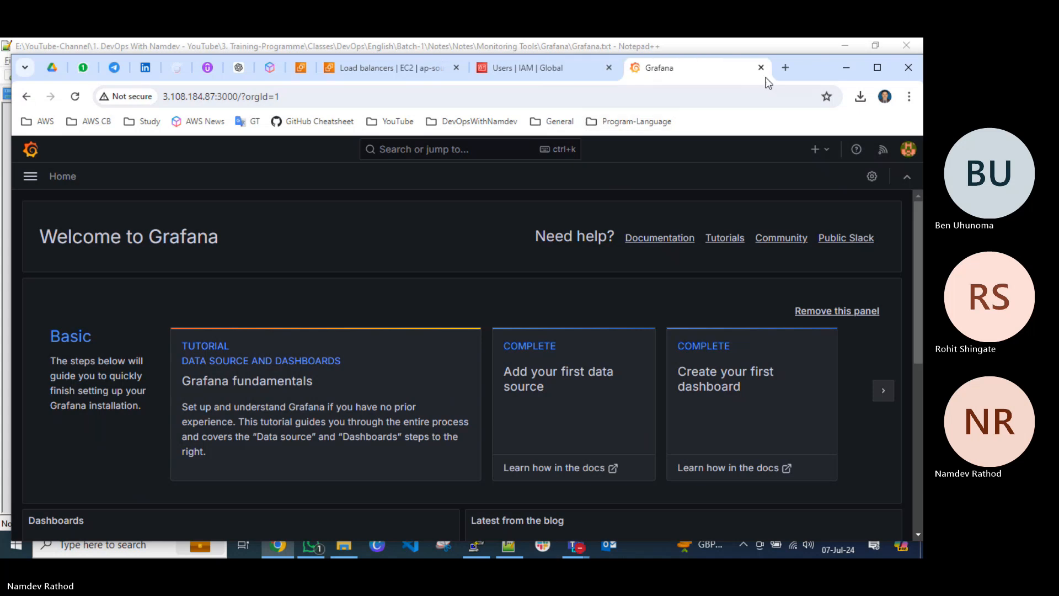
pyautogui.click(876, 68)
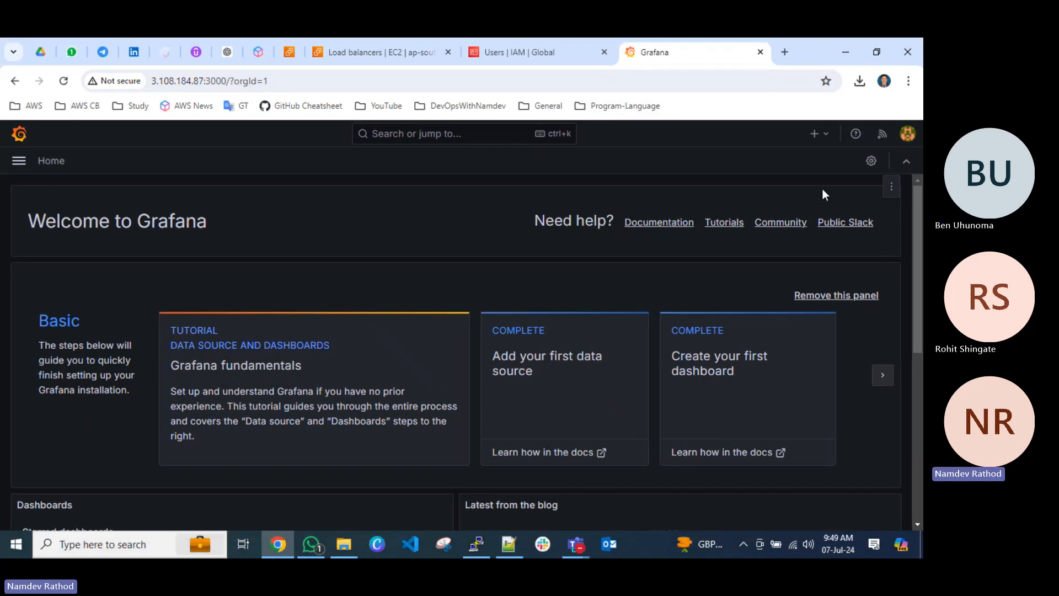